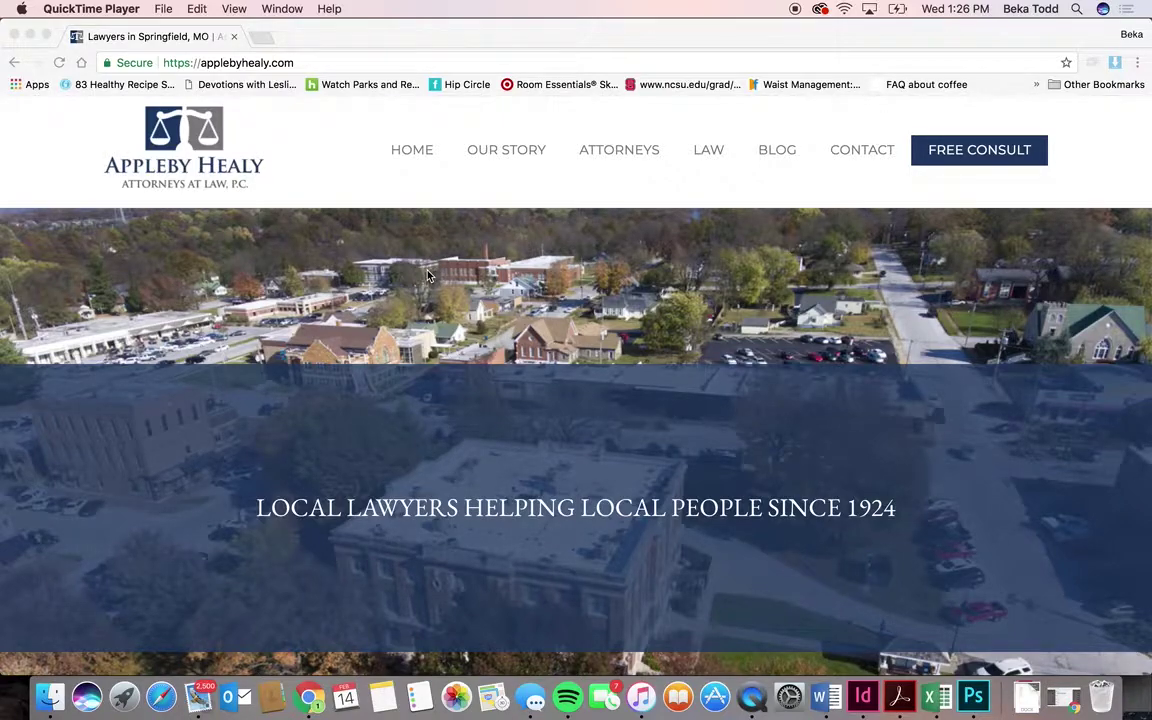
- Go to applebyhealy.com/wp-admin and log in to the site's admin area with the saved credentials
click(335, 63)
click(295, 63)
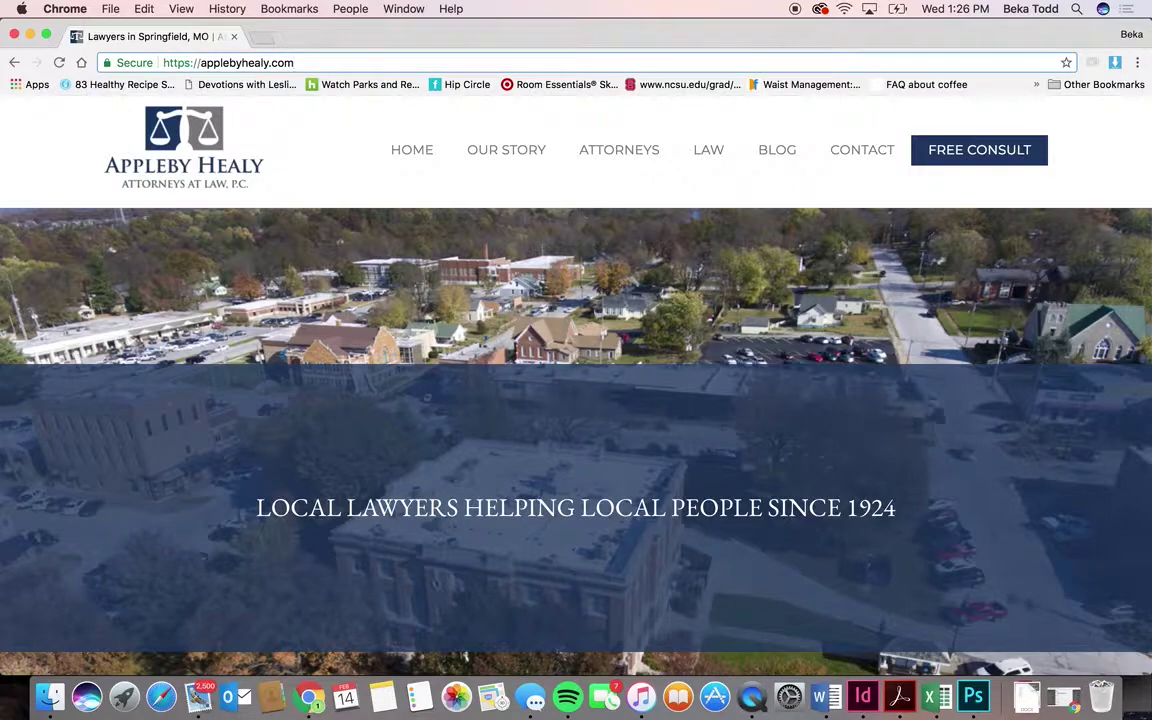
text(/)
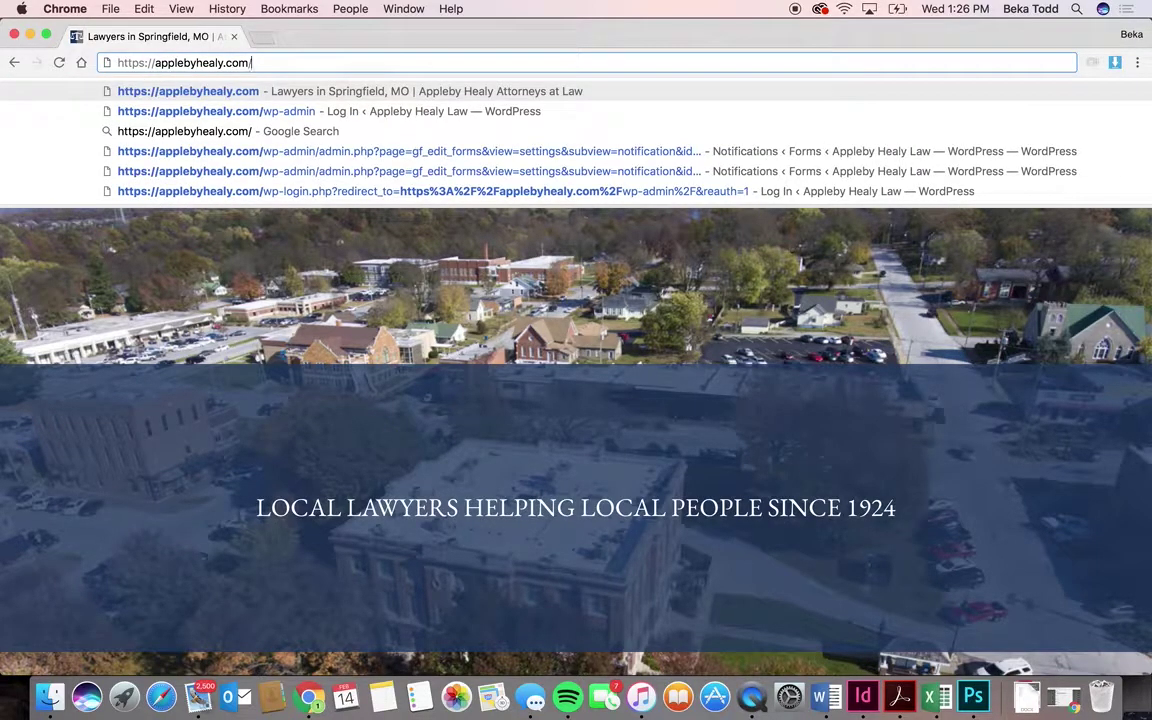
text(wp-ad)
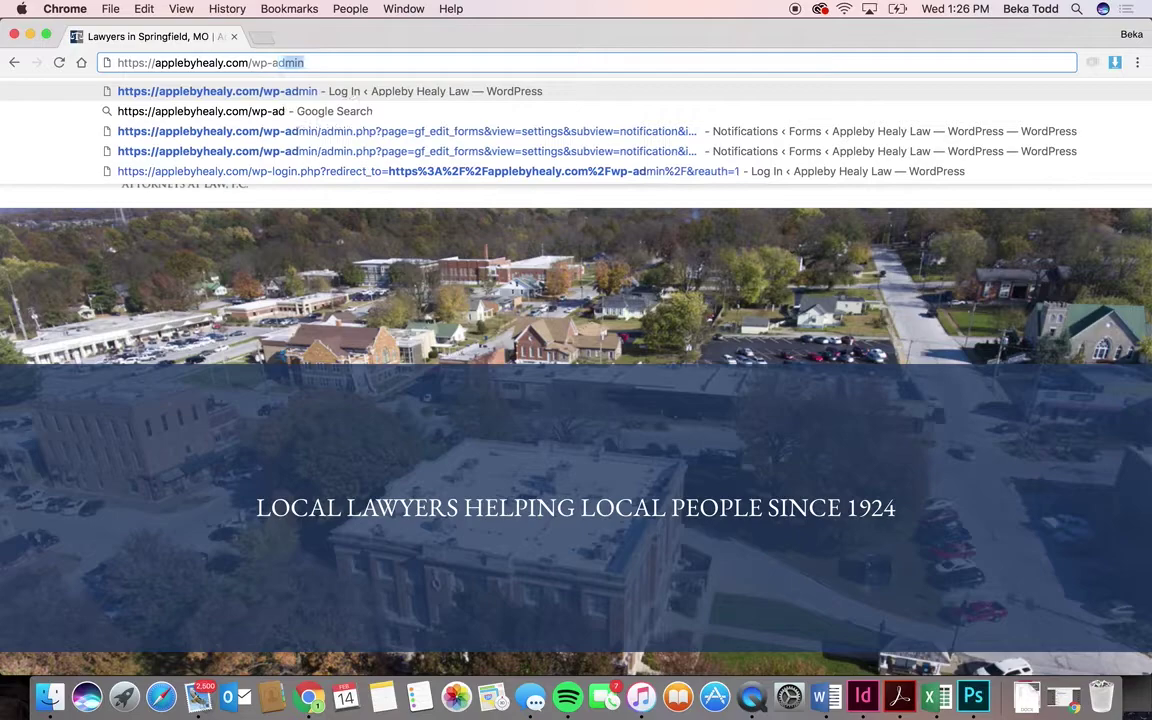
key(Return)
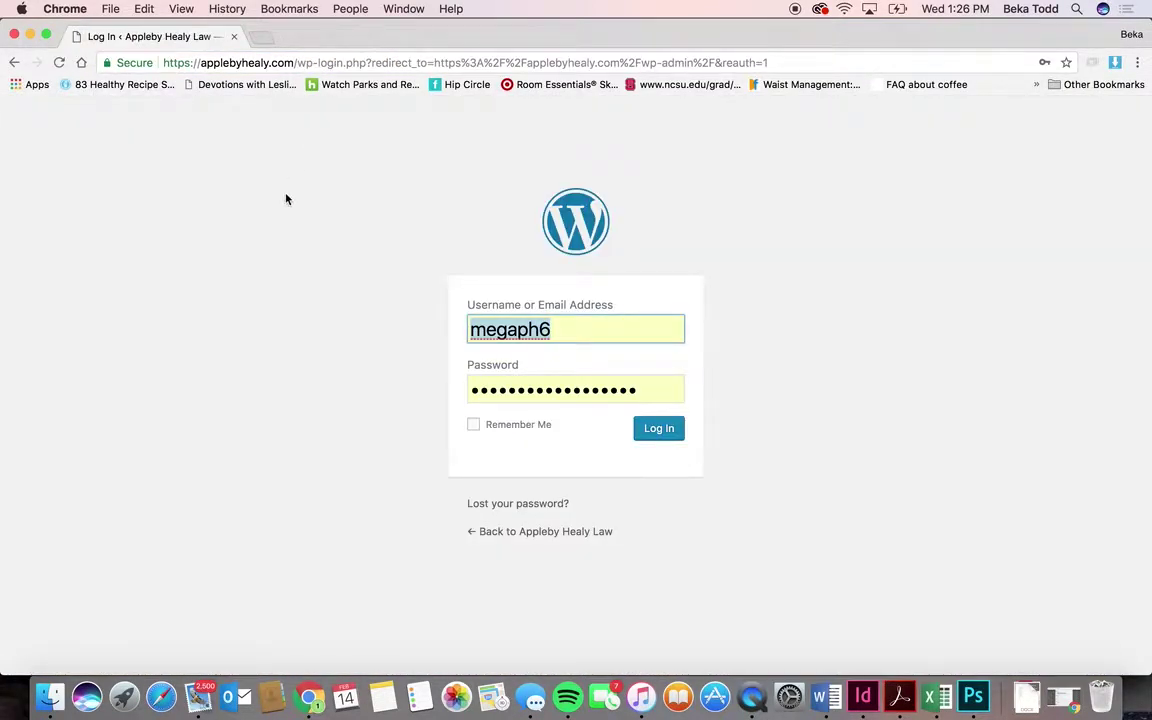
click(676, 435)
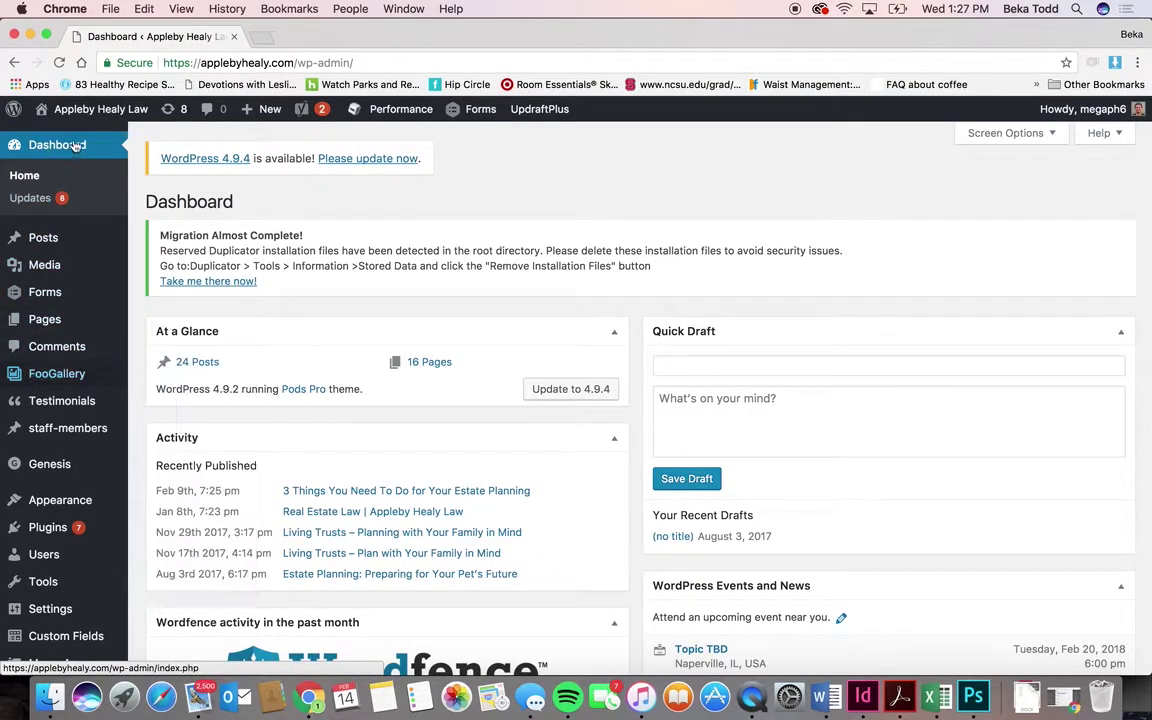
- Look over the dashboard's admin sections, including the Settings options, and open the WordPress Updates page
mouse_move(46, 612)
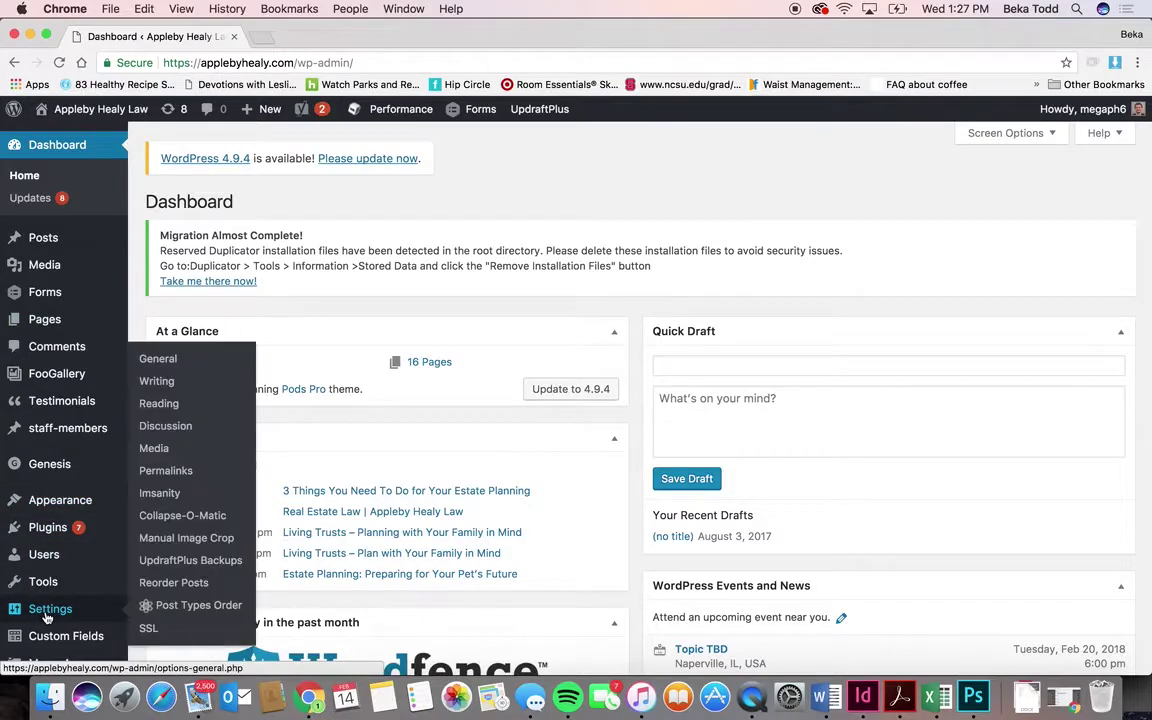
scroll(47, 615, down, 4)
scroll(46, 617, down, 2)
scroll(46, 617, up, 5)
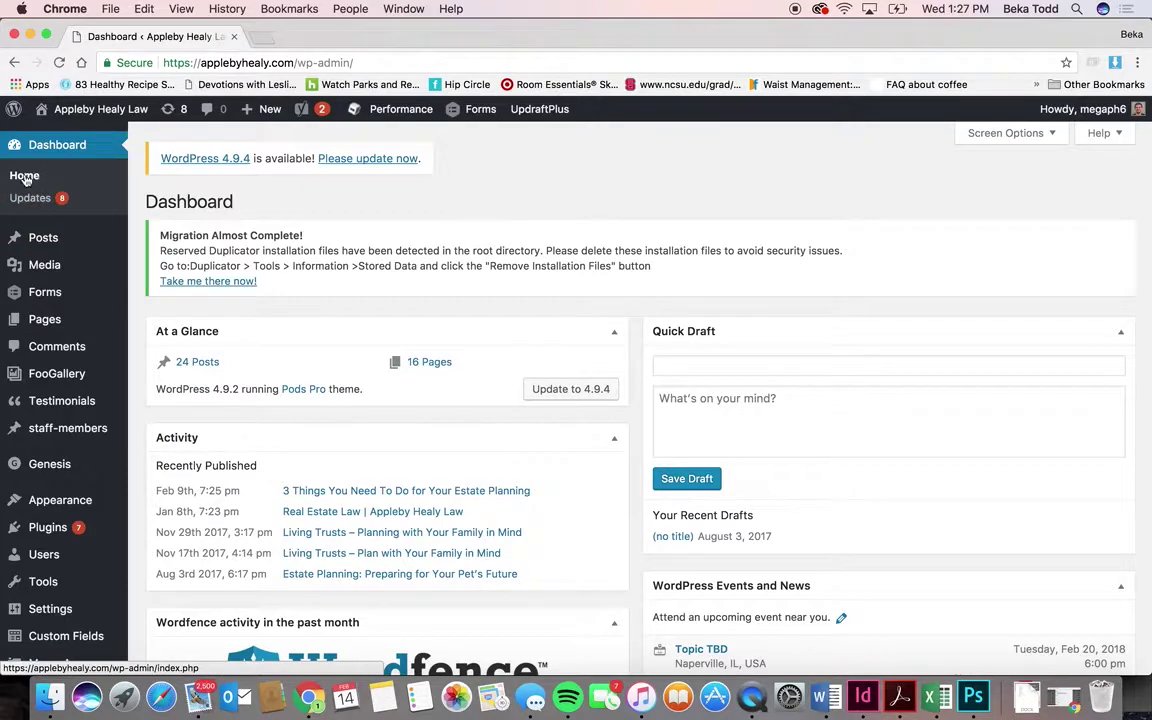
click(48, 204)
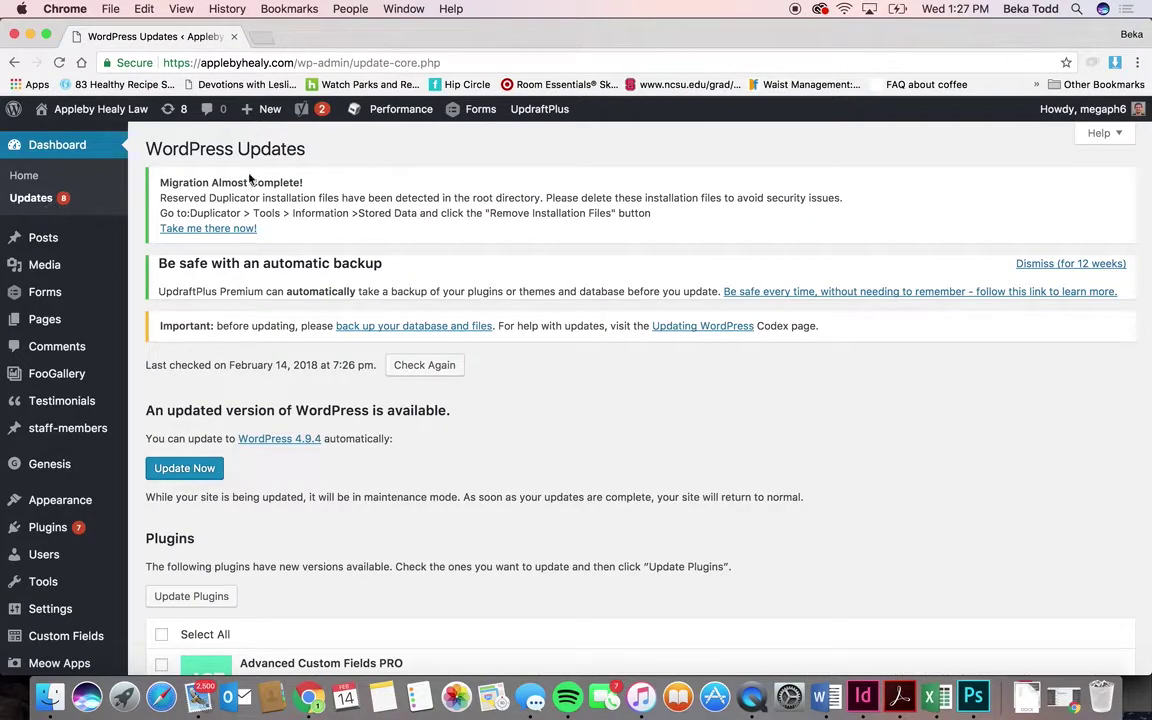
- Review the available plugin updates and select all of the listed plugins
scroll(519, 390, down, 10)
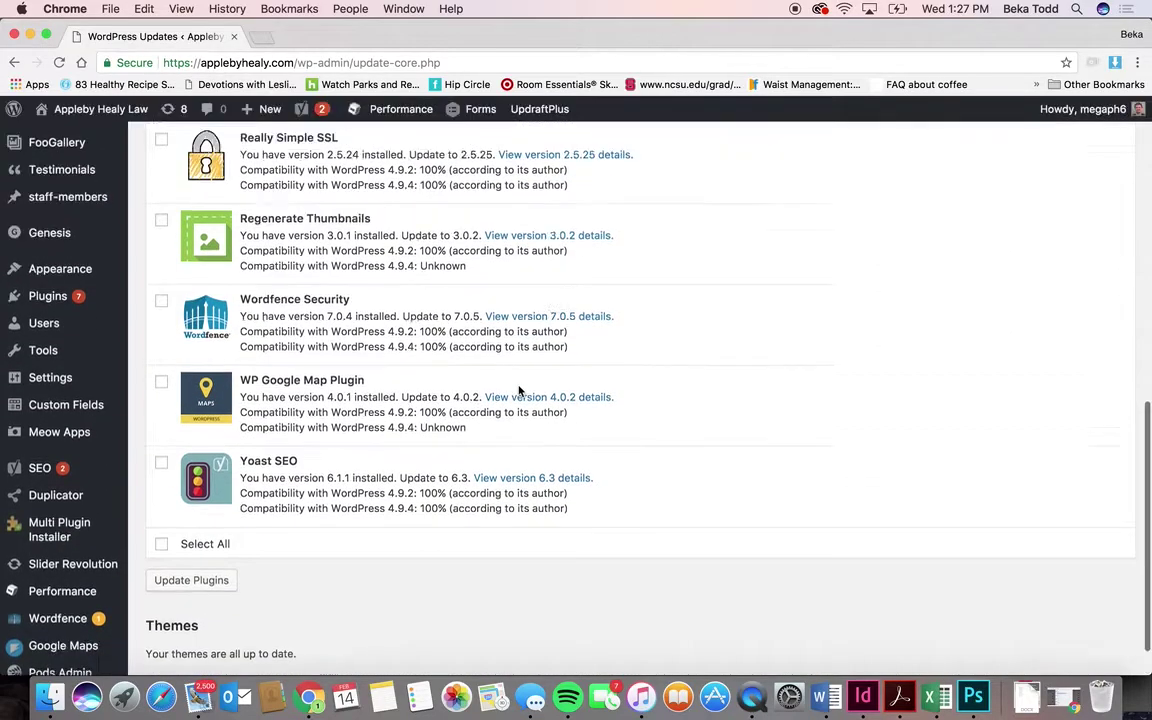
scroll(519, 391, up, 5)
click(161, 352)
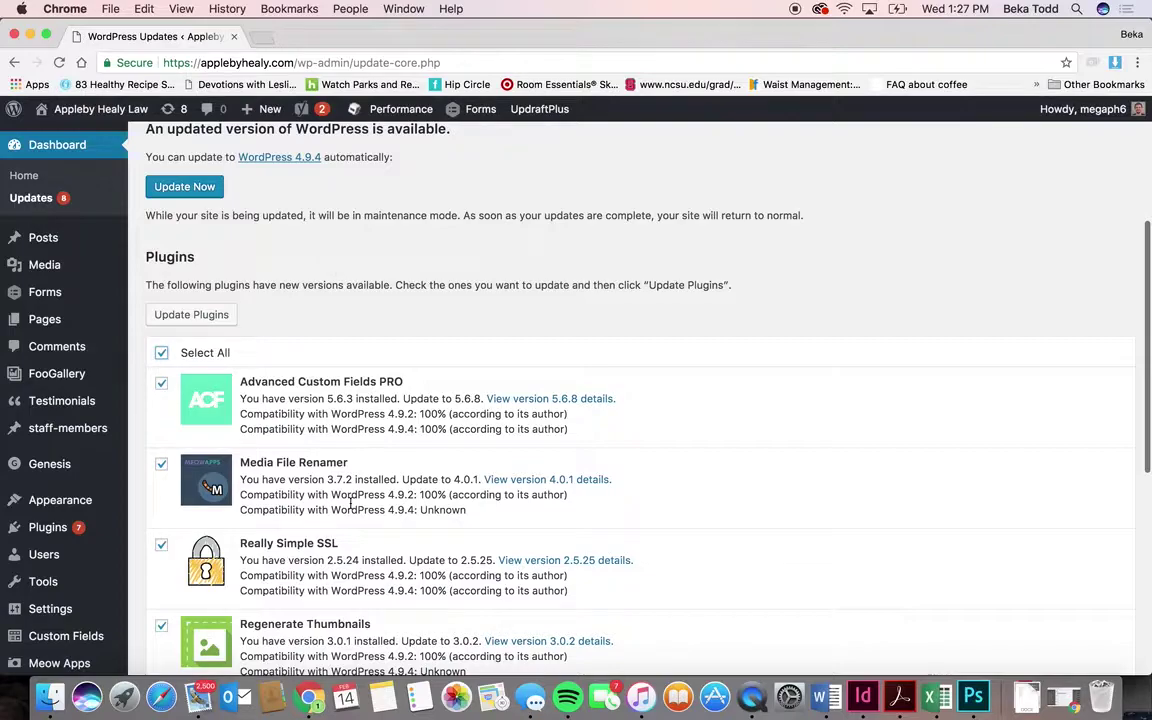
scroll(414, 310, up, 3)
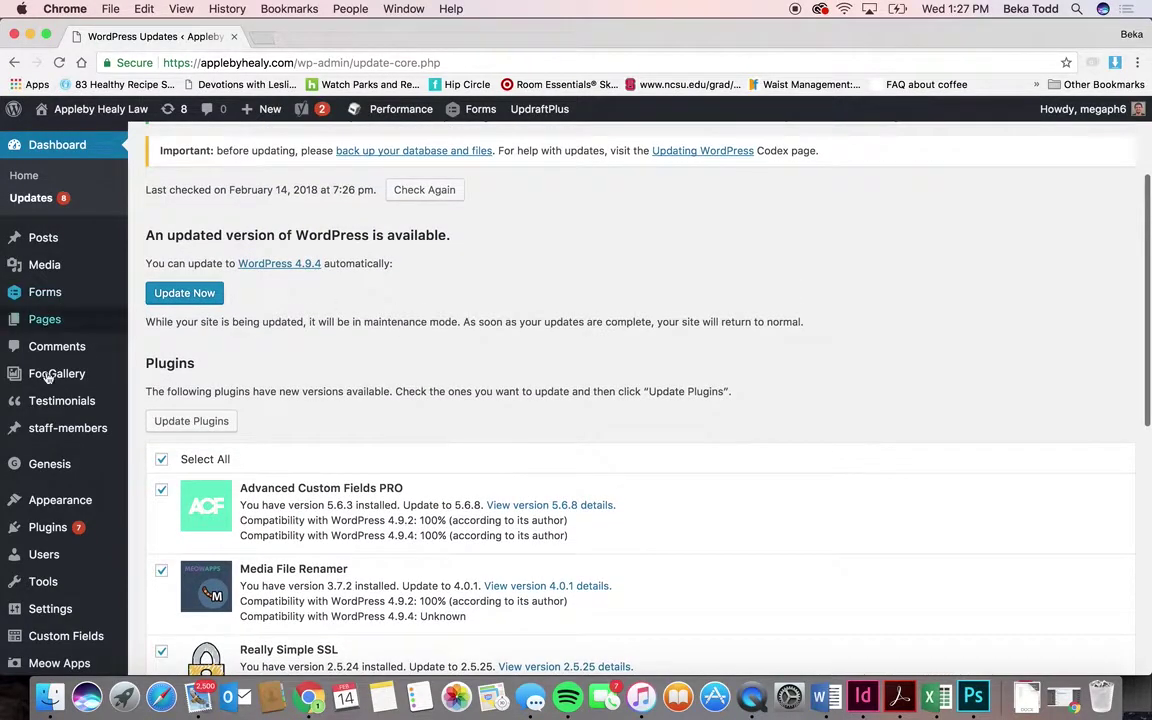
- Open the list of all posts and look through its titles, authors, categories, tags and dates
mouse_move(70, 254)
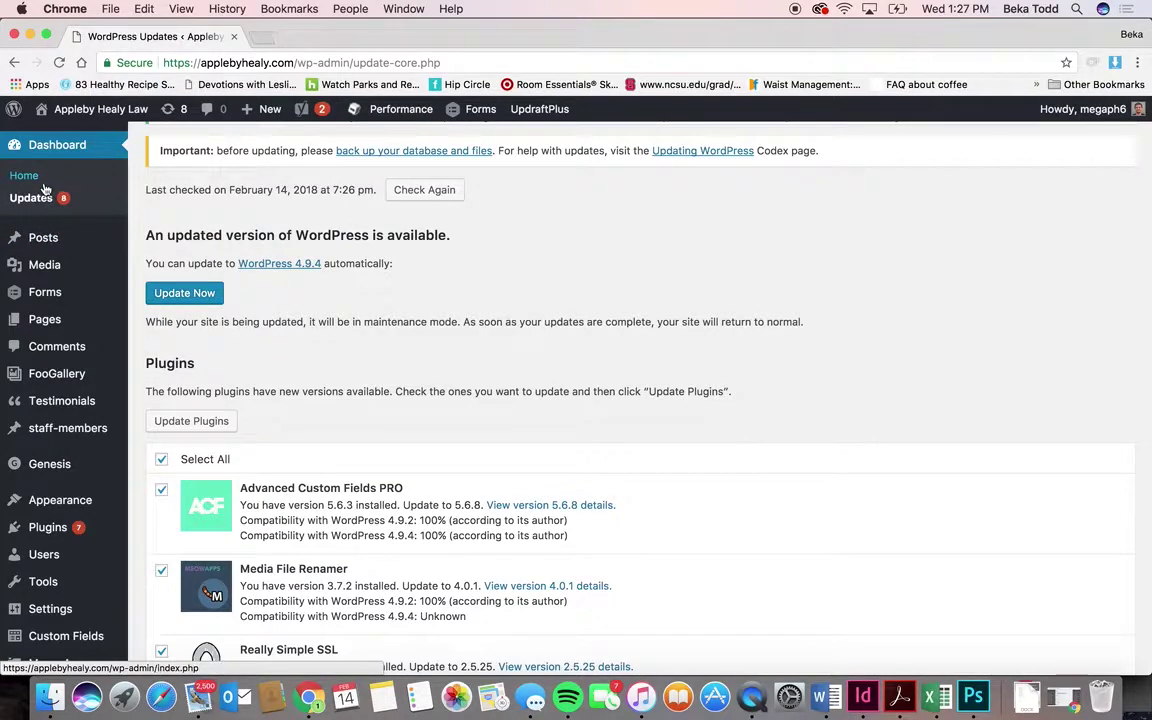
click(48, 246)
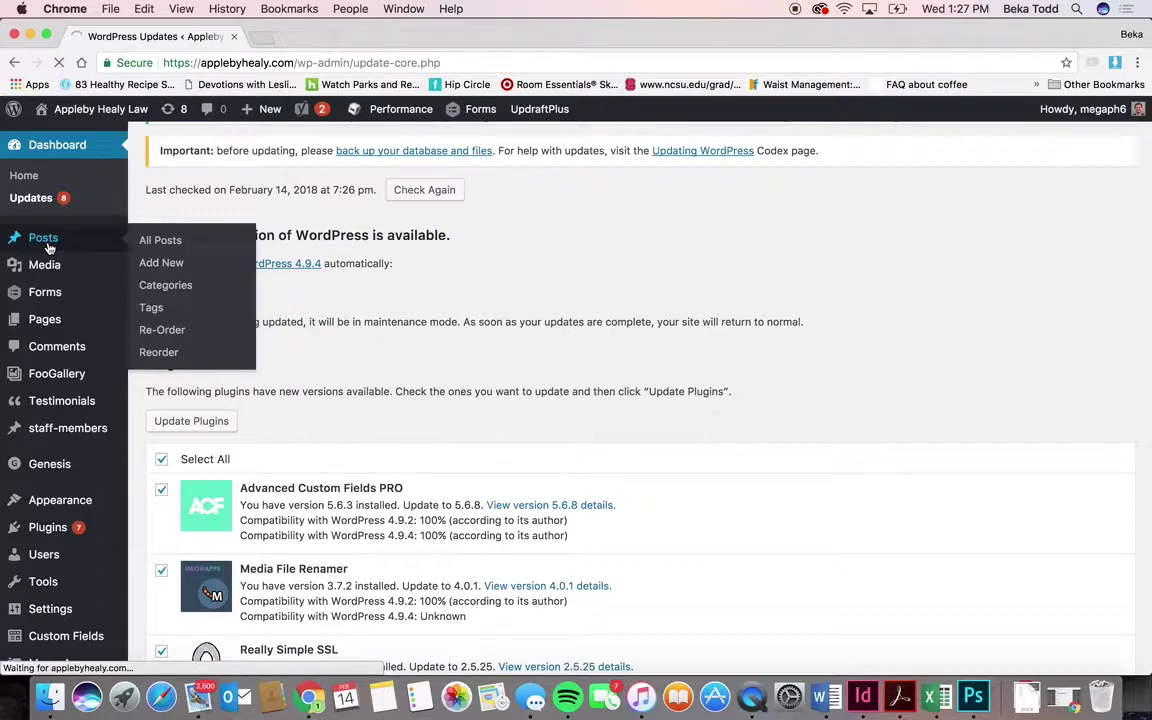
scroll(447, 291, down, 5)
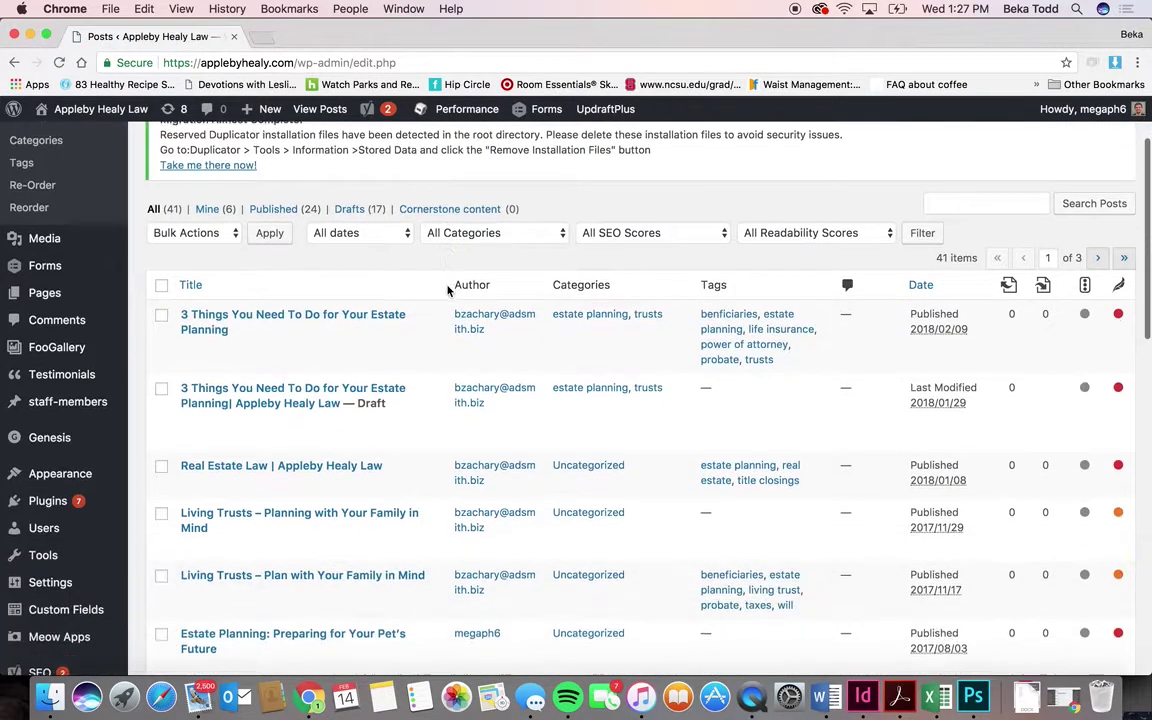
mouse_move(447, 289)
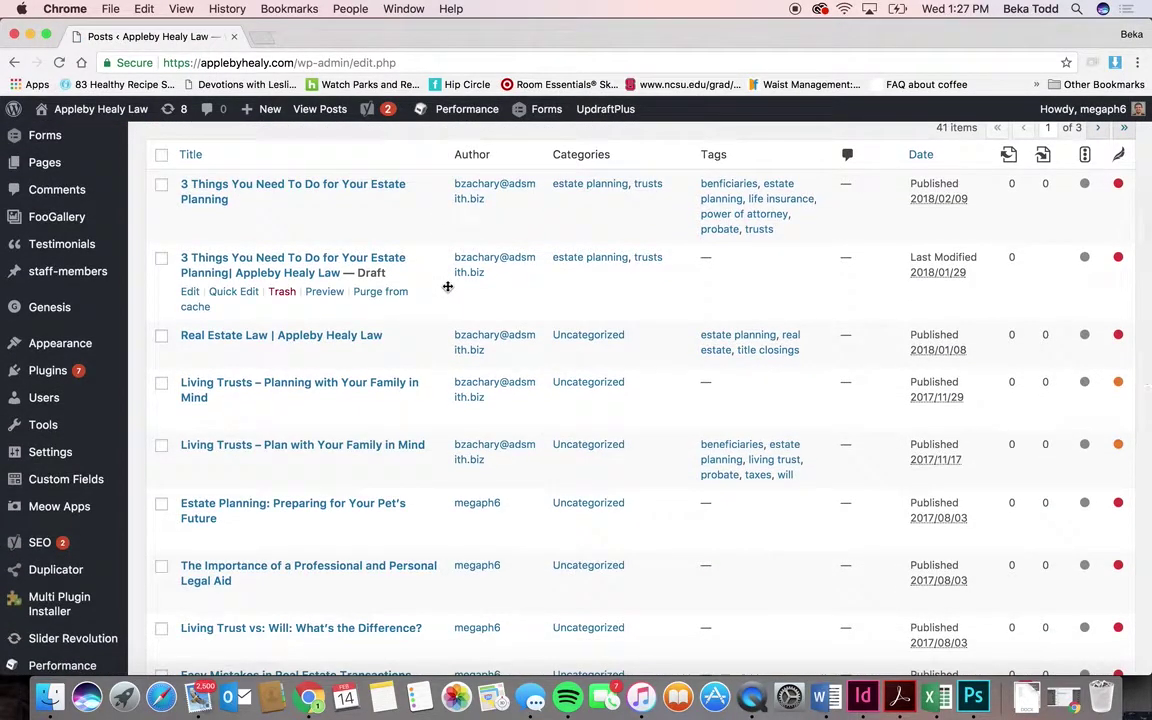
scroll(447, 288, up, 2)
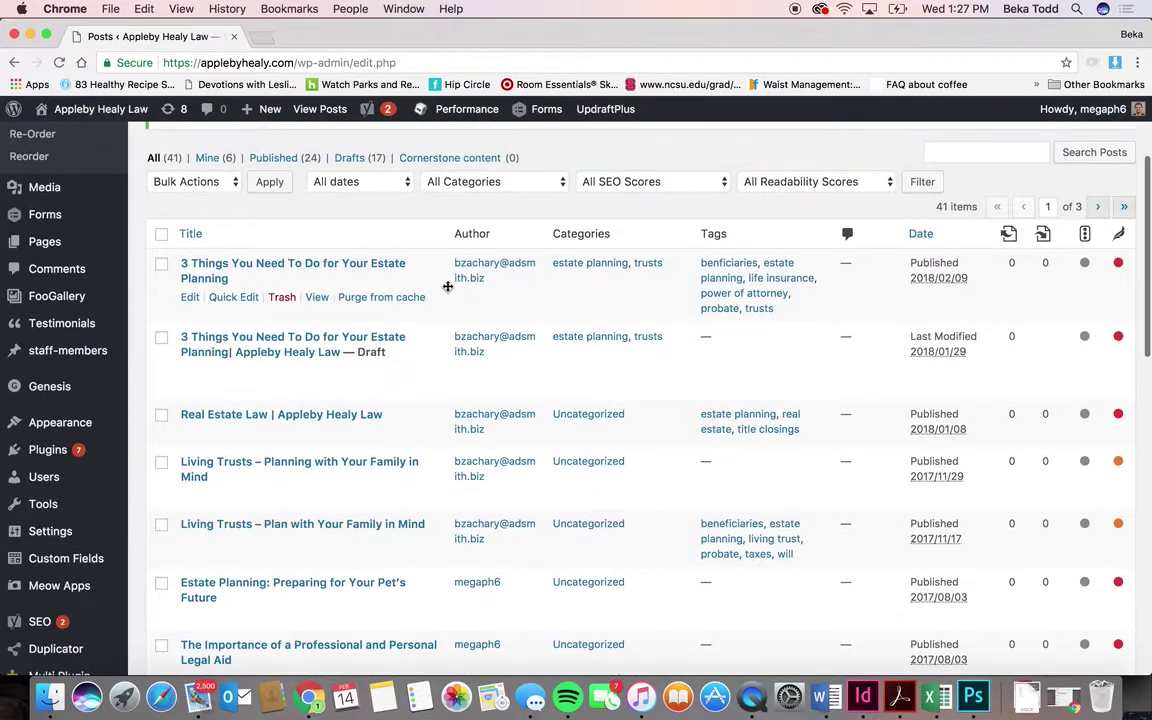
scroll(681, 378, down, 10)
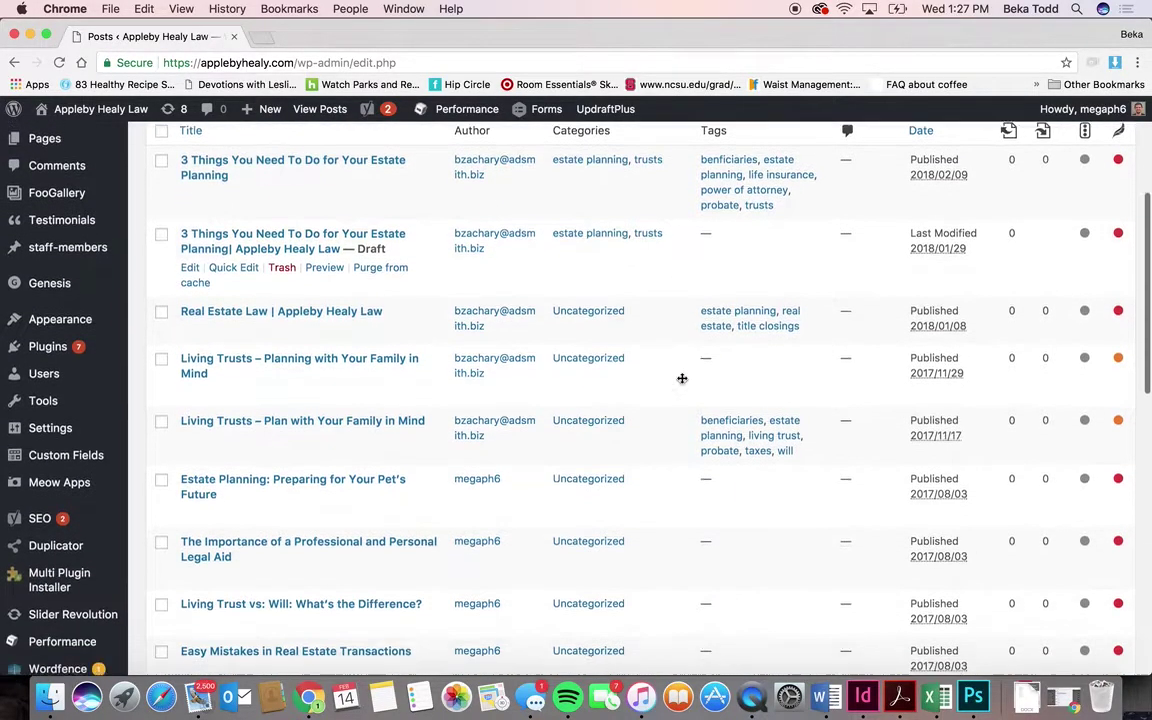
scroll(681, 378, down, 4)
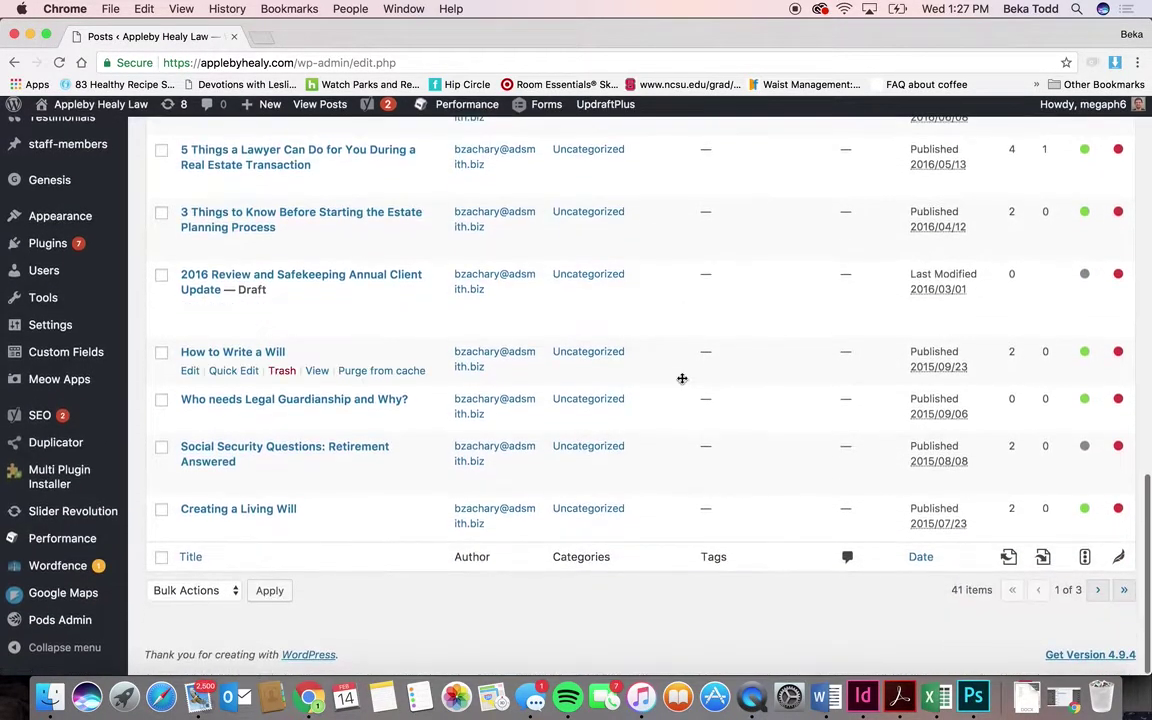
scroll(681, 378, up, 15)
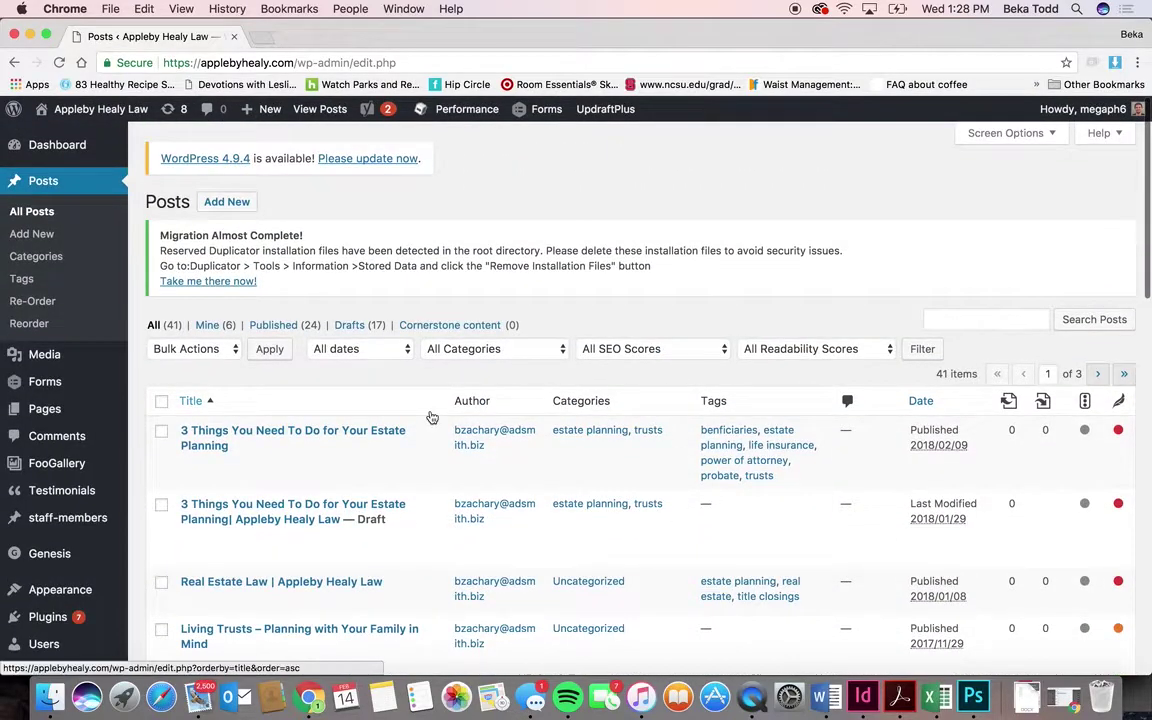
- Open the published post "3 Things You Need To Do for Your Estate Planning" for editing and review its text, categories, tags and featured image
click(377, 436)
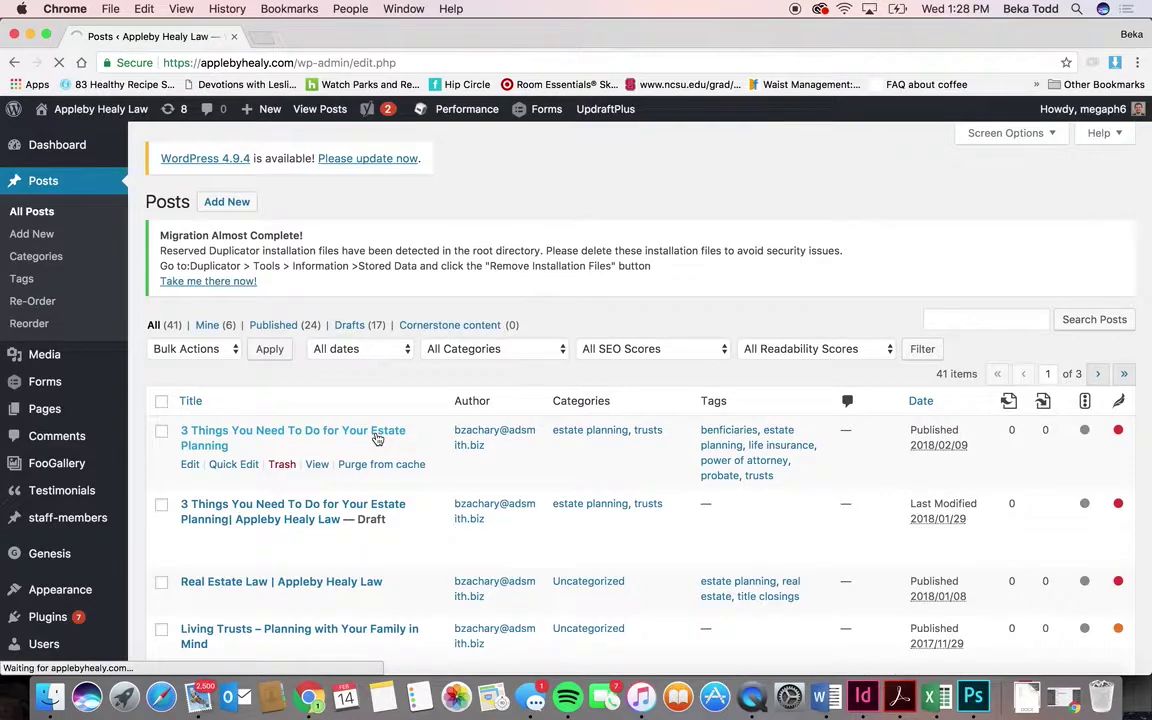
scroll(466, 421, down, 1)
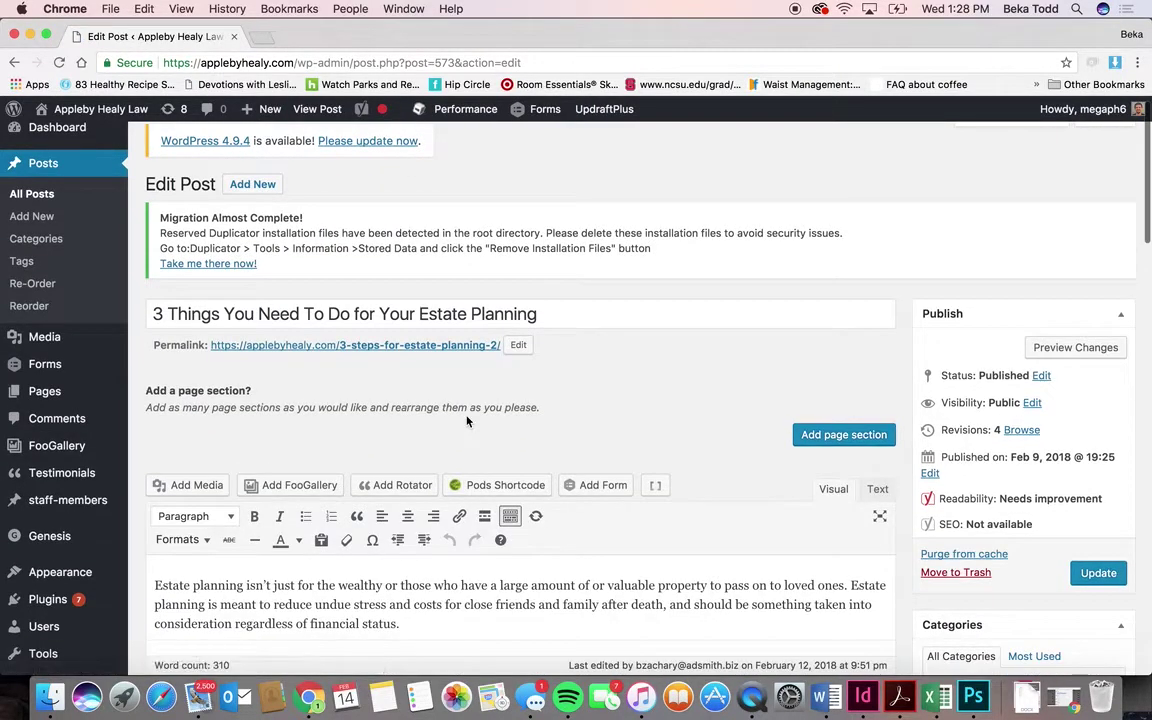
scroll(597, 396, down, 3)
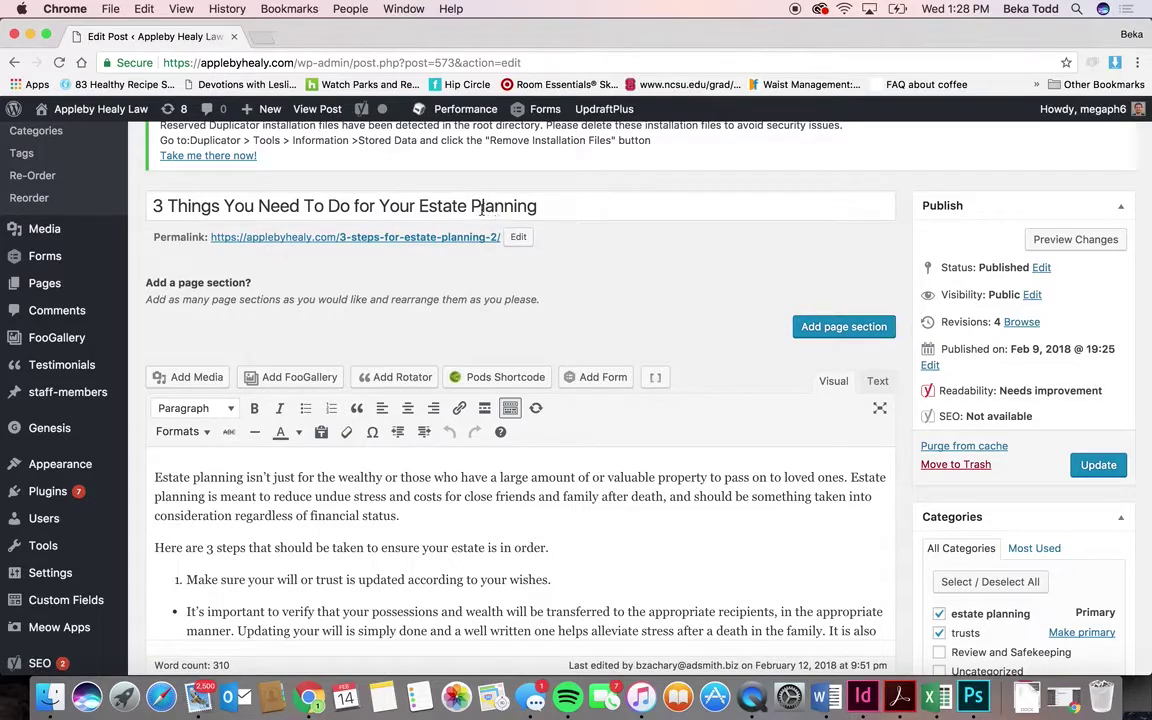
scroll(596, 245, down, 4)
scroll(589, 396, down, 4)
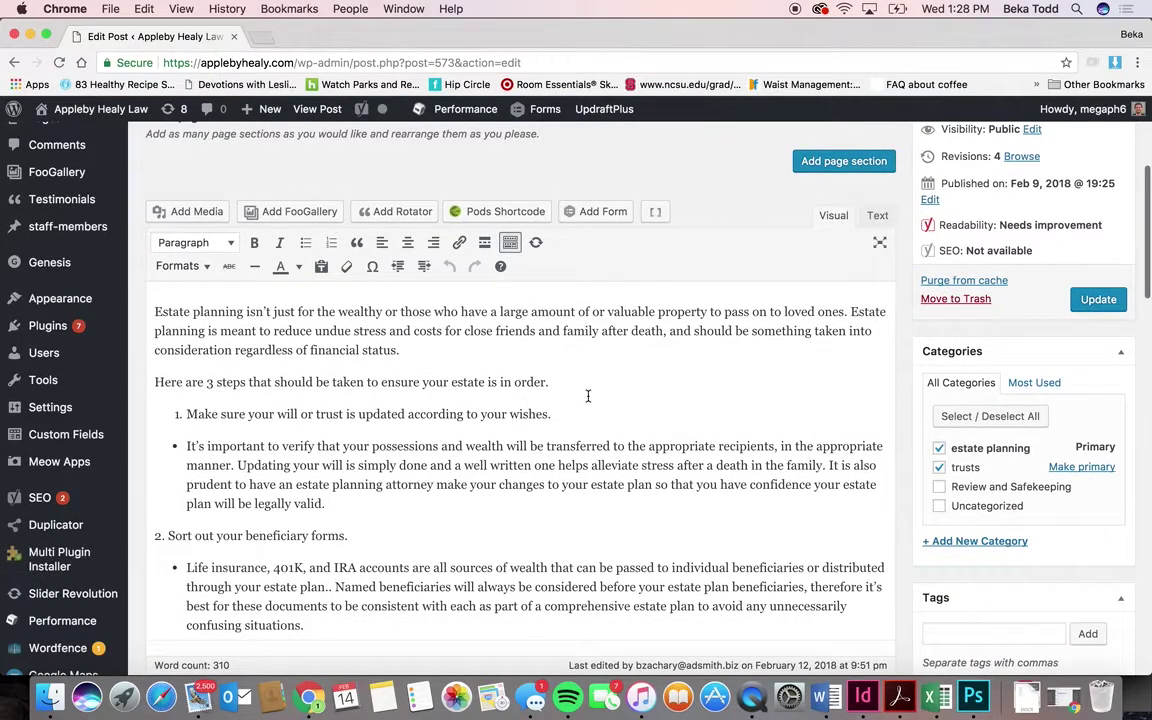
scroll(589, 396, down, 5)
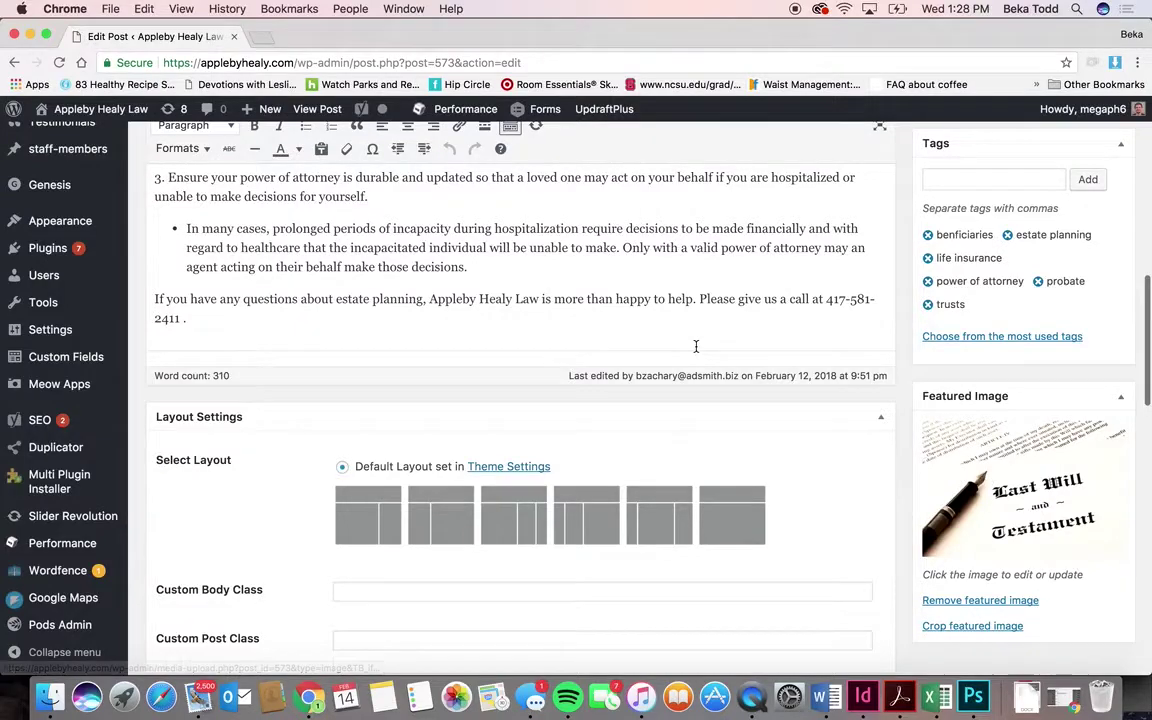
scroll(697, 351, up, 10)
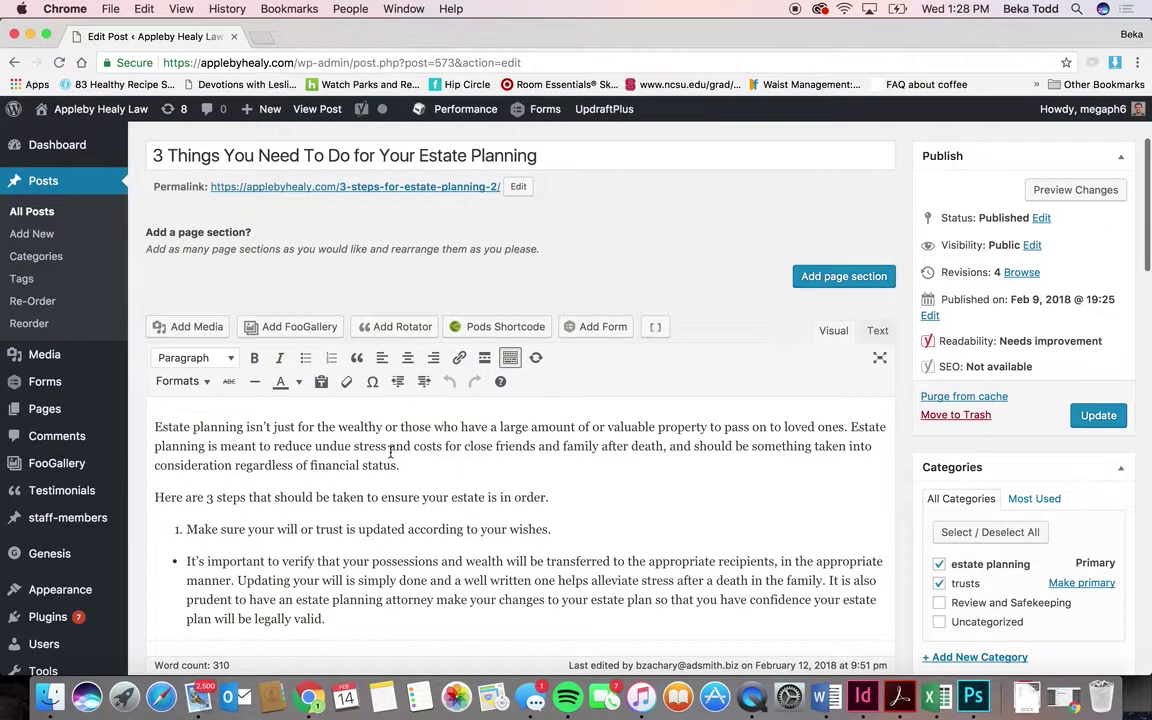
double_click(390, 451)
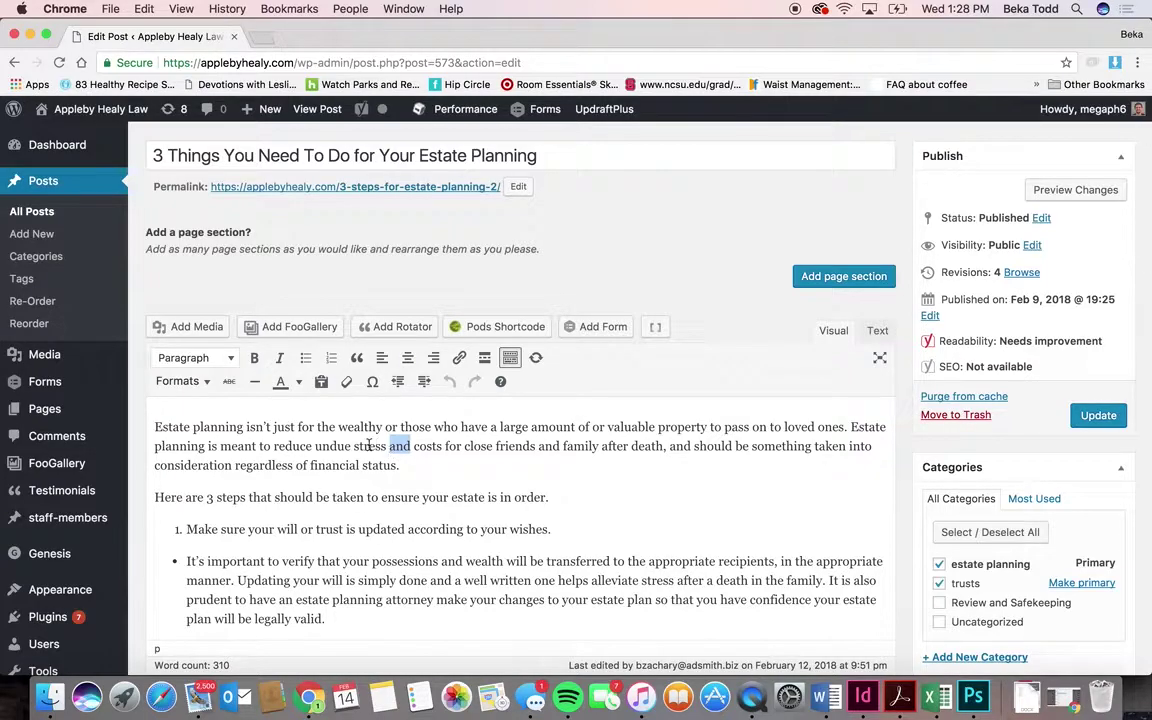
double_click(368, 446)
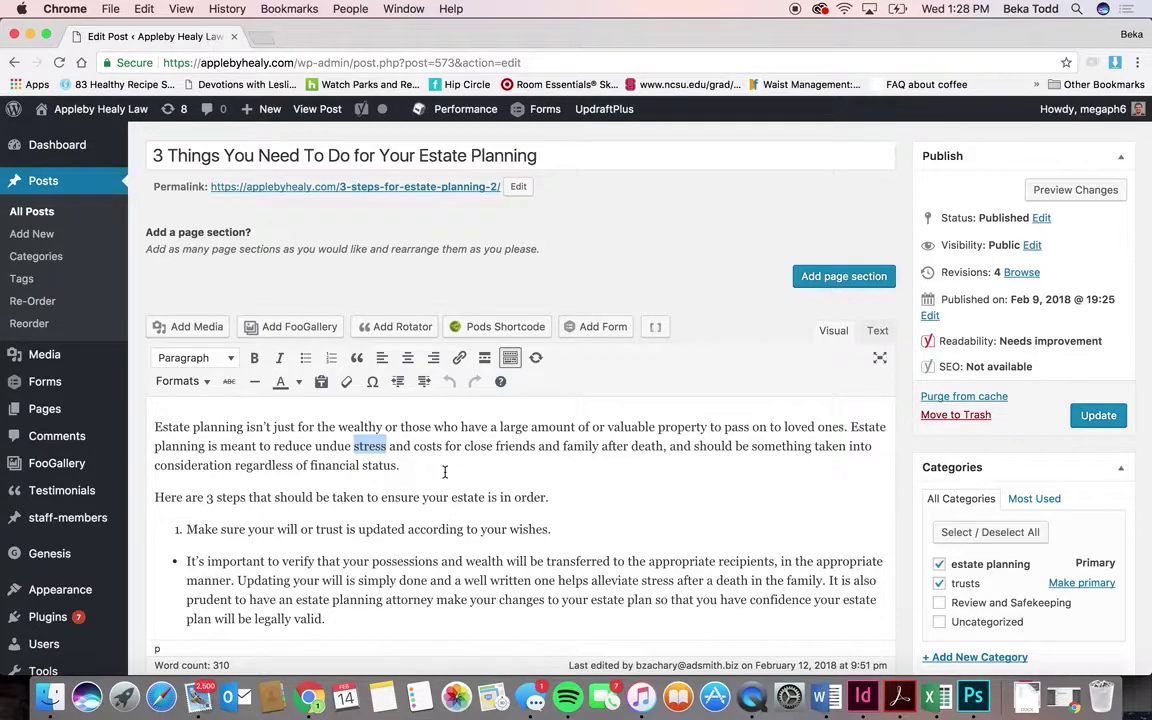
click(459, 360)
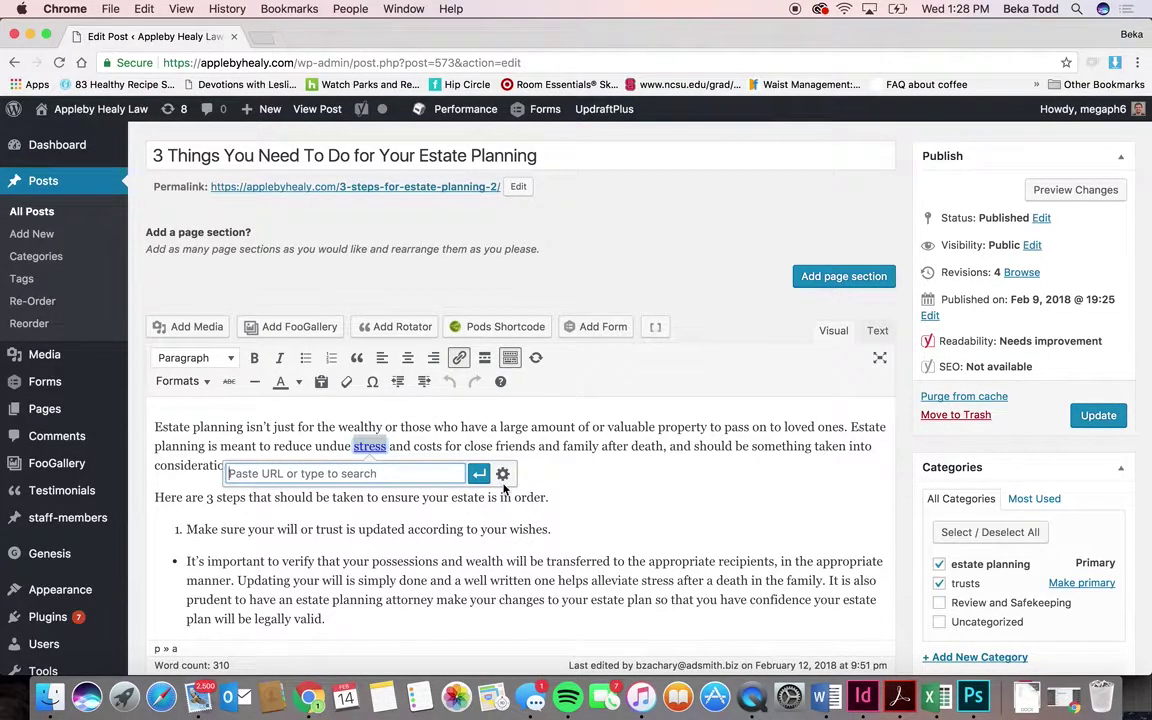
click(500, 427)
click(459, 357)
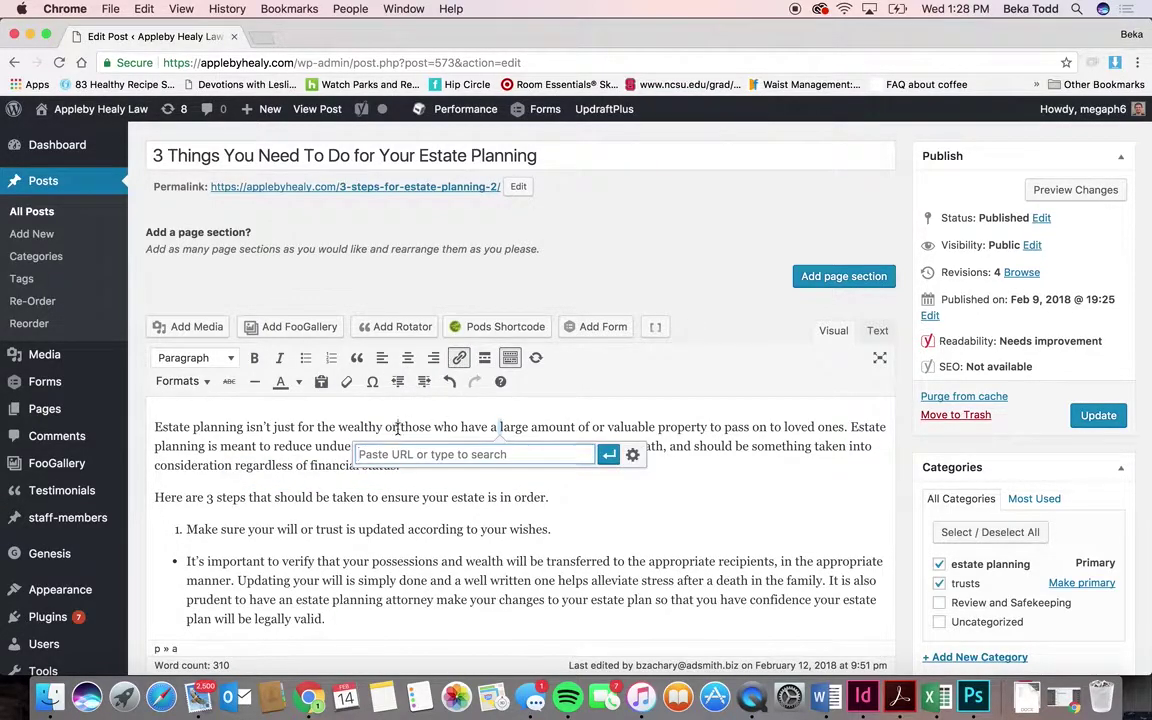
- Link the words "large amount" in the first paragraph to google.com and remove that link again
drag(499, 427, 576, 433)
click(458, 359)
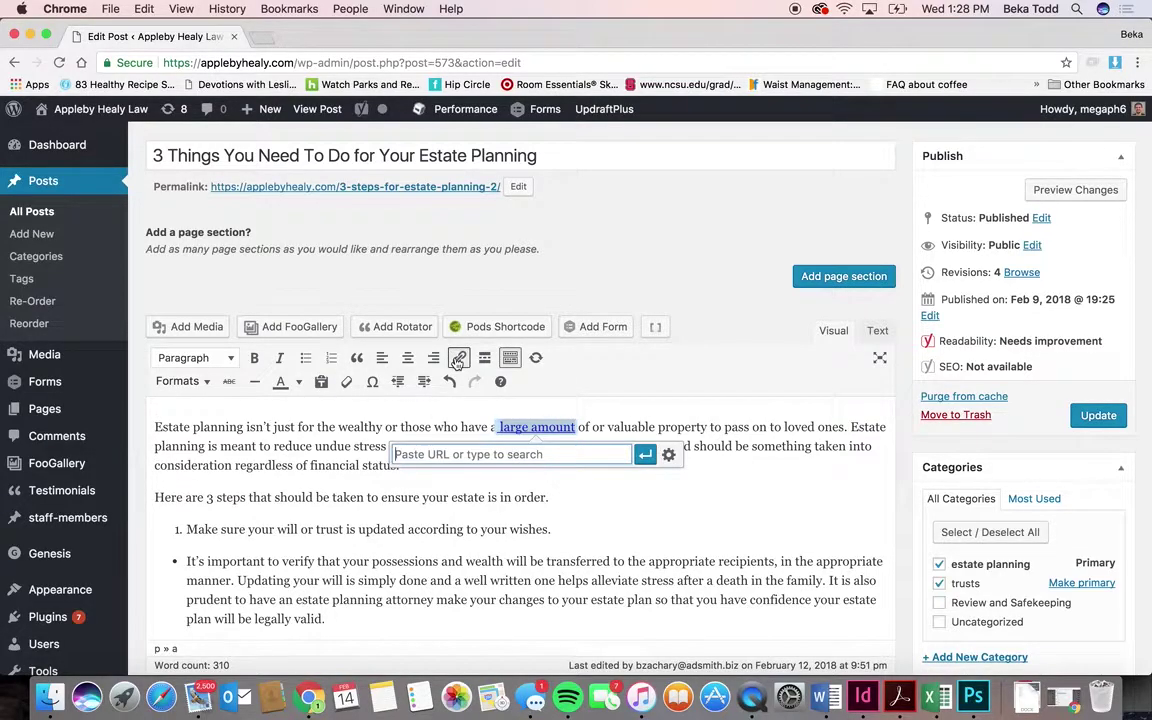
text(google.com)
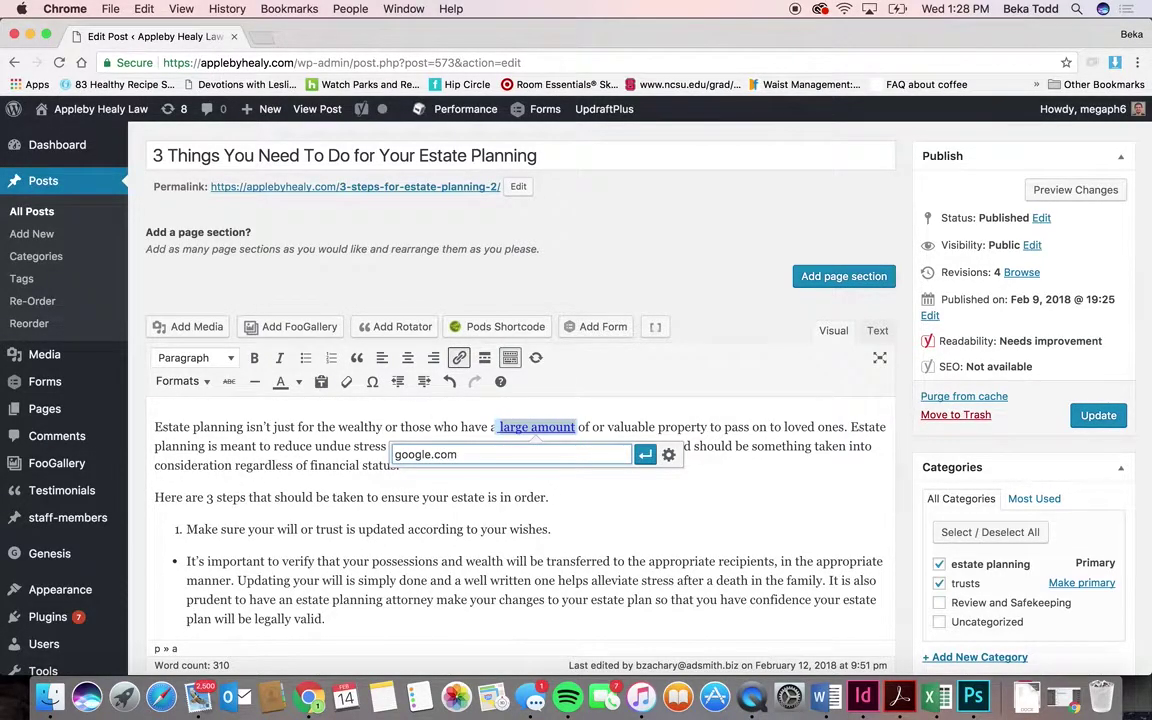
click(646, 458)
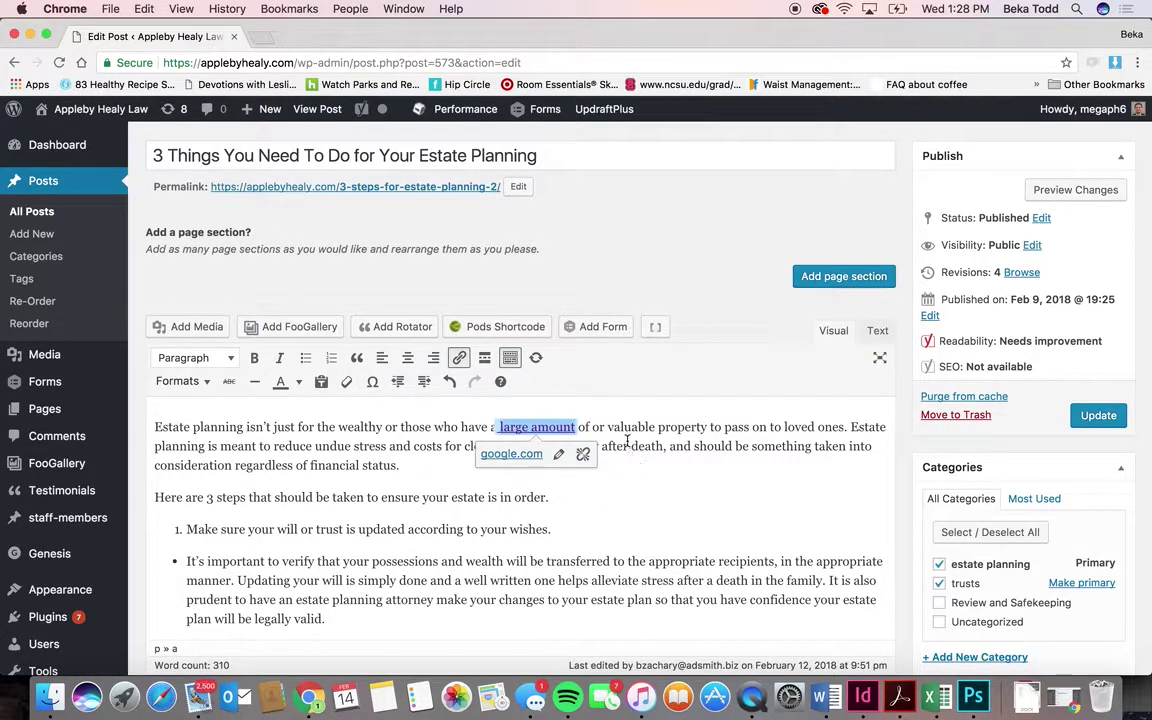
click(584, 455)
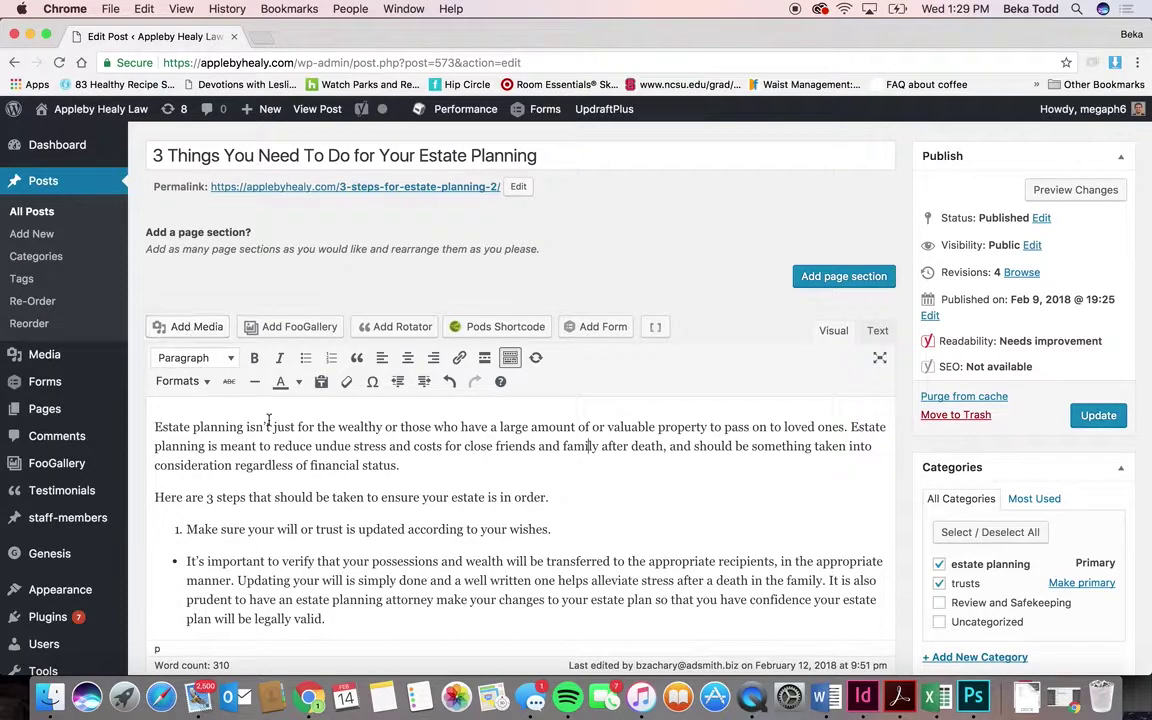
- View the media library available for the post and close it without inserting anything
click(196, 327)
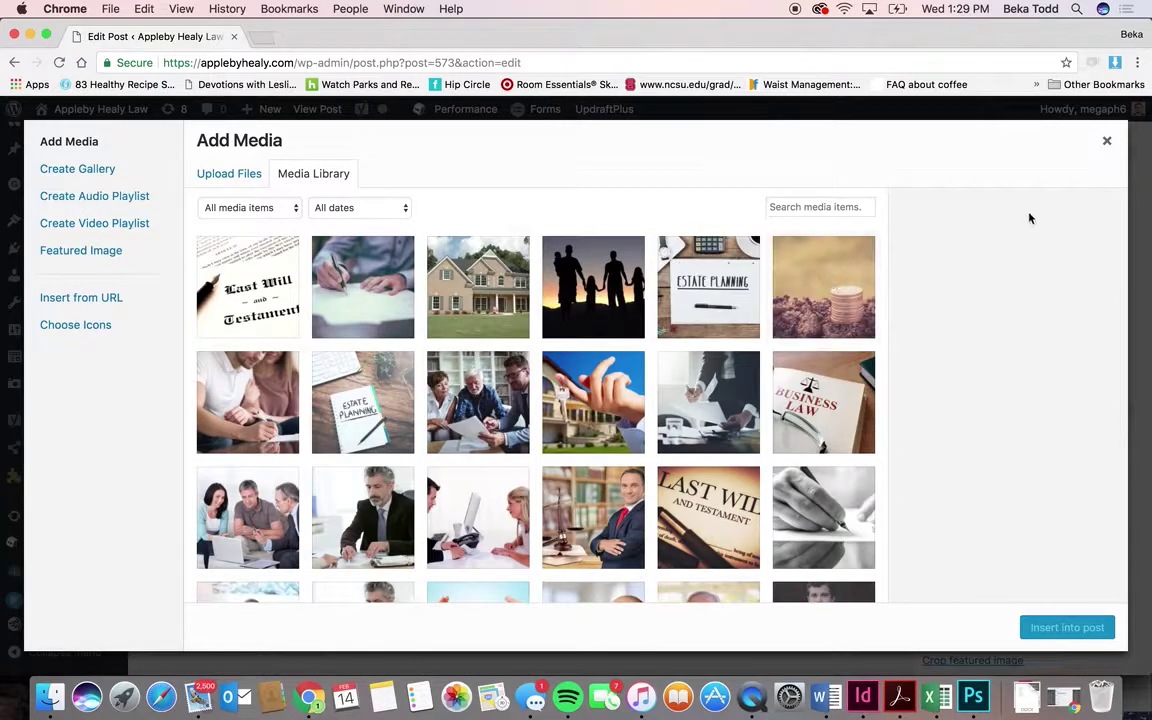
click(1106, 143)
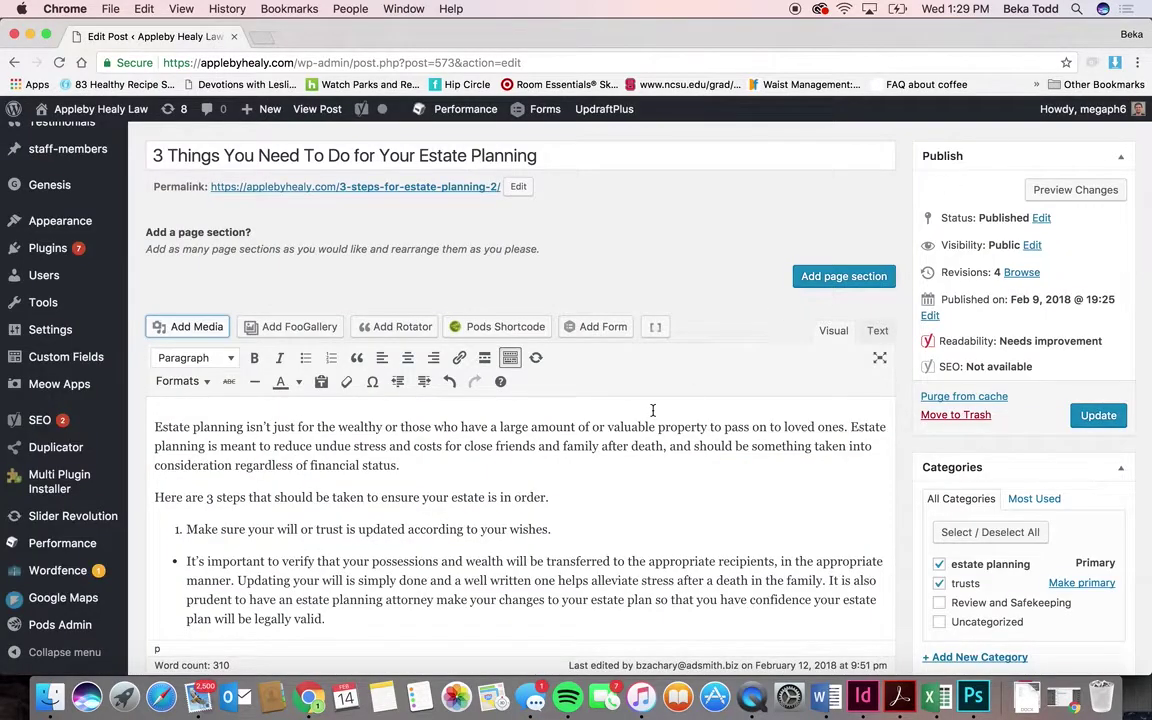
- Select the post's first paragraph and review the available paragraph and heading styles without applying one
triple_click(195, 441)
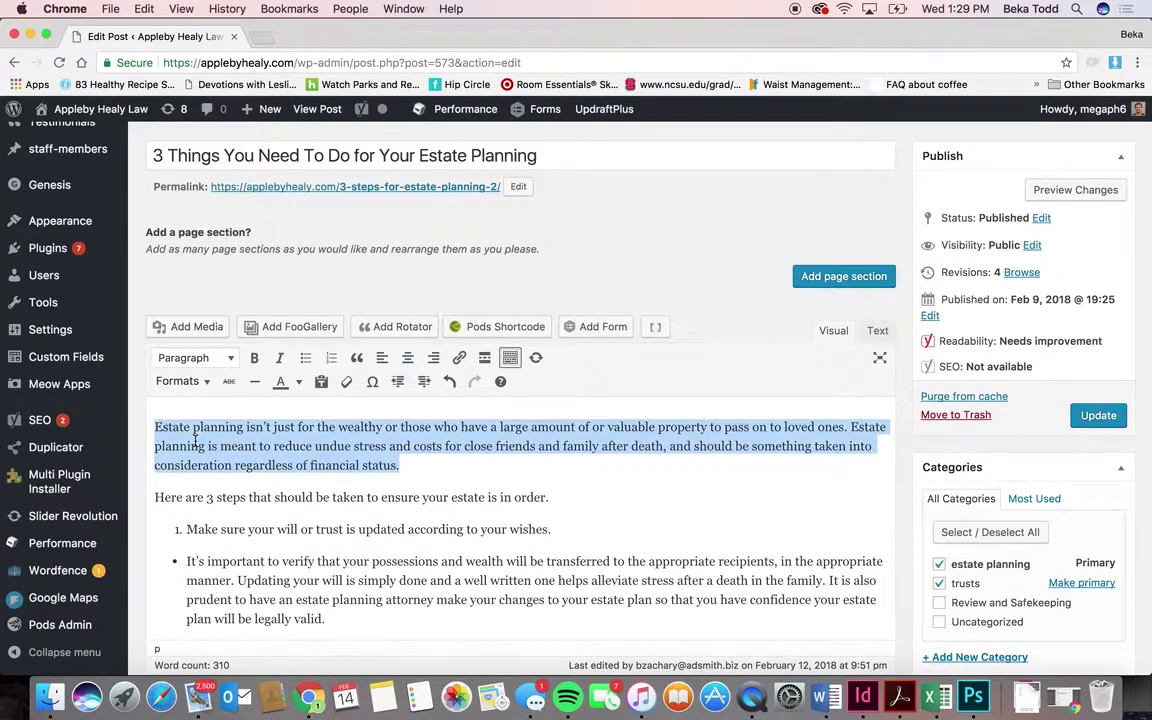
click(195, 357)
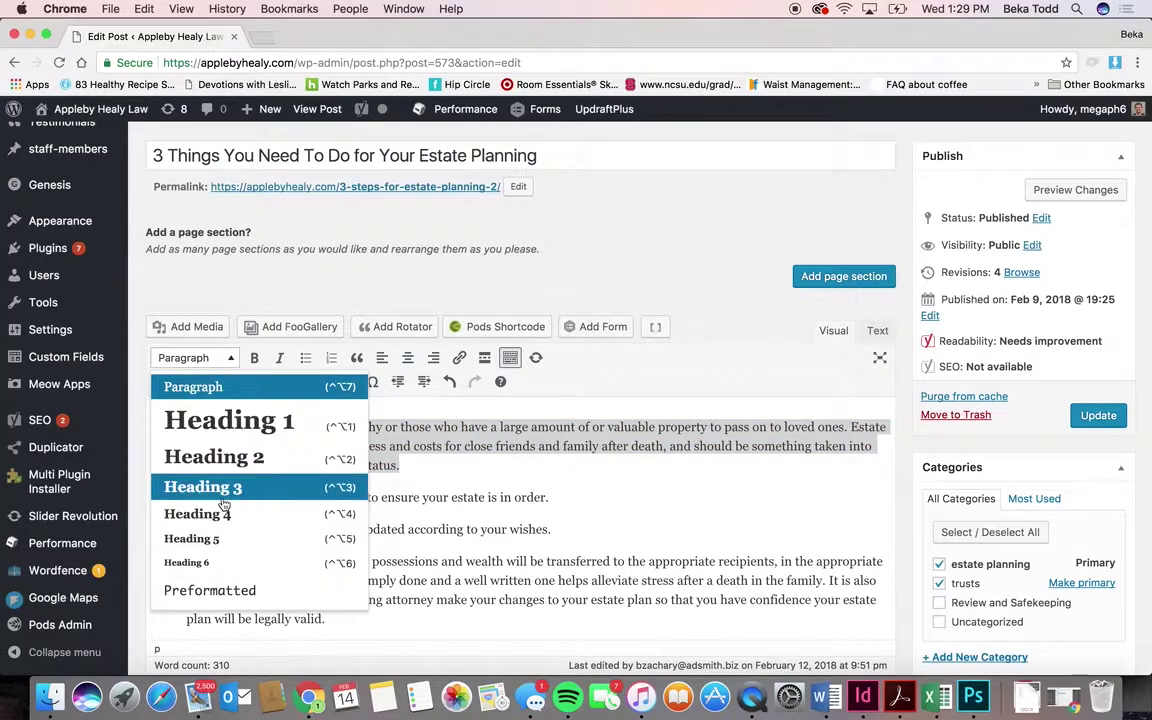
click(552, 482)
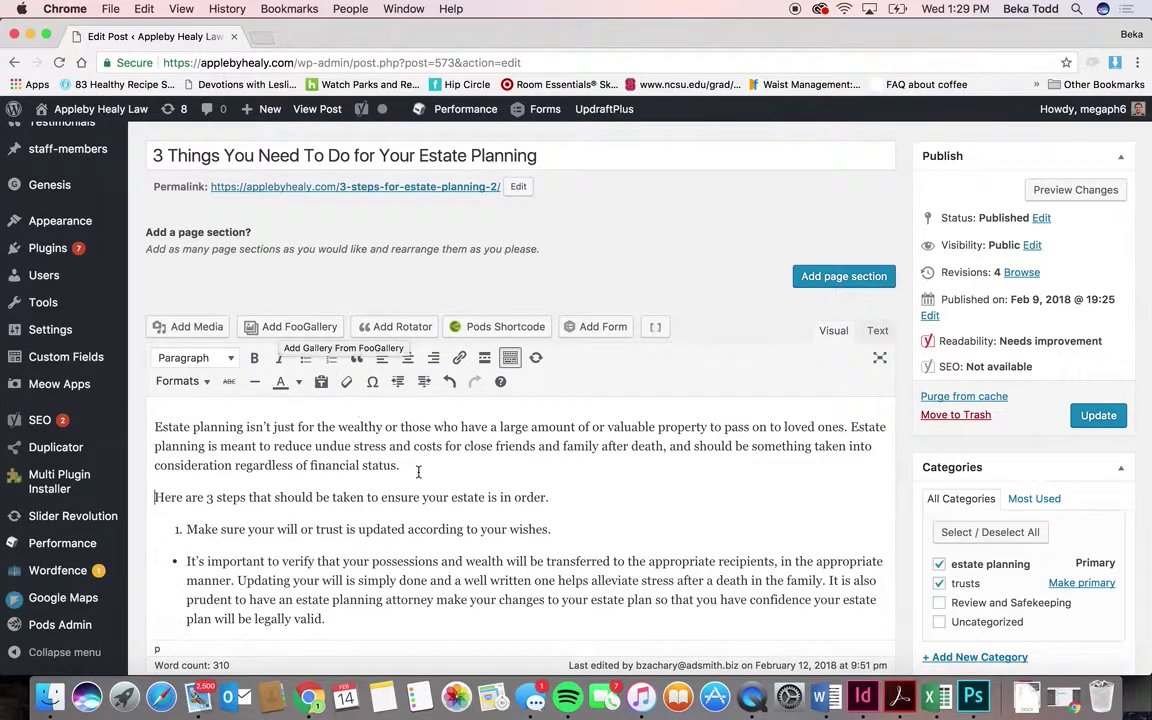
- View the image choices and attachment details for the post's featured image and close them without changing it
scroll(419, 477, down, 10)
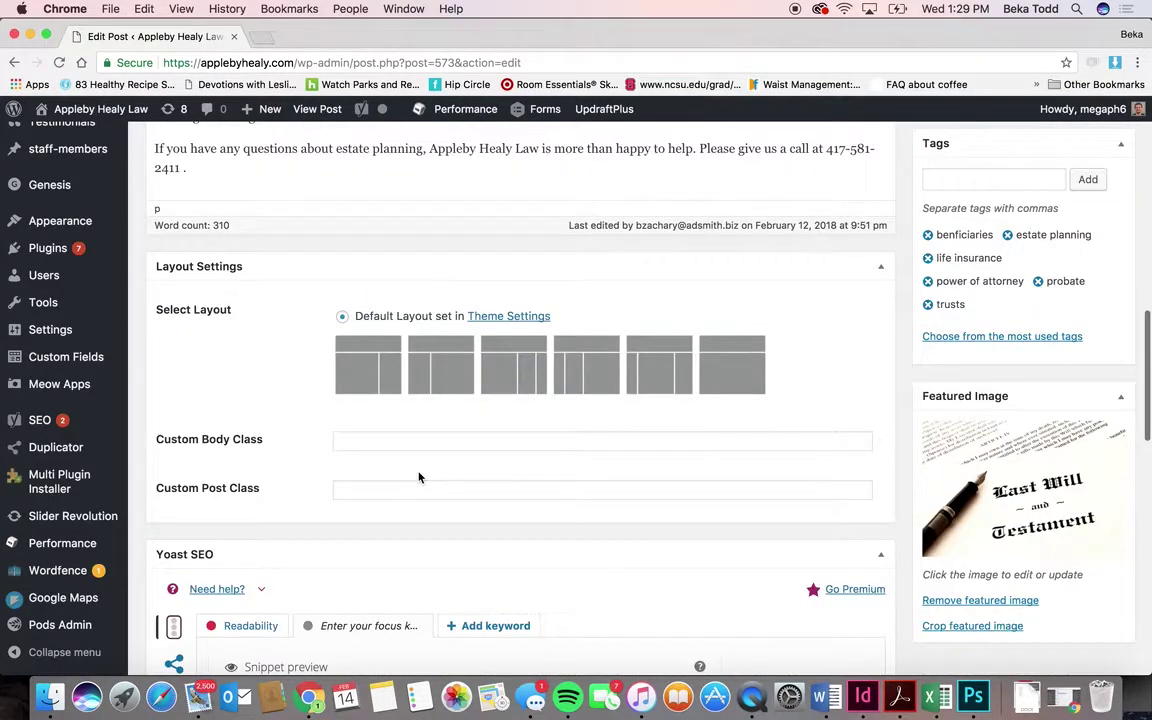
click(1036, 510)
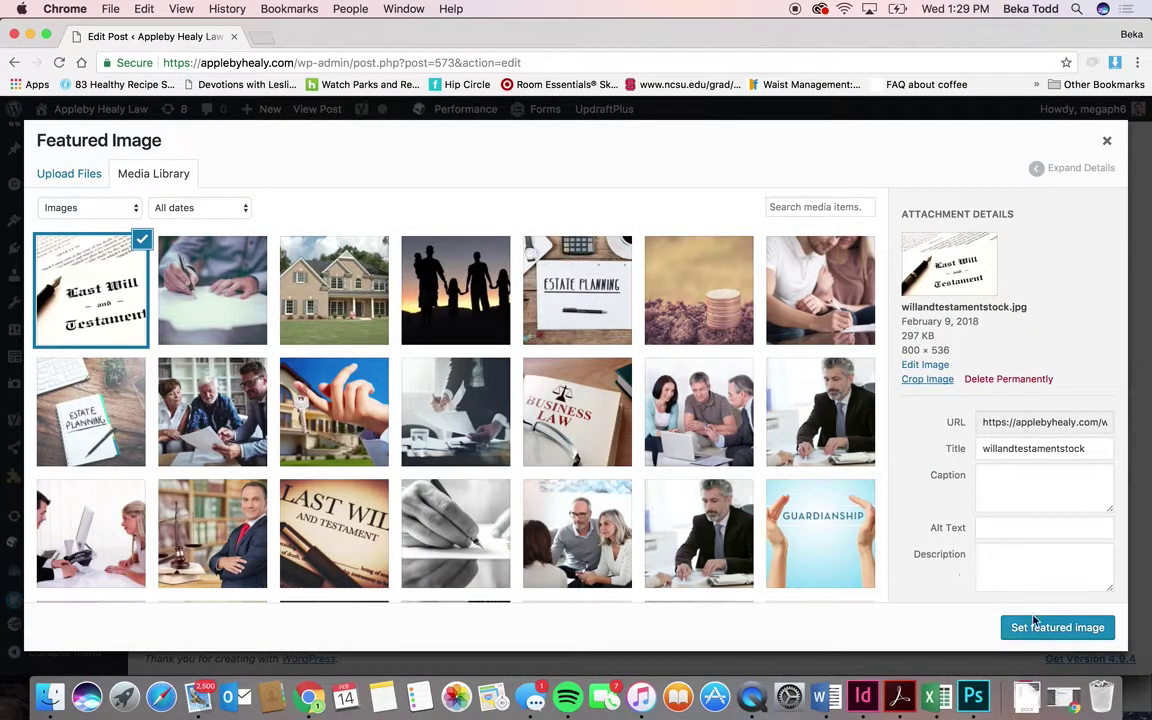
click(1106, 142)
- Start a new post and look over its title, content, category, tag, layout and featured image fields
scroll(950, 285, up, 10)
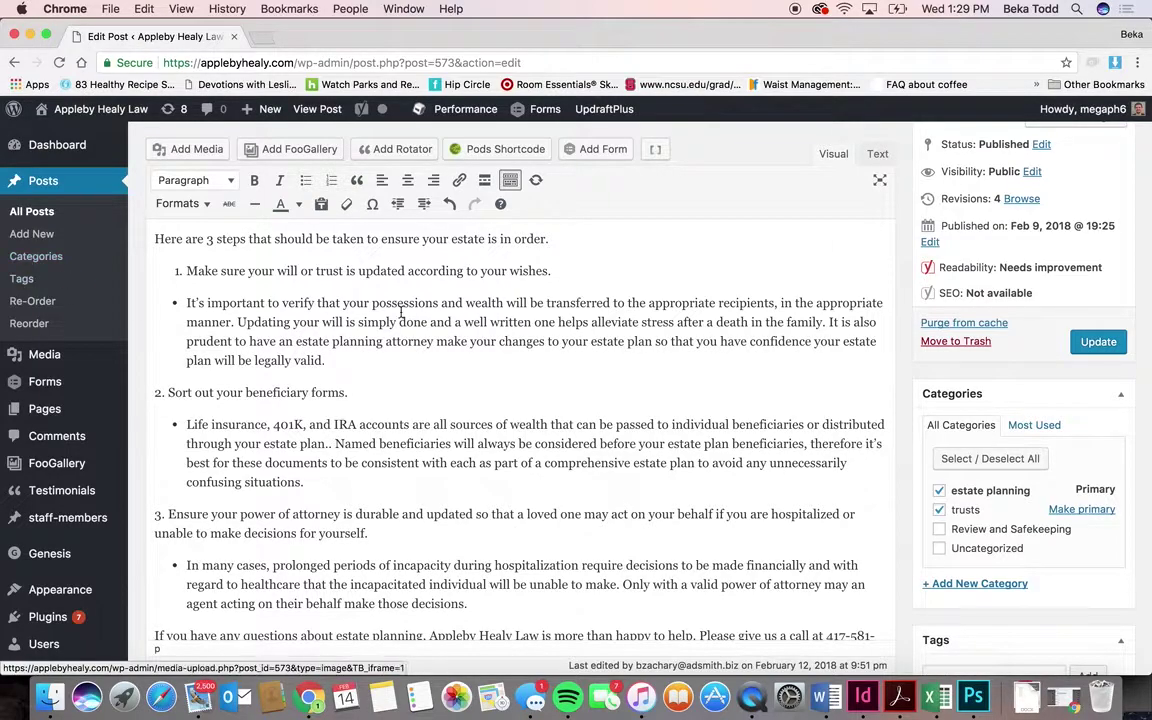
scroll(741, 309, up, 10)
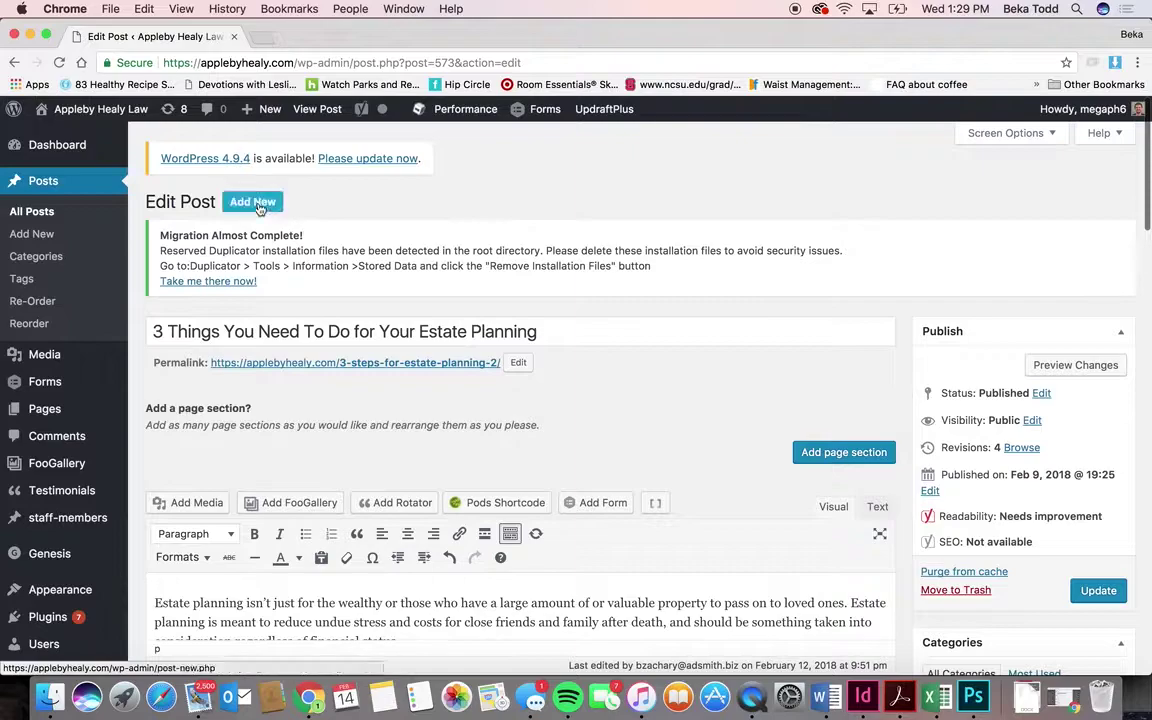
click(36, 233)
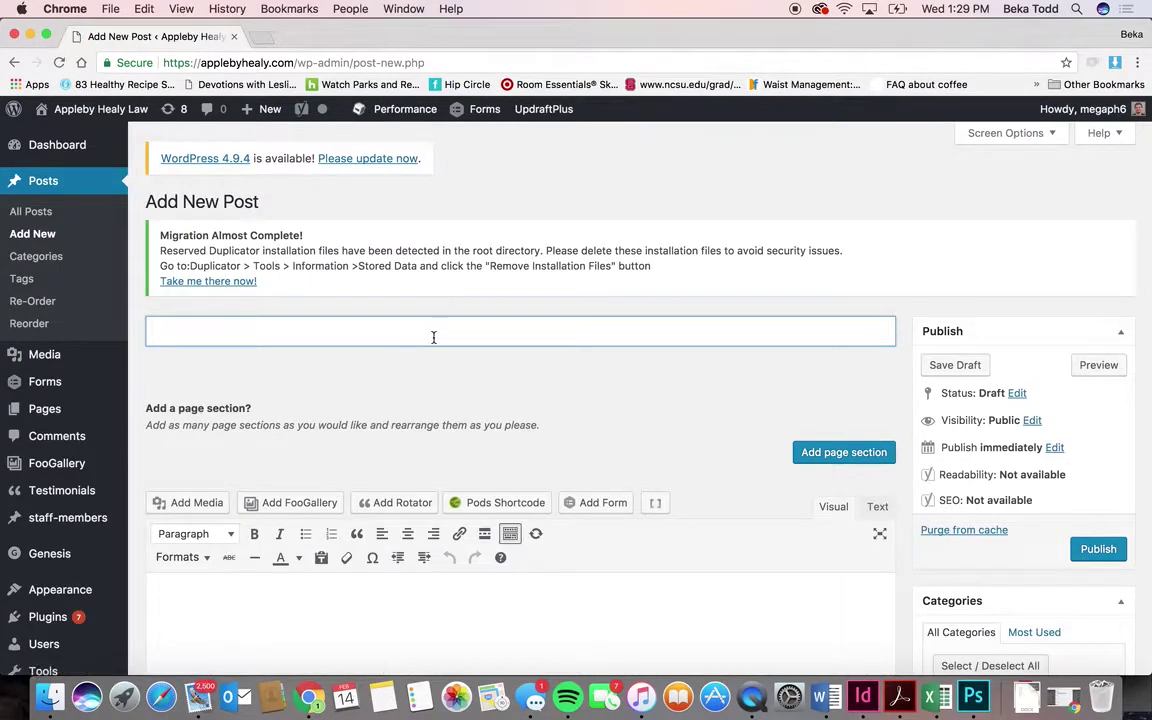
scroll(433, 337, down, 5)
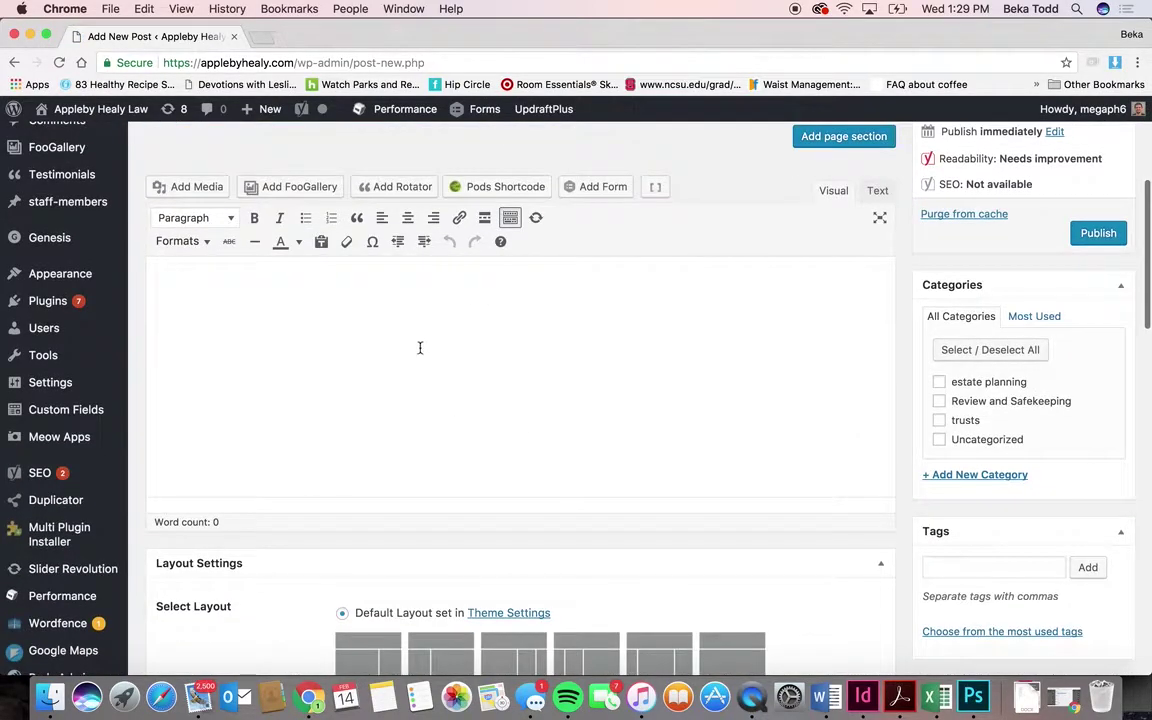
scroll(820, 432, down, 5)
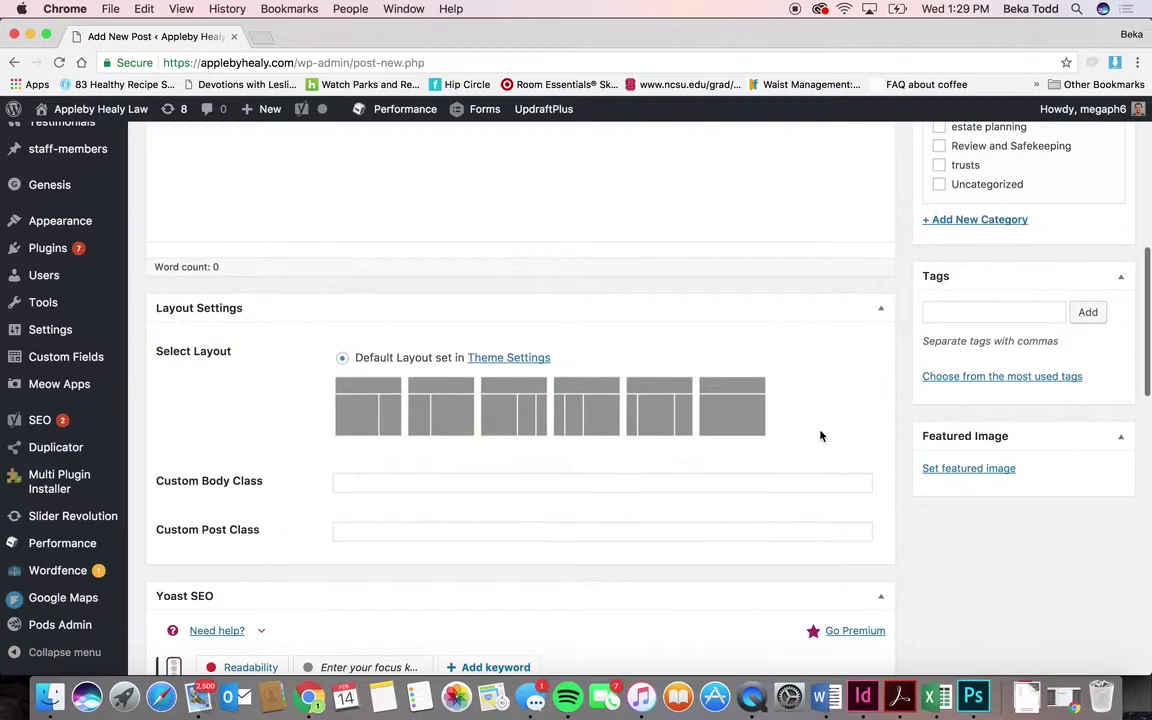
- View the media library and file upload options for the new post's featured image without setting one
click(928, 465)
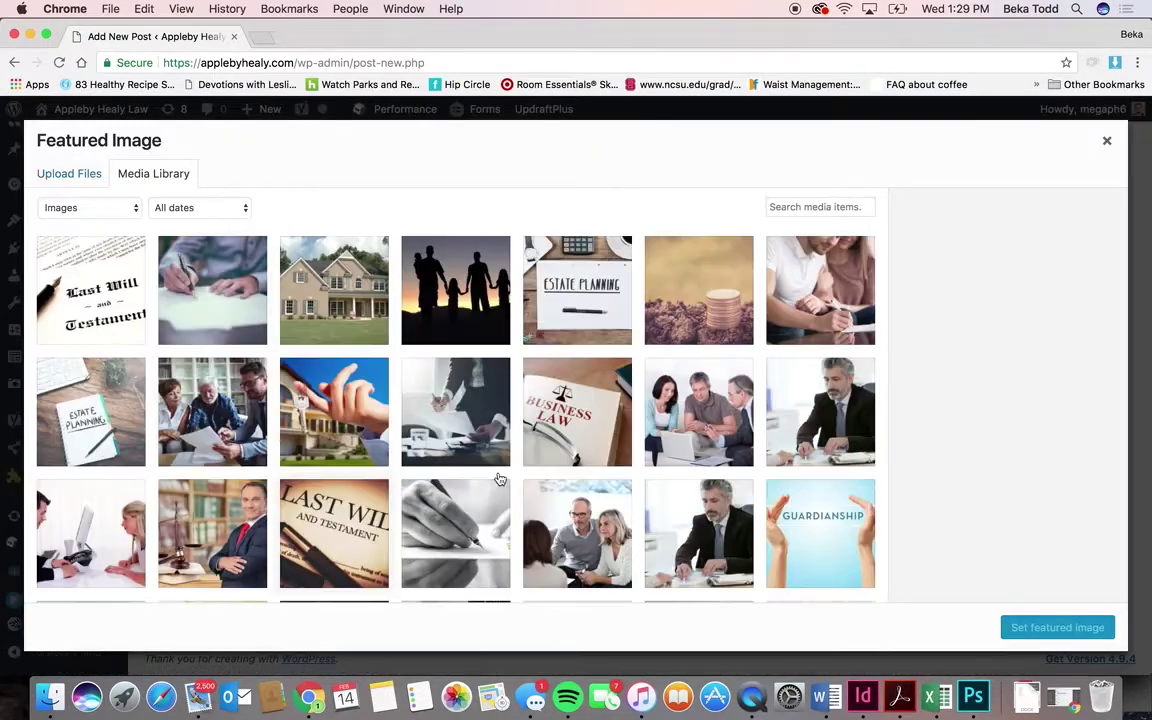
click(77, 172)
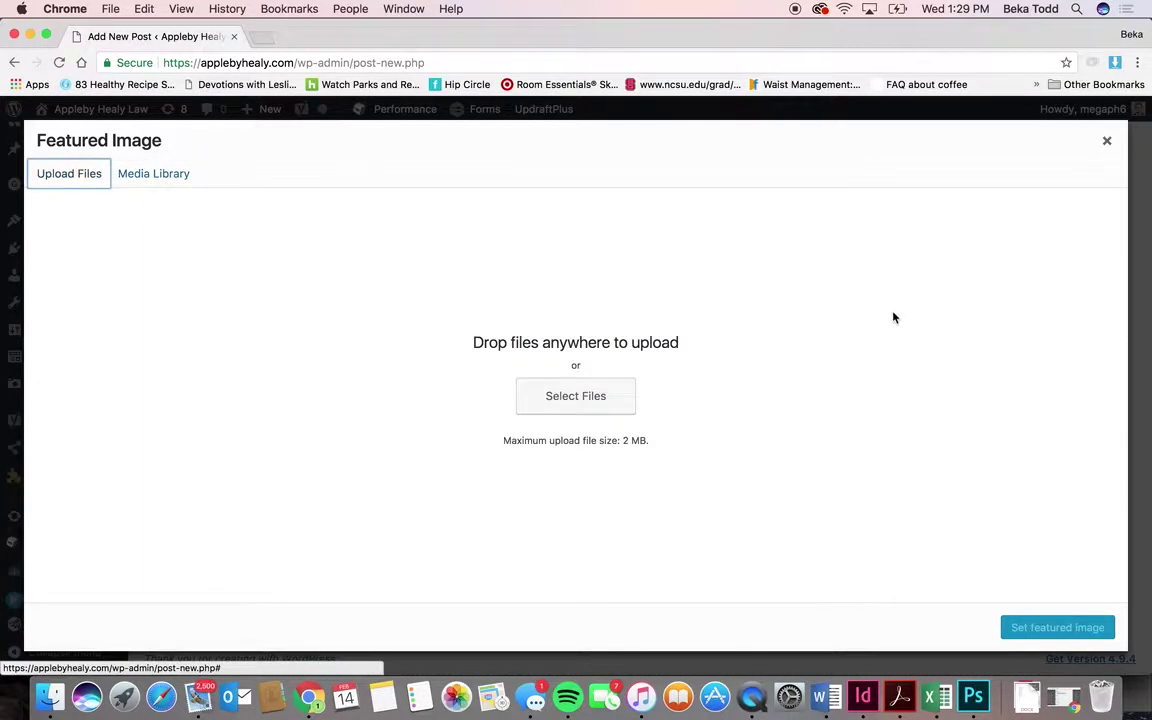
click(1107, 145)
scroll(966, 272, up, 10)
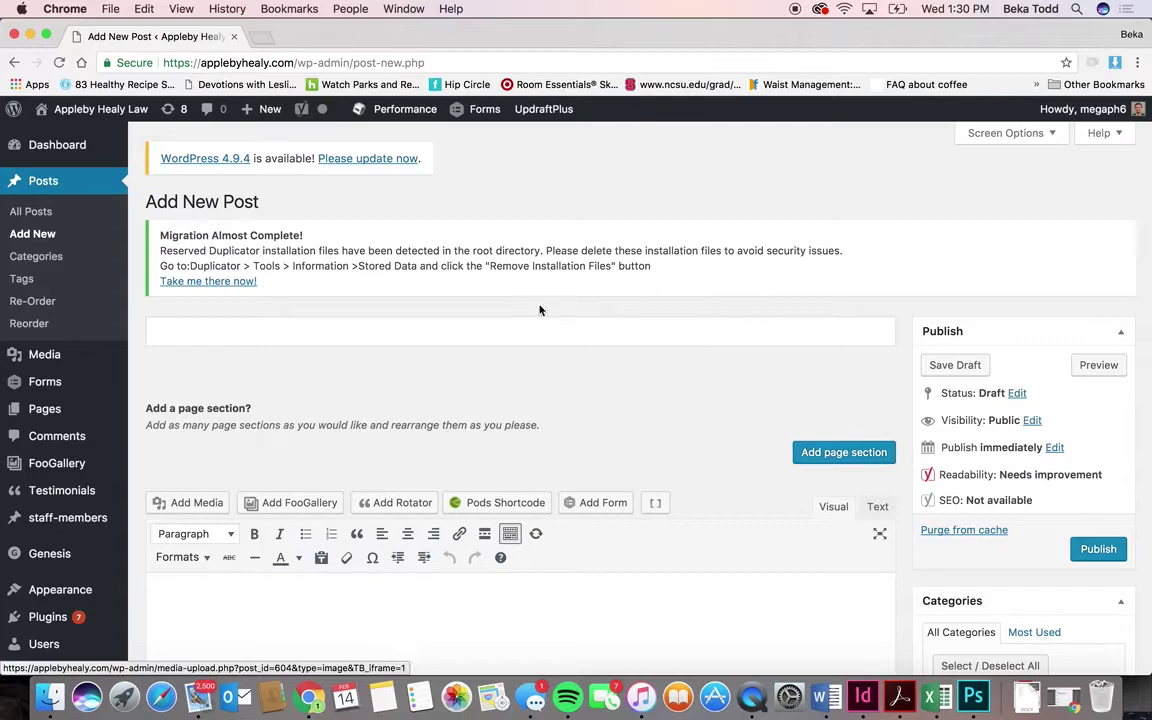
- Open the site's media library and browse the uploaded images
scroll(383, 360, down, 3)
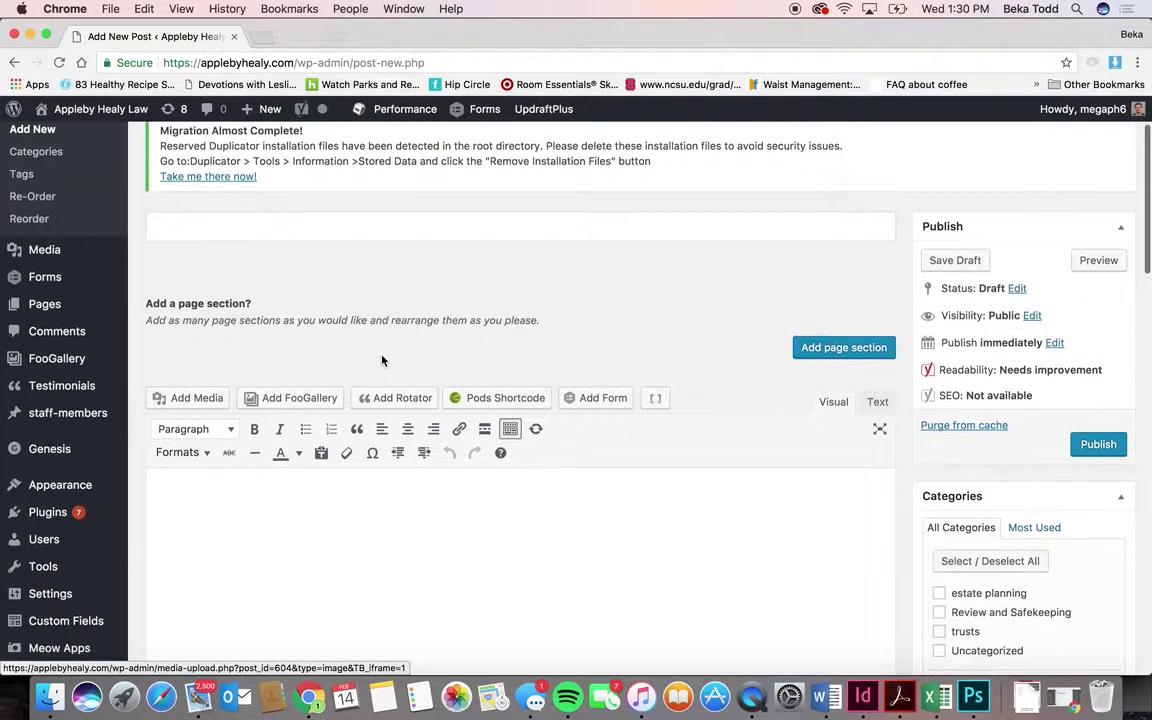
click(54, 255)
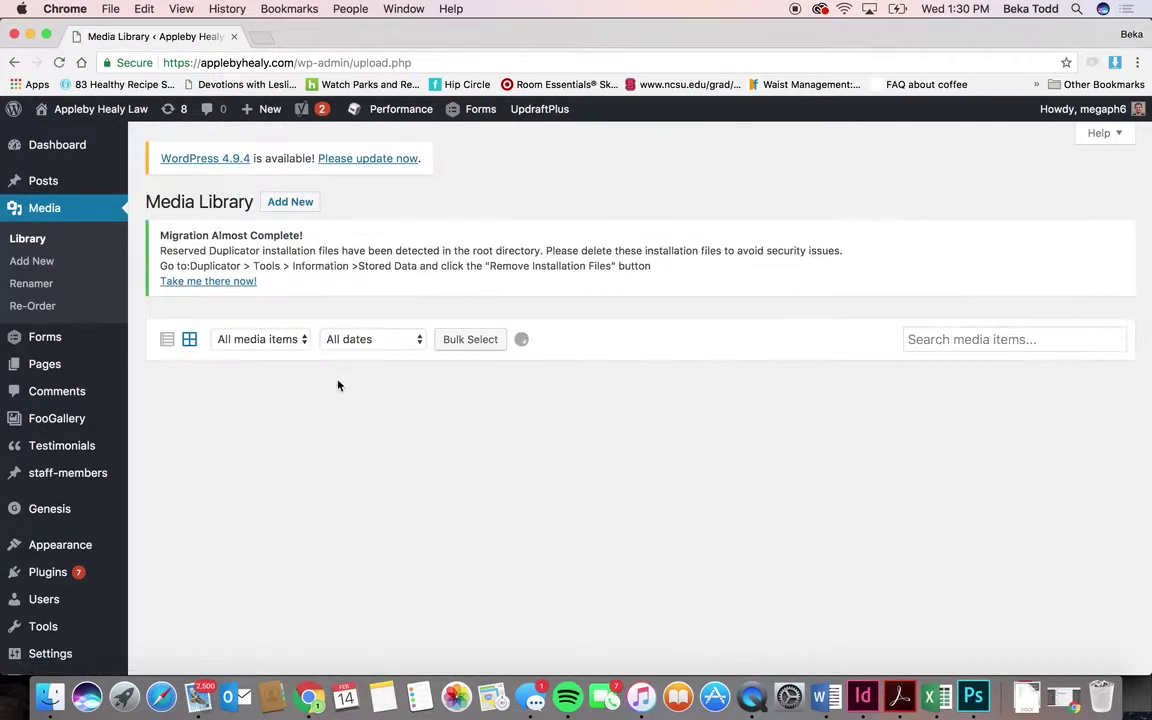
scroll(565, 405, down, 8)
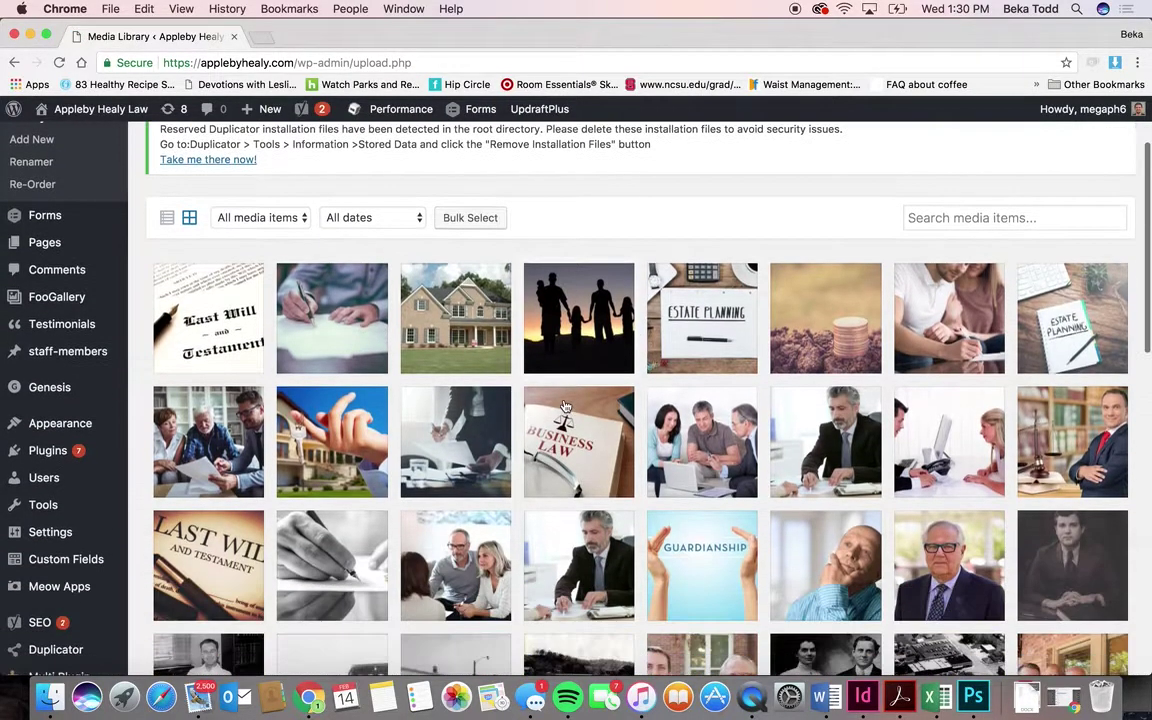
scroll(565, 405, down, 3)
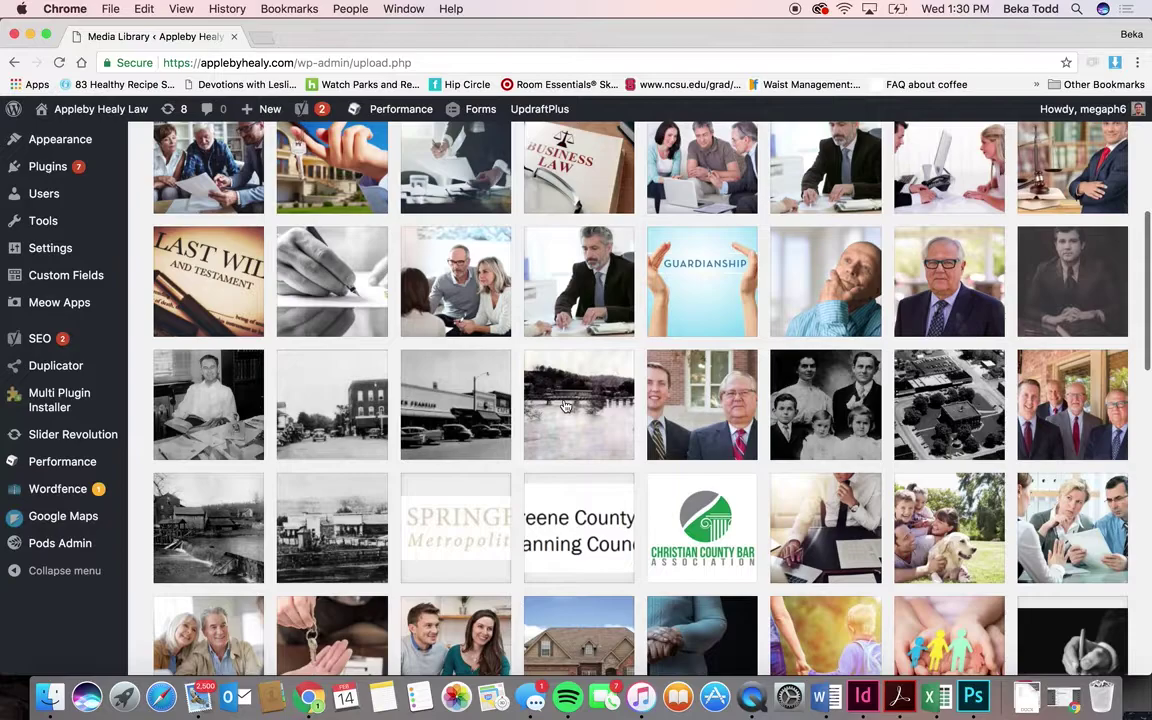
- Inspect the attachment details and URL of the image of hands resting on a cane, and browse the remaining media
click(680, 519)
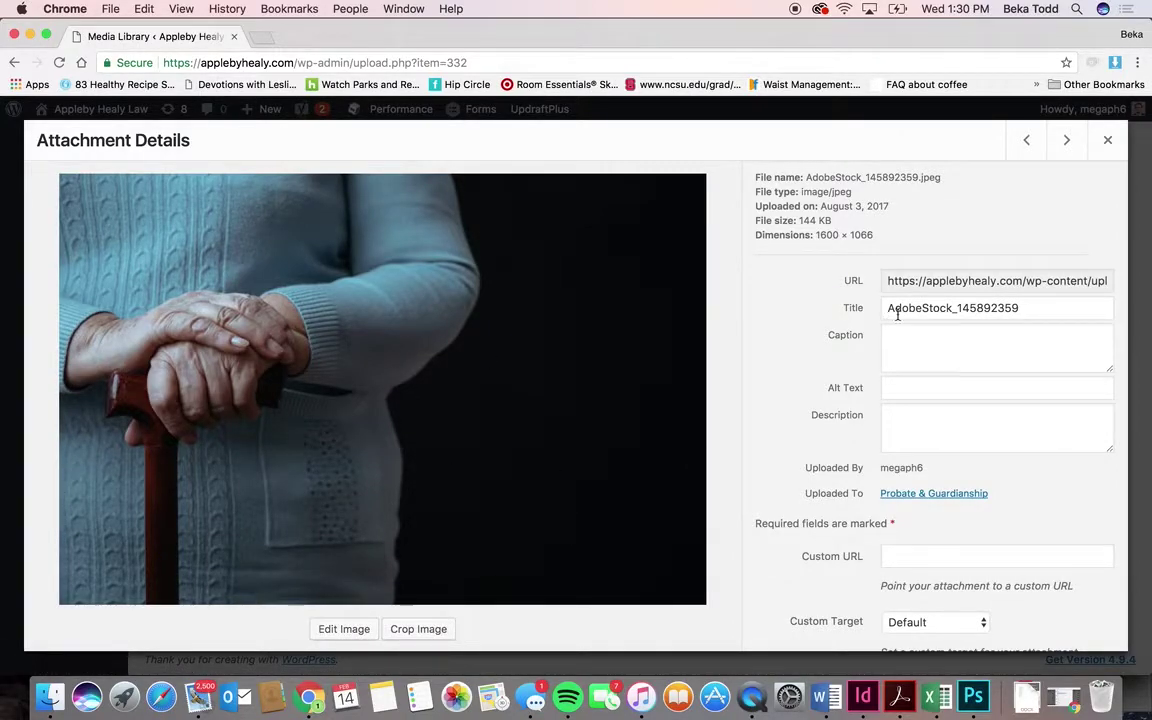
click(1003, 280)
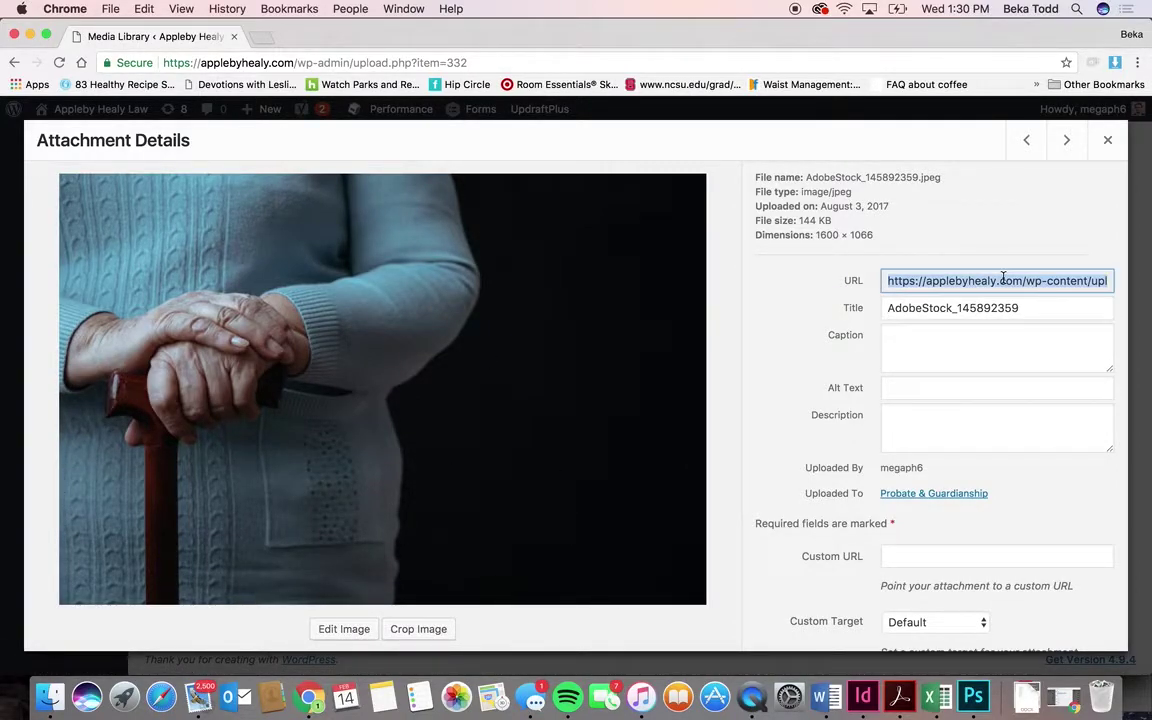
click(1108, 141)
scroll(590, 466, down, 15)
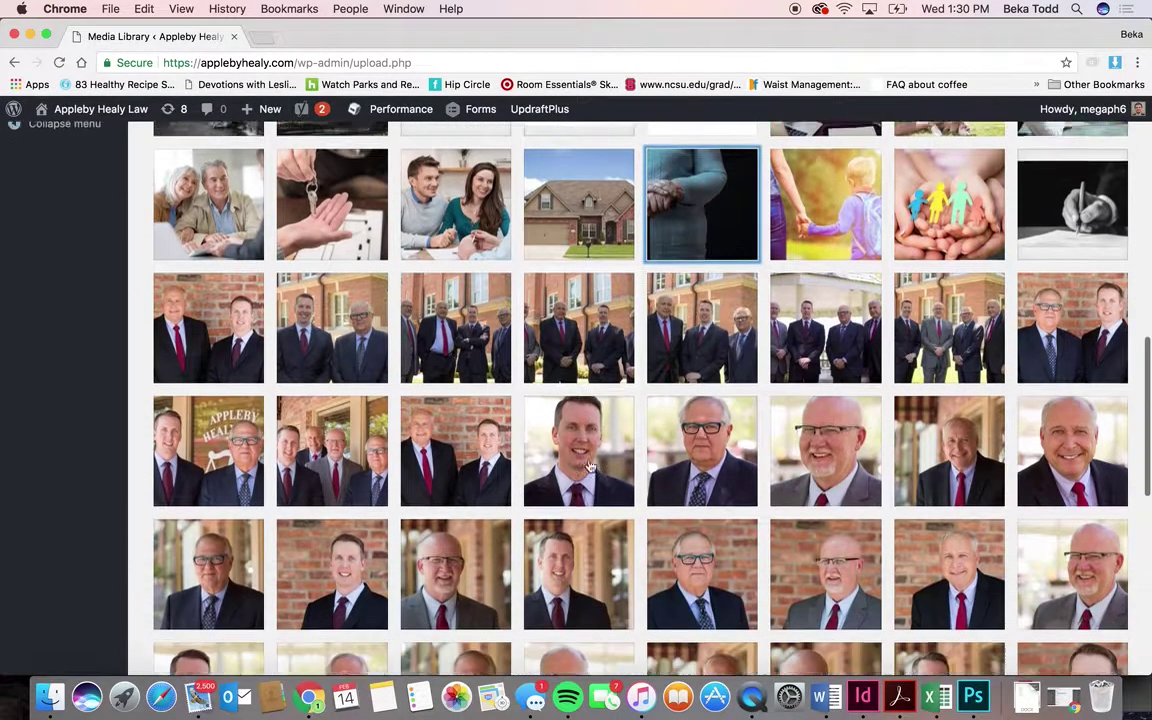
scroll(590, 466, up, 20)
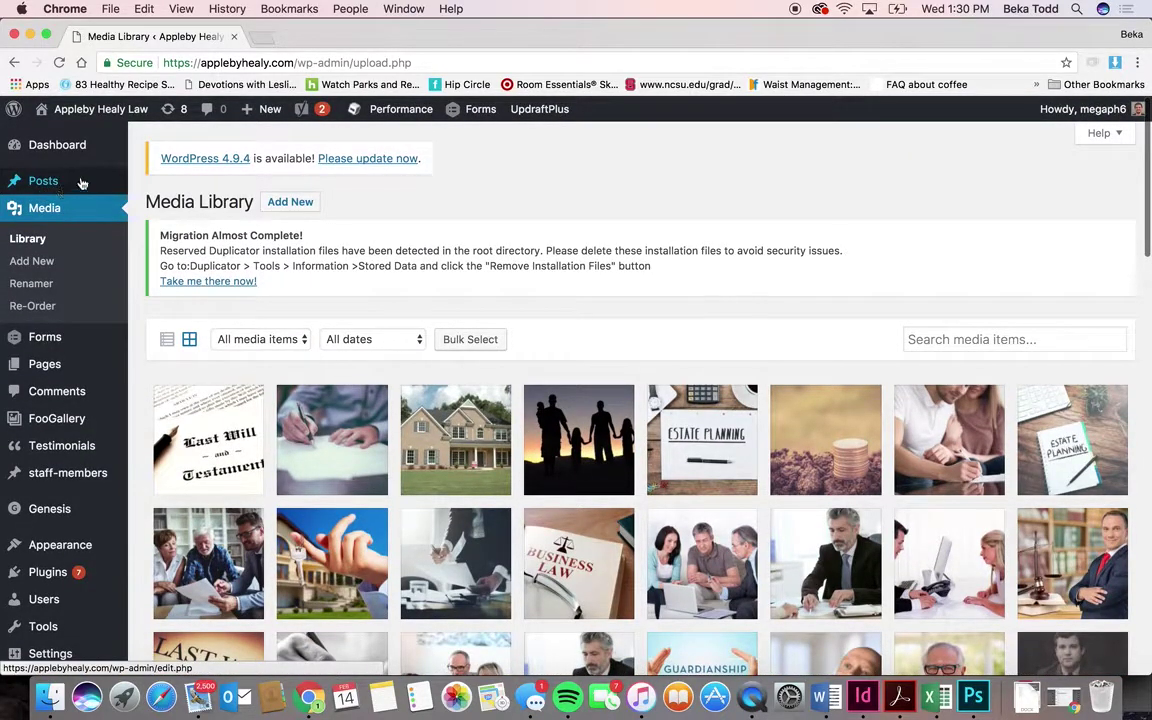
- Open the Contact form for editing and review its existing fields and the available advanced field types
mouse_move(20, 183)
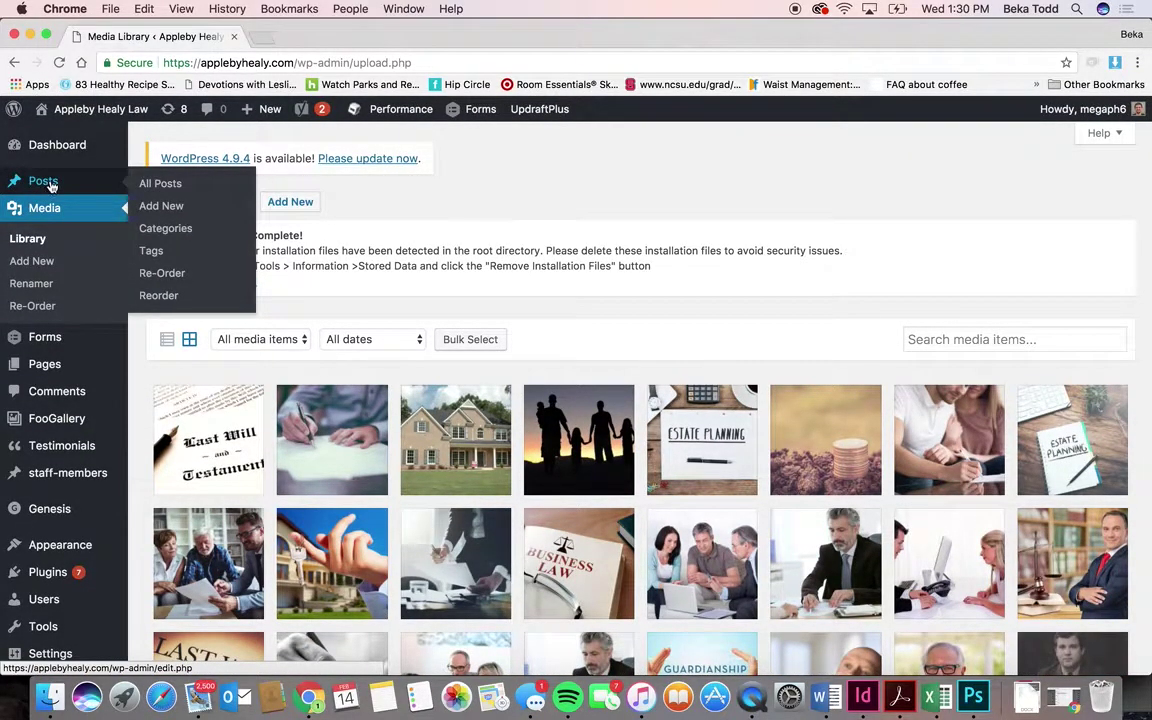
mouse_move(67, 333)
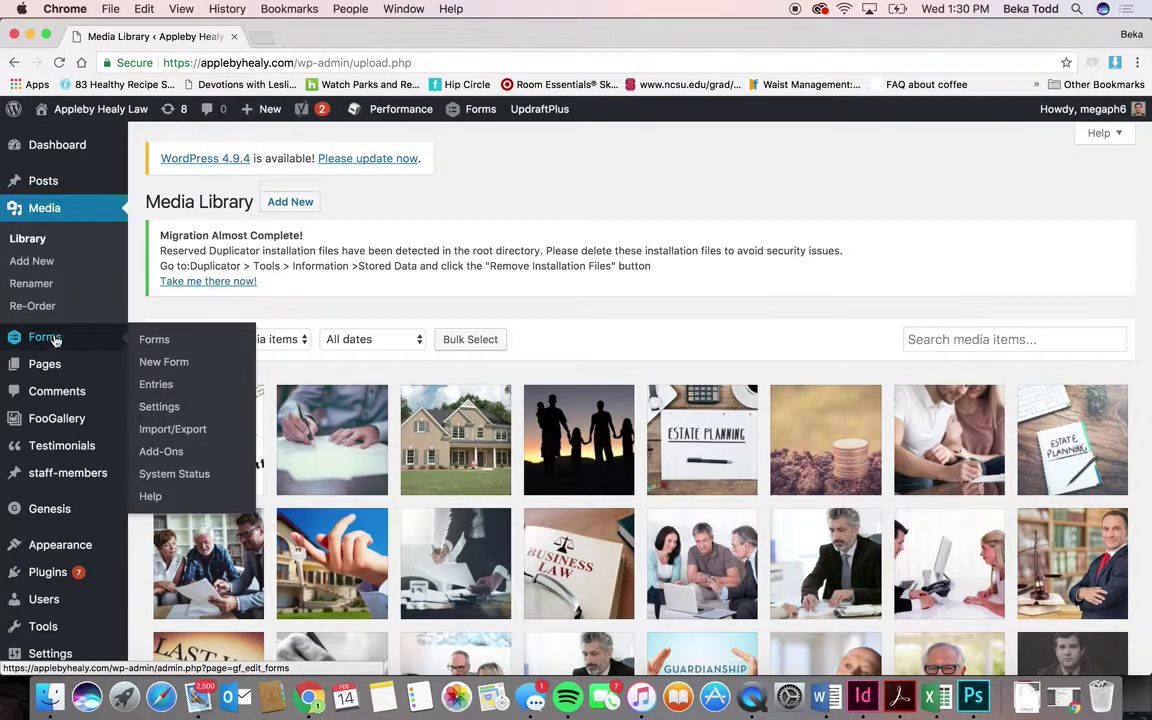
click(56, 341)
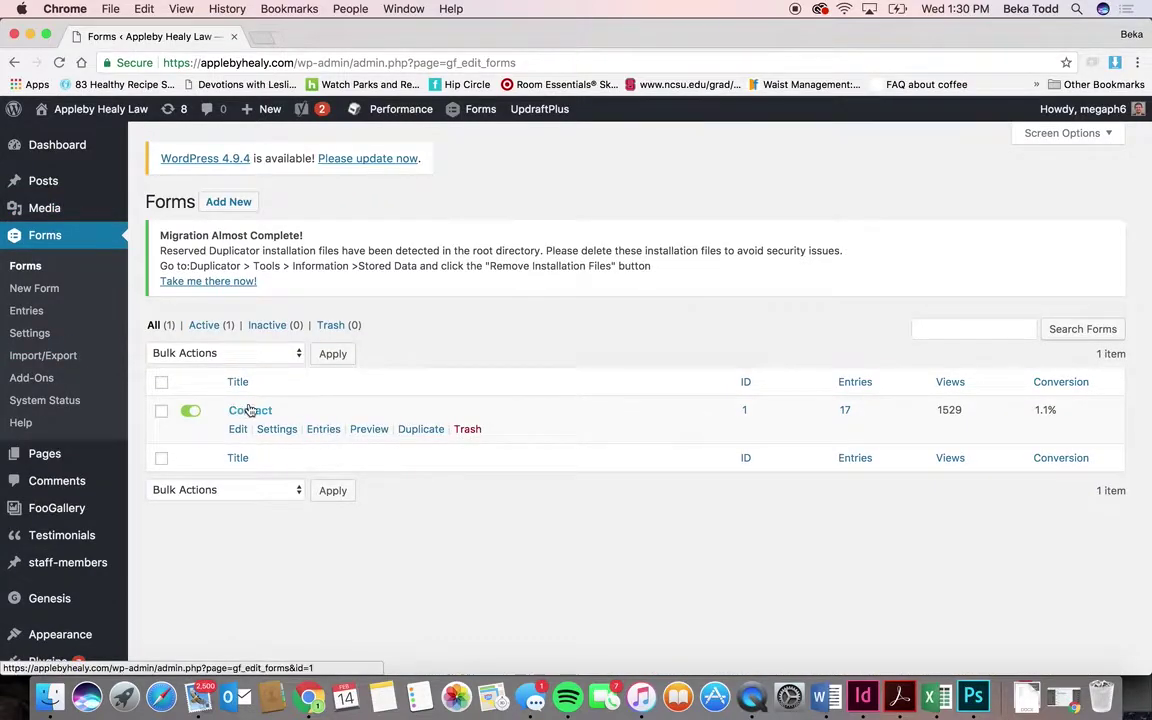
click(249, 410)
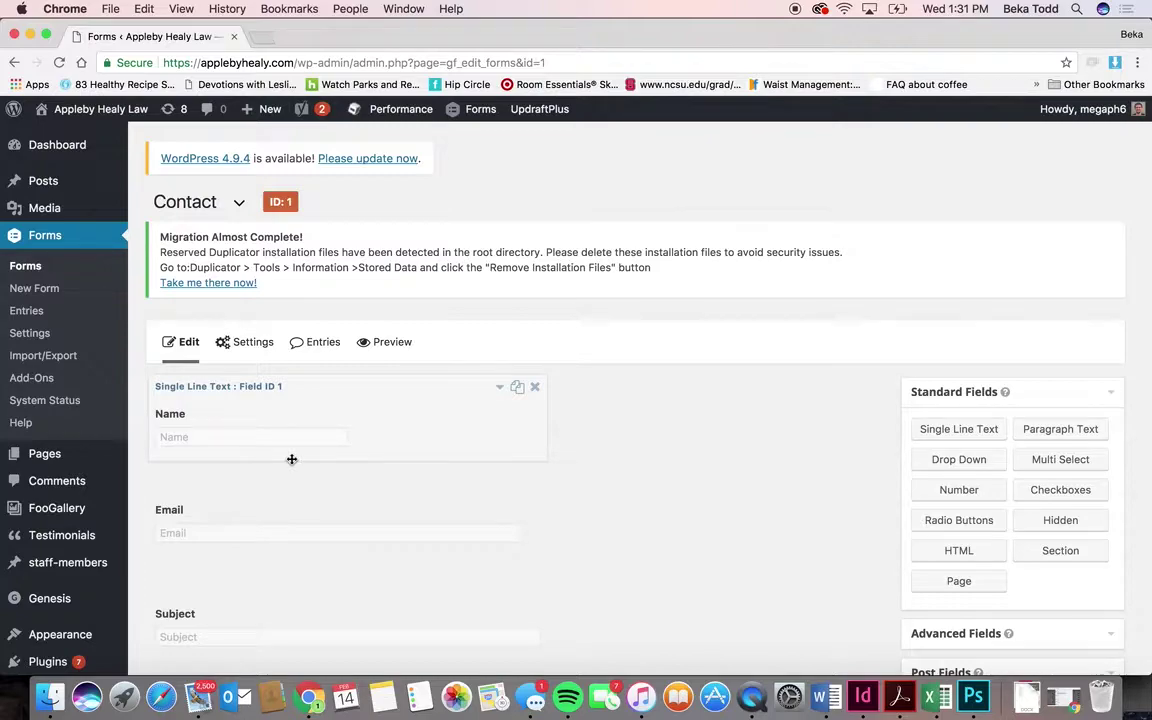
scroll(291, 459, down, 6)
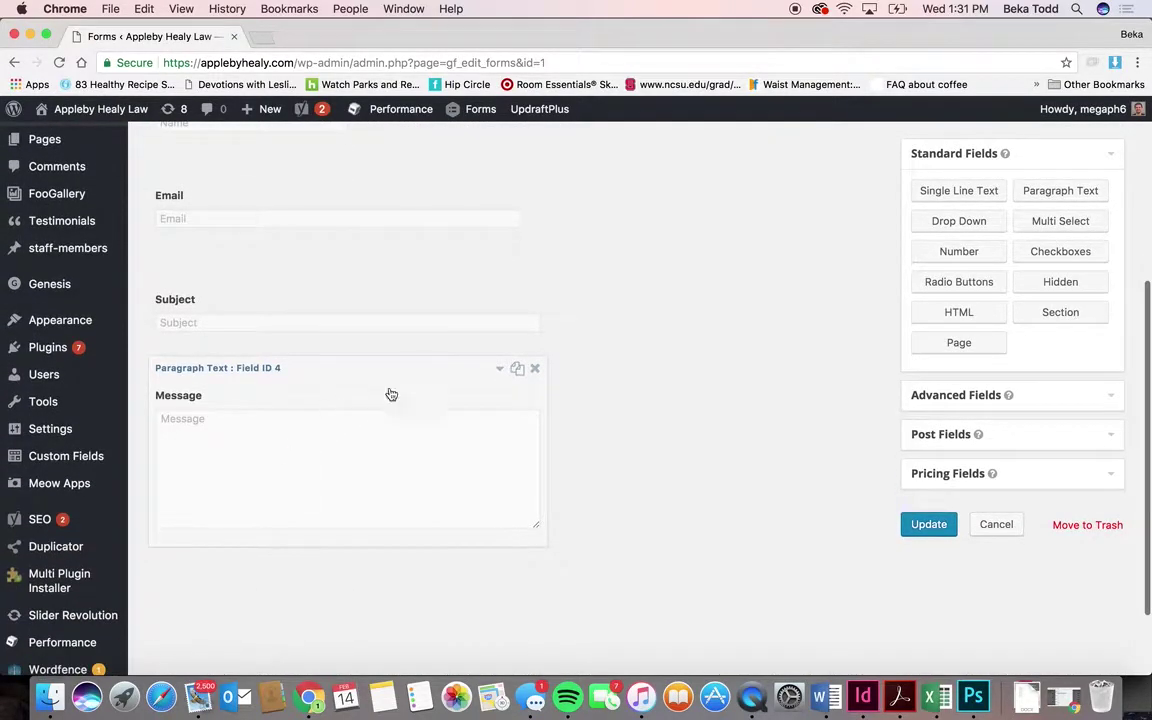
click(1068, 404)
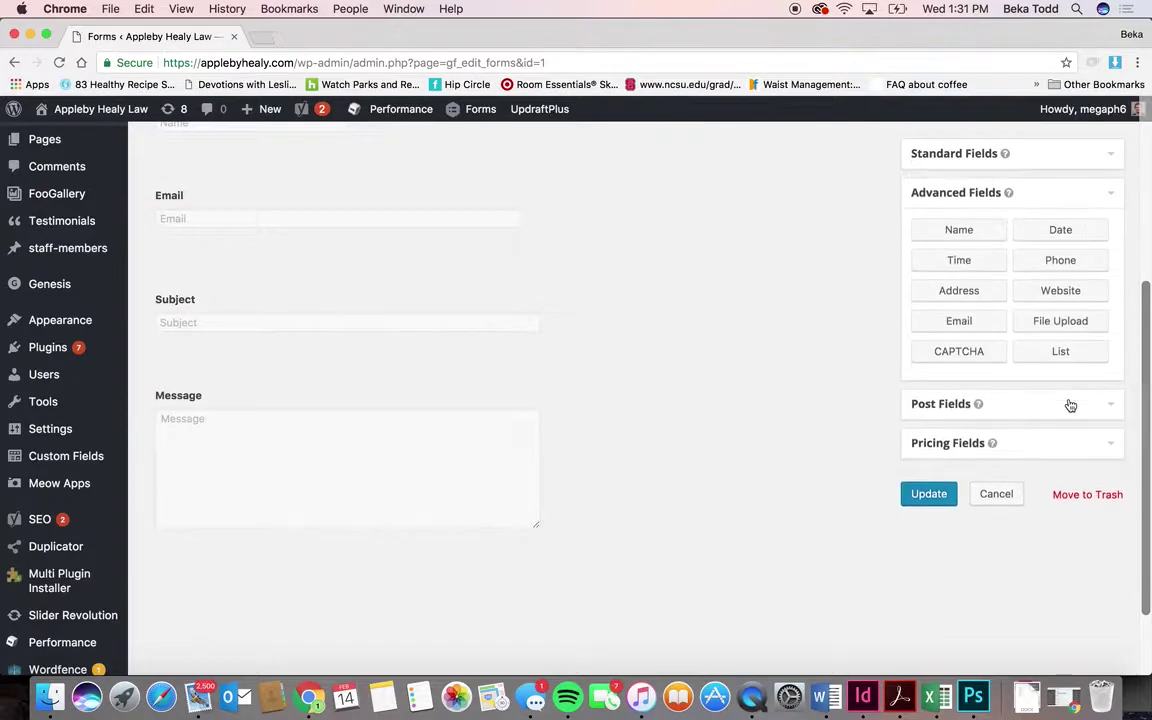
- Add a Single Line Text field below the Message field and label it "how did you hear about us?"
click(1047, 160)
drag(962, 190, 385, 476)
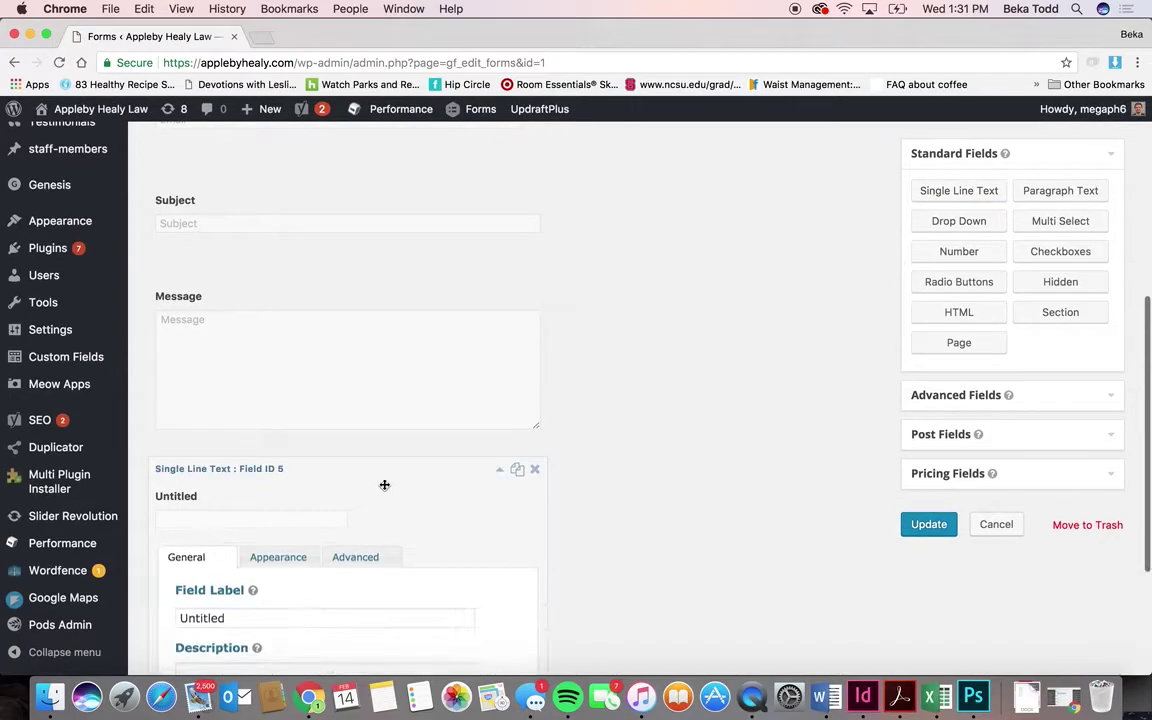
mouse_move(12, 478)
text(howdid yo)
key(BackSpace)
key(BackSpace)
key(BackSpace)
key(BackSpace)
key(BackSpace)
key(BackSpace)
text(did you hear about us?)
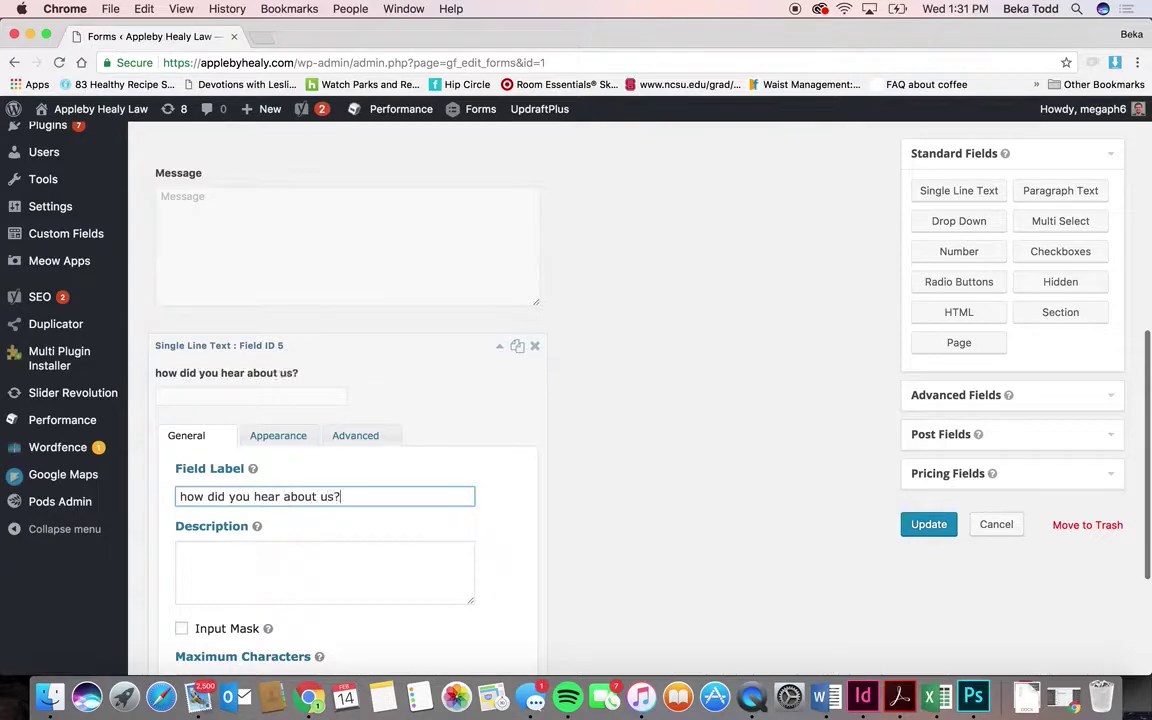
- Collapse the settings of the "how did you hear about us?" field and move it between Subject and Message
click(499, 346)
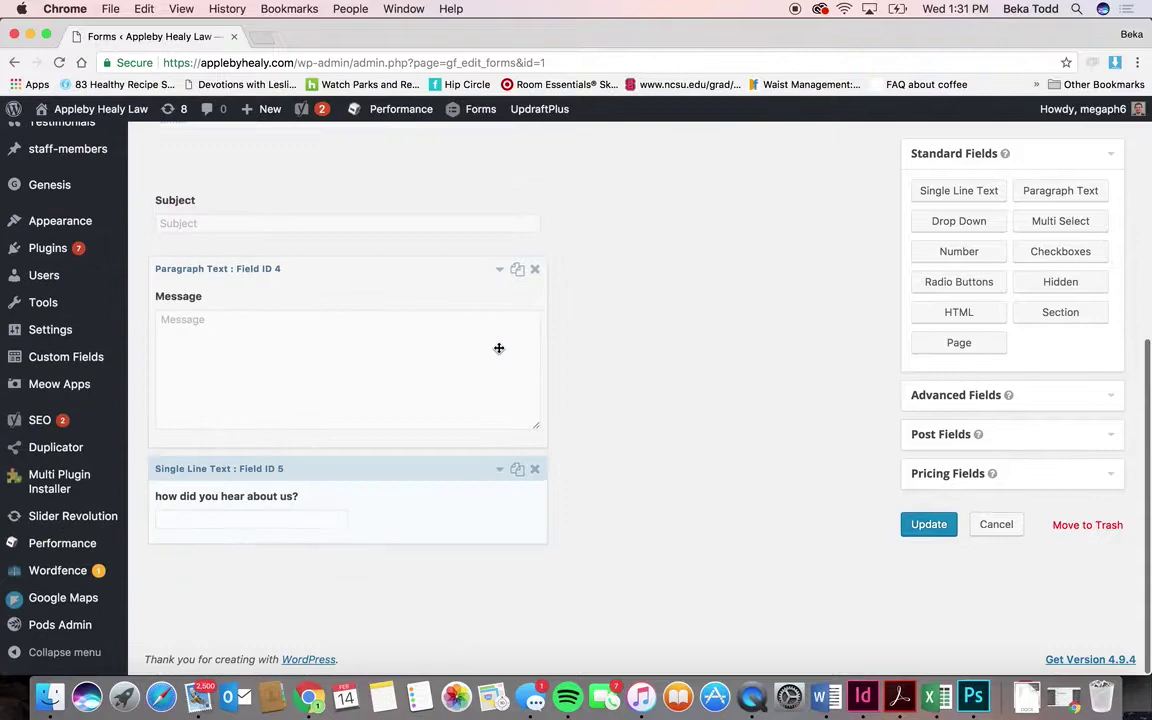
drag(444, 479, 437, 296)
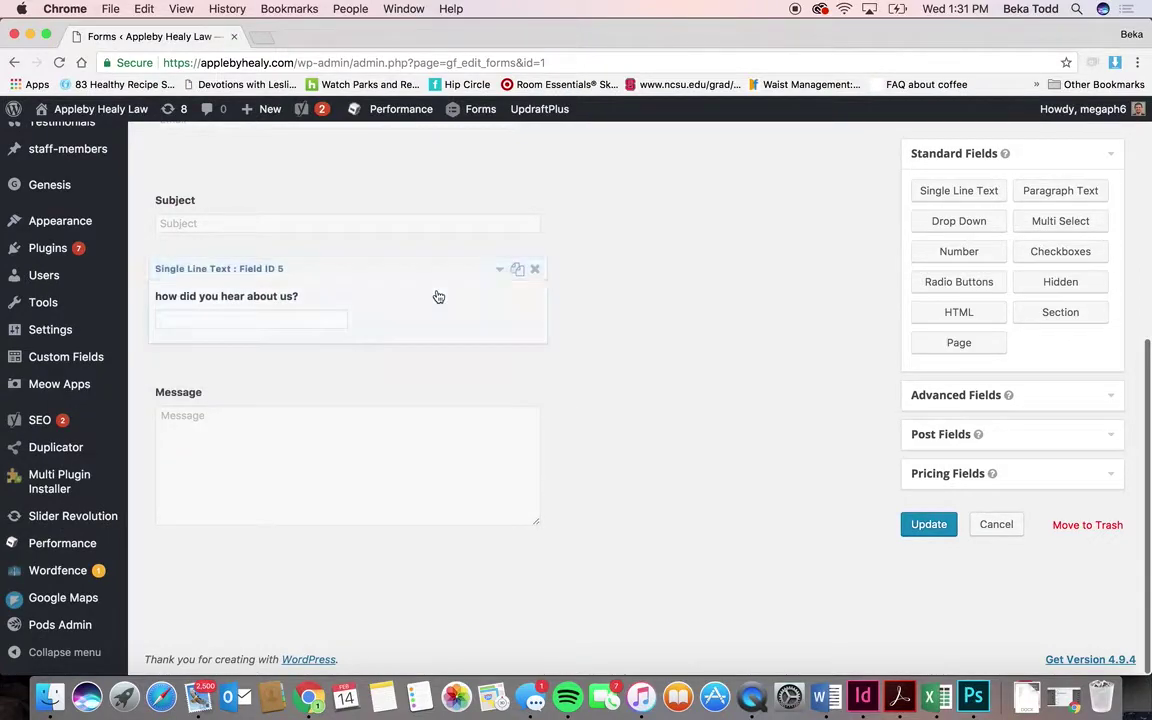
- Duplicate the "how did you hear about us?" field, and delete both the copy and the original
click(518, 270)
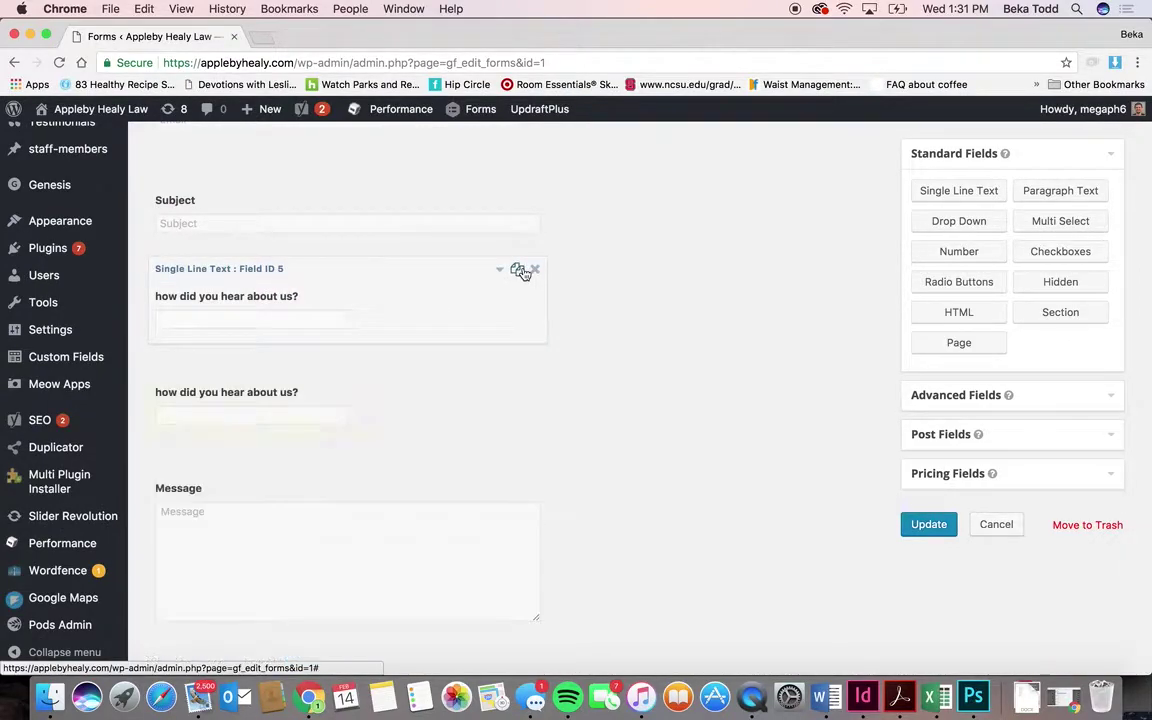
click(534, 365)
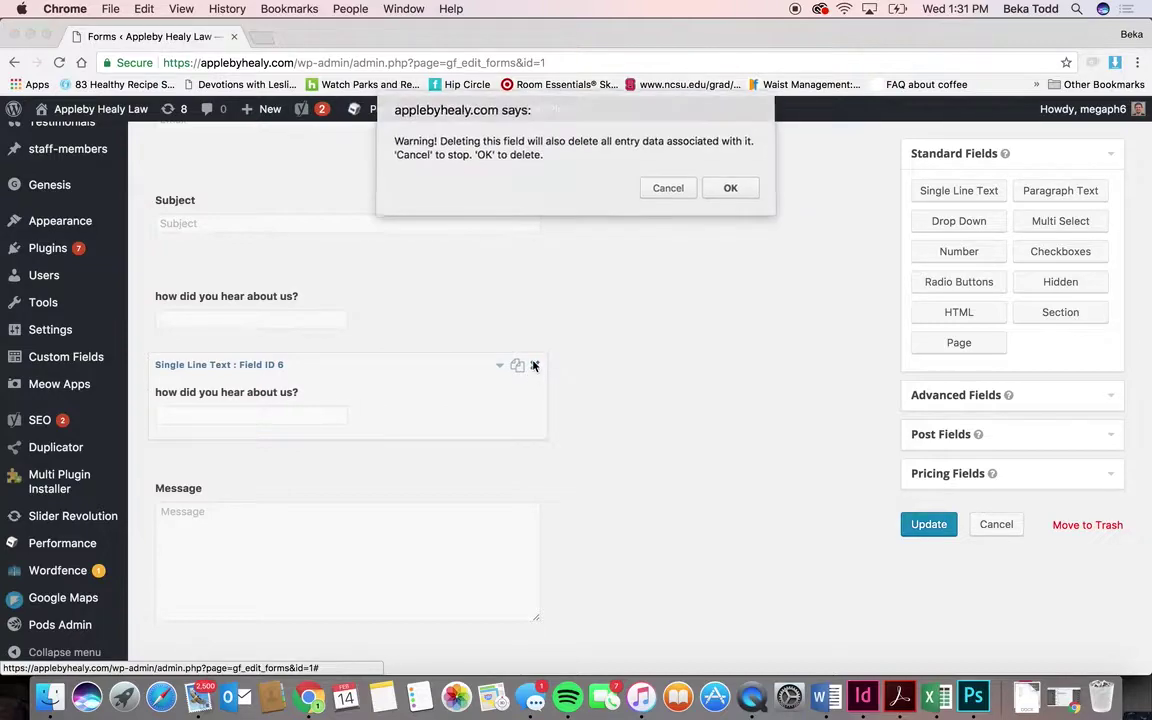
click(722, 189)
click(536, 269)
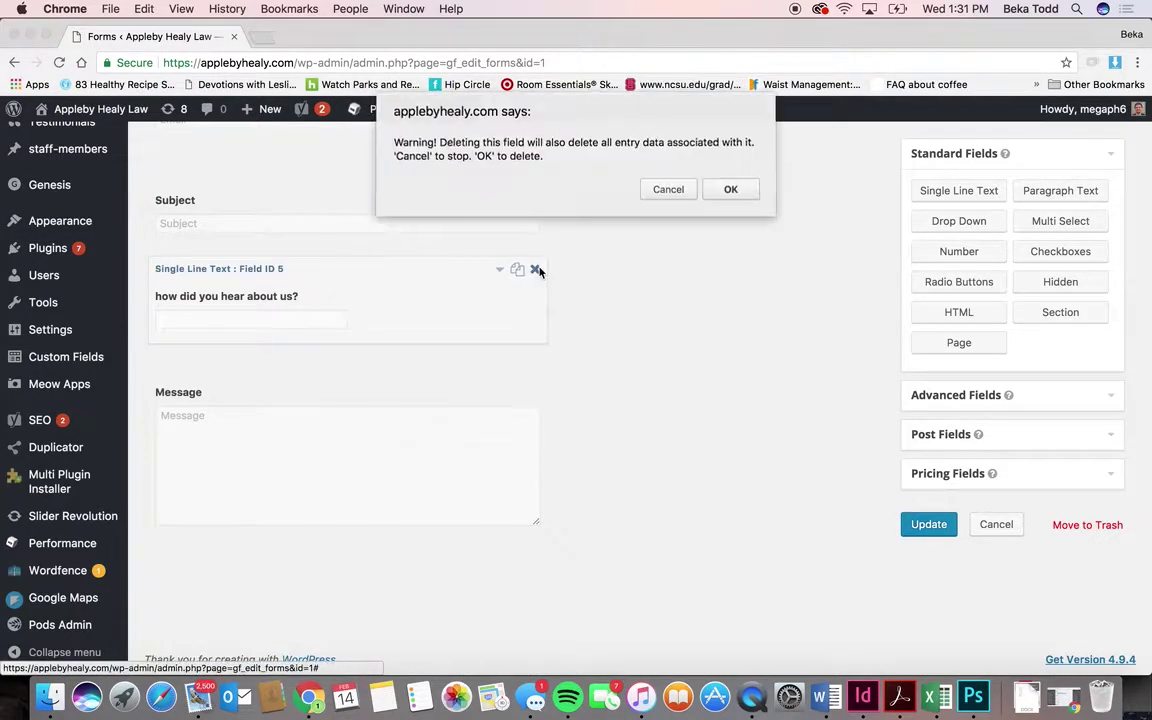
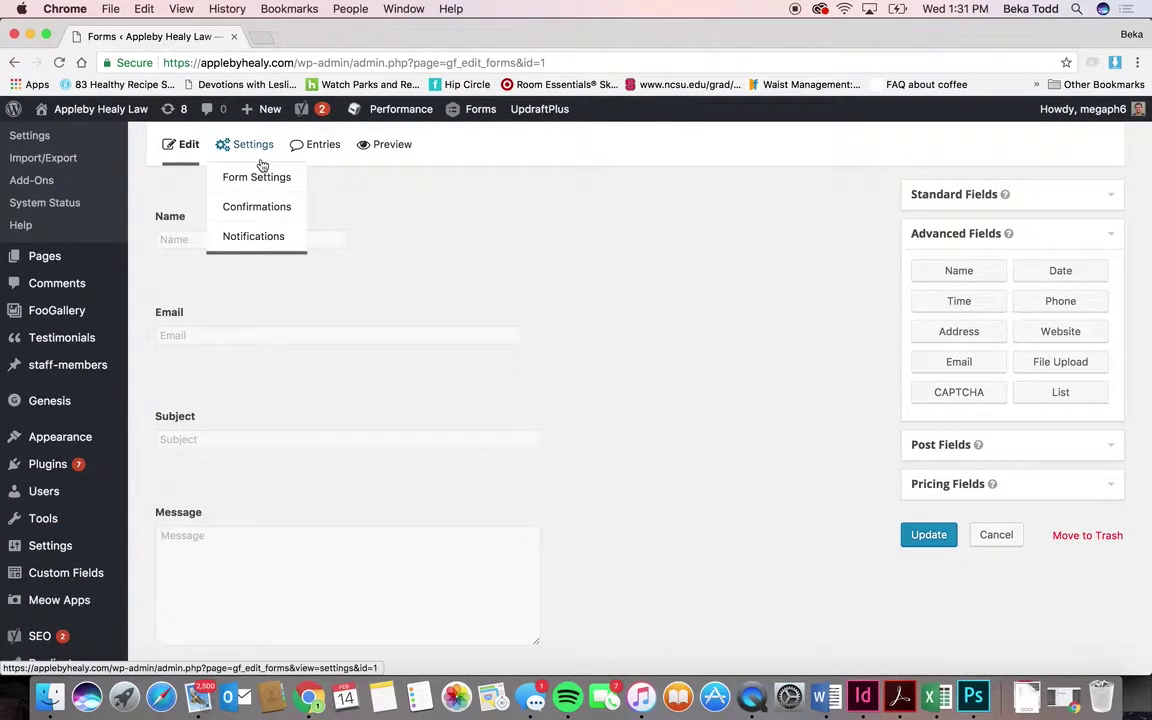
- Leave the form editor without saving, go to the Contact form's notifications and open the one with subject Website Contract Form Entry
mouse_move(265, 147)
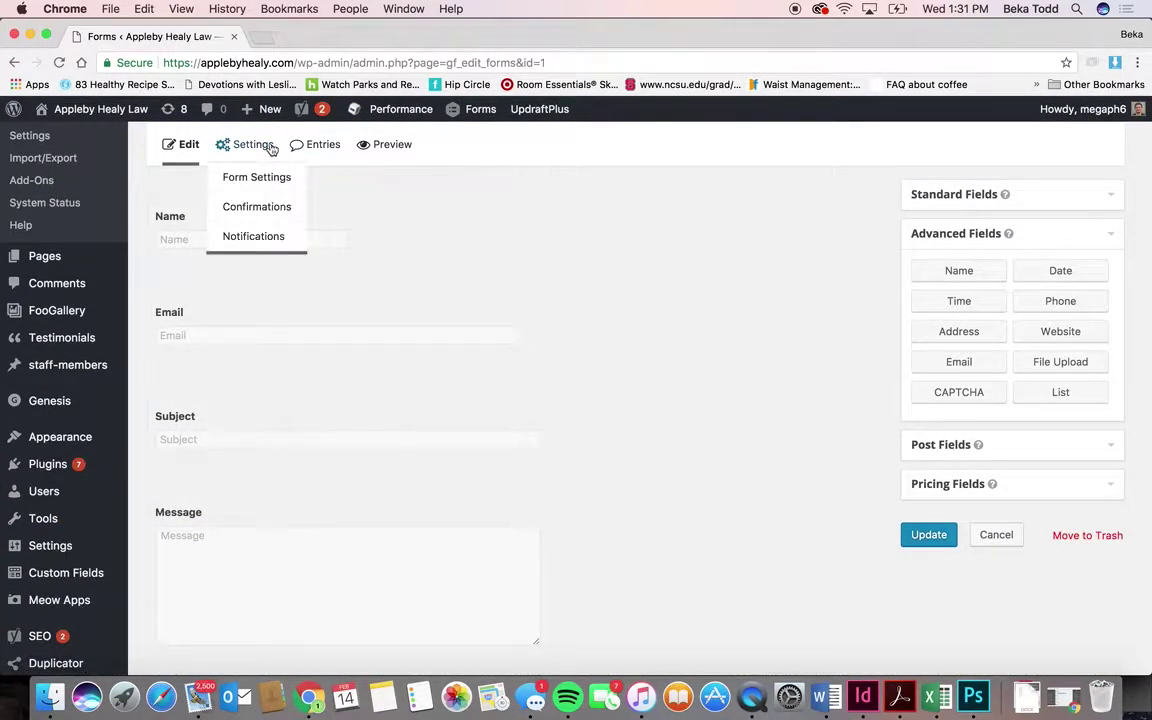
click(254, 235)
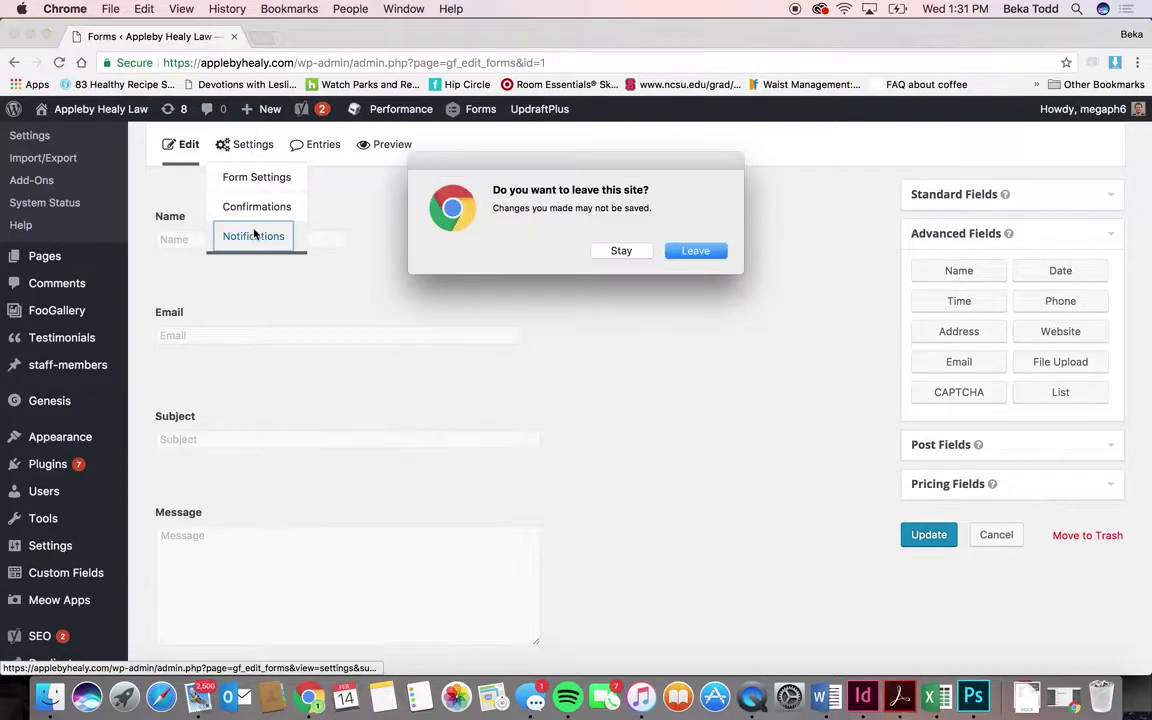
click(690, 250)
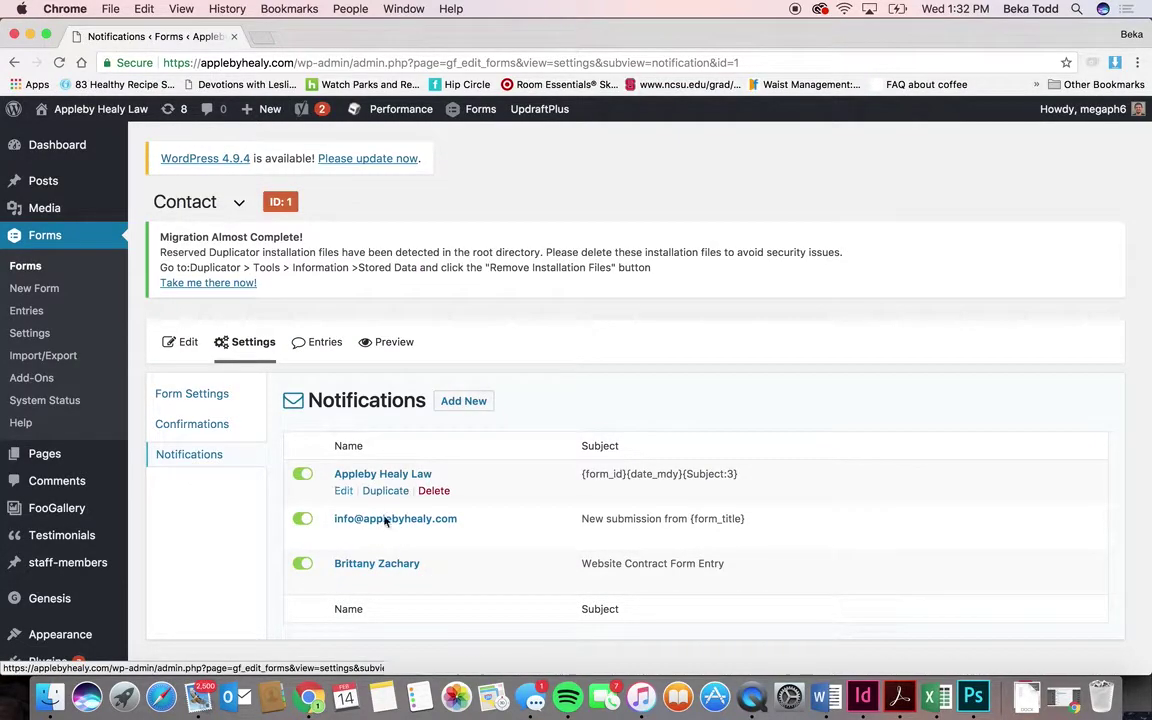
click(383, 566)
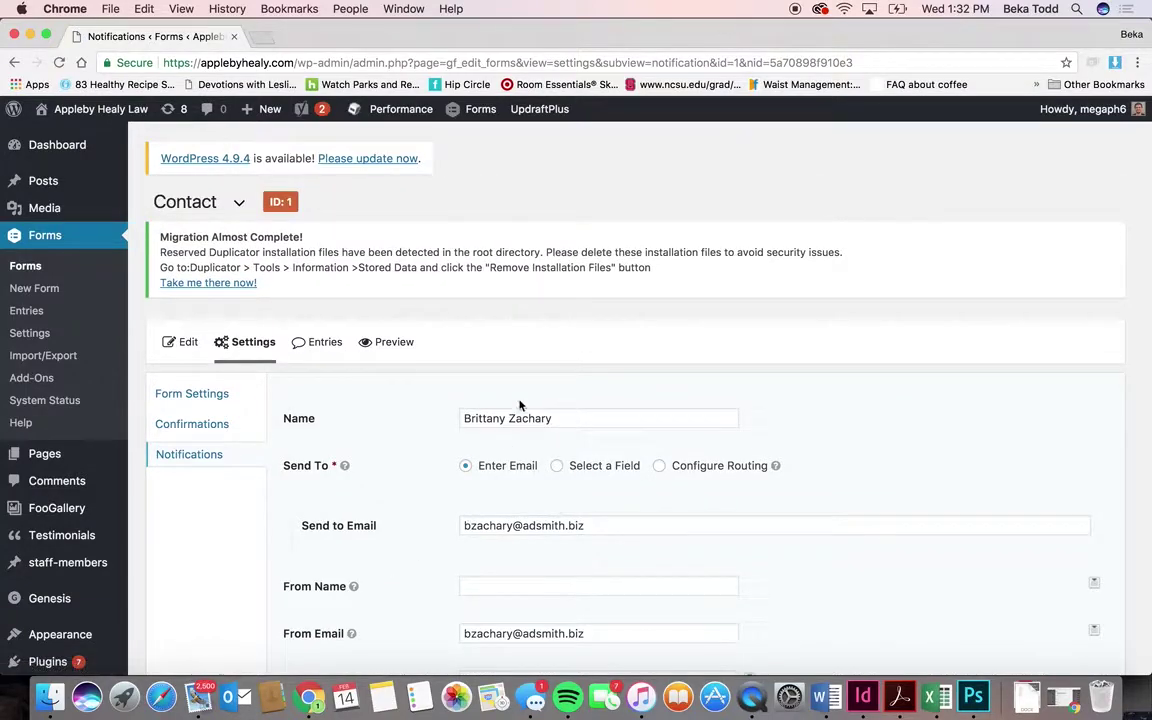
- Return to the notifications list, reopen the Website Contract Form Entry notification, and review its recipient email, message and remaining options
click(255, 353)
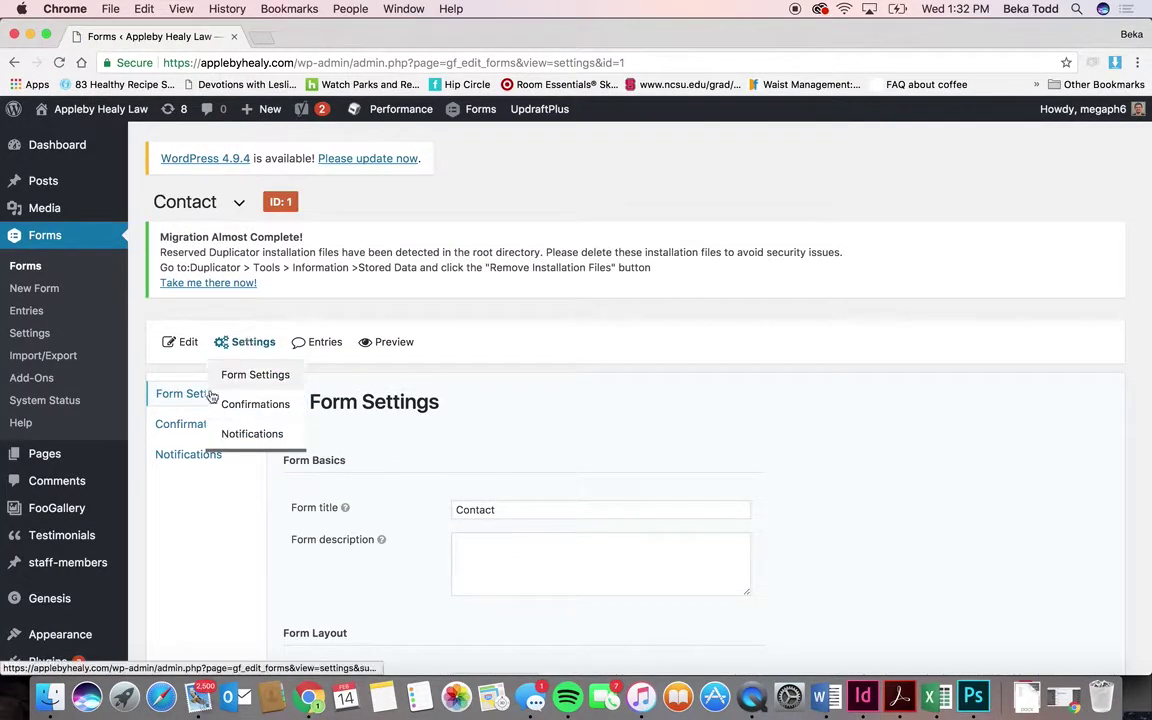
click(189, 455)
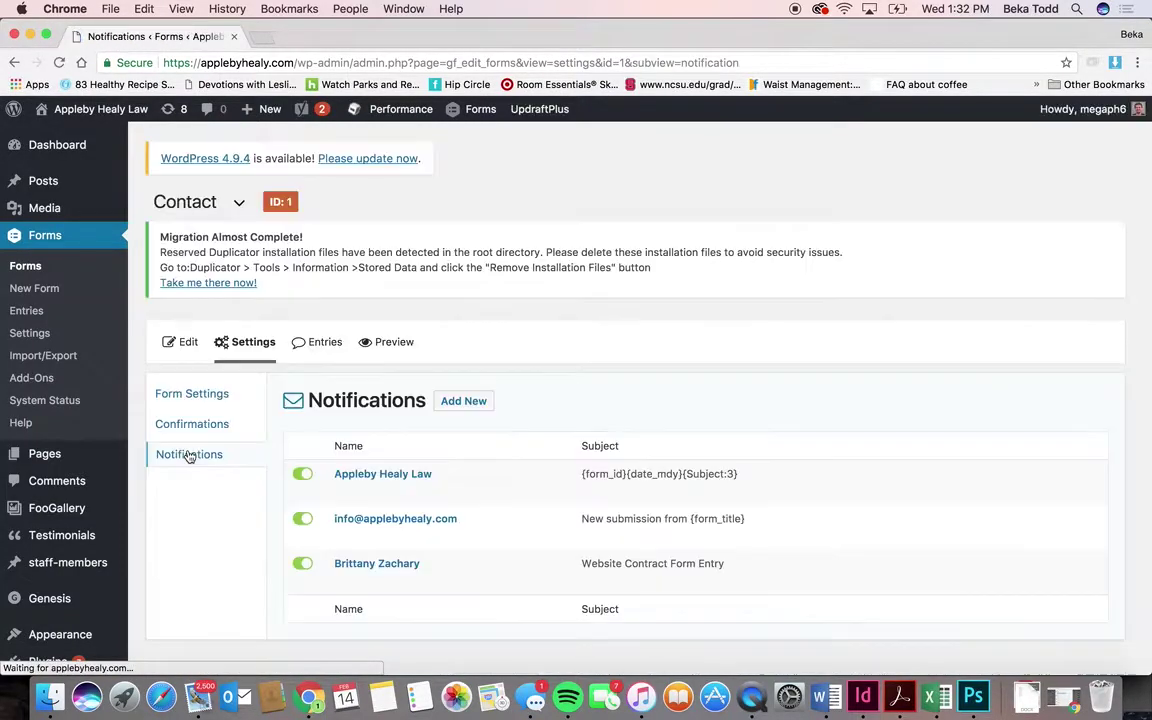
mouse_move(388, 590)
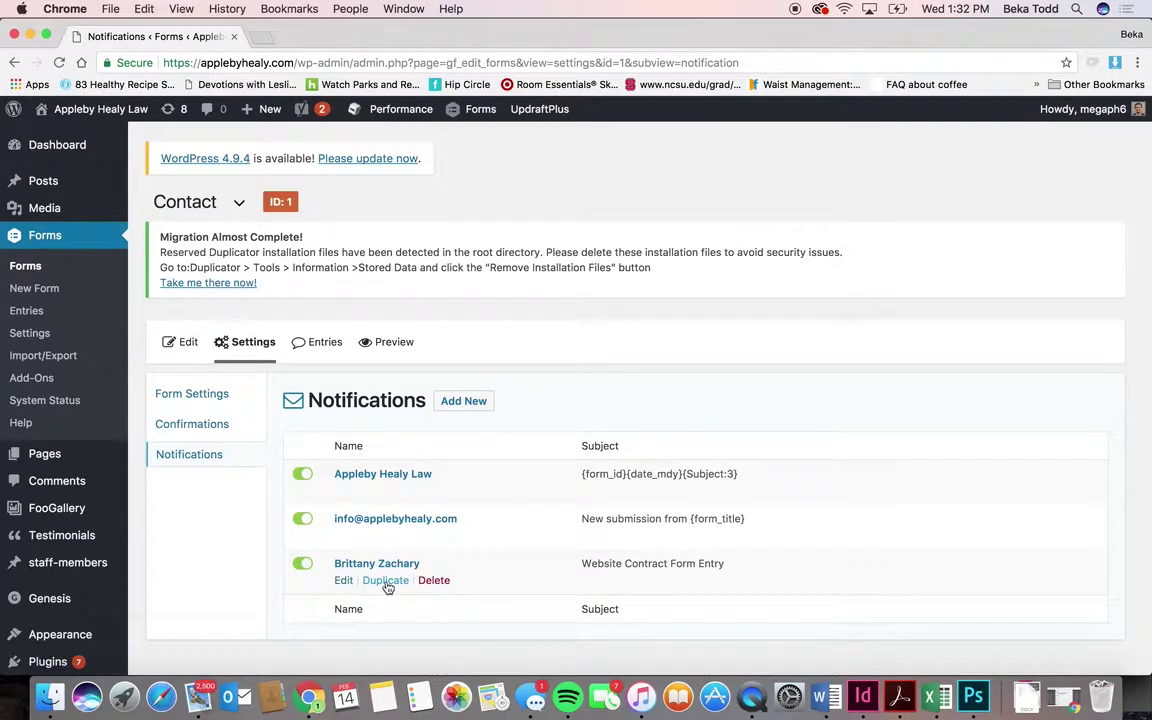
click(382, 564)
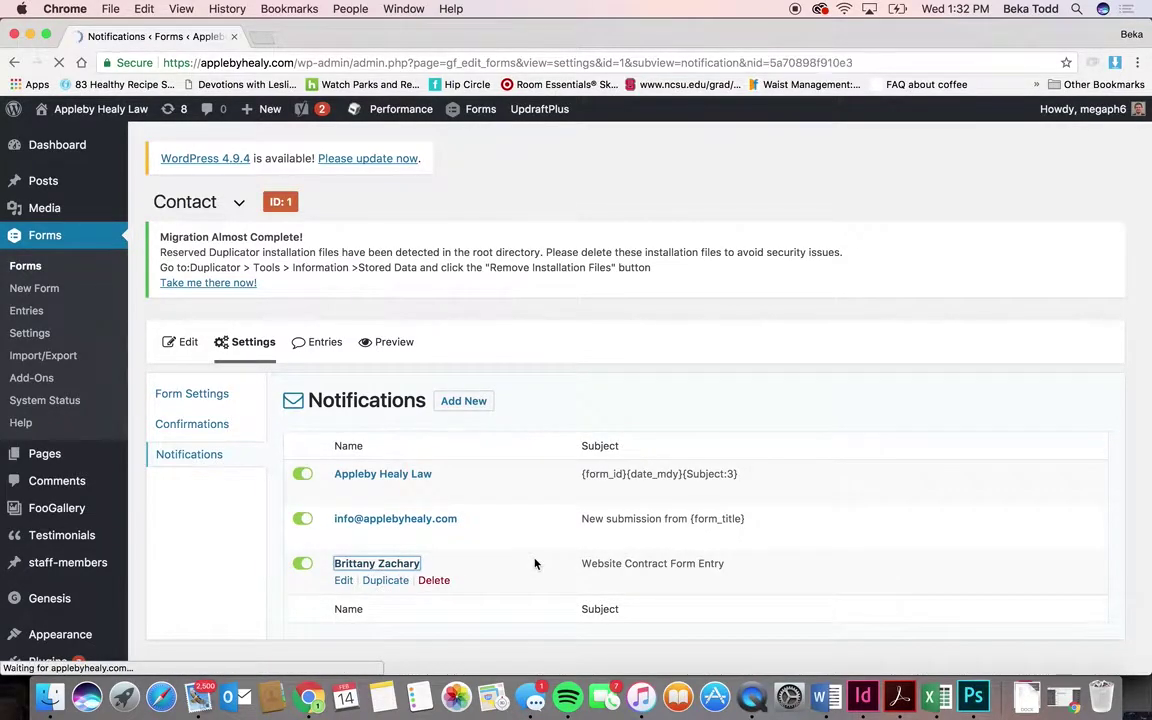
drag(579, 525, 394, 527)
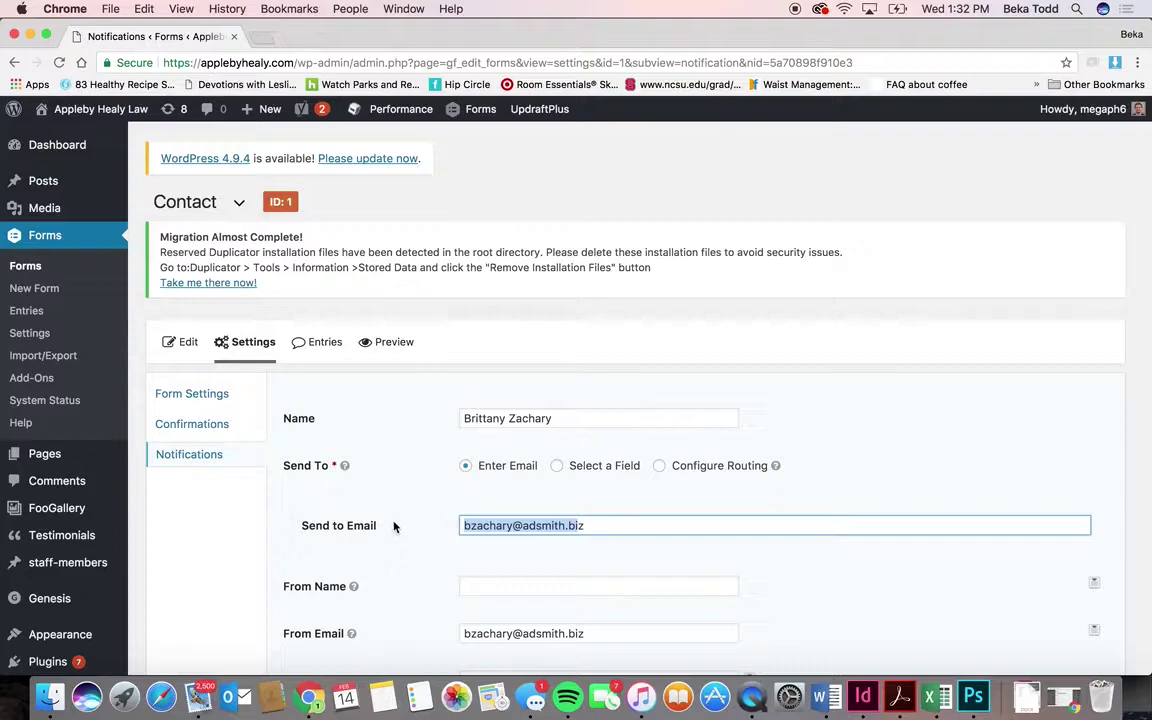
scroll(368, 496, down, 5)
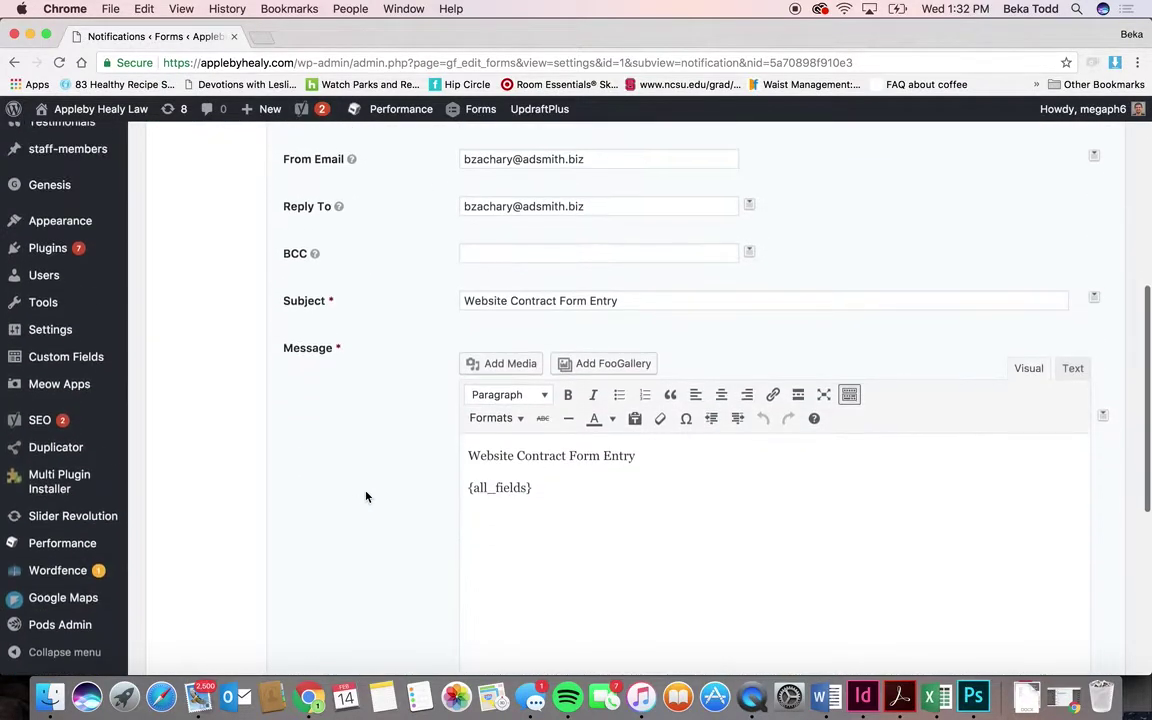
scroll(368, 496, down, 6)
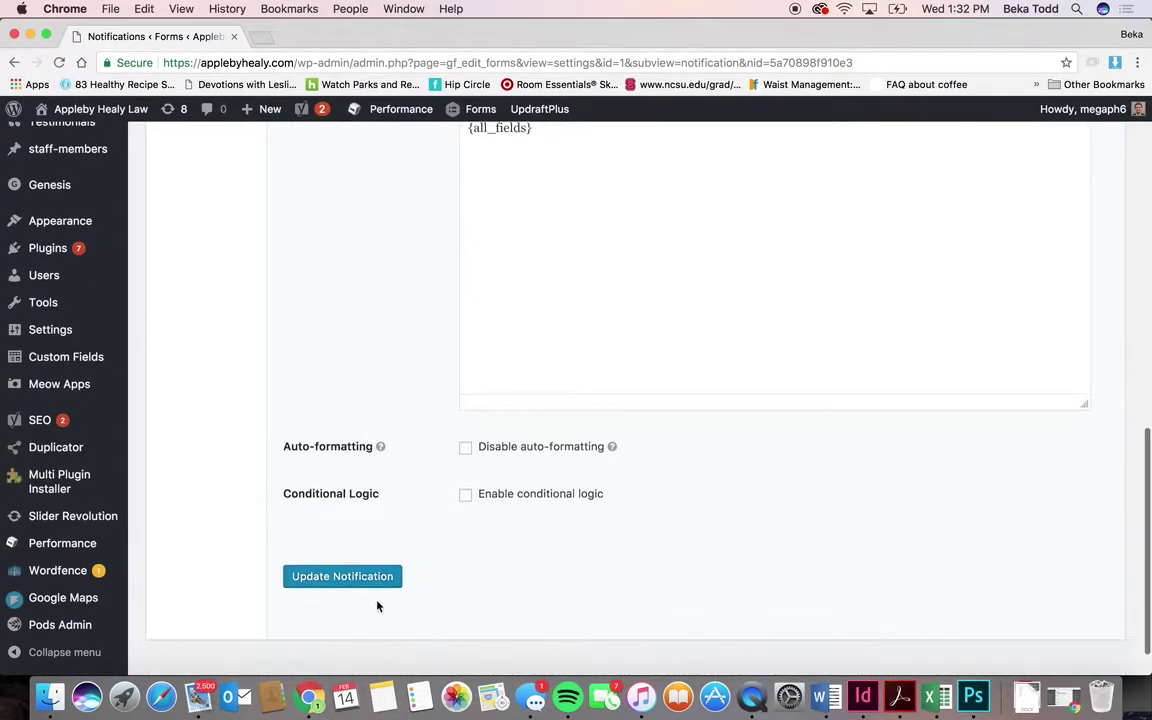
scroll(333, 551, up, 10)
mouse_move(258, 352)
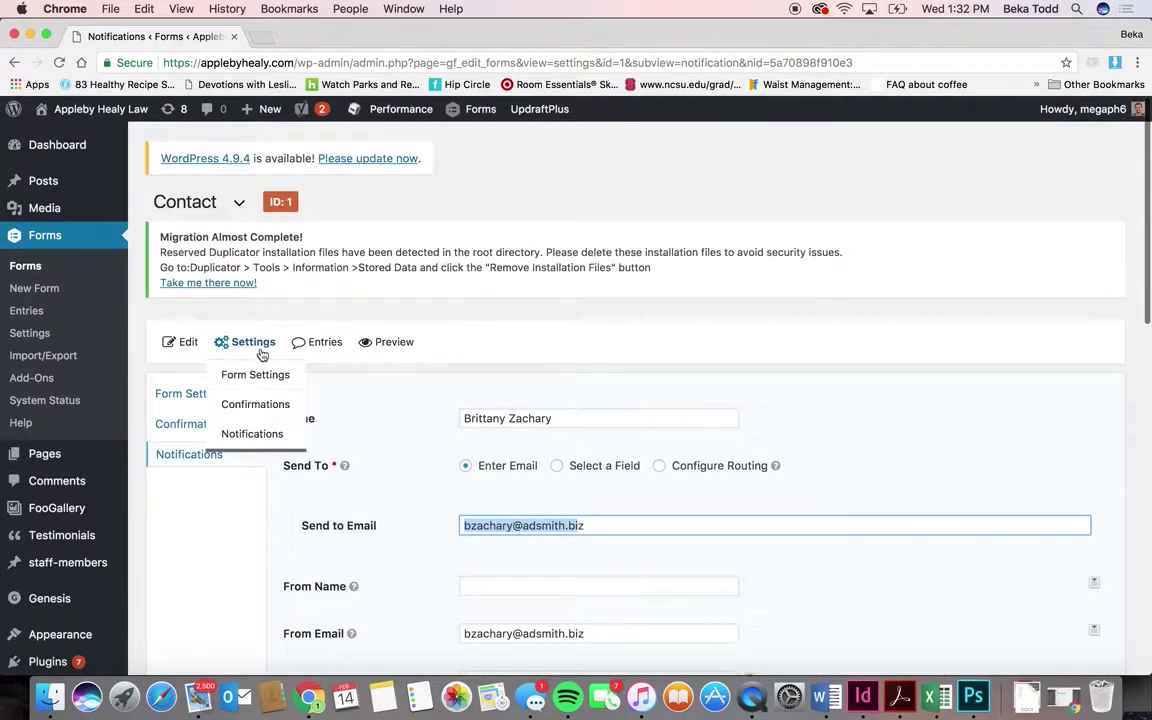
- Open the Contact form's entries and look through the submitted names, emails, subjects and messages
click(28, 312)
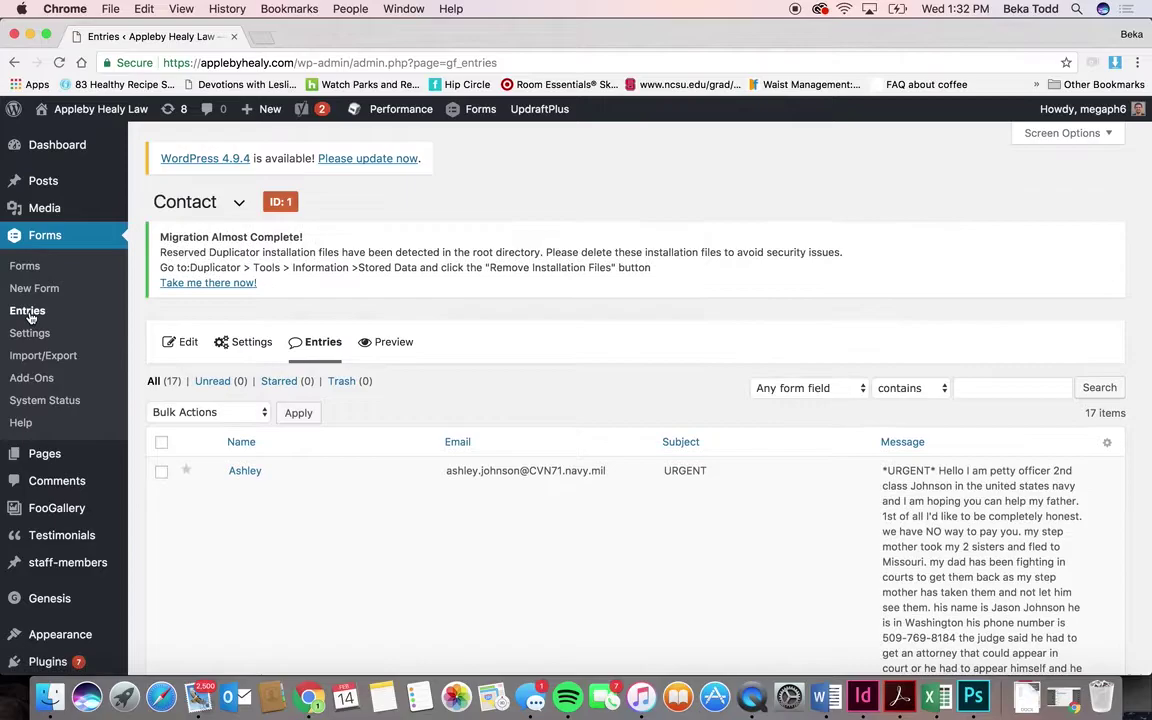
scroll(549, 361, down, 2)
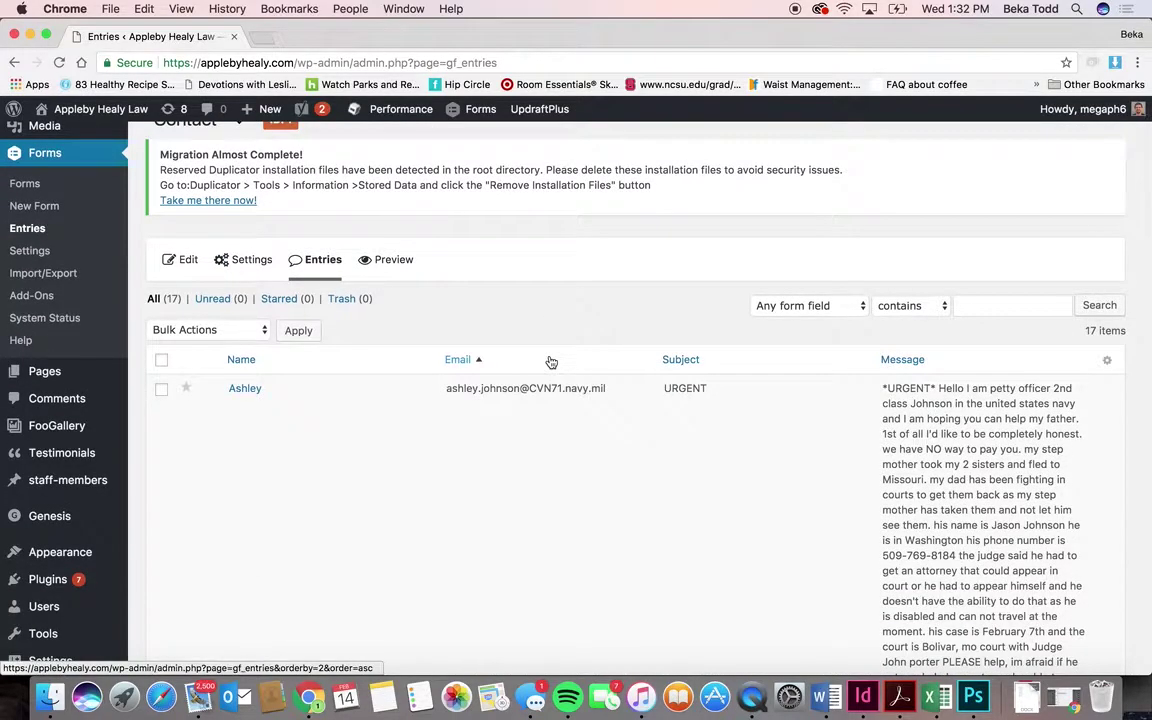
scroll(550, 361, down, 10)
scroll(550, 361, up, 12)
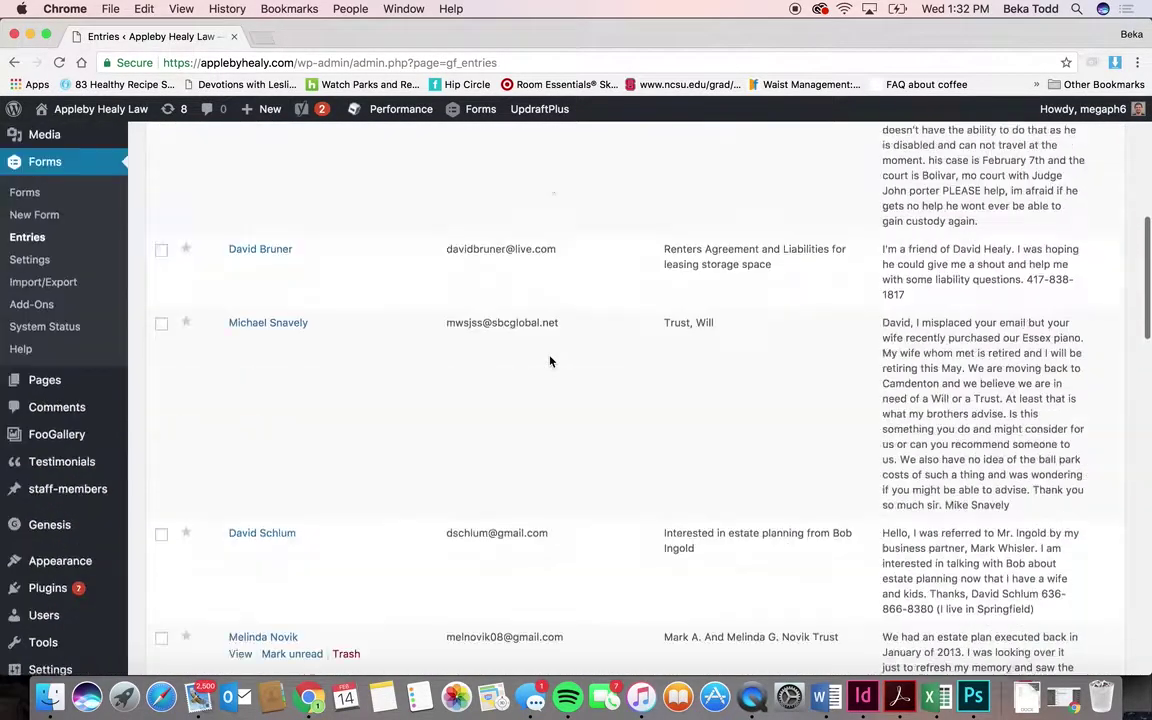
scroll(550, 361, down, 10)
scroll(550, 361, down, 5)
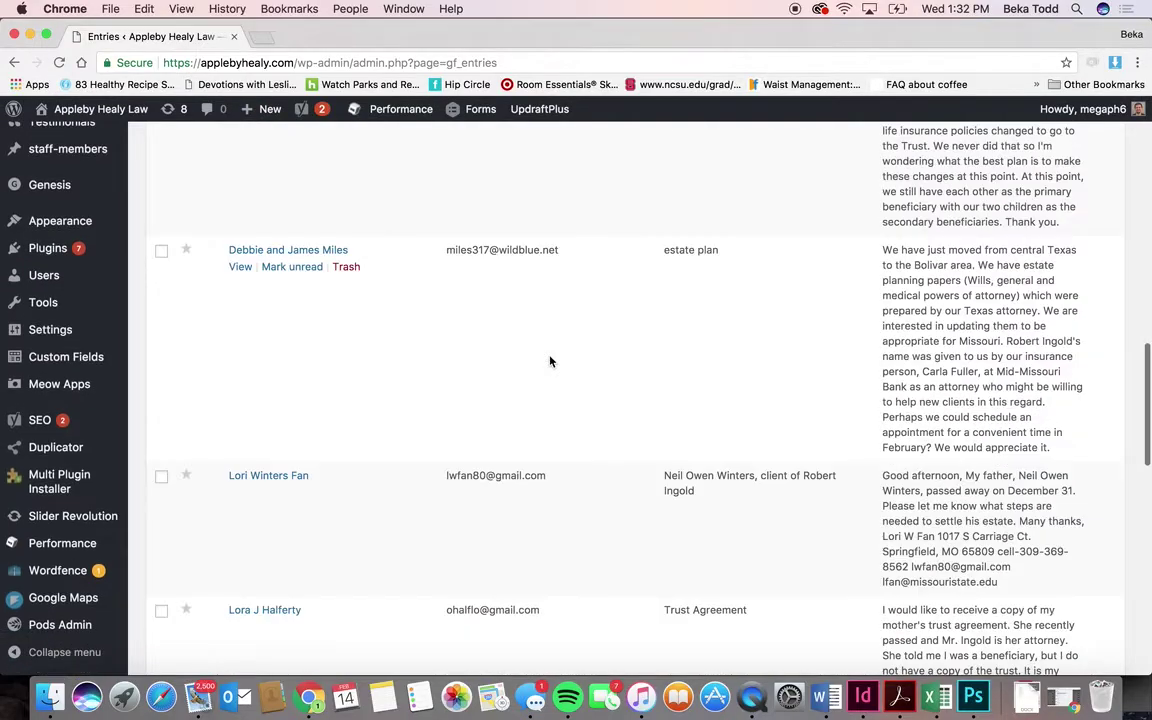
scroll(550, 361, up, 15)
scroll(549, 361, down, 1)
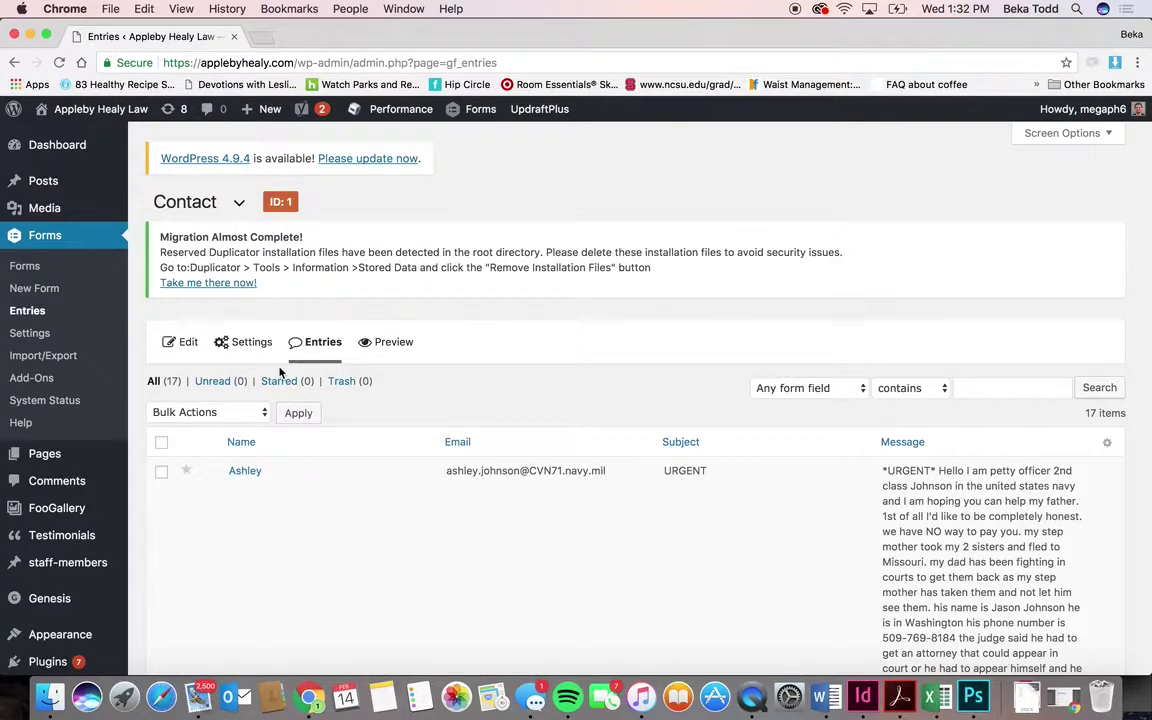
- Go to the list of all pages and open the Homepage front page for editing
mouse_move(64, 455)
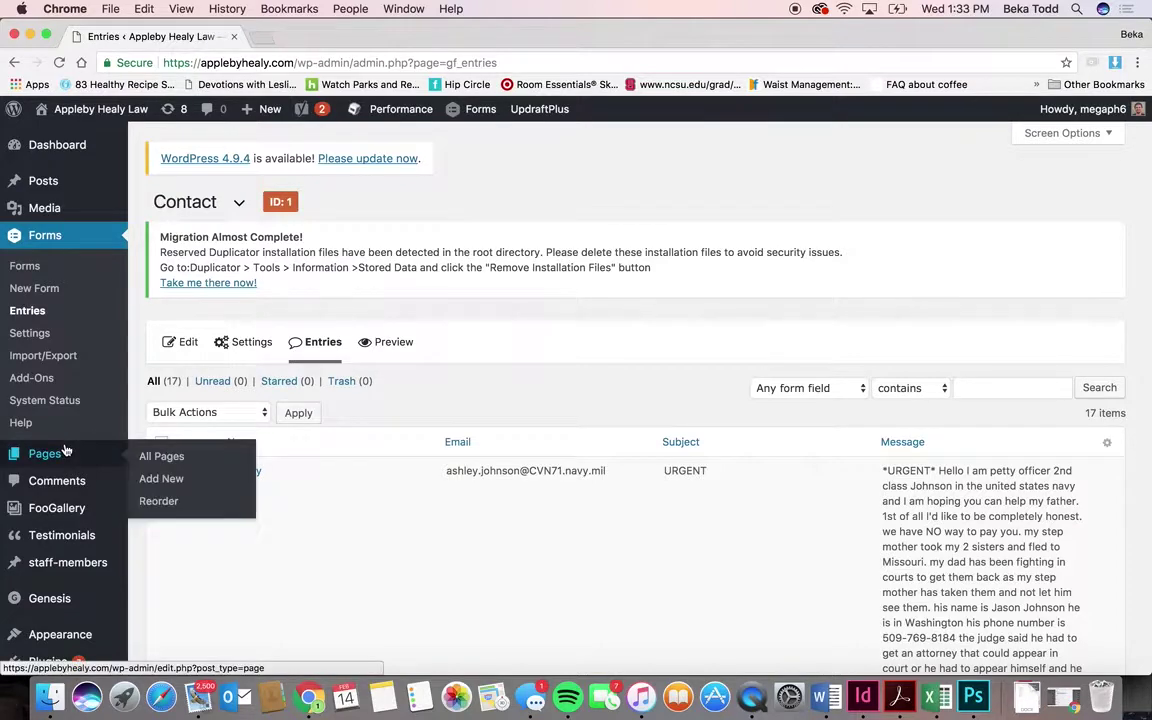
scroll(68, 420, down, 2)
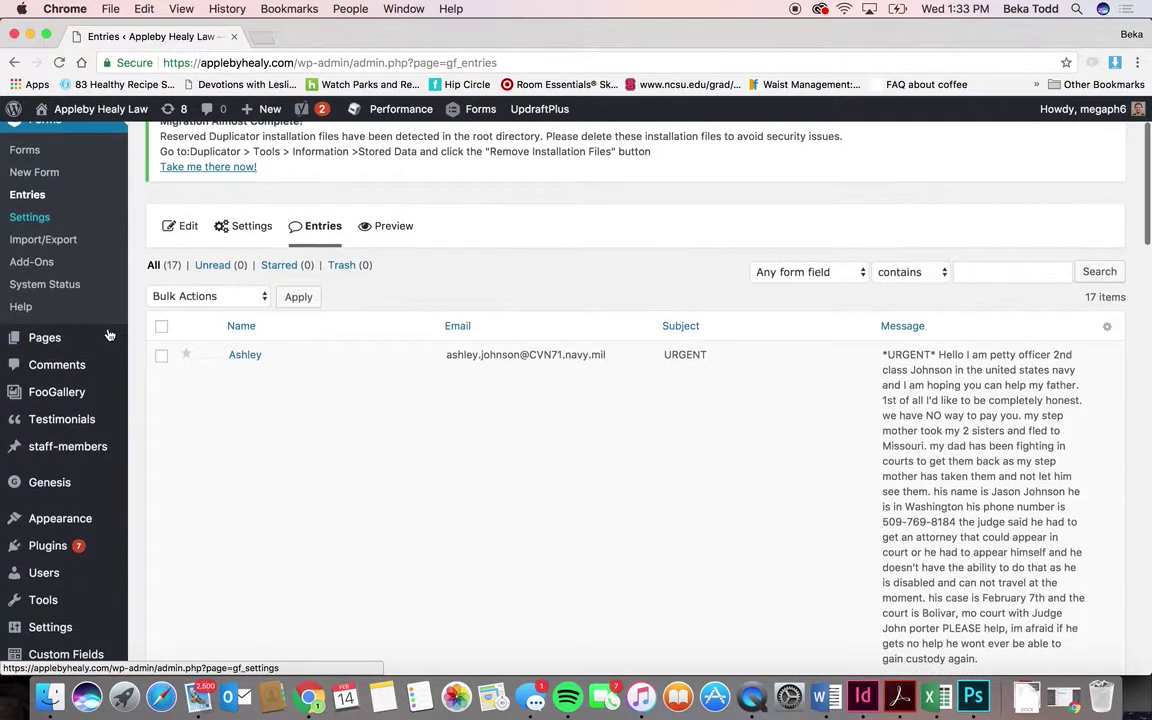
click(45, 339)
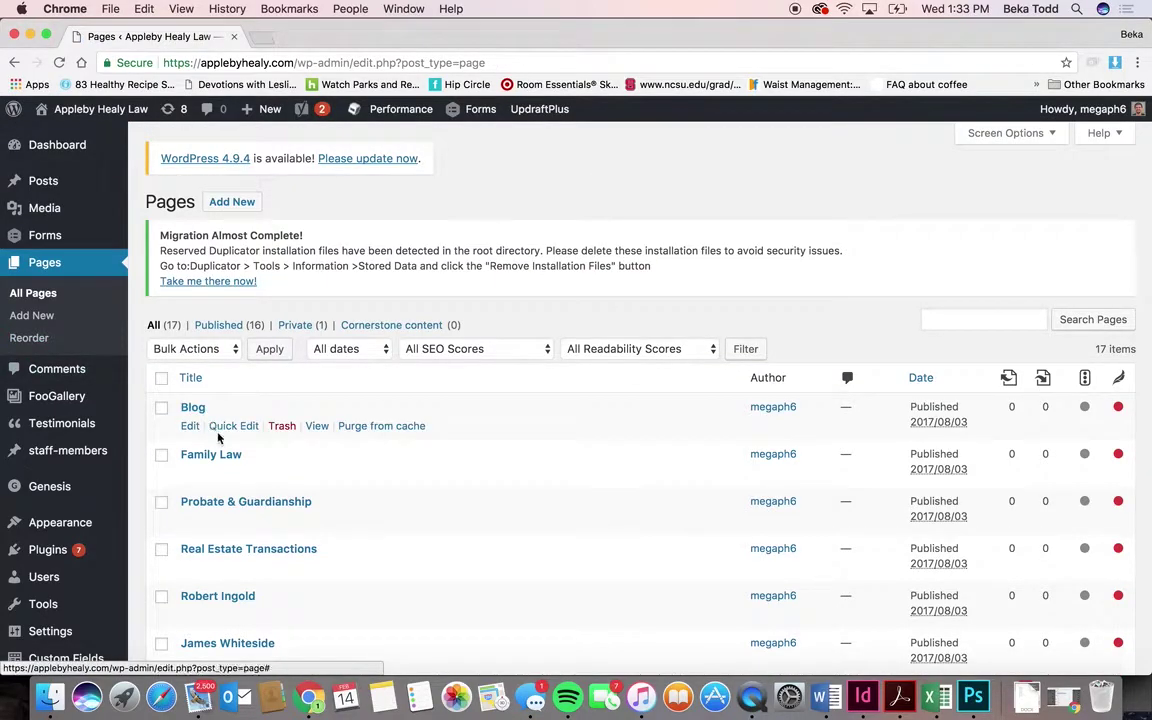
scroll(238, 552, down, 5)
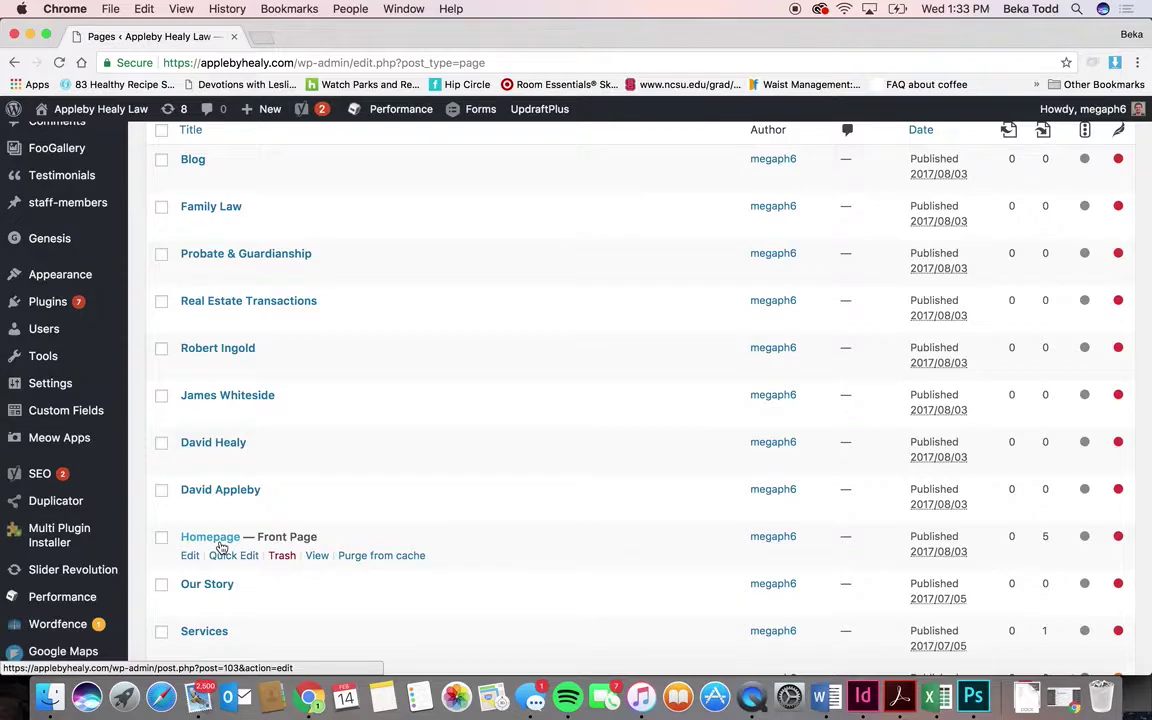
click(218, 540)
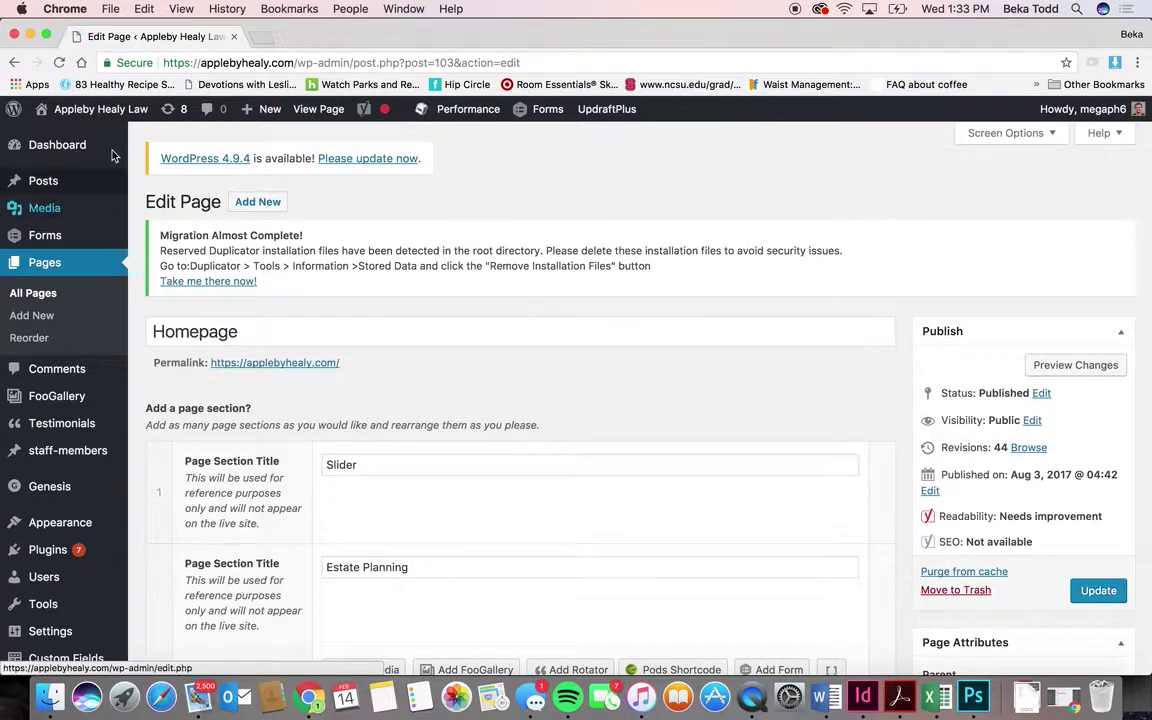
- Open the live Appleby Healy Law site in a new browser tab and examine the slider area of its homepage
right_click(100, 108)
click(276, 60)
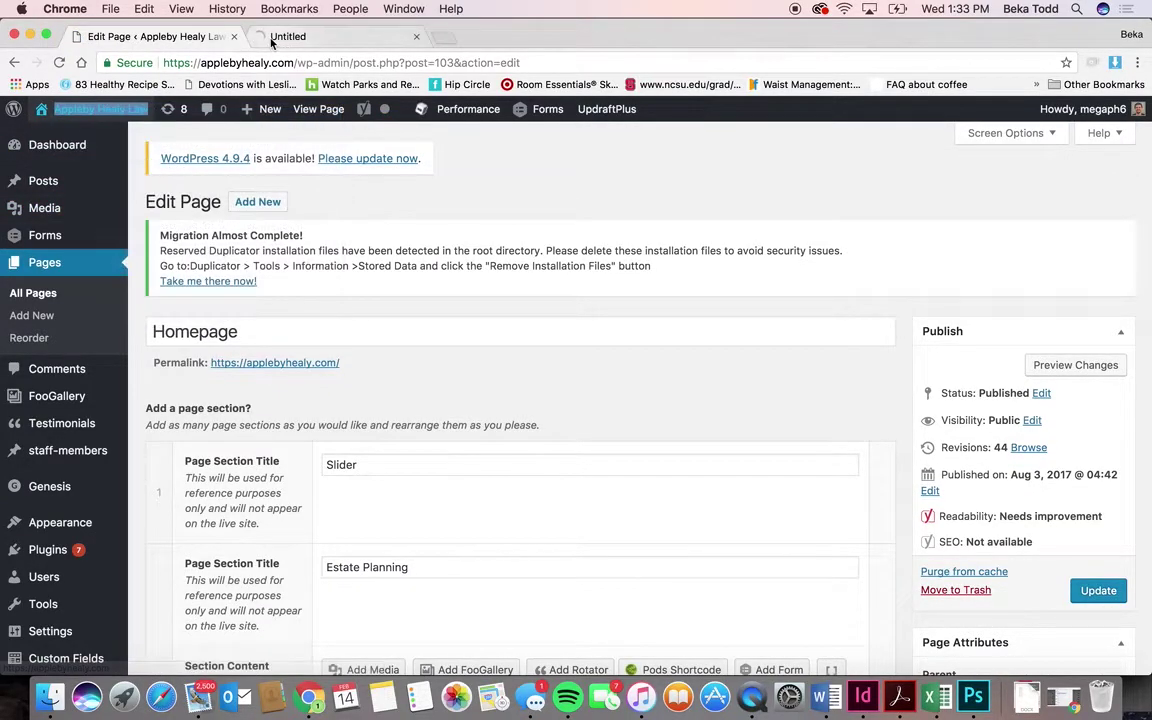
click(300, 36)
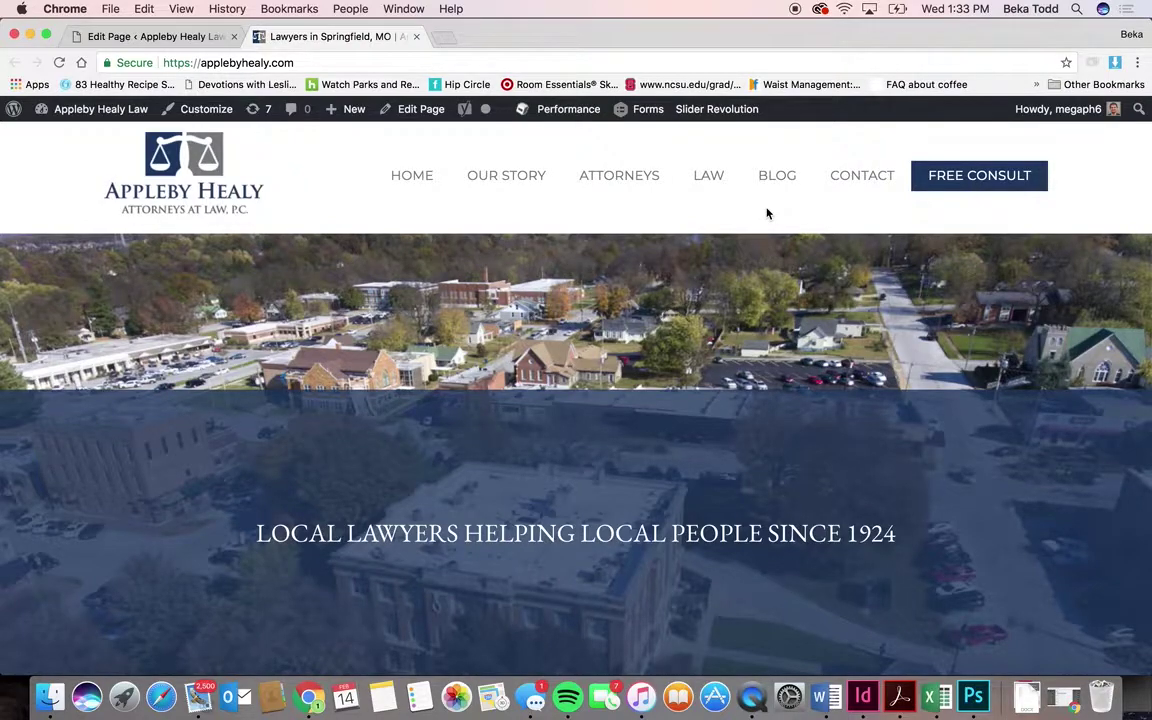
scroll(708, 415, down, 3)
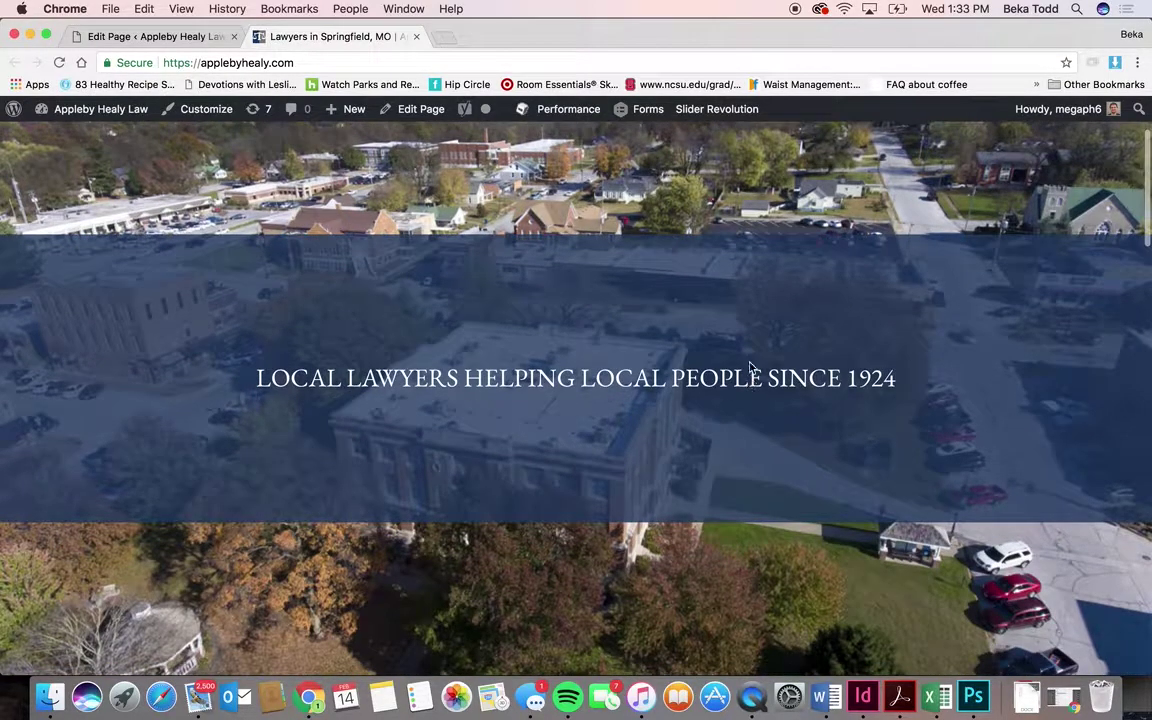
scroll(612, 499, up, 2)
scroll(612, 497, down, 5)
scroll(612, 497, up, 5)
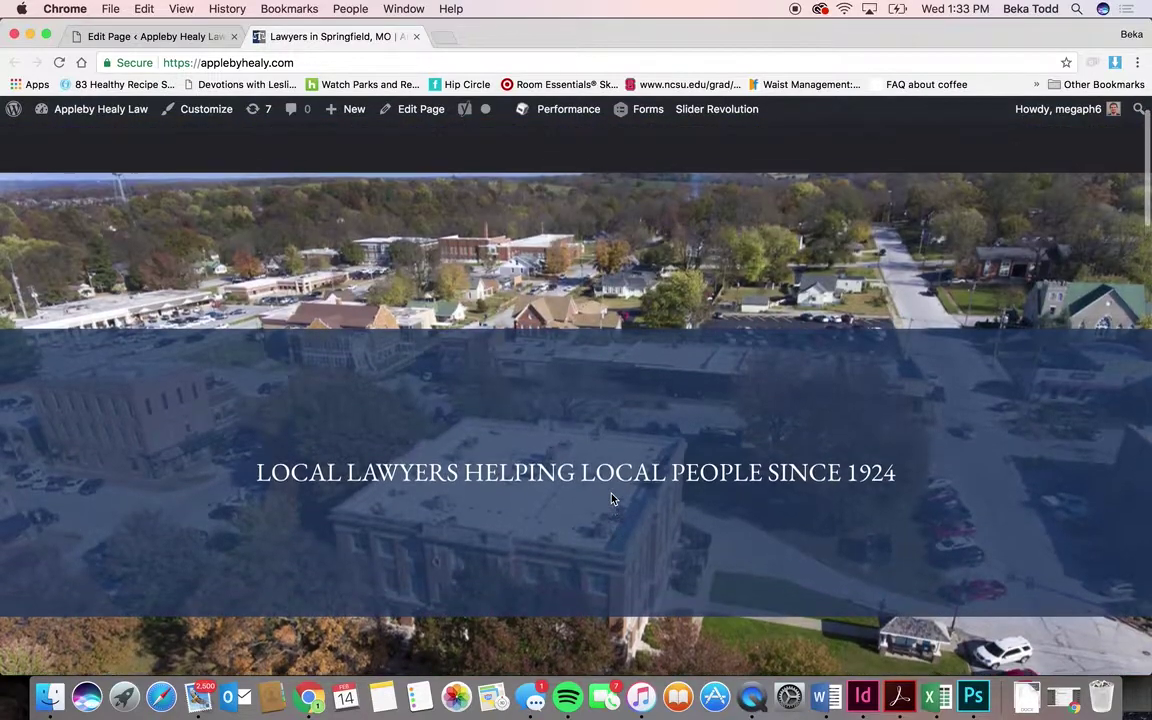
- Return to the Homepage editor, expand the Slider page section to examine its content, and collapse it again
click(176, 36)
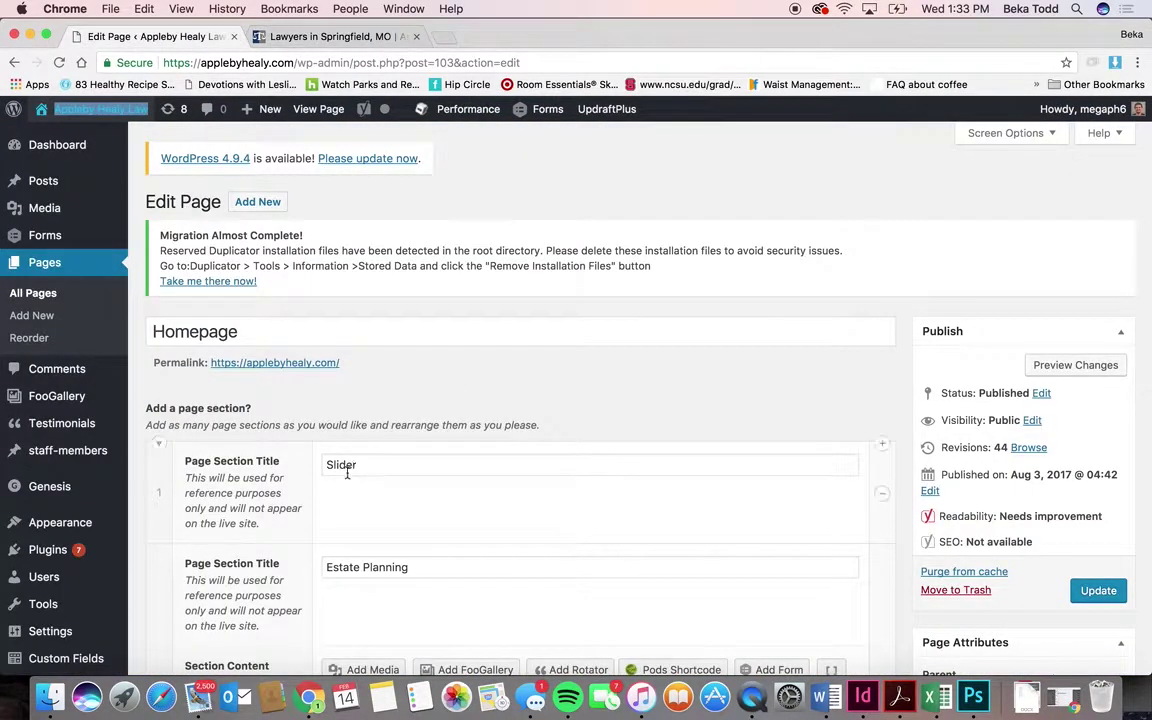
click(158, 443)
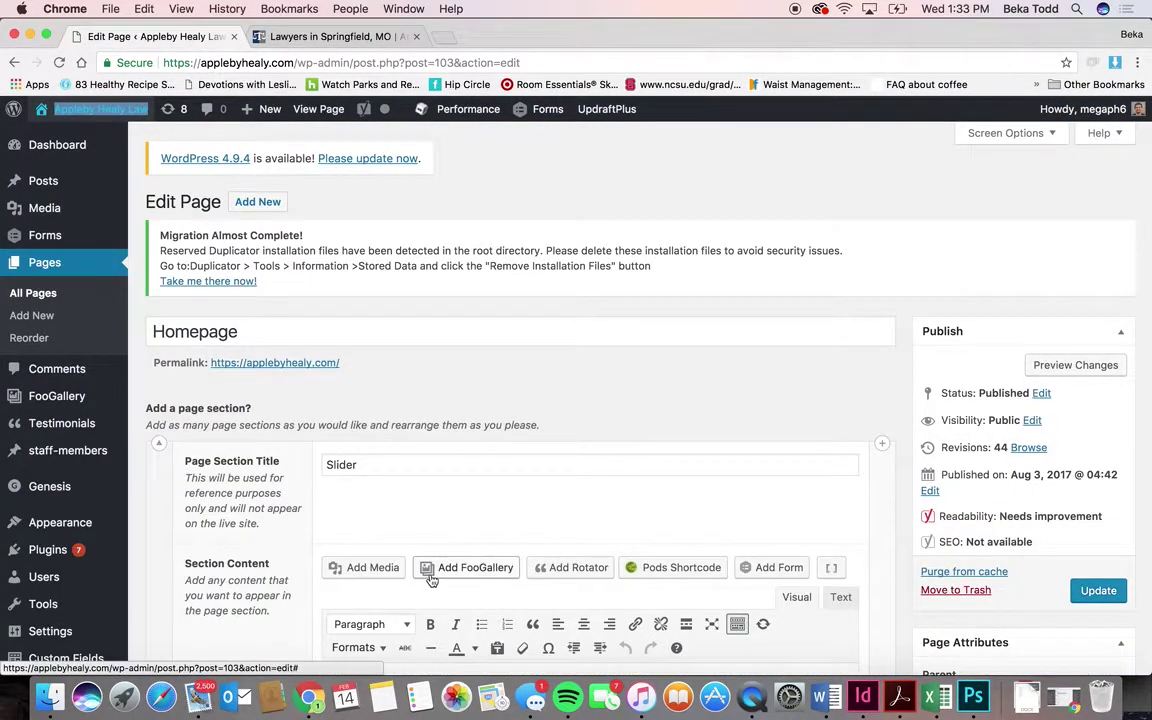
scroll(429, 573, down, 4)
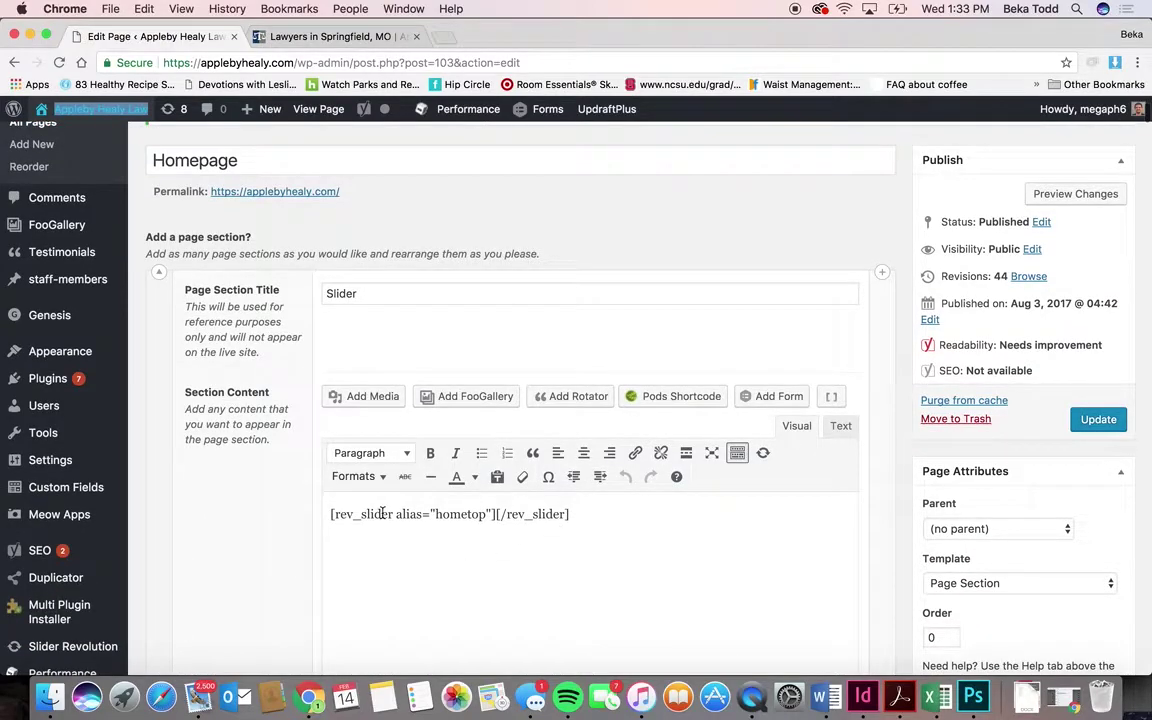
click(158, 273)
click(158, 274)
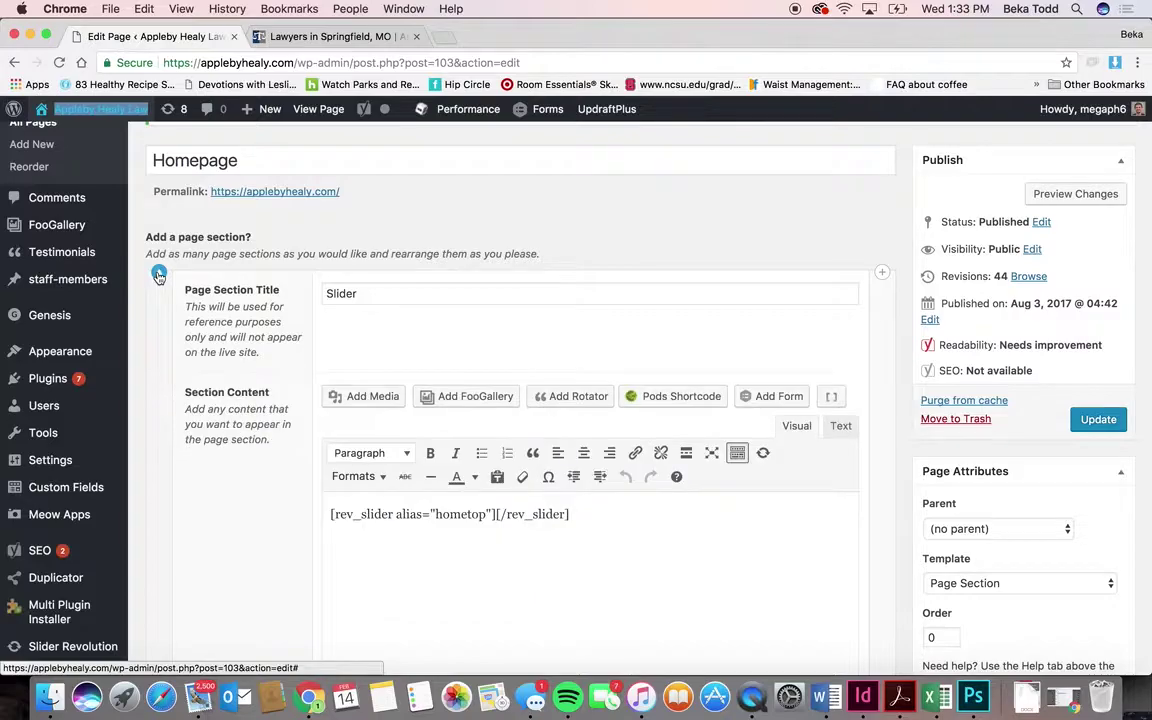
click(158, 274)
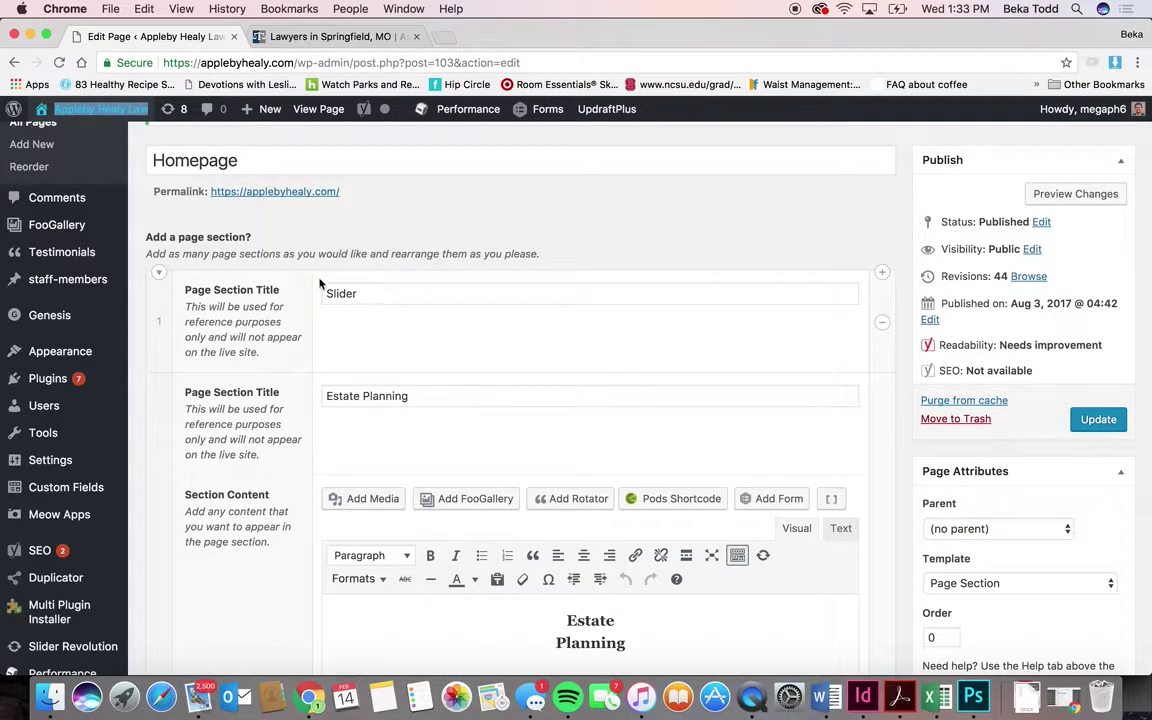
- Switch to the live homepage, examine the service boxes below the slider, then open the Family Law page and look through it
click(340, 36)
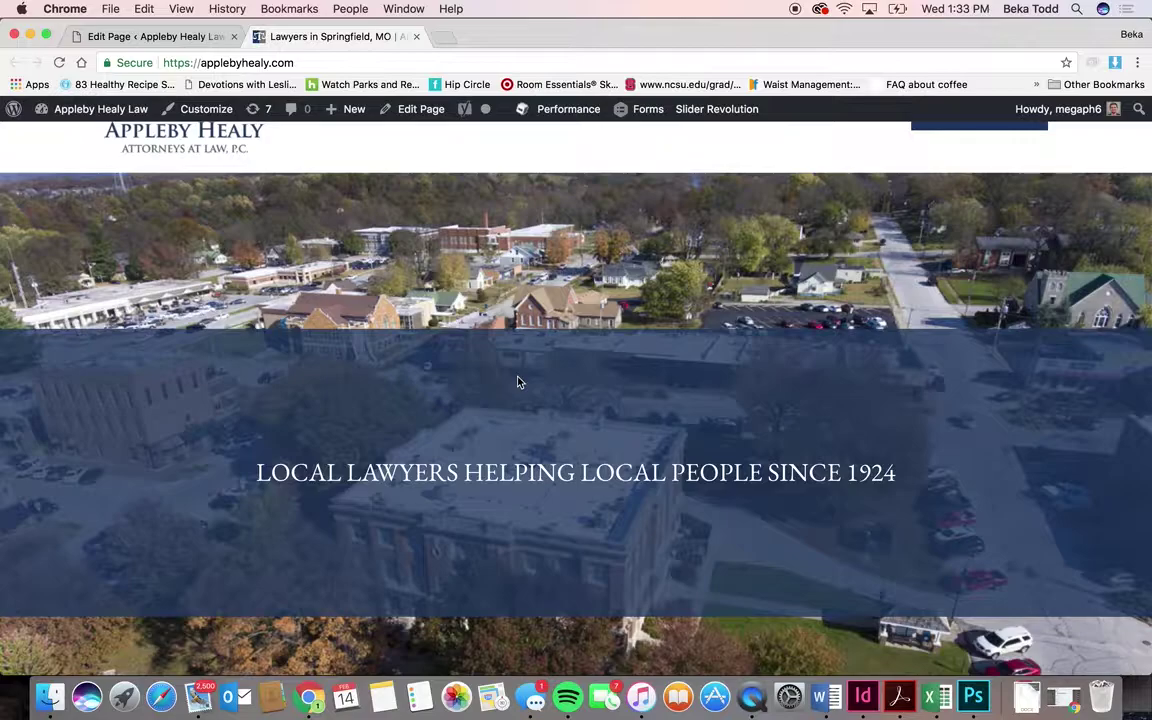
scroll(518, 382, down, 5)
scroll(518, 382, down, 2)
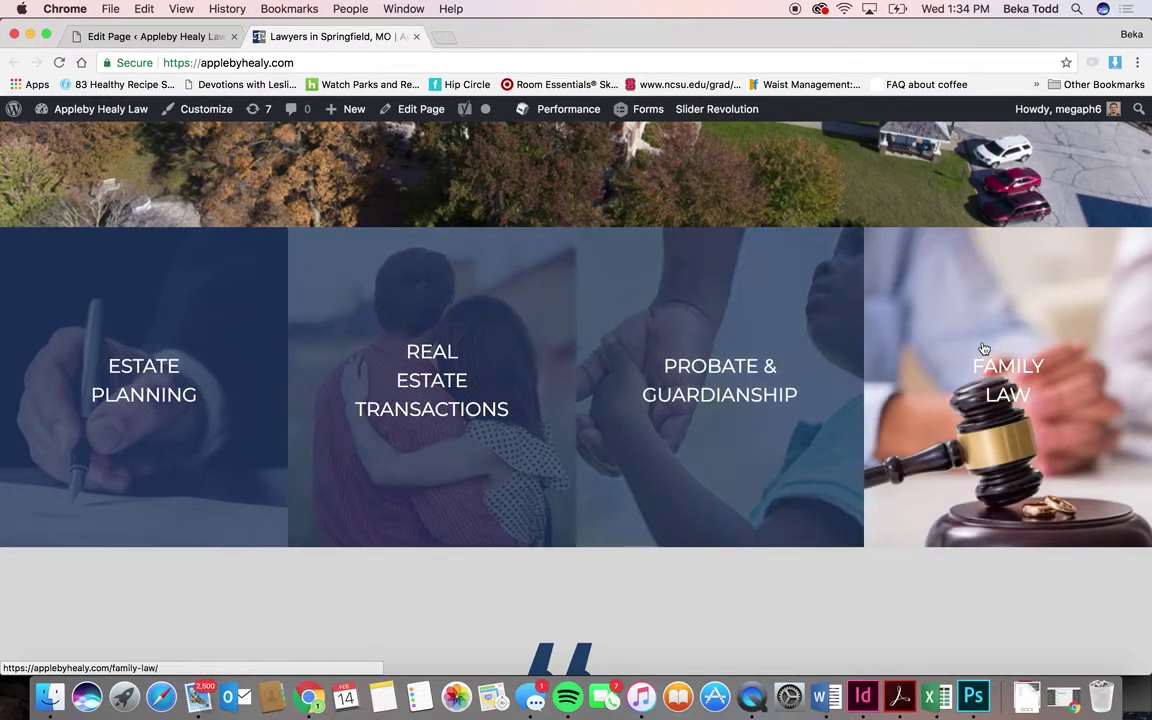
click(1027, 360)
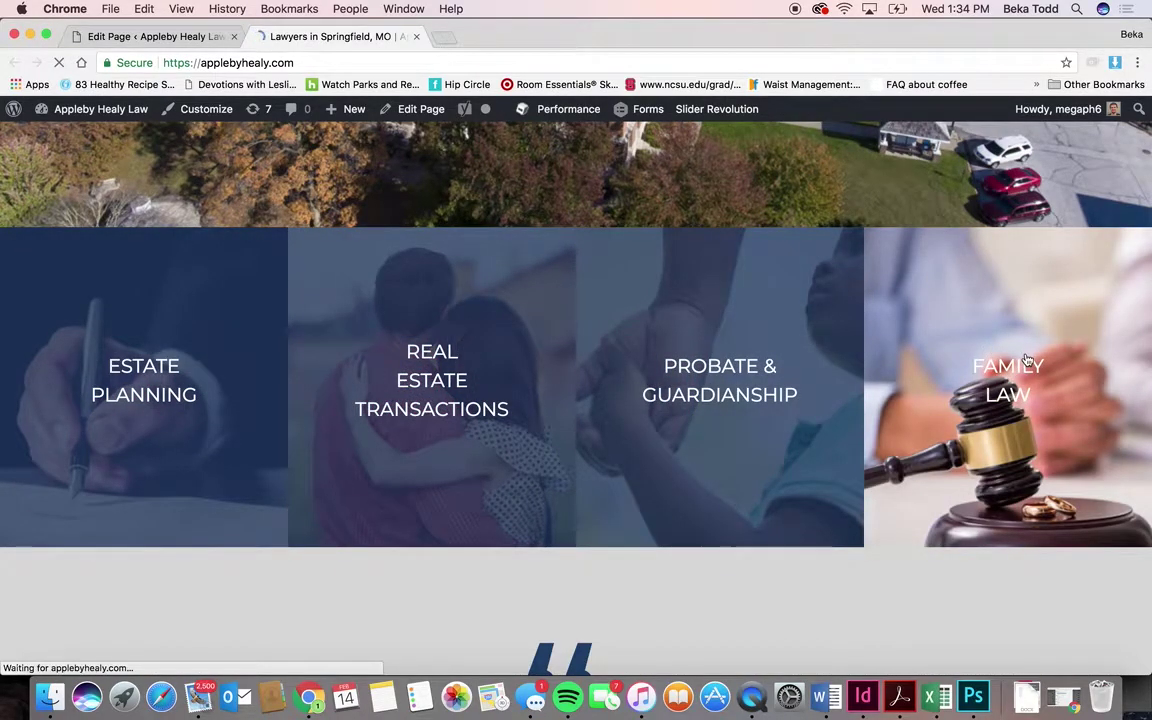
scroll(694, 442, down, 15)
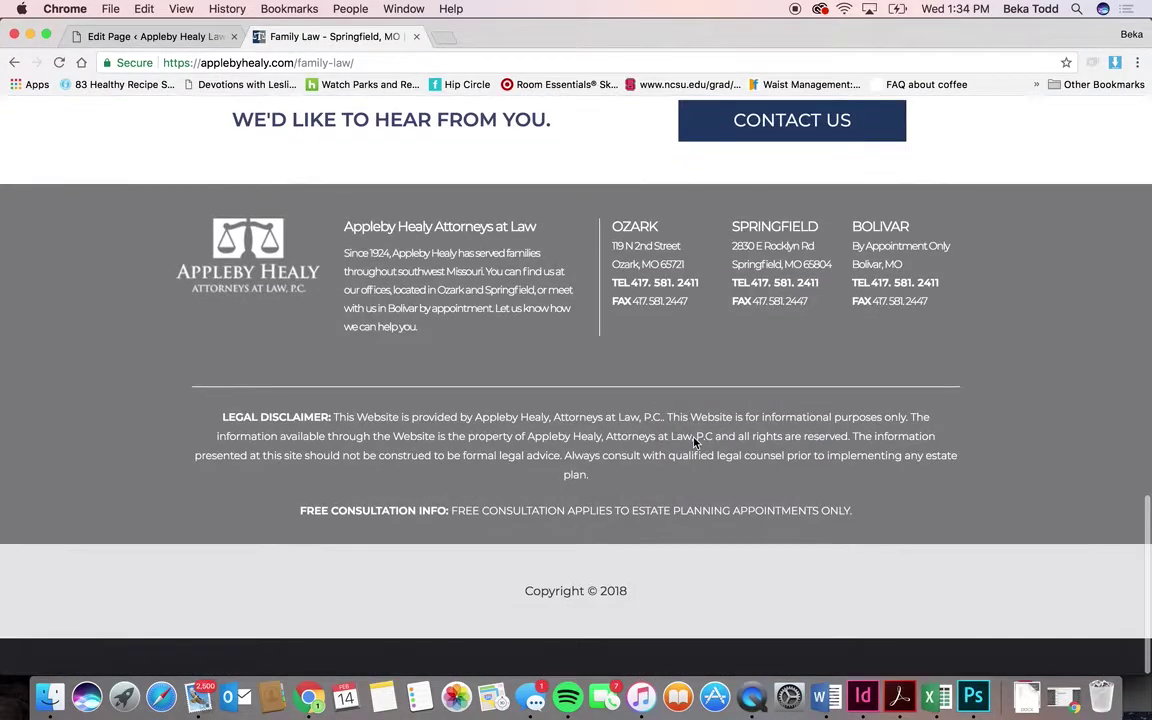
- Go back from the Family Law page to the live homepage, then return to the Homepage editor and expand the Estate Planning section
scroll(694, 442, up, 15)
scroll(692, 437, left, 5)
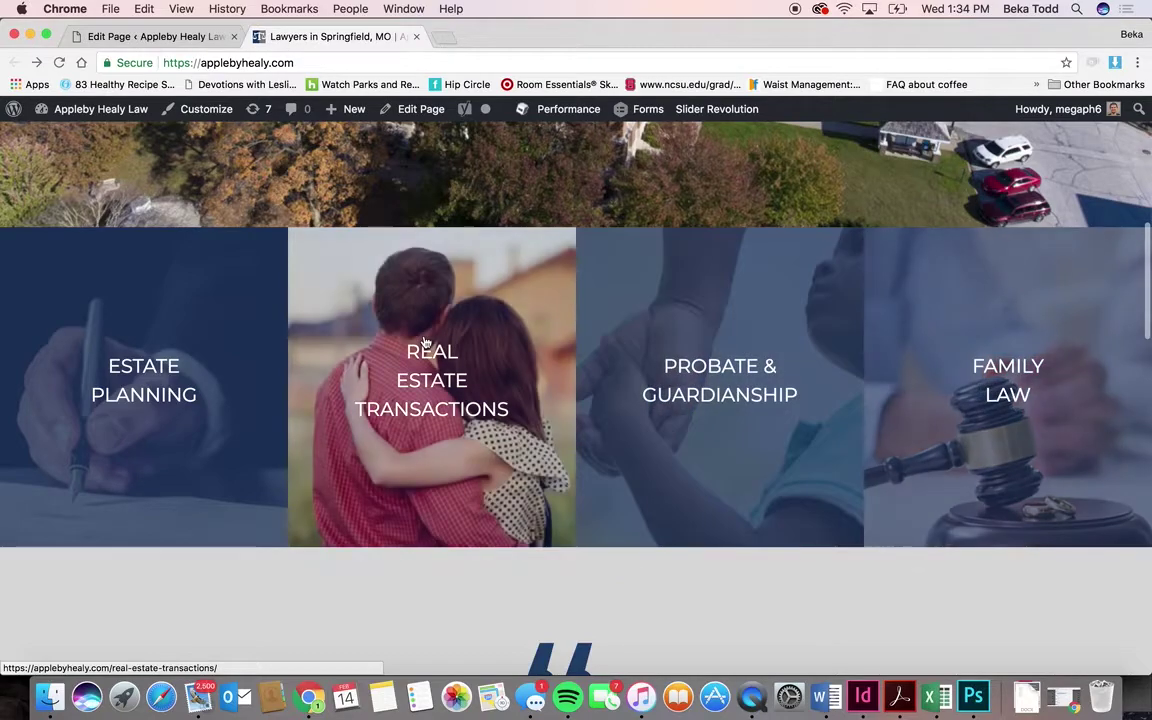
click(163, 37)
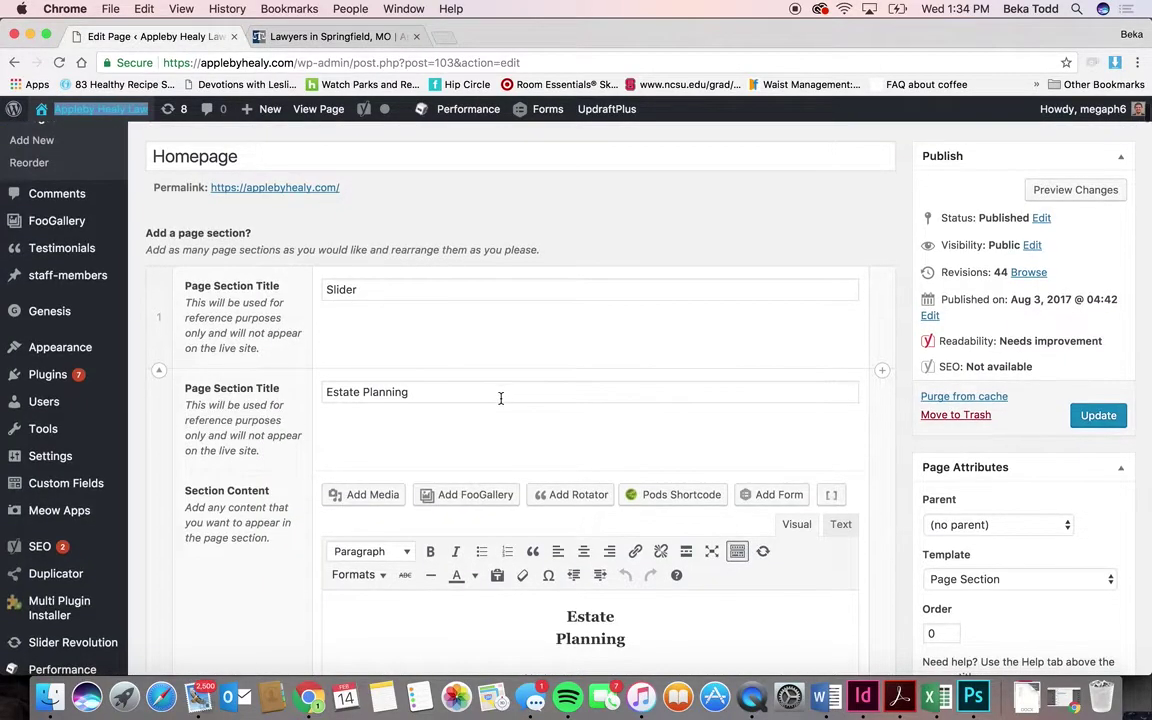
scroll(501, 398, down, 3)
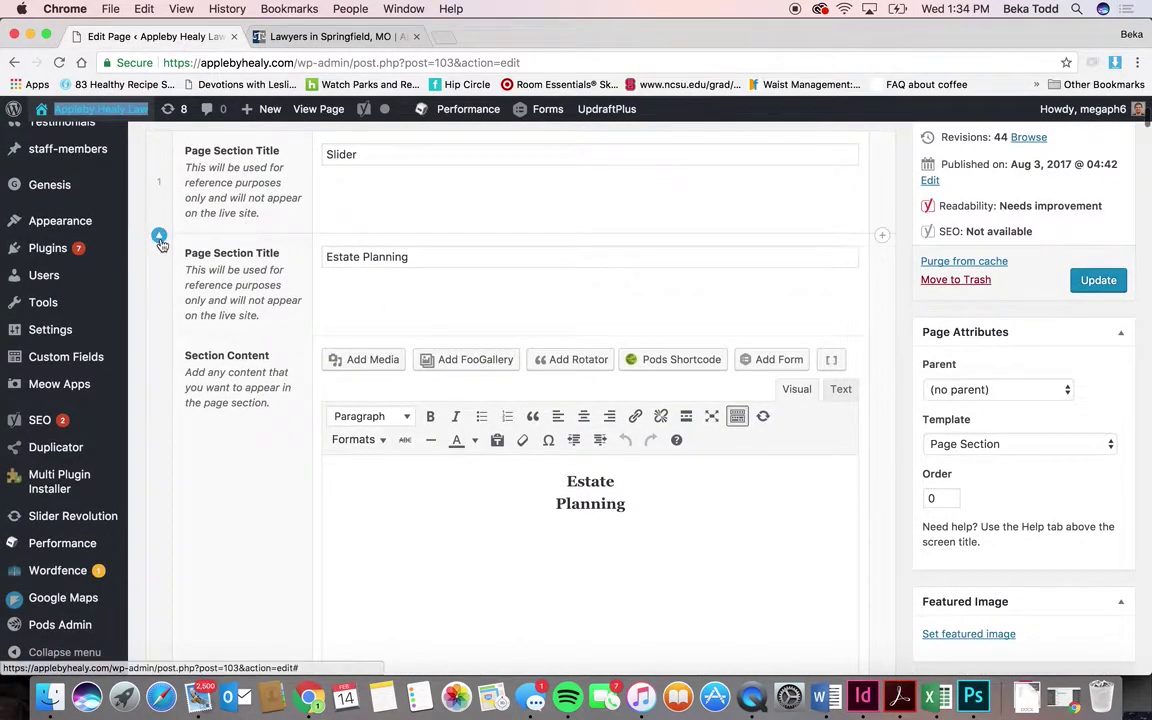
click(159, 238)
click(159, 236)
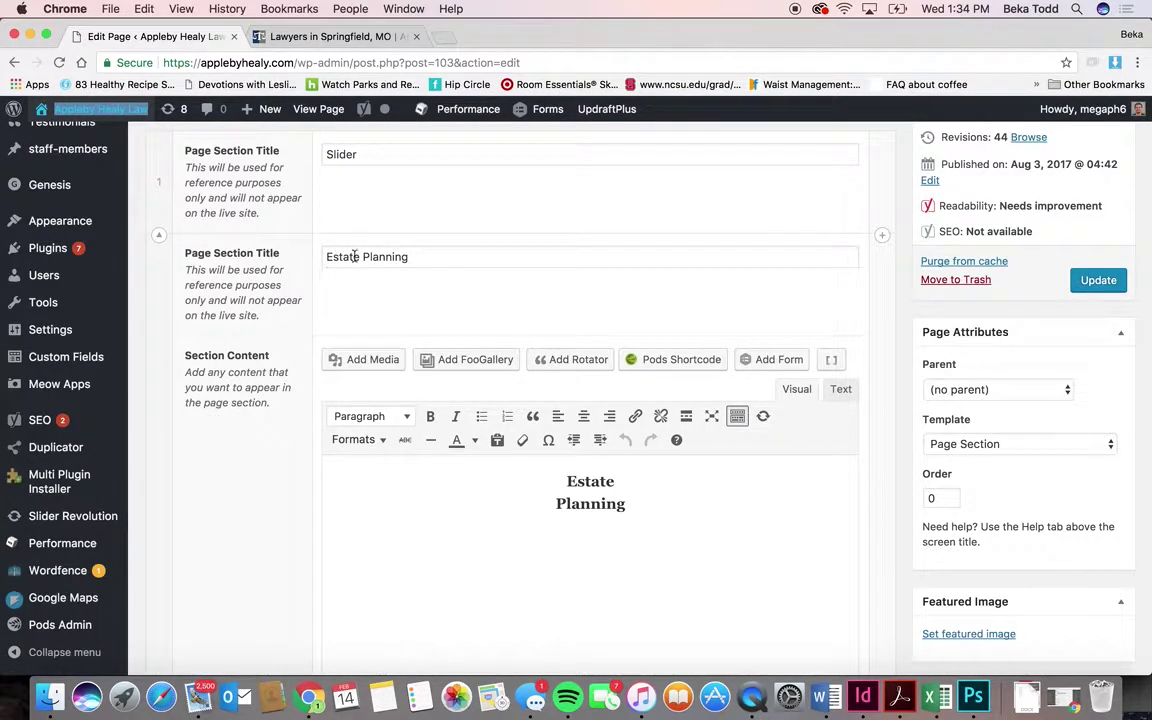
click(159, 237)
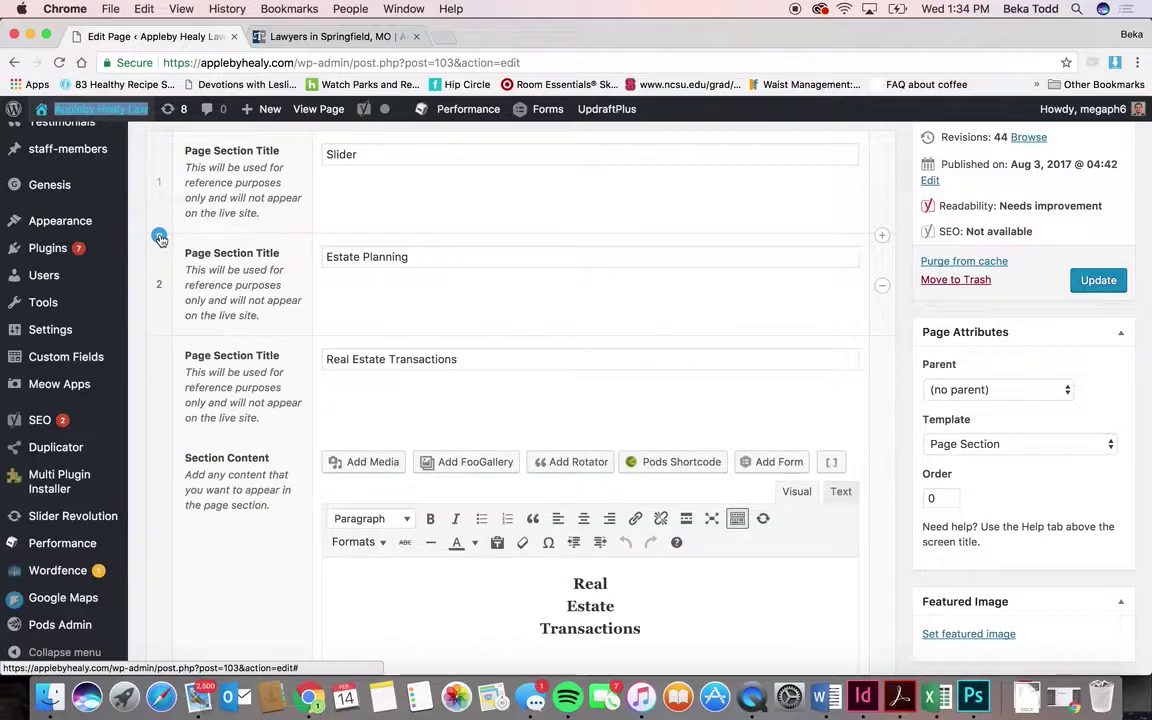
click(159, 237)
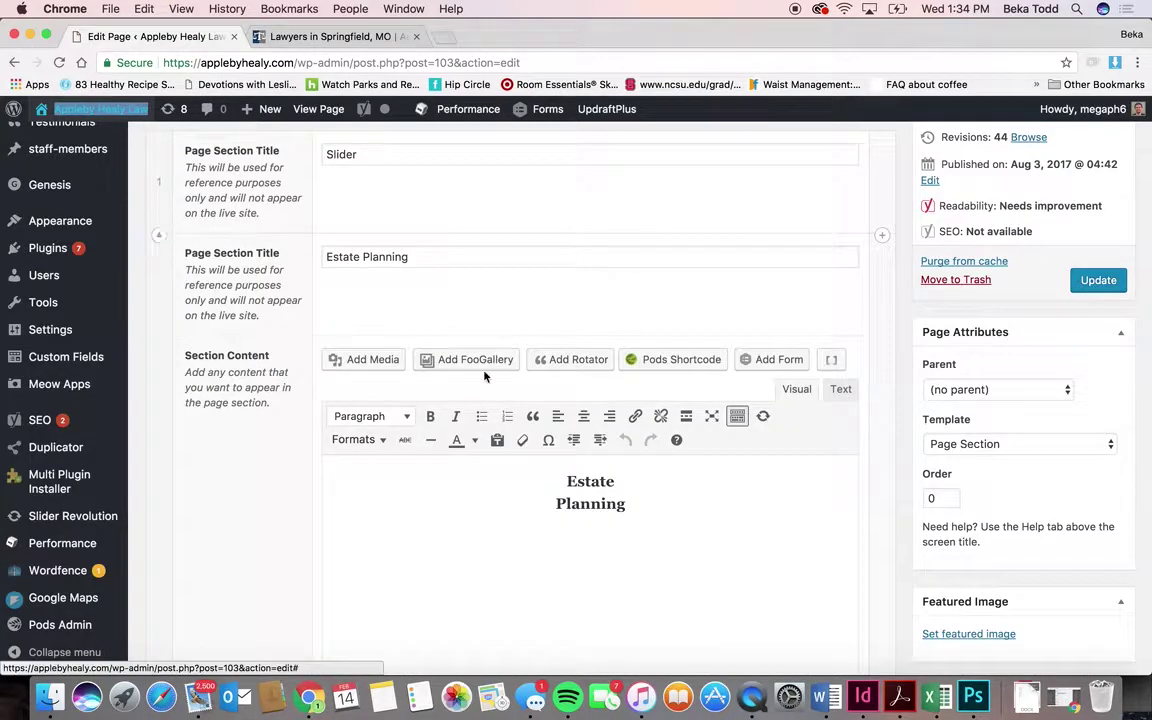
- Examine the Estate Planning heading's alignment and available text formats, comparing the heading with its box on the live homepage
click(589, 497)
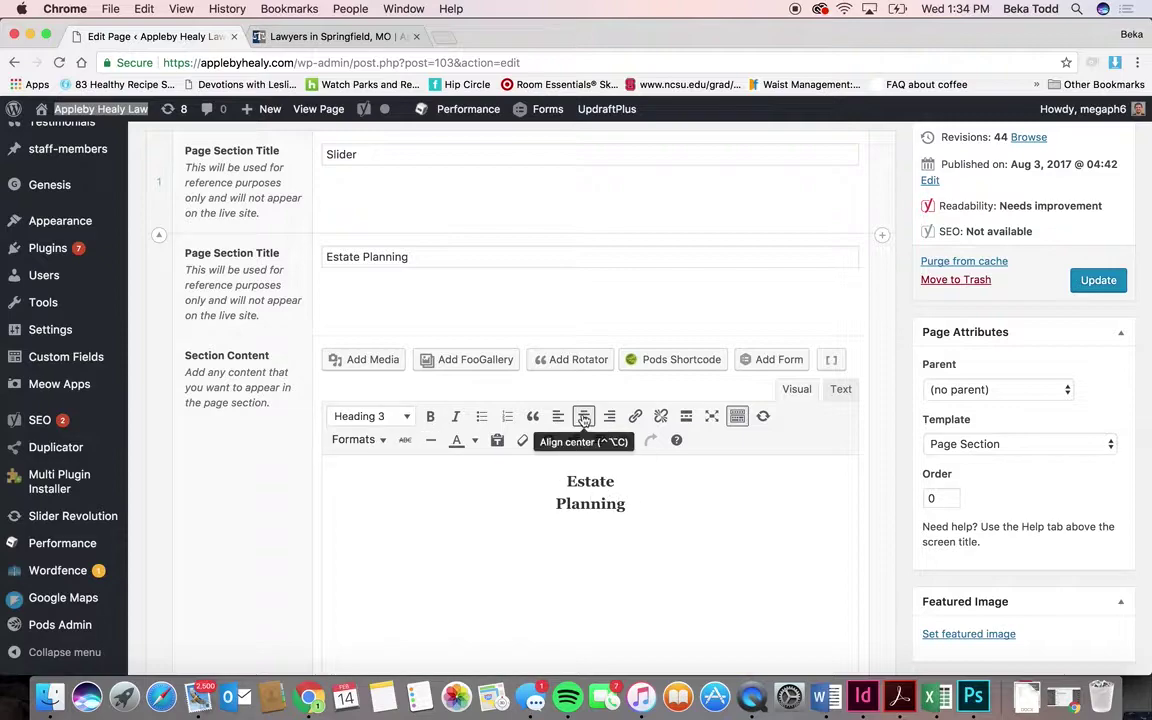
click(372, 441)
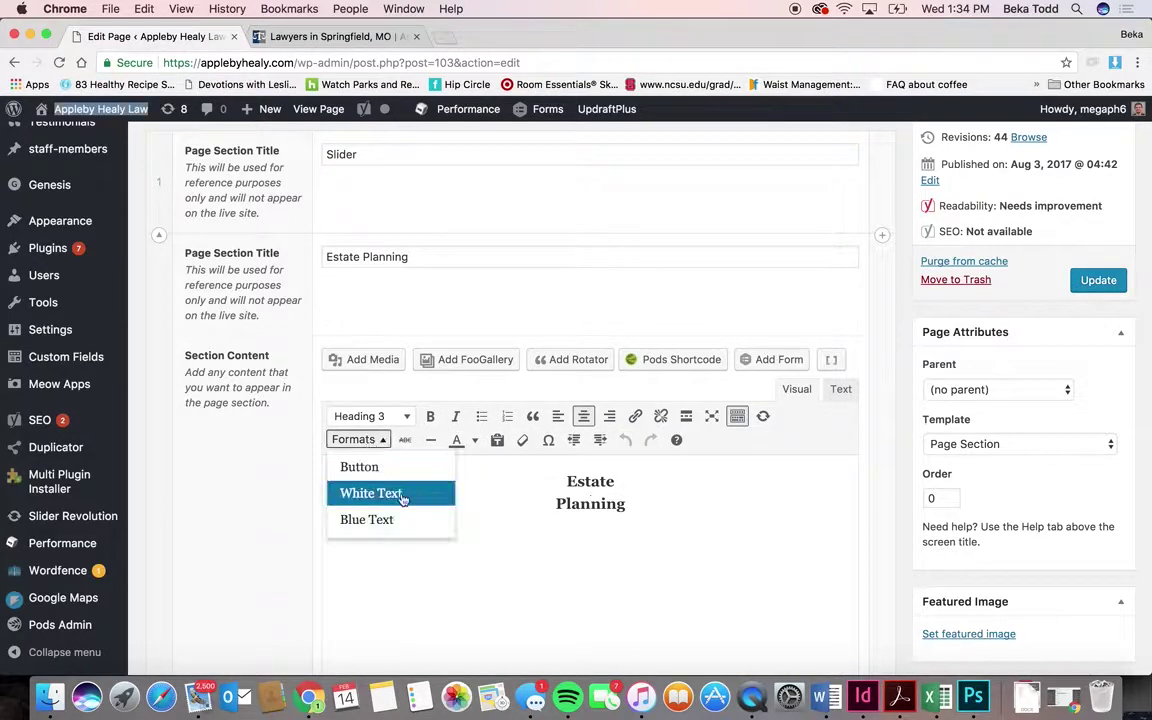
click(584, 513)
triple_click(517, 476)
click(517, 477)
click(325, 36)
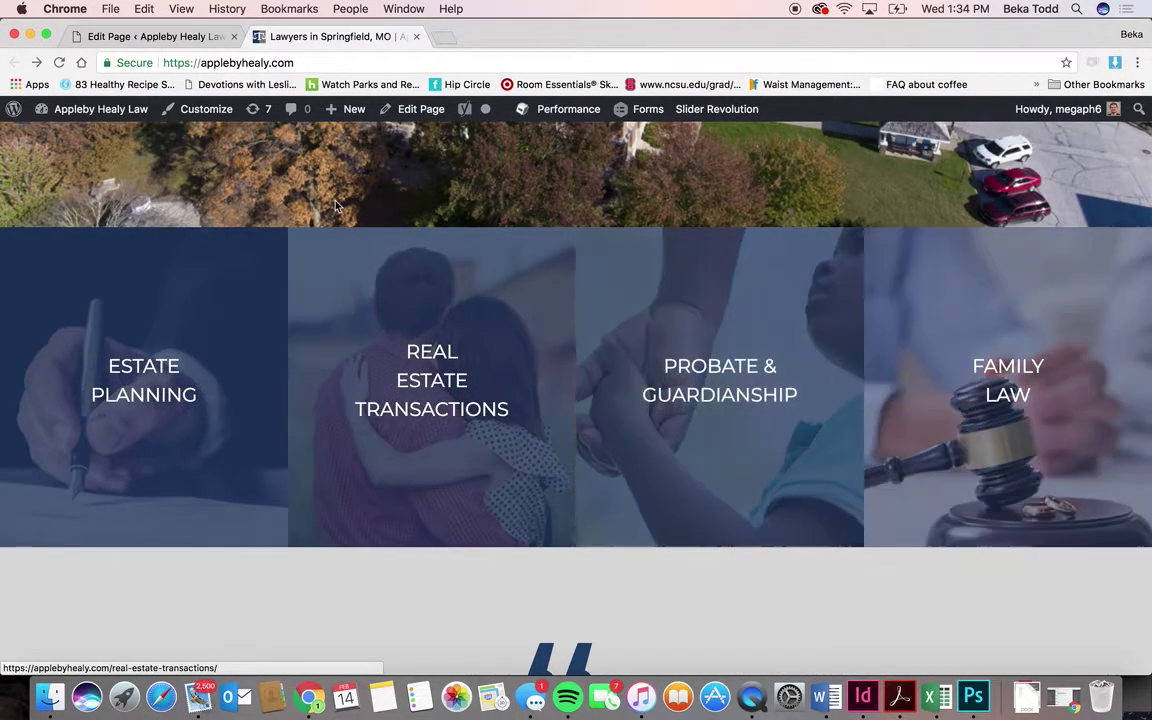
click(186, 37)
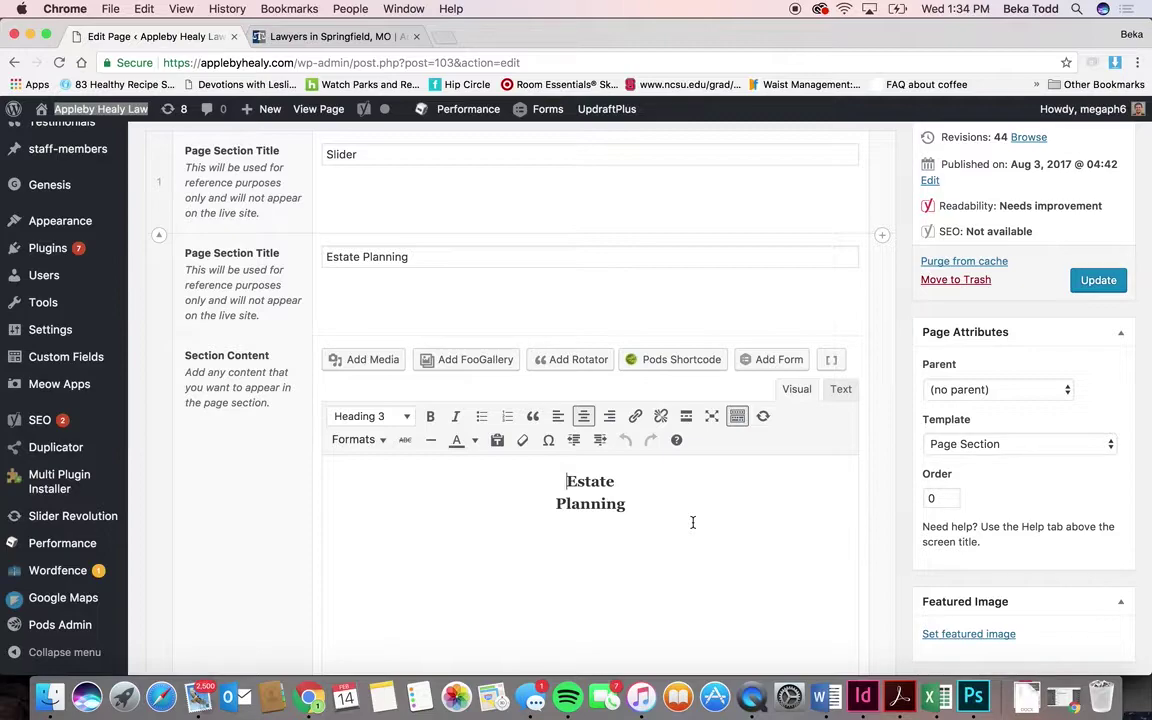
drag(640, 508, 564, 473)
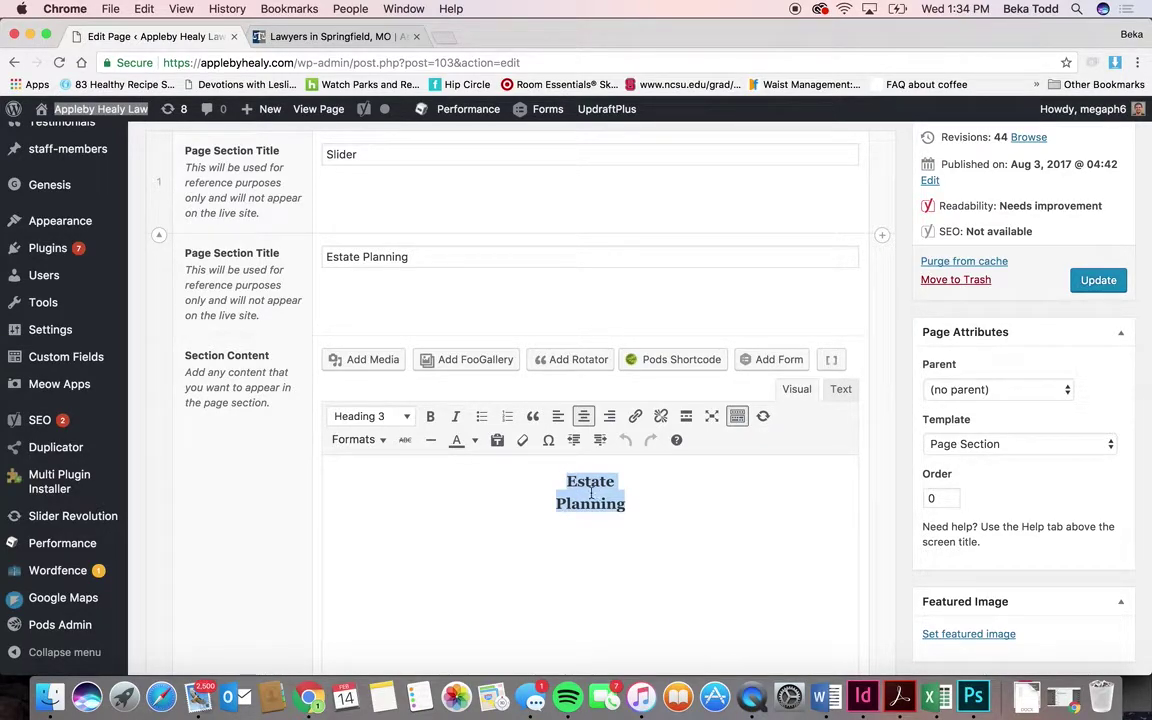
- Examine the Estate Planning section's background image and position settings, and compare them with the matching box on the live homepage
scroll(465, 489, down, 5)
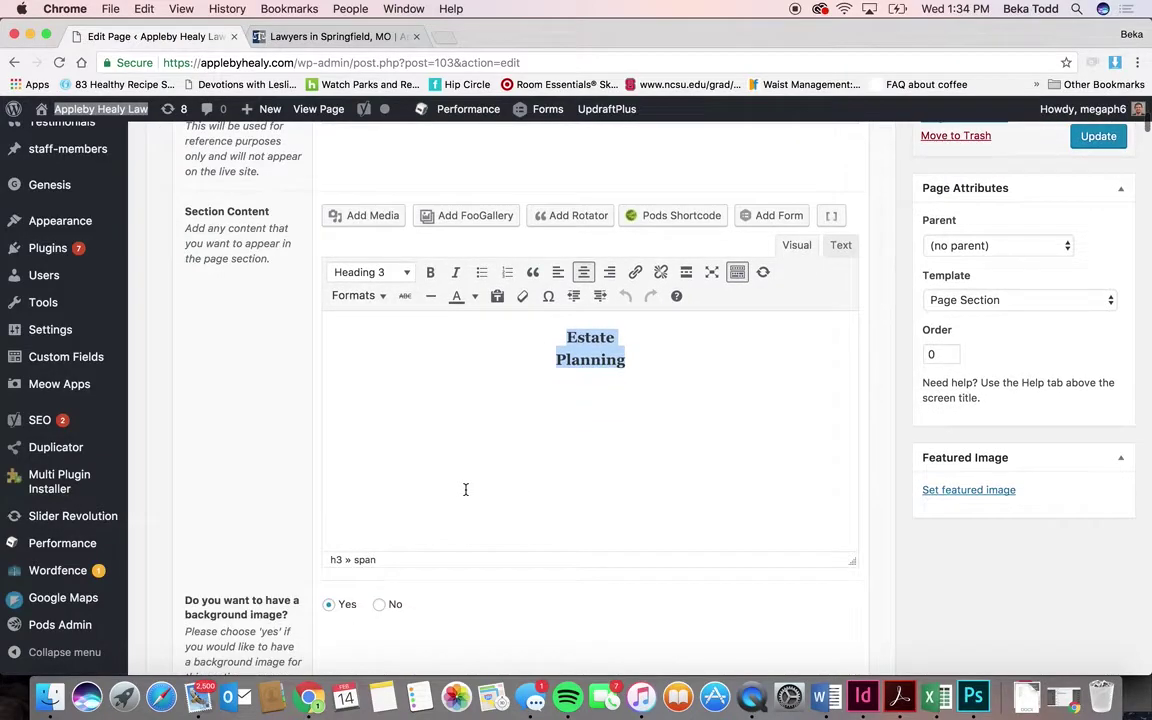
scroll(465, 494, down, 2)
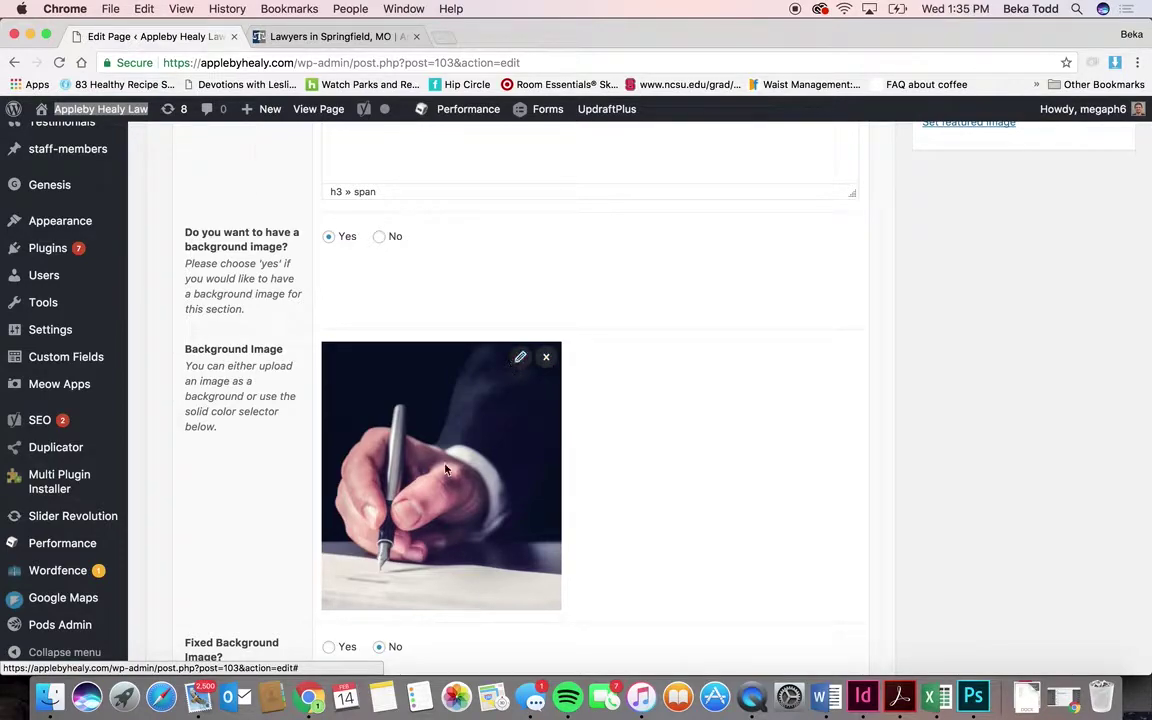
scroll(446, 469, down, 2)
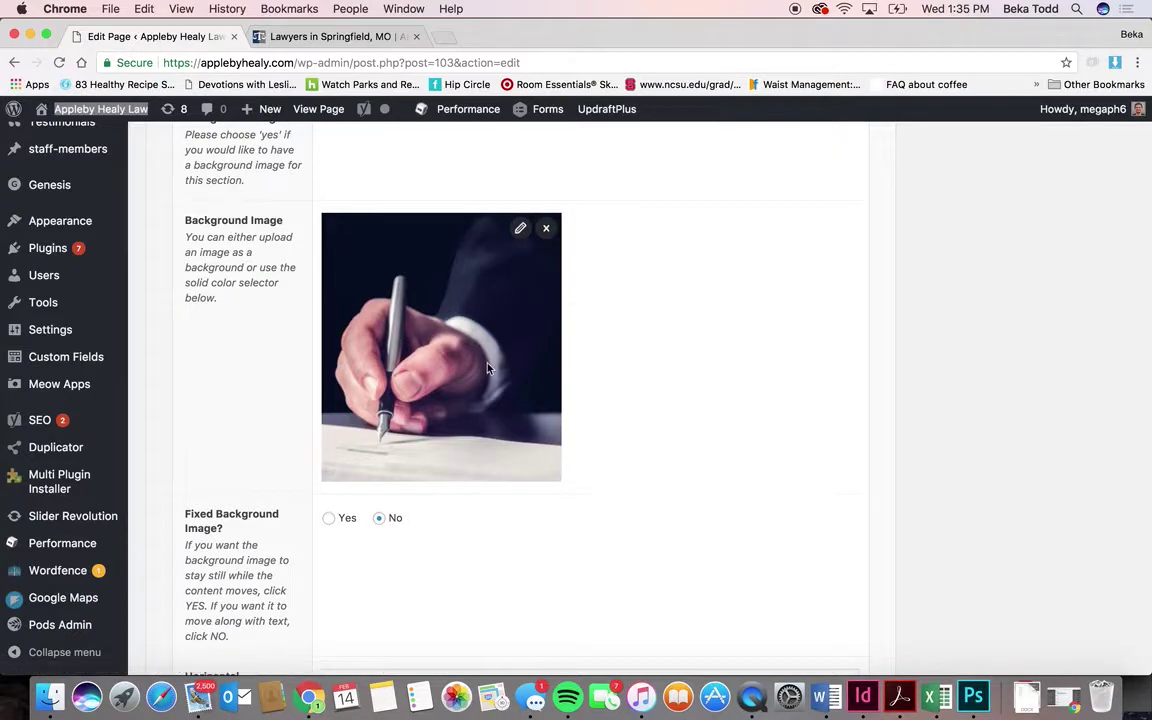
scroll(487, 365, down, 5)
scroll(487, 363, down, 1)
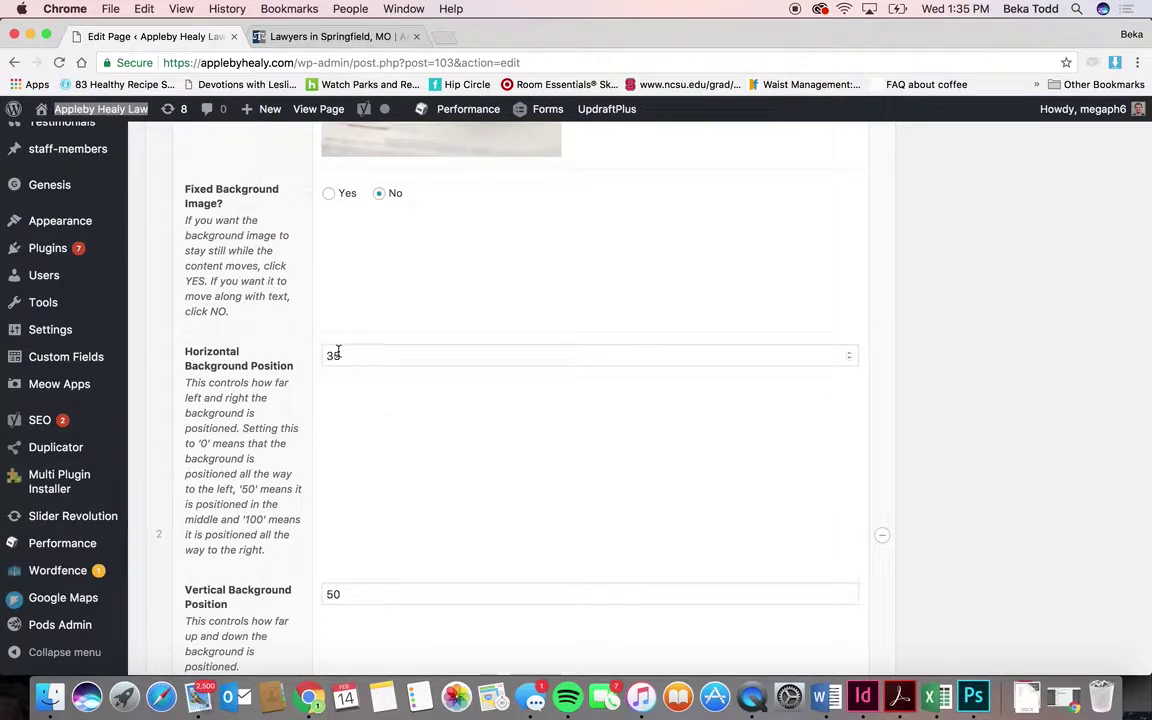
click(325, 36)
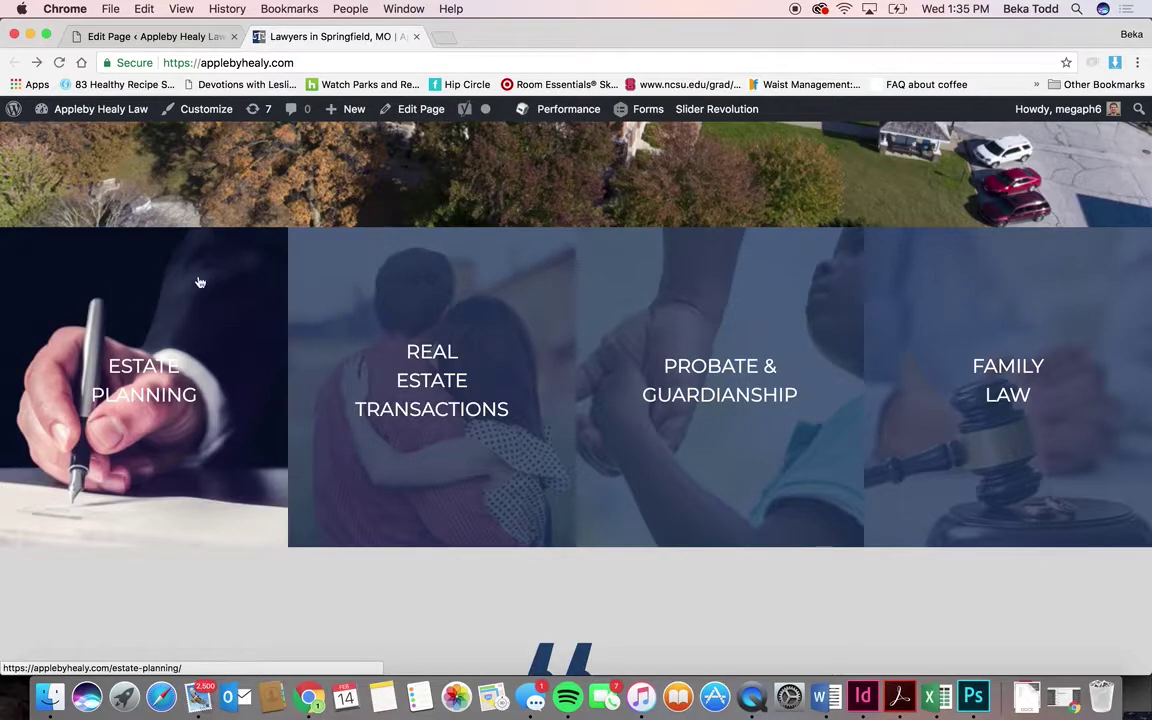
click(170, 36)
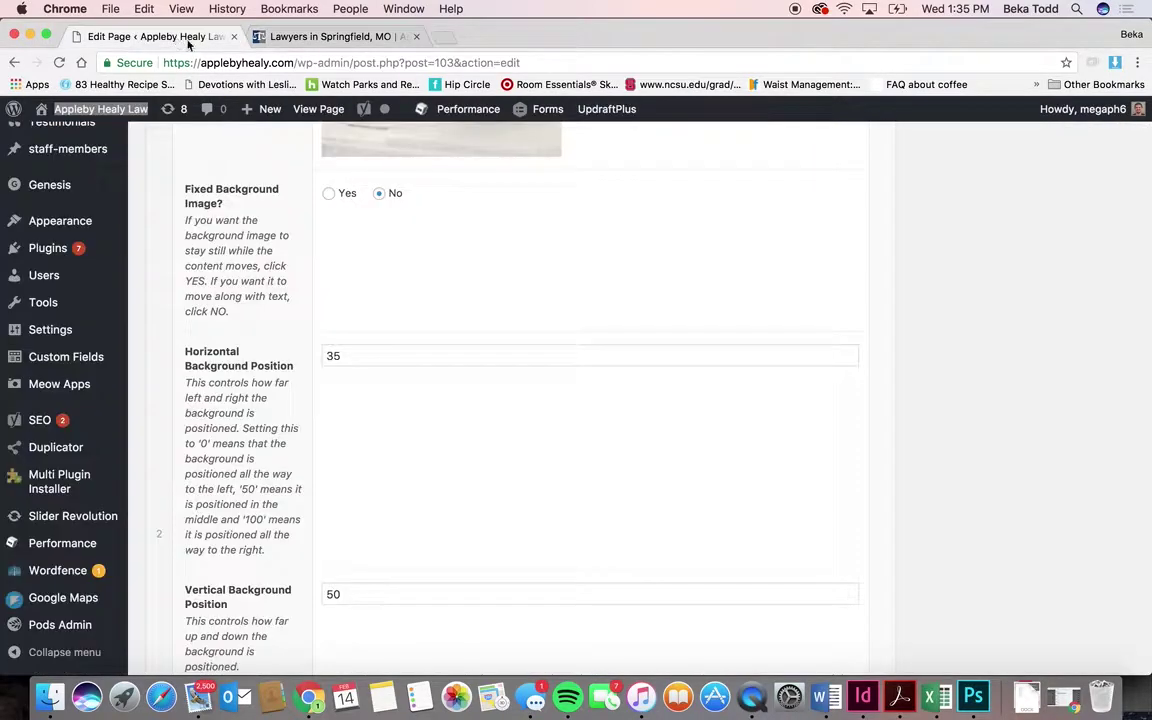
- Open the Estate Planning section's background color picker, compare the overlay color with the live homepage boxes, and close the picker
scroll(395, 325, down, 3)
scroll(395, 325, down, 5)
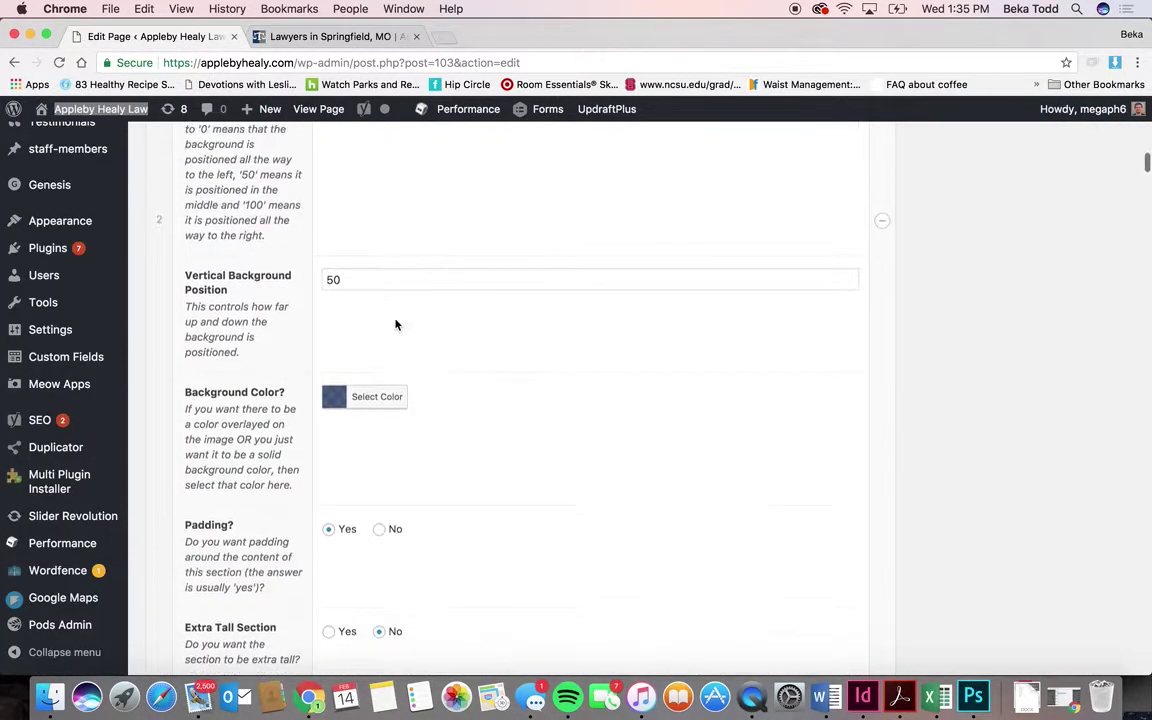
click(395, 369)
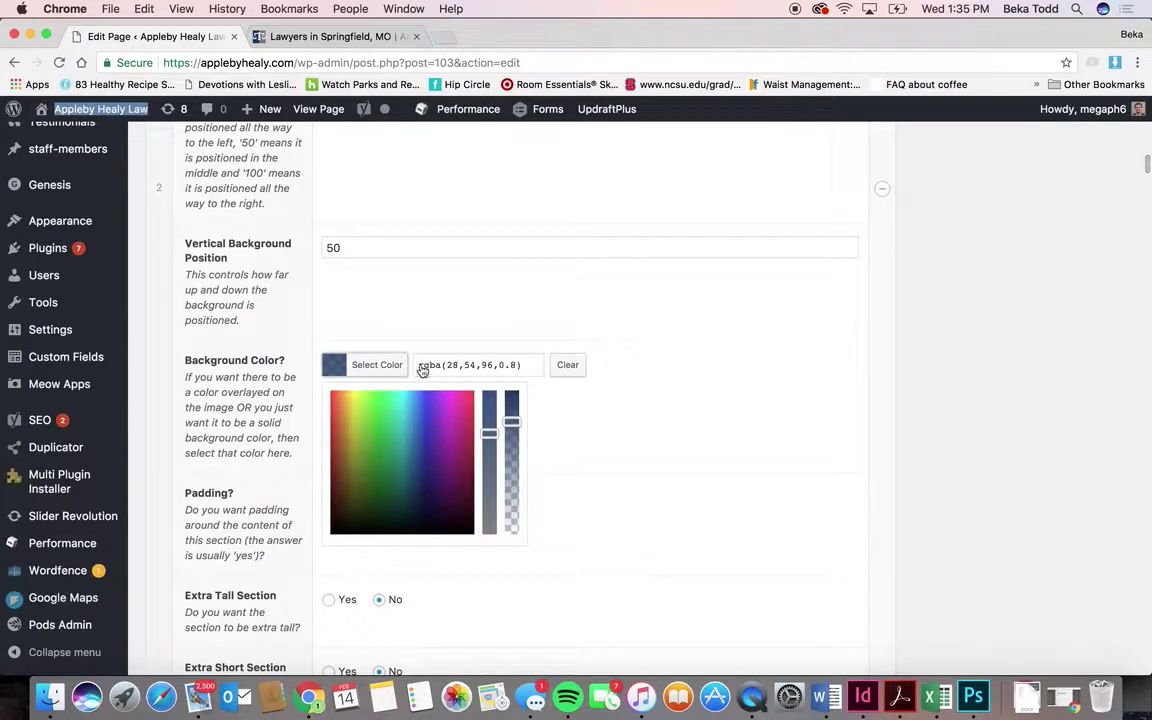
drag(514, 368, 406, 371)
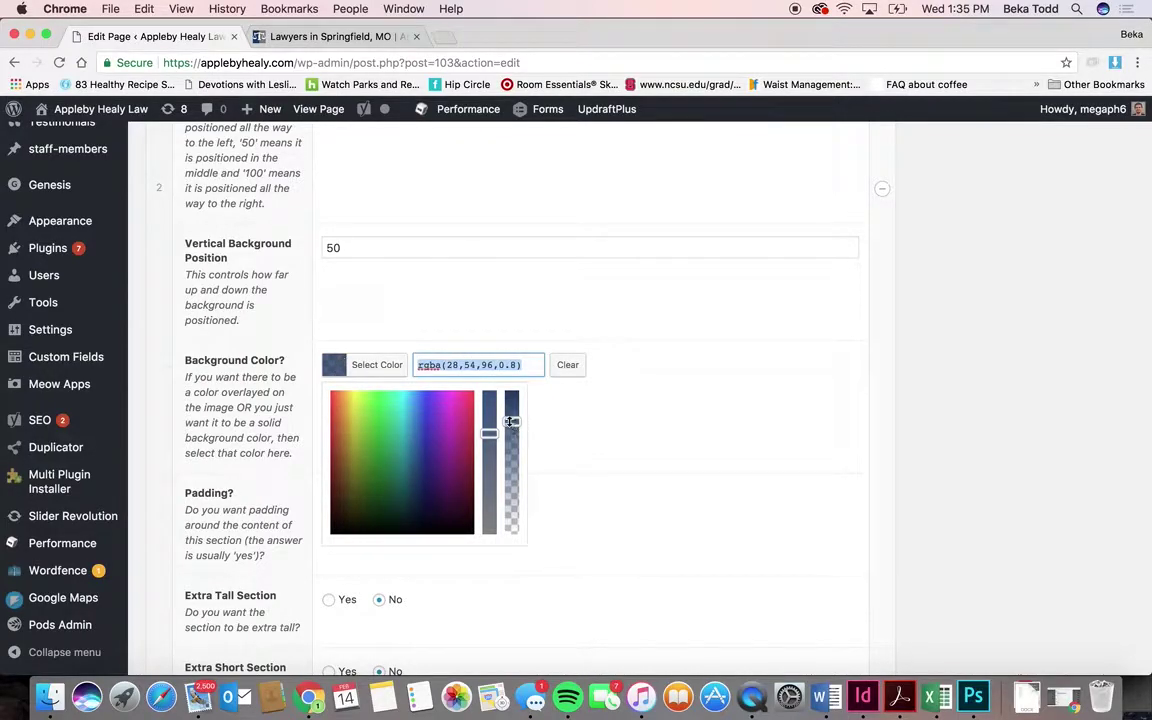
click(300, 36)
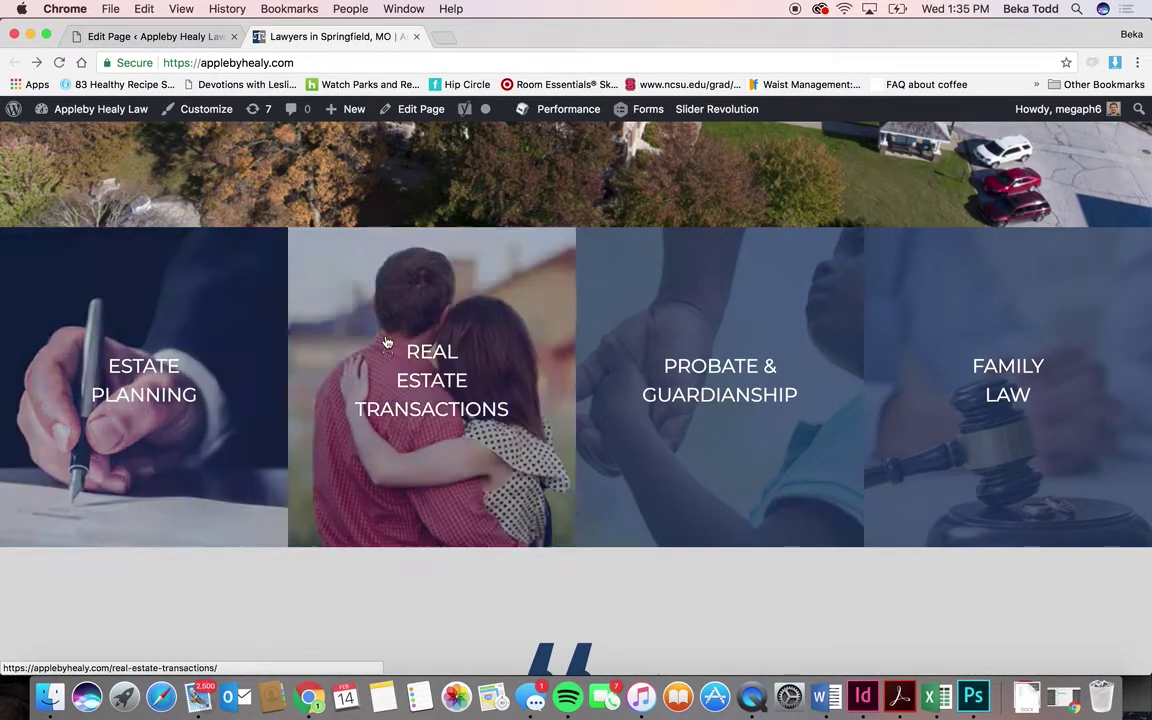
click(172, 37)
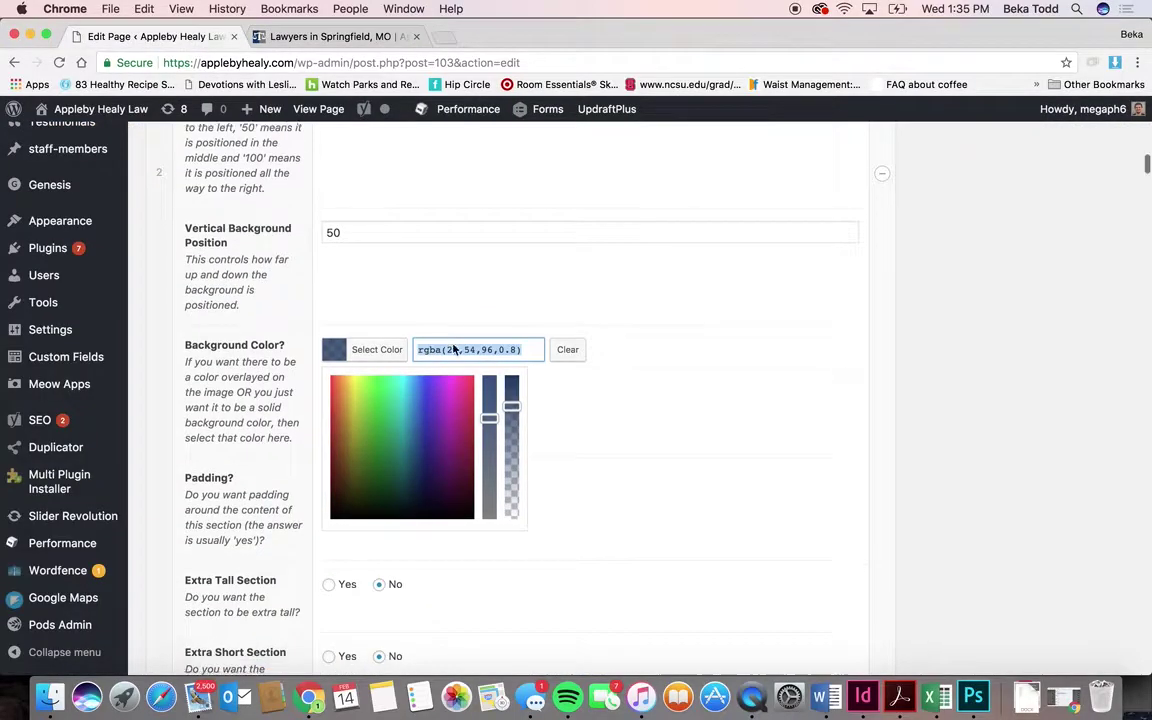
scroll(540, 335, down, 3)
click(618, 324)
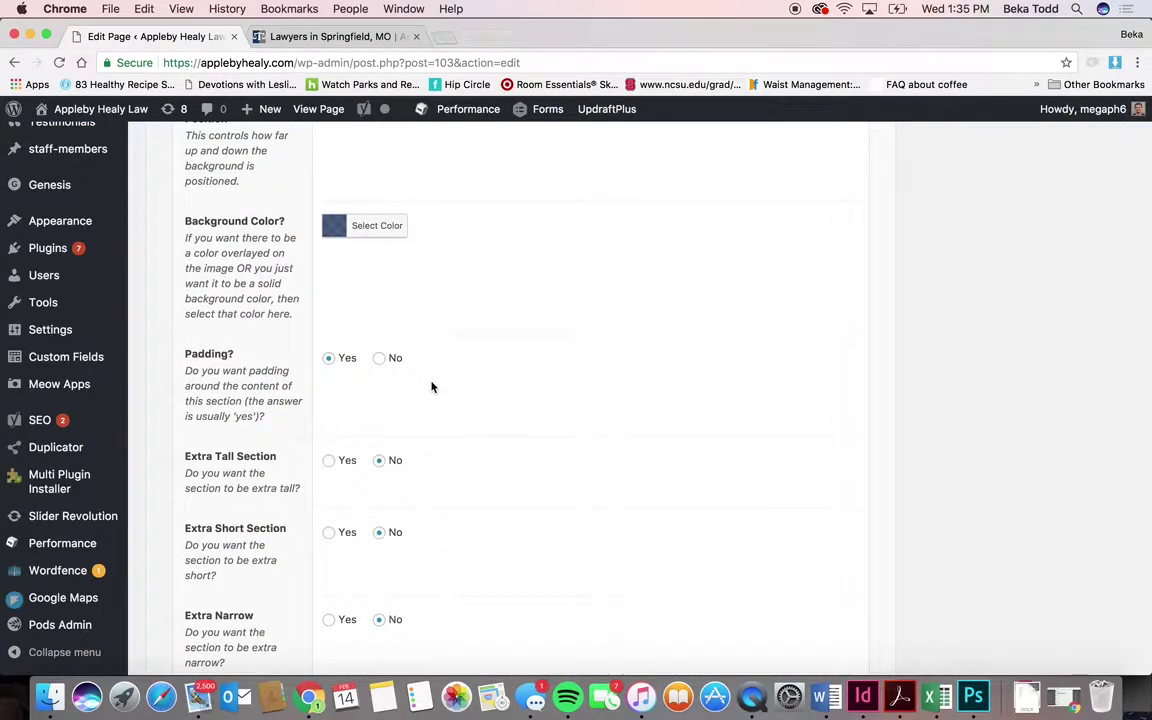
- Examine the Estate Planning section's padding, extra tall, short and narrow options and its width setting, comparing the width with the live boxes
scroll(432, 387, down, 5)
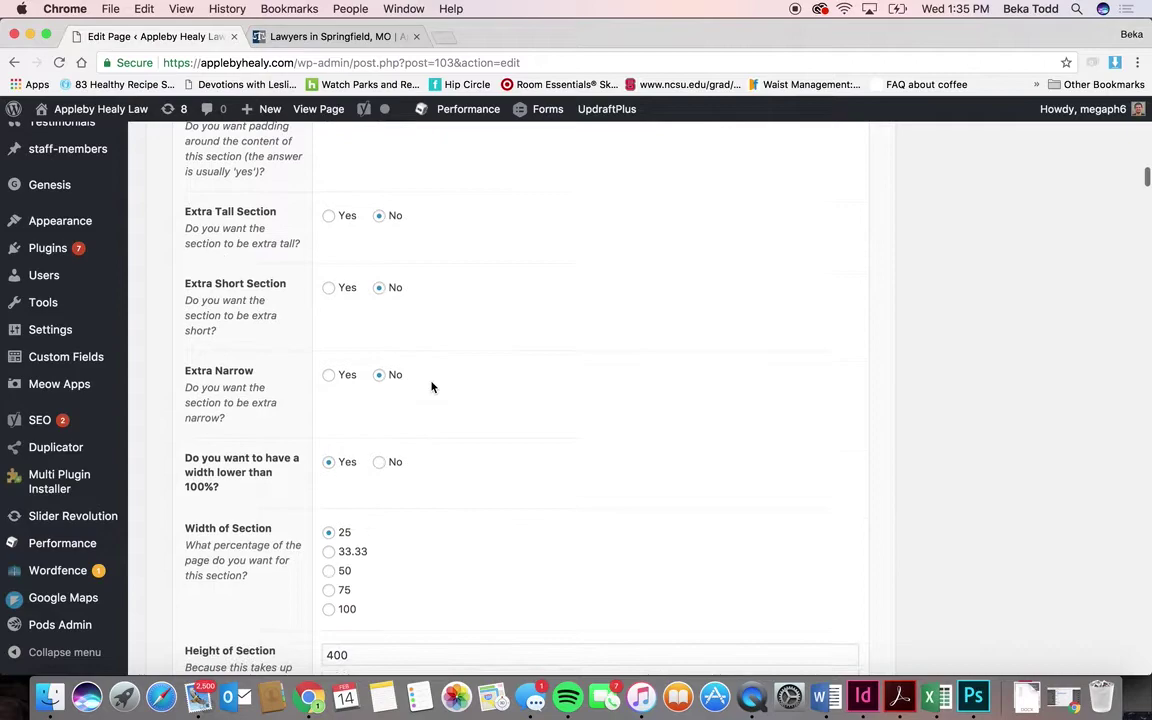
scroll(419, 280, up, 3)
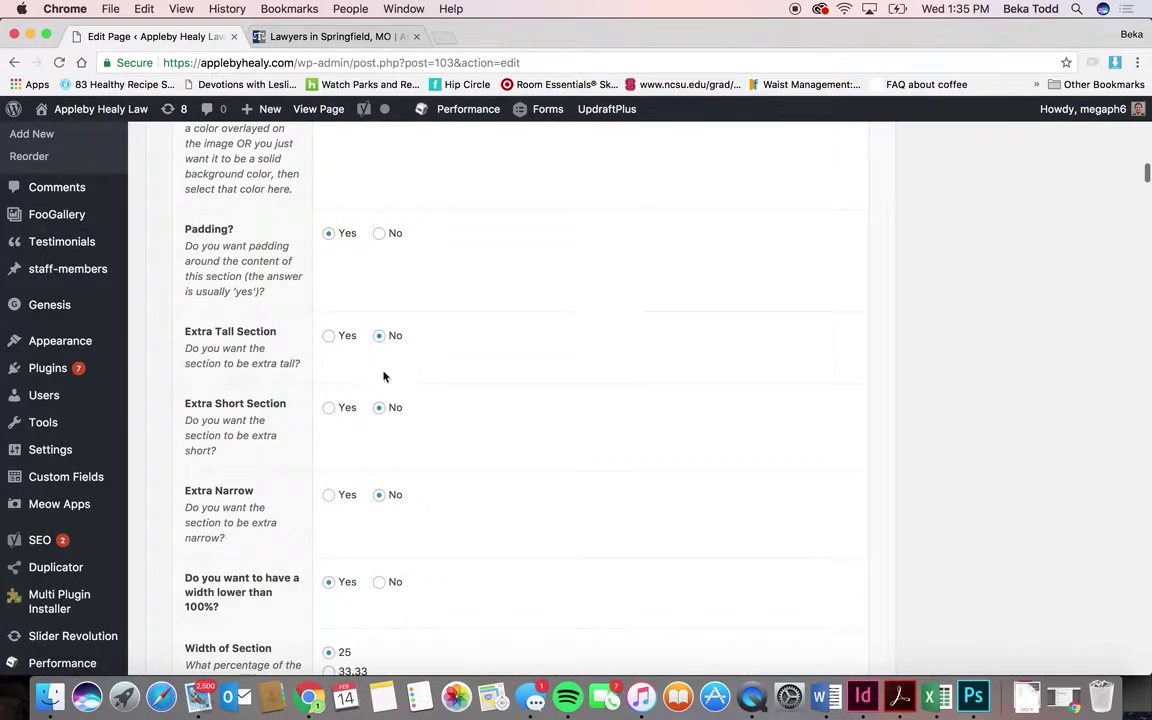
scroll(386, 436, down, 4)
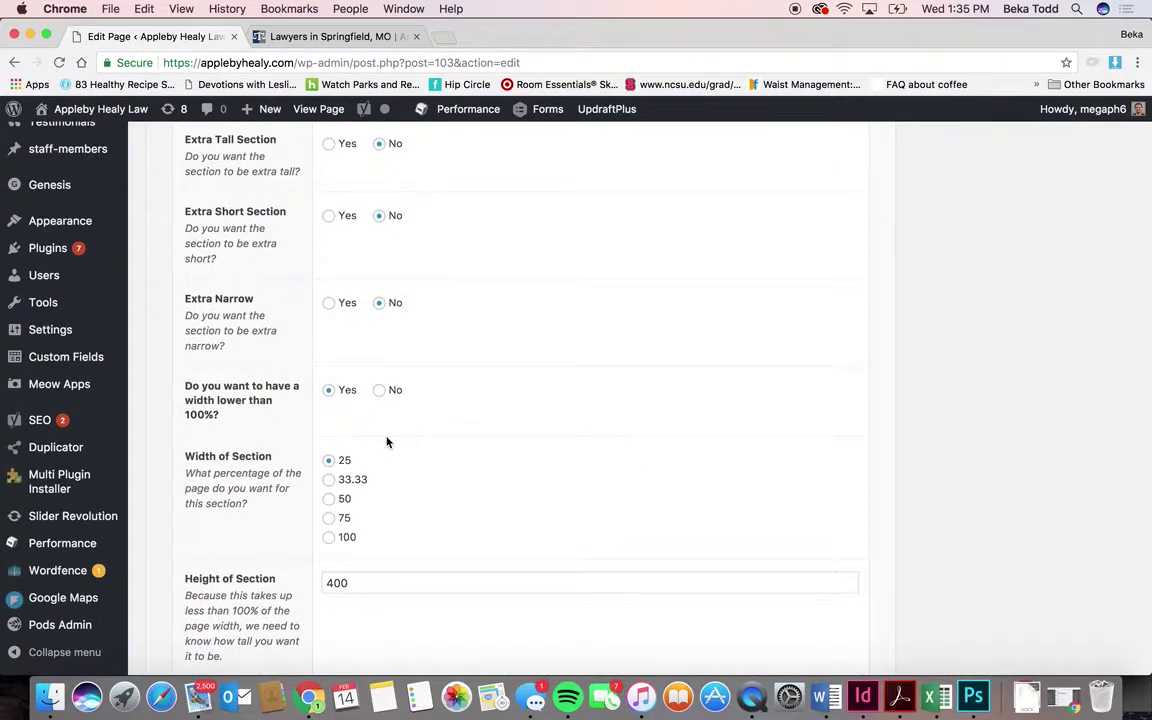
scroll(387, 441, down, 2)
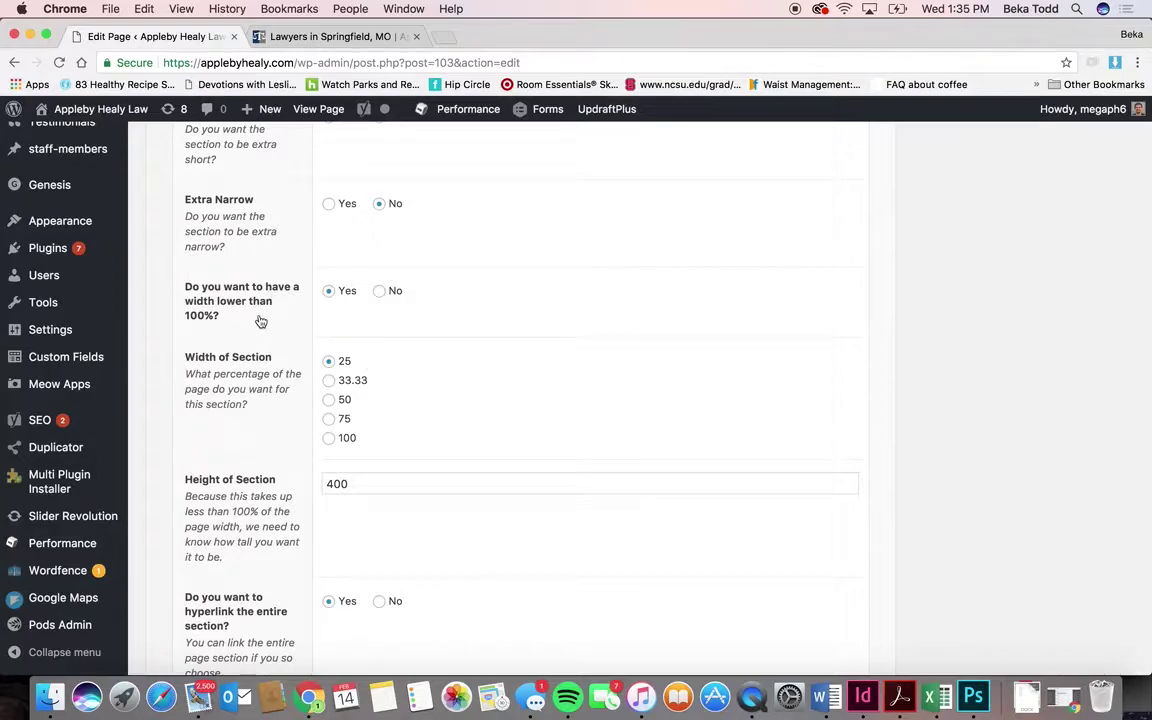
click(305, 37)
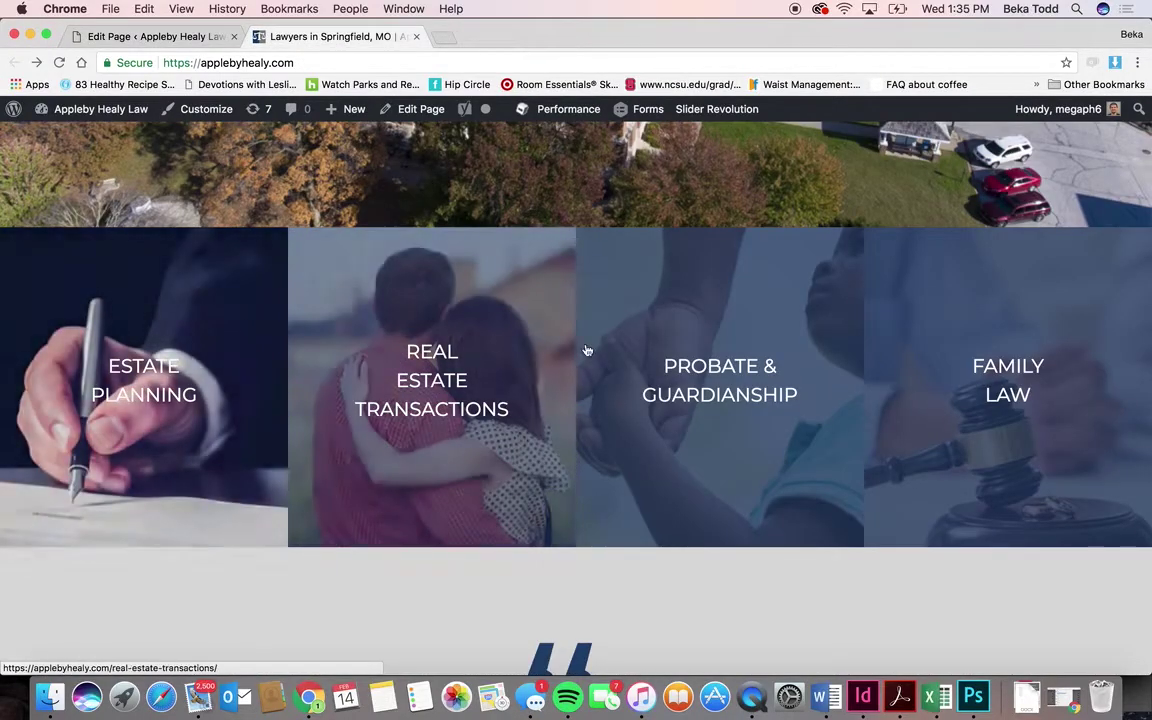
click(105, 40)
- Examine the Estate Planning section's height, hyperlink and hover effect settings, highlighting the section's link URL
scroll(378, 411, down, 2)
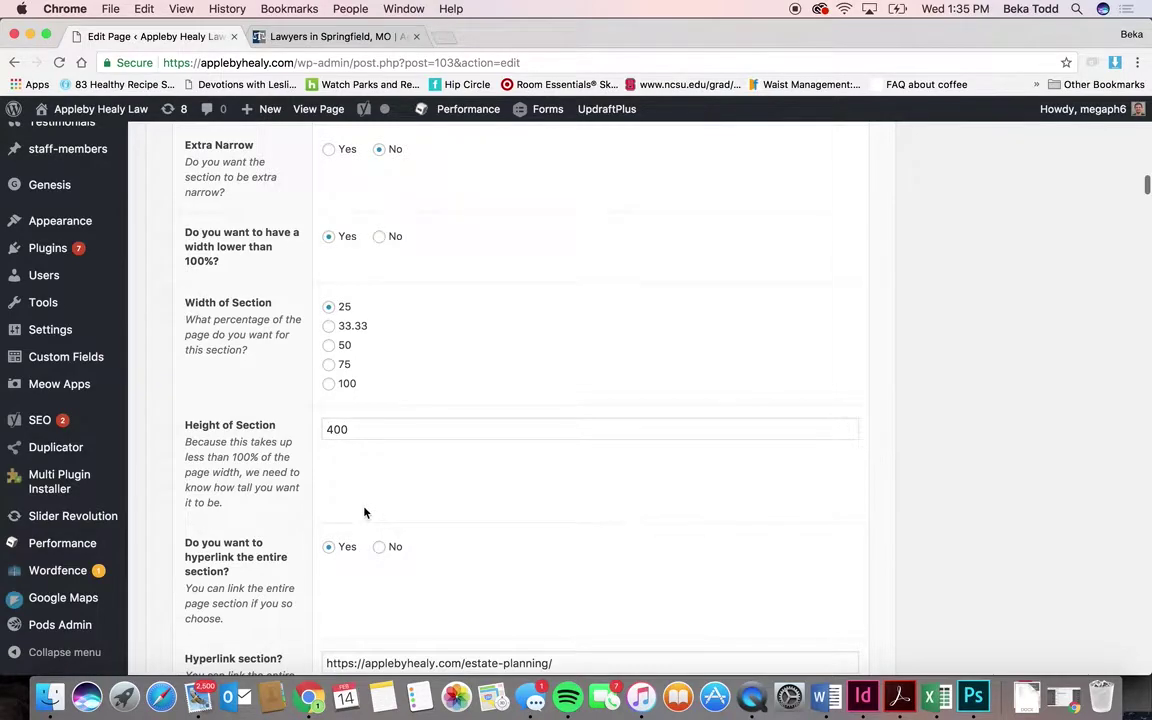
scroll(365, 512, down, 5)
drag(583, 530, 285, 533)
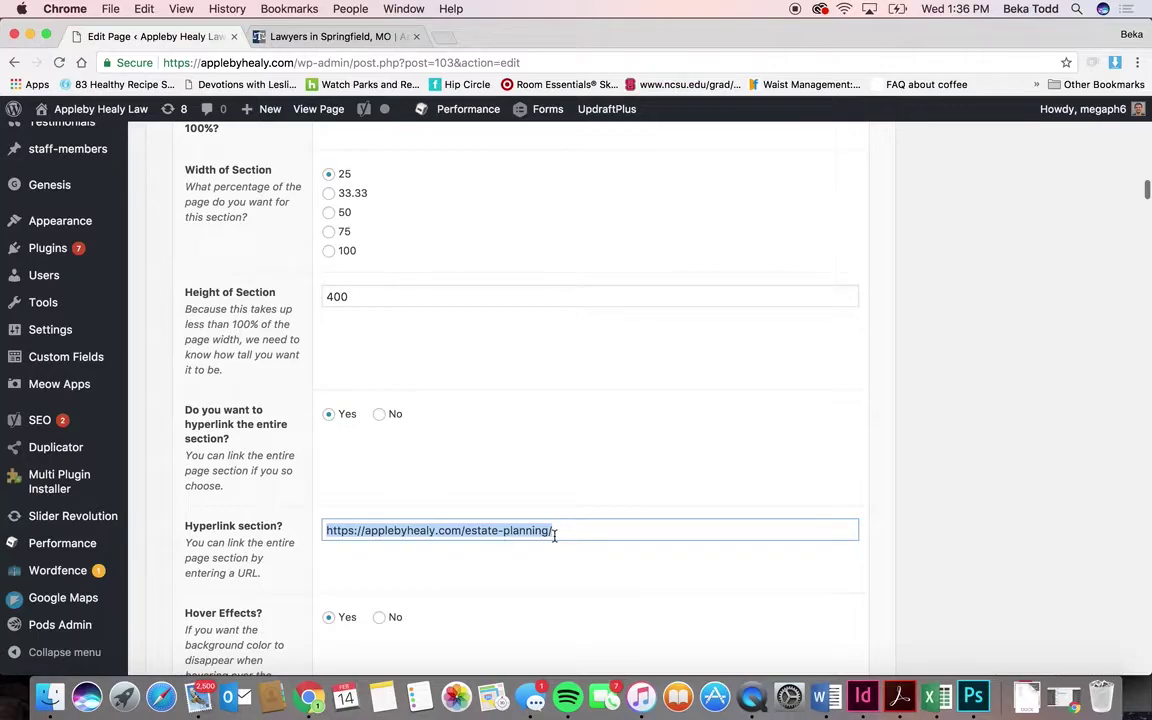
scroll(397, 571, down, 5)
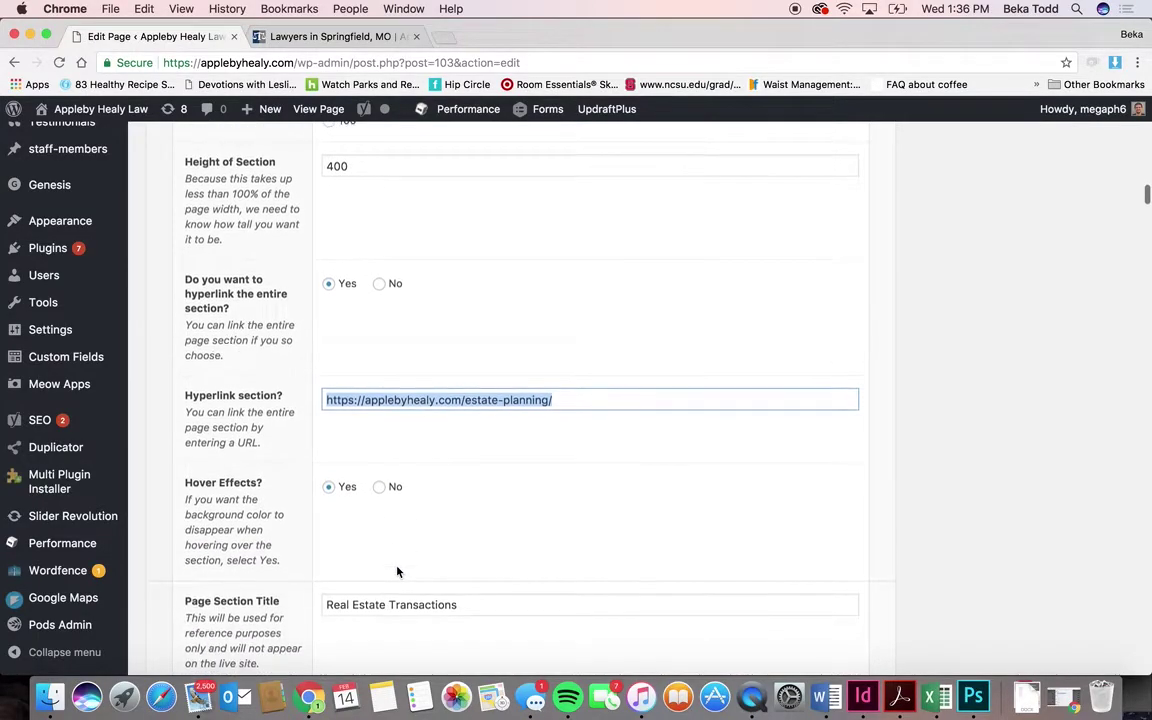
- Go back through the Estate Planning section's settings to review its heading content and background image again
scroll(397, 571, up, 15)
scroll(397, 571, up, 10)
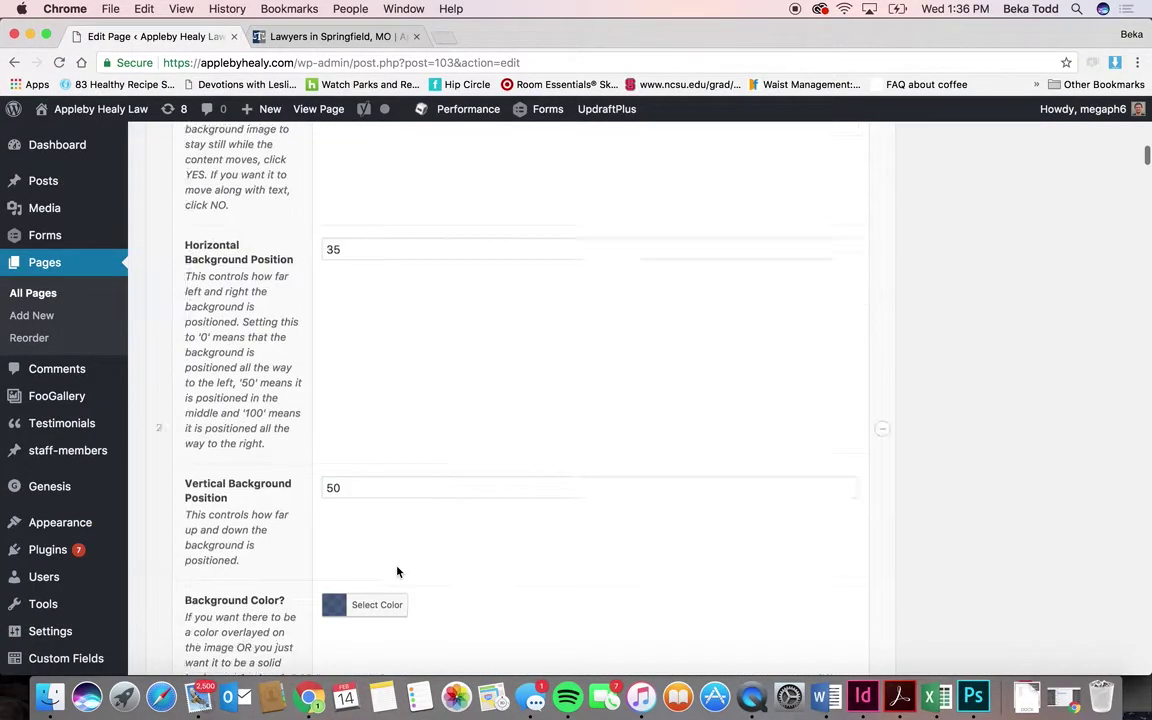
scroll(397, 571, up, 4)
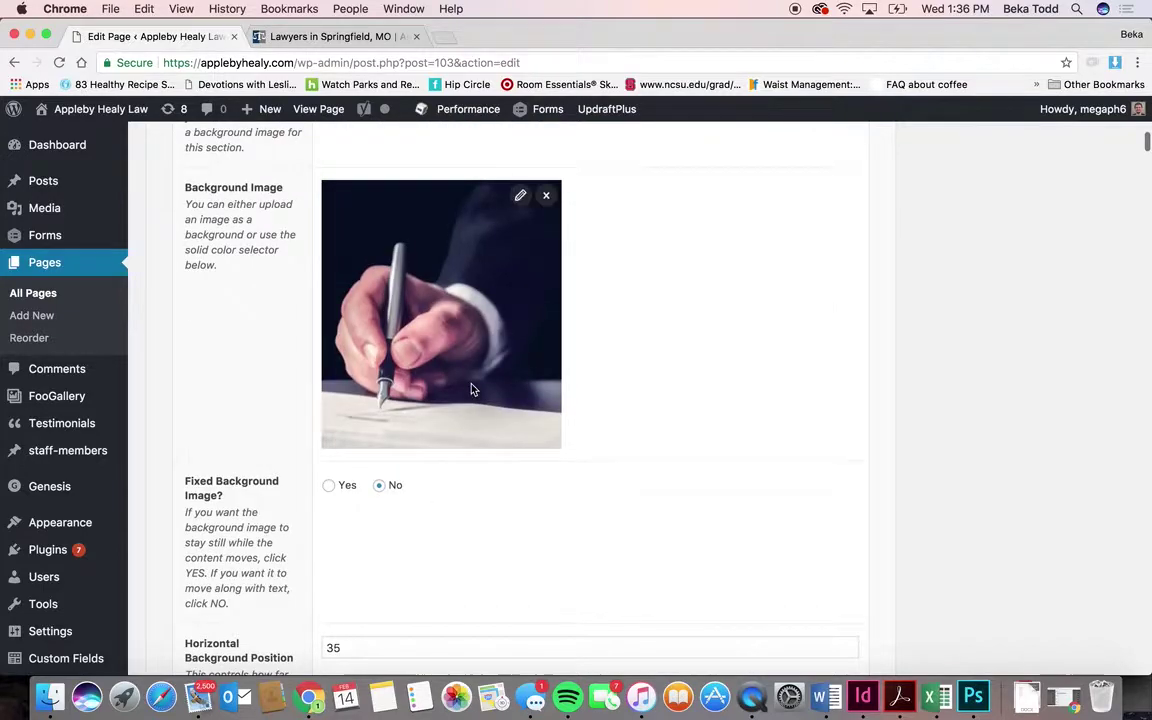
scroll(471, 386, up, 9)
scroll(471, 384, up, 1)
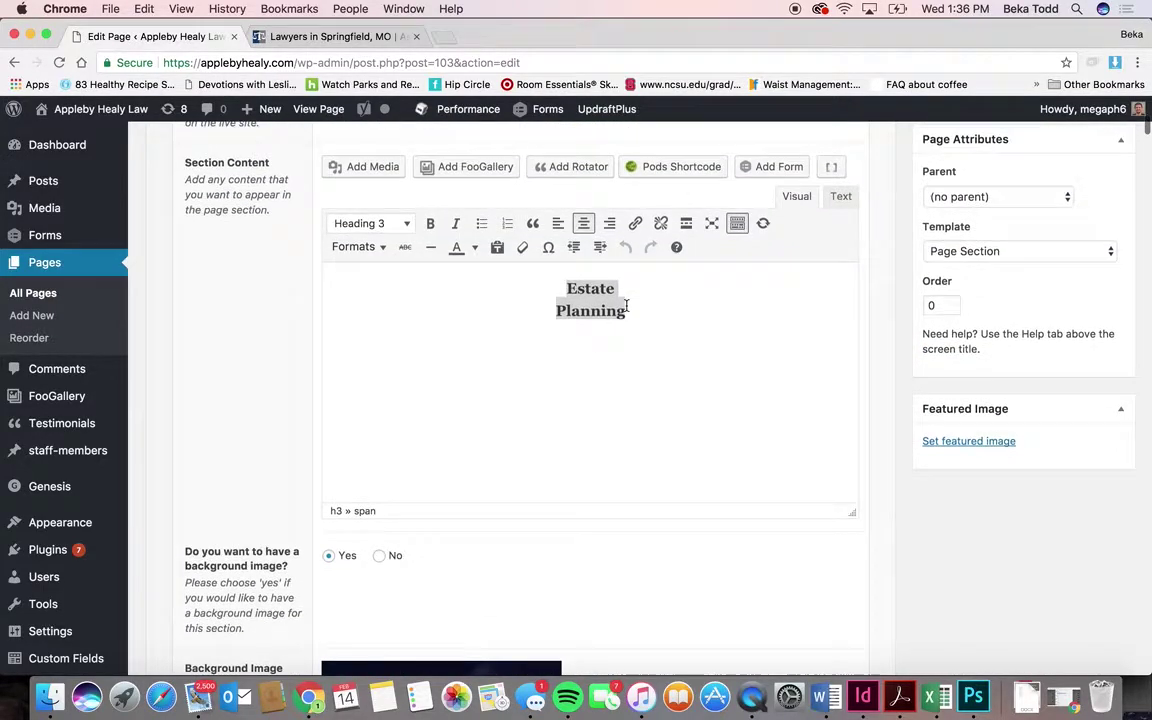
scroll(586, 442, down, 10)
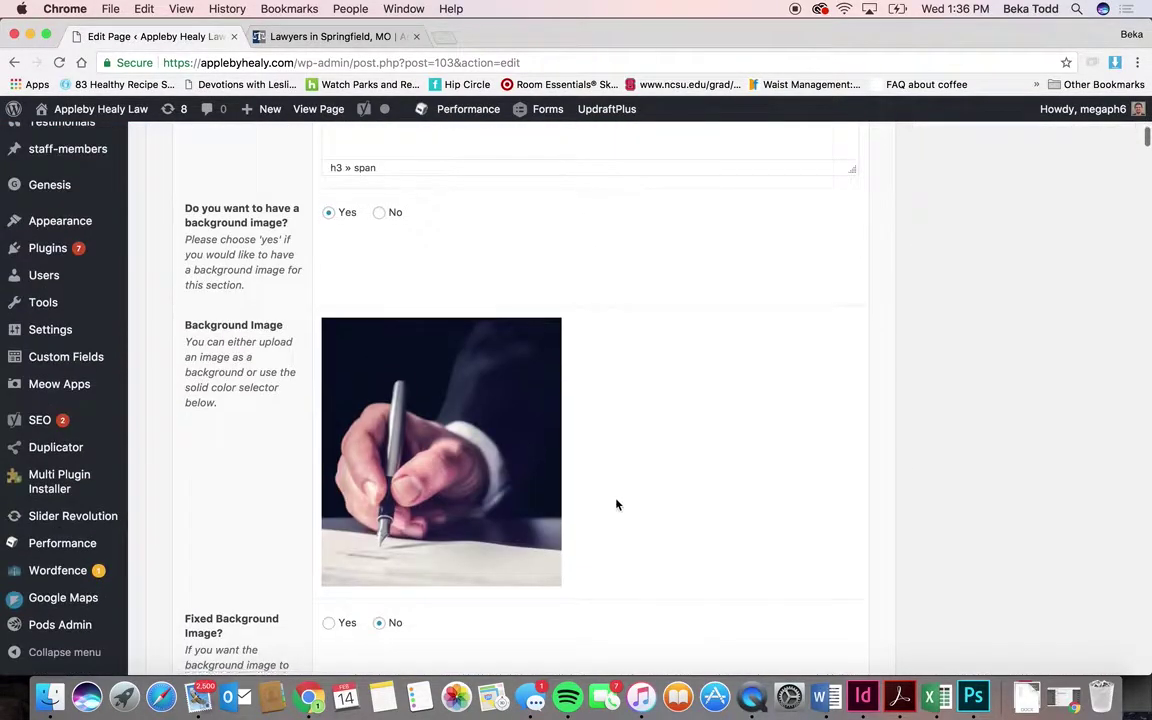
- Review the Estate Planning section's width, height, hyperlink and hover effect settings again, down to the start of the Real Estate Transactions section
scroll(616, 505, down, 20)
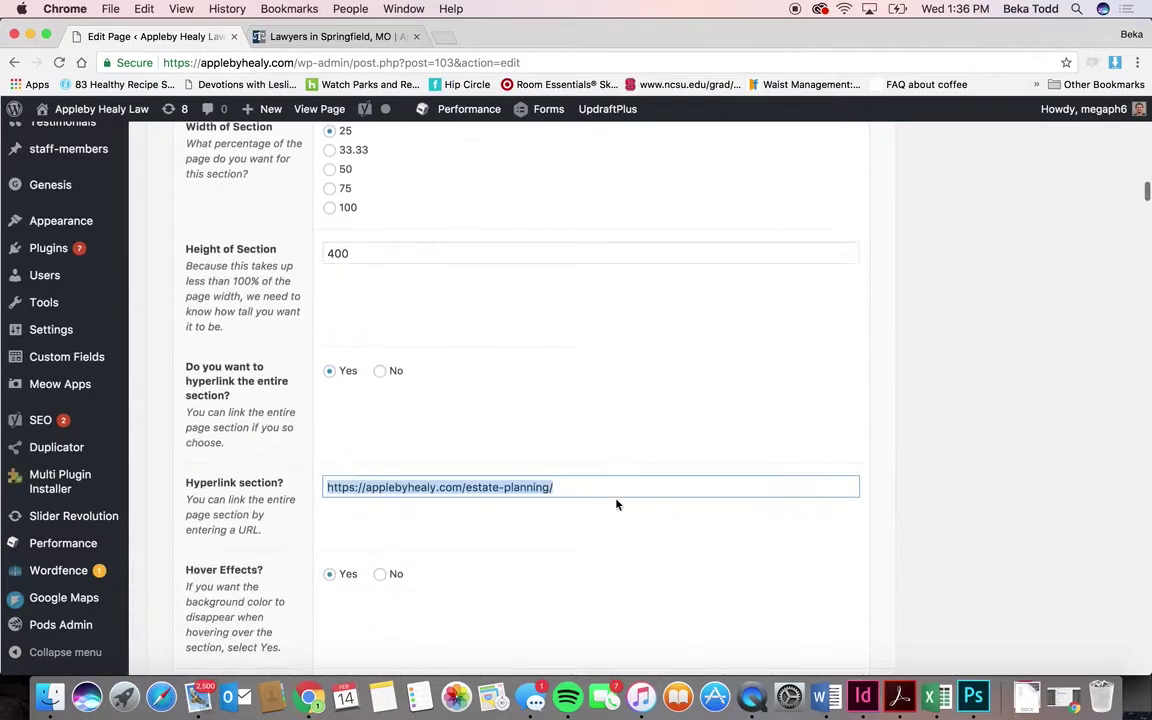
scroll(616, 505, down, 10)
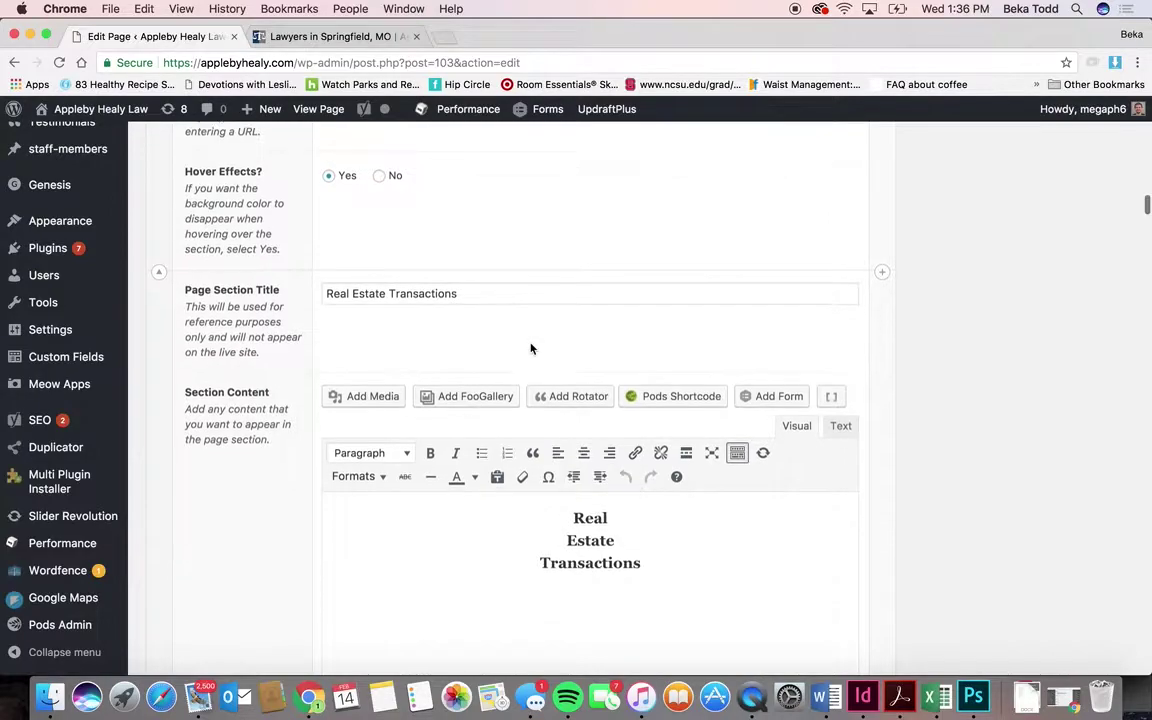
scroll(531, 348, up, 10)
scroll(531, 348, up, 2)
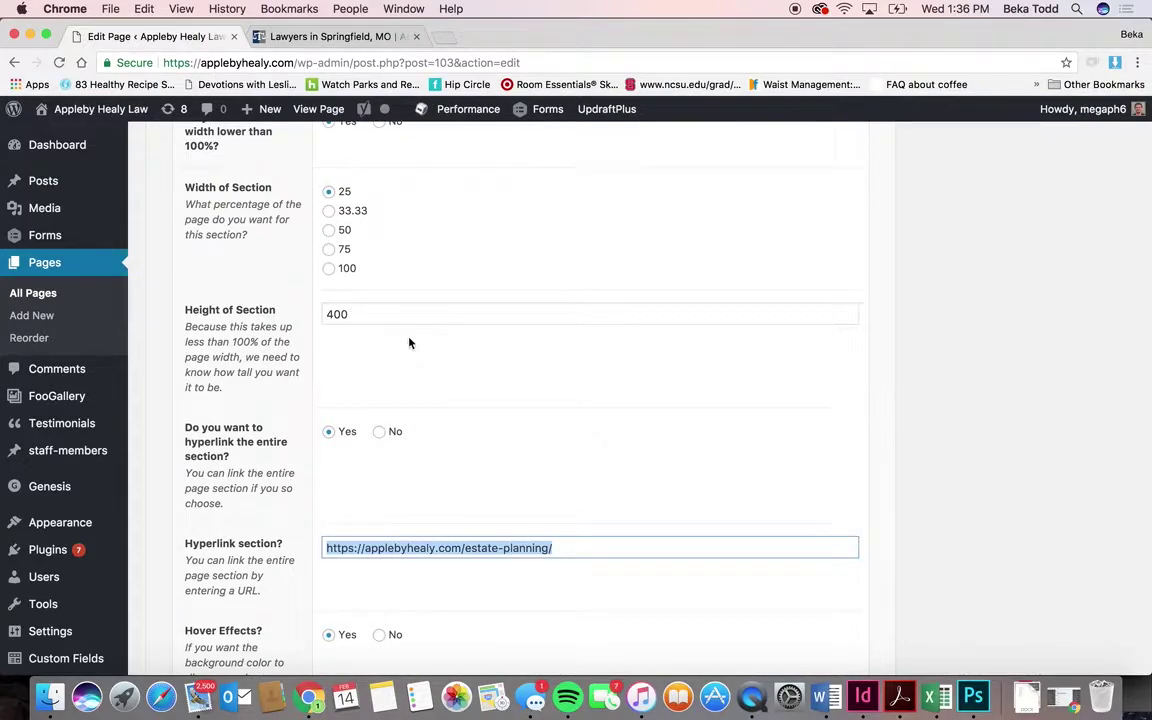
scroll(409, 343, down, 6)
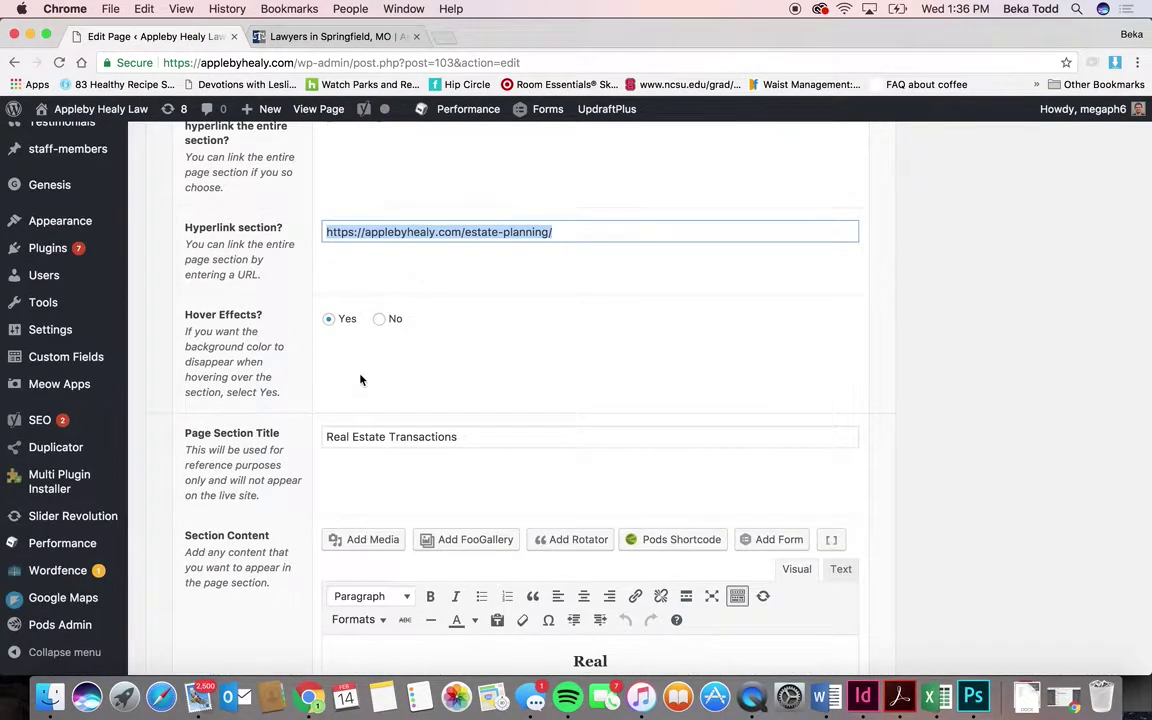
- Select the Real Estate Transactions section's heading text, view the custom formats available for it, and close the list without applying one
scroll(361, 379, down, 4)
click(585, 485)
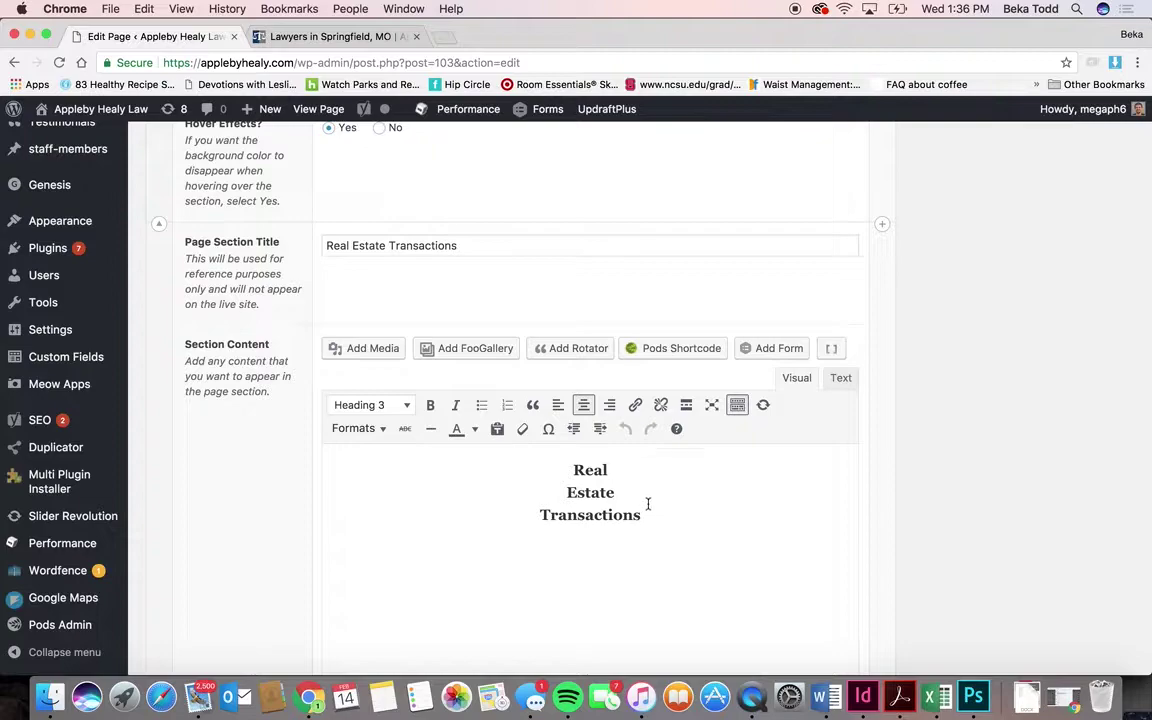
drag(648, 504, 558, 473)
click(357, 430)
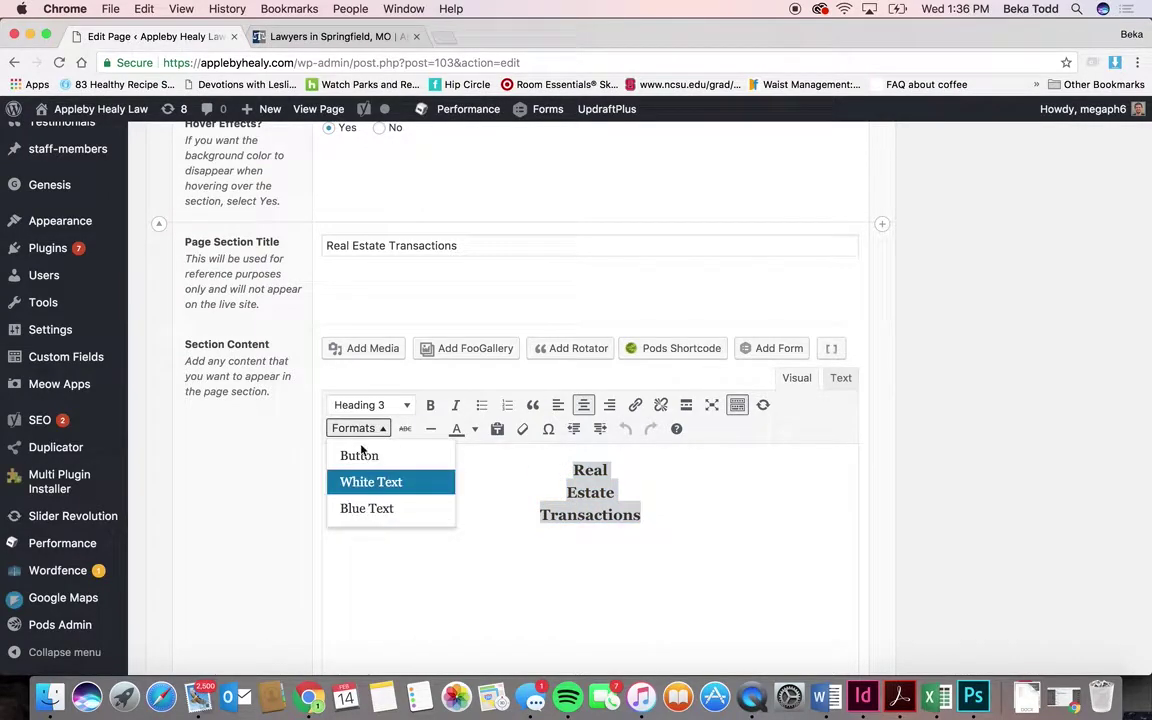
click(684, 490)
- Examine the Real Estate Transactions section's background image, background position and background color settings
scroll(684, 490, down, 10)
scroll(612, 482, down, 8)
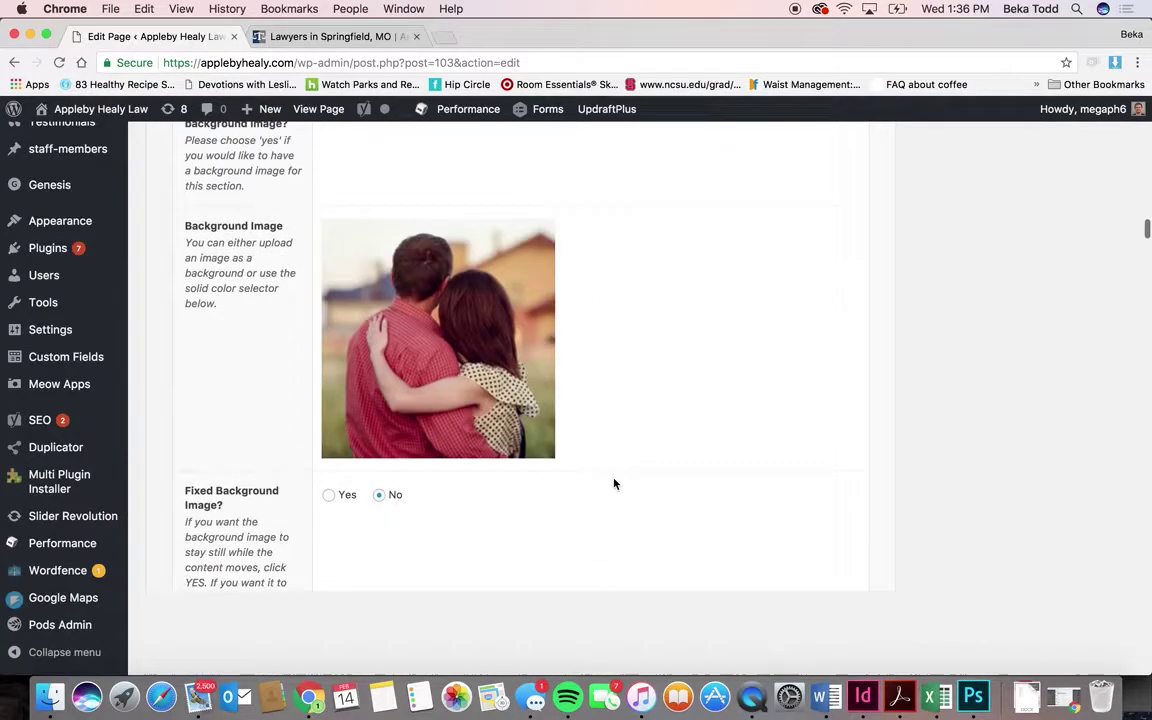
scroll(614, 484, down, 4)
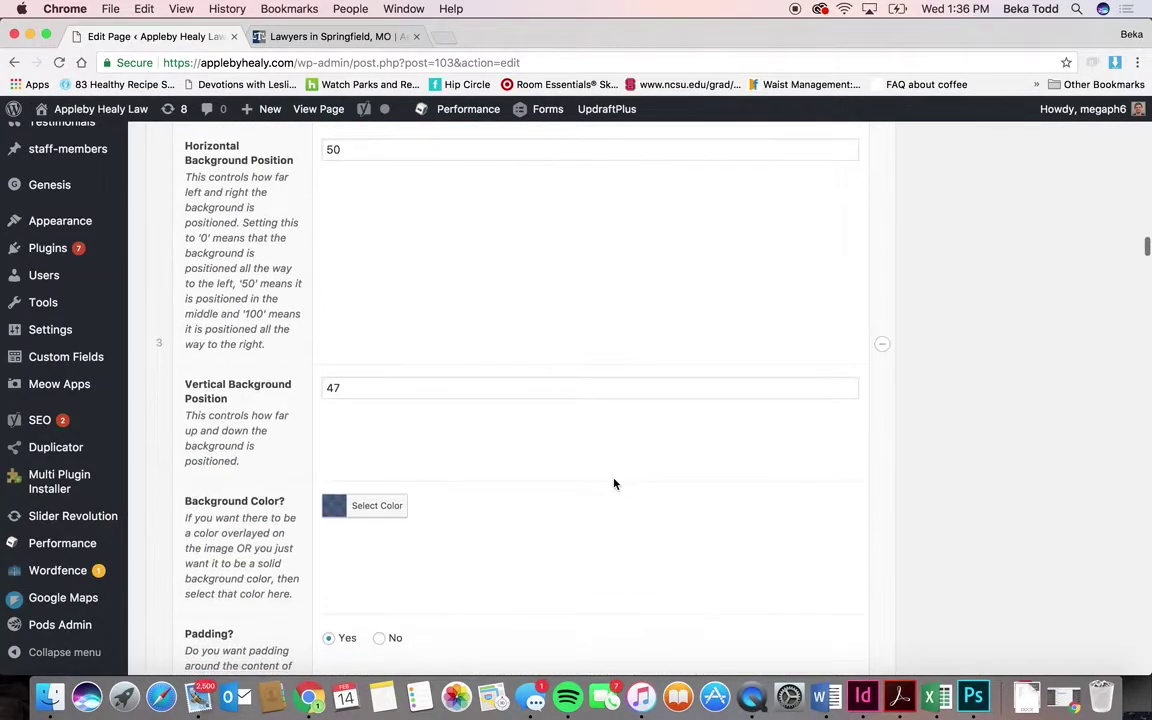
click(399, 522)
click(598, 590)
- Examine the Real Estate Transactions section's padding, extra tall, short and narrow options, width, height, hyperlink and hover effect settings
scroll(602, 594, down, 5)
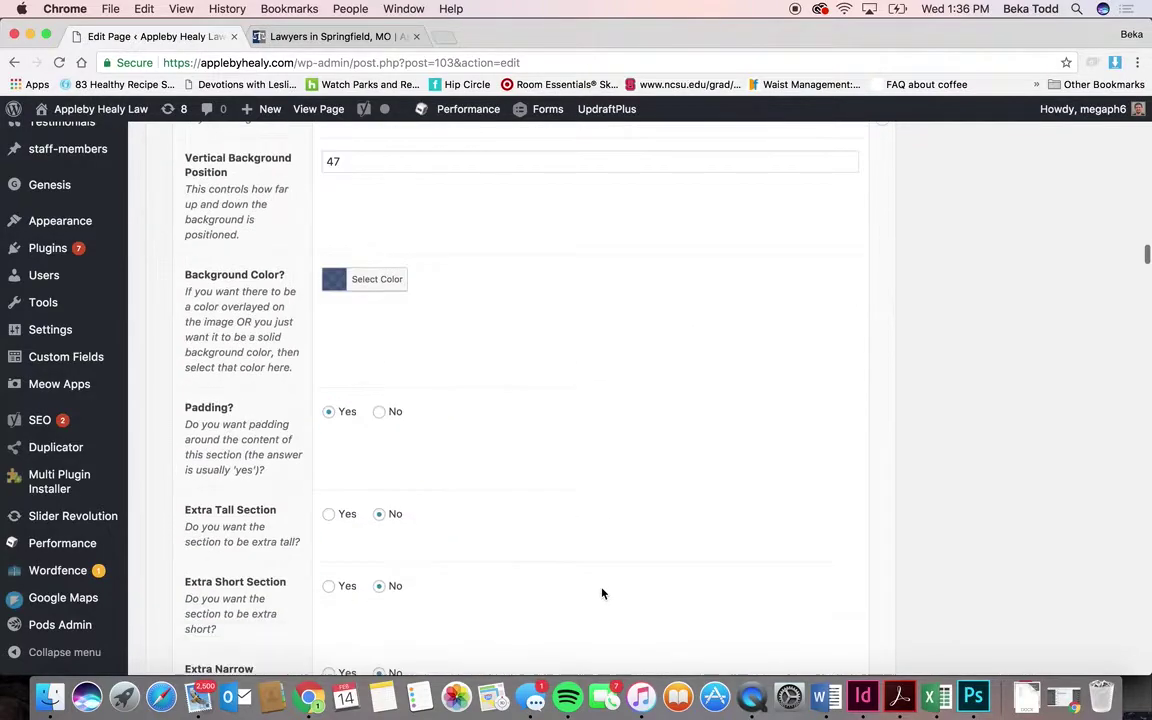
scroll(602, 594, down, 8)
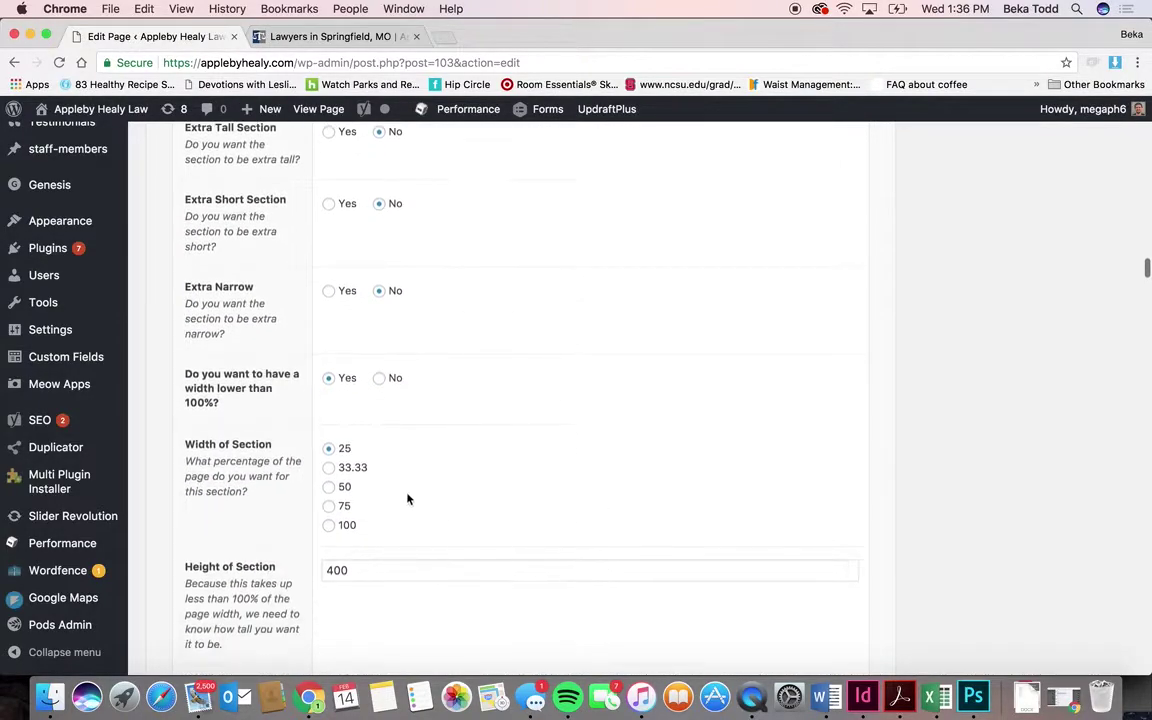
scroll(470, 566, down, 5)
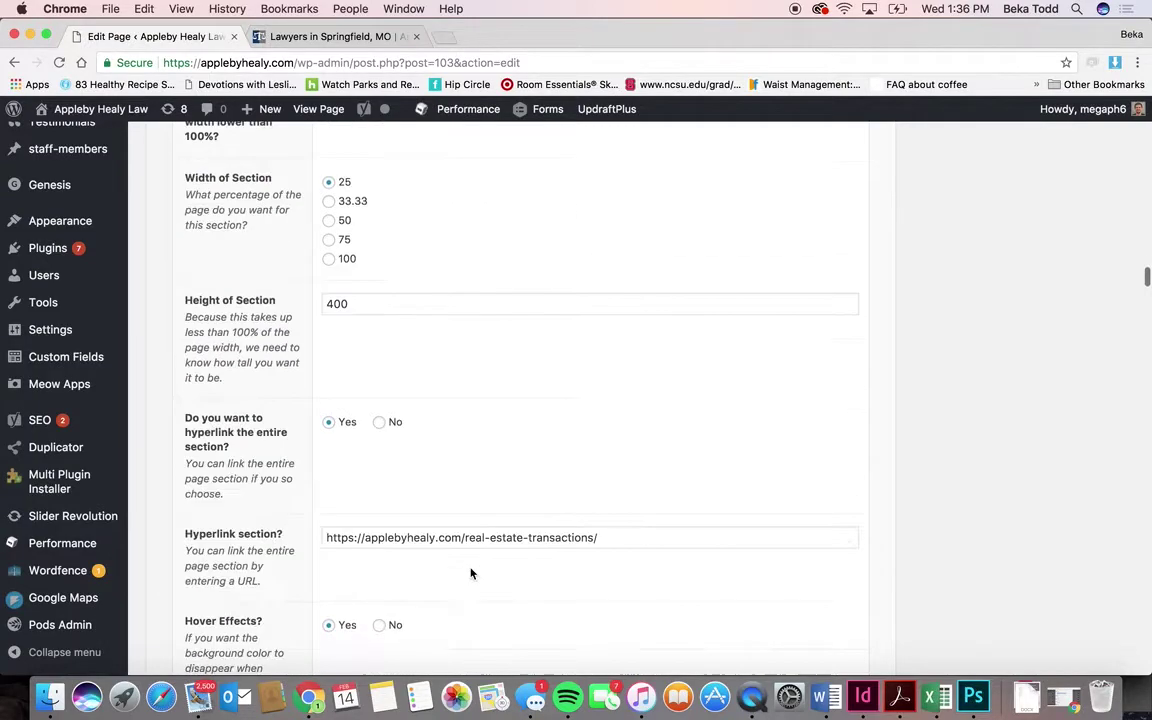
scroll(428, 517, down, 6)
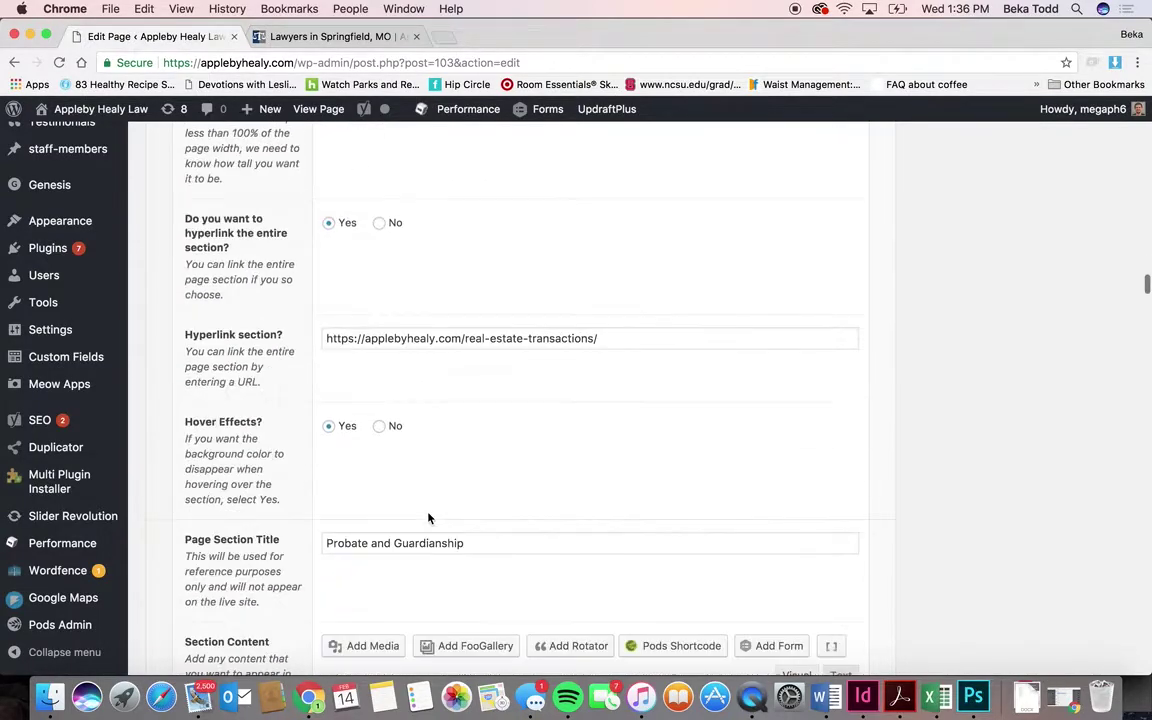
- Look through the content, background, size and link settings of the Probate and Guardianship and Family Law sections
scroll(394, 499, down, 20)
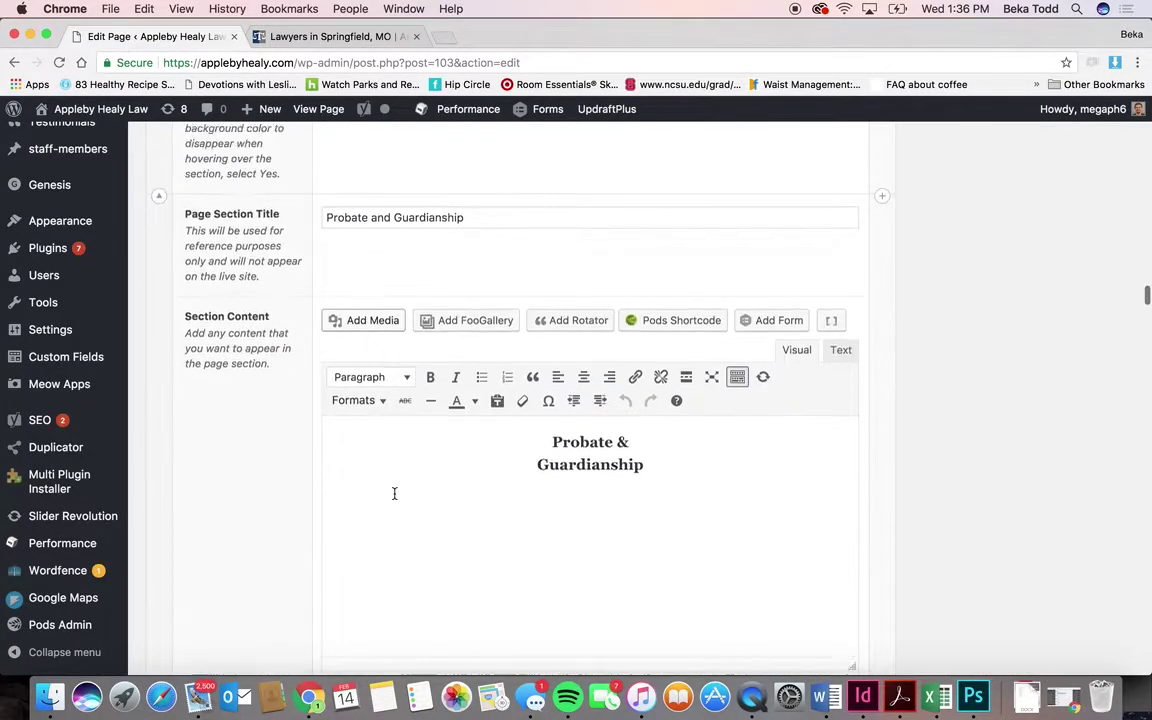
scroll(394, 499, down, 20)
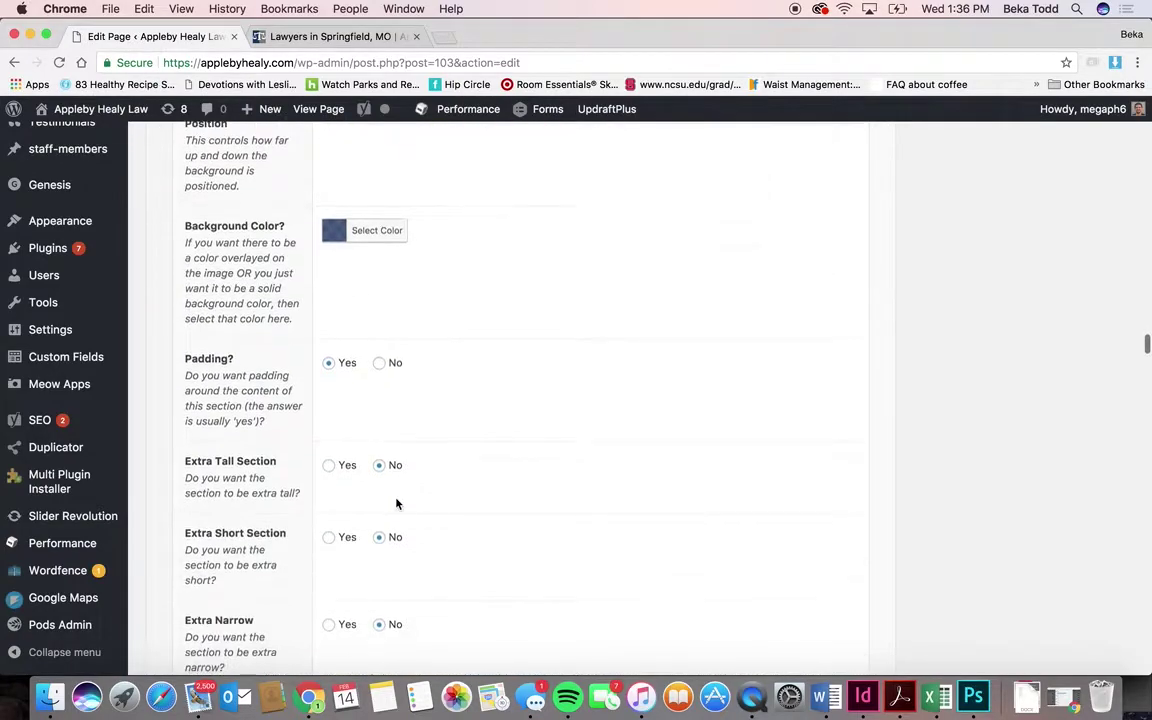
scroll(395, 498, down, 20)
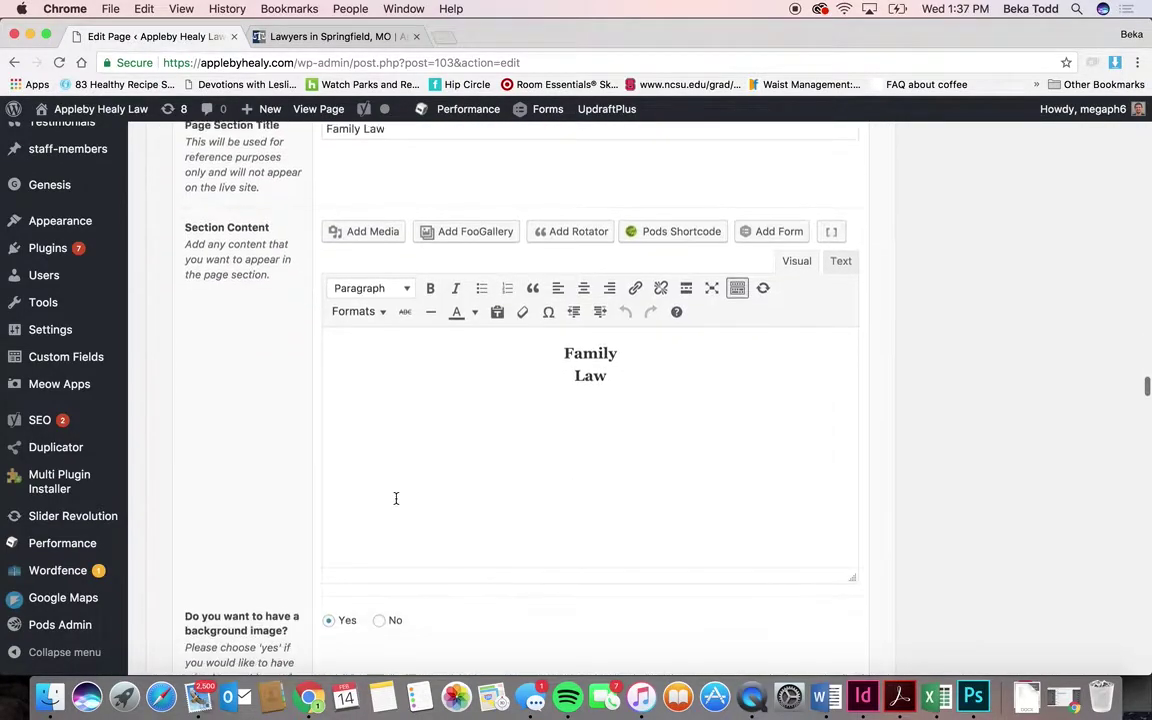
scroll(396, 503, down, 15)
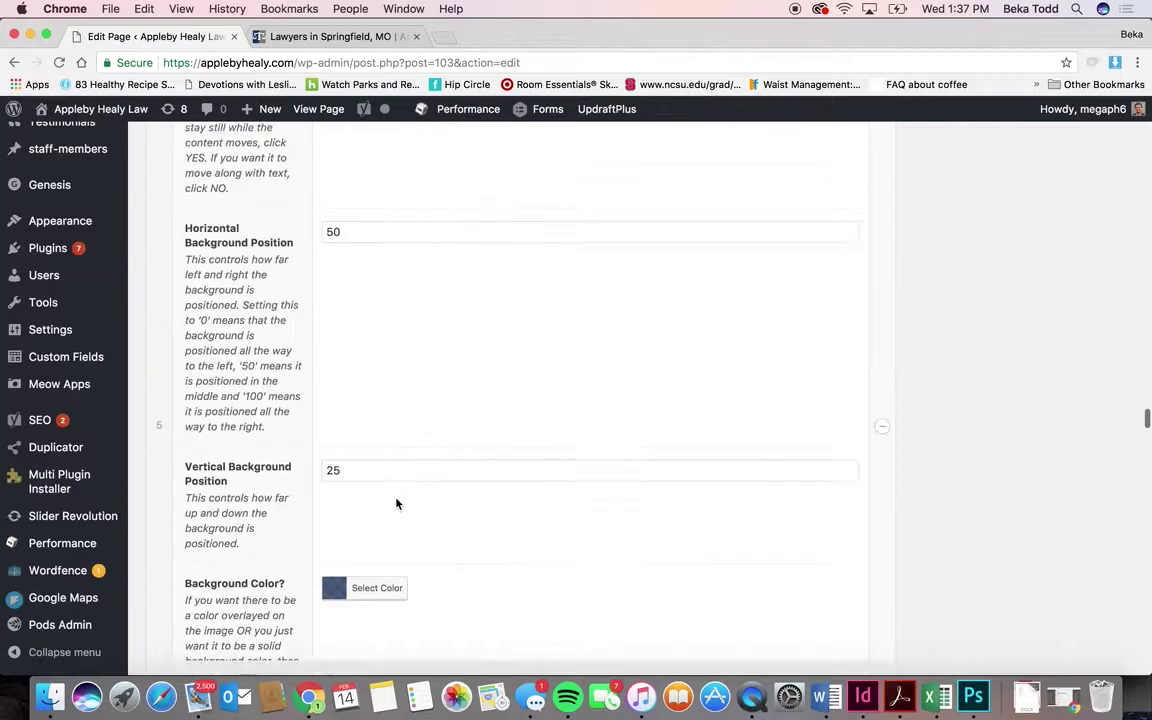
scroll(396, 503, down, 10)
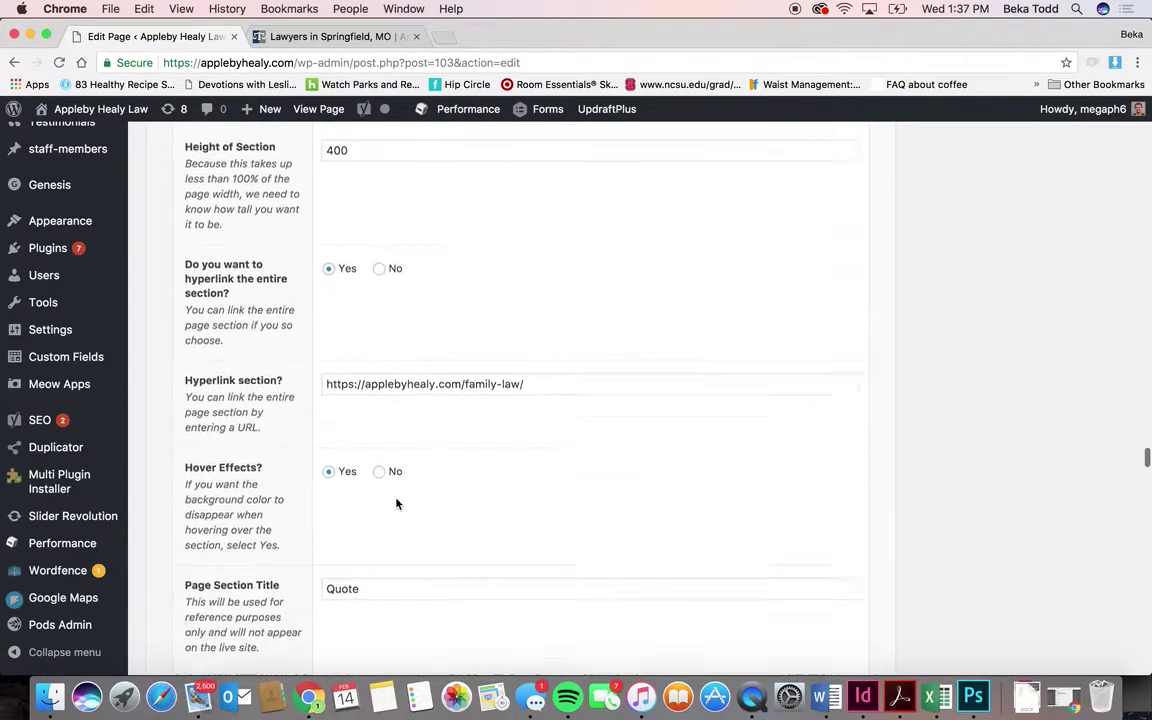
- Find the Quote section's testimonial rotator shortcode and view the matching quote on the live homepage
scroll(395, 498, down, 1)
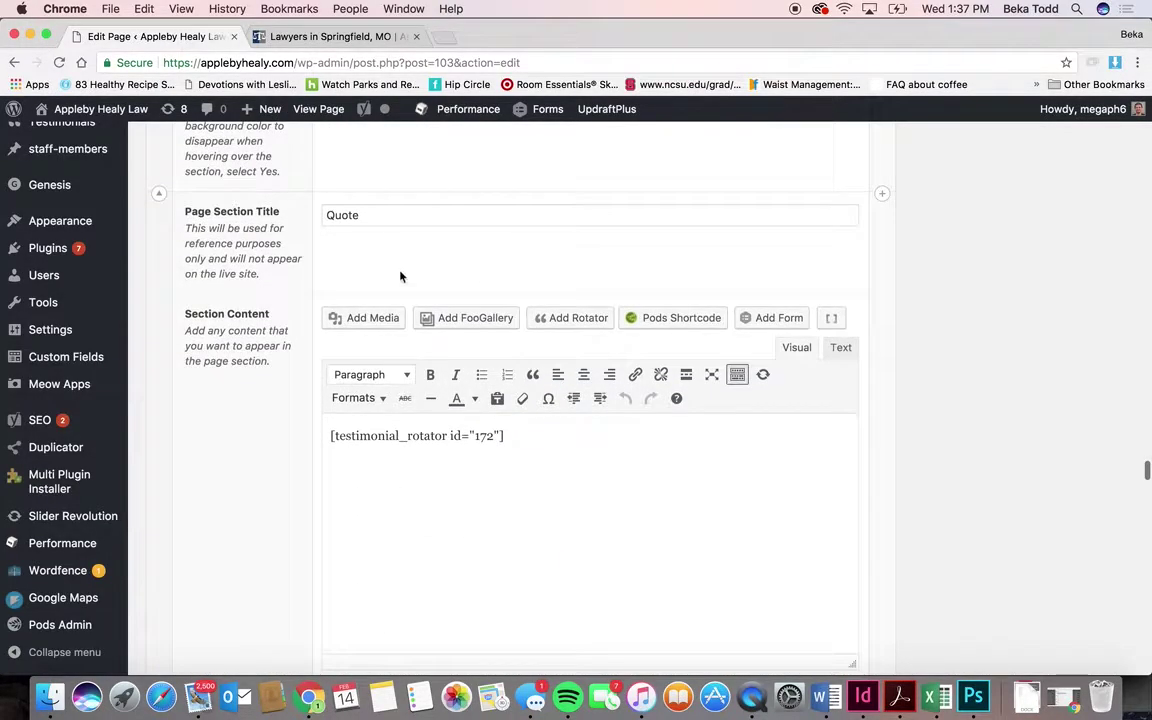
click(334, 36)
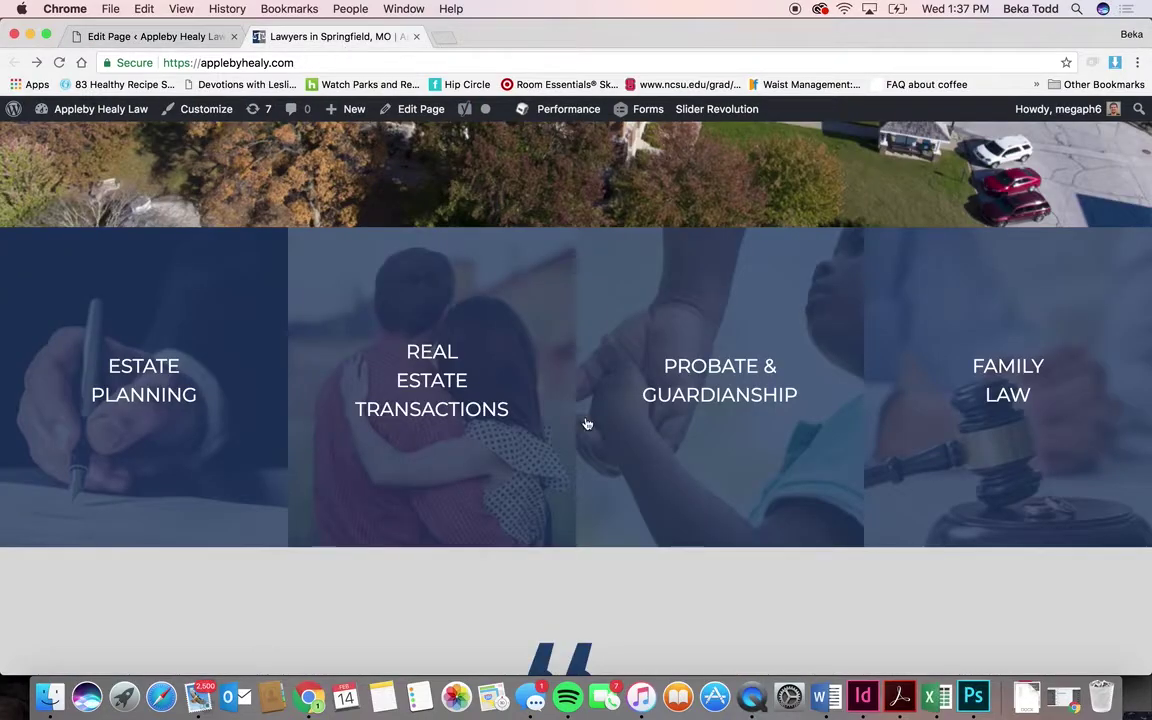
scroll(587, 424, down, 5)
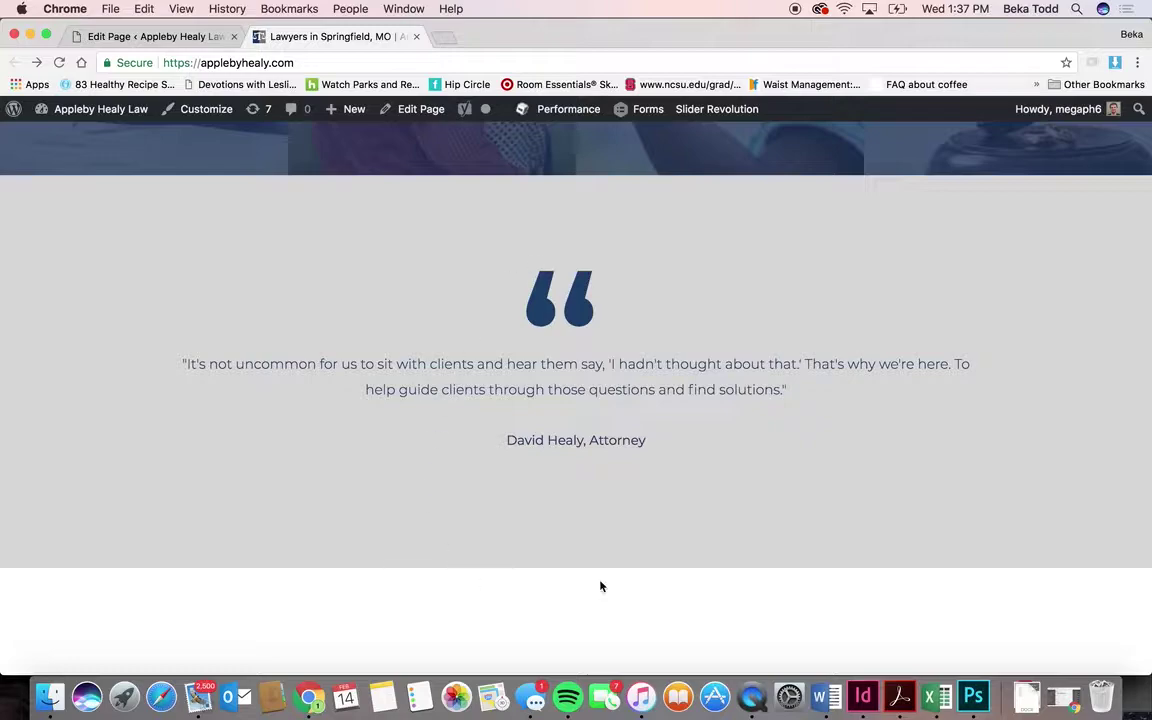
- Return to the Quote section's content in the page editor and compare its shortcode with the live quote once more
click(161, 37)
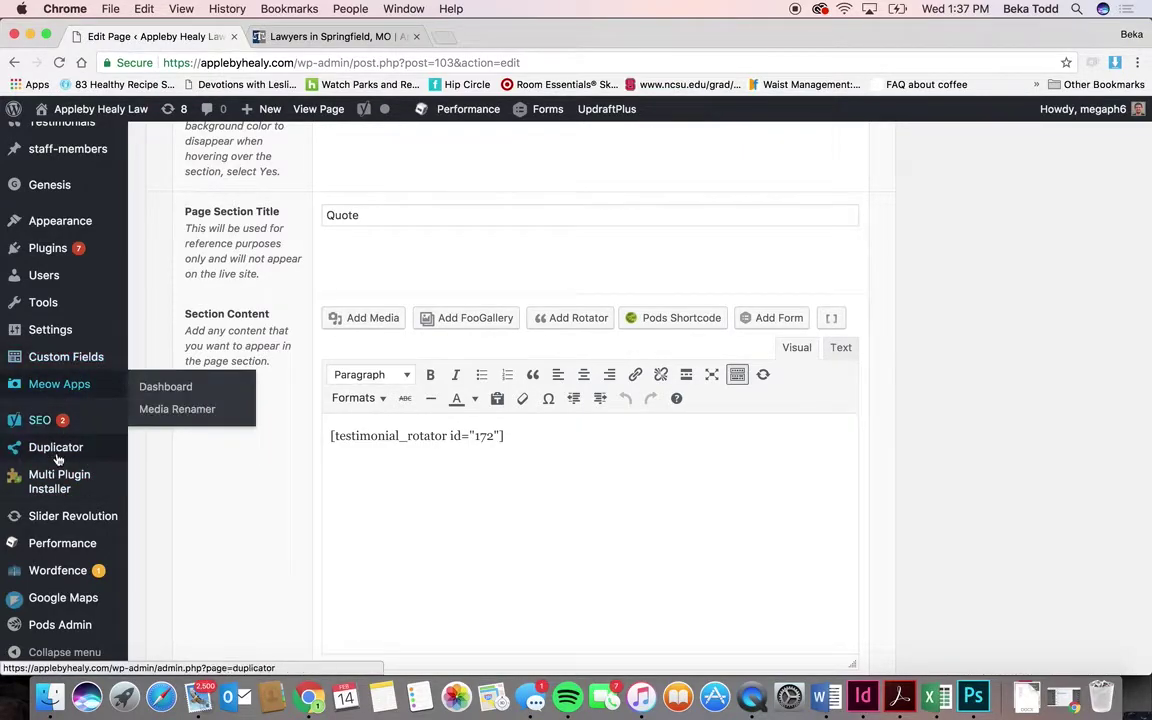
scroll(57, 458, down, 2)
scroll(57, 455, up, 4)
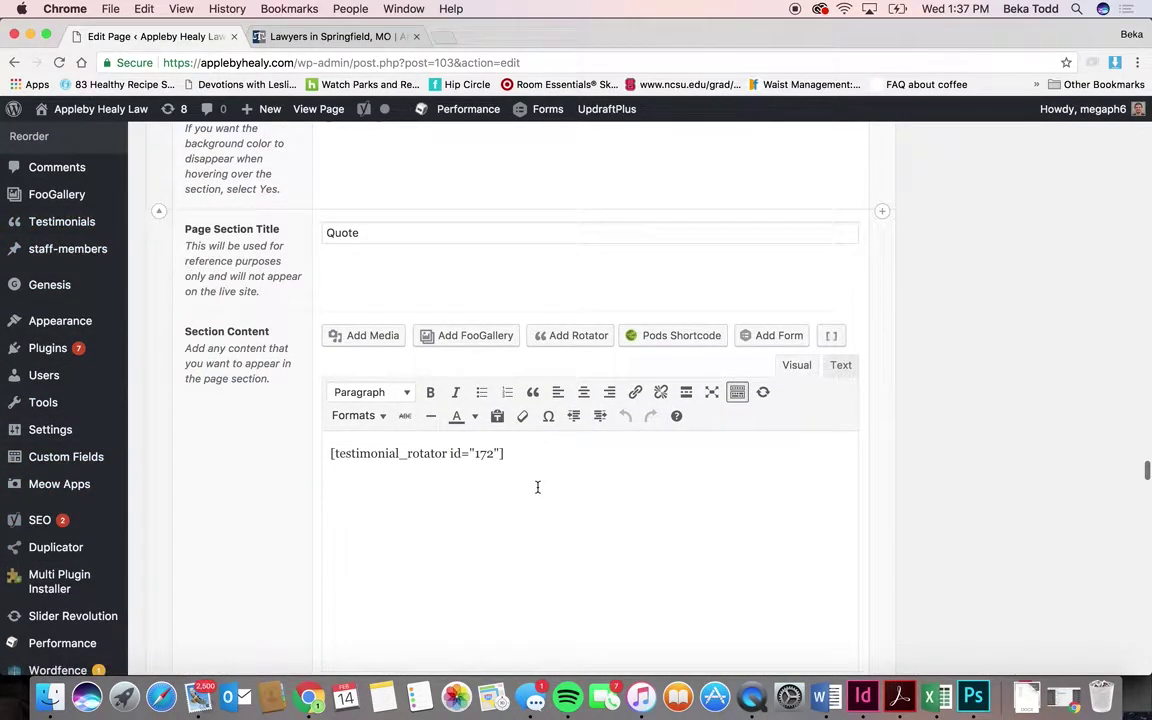
scroll(537, 487, down, 1)
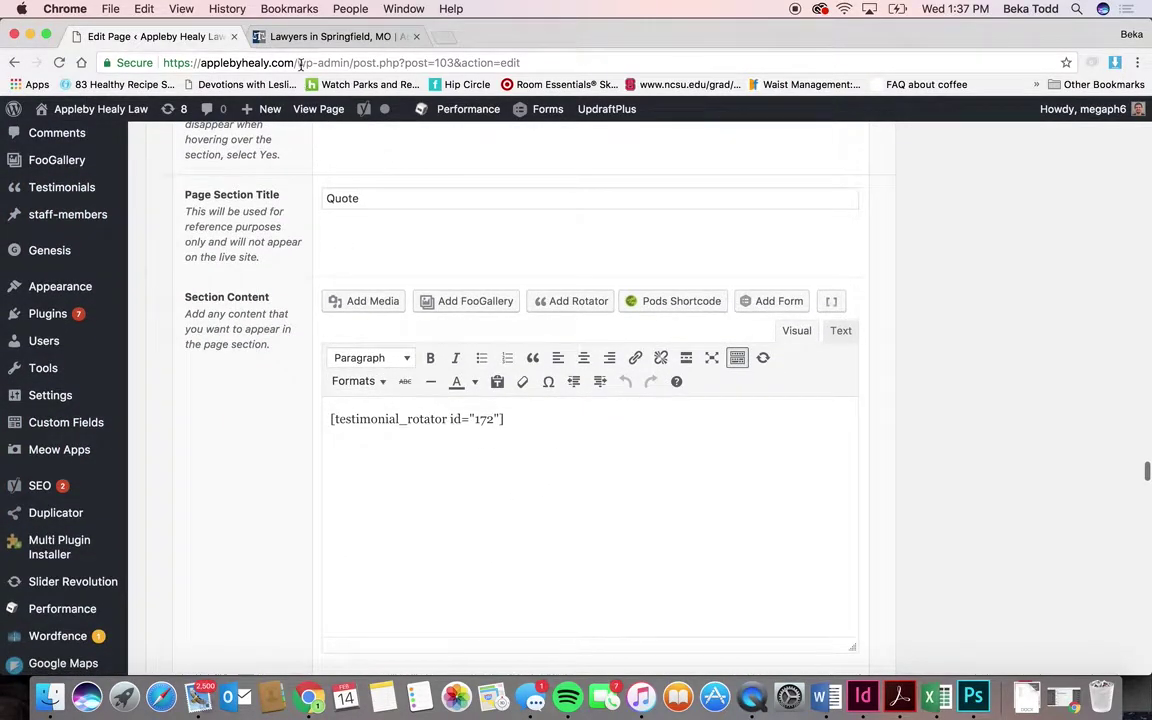
click(274, 36)
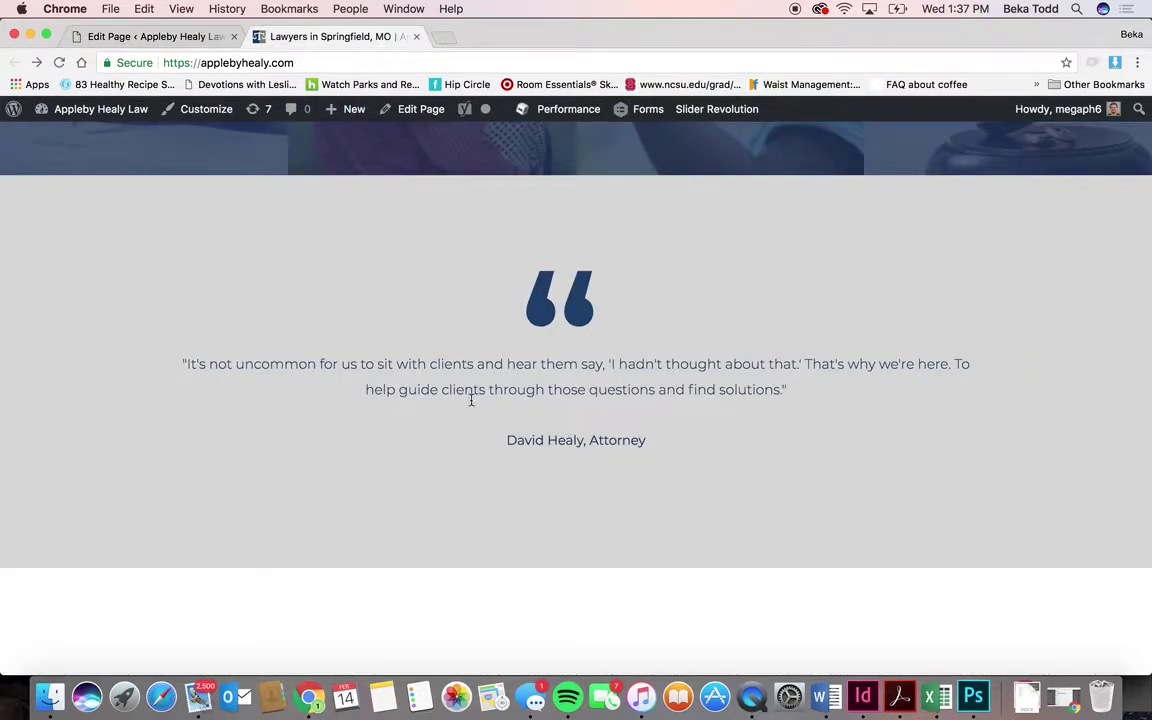
- Open the Quote section's background color picker in the page editor, highlight the hex code, and close the picker
click(165, 36)
scroll(442, 391, down, 10)
scroll(442, 399, down, 10)
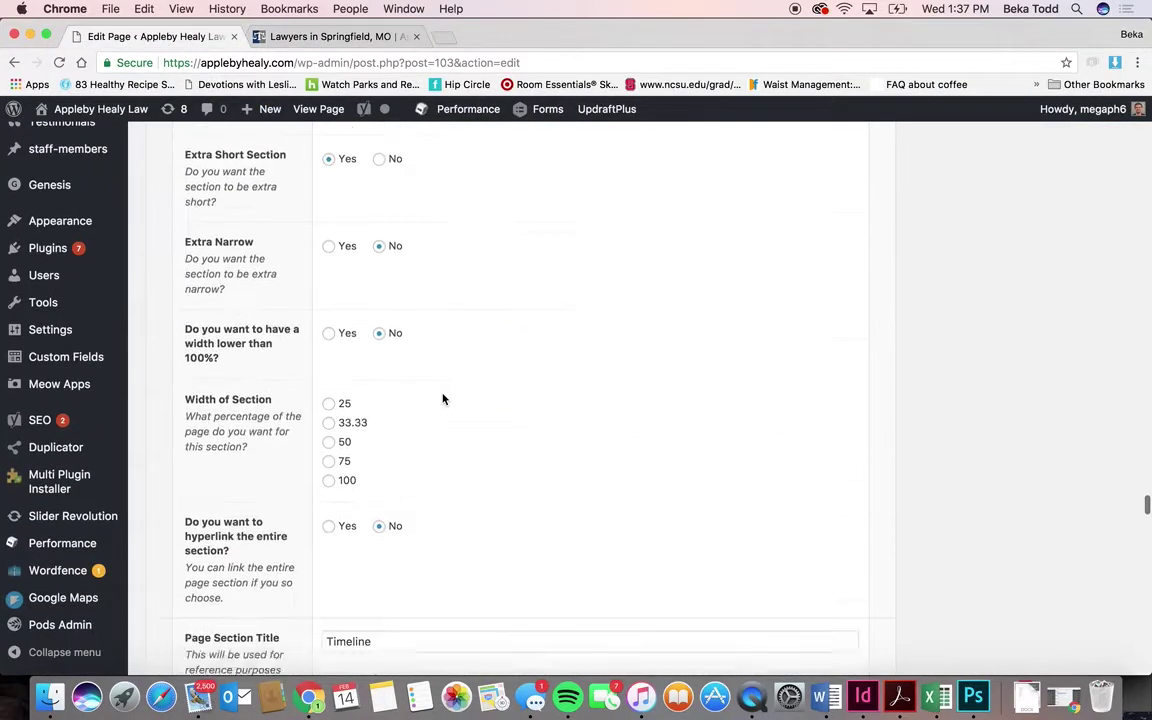
scroll(443, 399, up, 10)
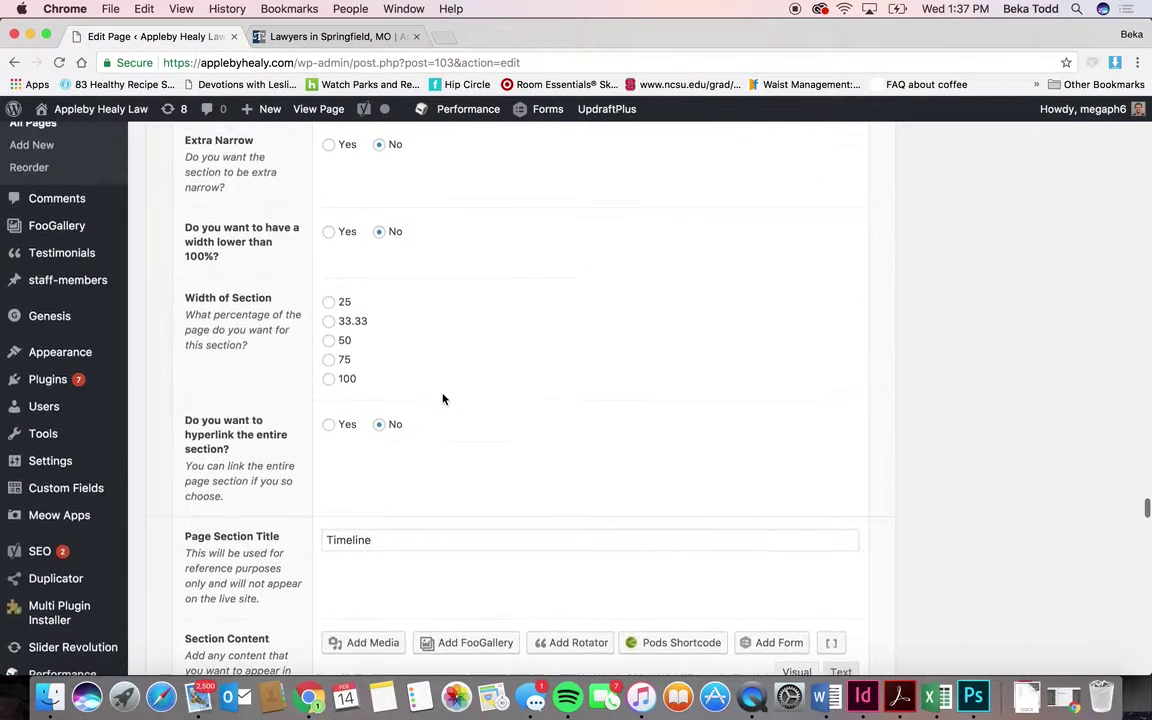
click(390, 446)
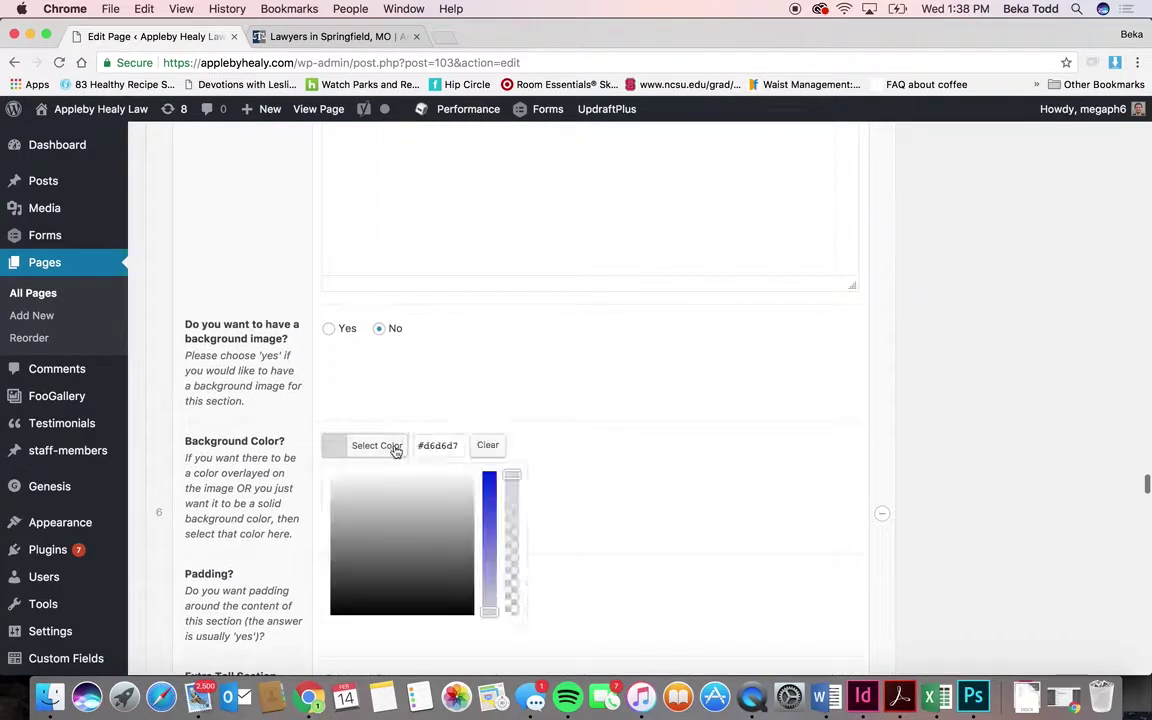
drag(457, 449, 413, 455)
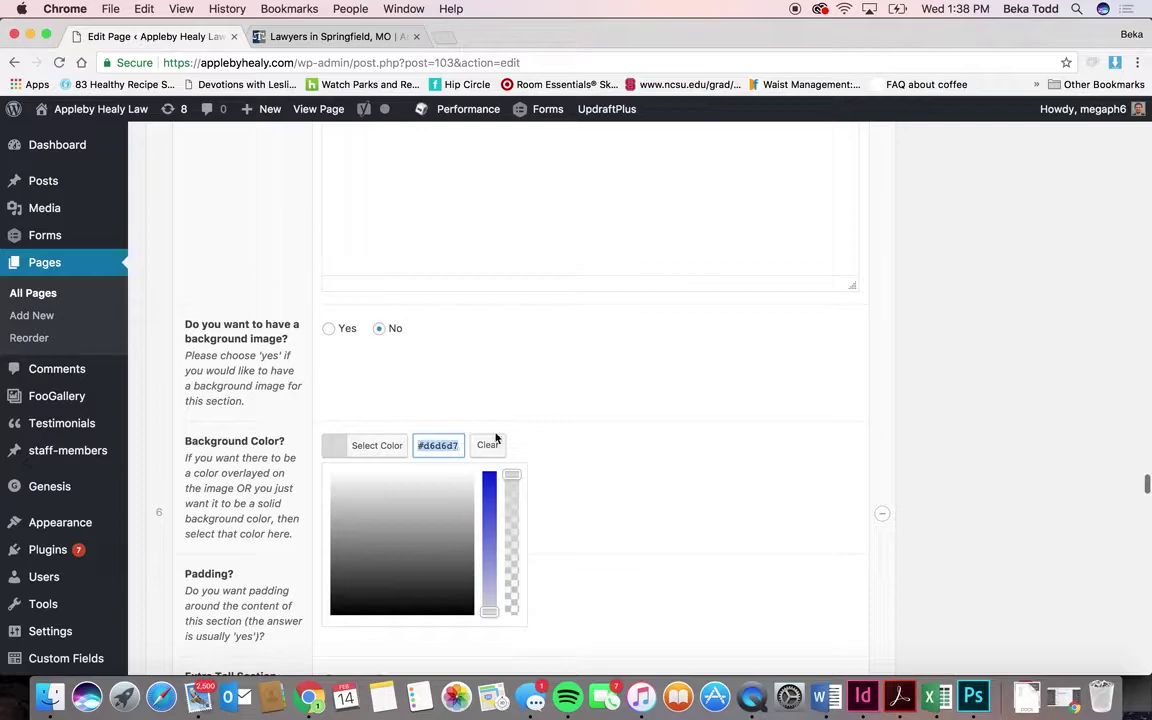
click(630, 483)
- Examine the Timeline section's content and compare it with the matching text and More button on the live homepage
scroll(630, 483, down, 10)
scroll(630, 483, down, 5)
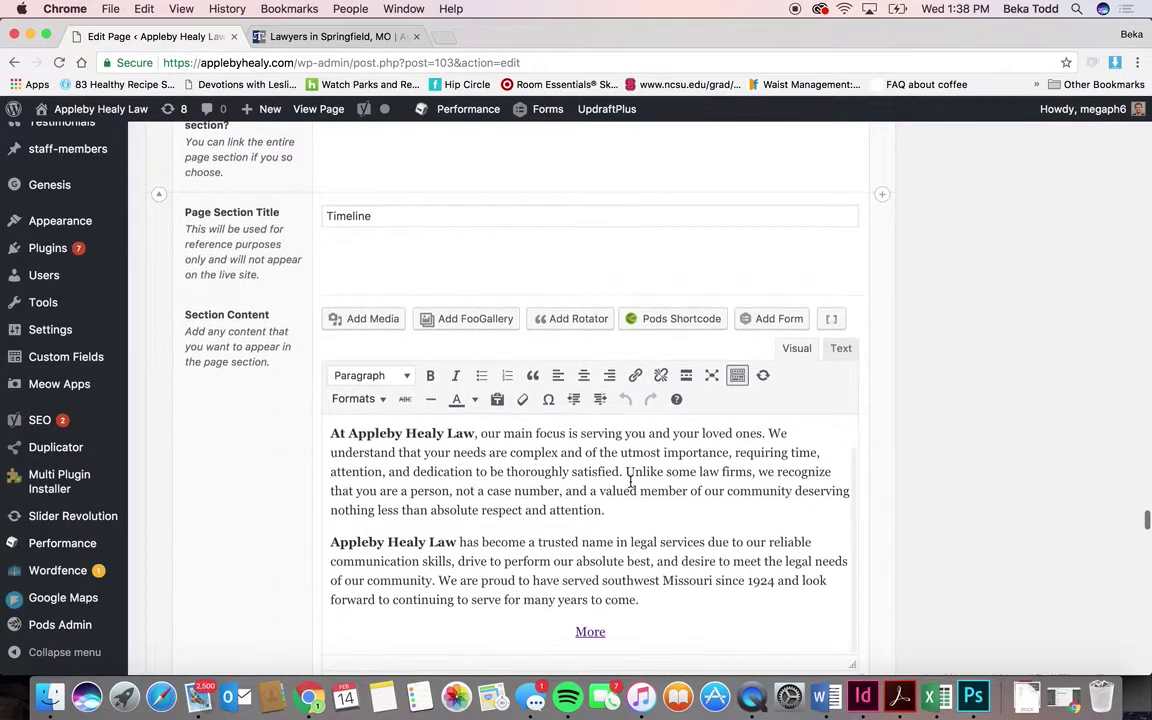
scroll(630, 483, down, 2)
click(336, 37)
scroll(540, 348, down, 5)
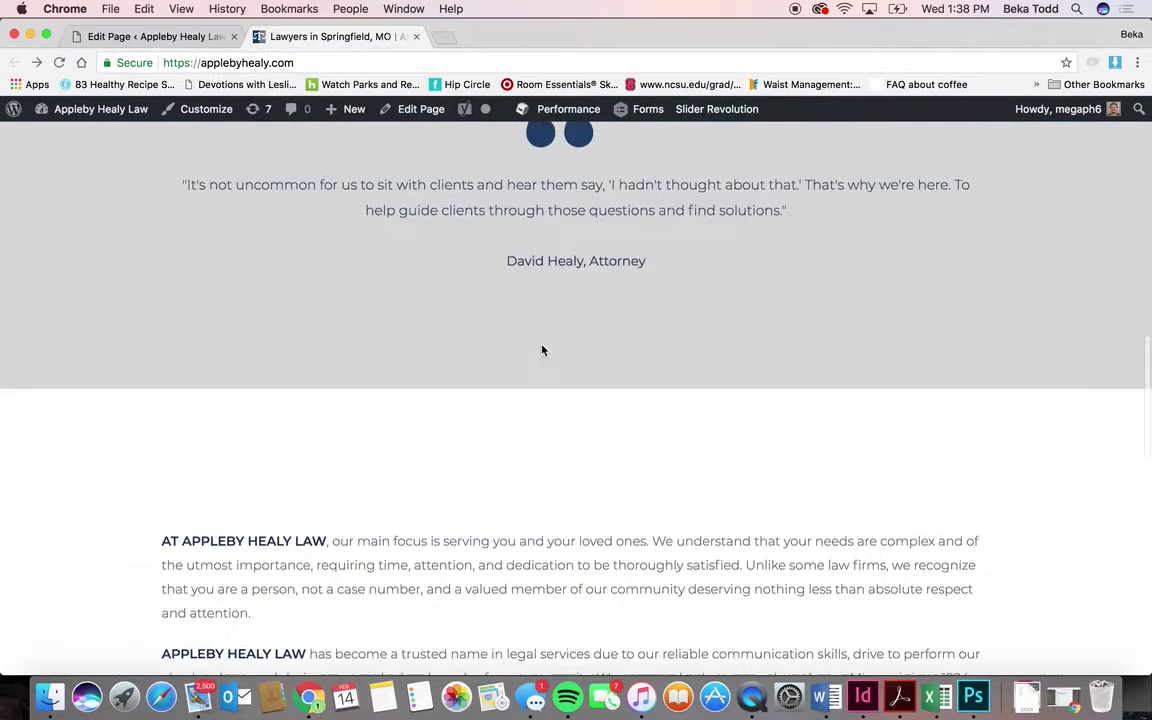
scroll(541, 346, down, 1)
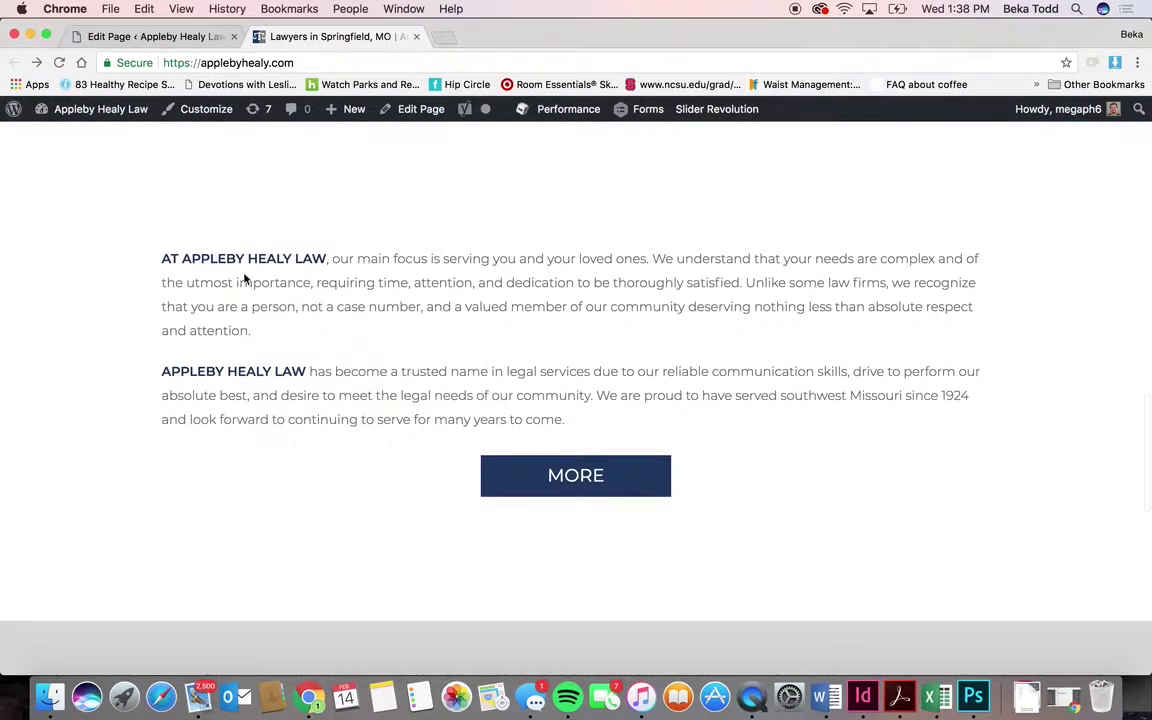
- Compare the Timeline section's More link with the live button, select the link in the editor, and open its format styles
click(155, 37)
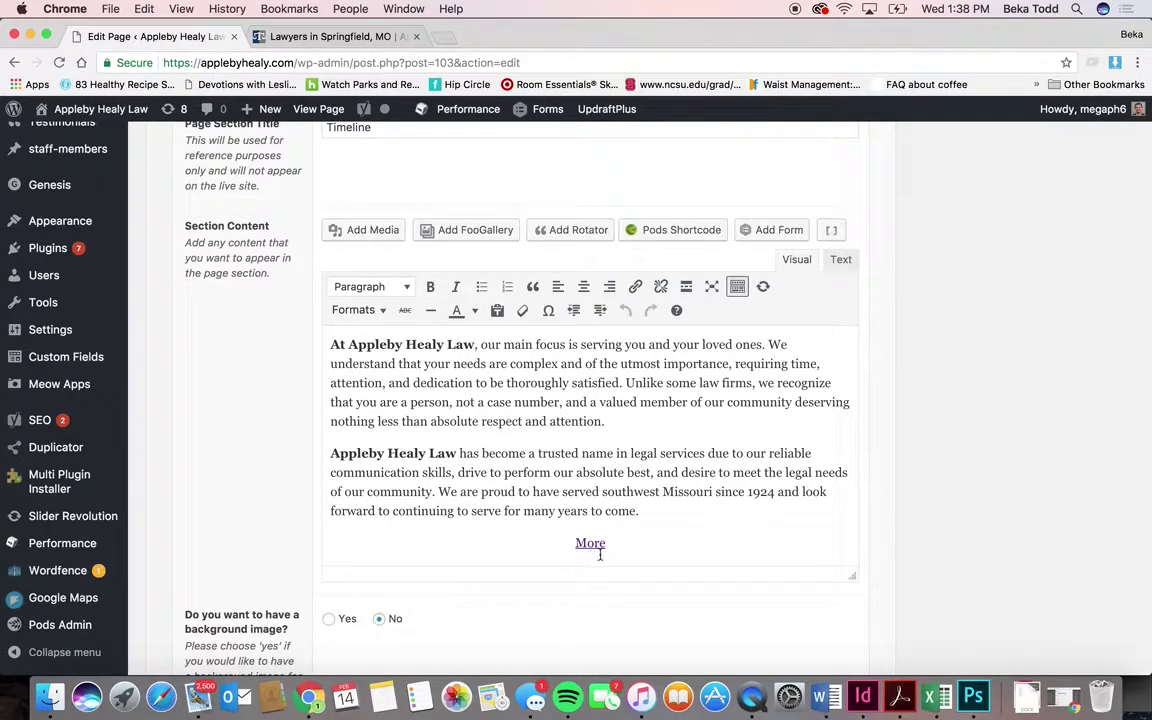
click(325, 36)
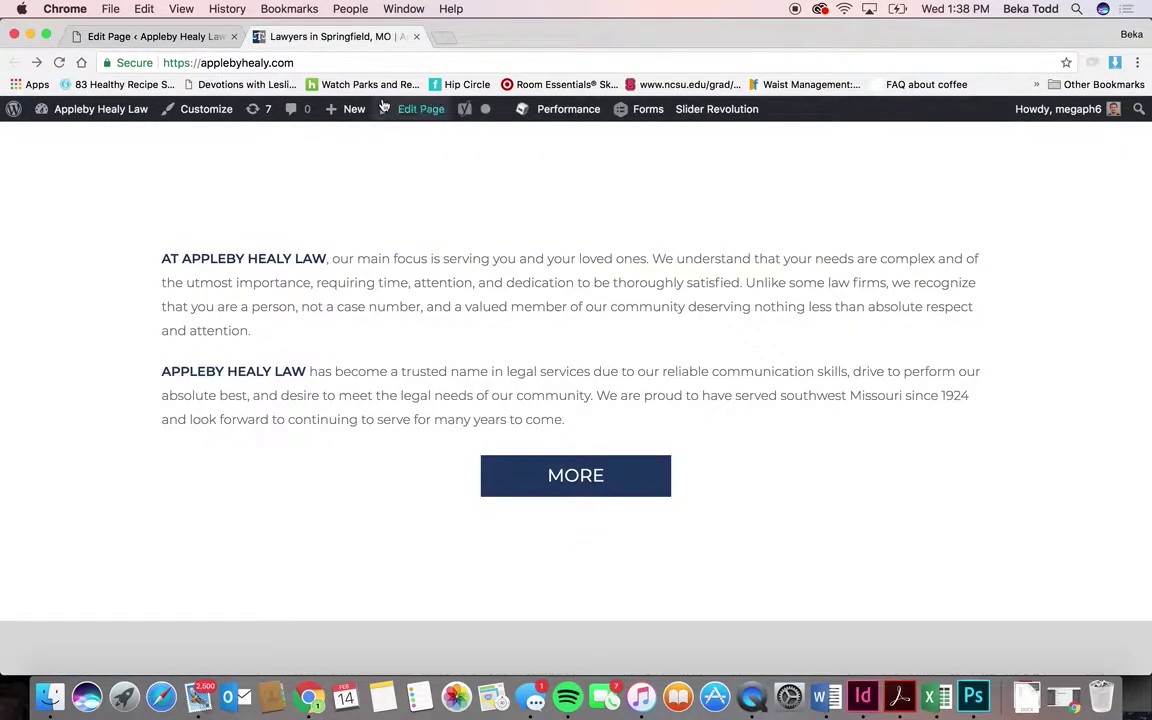
click(164, 36)
click(591, 549)
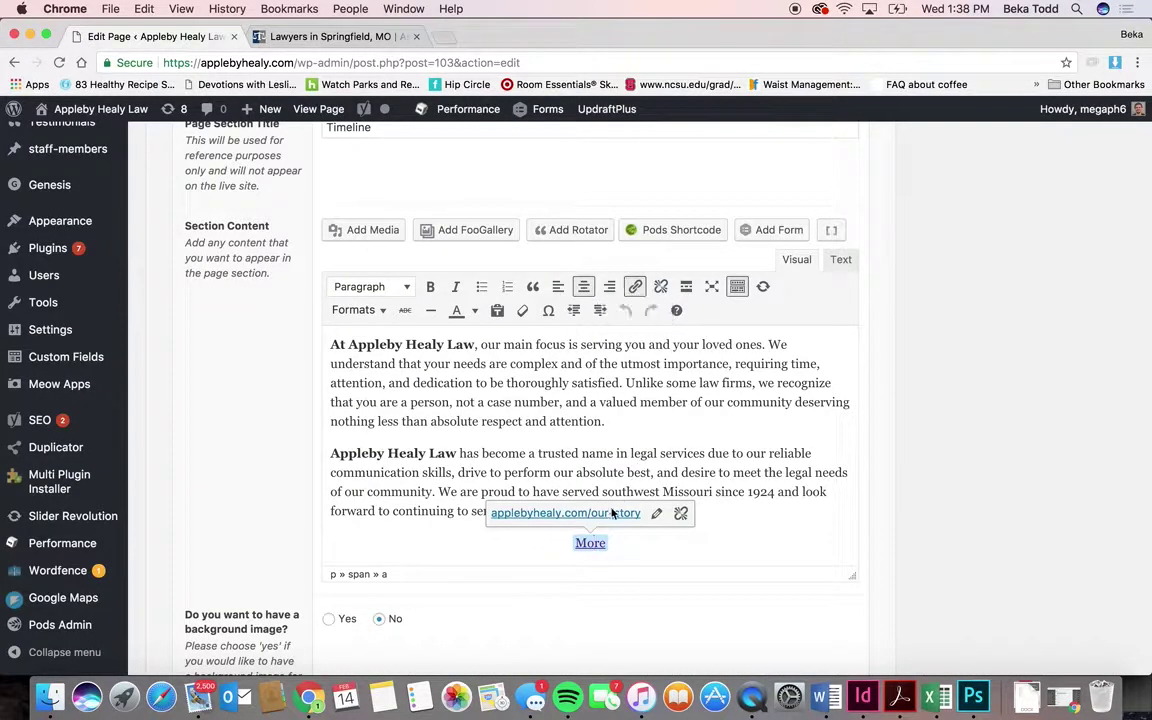
click(358, 311)
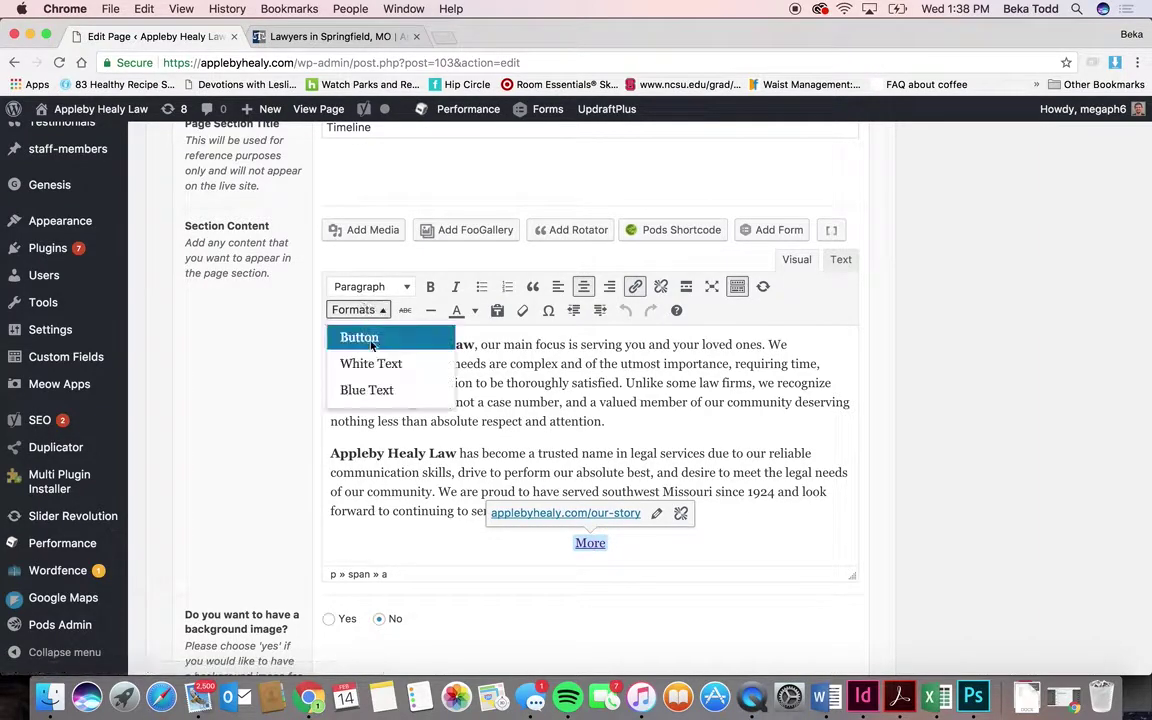
- Highlight part of the first Timeline paragraph, view the text formats available for it, and clear the selection
click(554, 415)
drag(554, 415, 430, 402)
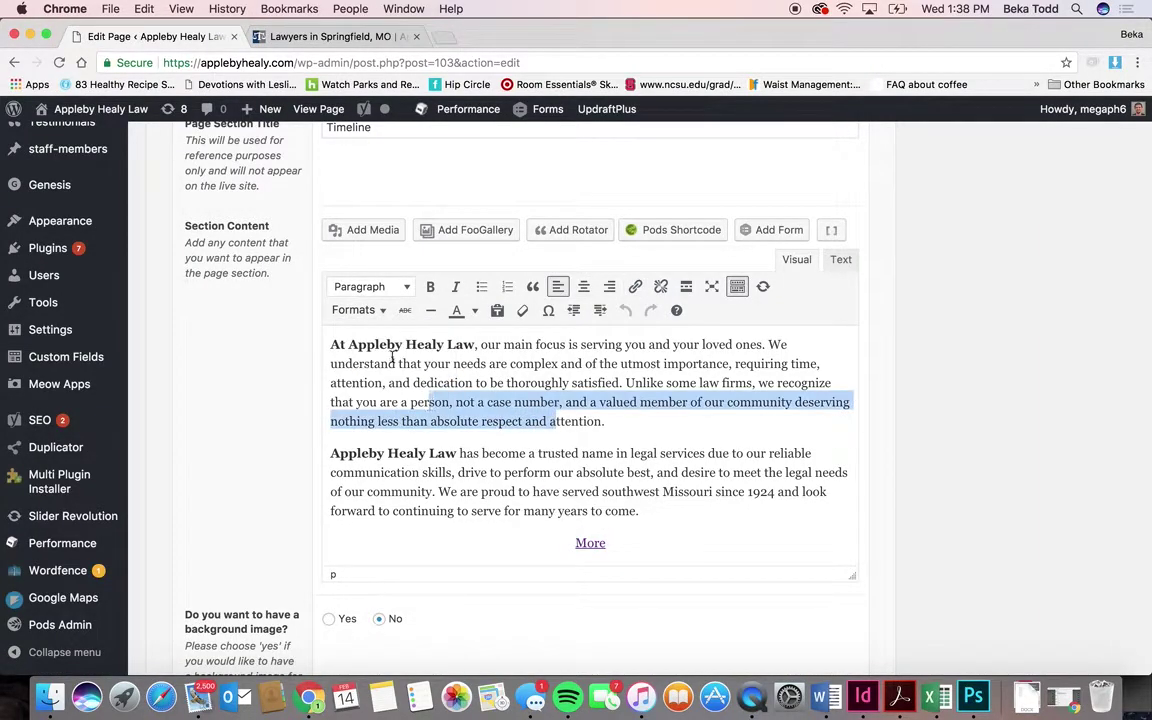
click(351, 311)
click(373, 360)
click(533, 434)
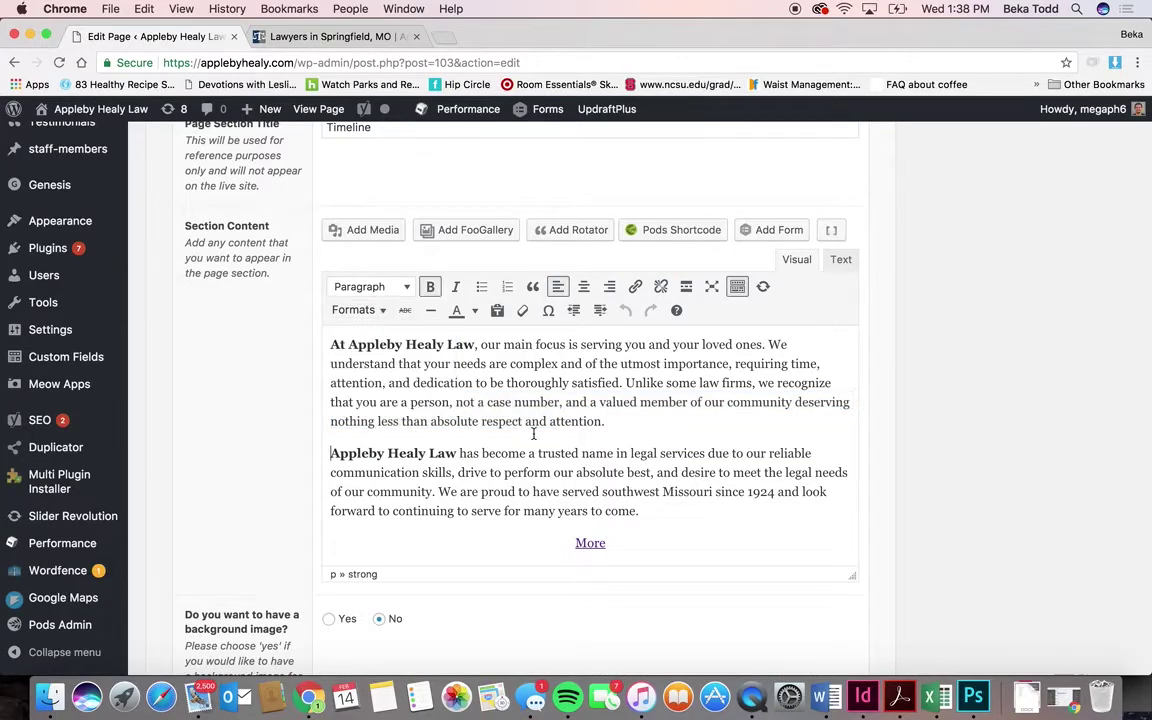
- Collapse the Real Estate Transactions section in the page editor and return to the beginning of the Homepage sections
scroll(1008, 335, up, 5)
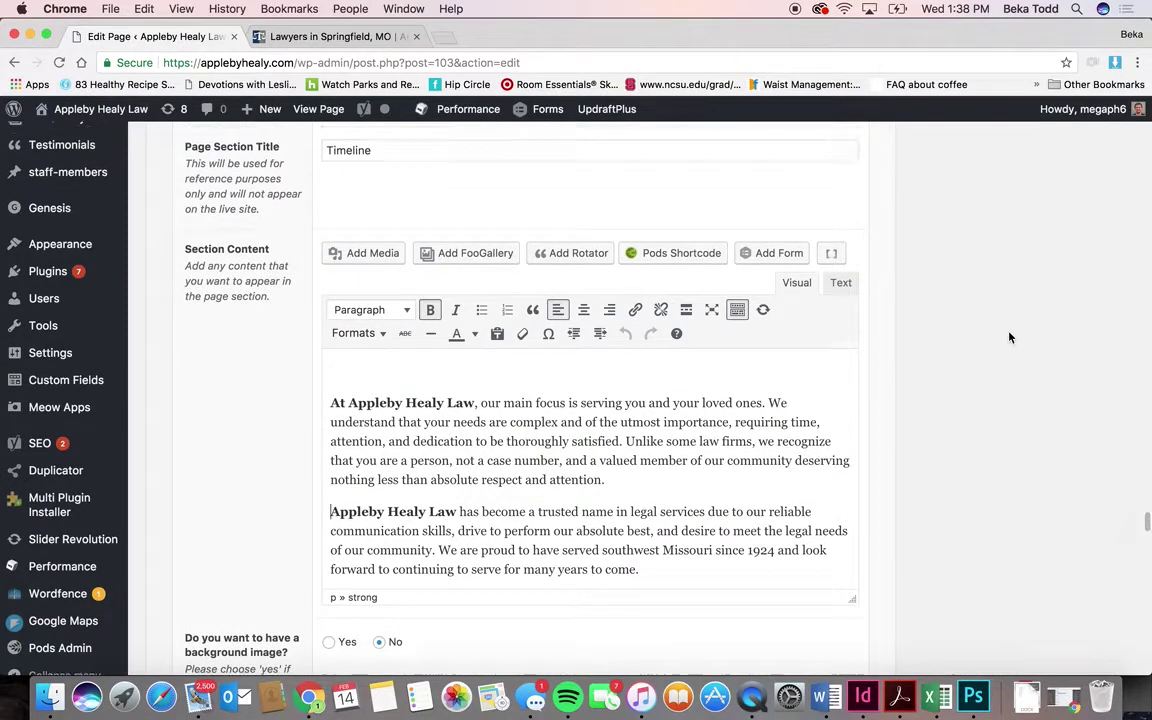
scroll(1008, 337, up, 10)
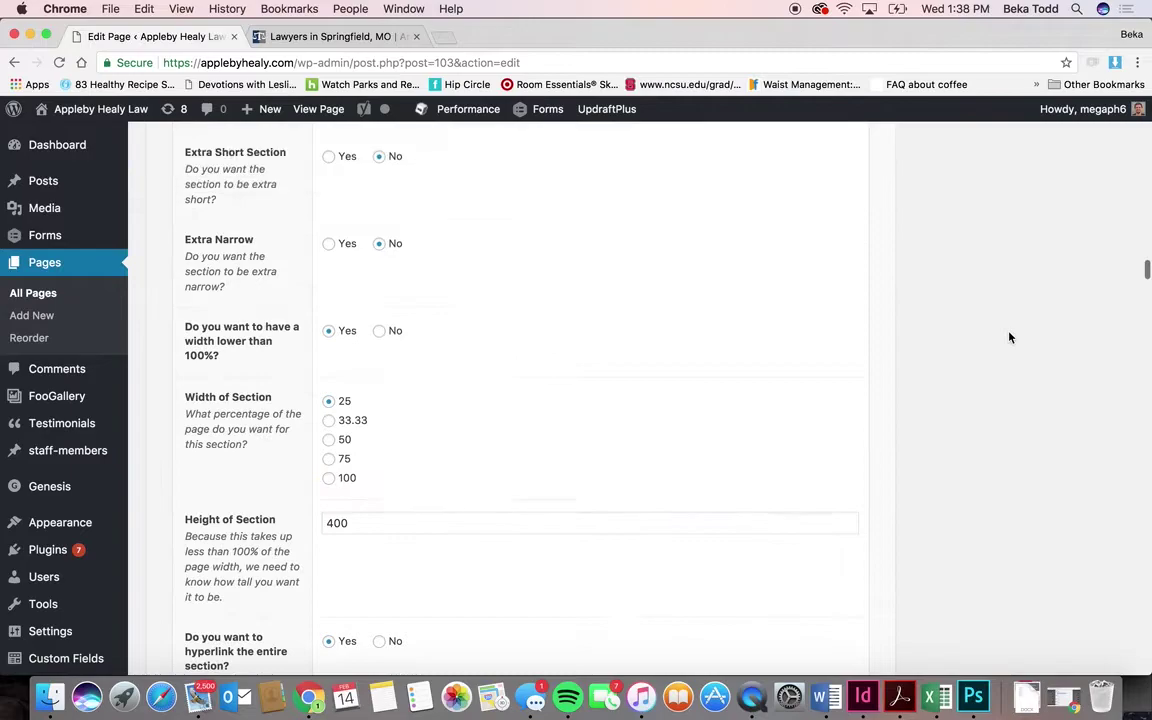
scroll(314, 366, up, 10)
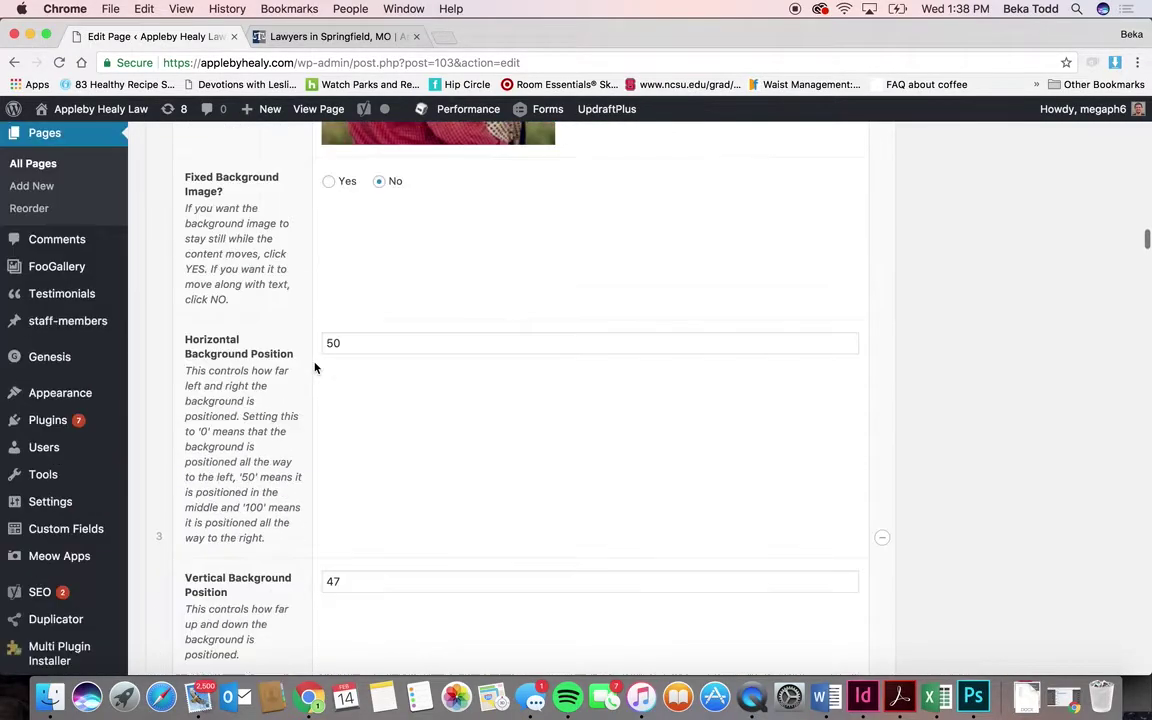
scroll(314, 366, up, 10)
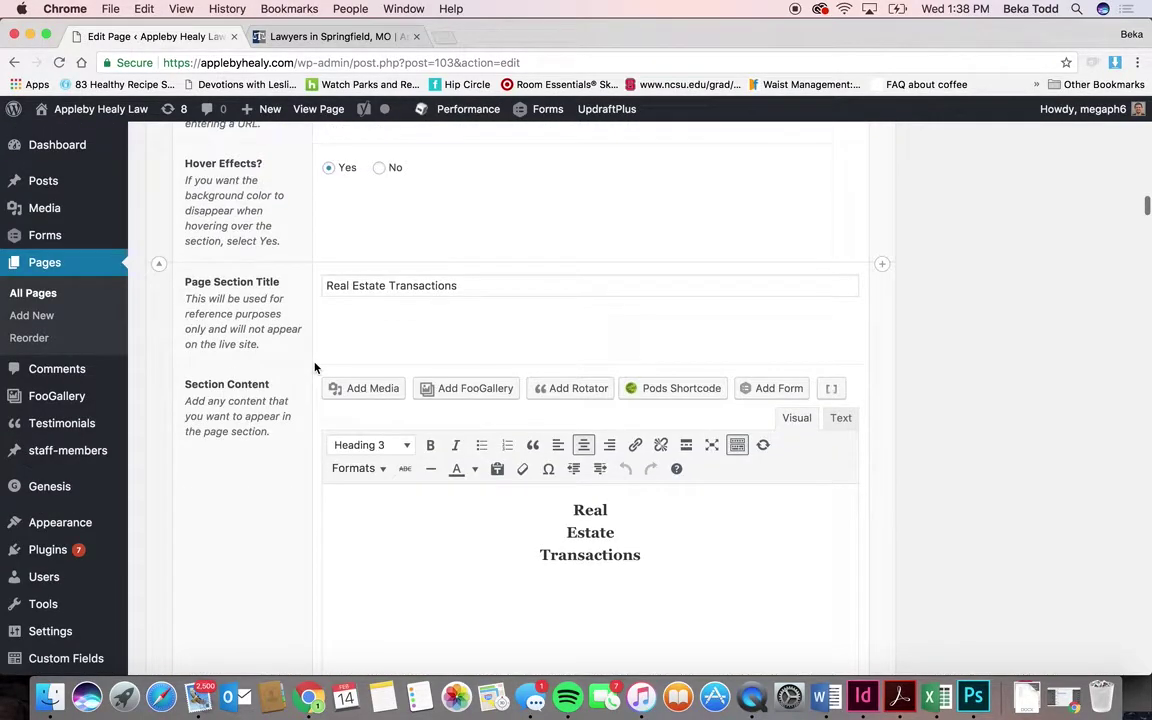
click(158, 267)
scroll(988, 328, up, 10)
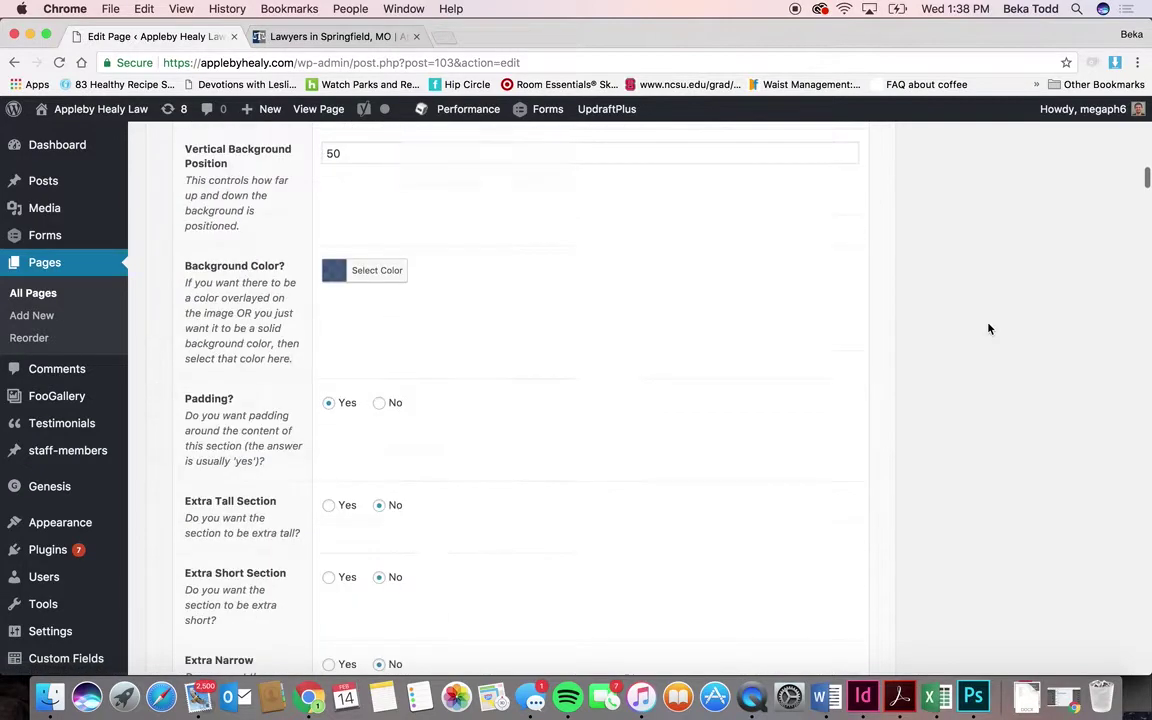
scroll(988, 328, up, 15)
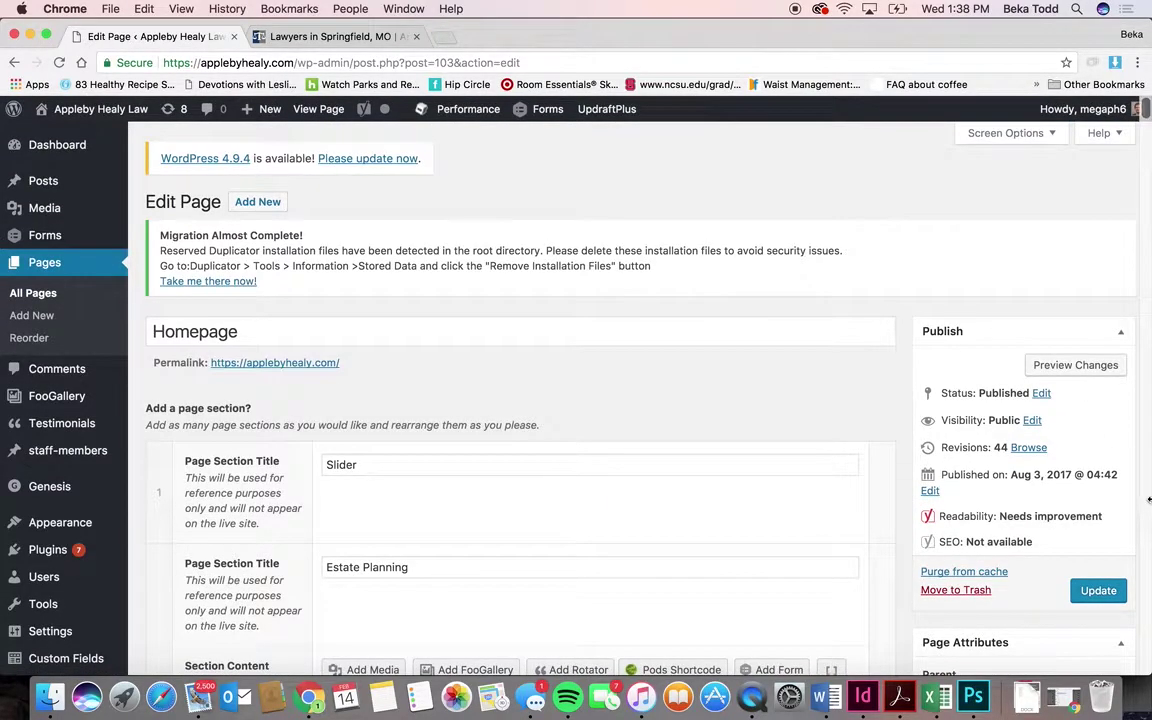
- Find the Organization Rotator section in the page editor and view the matching organization logos on the live homepage
scroll(786, 596, down, 20)
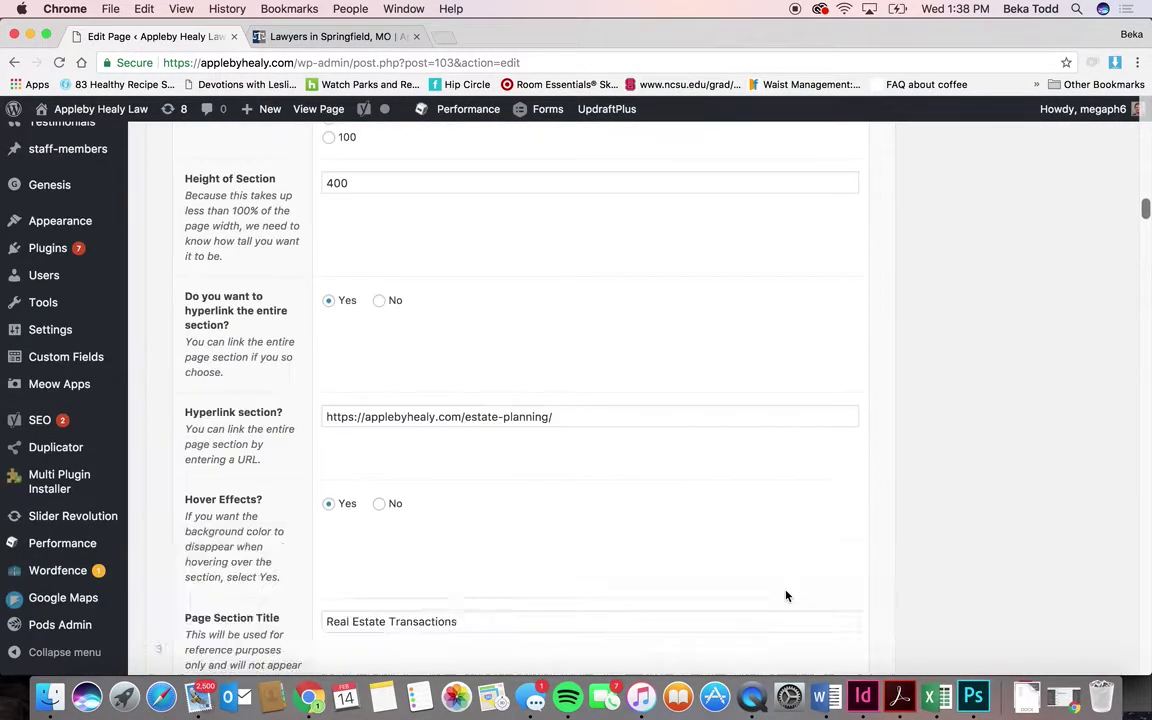
scroll(786, 596, down, 20)
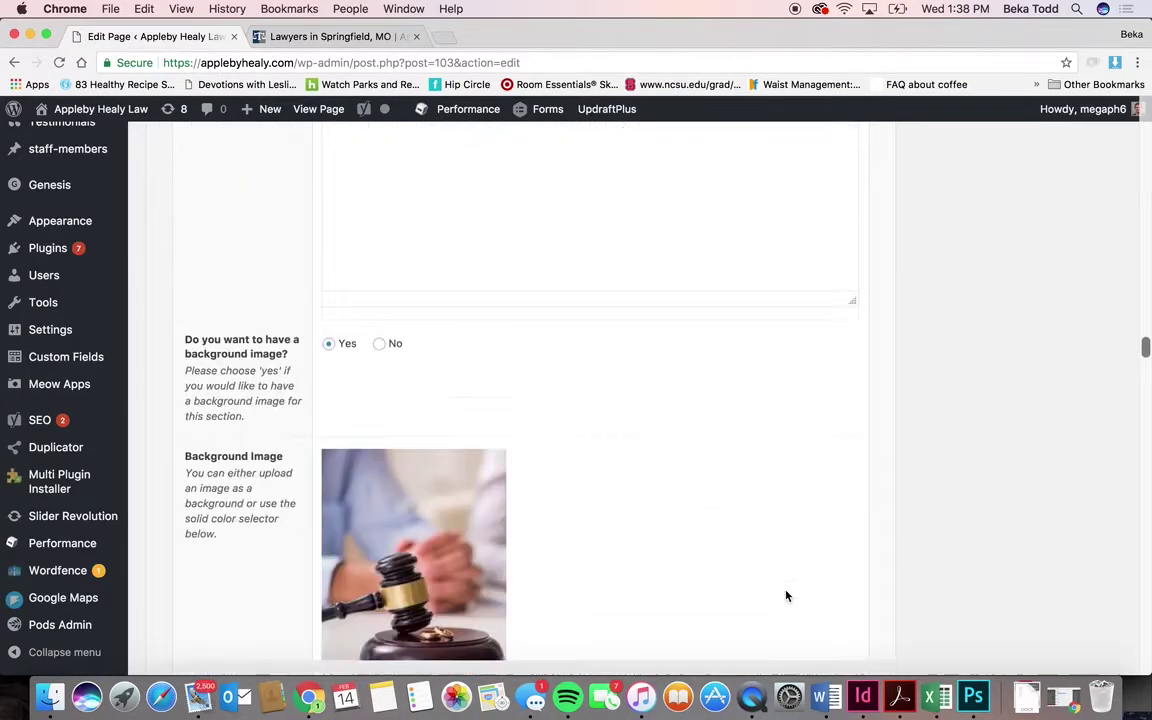
scroll(786, 596, down, 20)
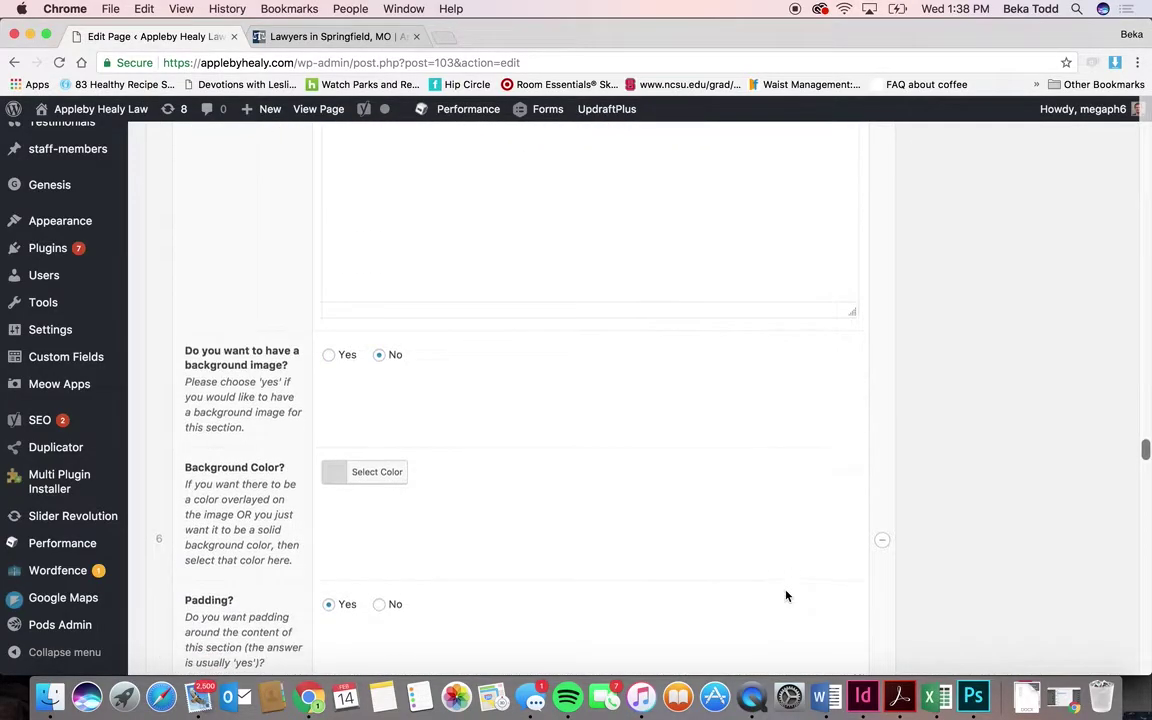
scroll(786, 596, down, 20)
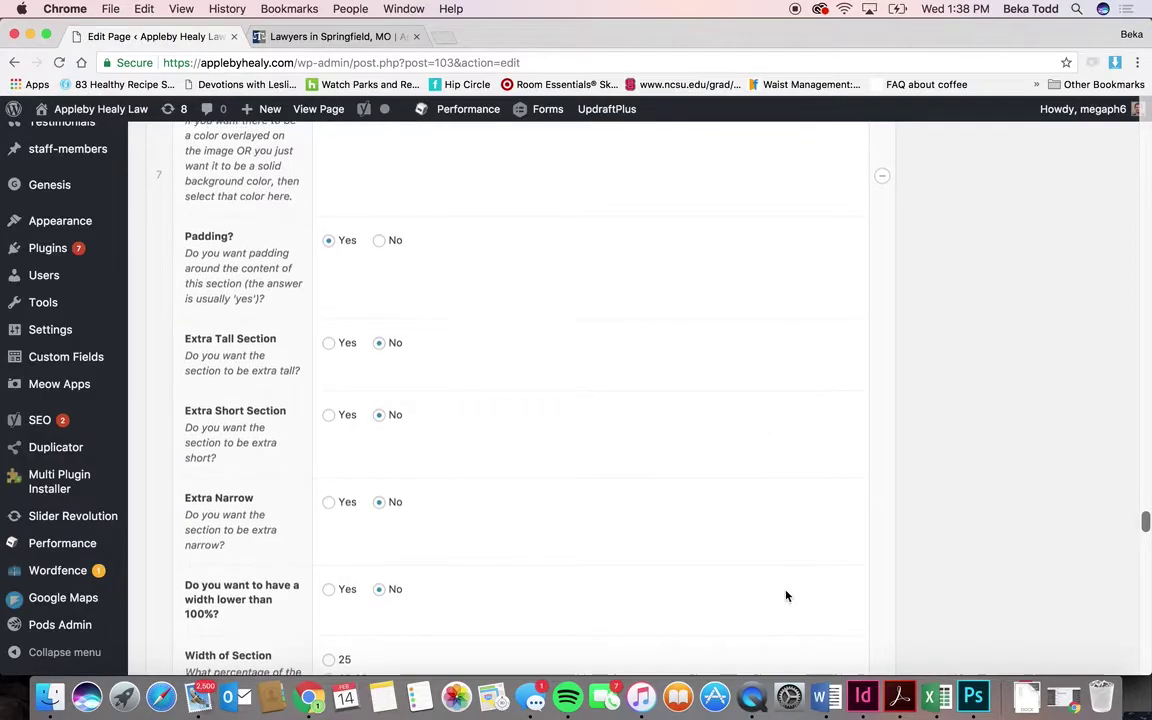
scroll(786, 596, down, 5)
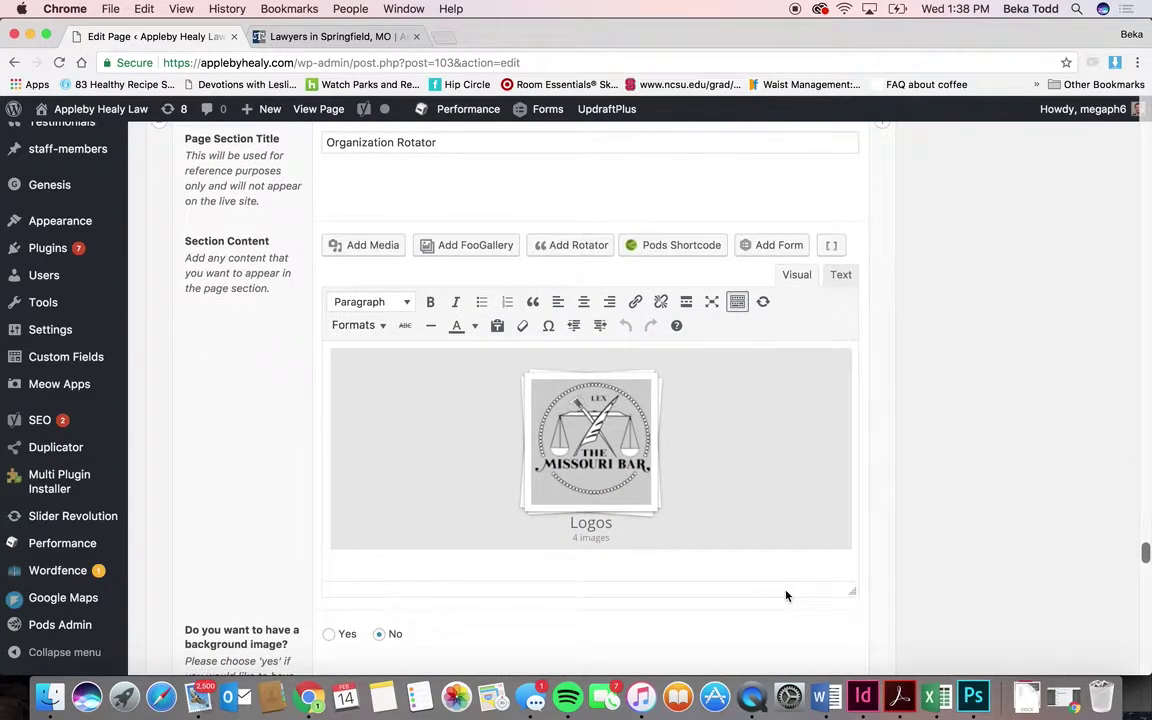
click(363, 37)
scroll(394, 457, down, 5)
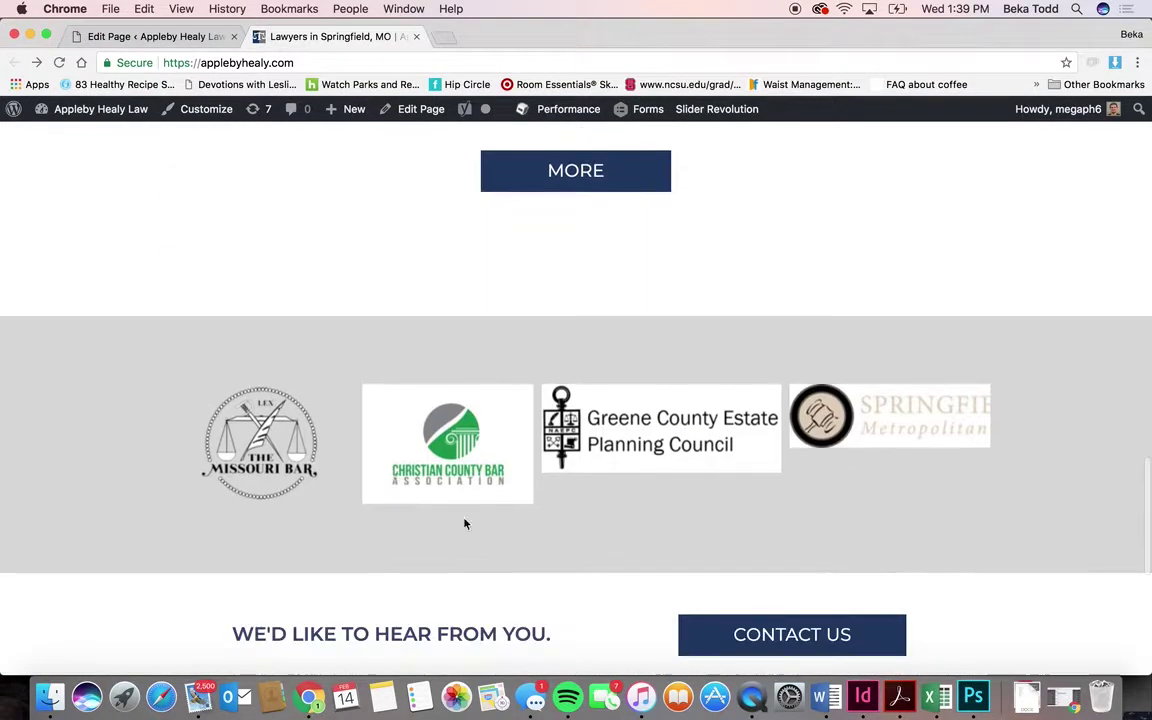
scroll(530, 532, down, 1)
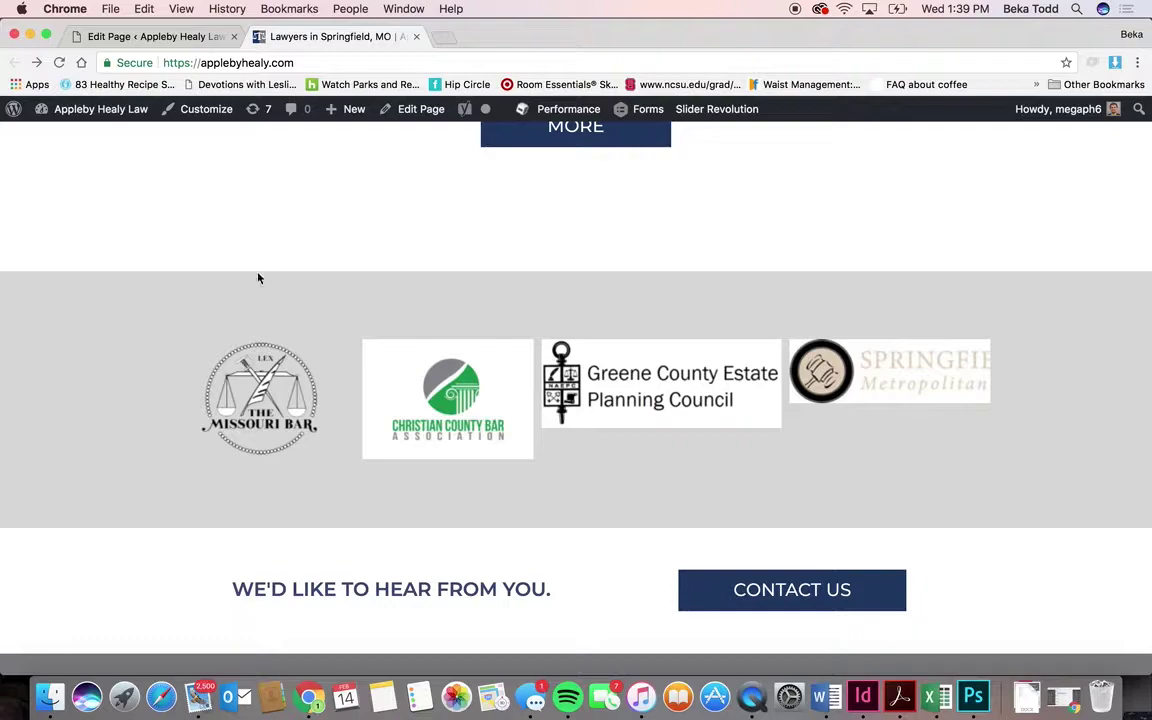
- View the Organization Rotator's content as its FooGallery shortcode in the page editor, and restore the visual view
key(ctrl+shift+Tab)
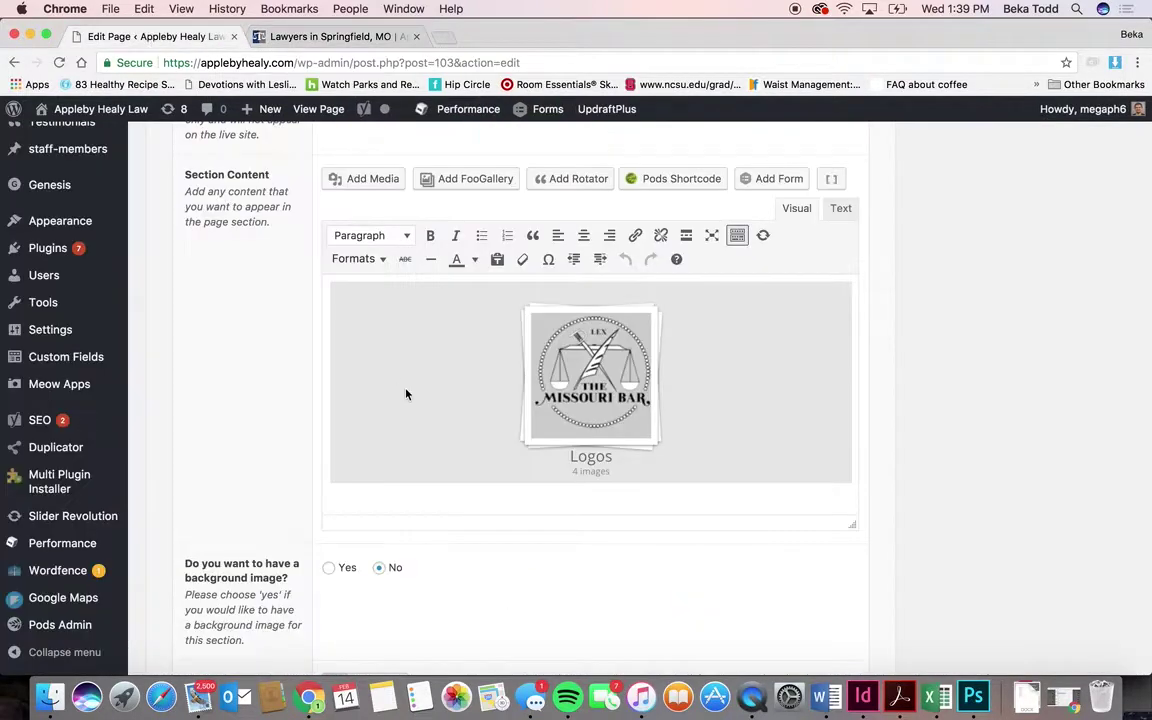
click(839, 210)
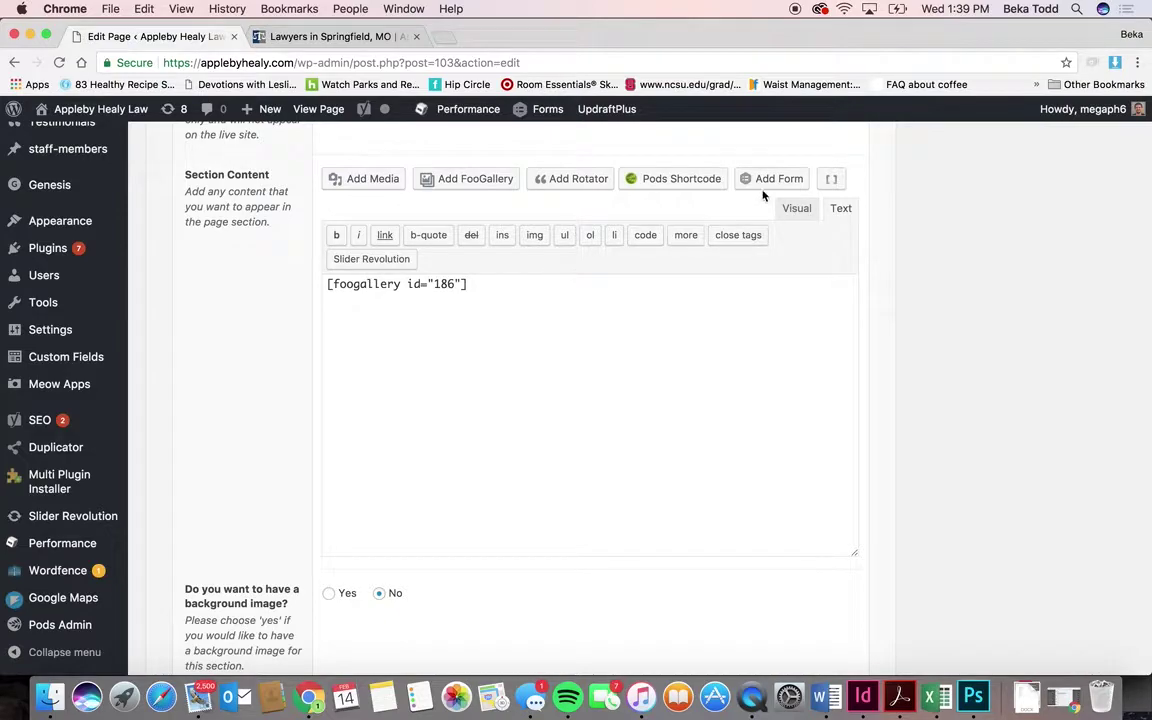
click(796, 210)
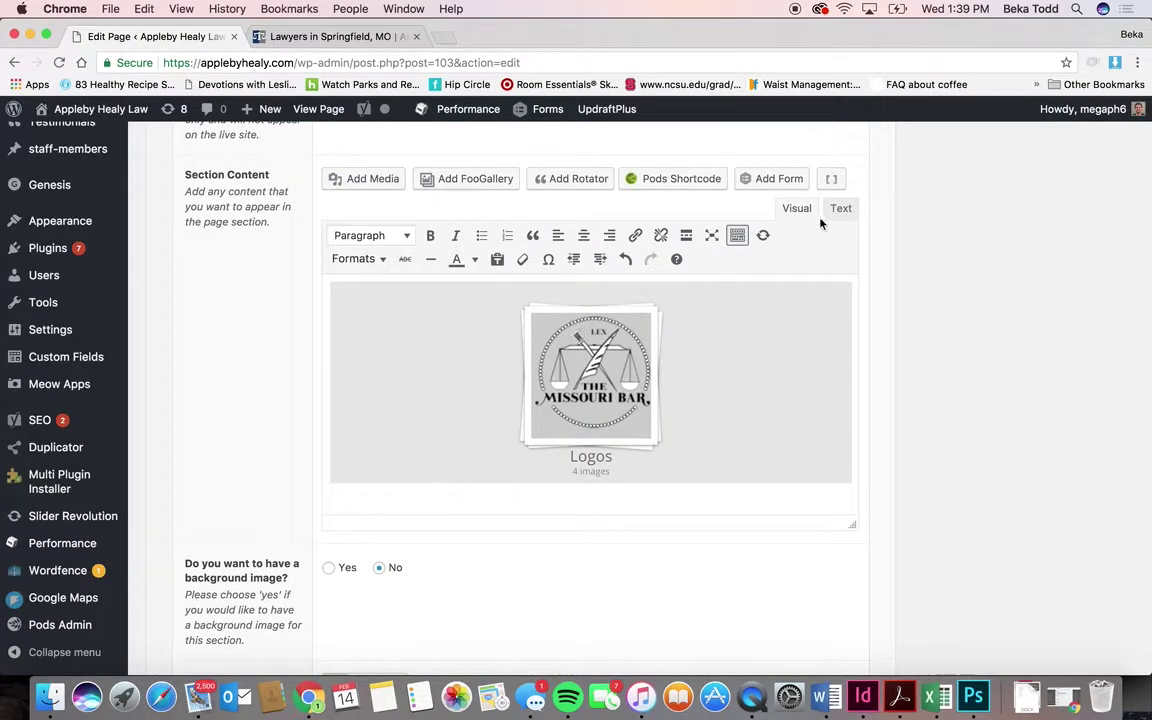
- Examine the Timeline section's content as HTML, including the More button's code, and restore the visual view
scroll(727, 244, up, 15)
scroll(727, 244, up, 3)
click(838, 406)
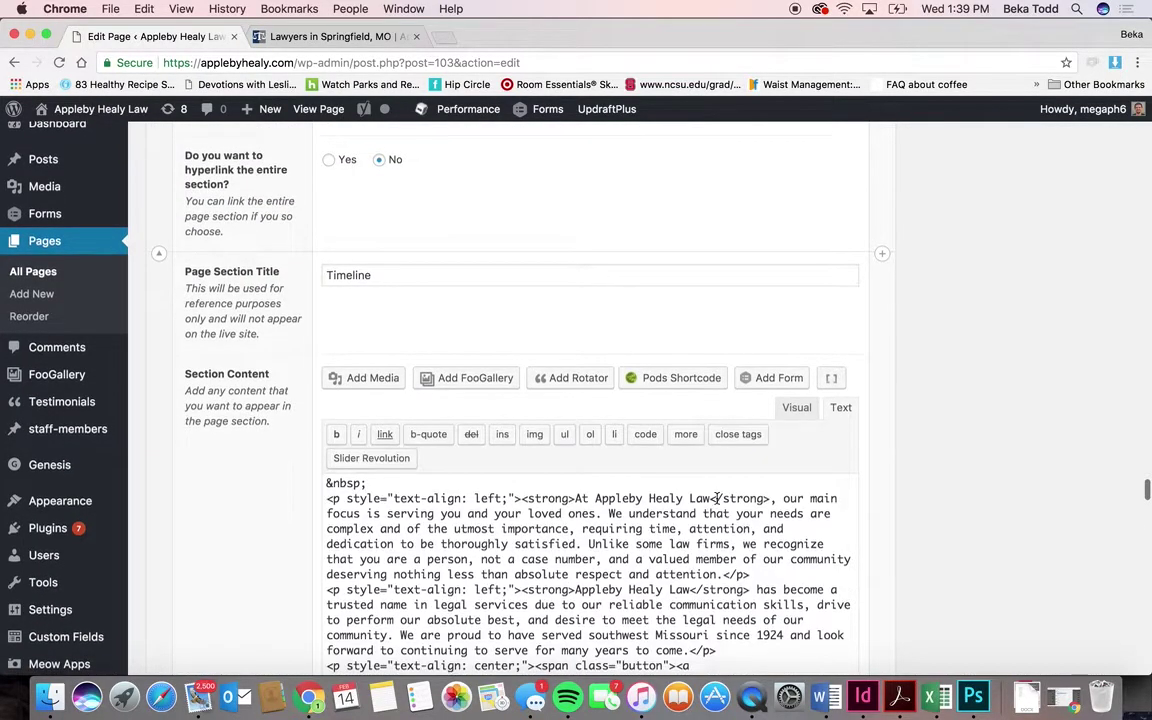
scroll(716, 498, down, 3)
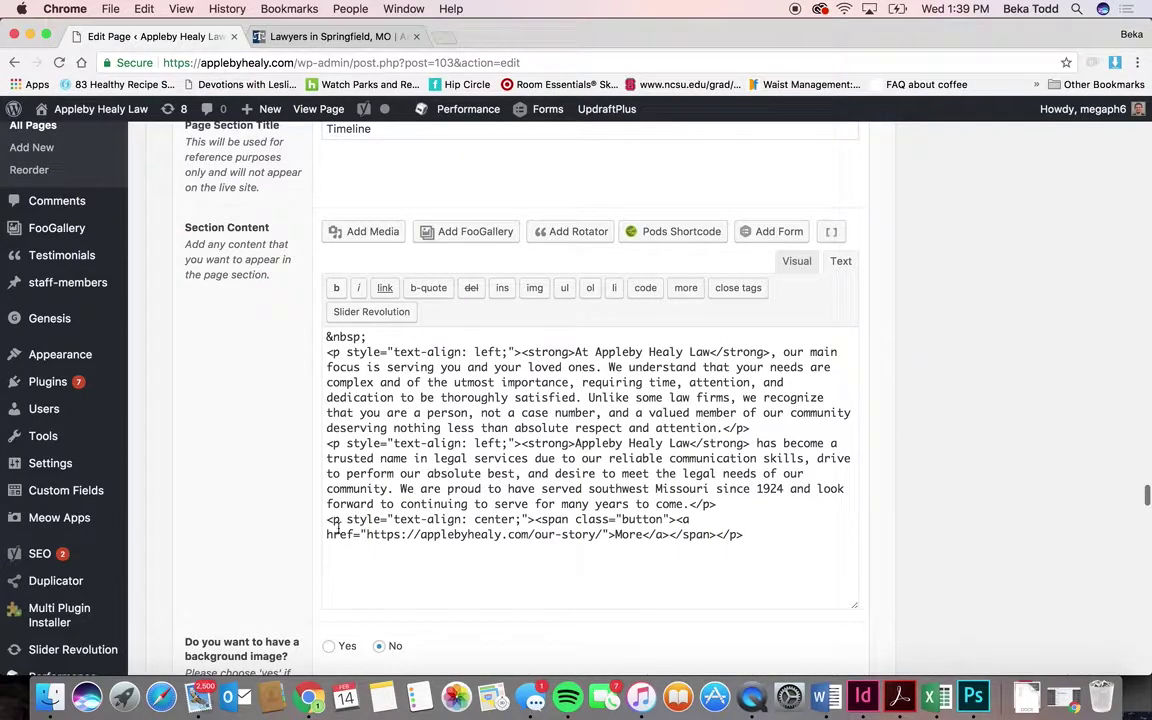
click(794, 262)
- Open the gallery chooser for the Organization Rotator section and close it without inserting a gallery
scroll(792, 401, down, 10)
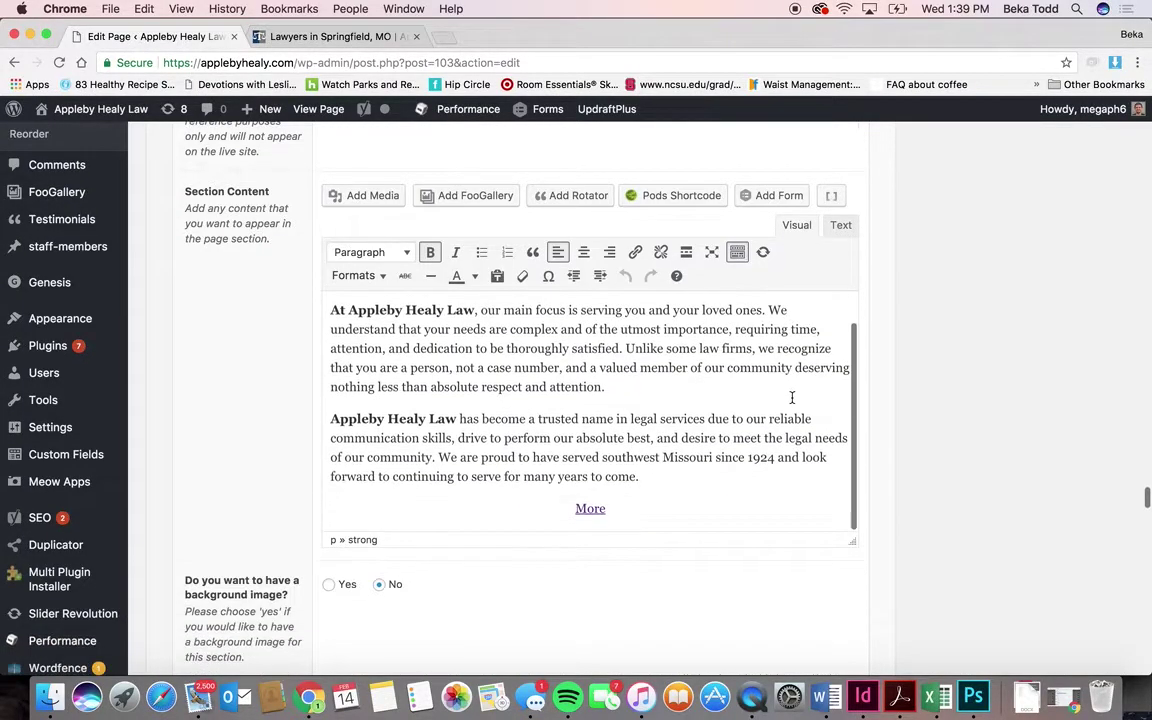
scroll(792, 403, down, 8)
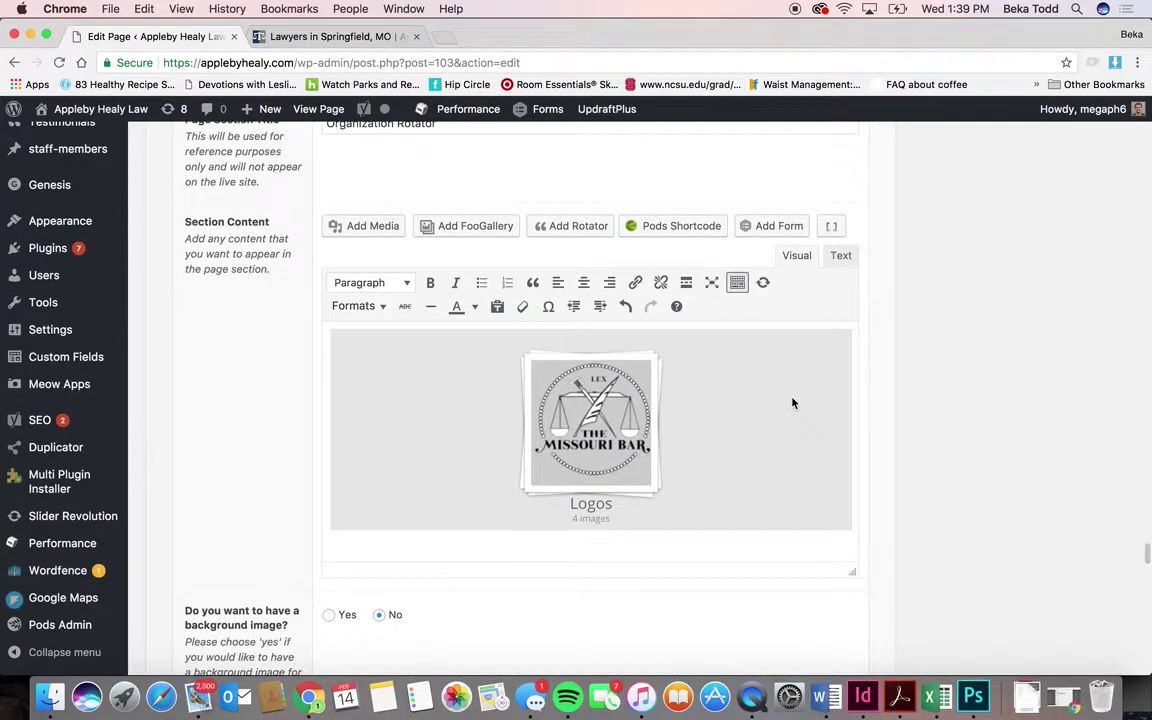
click(497, 239)
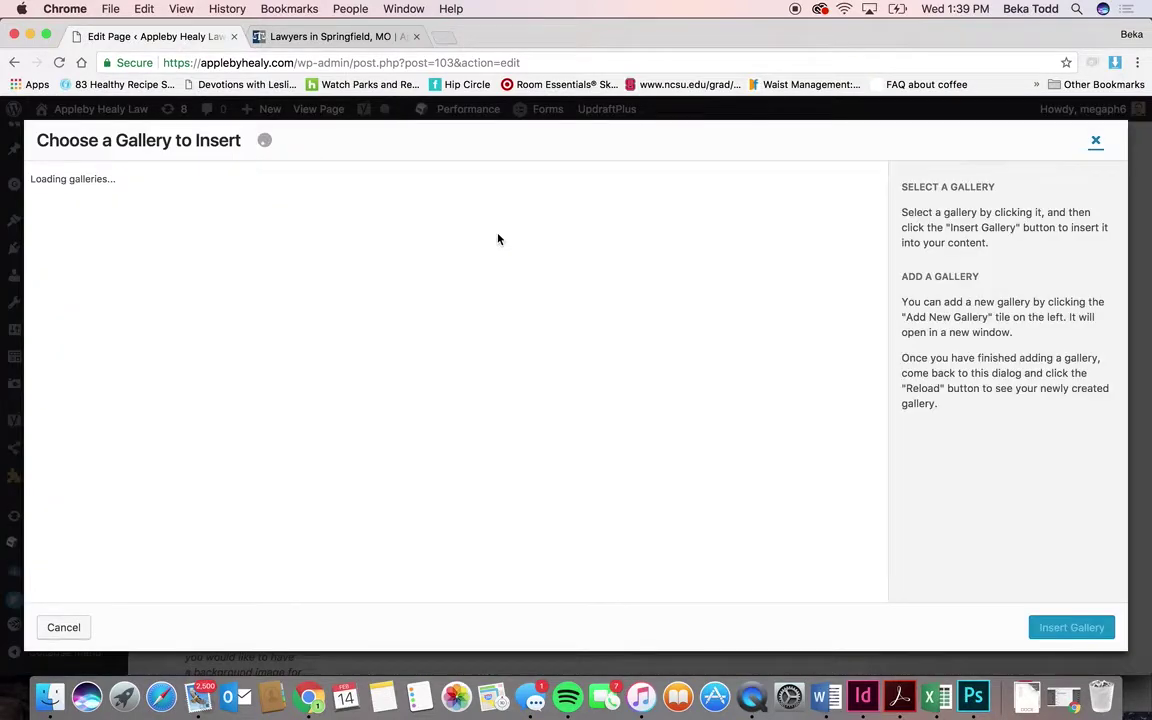
click(1095, 143)
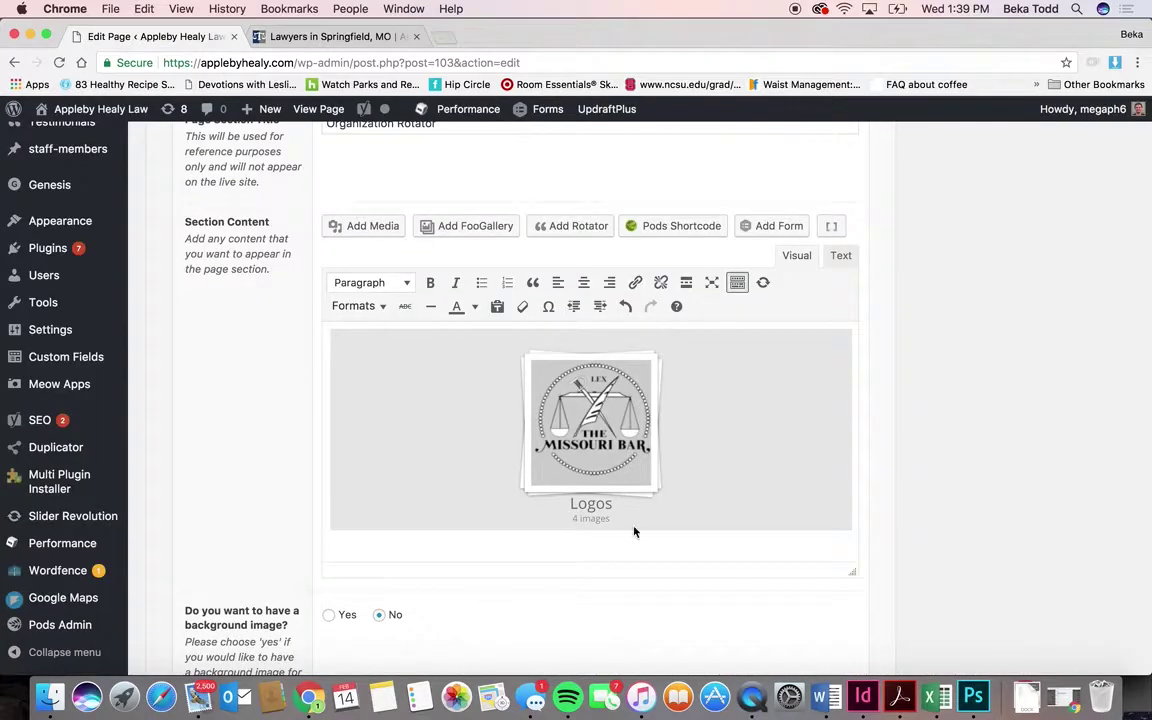
- Review the Organization Rotator's remaining settings through the end of the section list, and return to the Homepage title
scroll(633, 526, down, 10)
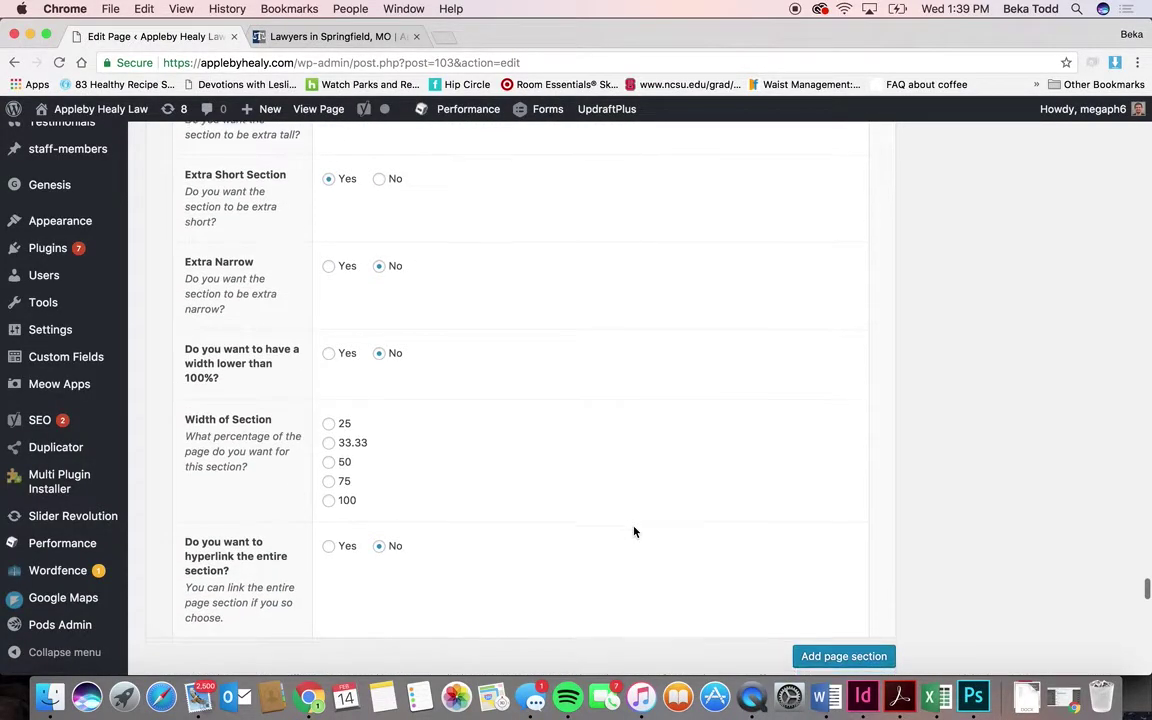
scroll(633, 530, down, 3)
scroll(640, 535, up, 8)
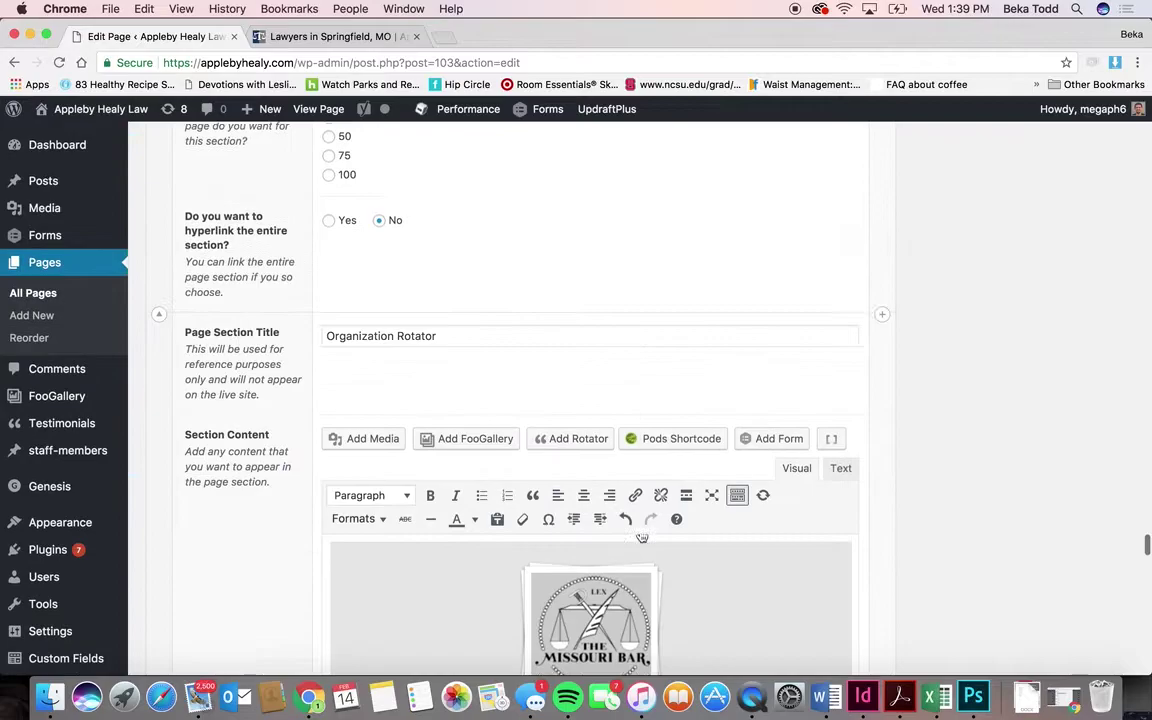
scroll(1040, 388, up, 10)
scroll(1040, 388, up, 15)
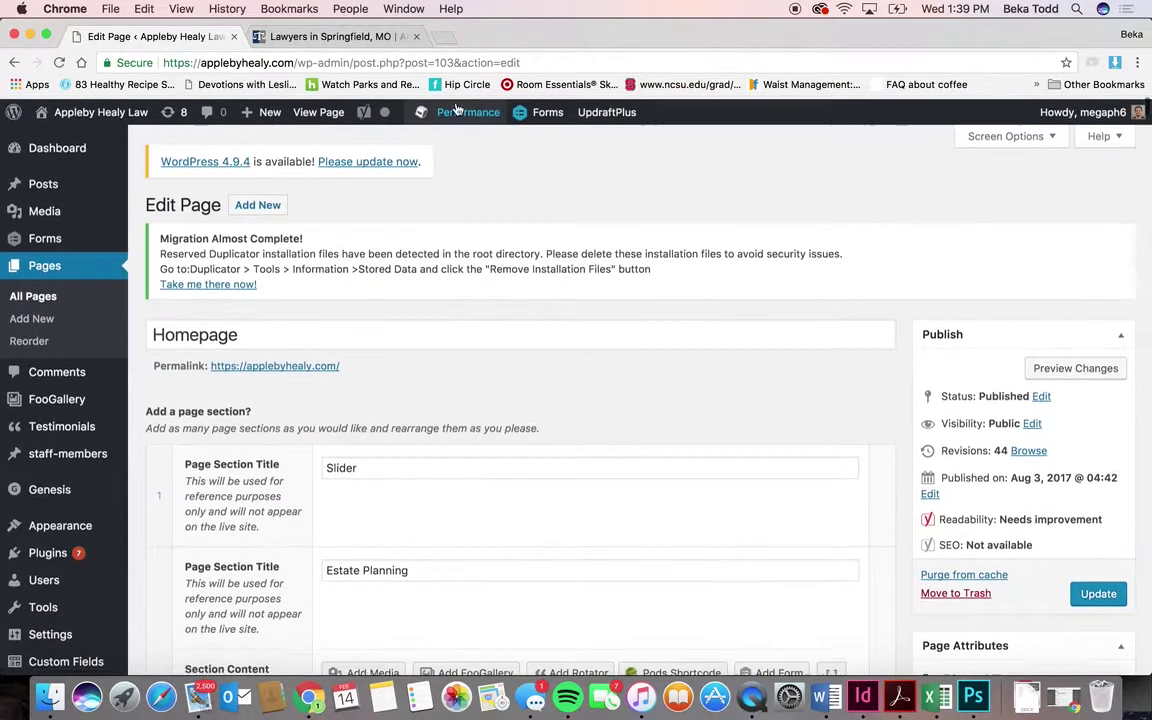
- View the live homepage's logo row, contact banner and footer, and return to its header and navigation
click(335, 36)
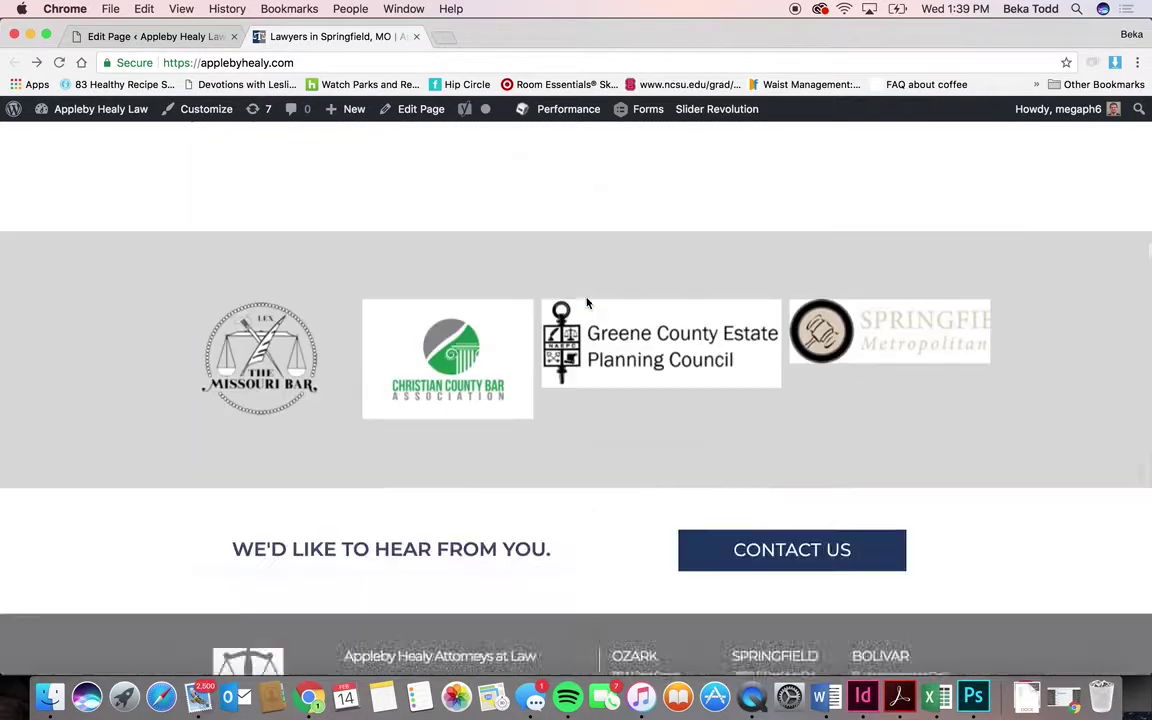
scroll(587, 303, down, 5)
scroll(752, 390, up, 15)
scroll(752, 390, up, 10)
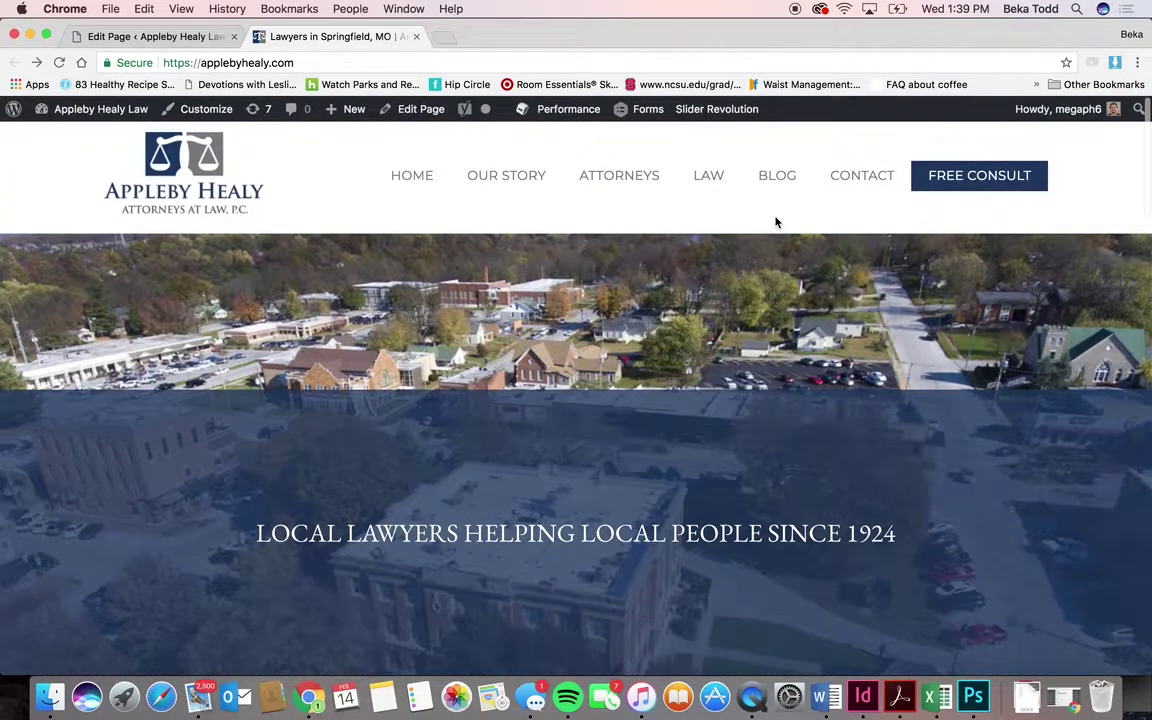
- Leave the Homepage editor without saving changes and open the Family Law page for editing from the full page list
click(145, 37)
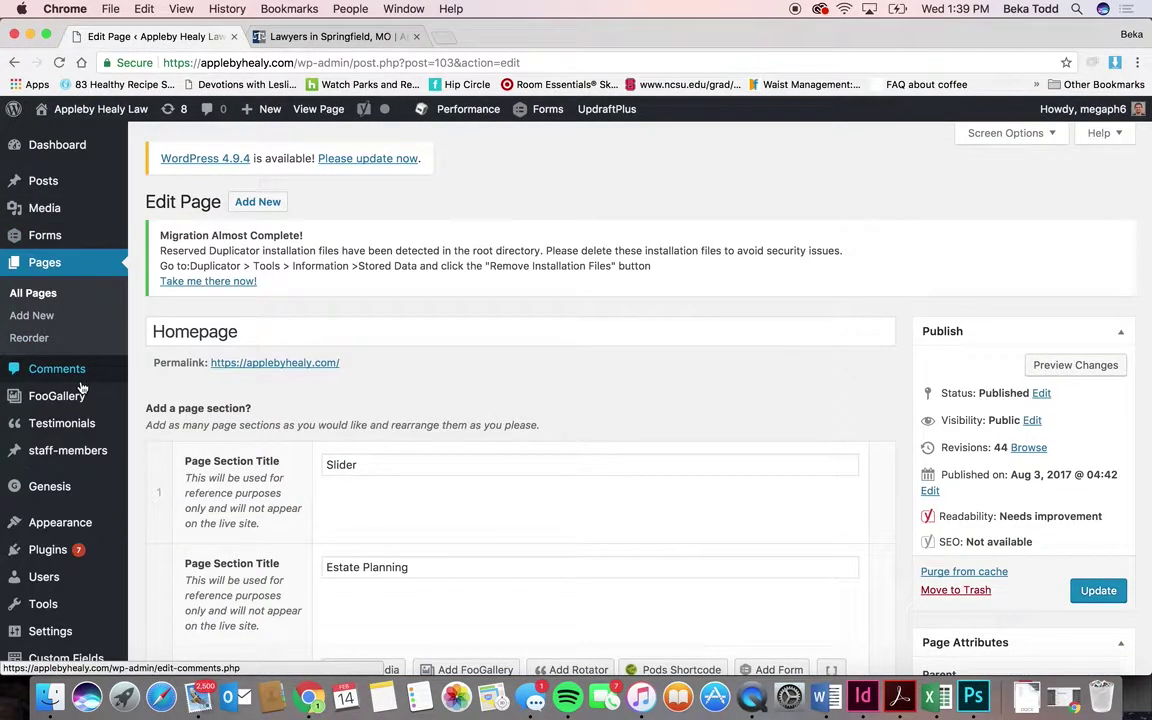
click(44, 300)
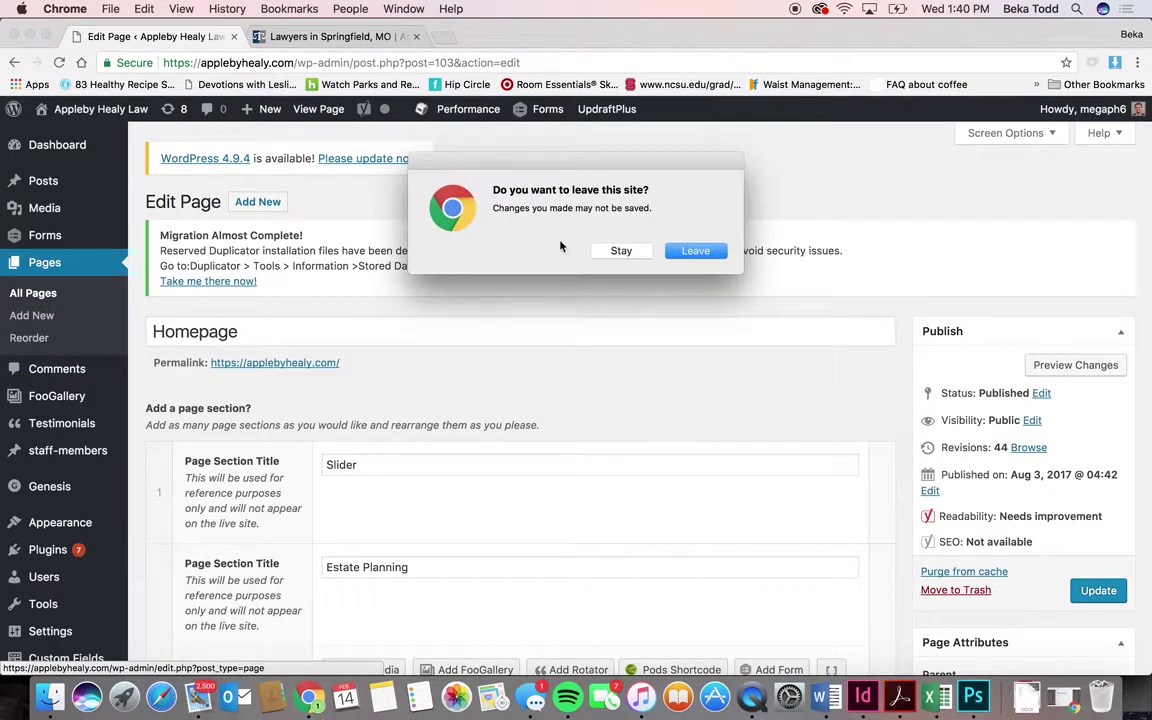
click(706, 249)
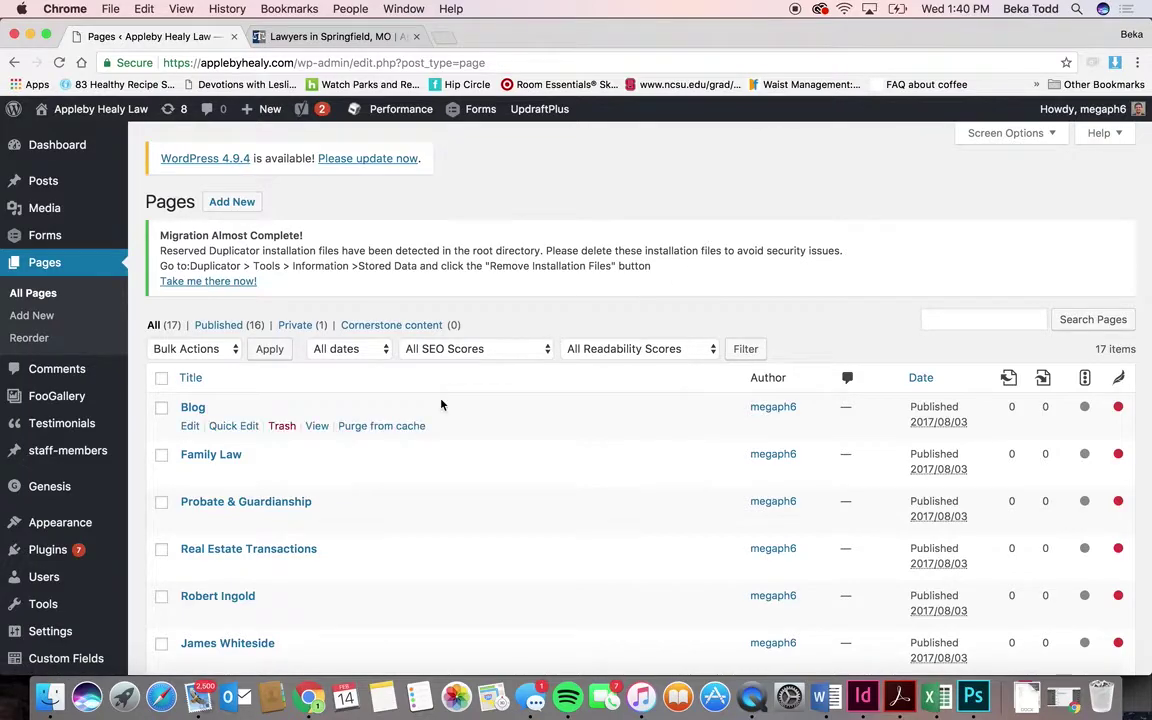
click(224, 458)
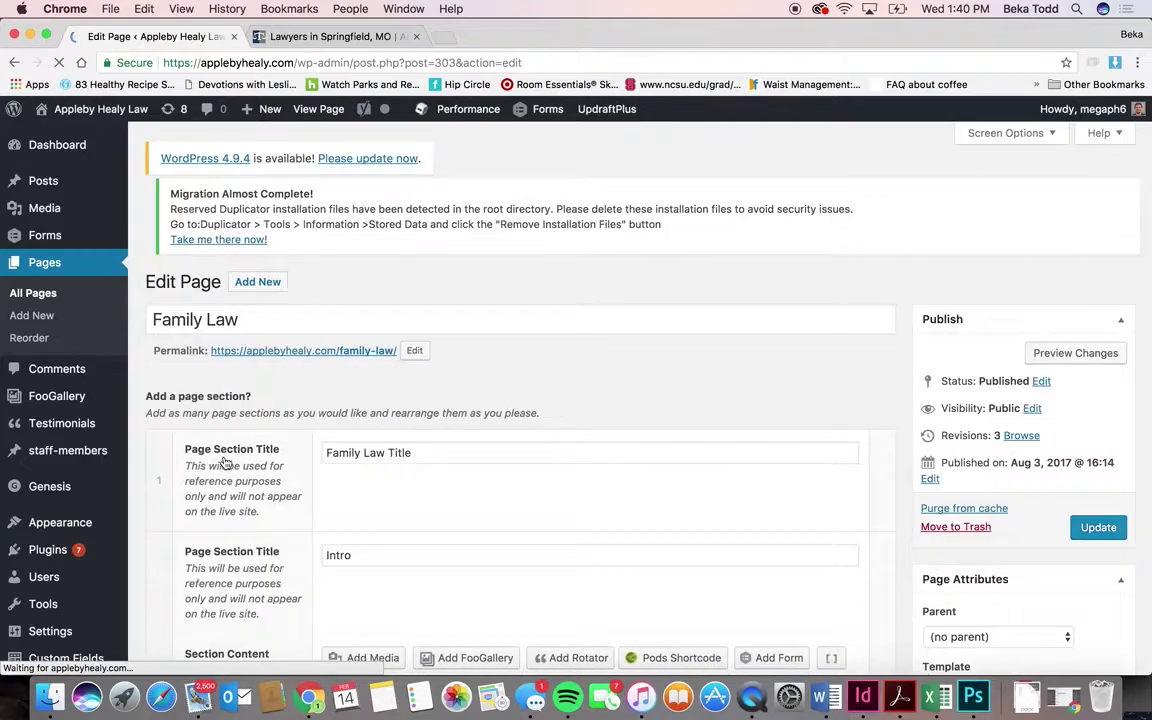
- Expand the Family Law Title section and review its content and background image
scroll(380, 520, down, 5)
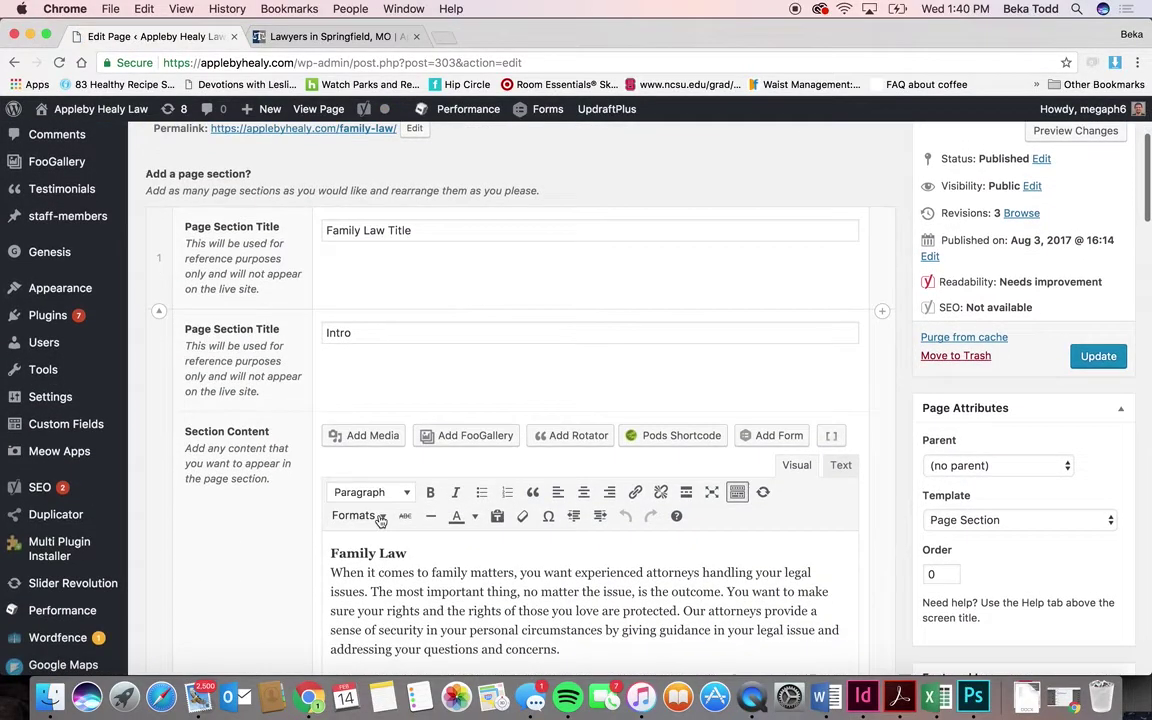
click(162, 194)
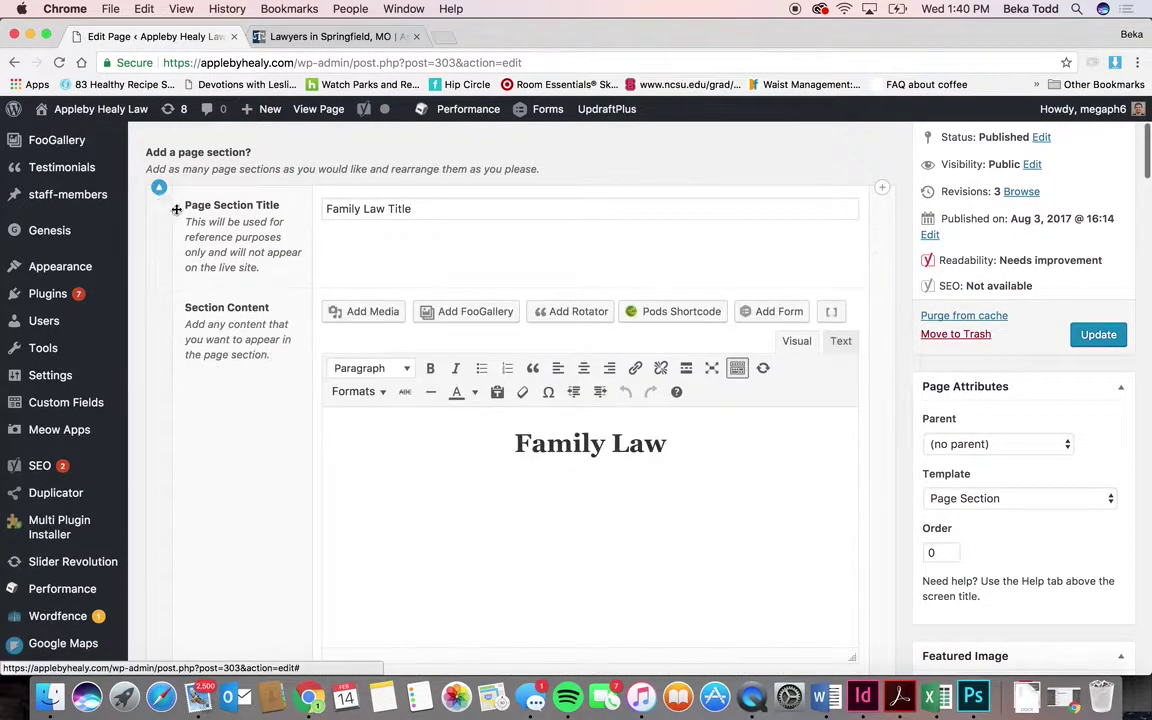
scroll(501, 450, down, 8)
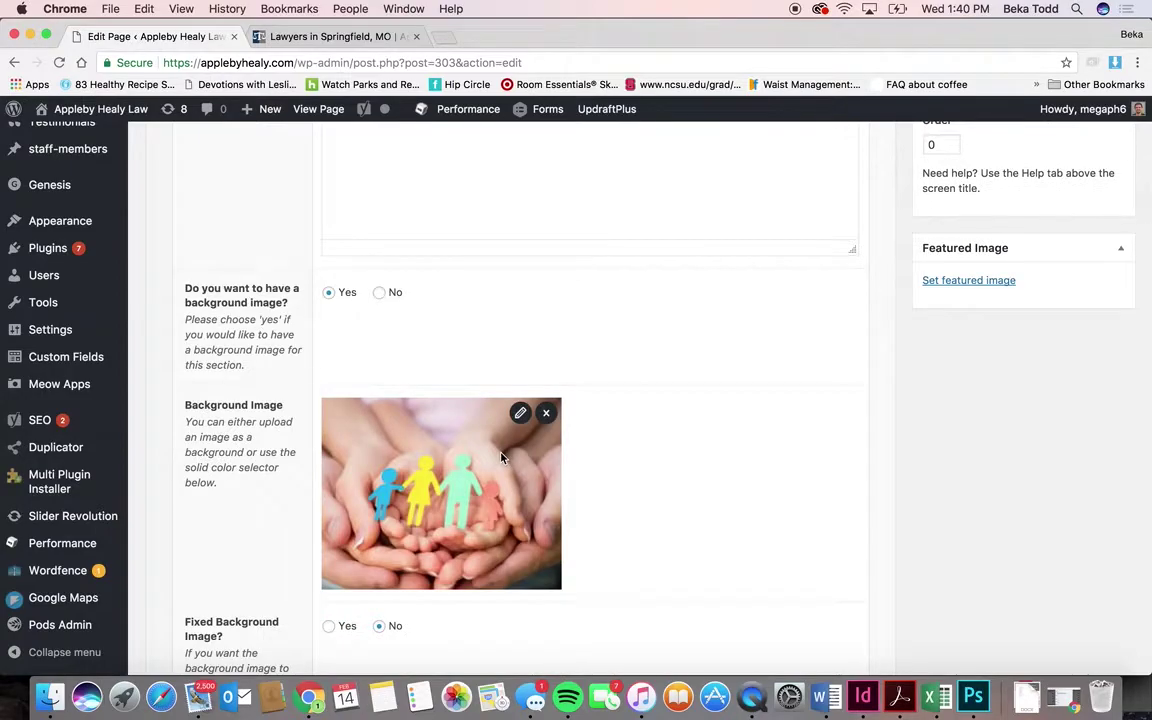
- Open the live Family Law page from the site's Law navigation and view its title banner
click(350, 37)
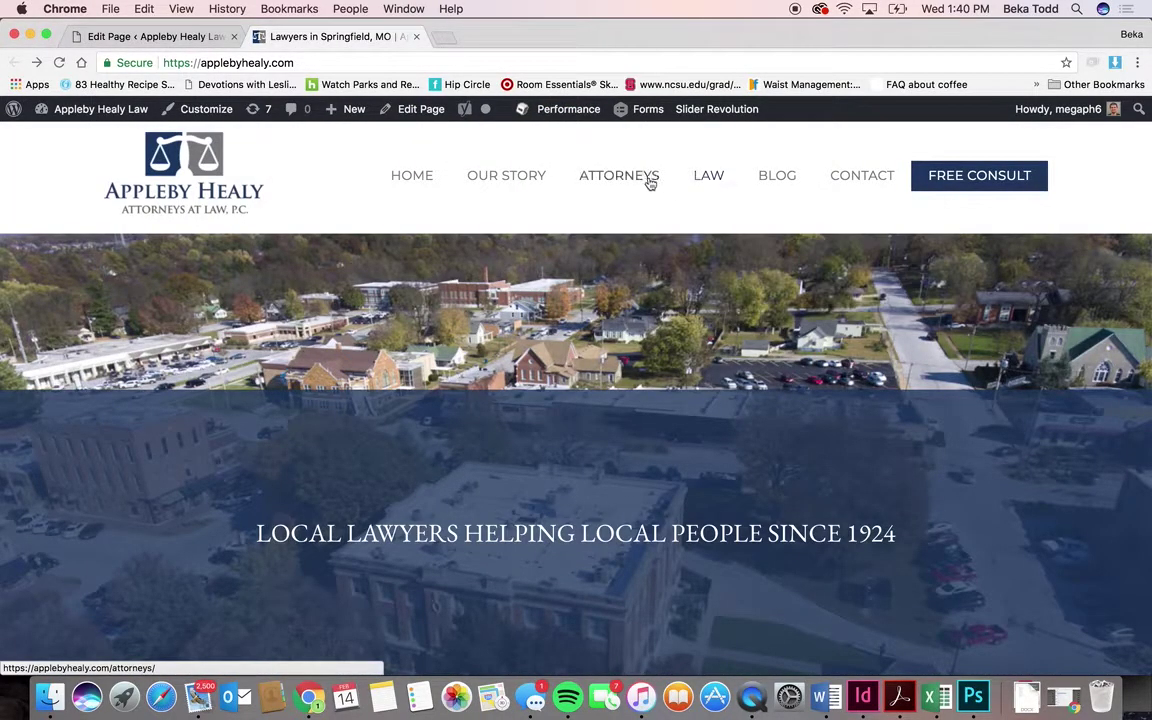
mouse_move(714, 177)
click(766, 302)
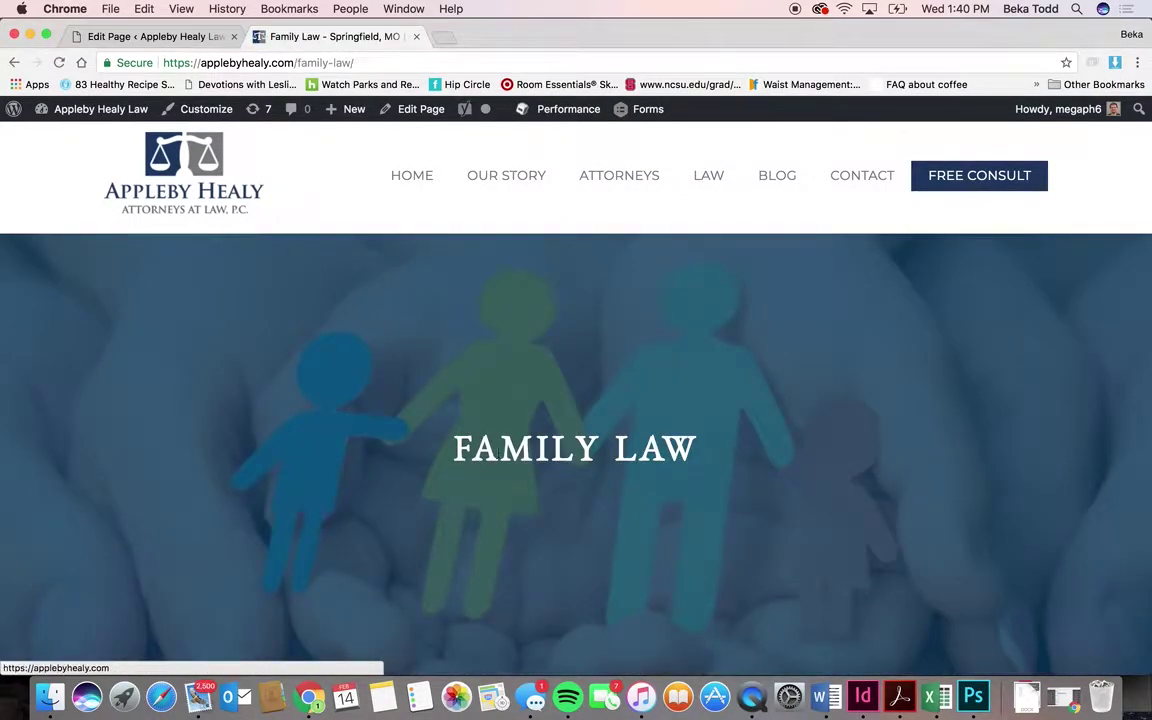
scroll(498, 457, down, 2)
- Compare the heading in the Family Law Title section's content with the live page's banner, and return to the page editor
click(141, 38)
scroll(341, 458, up, 8)
scroll(341, 458, down, 3)
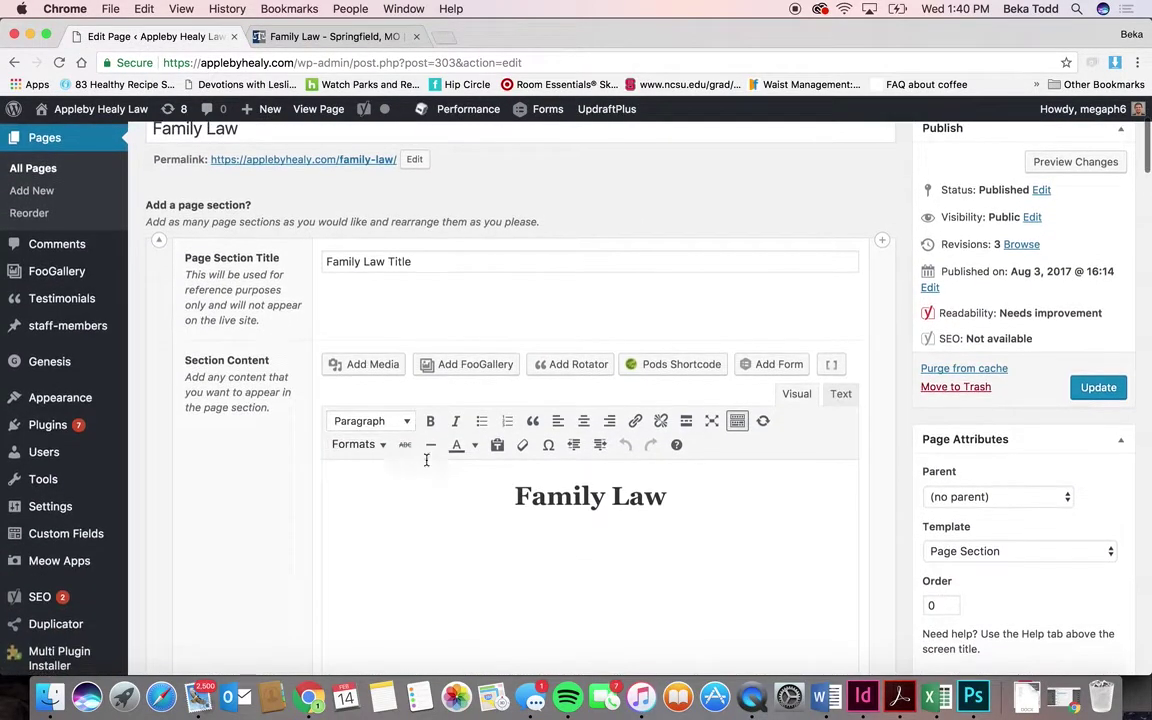
double_click(524, 496)
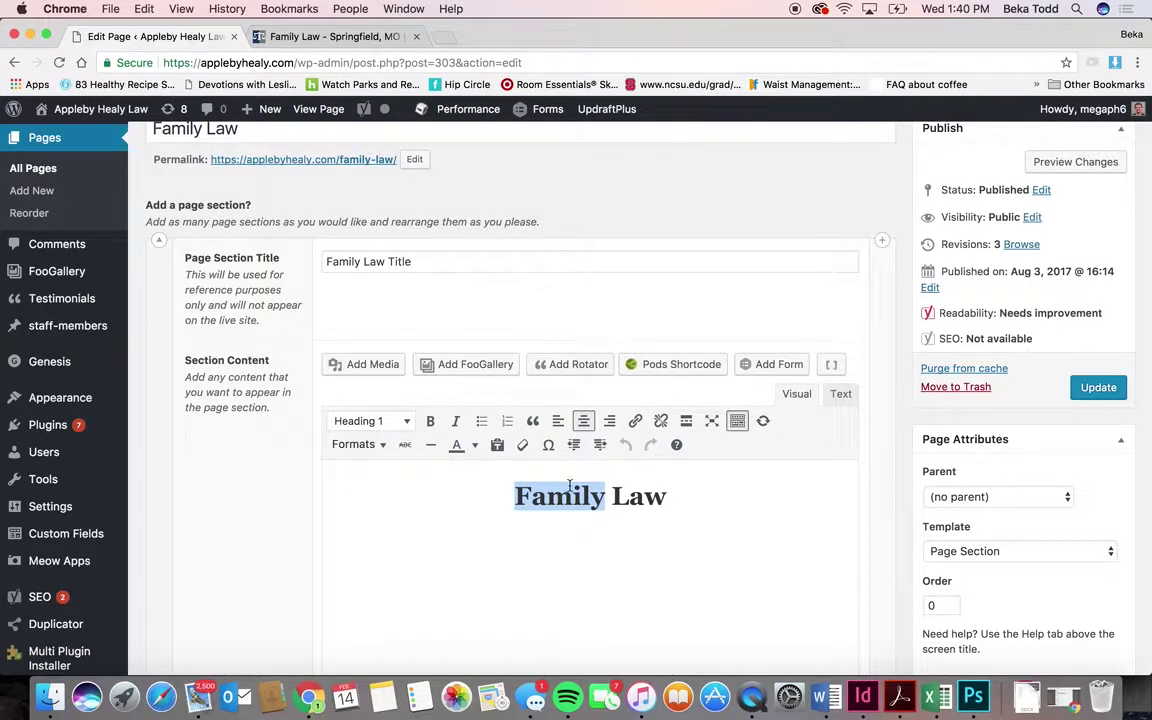
click(386, 36)
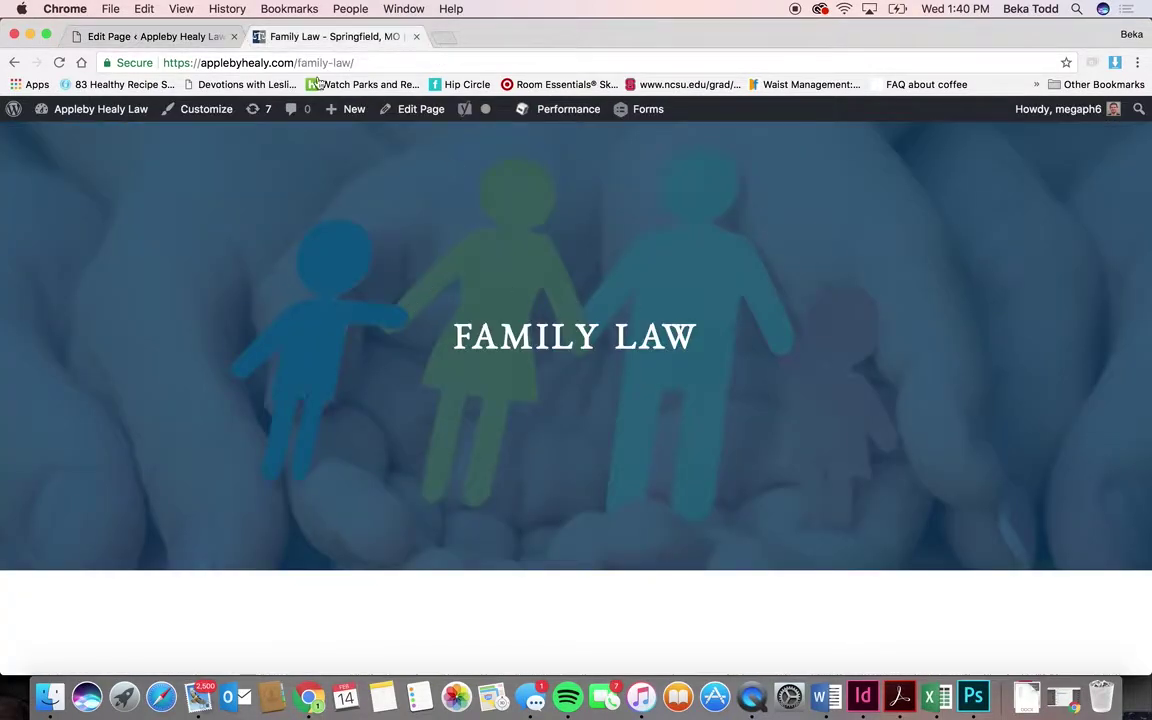
click(155, 37)
- Review the Family Law Title section's background image, fixed-image option, and horizontal and vertical background position settings
scroll(411, 514, down, 7)
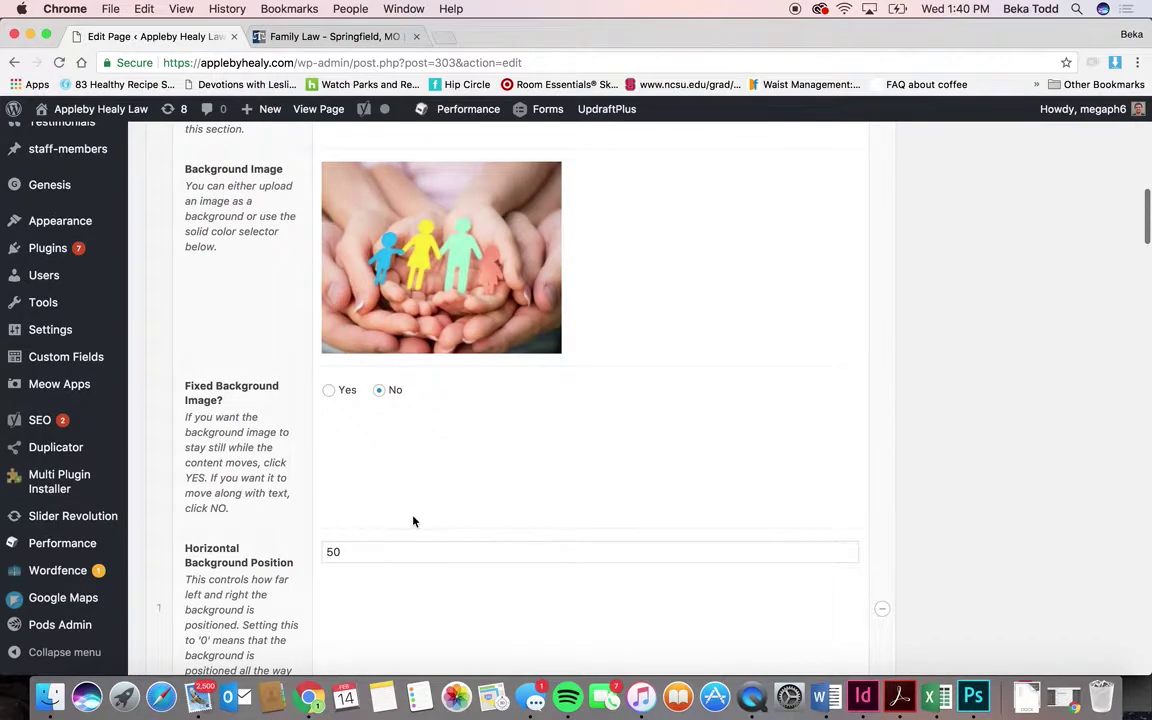
scroll(413, 520, up, 2)
mouse_move(390, 377)
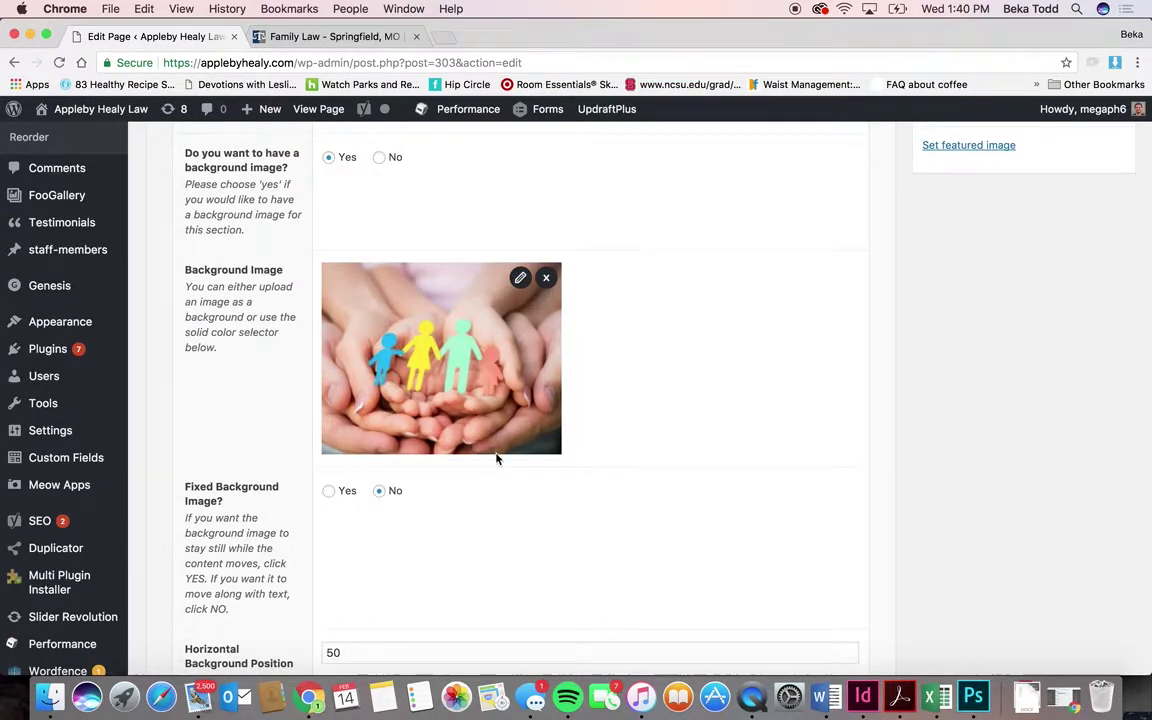
scroll(497, 458, down, 3)
scroll(497, 459, down, 4)
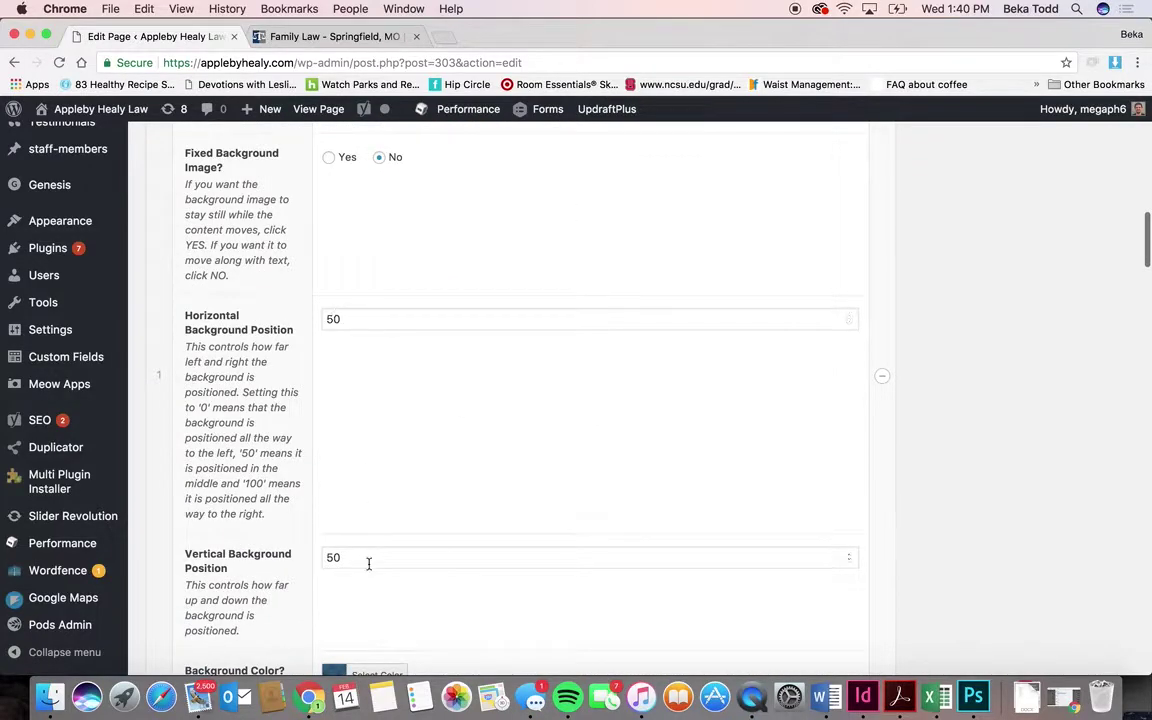
scroll(368, 440, down, 6)
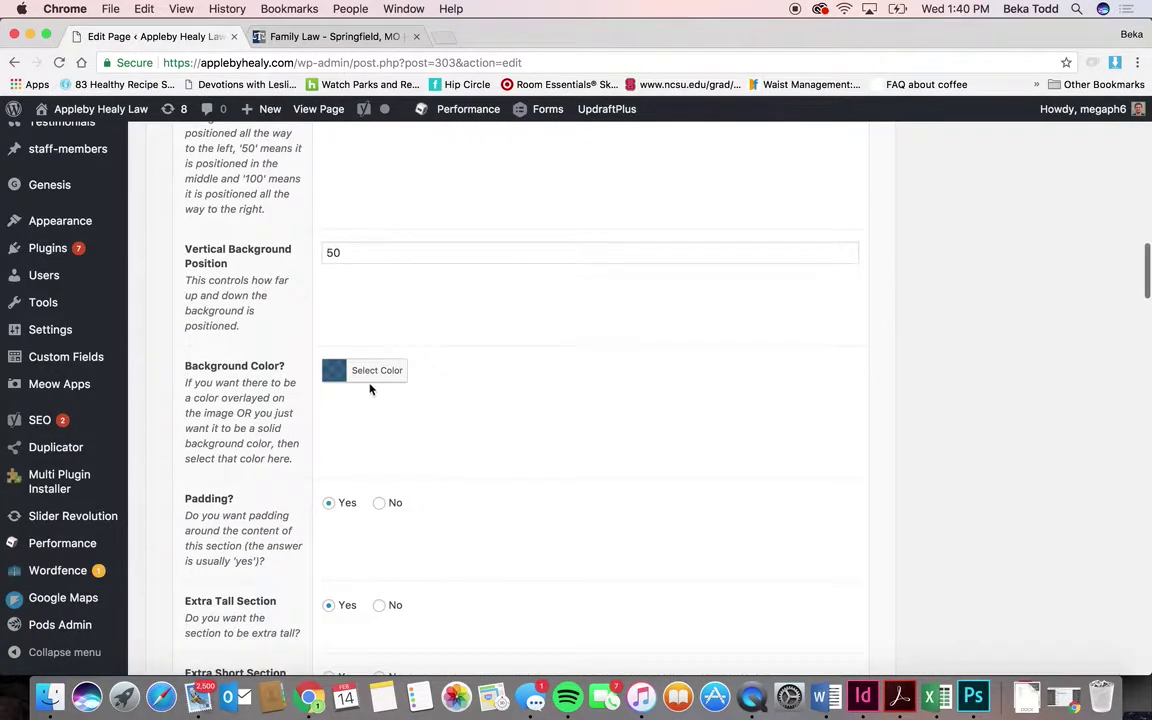
- Inspect the Family Law Title section's background overlay color value and close the color picker without changing it
click(370, 372)
drag(512, 370, 397, 374)
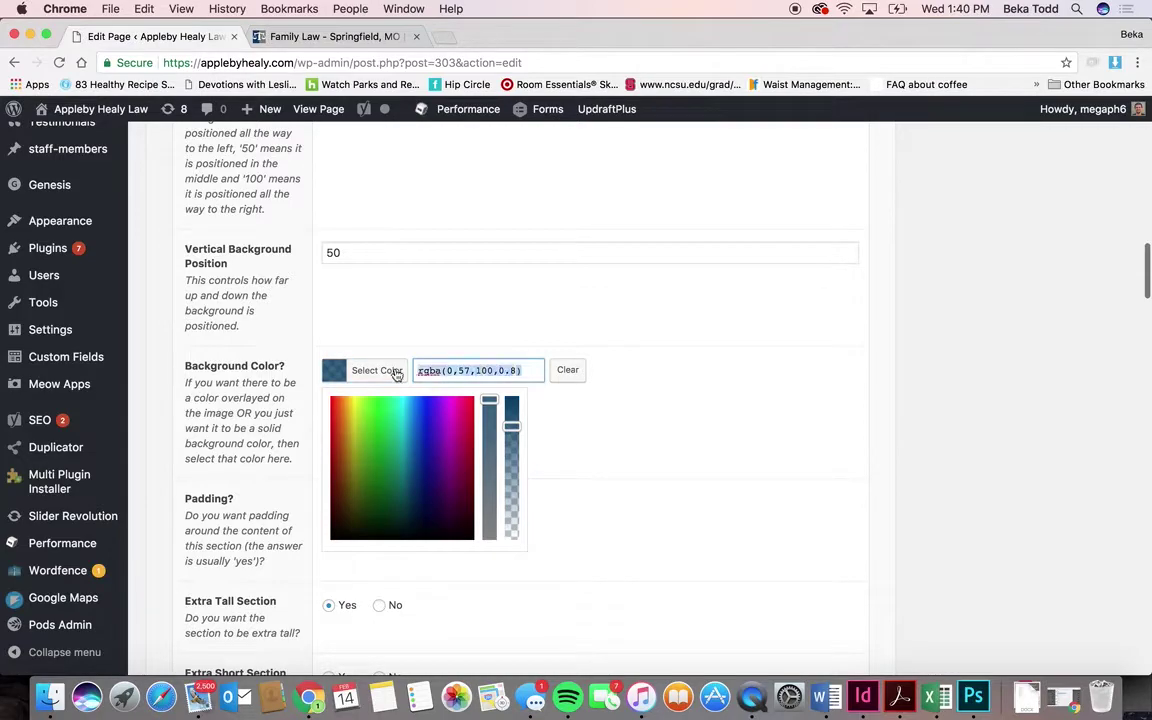
click(616, 454)
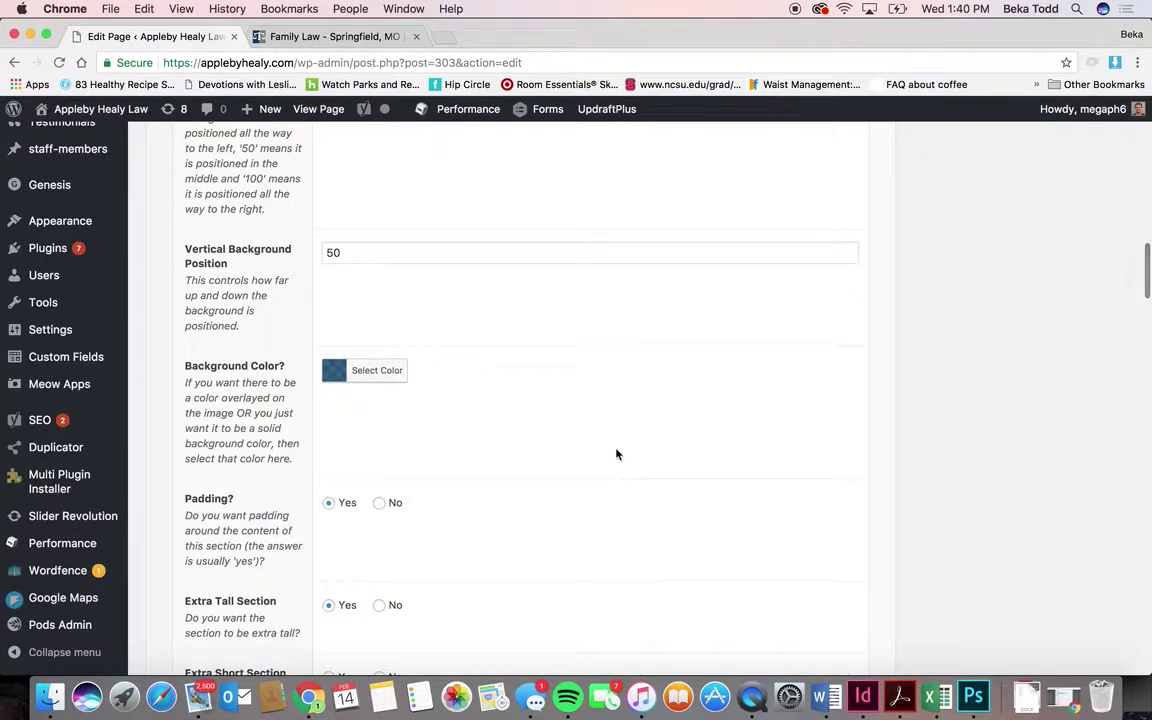
- Review the Family Law Title section's padding, height, width and hyperlink options, and read the Intro section's content
scroll(616, 454, down, 6)
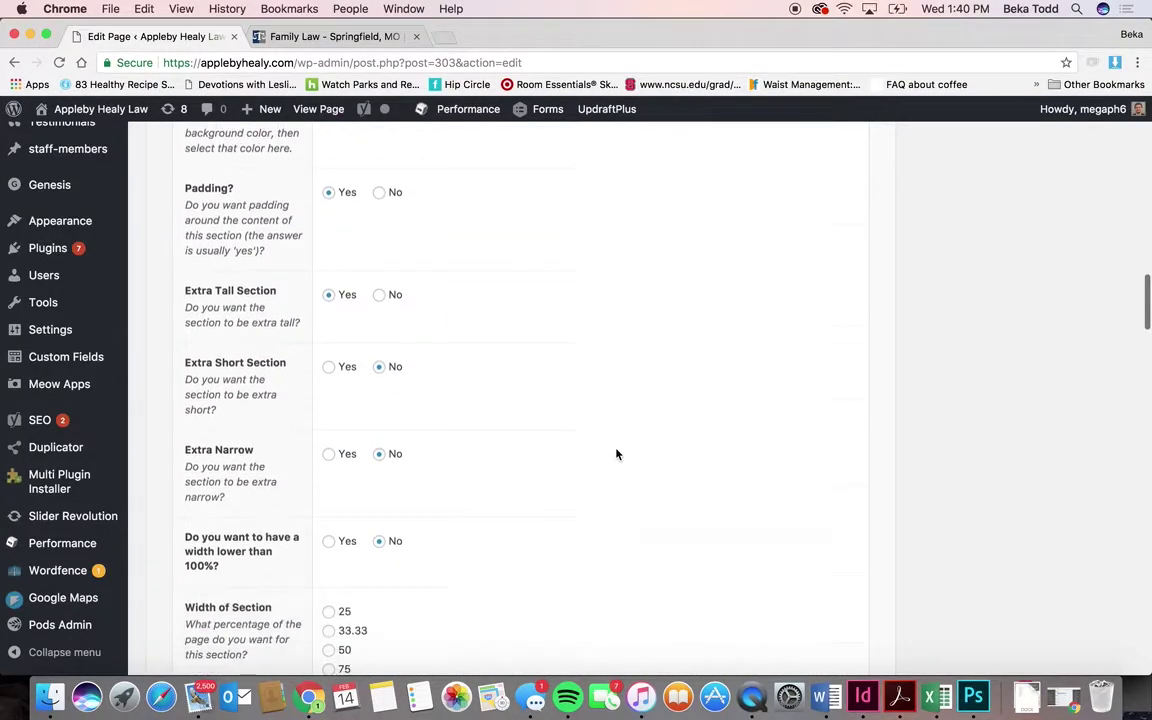
scroll(616, 454, down, 4)
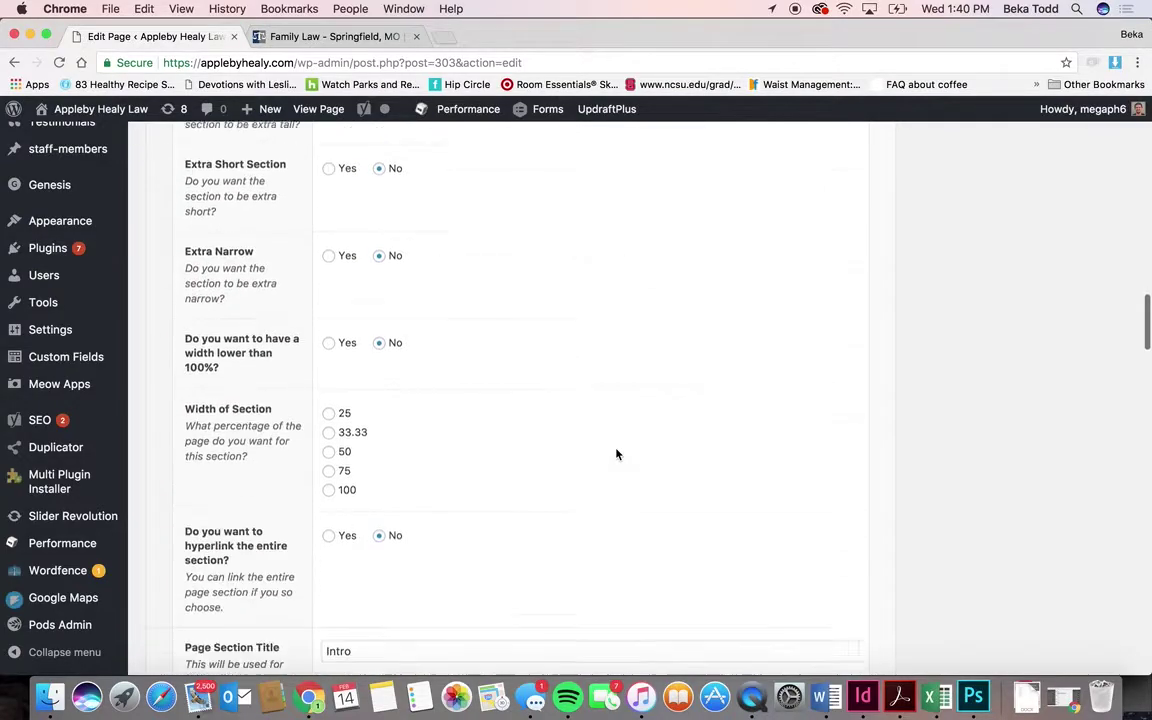
scroll(616, 454, down, 6)
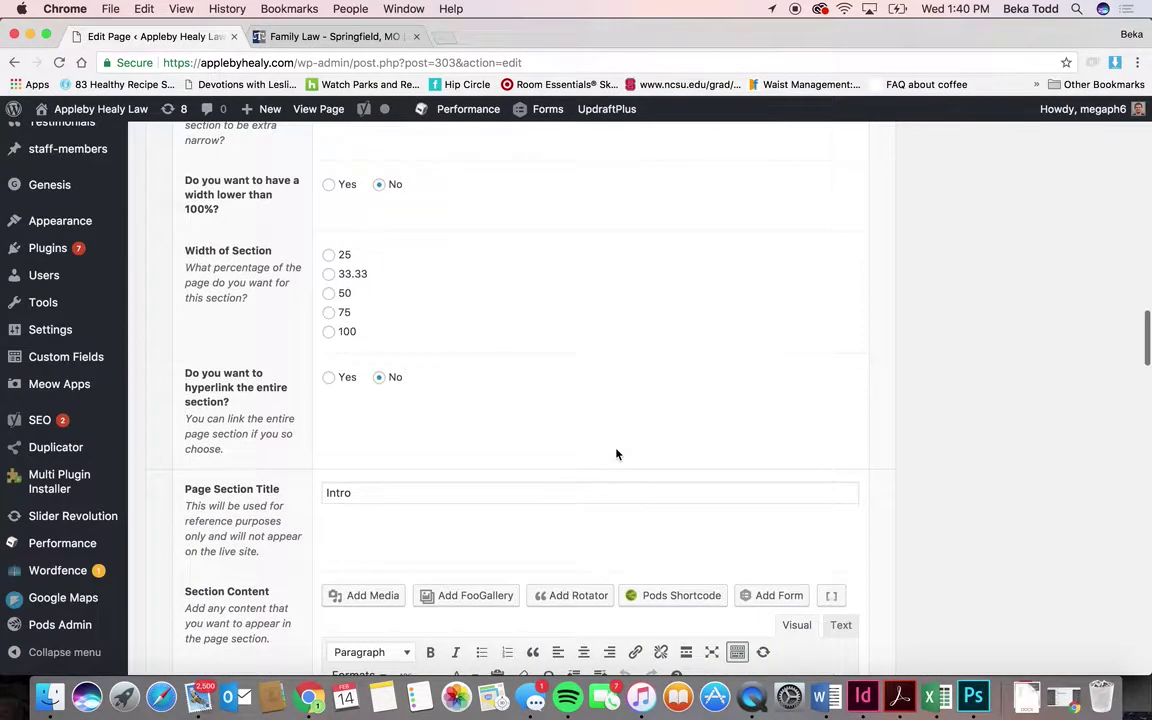
scroll(616, 454, down, 3)
scroll(560, 410, up, 3)
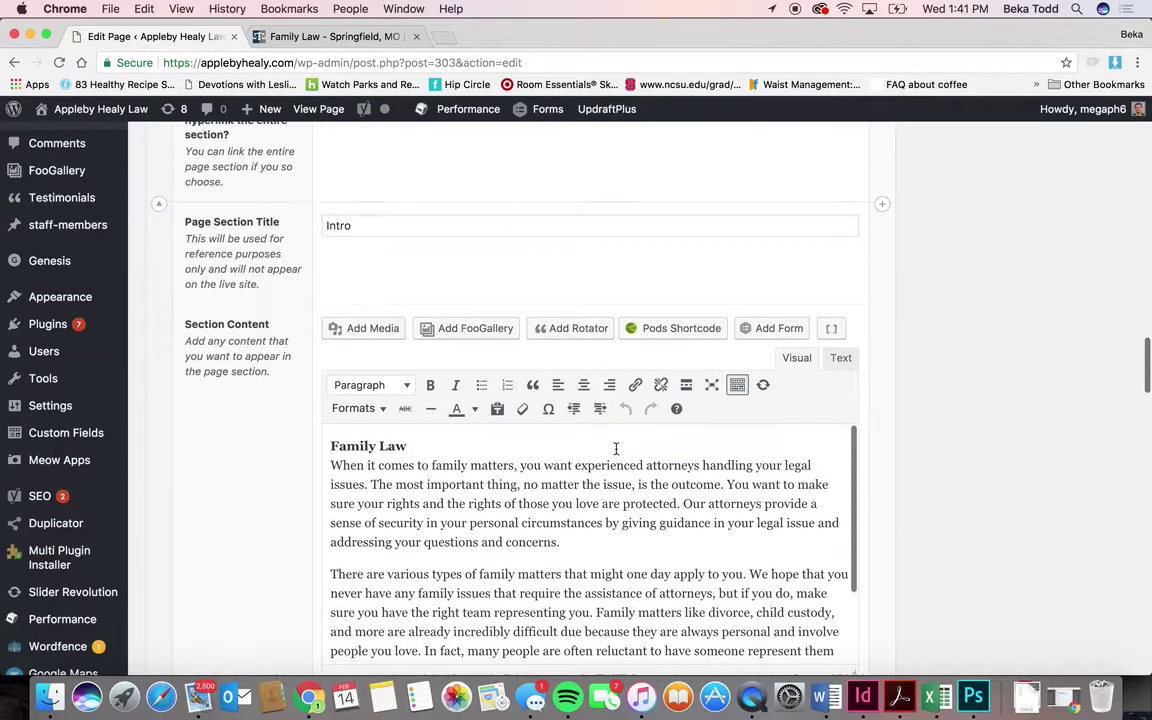
scroll(522, 370, down, 1)
scroll(522, 370, down, 5)
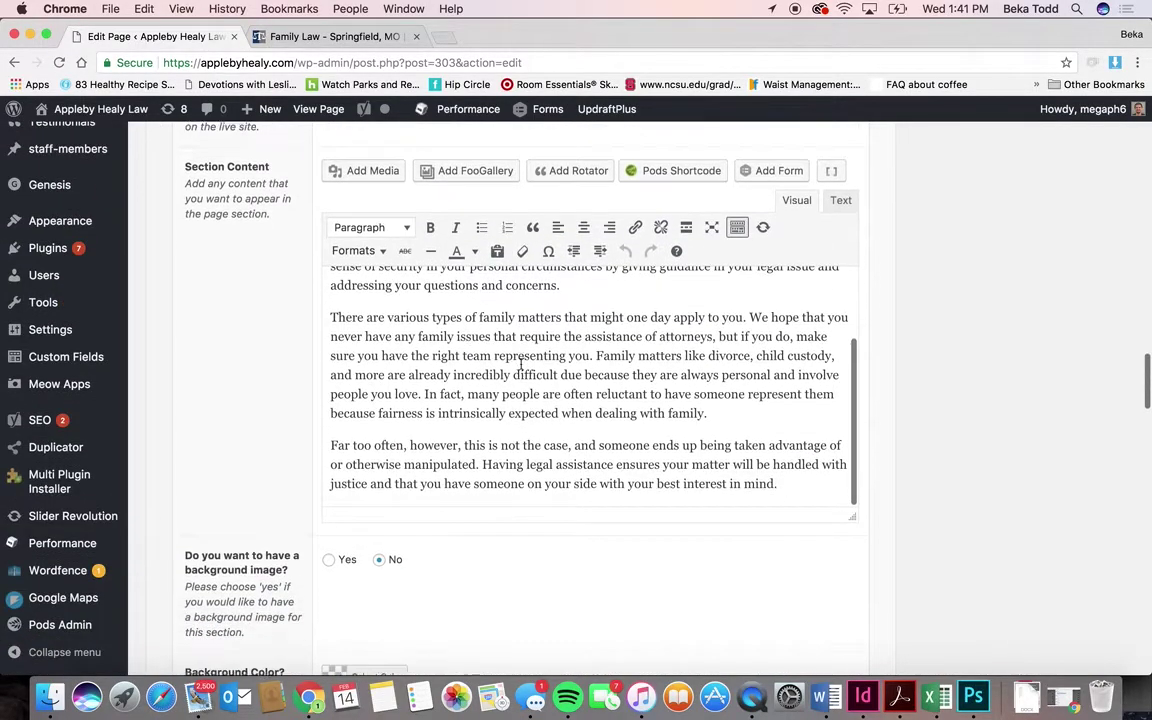
- View the live Family Law page below its banner and return to the Intro section in the page editor
click(358, 40)
scroll(501, 416, down, 10)
scroll(620, 472, down, 3)
scroll(637, 463, up, 4)
click(160, 37)
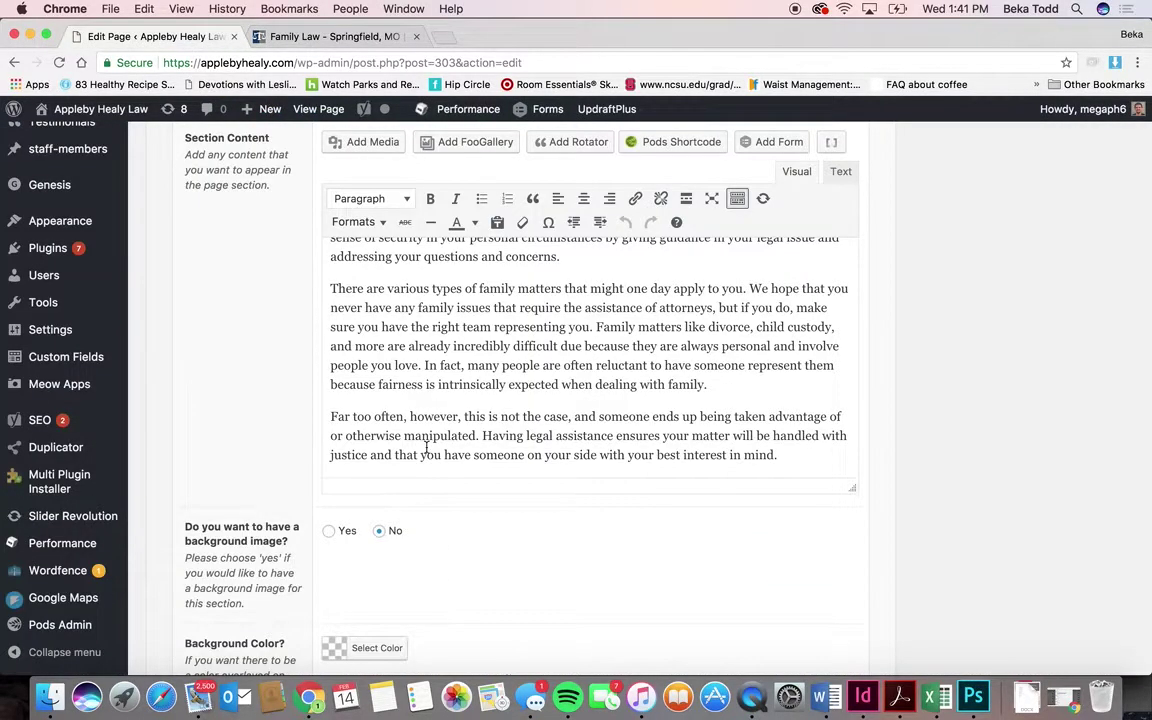
- Look over the Family Law page's Intro section once more and return to the full list of pages
scroll(620, 330, up, 5)
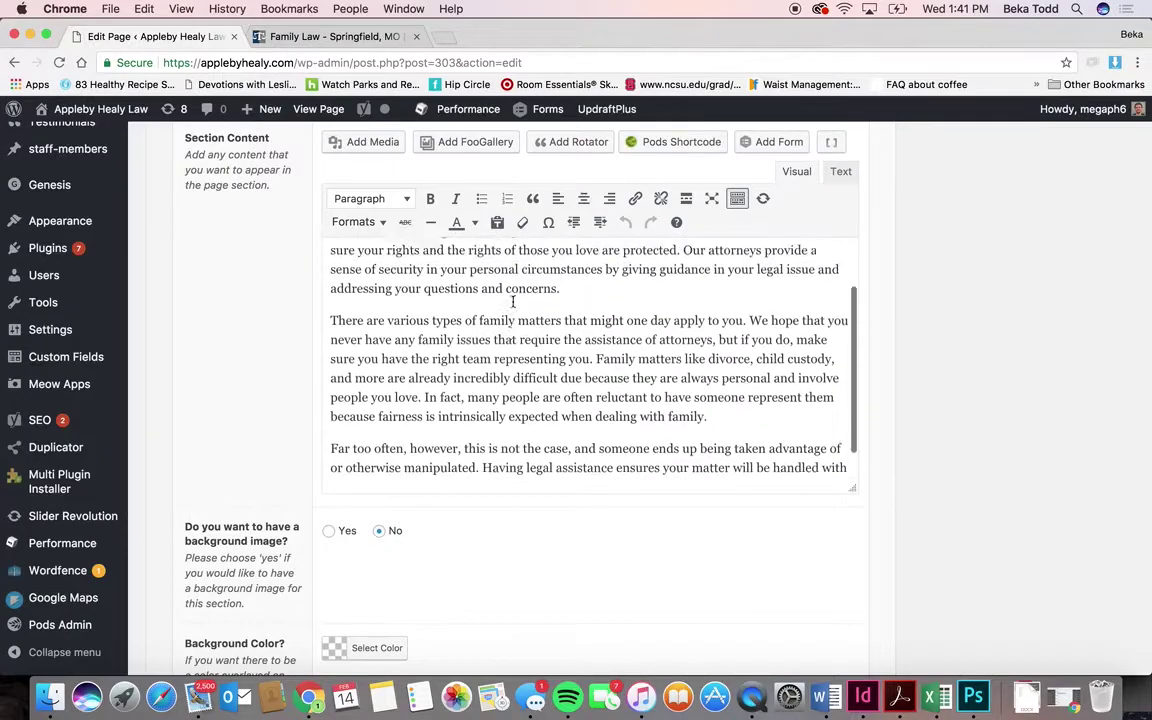
scroll(450, 545, down, 10)
scroll(564, 339, up, 12)
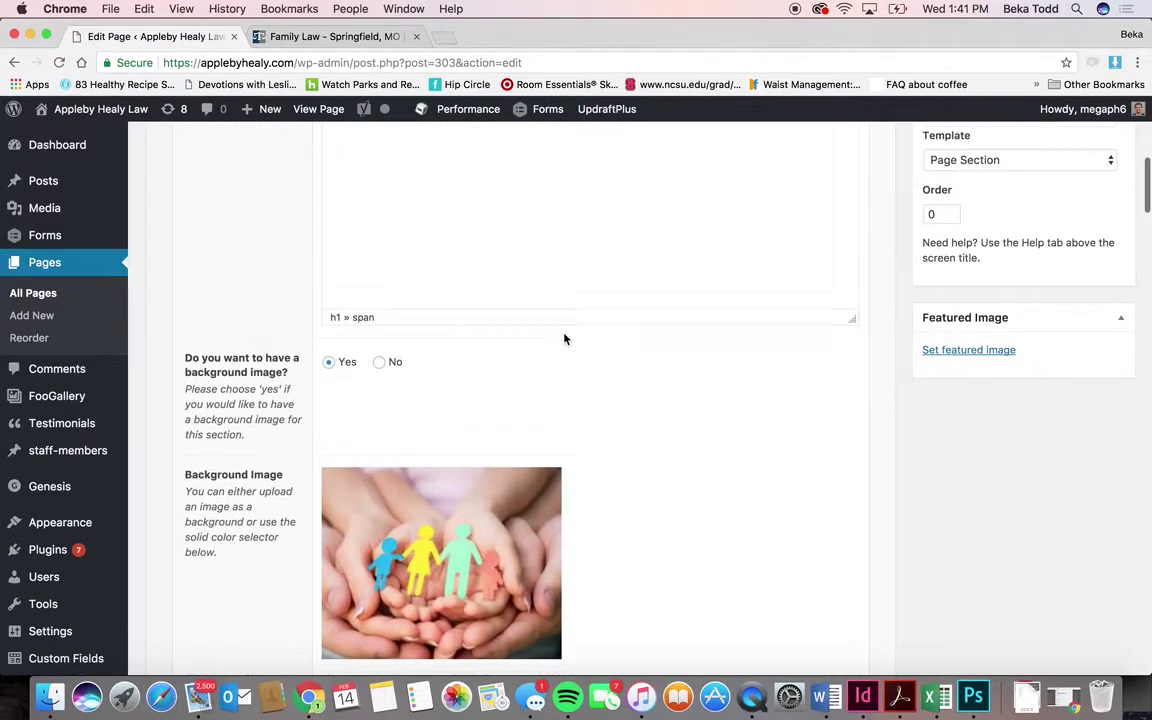
click(25, 294)
- Open the live Estate Planning page from the site's Law navigation and view its intro text and two linked tiles
click(330, 36)
scroll(735, 215, up, 10)
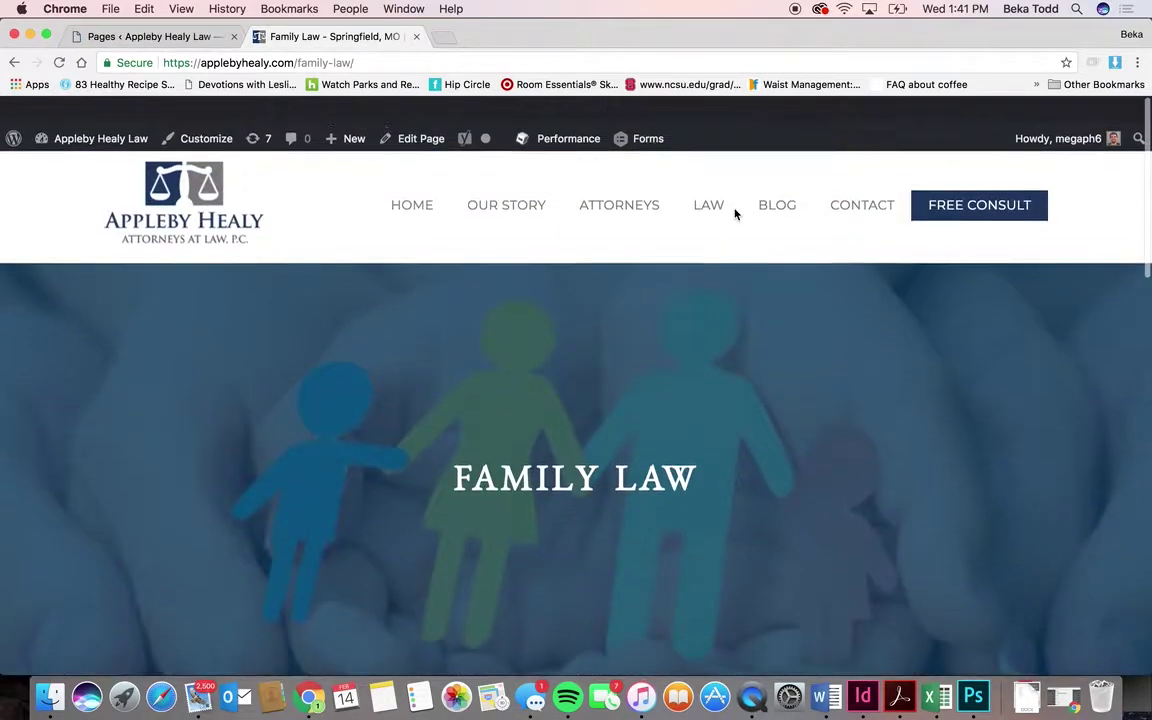
mouse_move(712, 175)
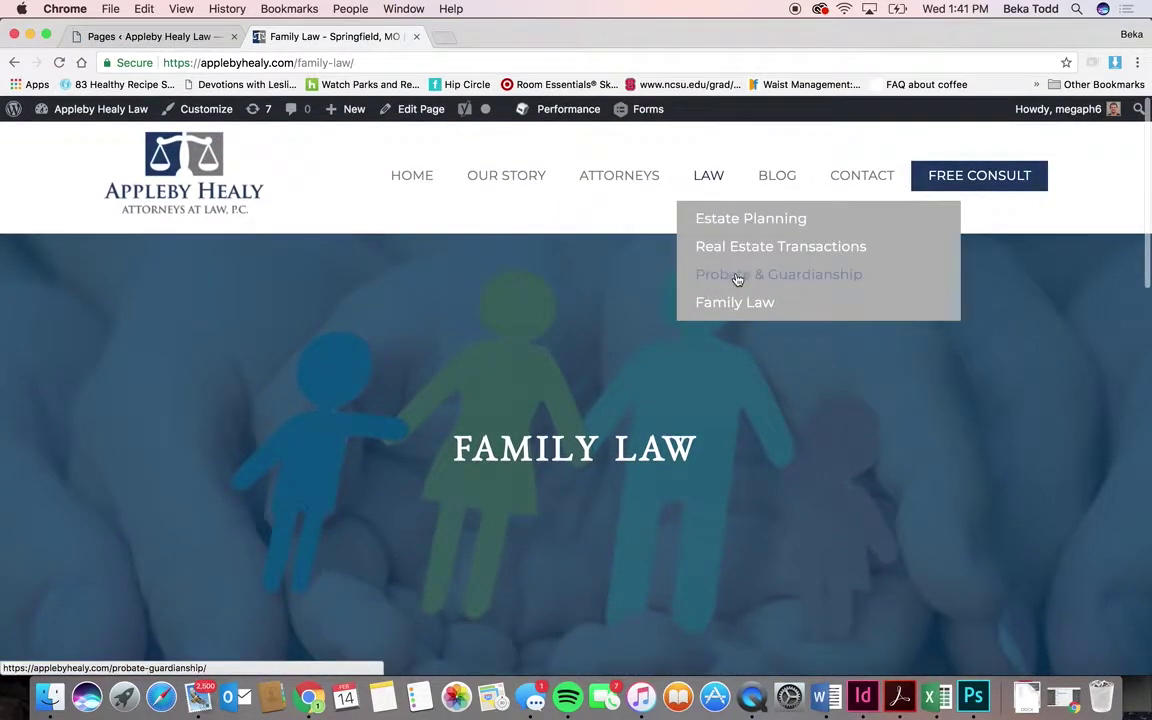
click(742, 226)
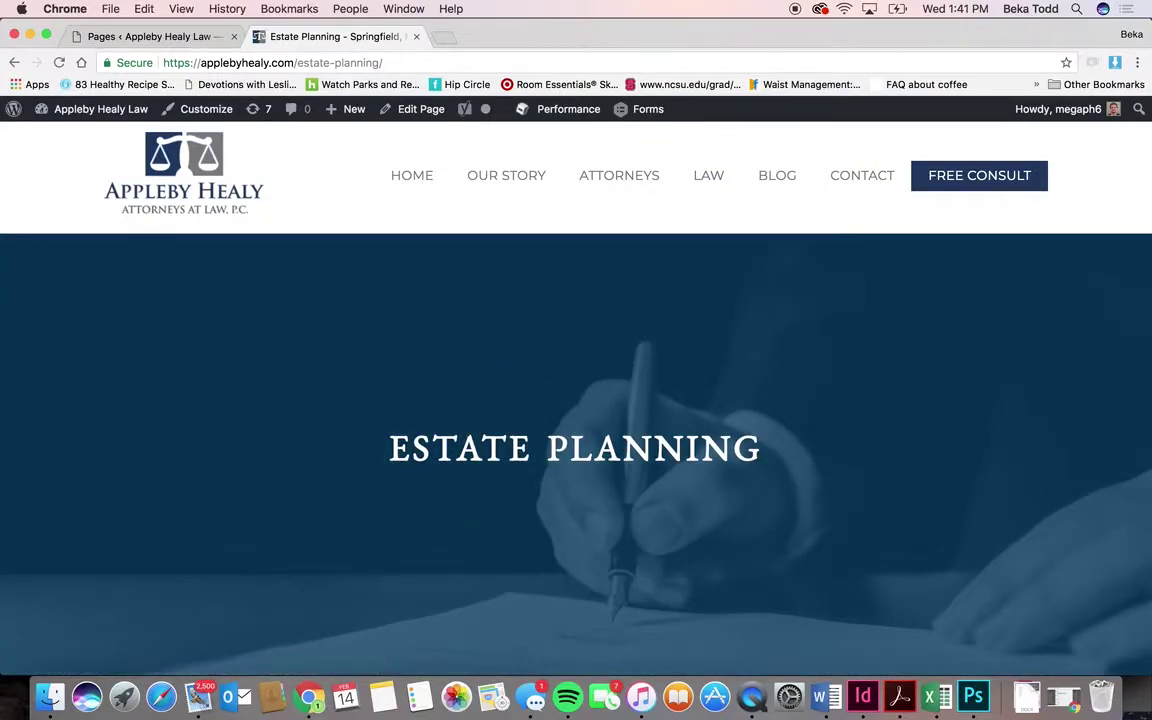
scroll(572, 450, down, 5)
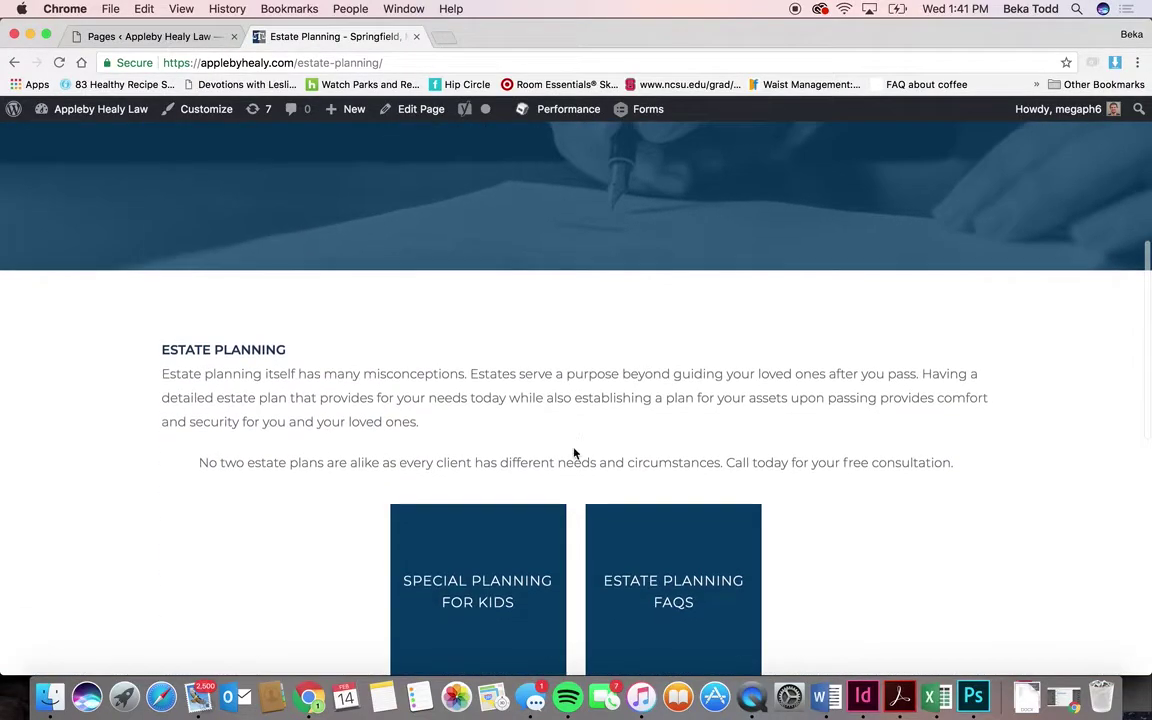
scroll(573, 453, up, 1)
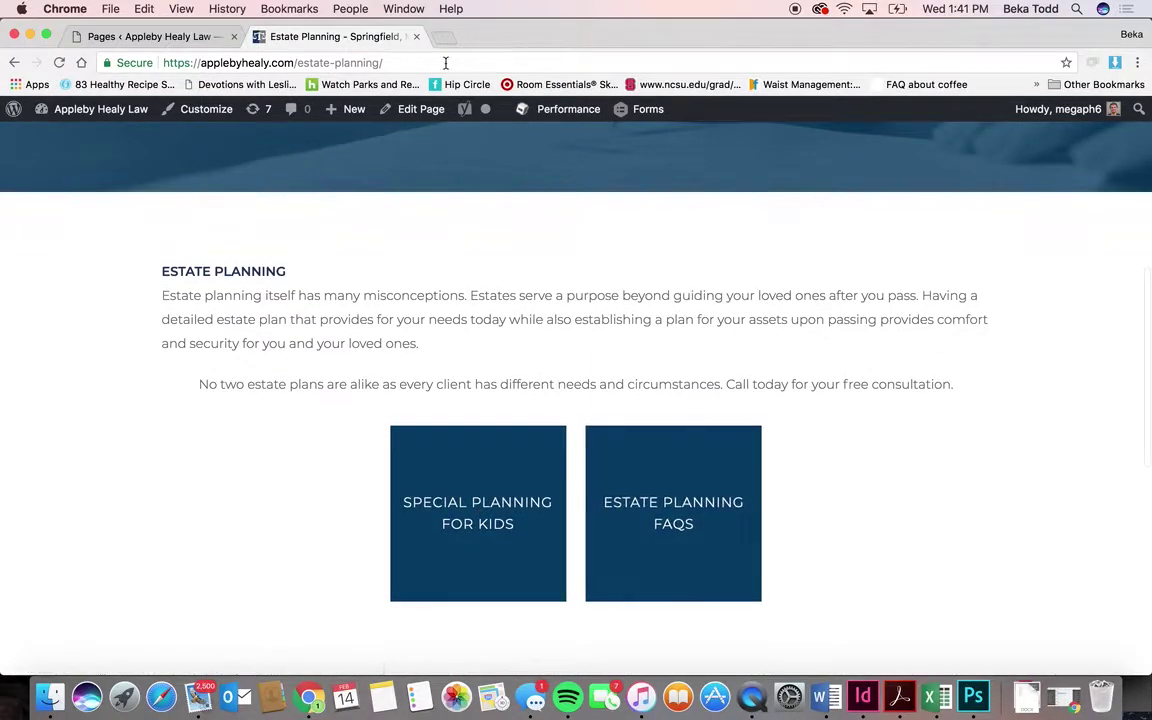
- Open the Estate Planning page for editing from the pages list and read its Estate Planning Info section's content
click(188, 42)
scroll(266, 388, down, 10)
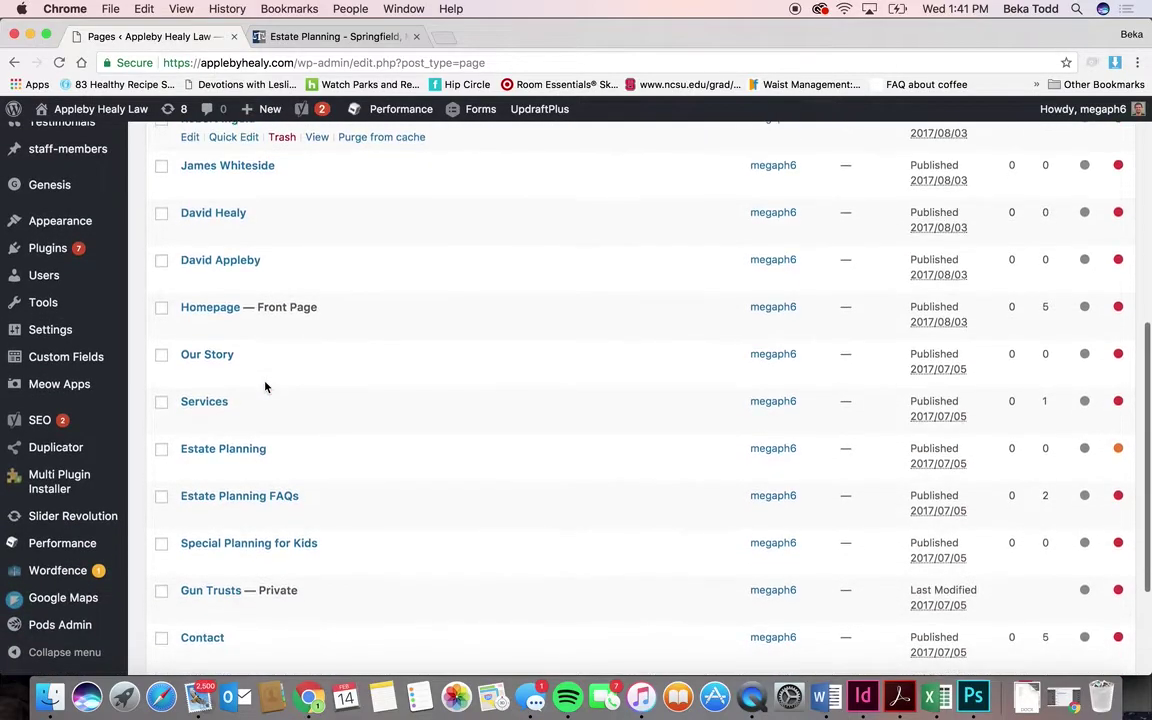
click(221, 452)
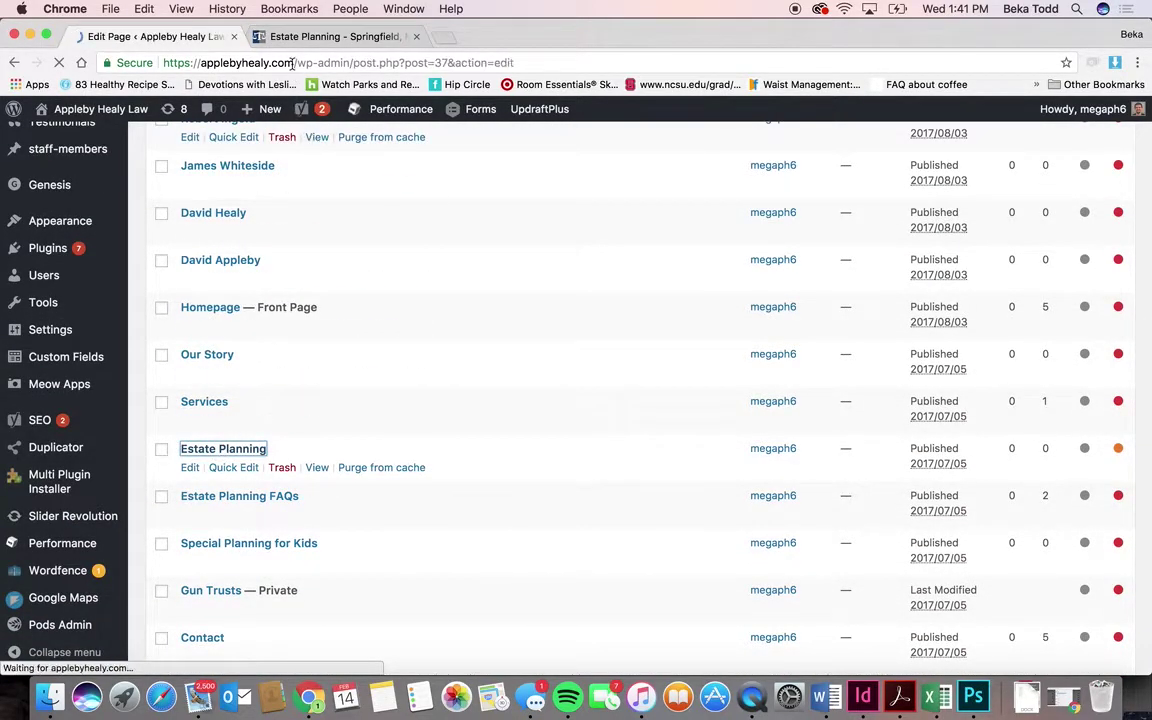
scroll(432, 390, down, 2)
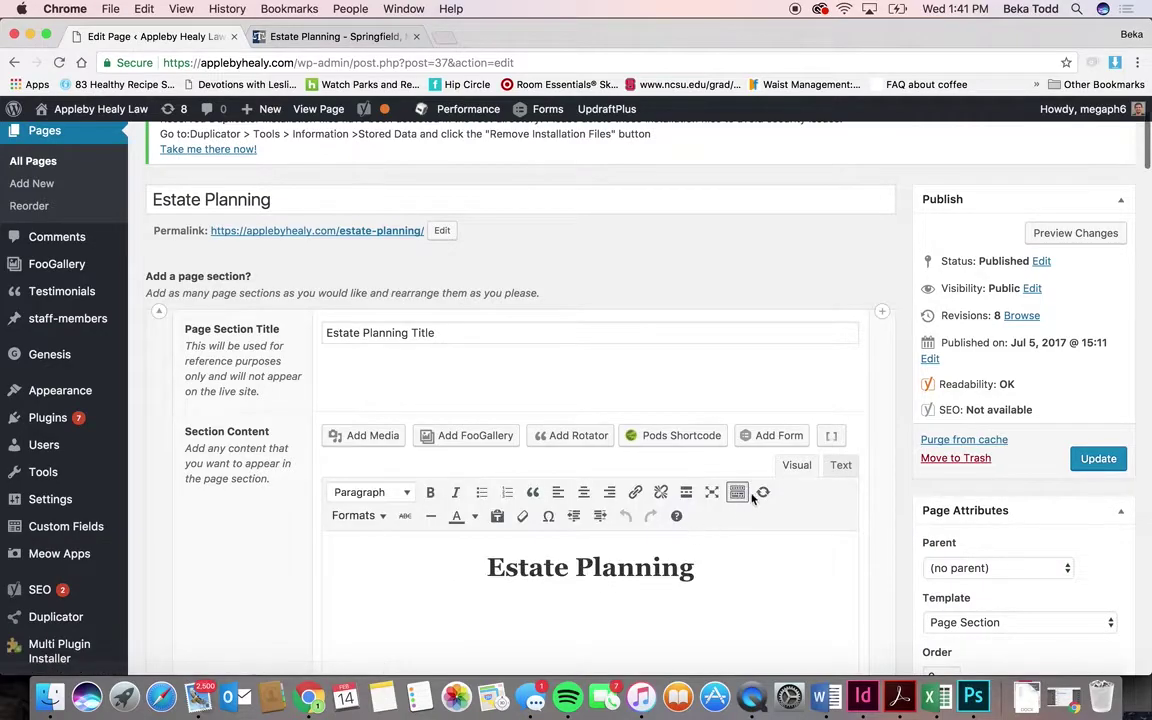
scroll(813, 550, down, 10)
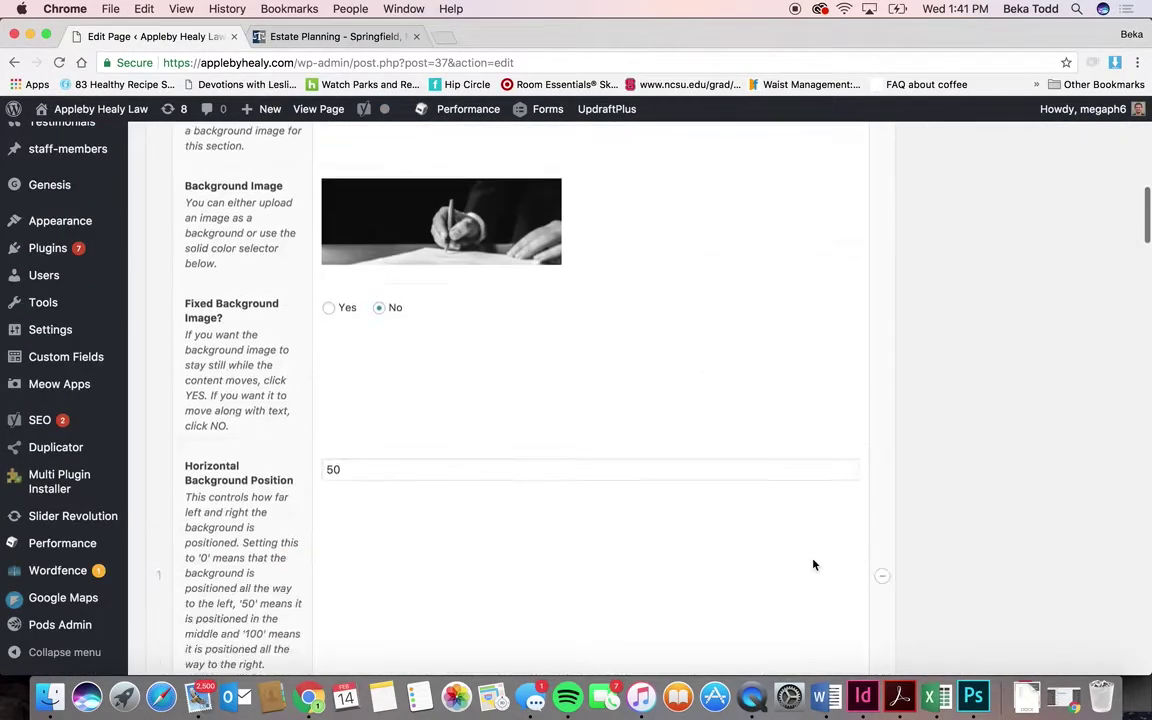
scroll(813, 560, down, 10)
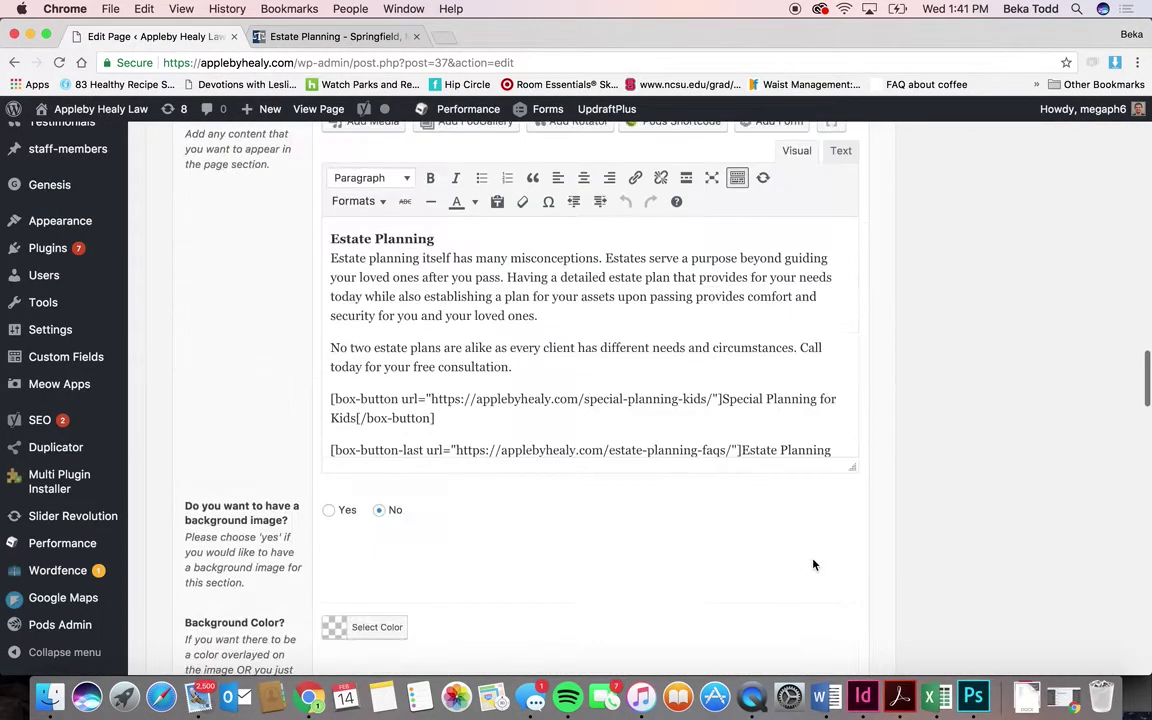
scroll(813, 565, up, 1)
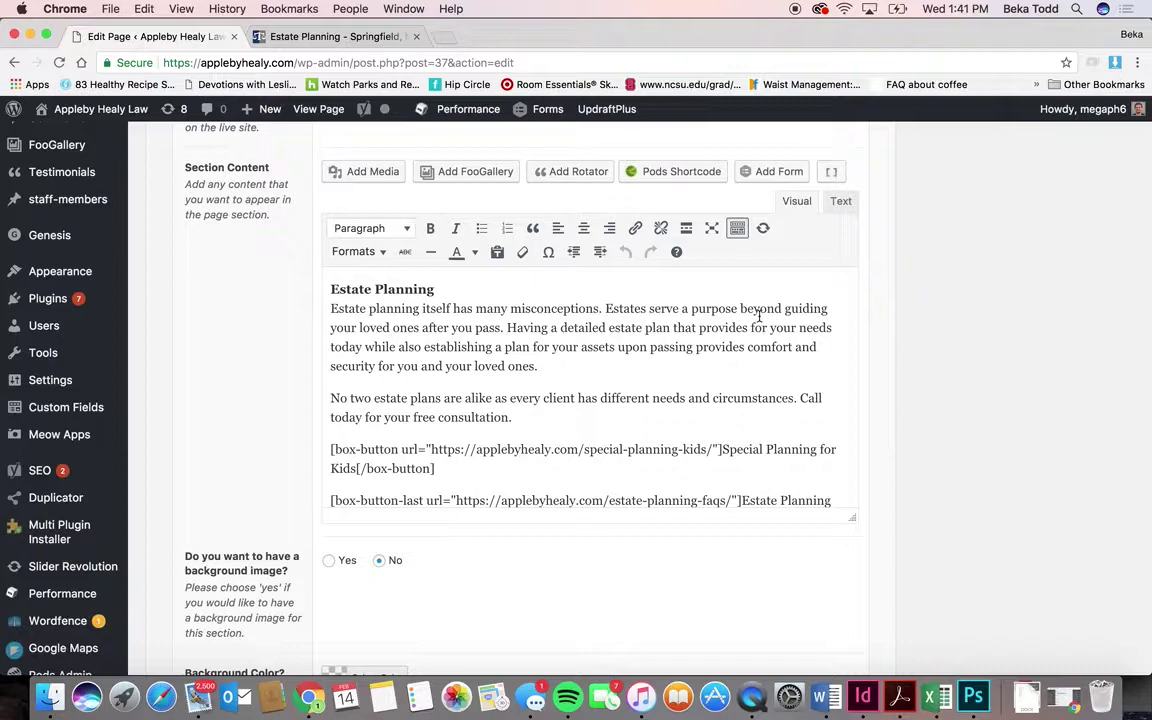
- Highlight the Special Planning for Kids box-button shortcode in the section content and compare the shortcodes with the live page's tiles
click(283, 37)
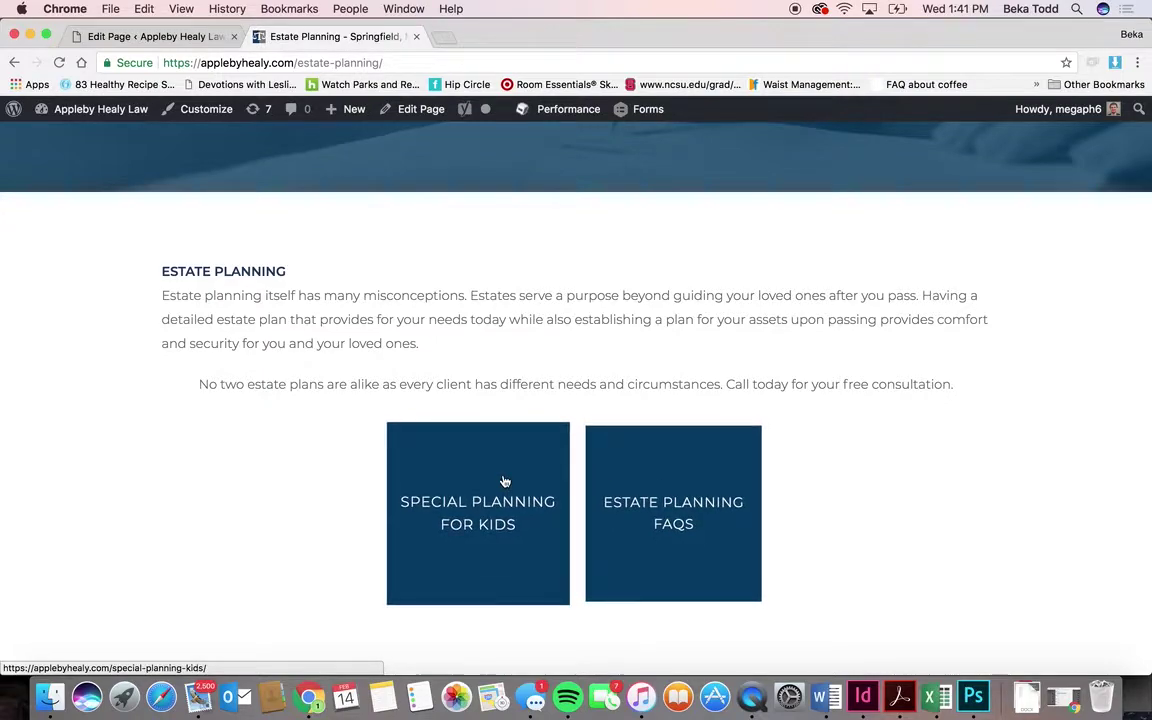
click(167, 35)
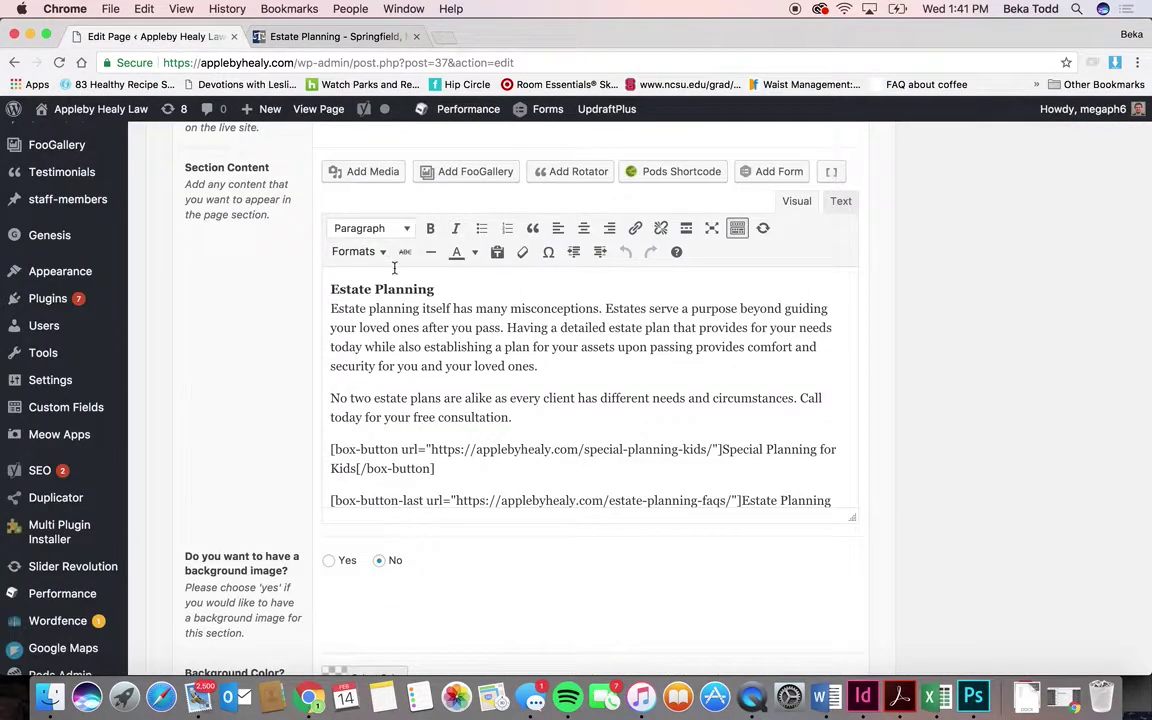
scroll(442, 437, down, 2)
drag(436, 420, 310, 397)
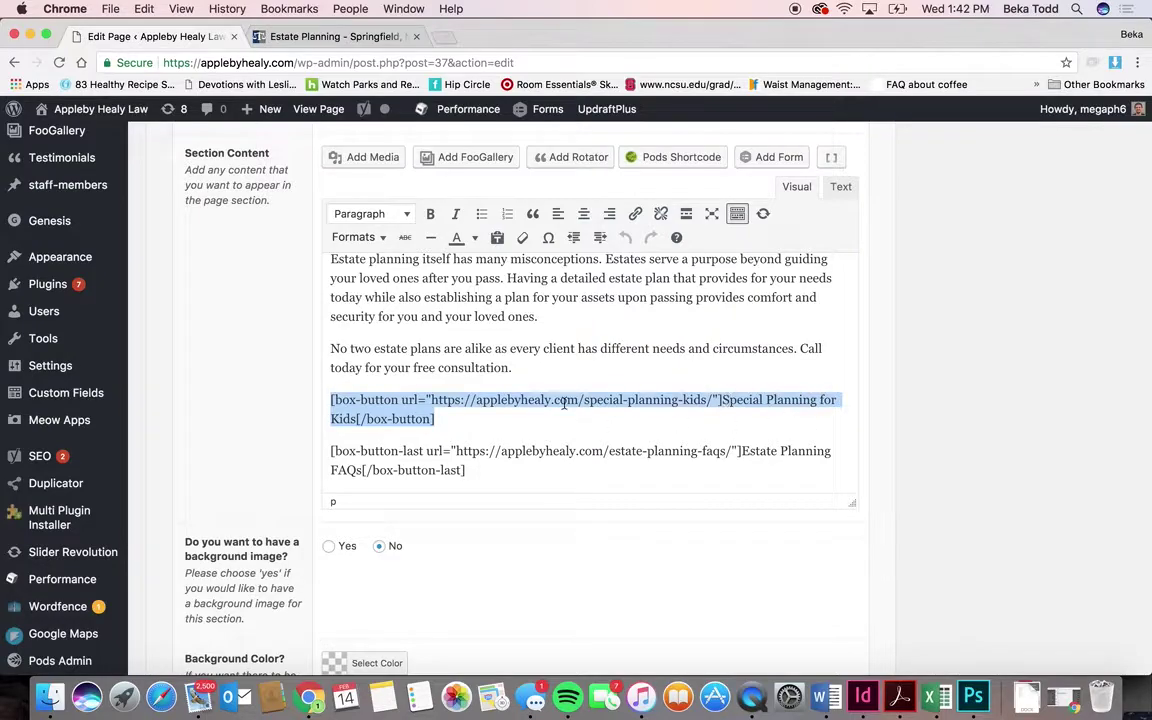
click(322, 36)
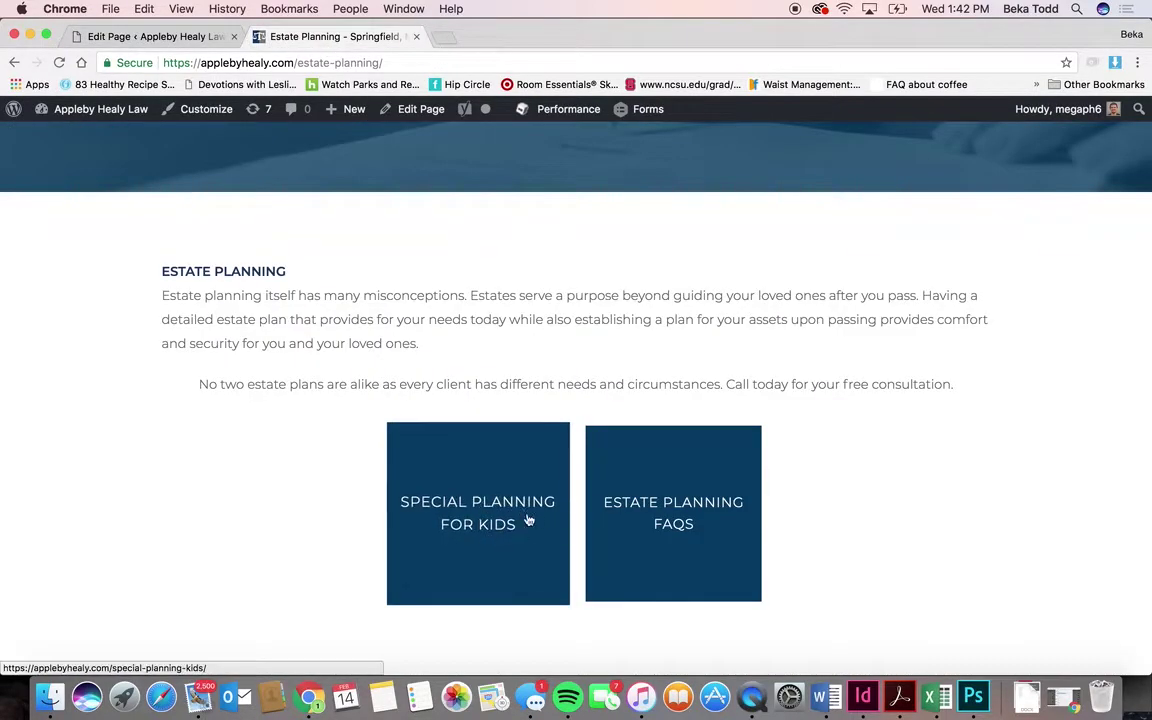
click(152, 36)
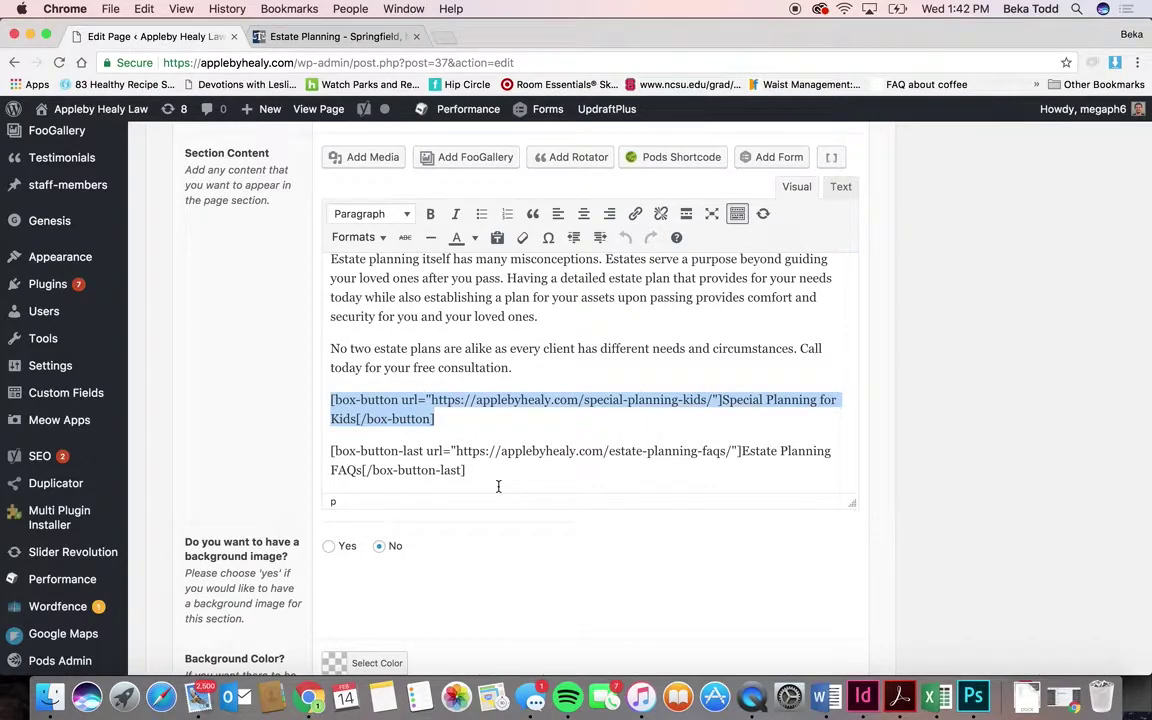
scroll(498, 486, down, 3)
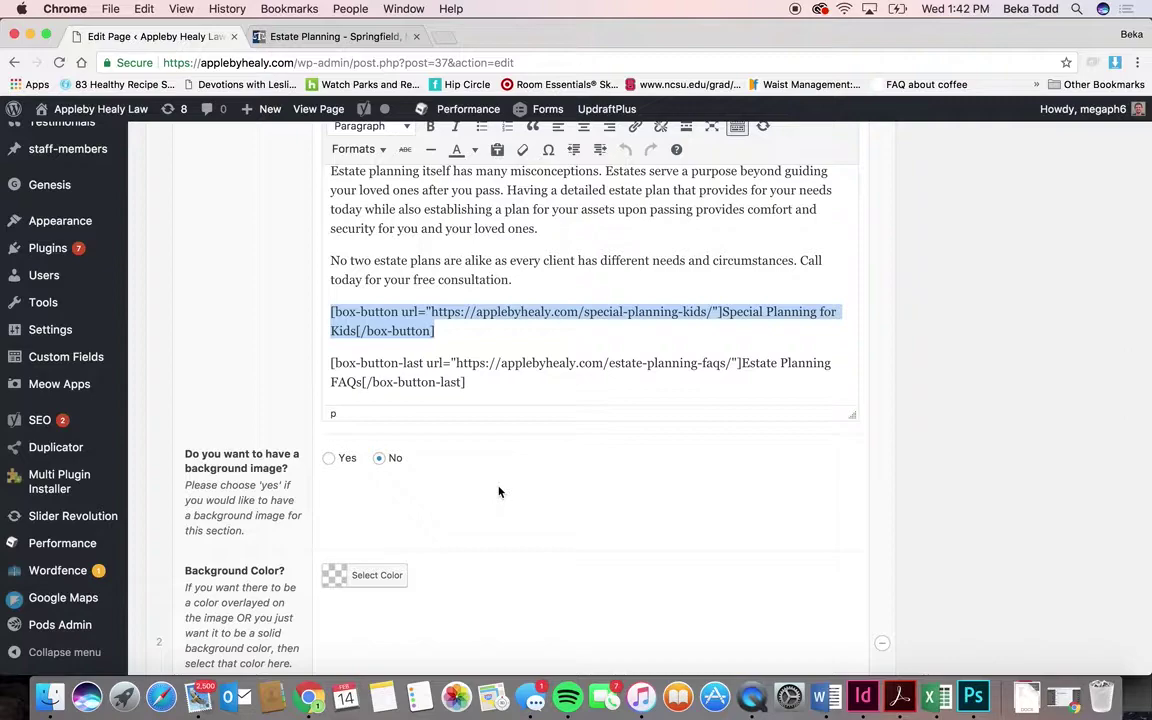
- Open the Estate Planning FAQs page from its tile on the live page and look over its questions and banner
click(330, 36)
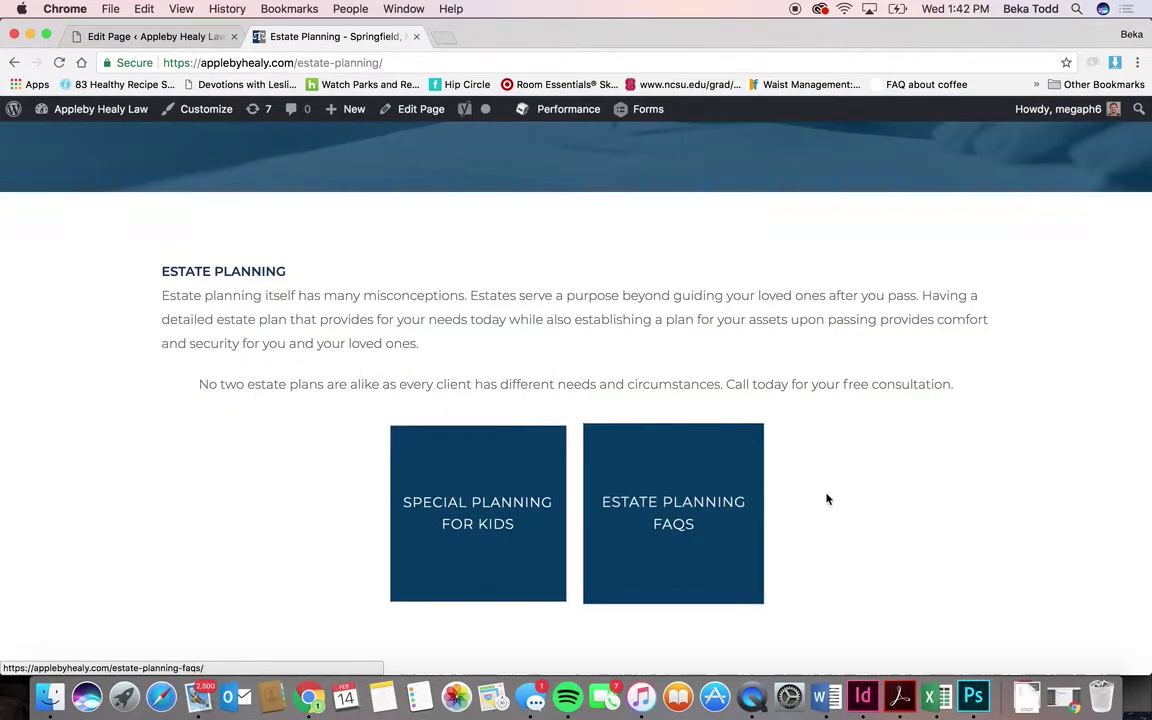
click(653, 519)
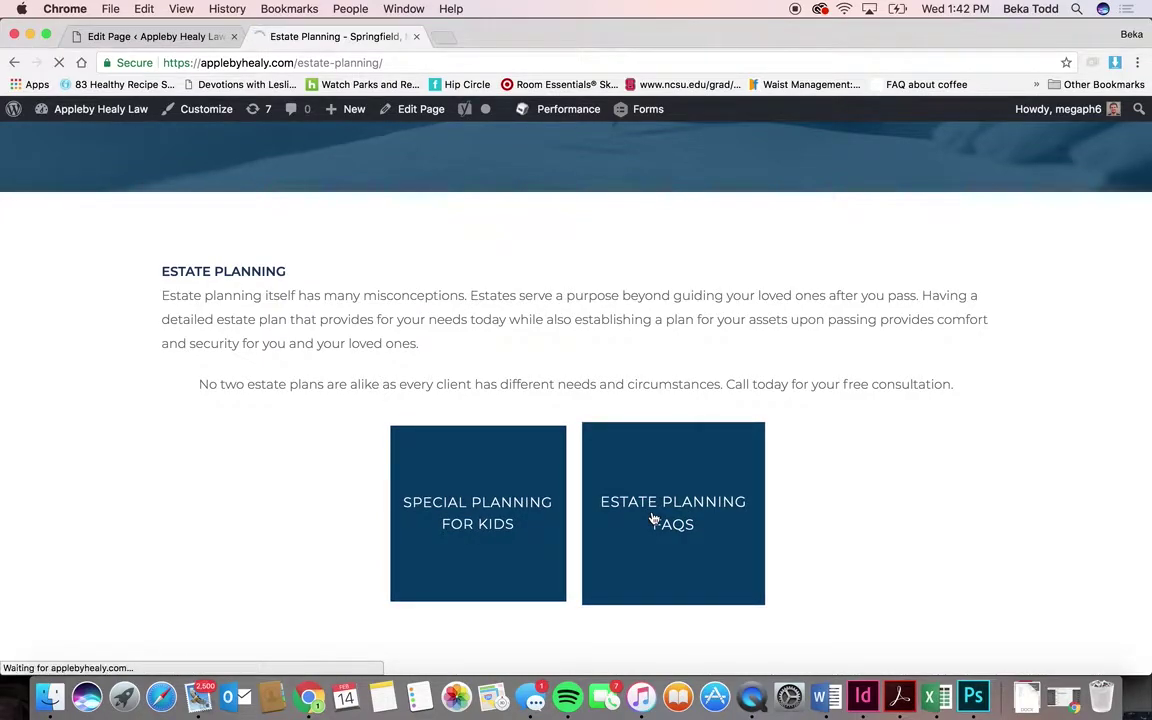
scroll(653, 519, down, 10)
scroll(653, 519, down, 5)
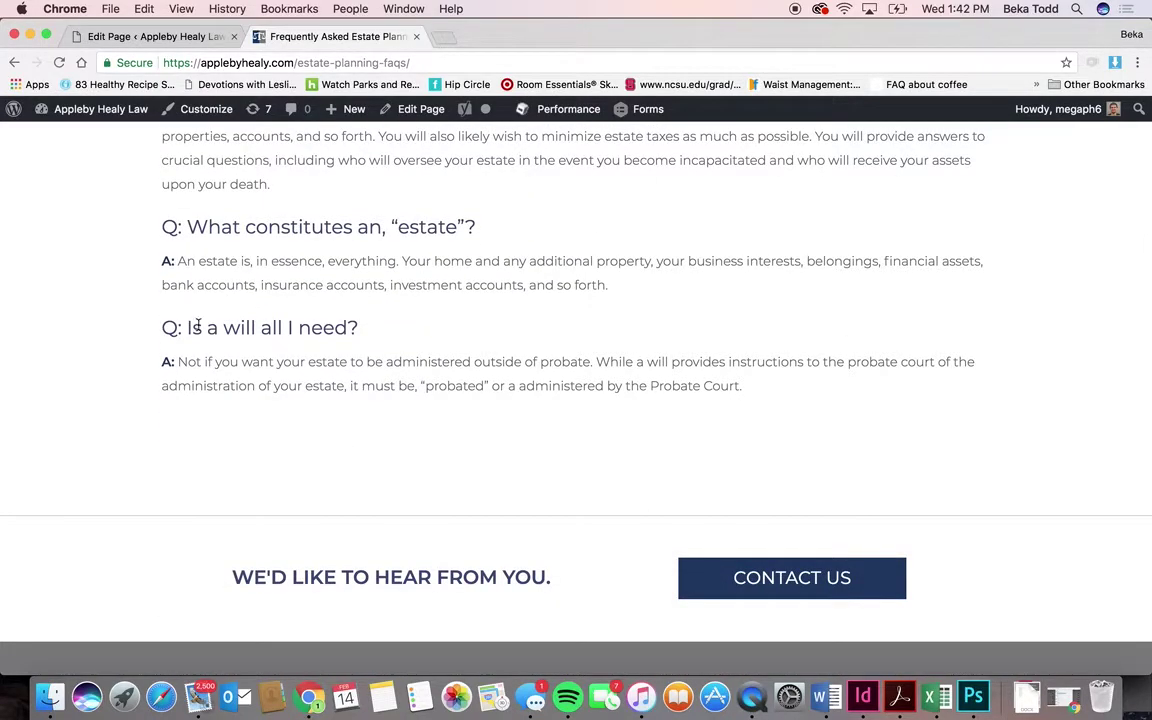
scroll(316, 319, up, 15)
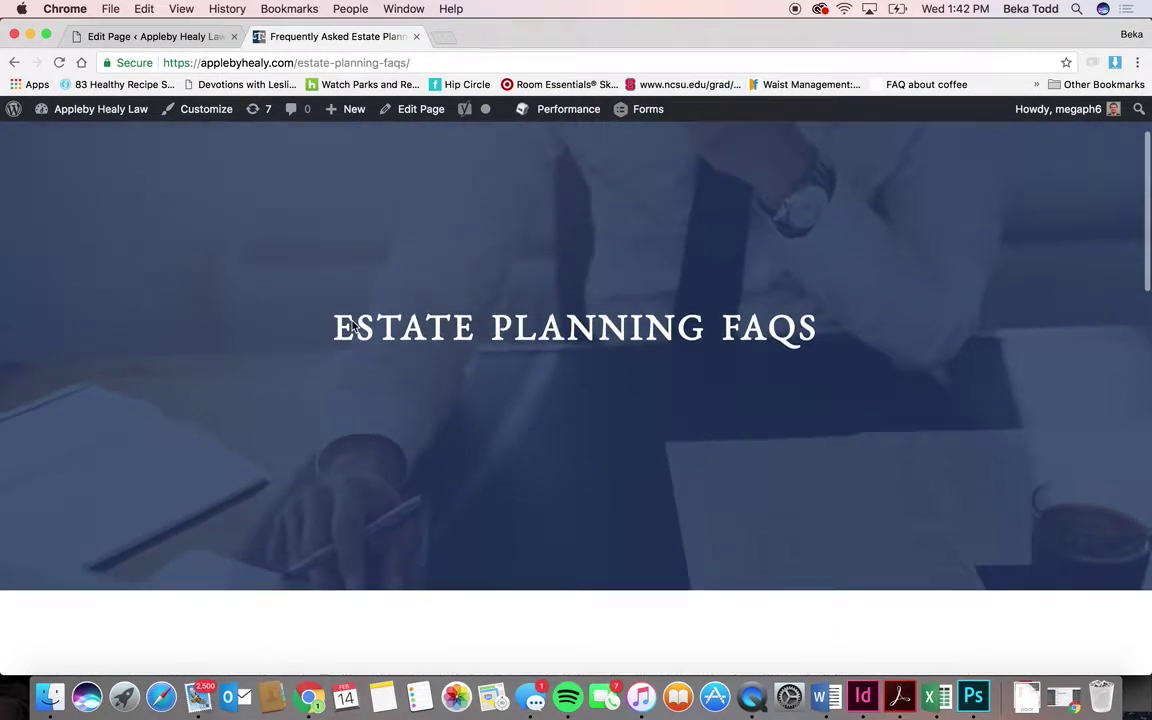
scroll(352, 325, up, 2)
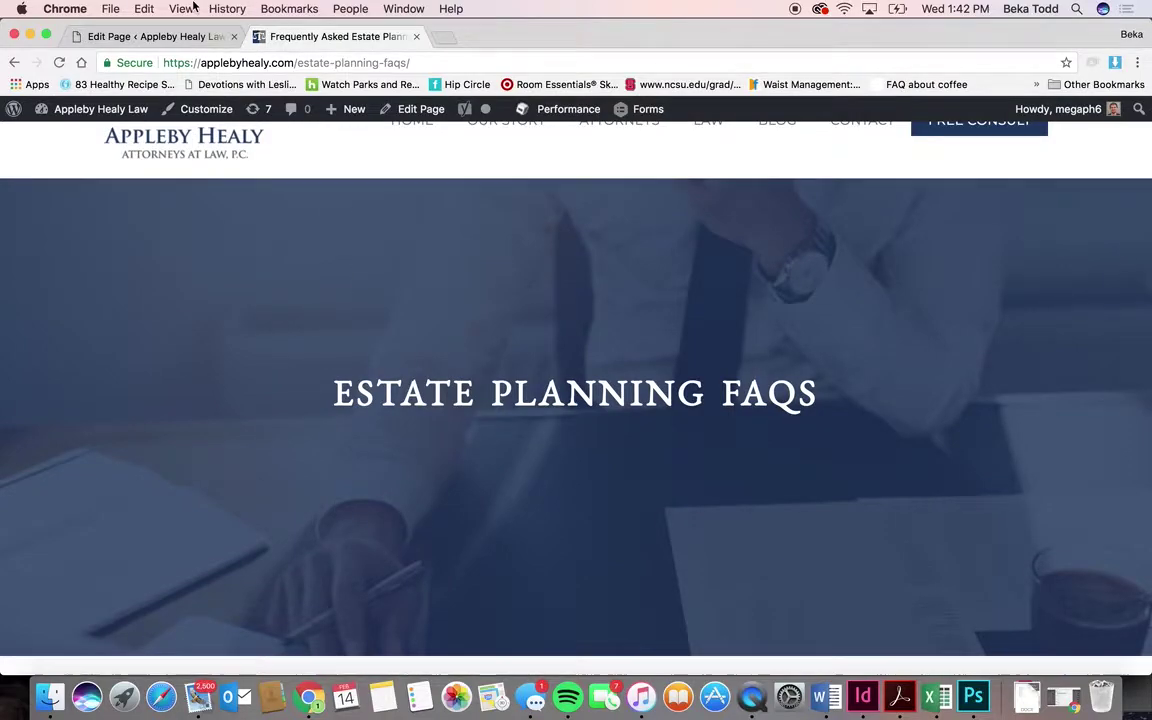
- Return to the Estate Planning page editor and look through the remaining section options and the main content below them
click(176, 37)
scroll(387, 341, up, 10)
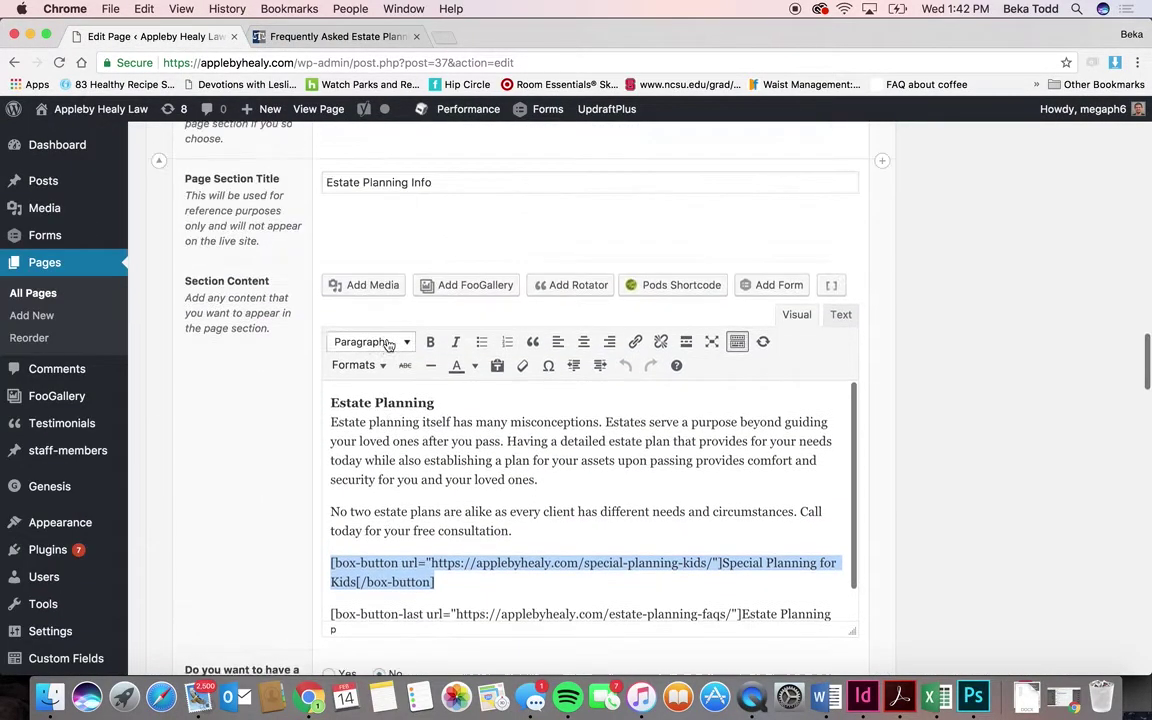
scroll(328, 480, down, 20)
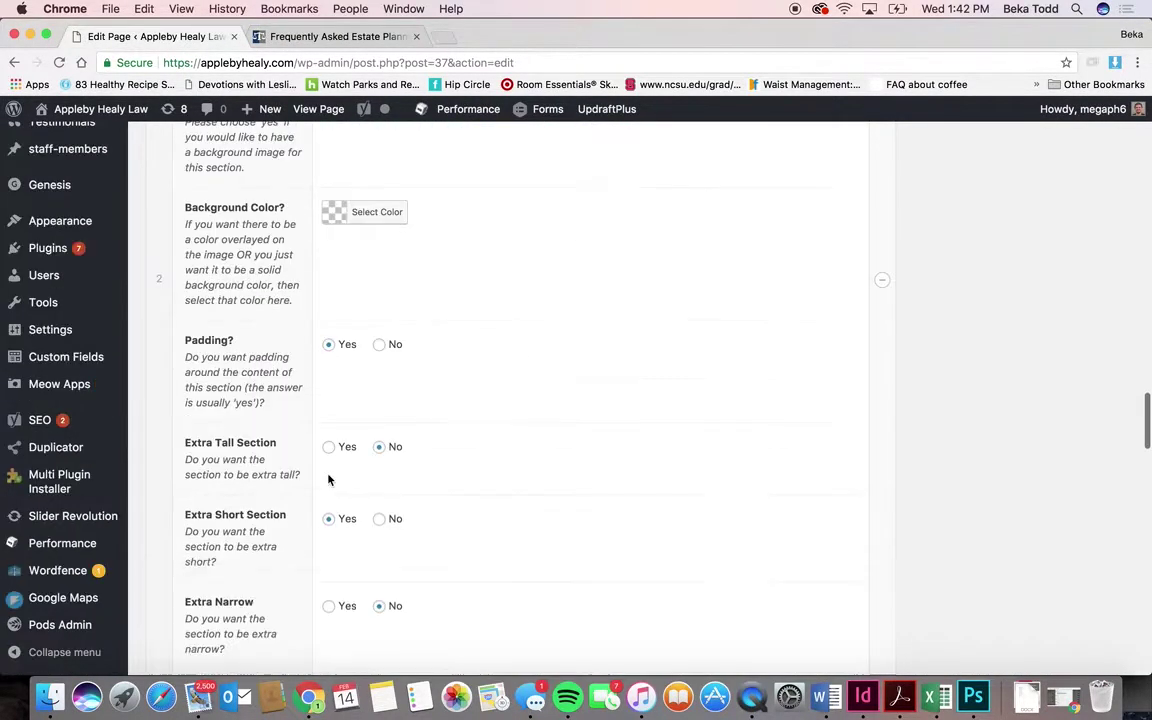
scroll(328, 480, up, 14)
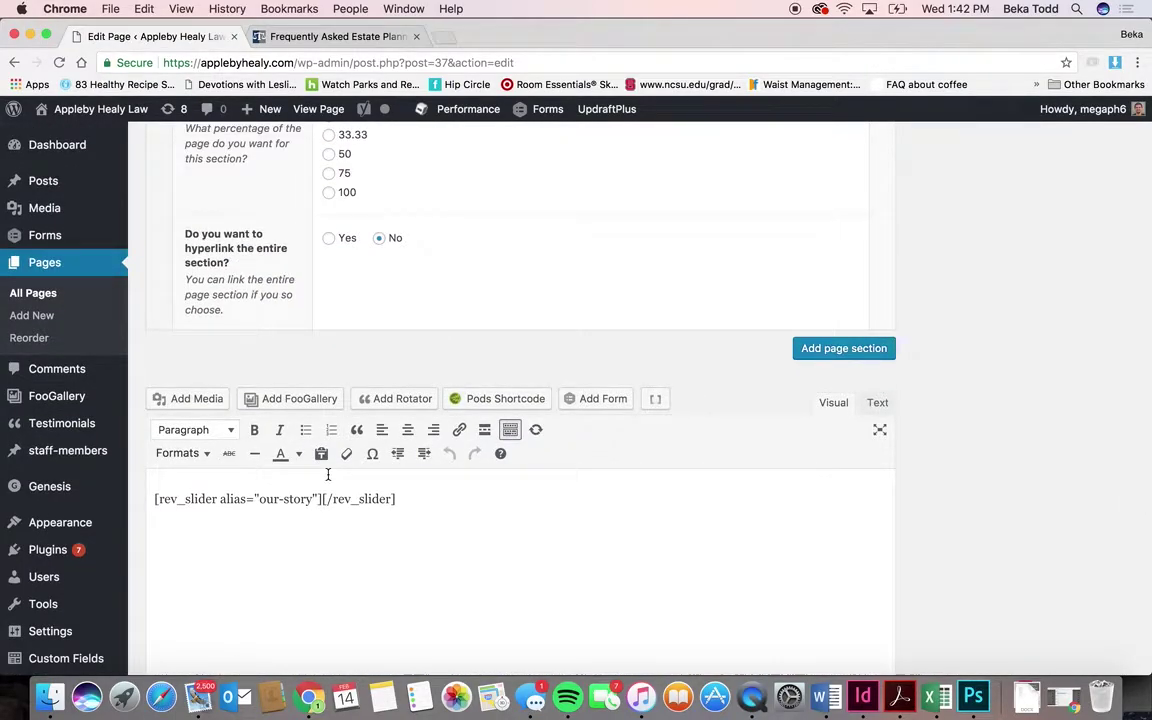
- Go back to the live Estate Planning page, then open the site's Our Story page and view its intro and timeline
click(290, 36)
key(super+bracketleft)
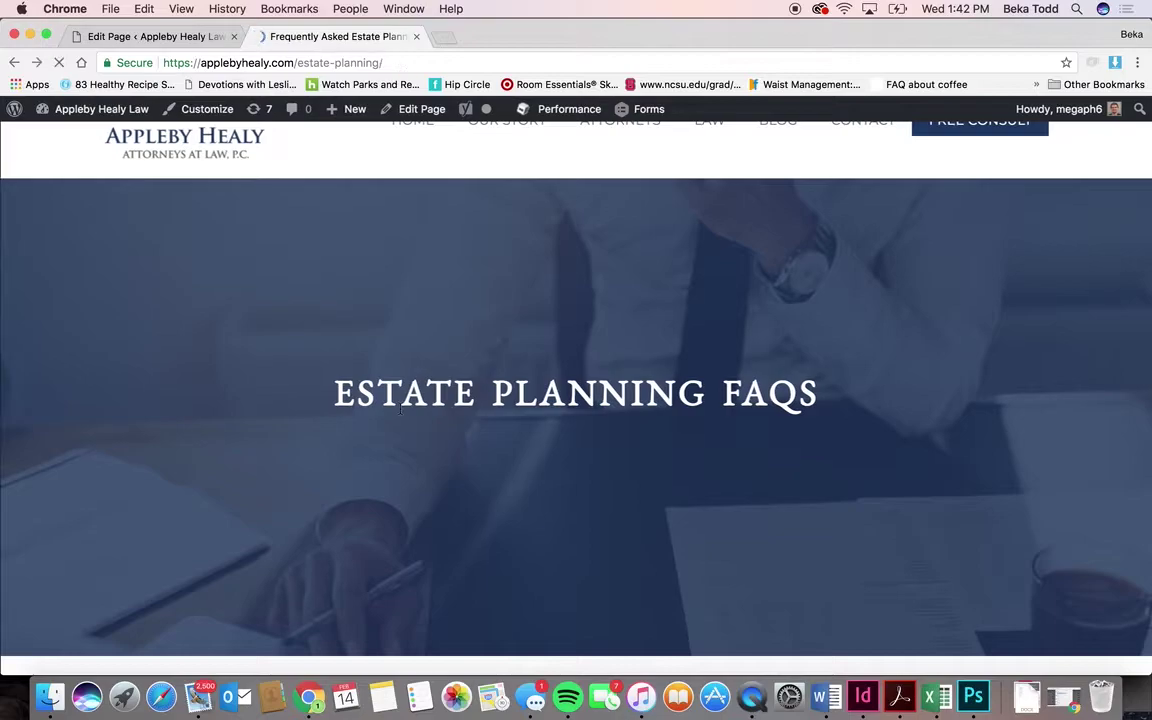
scroll(400, 408, down, 5)
scroll(400, 408, up, 12)
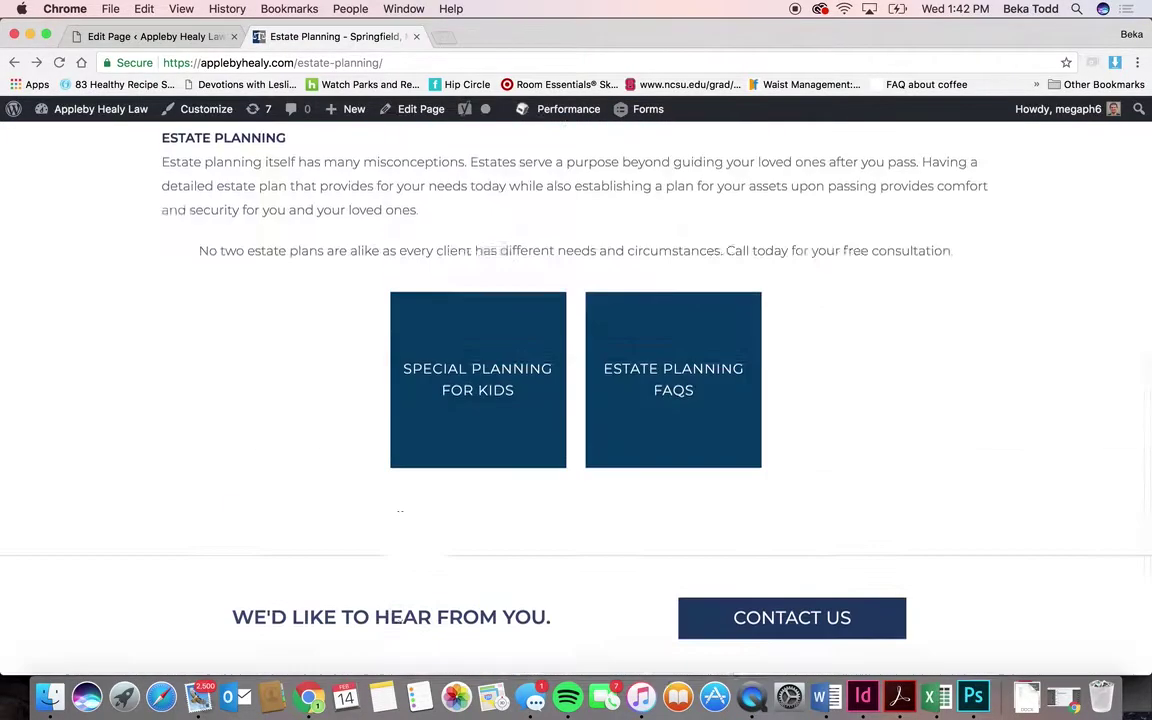
scroll(400, 408, down, 1)
click(510, 177)
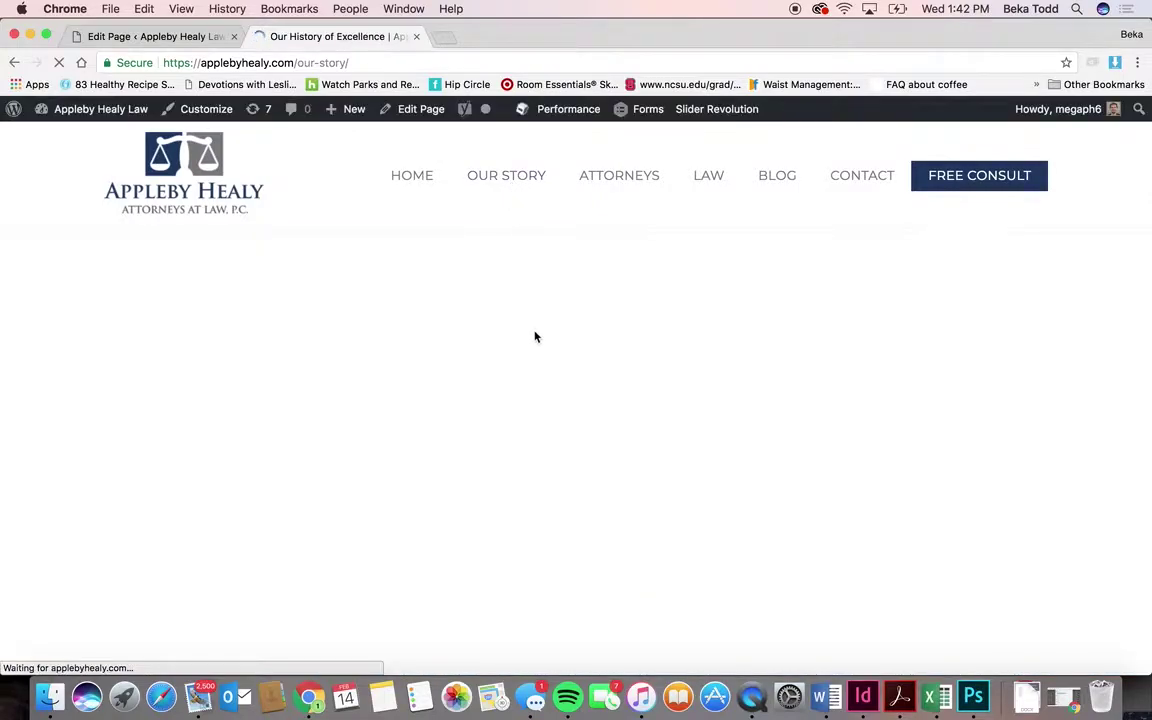
scroll(535, 337, down, 6)
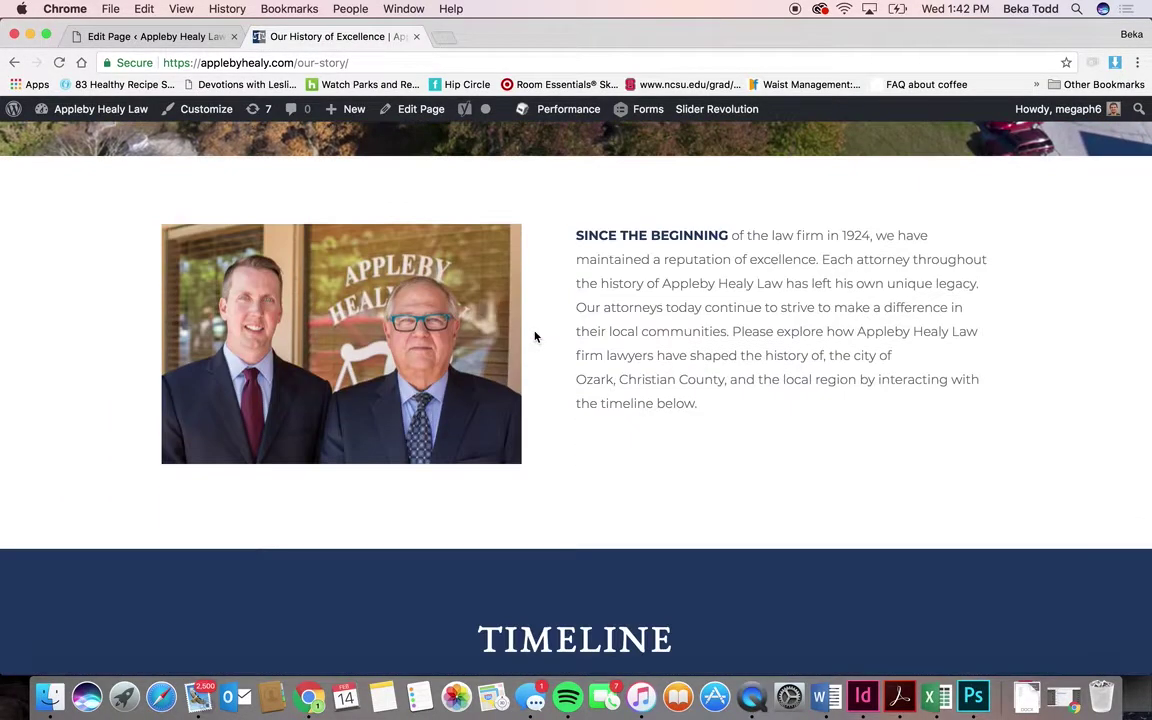
scroll(535, 337, down, 3)
- Return to the full list of pages in the admin area and open the Our Story page for editing
click(148, 37)
scroll(300, 310, up, 3)
click(33, 293)
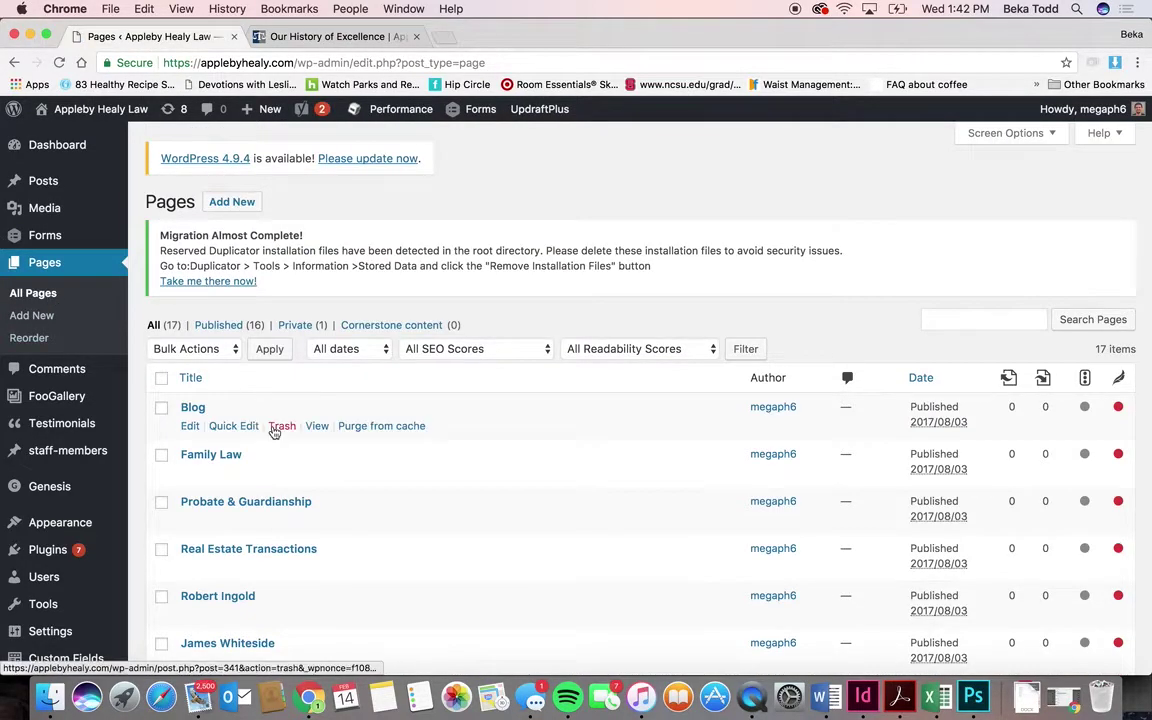
scroll(276, 428, down, 8)
click(207, 438)
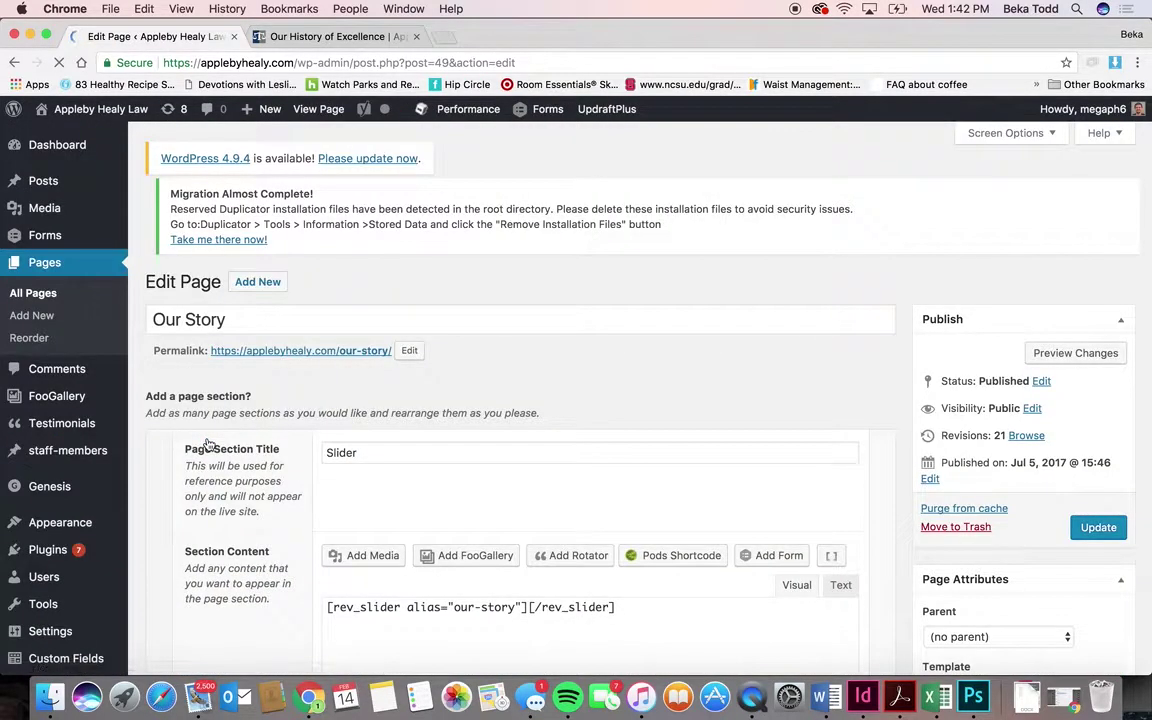
- Highlight the rev_slider shortcode with the our-story alias in the Our Story page's Slider section
scroll(372, 500, down, 3)
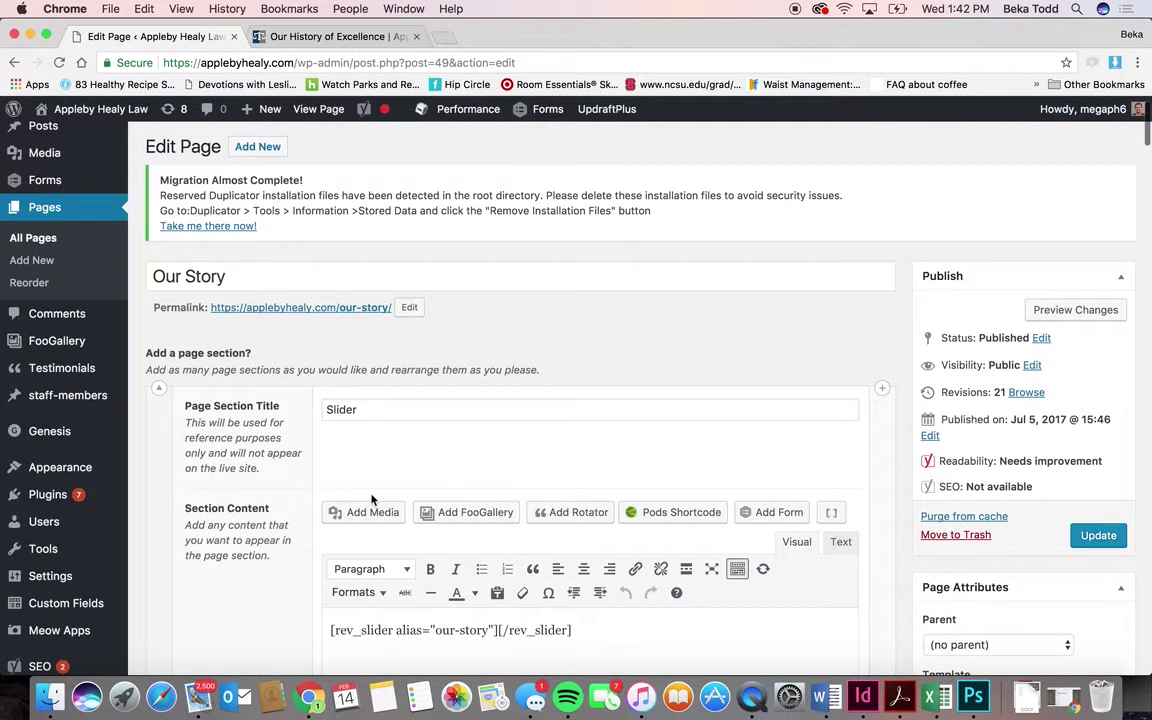
scroll(372, 500, down, 1)
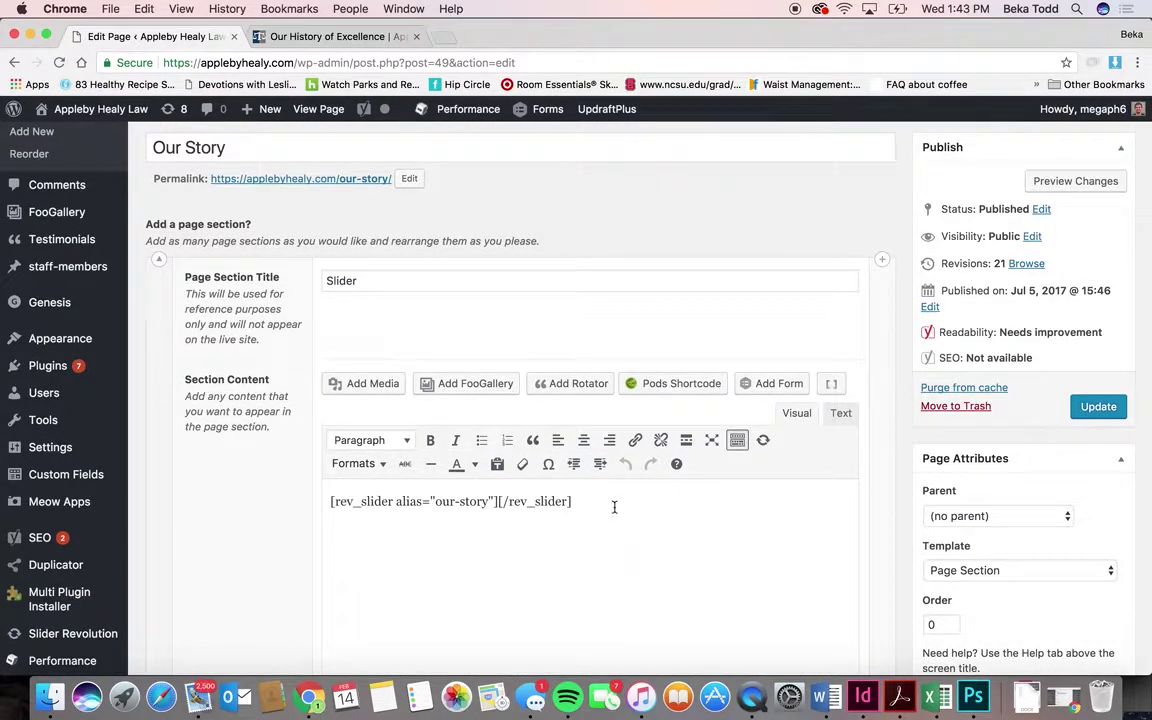
drag(616, 507, 330, 497)
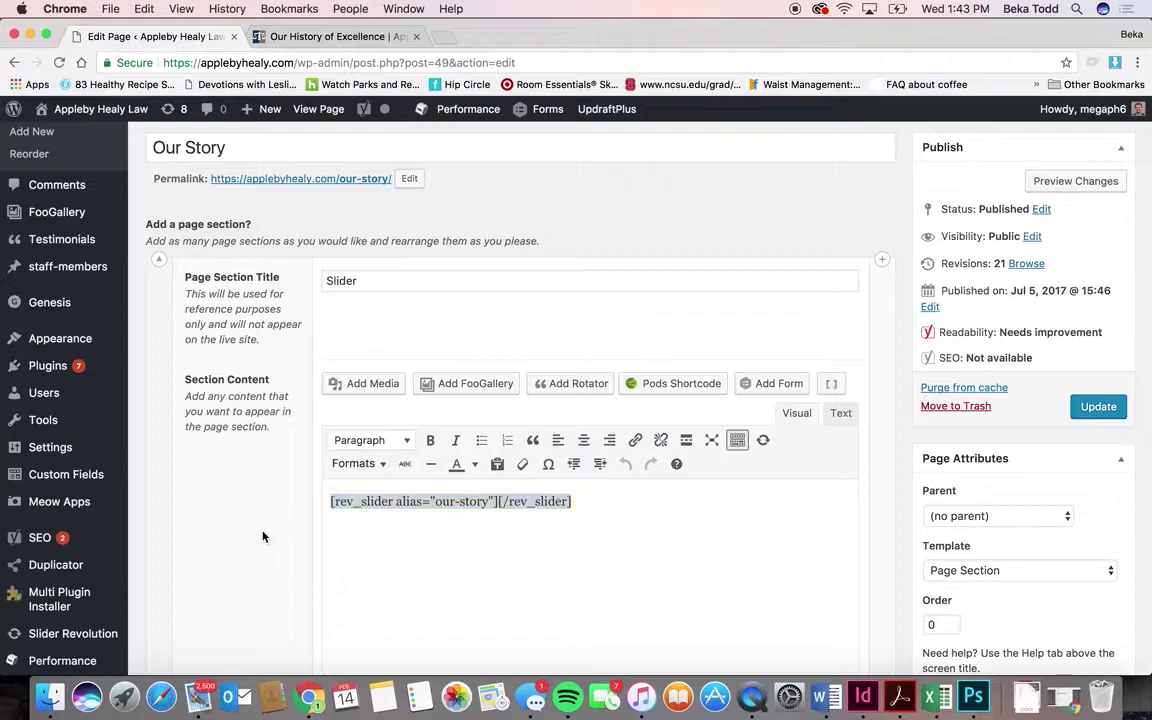
- Examine the Intro section's photo, text and one_half column shortcodes on the Our Story page
scroll(388, 525, down, 20)
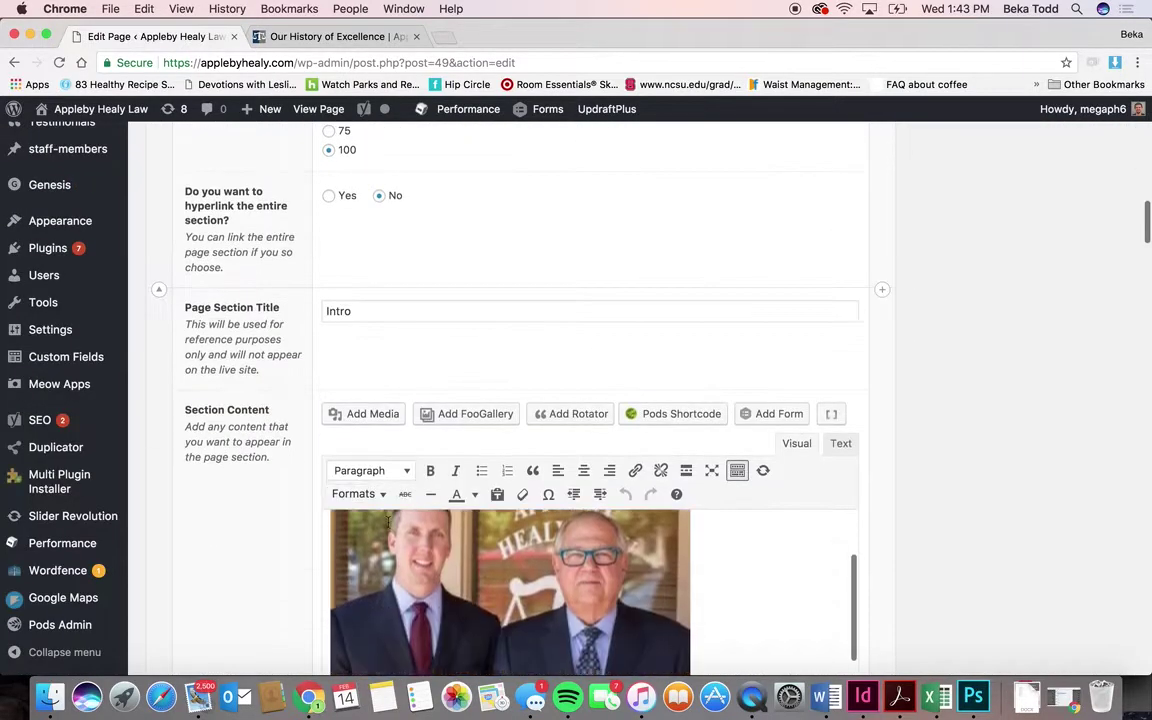
scroll(388, 521, down, 5)
scroll(462, 500, down, 1)
scroll(462, 500, down, 4)
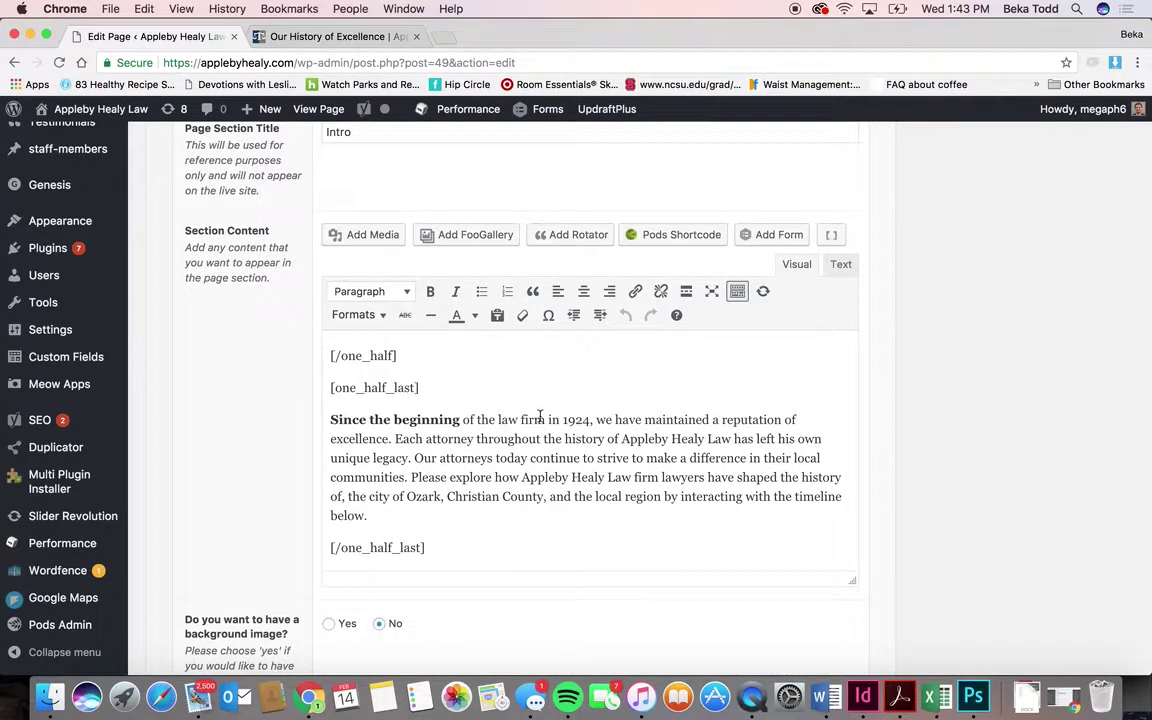
- View the live Our Story page's intro and timeline, and return to the editor to find the Timeline section
click(303, 40)
scroll(455, 334, up, 3)
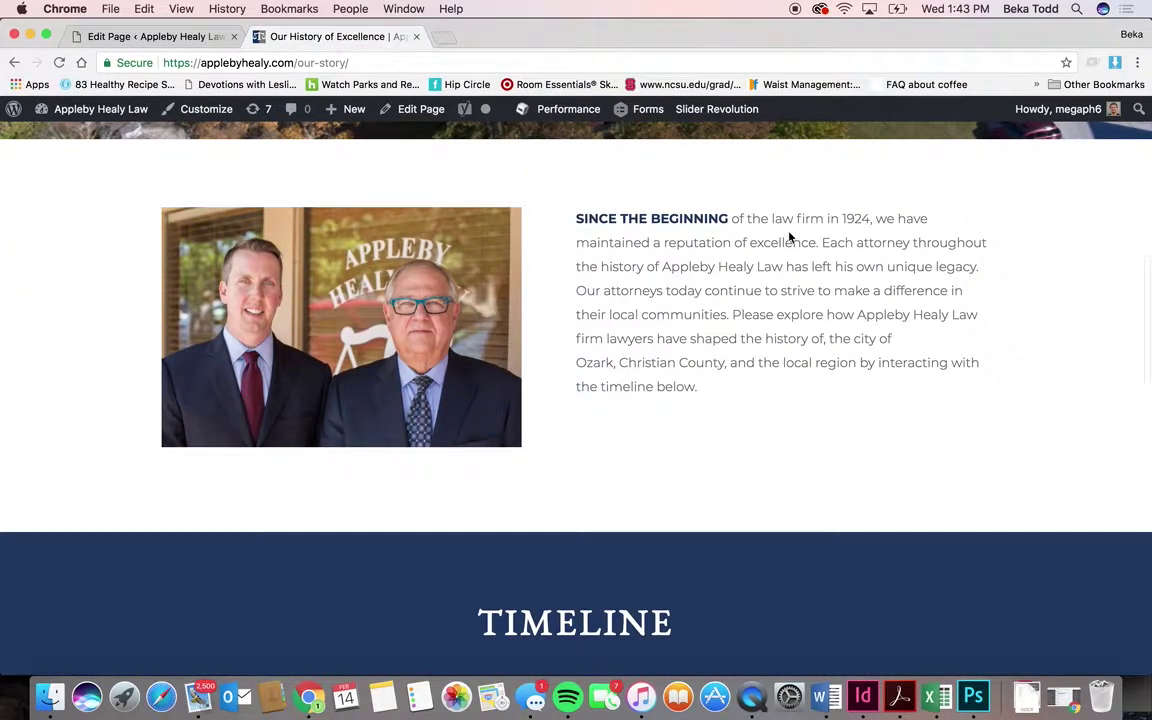
scroll(709, 369, down, 5)
scroll(709, 369, down, 4)
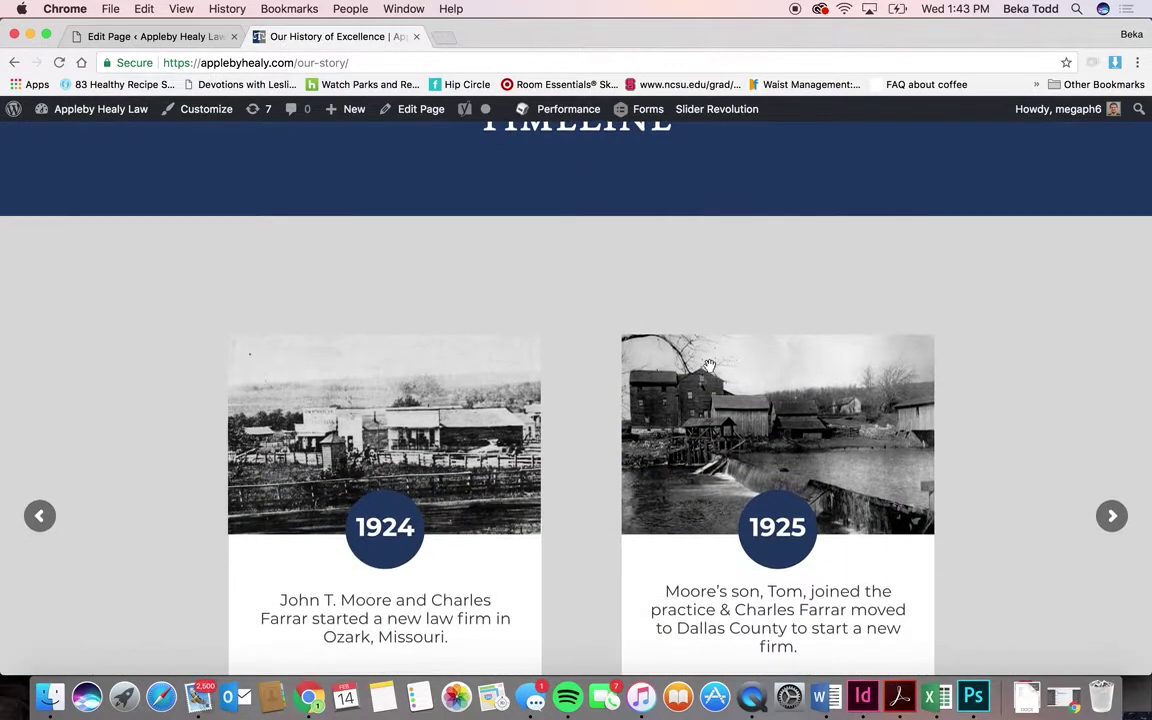
click(181, 37)
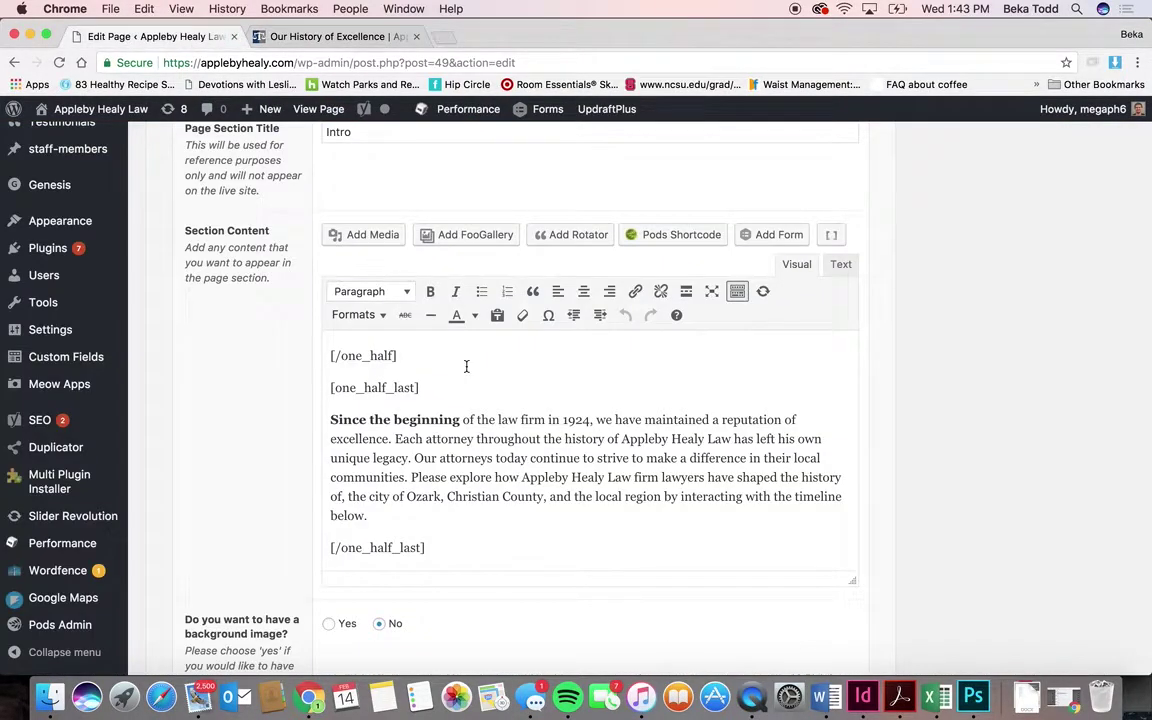
scroll(466, 366, down, 15)
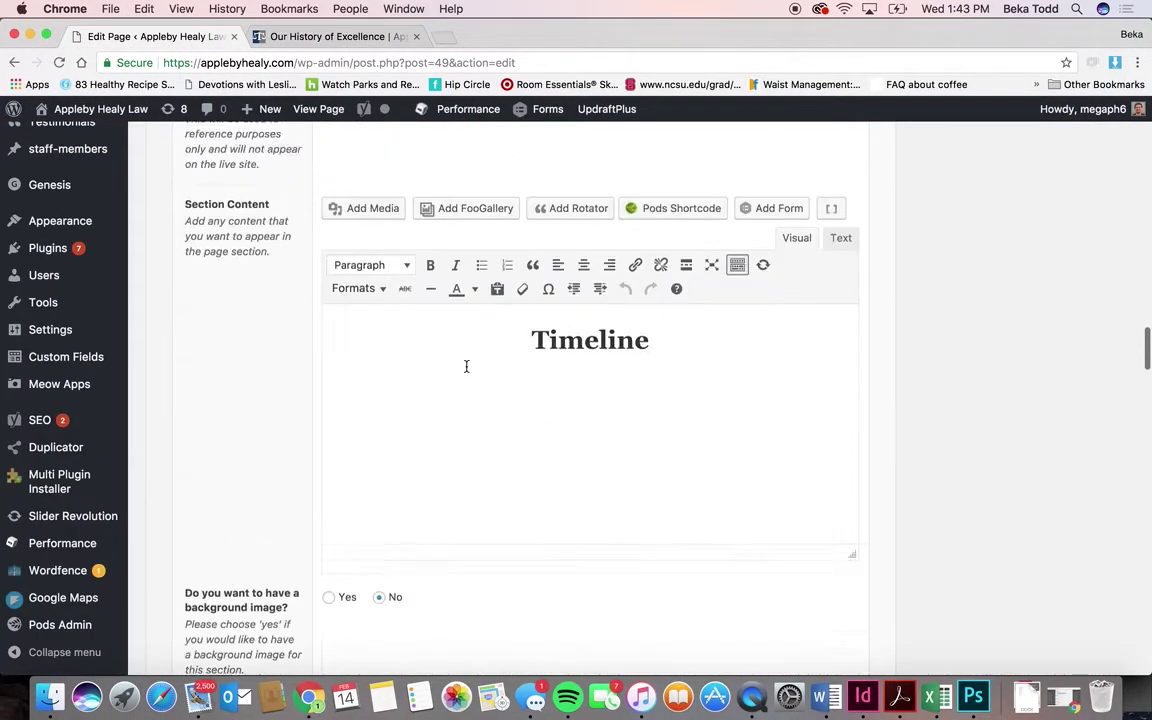
- Examine the Timeline heading section's background, padding and height options and the rev_slider shortcode in the following Timeline section
scroll(466, 366, down, 1)
scroll(594, 370, down, 7)
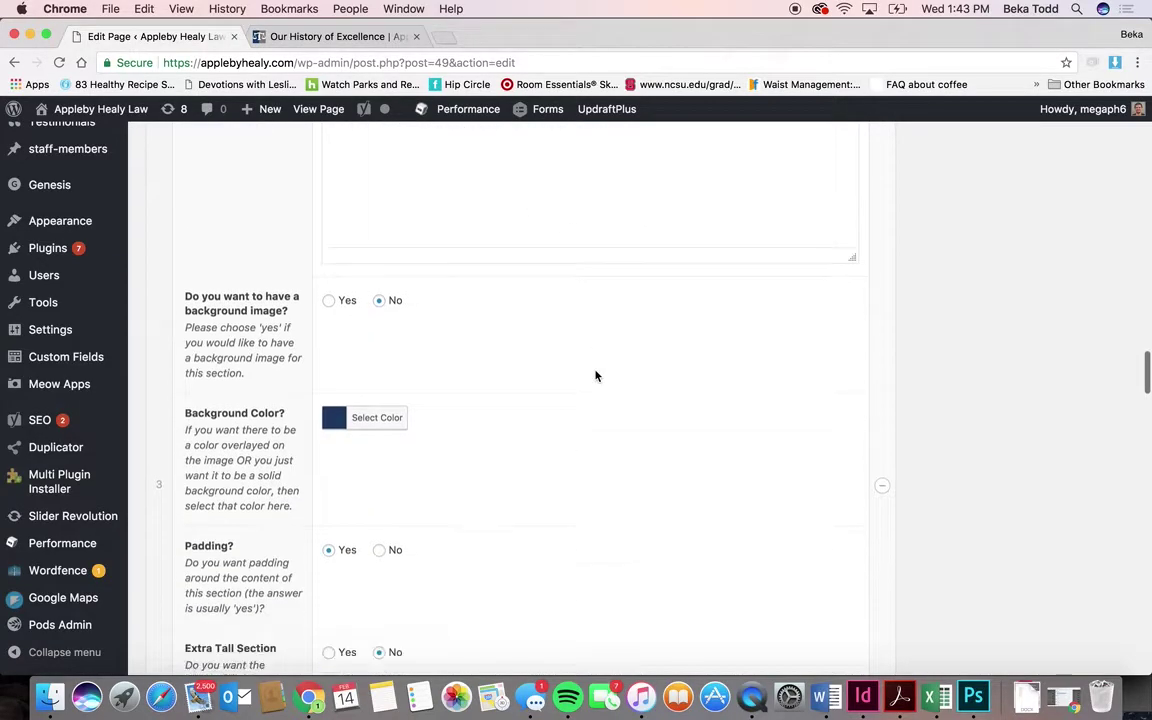
scroll(404, 427, down, 4)
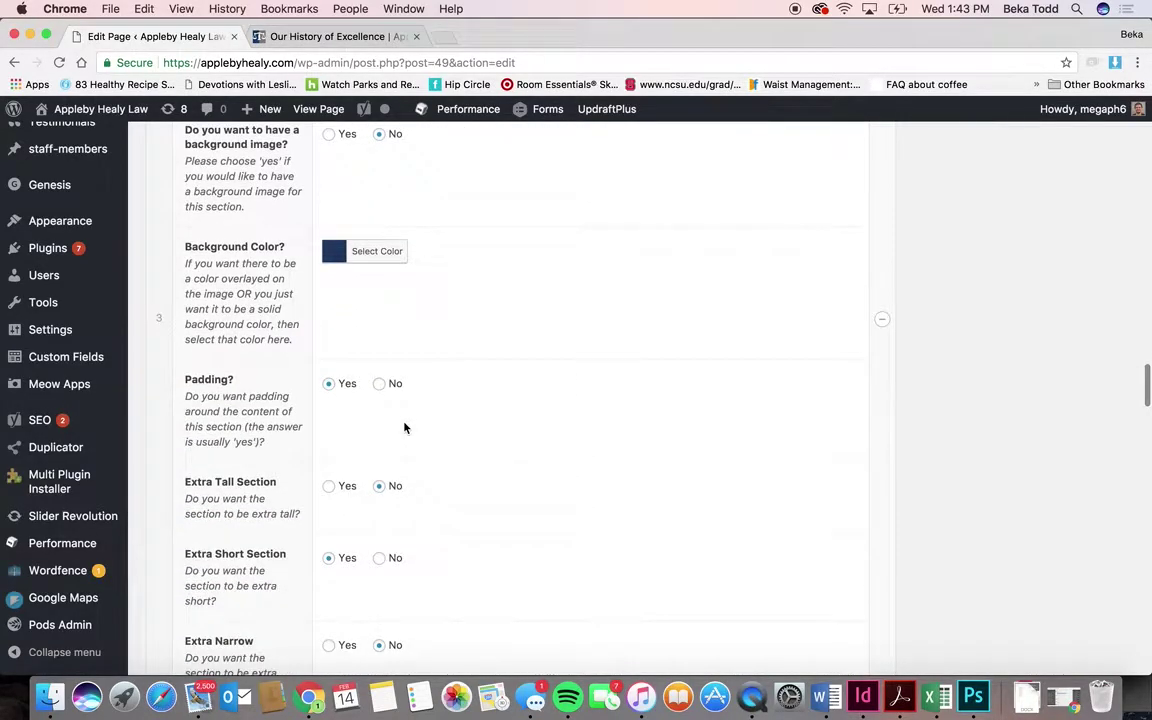
scroll(404, 427, down, 2)
scroll(404, 427, down, 1)
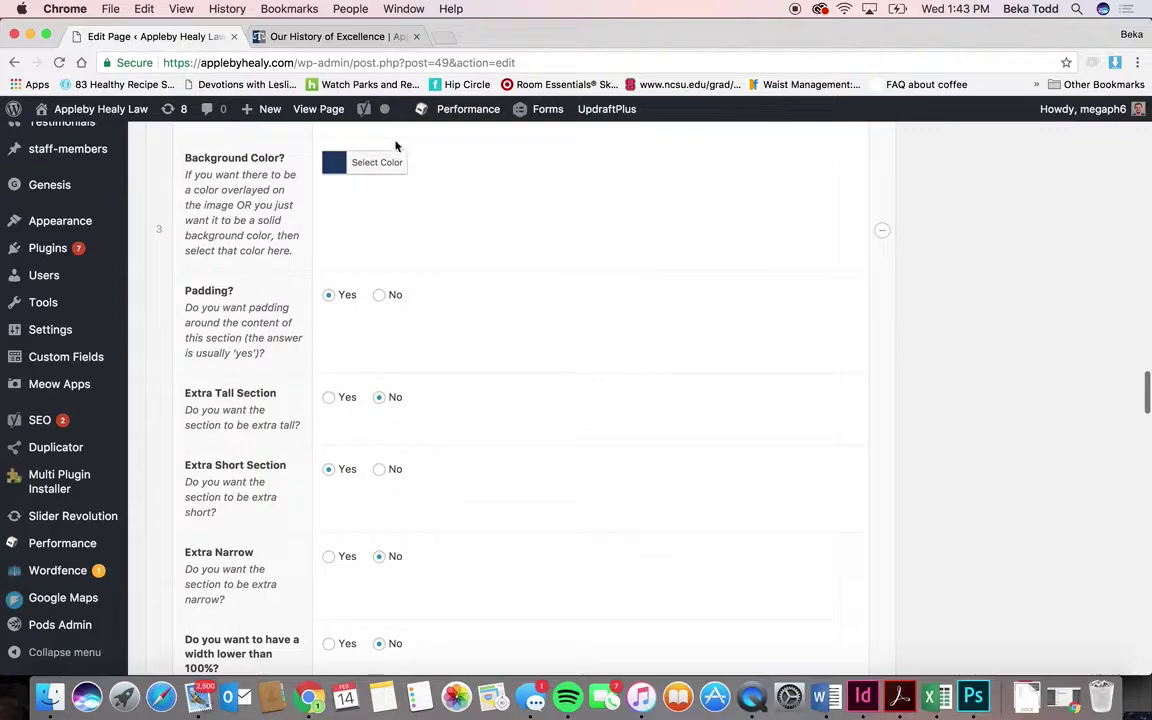
scroll(404, 407, down, 18)
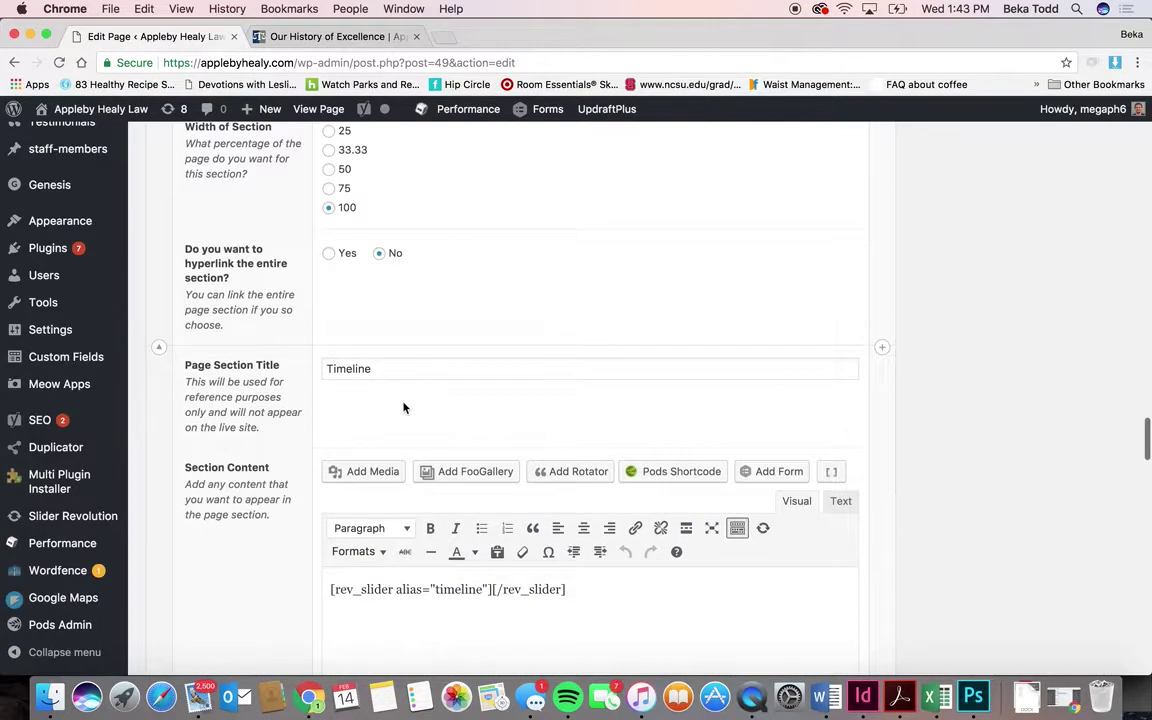
scroll(404, 407, down, 1)
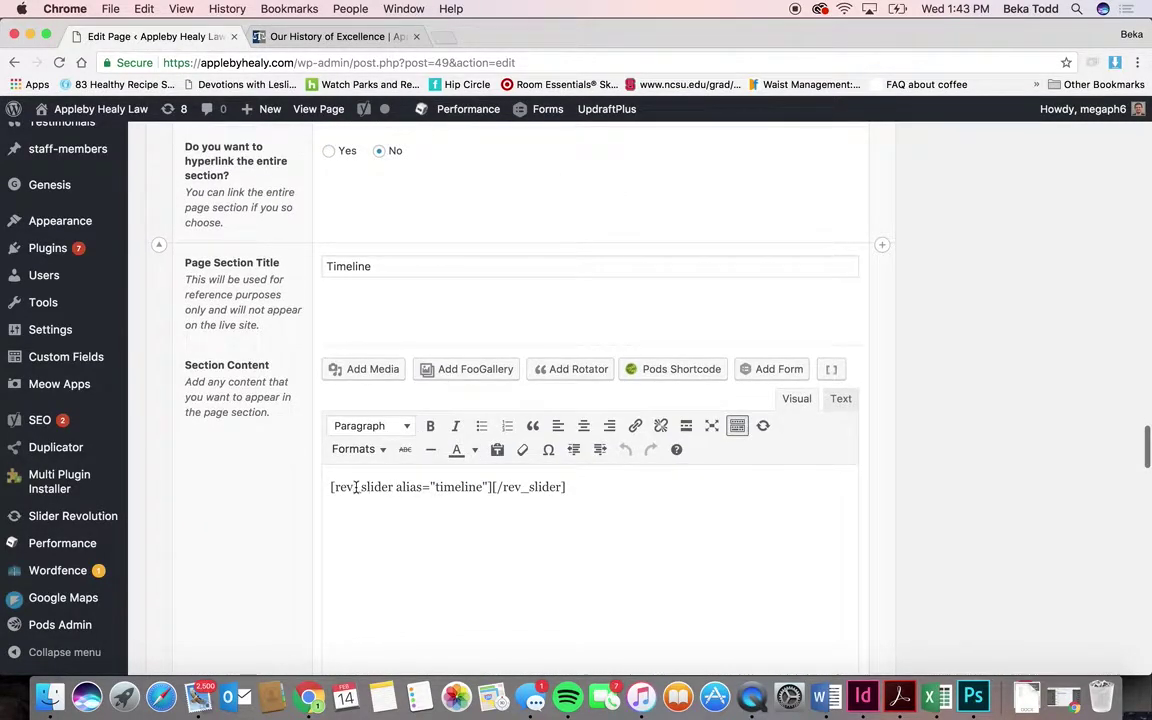
- View the timeline slider on the live Our Story page, advancing it three times, and look at the footer
click(333, 40)
scroll(480, 413, down, 4)
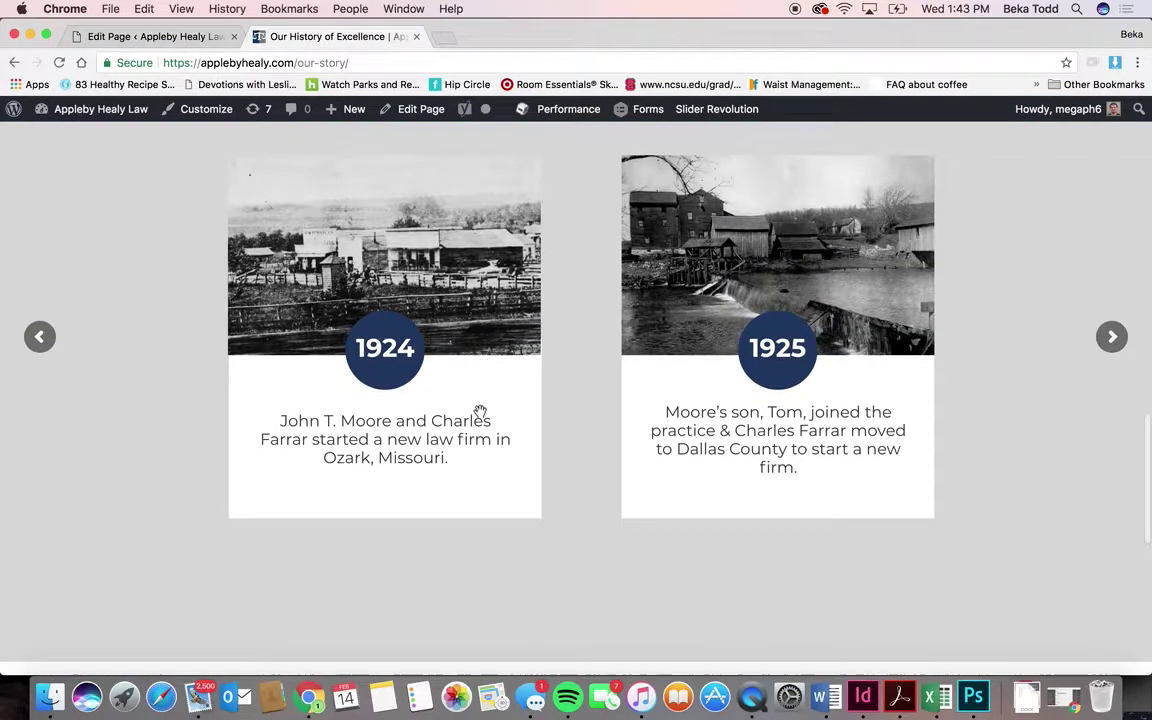
click(1109, 345)
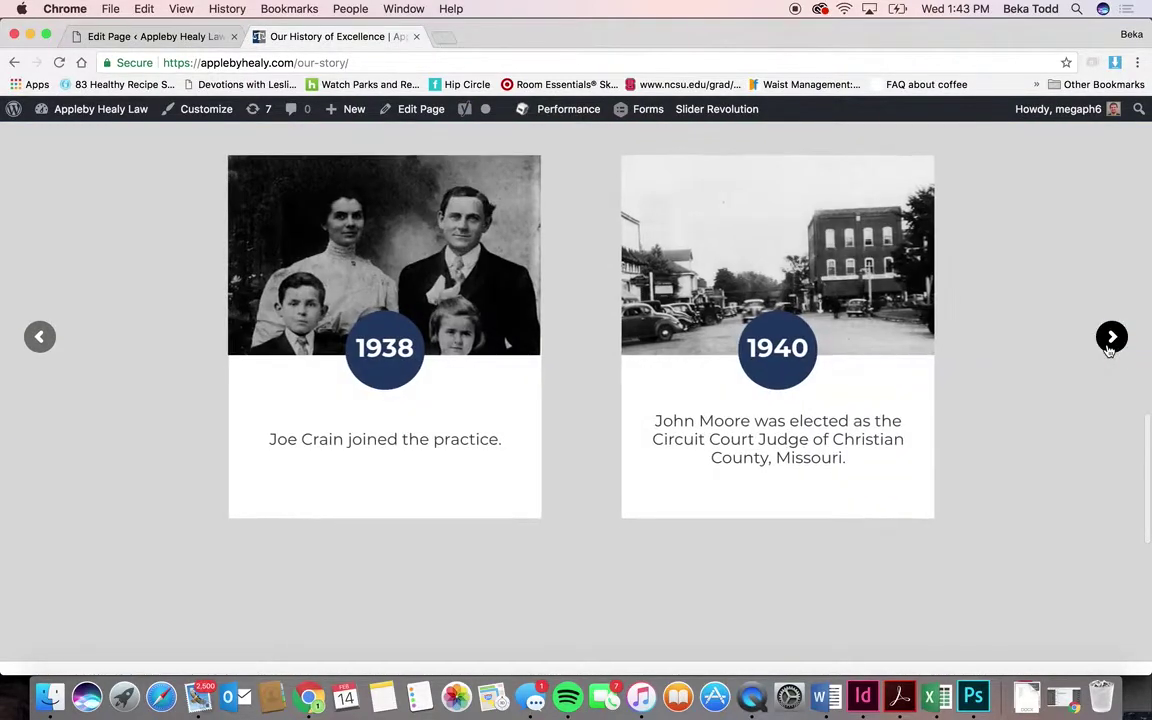
click(1109, 345)
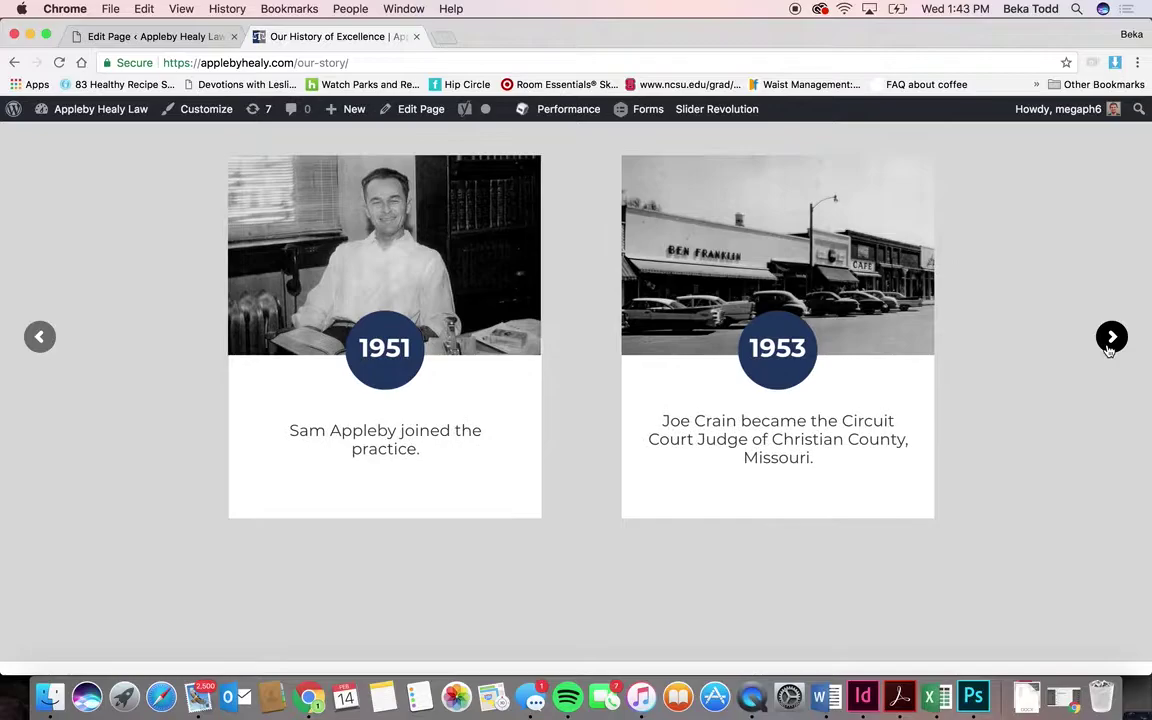
click(1109, 345)
scroll(959, 404, down, 5)
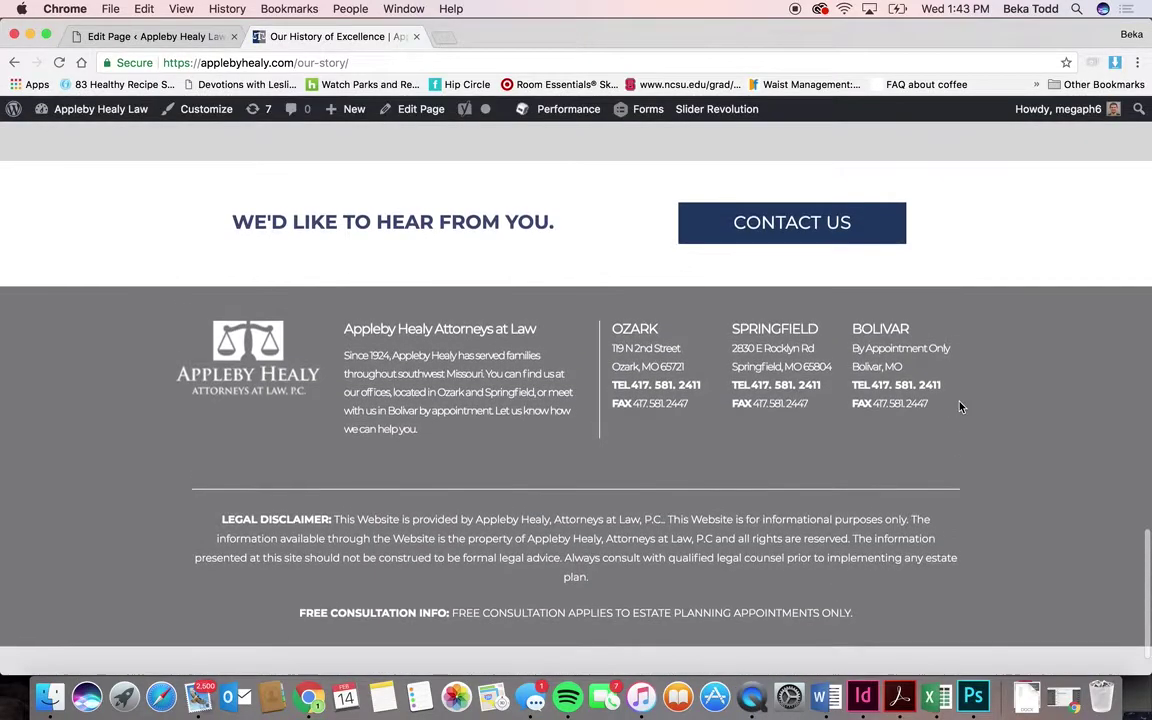
- Return to the full list of pages in the admin area and open the Services page for editing
click(155, 36)
scroll(160, 301, up, 10)
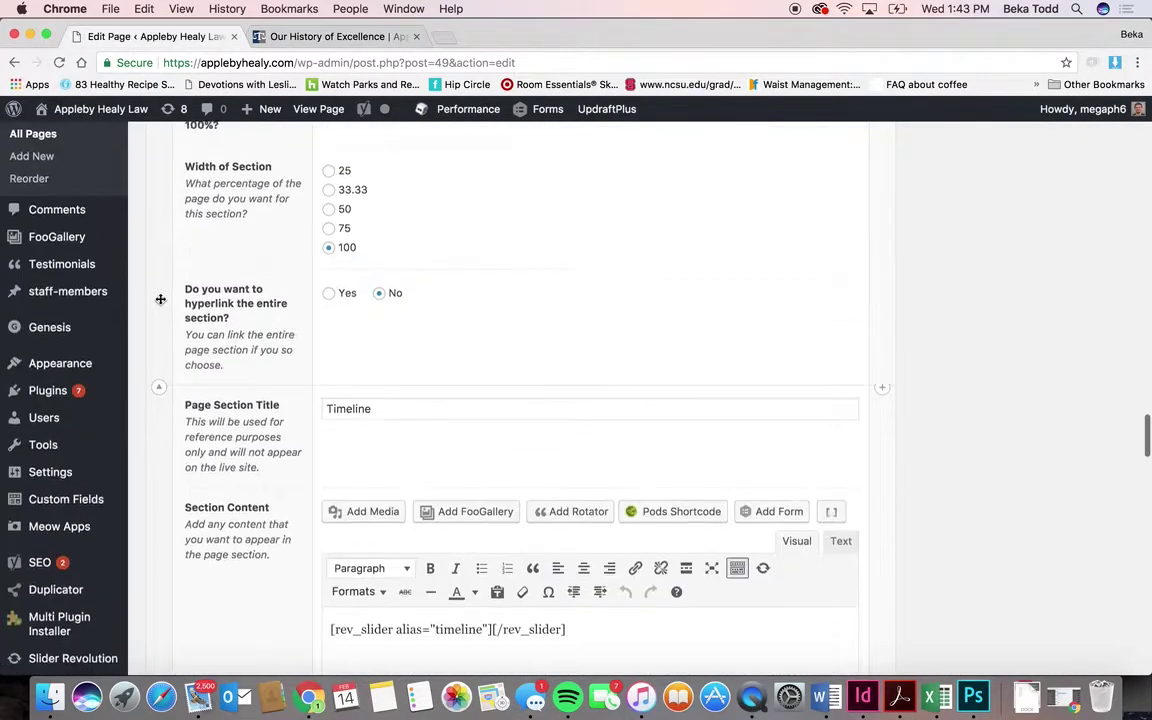
click(46, 297)
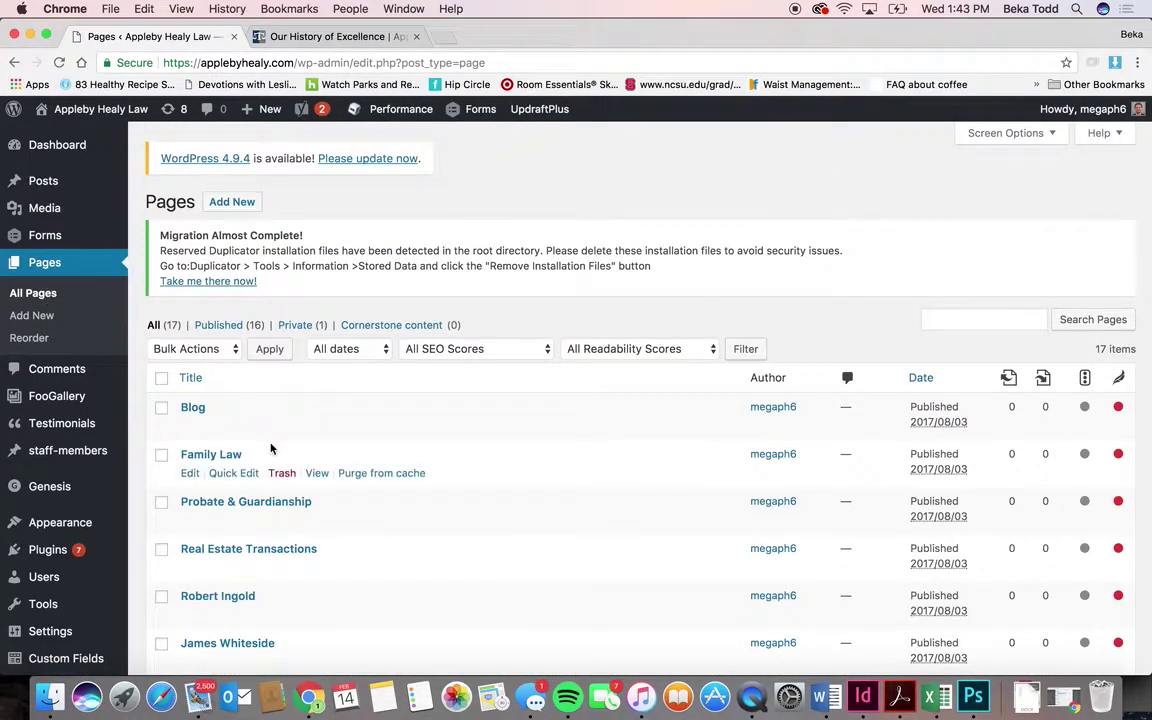
scroll(270, 449, down, 6)
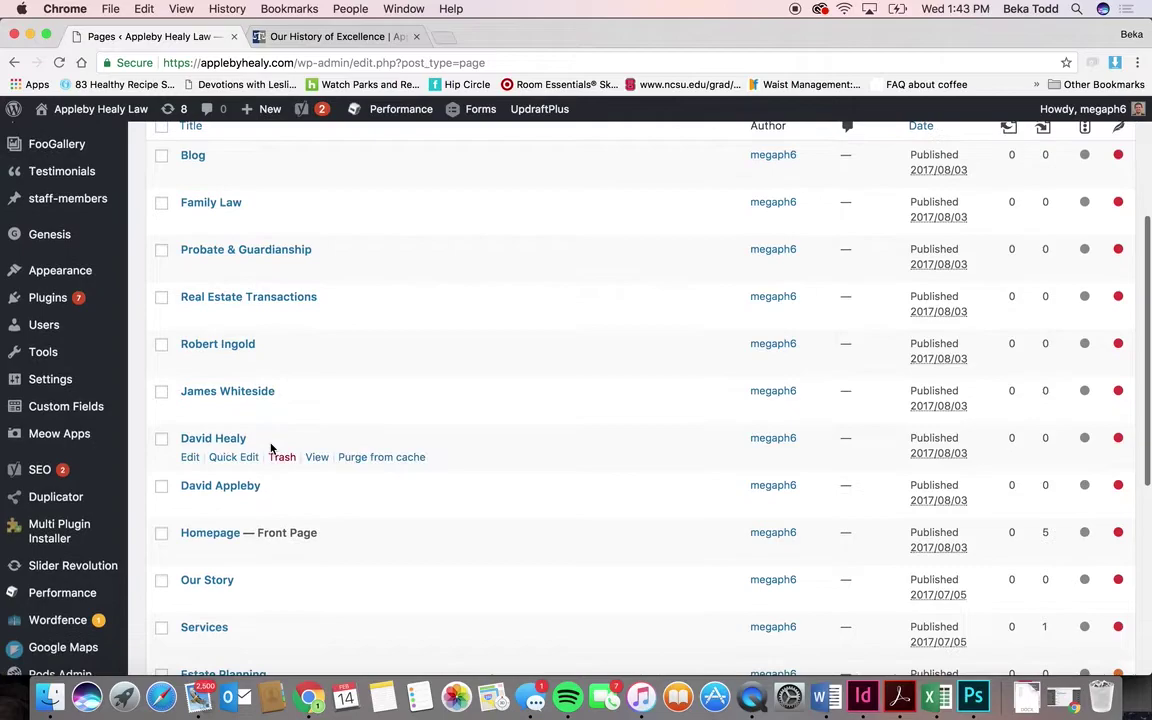
scroll(270, 449, down, 2)
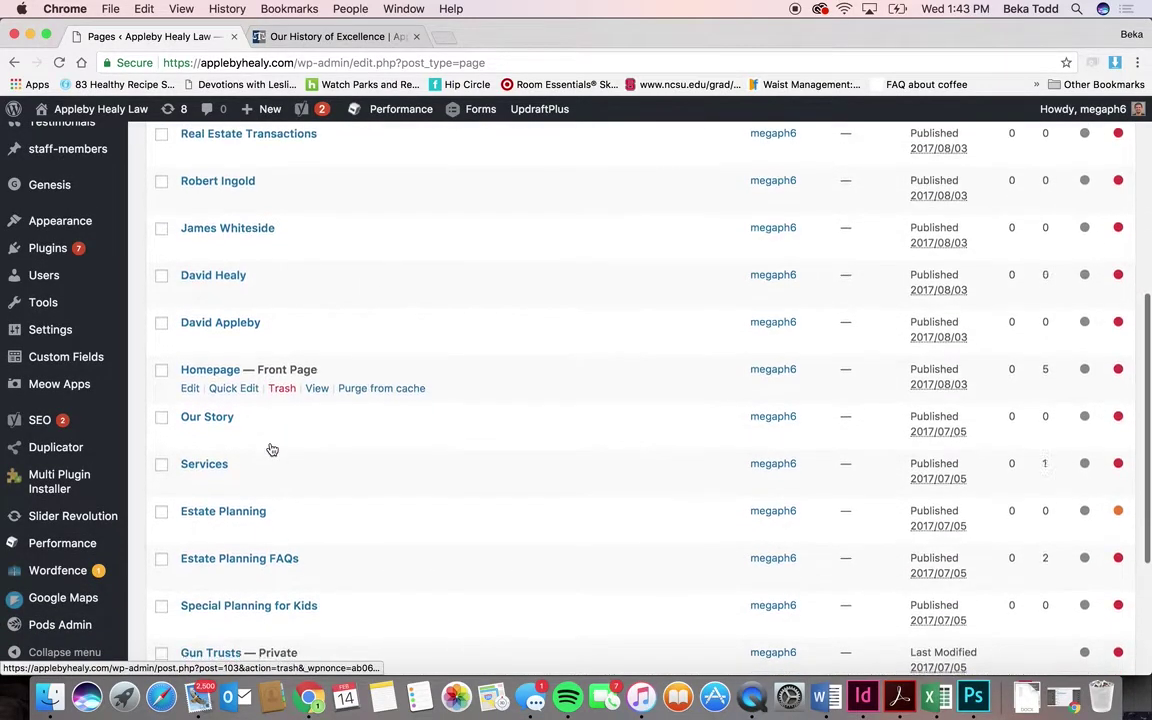
scroll(218, 468, down, 3)
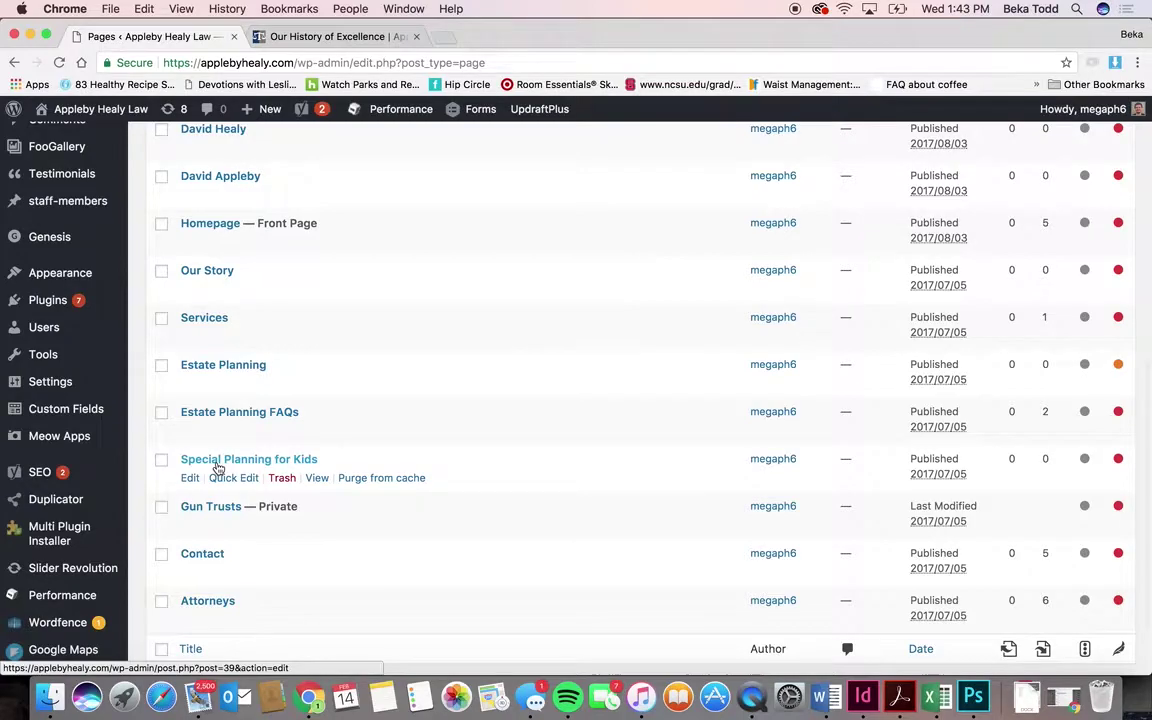
click(204, 320)
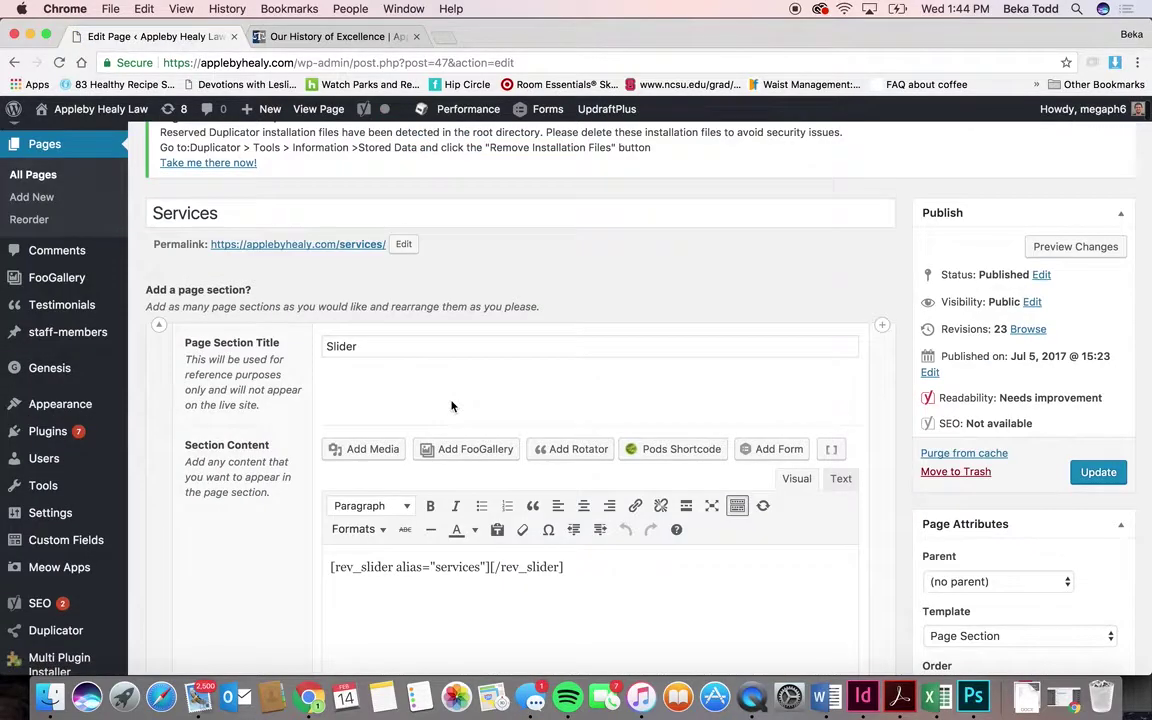
- Find the Estate Image section in the Services editor, and open the live Services page from the site's Law link to view it
scroll(452, 407, down, 10)
scroll(450, 400, down, 10)
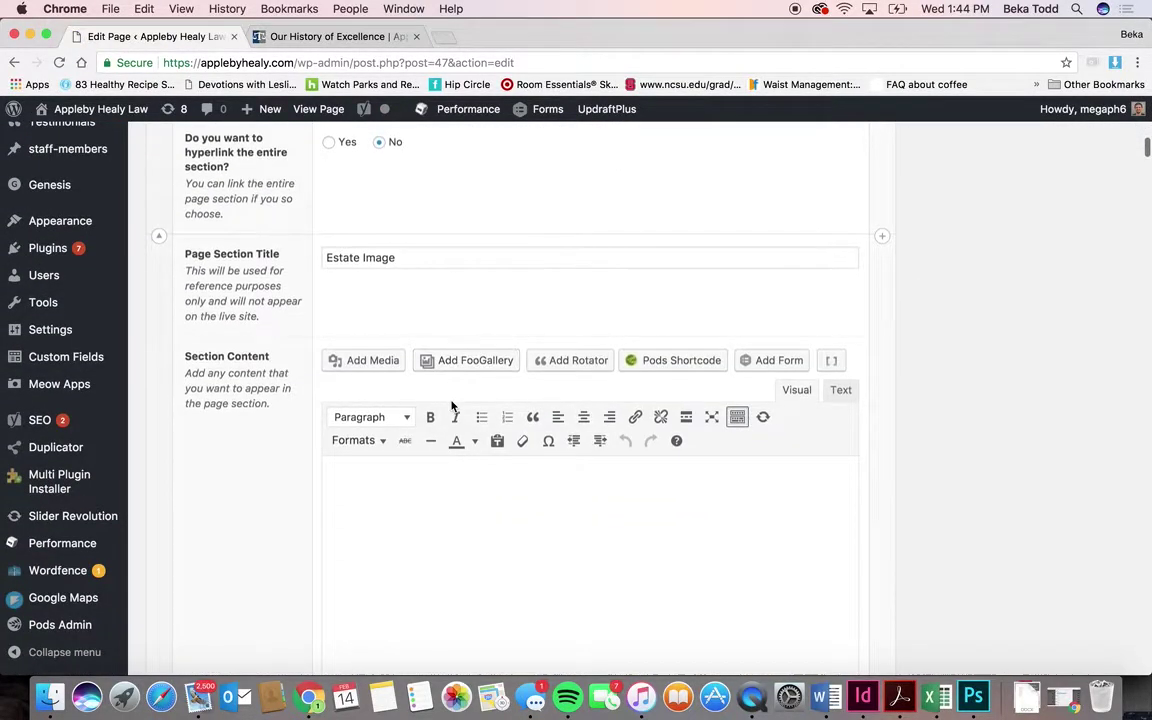
click(329, 38)
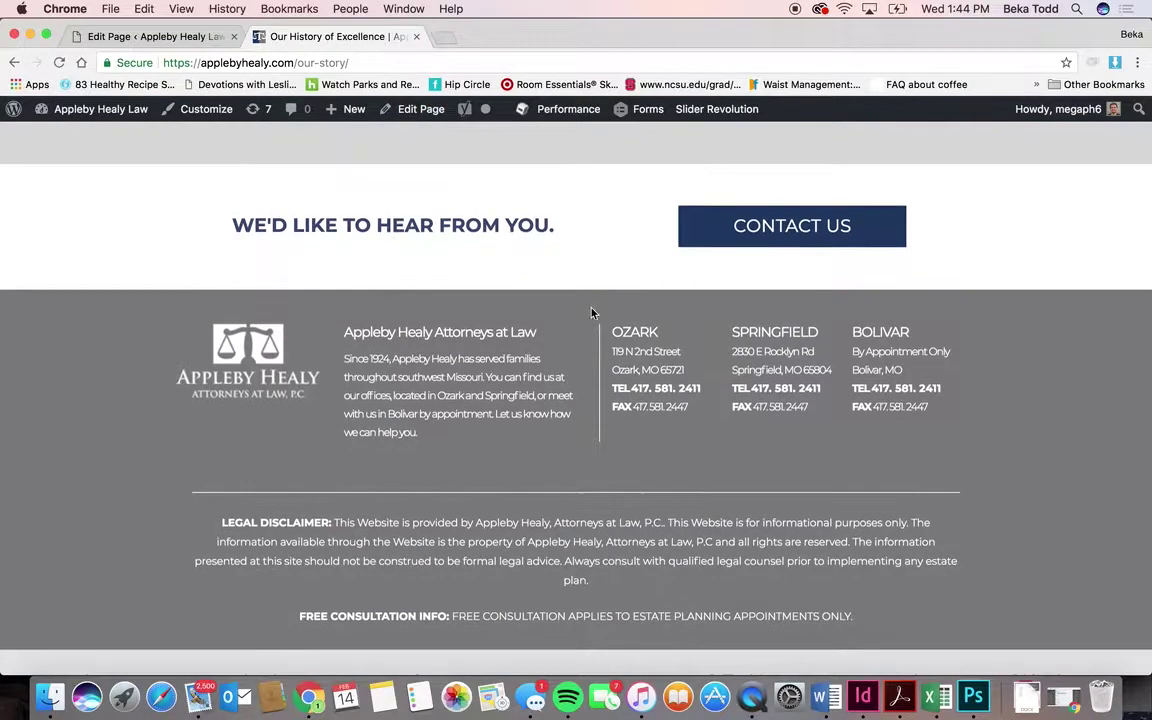
scroll(591, 313, up, 20)
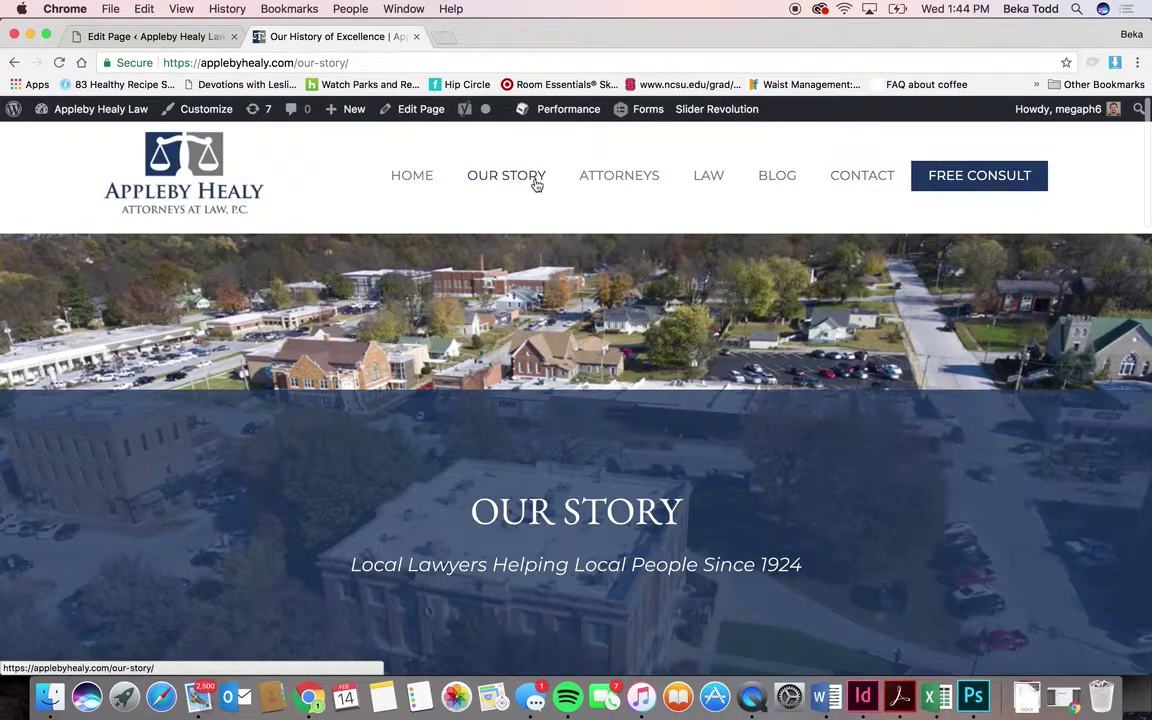
mouse_move(717, 178)
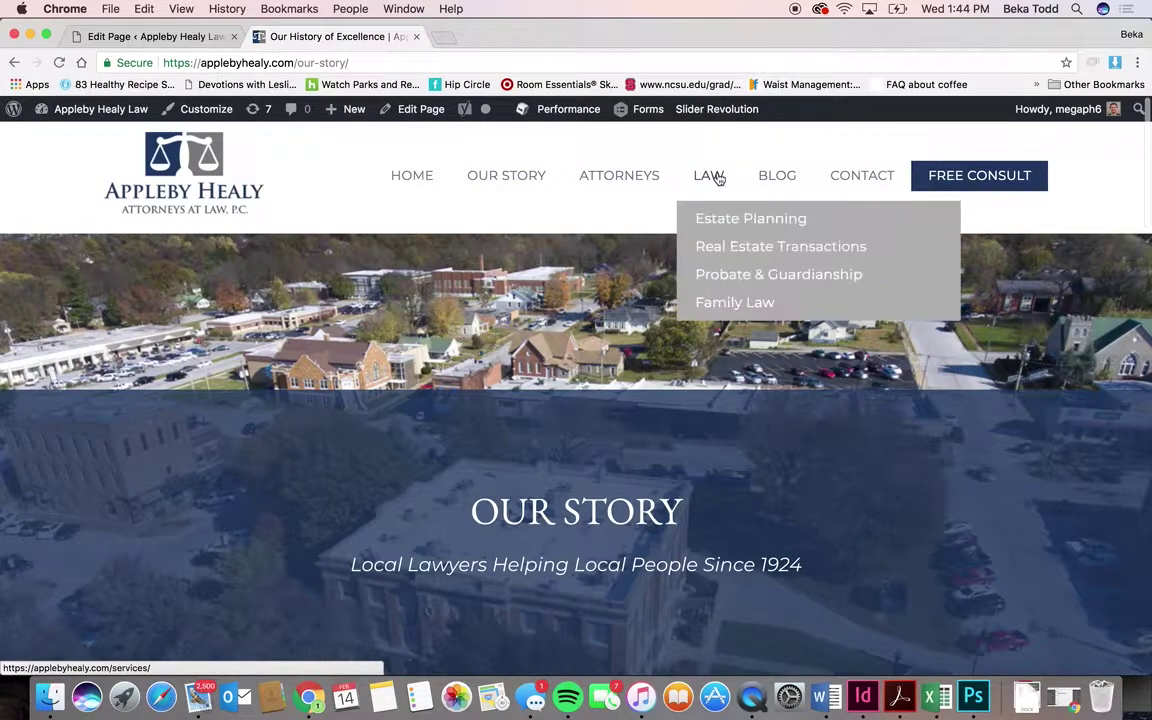
click(717, 178)
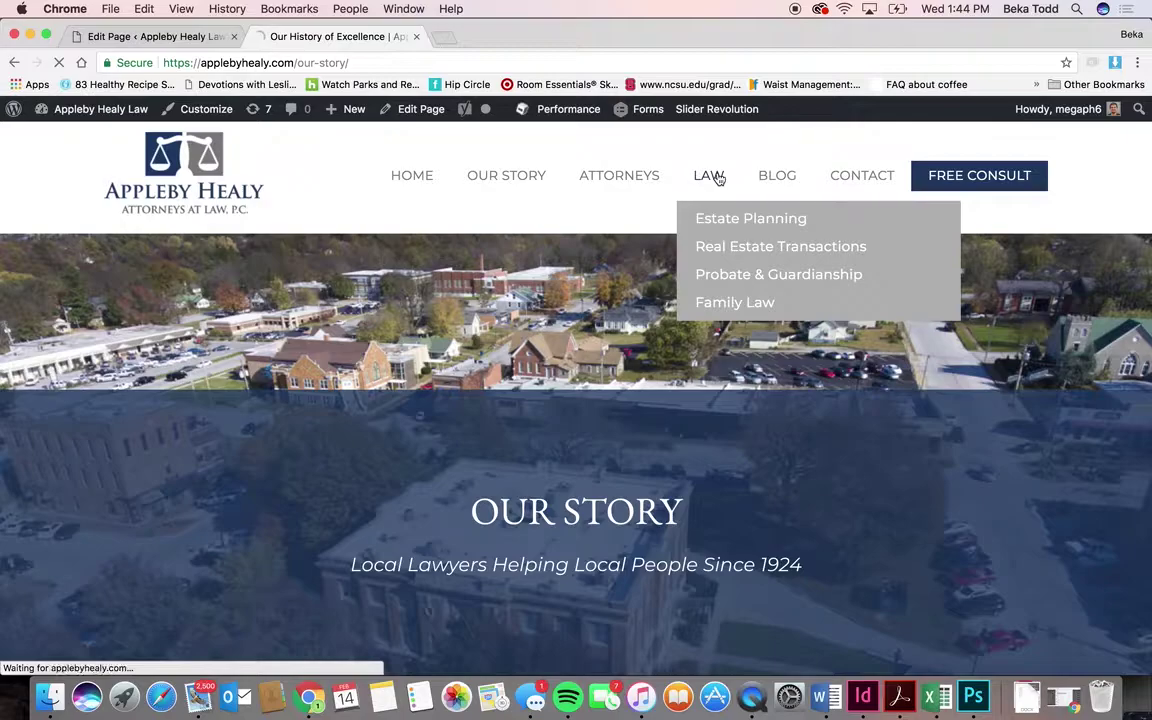
scroll(591, 368, down, 5)
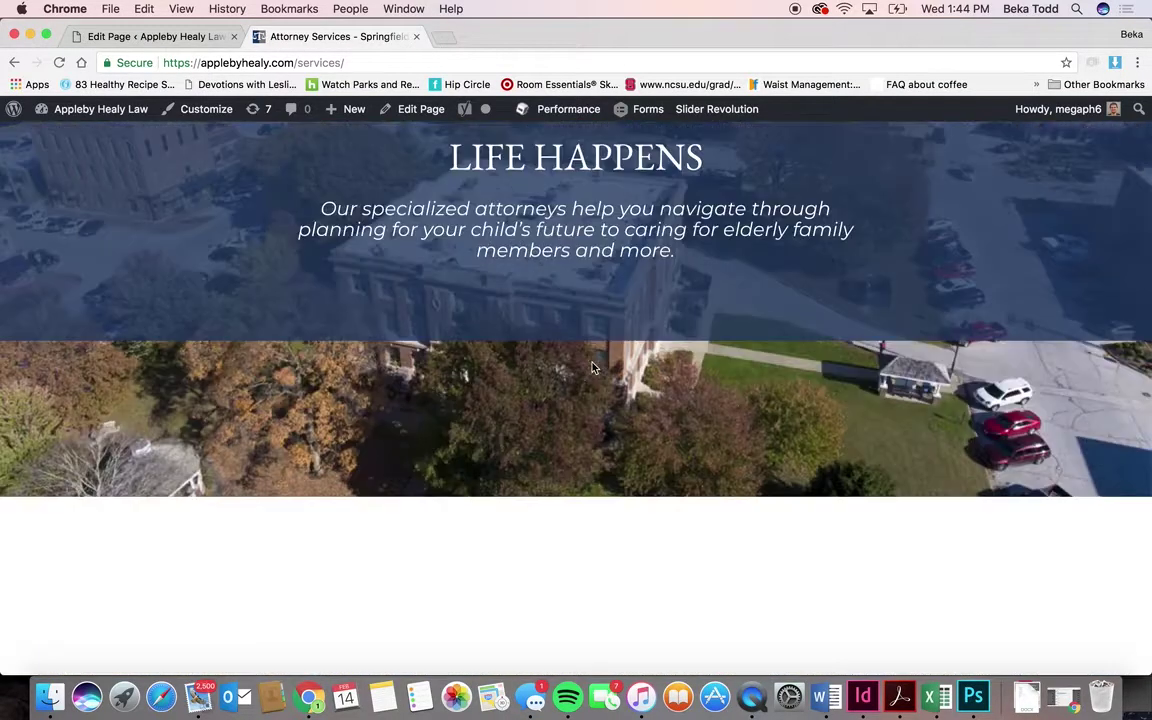
scroll(591, 368, down, 4)
- Return to the Services page editor and examine the Estate Planning section's text and Learn More link
click(196, 40)
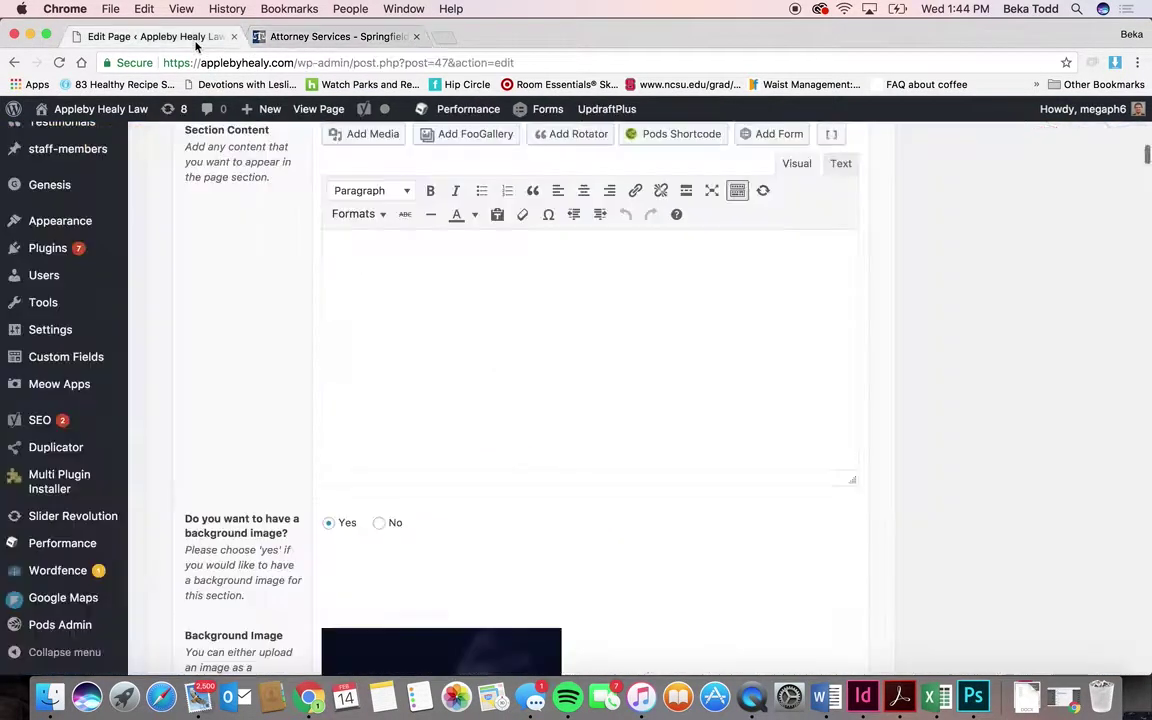
scroll(519, 402, down, 10)
scroll(520, 406, down, 10)
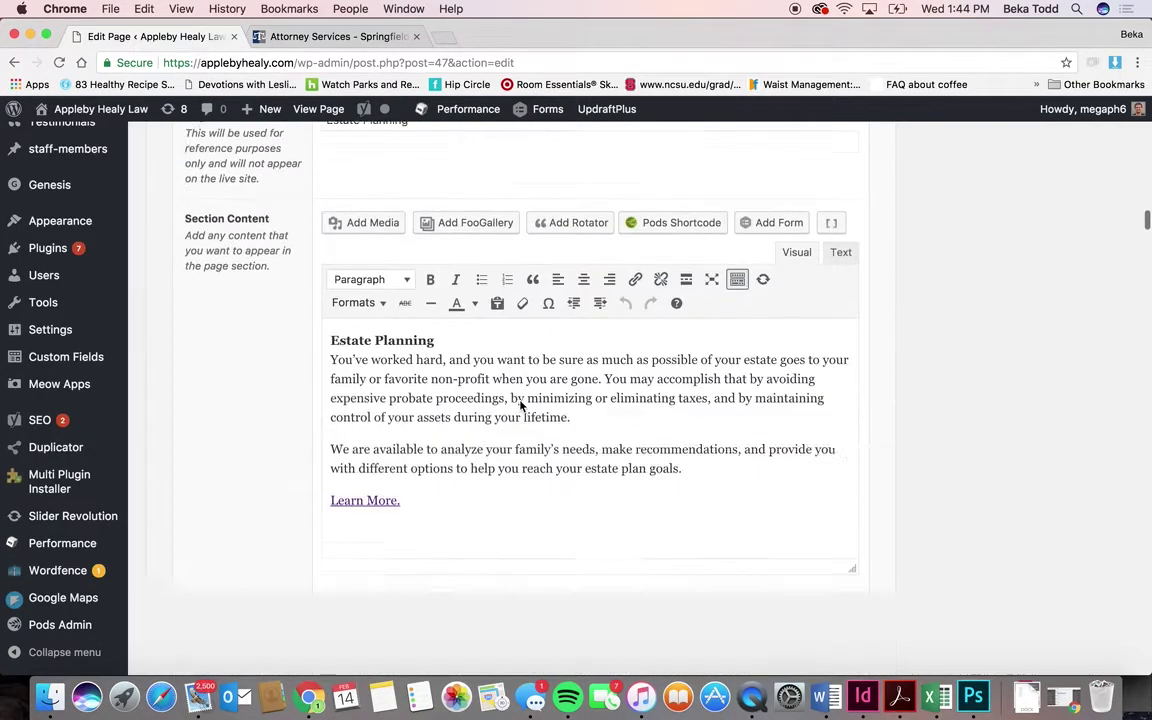
scroll(520, 405, down, 1)
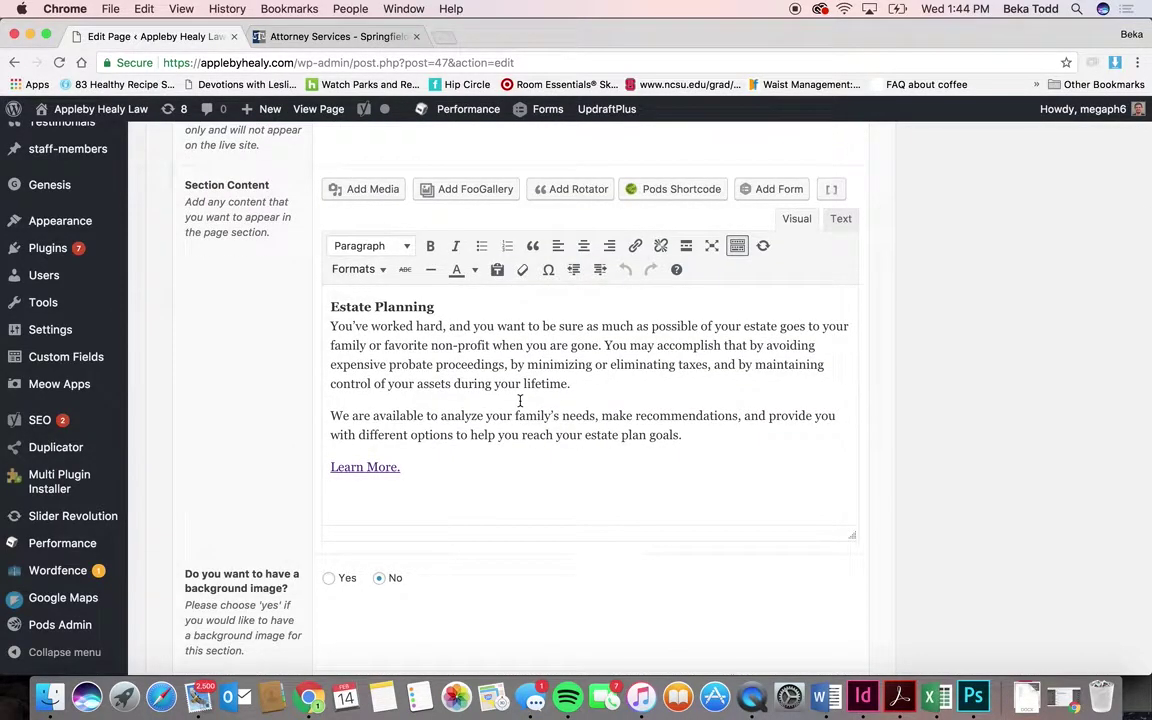
- Examine the Estate Image section's background image, overlay color, padding and section width settings on the Services page
scroll(519, 401, up, 8)
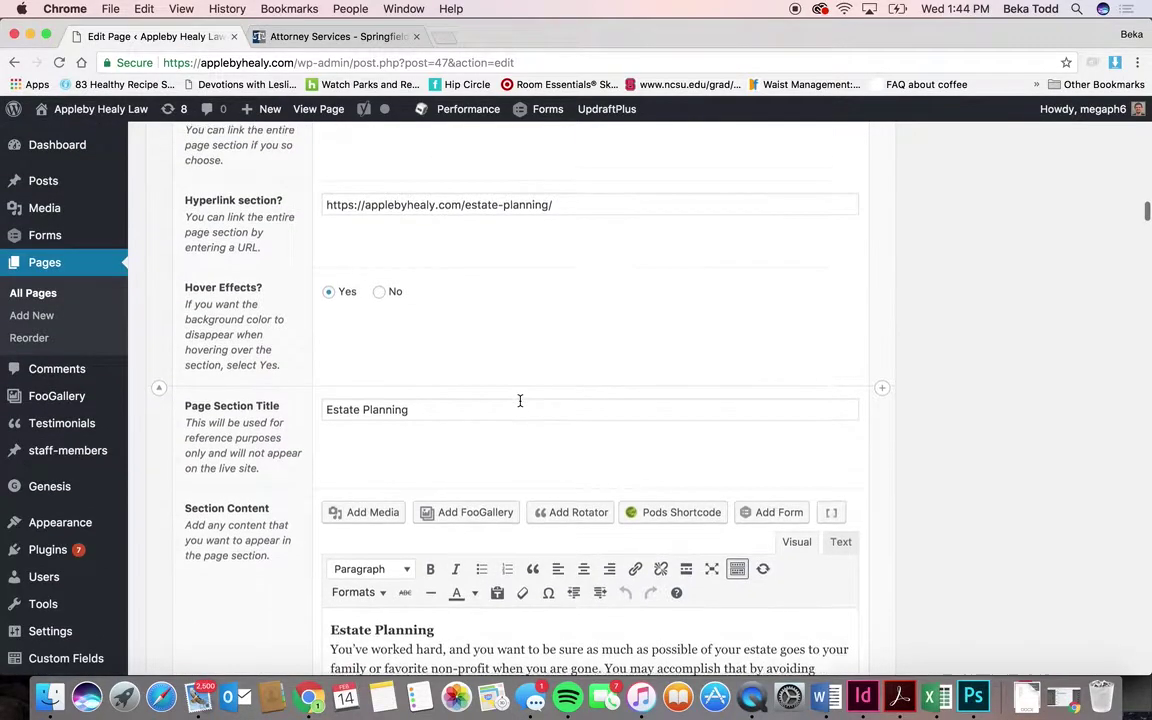
scroll(519, 403, up, 15)
scroll(520, 405, up, 18)
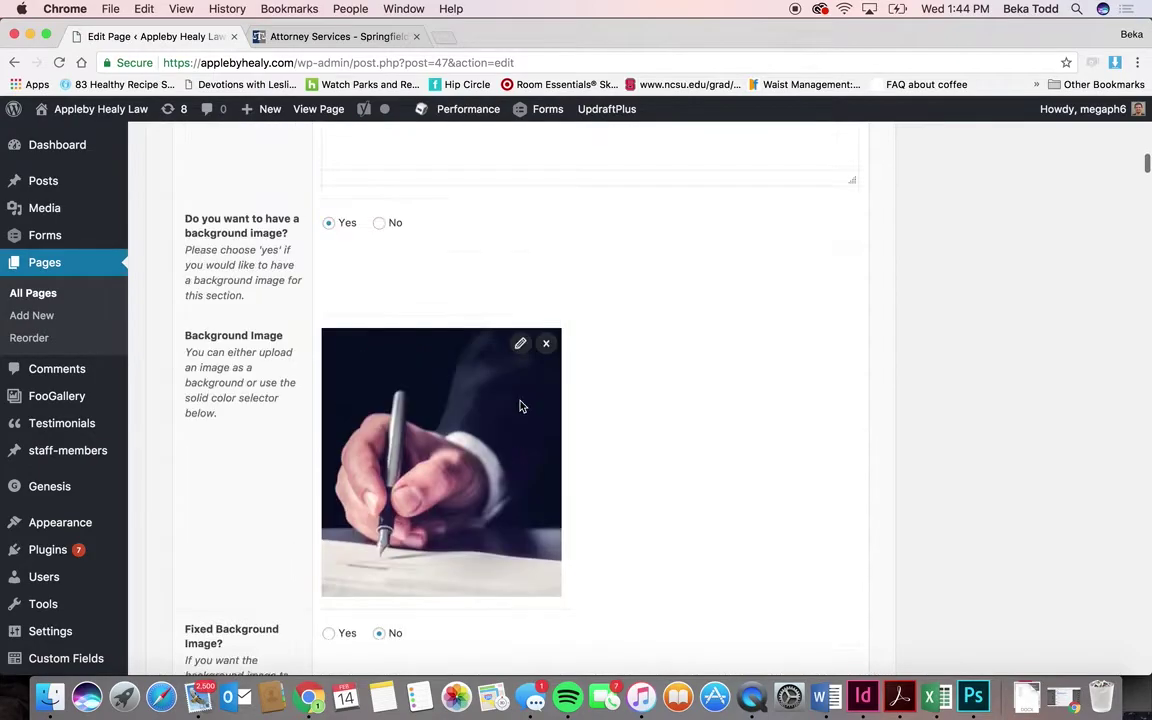
scroll(519, 404, up, 11)
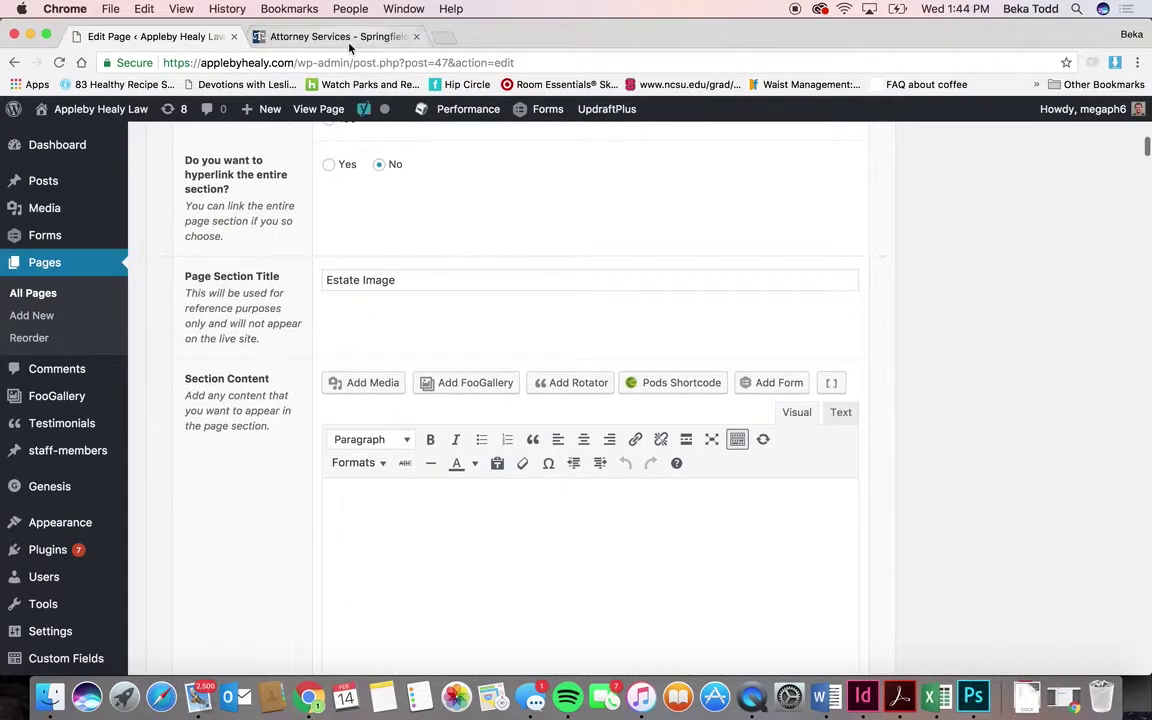
scroll(355, 206, up, 10)
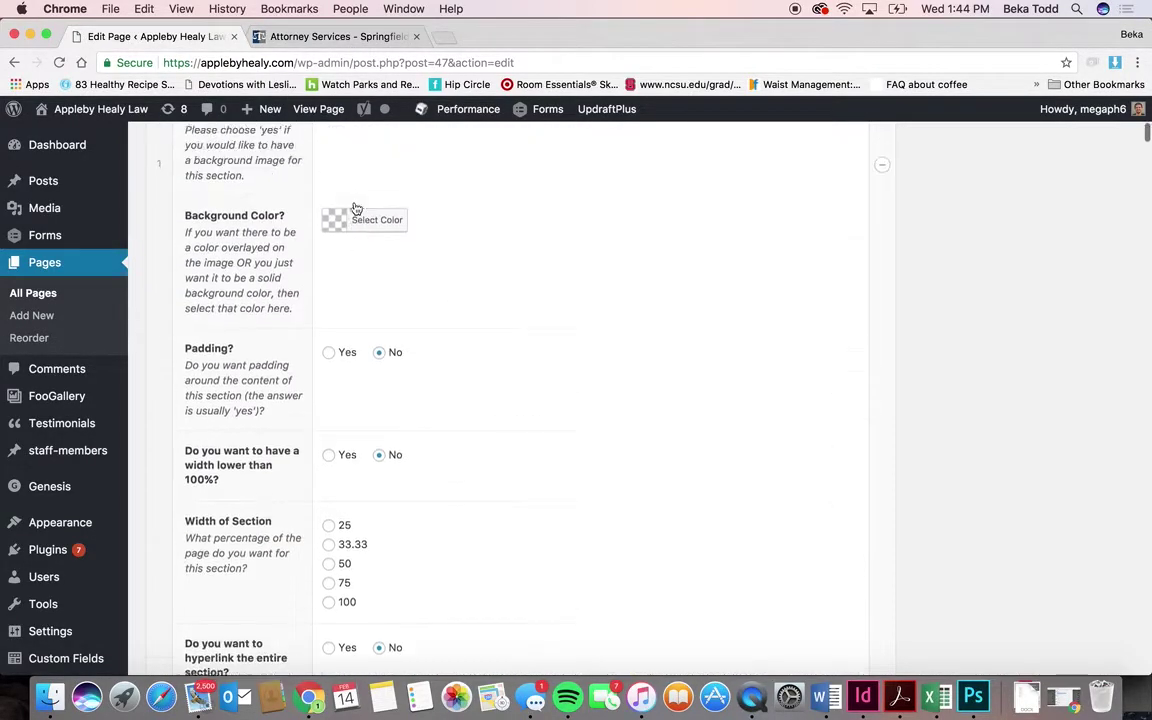
scroll(355, 206, up, 3)
scroll(355, 206, down, 13)
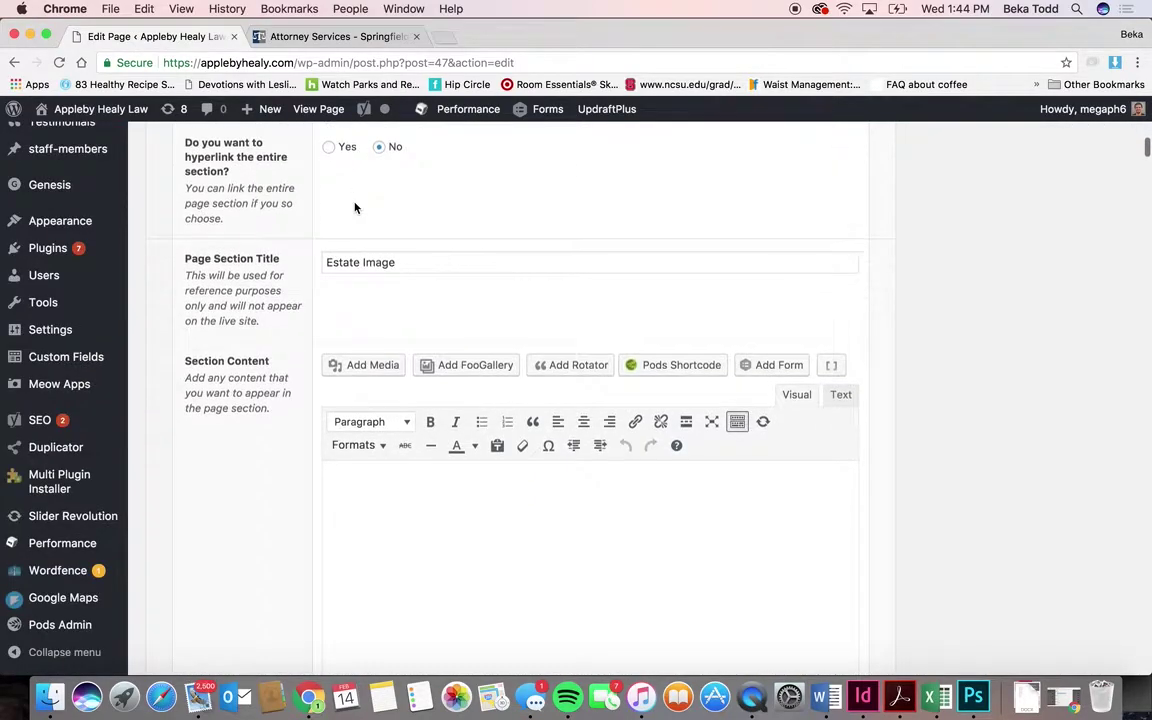
scroll(358, 253, down, 10)
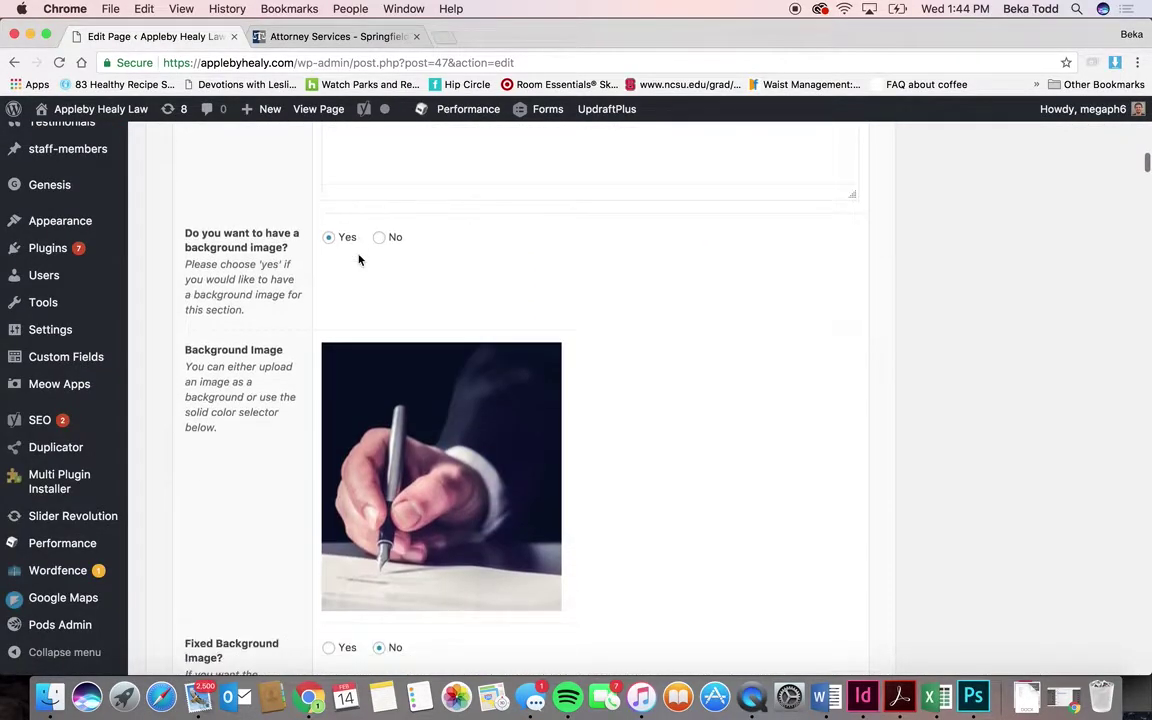
scroll(362, 405, down, 18)
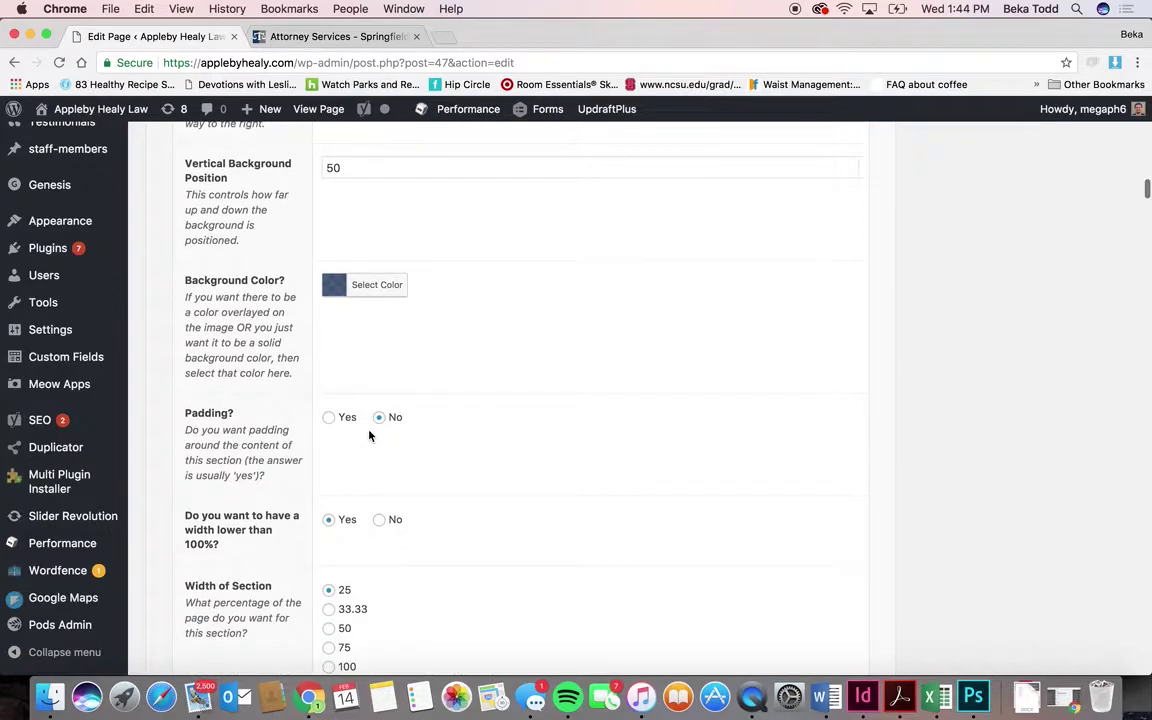
scroll(380, 481, down, 3)
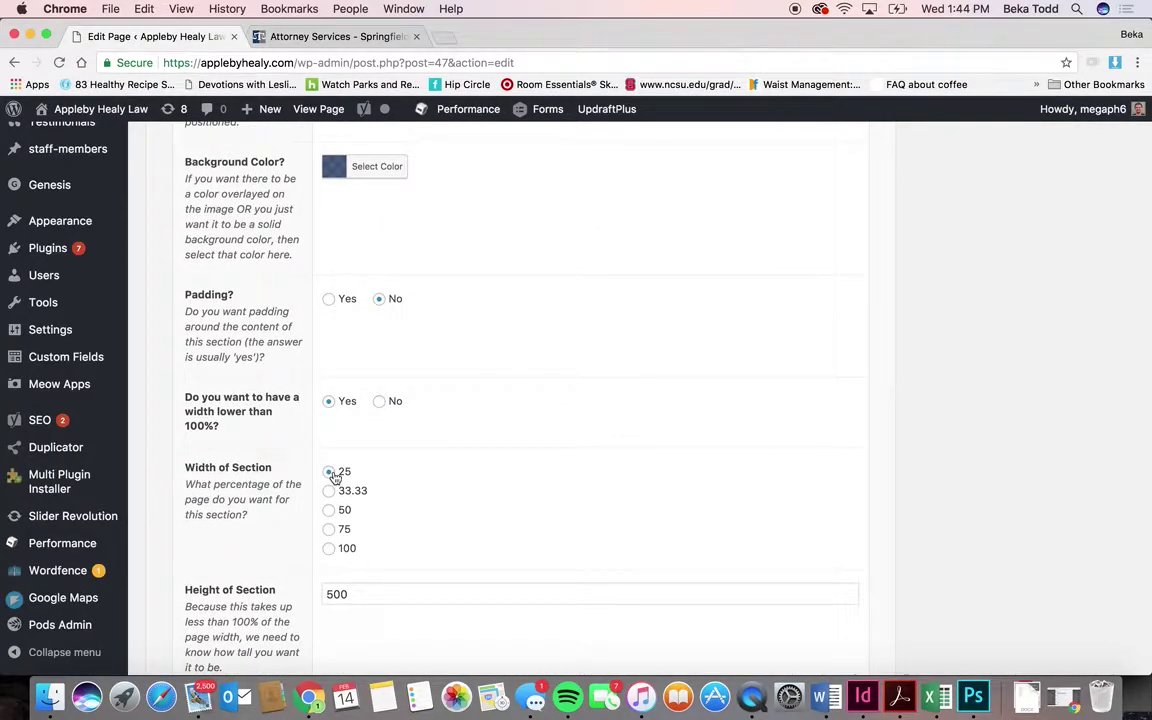
- Compare the estate image with the live Services page, and review its height, hyperlink and hover effect settings in the editor
click(330, 36)
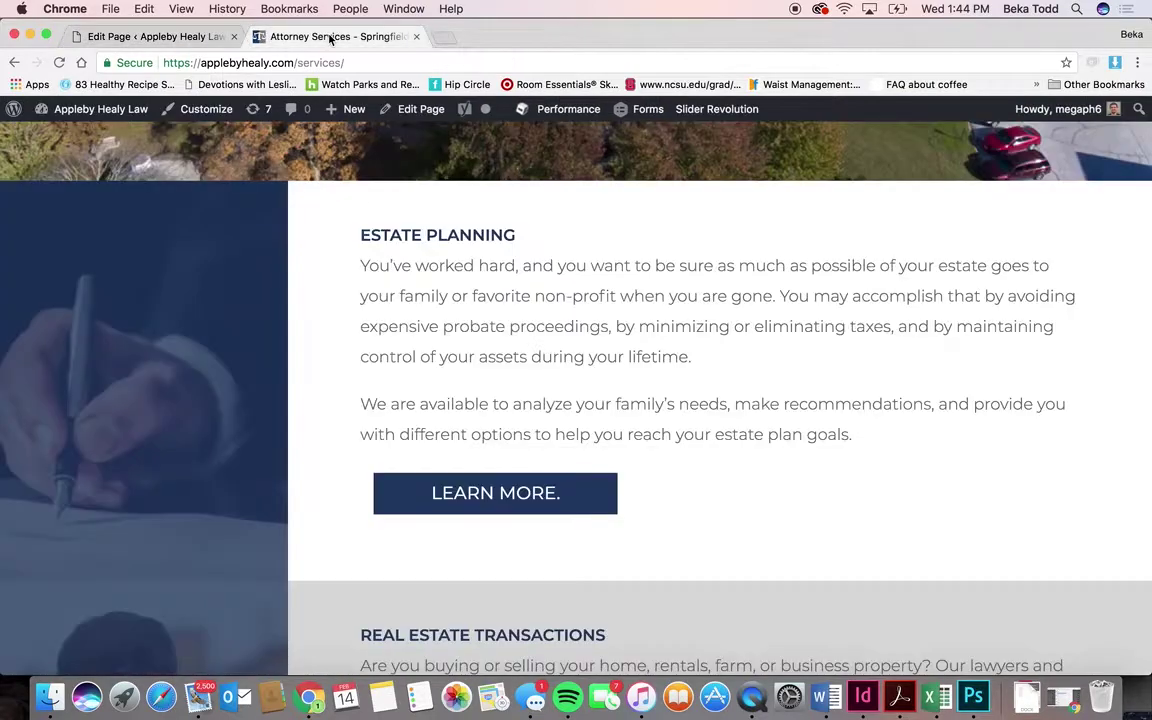
click(158, 38)
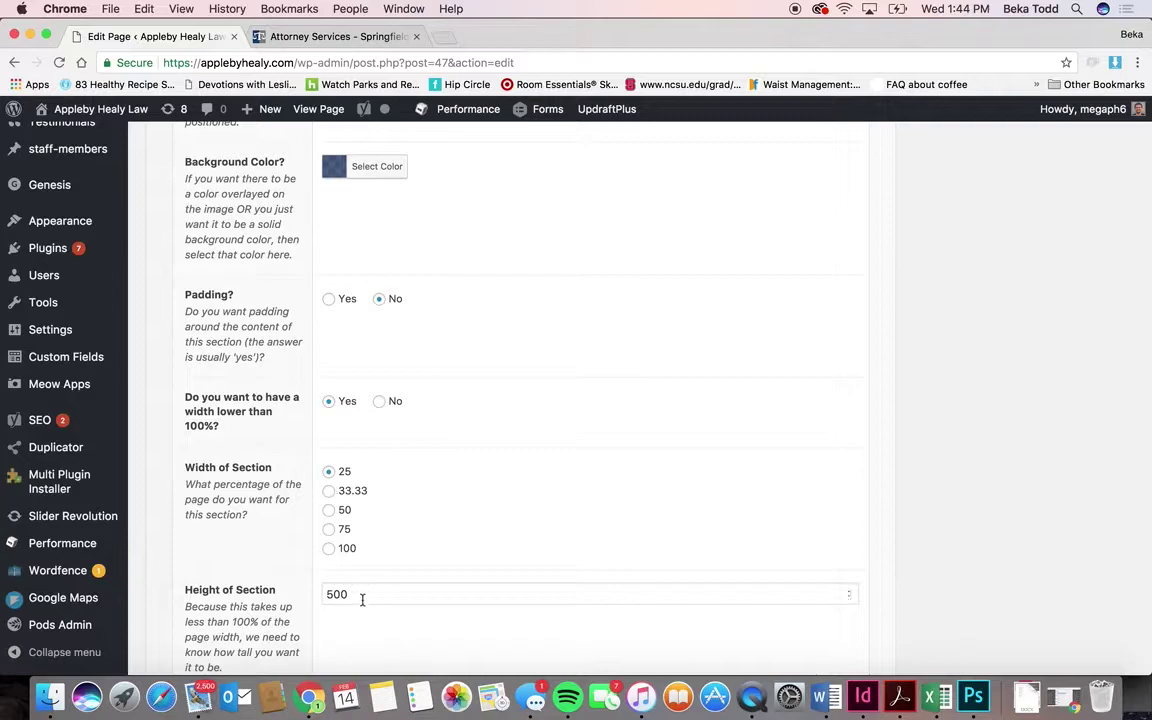
scroll(409, 558, down, 5)
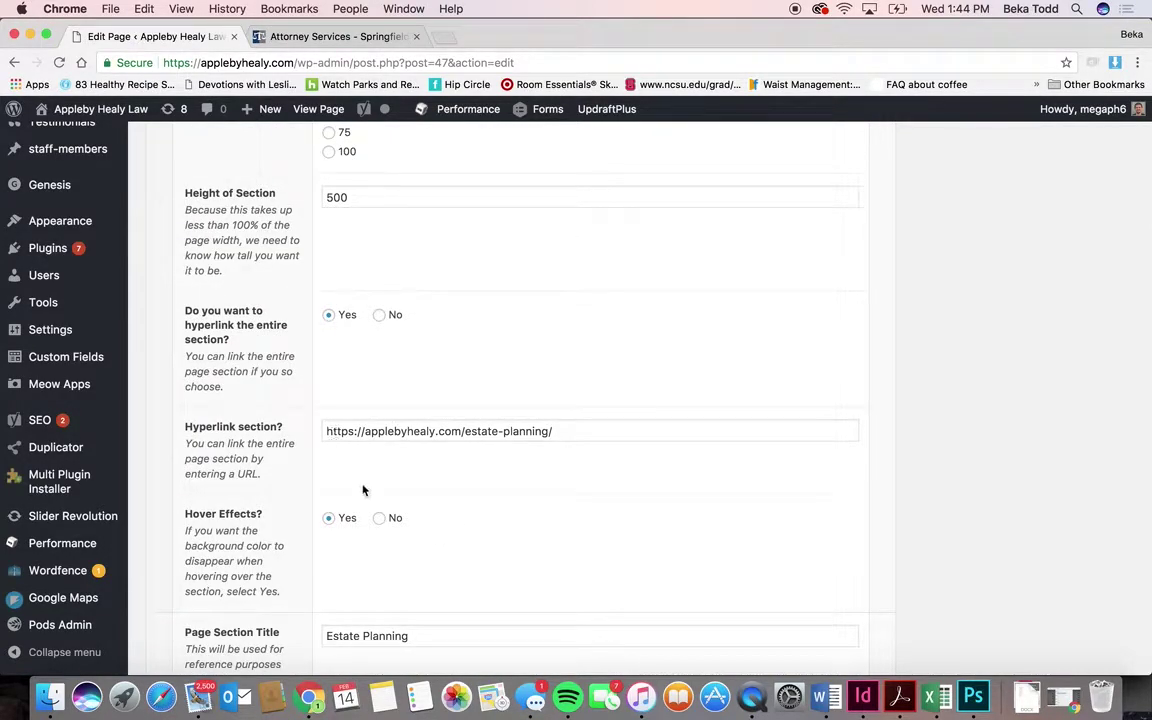
- Examine the Estate Planning section's title and text content in the Services editor, and inspect where its Learn More link points
scroll(363, 490, down, 3)
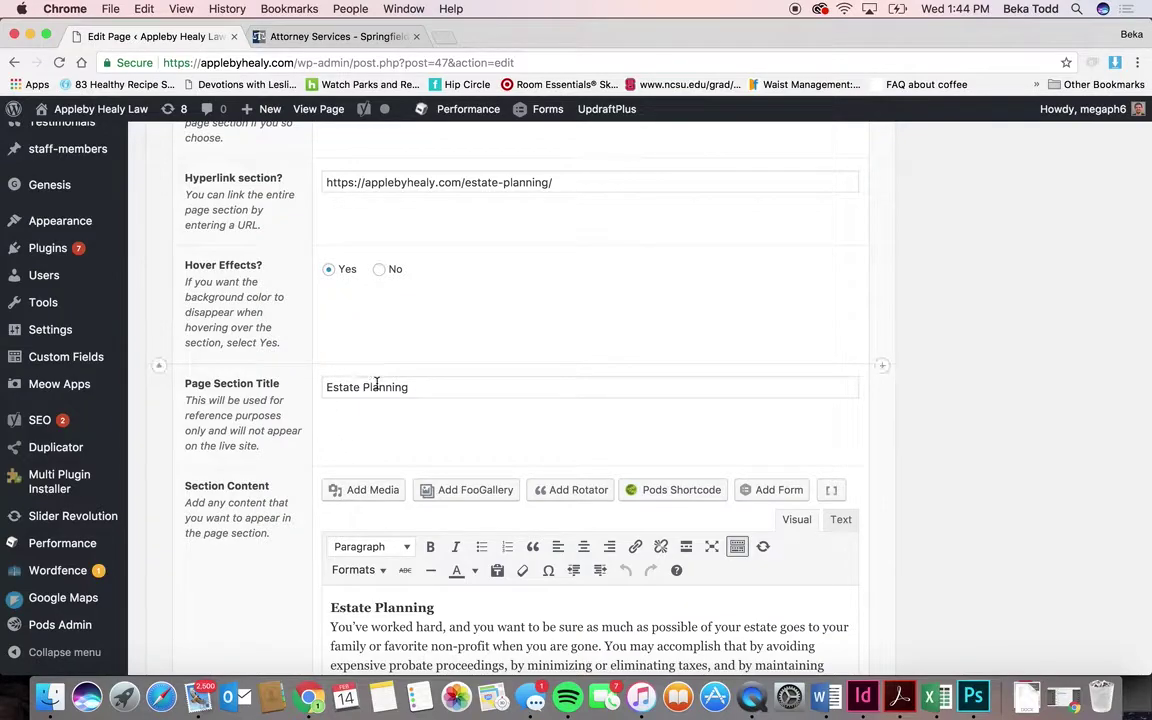
scroll(383, 402, down, 3)
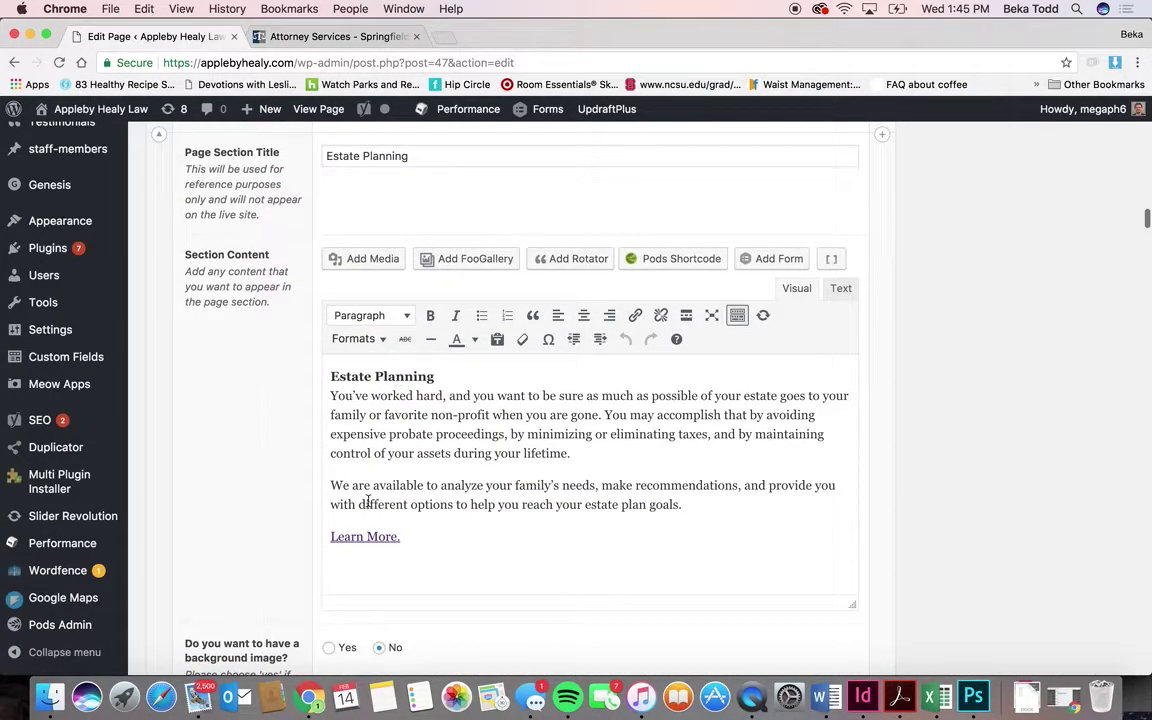
click(371, 537)
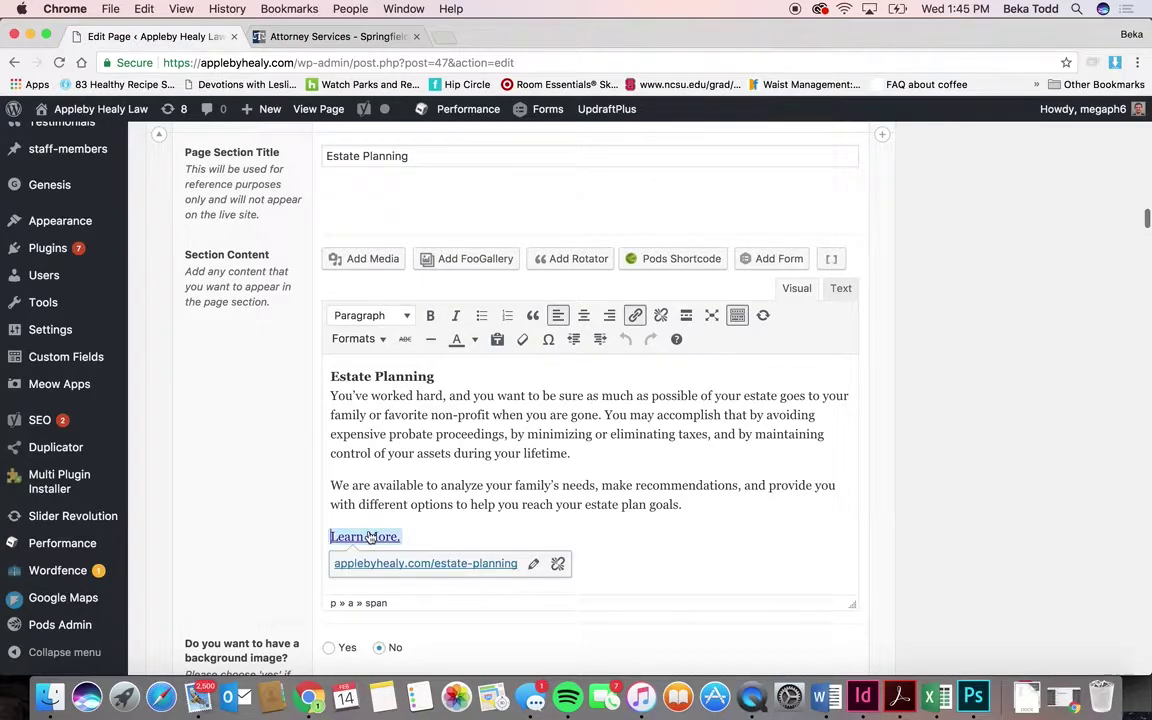
click(371, 340)
click(540, 453)
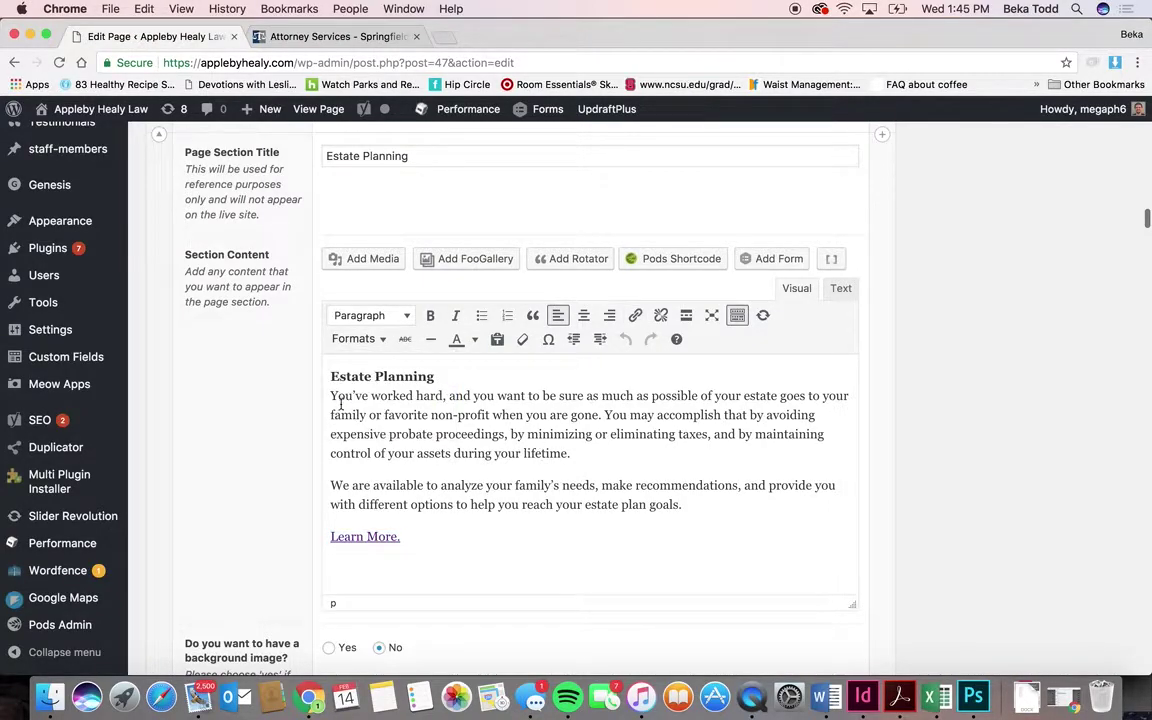
- Review the Estate Planning section's background color, padding, width and height settings, and compare them with the live Services page
scroll(357, 455, down, 10)
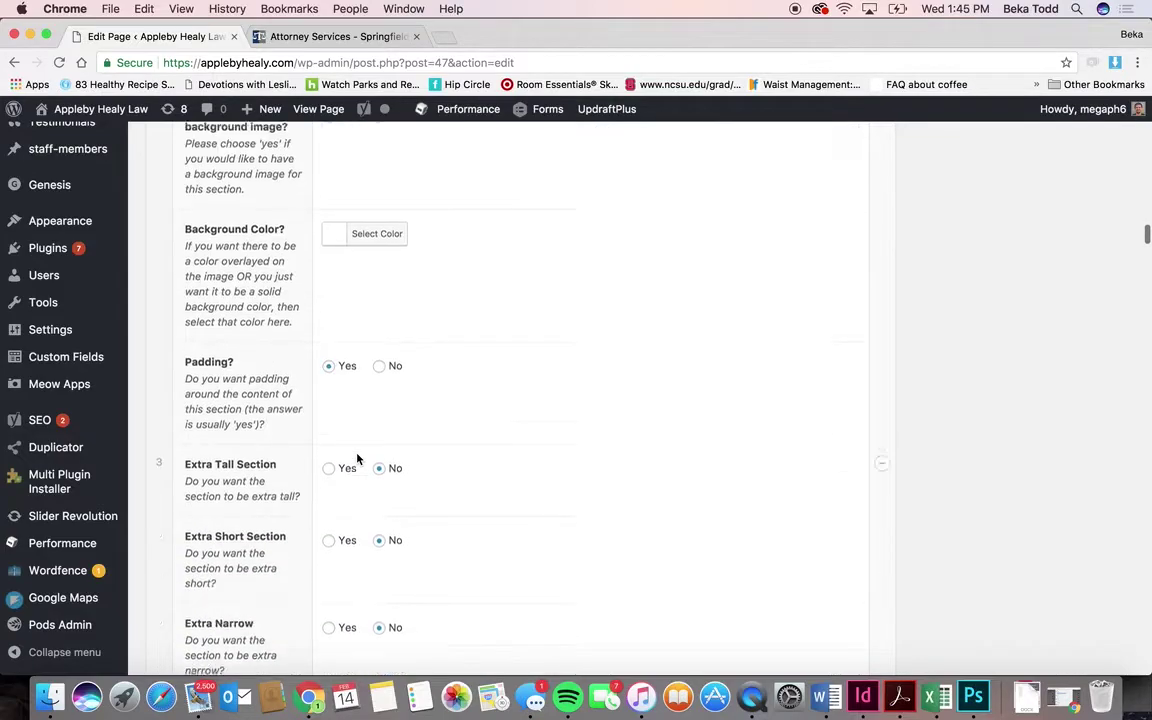
scroll(357, 458, down, 5)
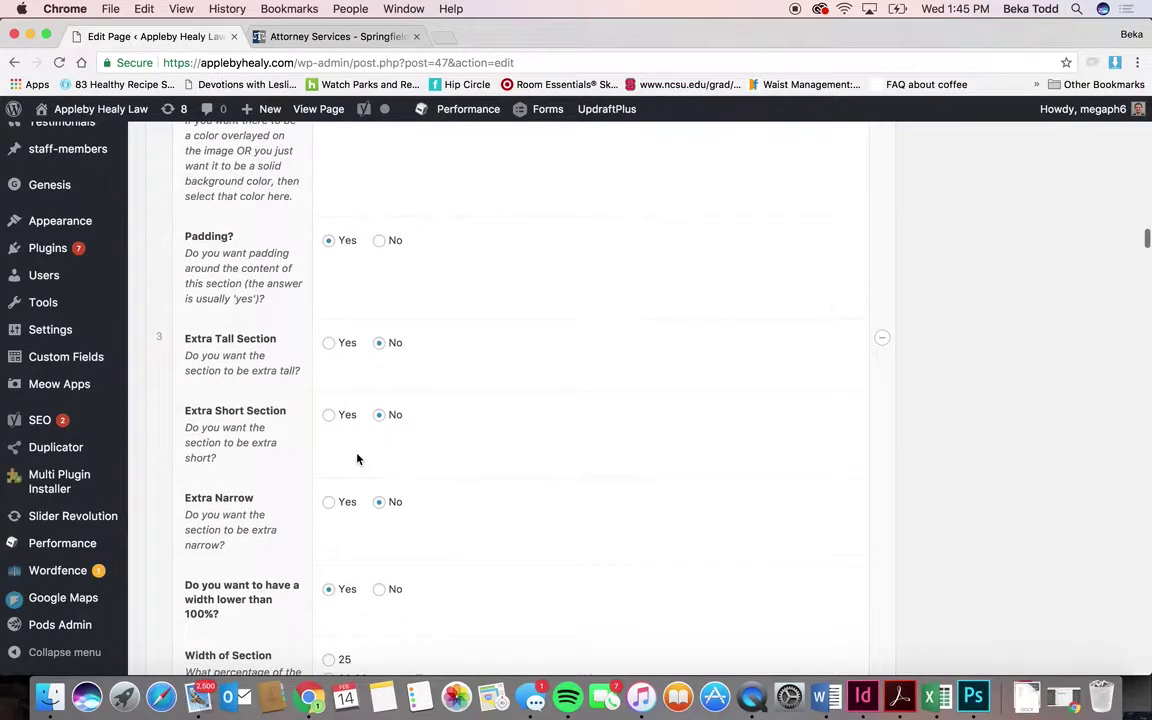
scroll(357, 458, down, 5)
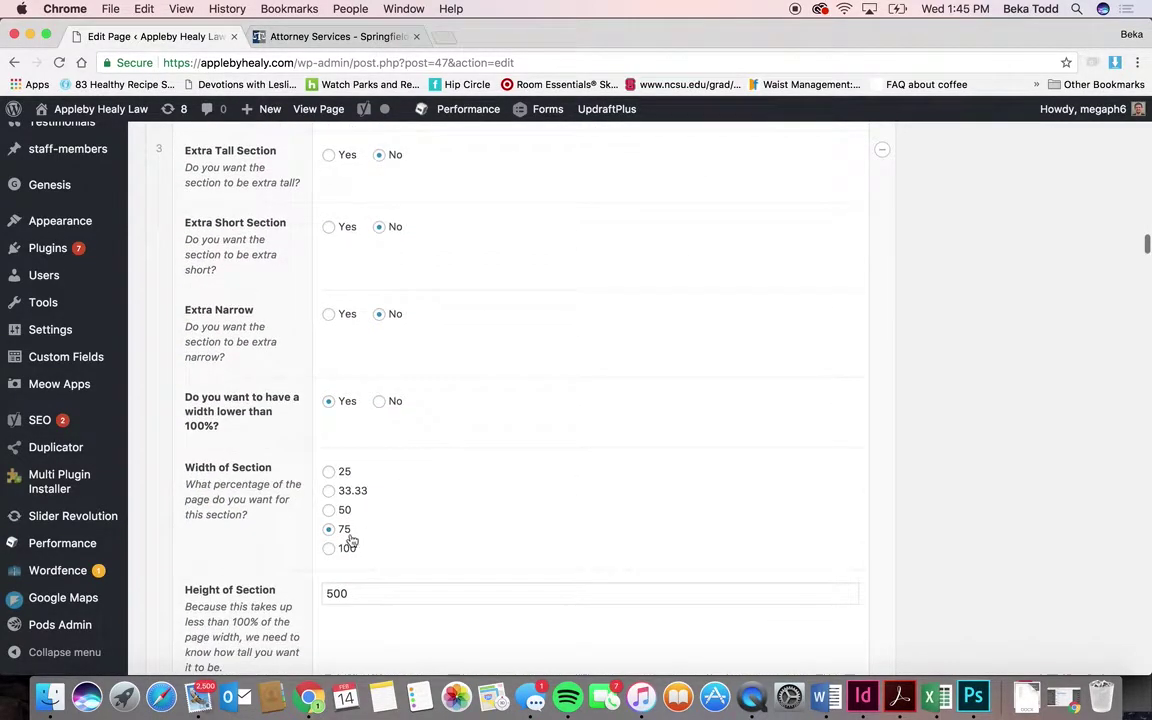
click(300, 38)
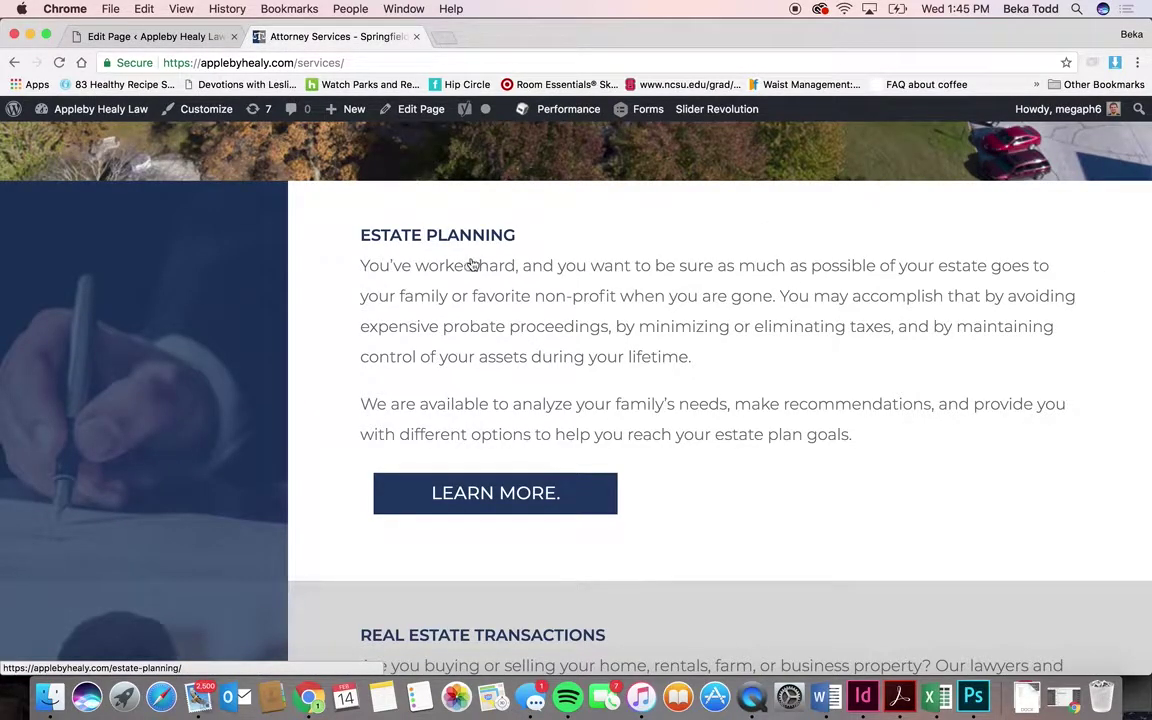
click(160, 37)
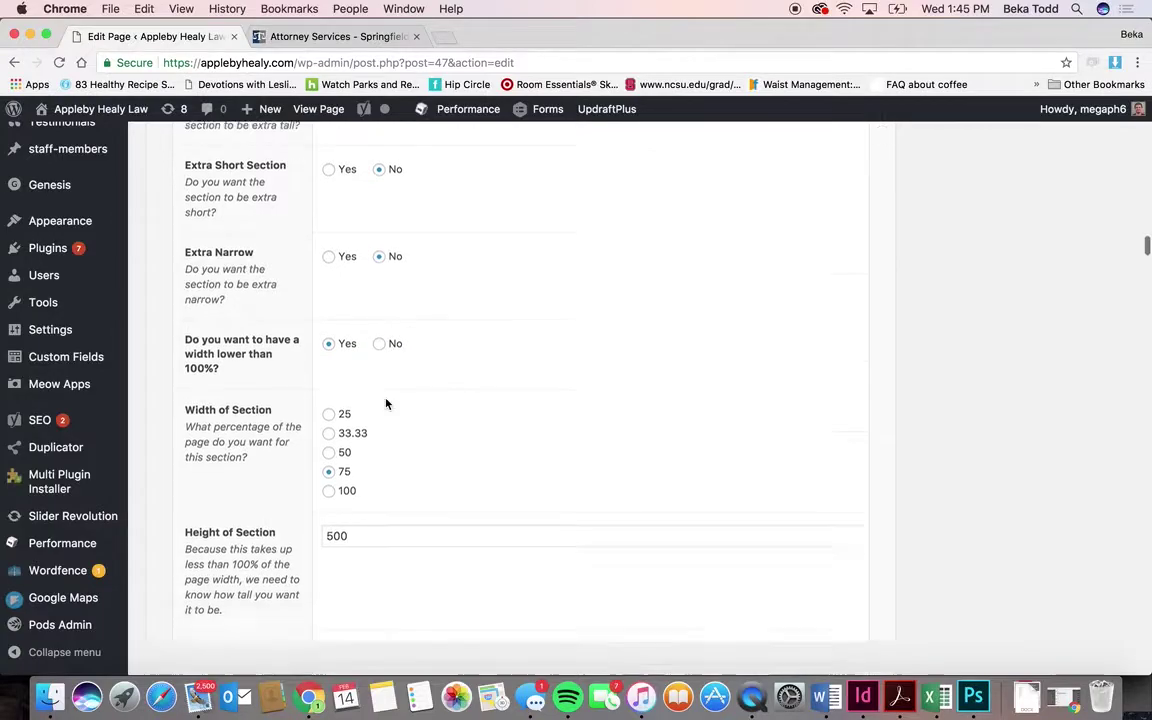
scroll(386, 404, down, 3)
click(313, 44)
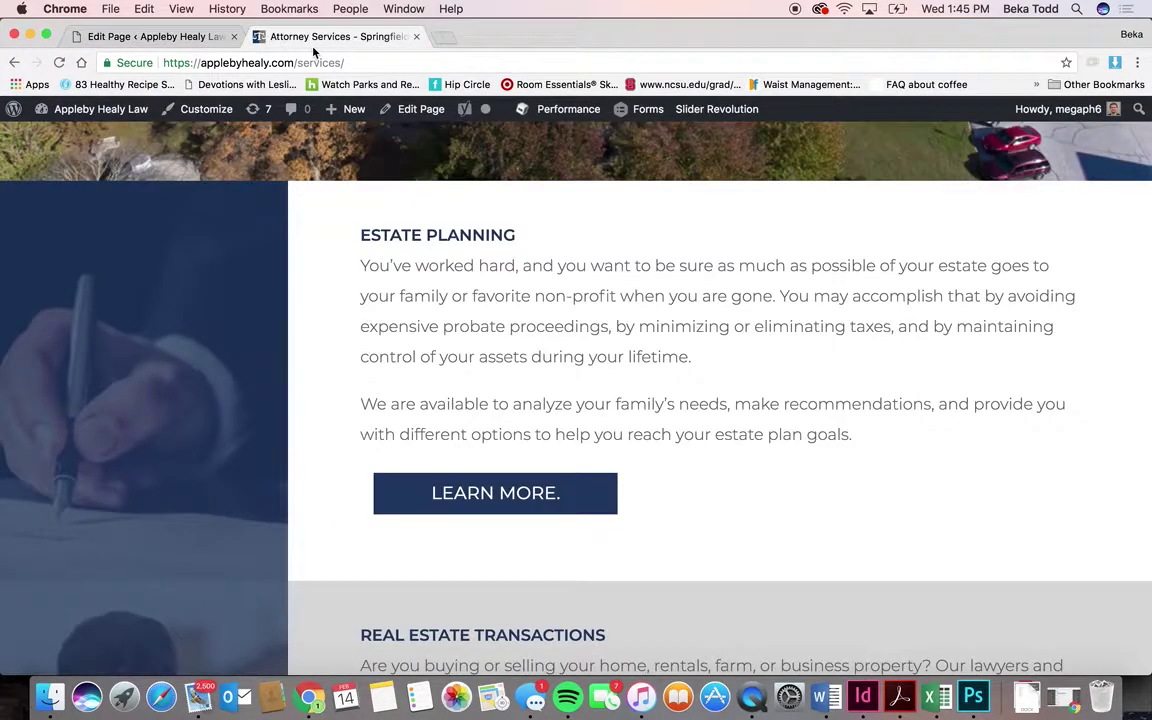
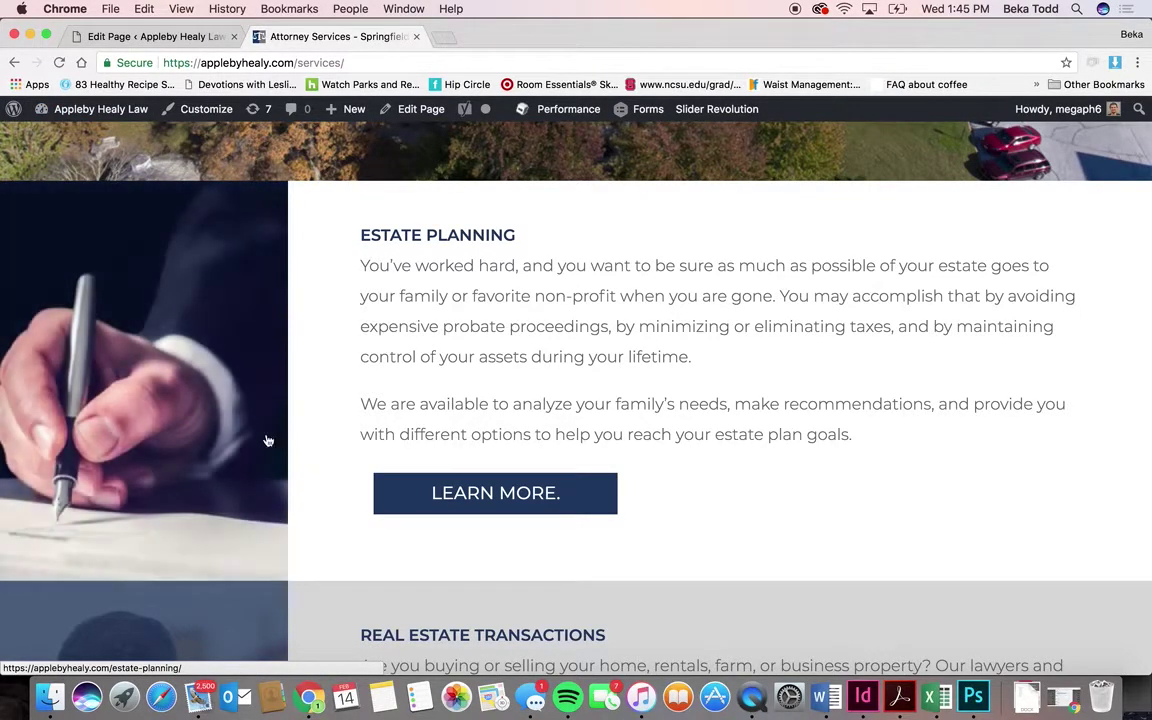
- View the Real Estate Transactions area on the live page, and examine its image section's background, position, overlay color, width and height settings
scroll(350, 420, down, 5)
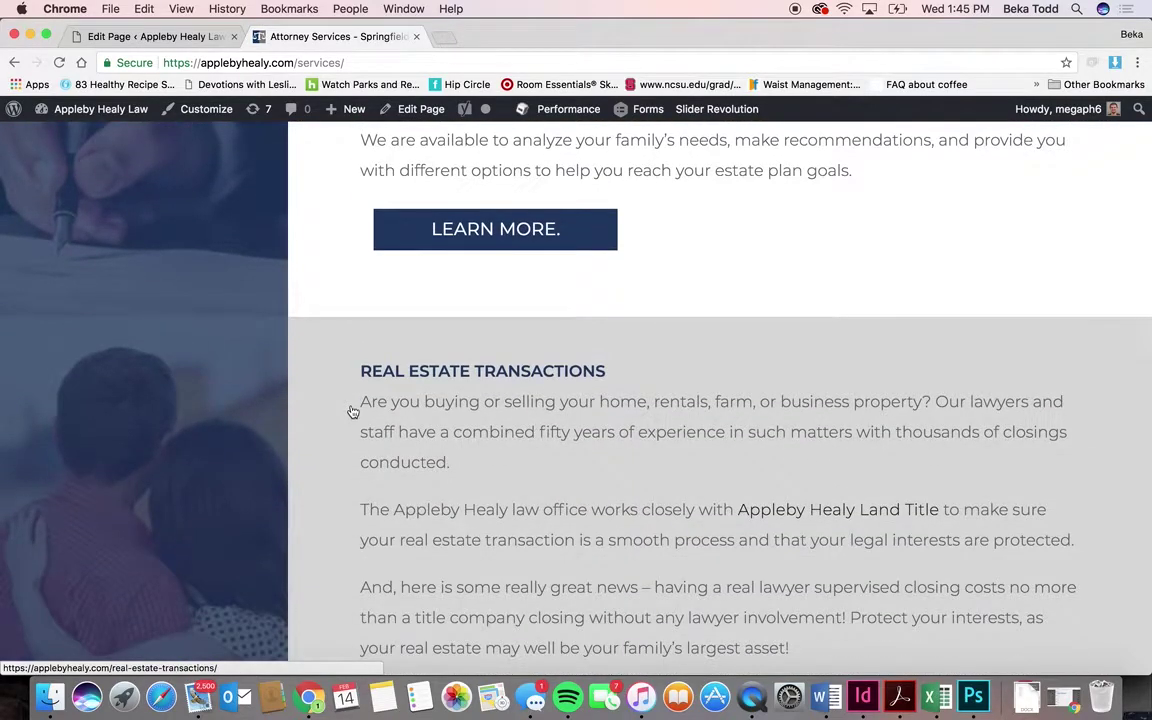
click(176, 37)
scroll(411, 420, down, 5)
scroll(411, 427, down, 5)
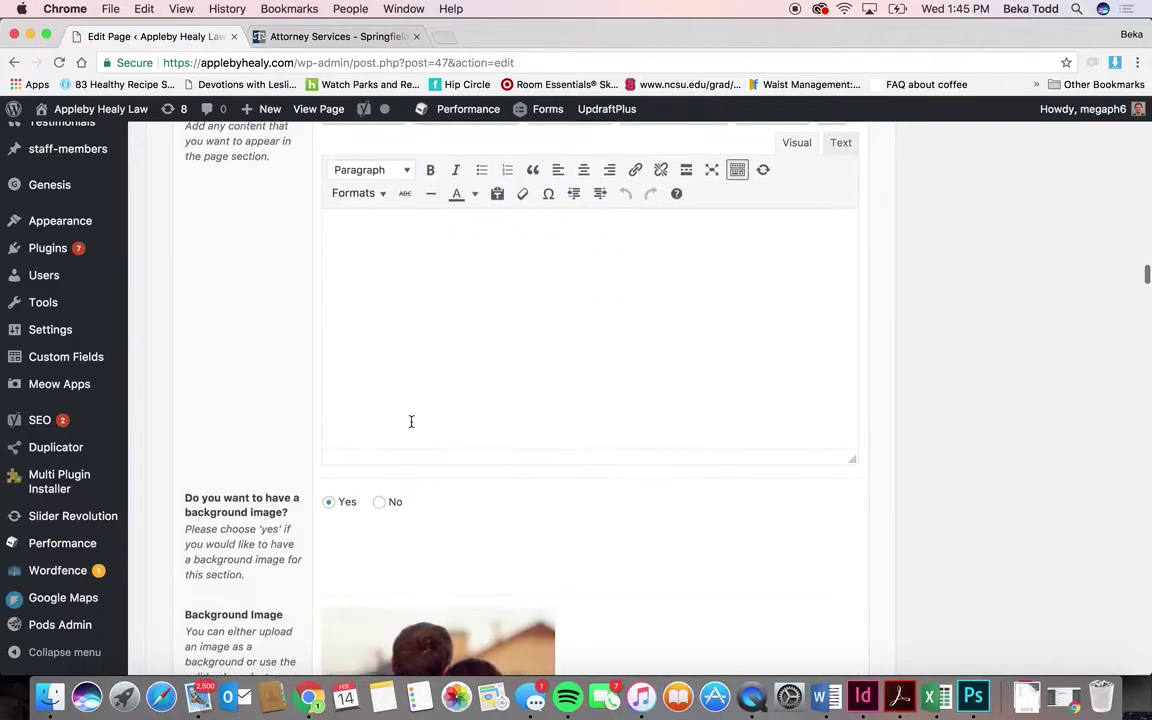
scroll(411, 427, up, 3)
scroll(411, 427, down, 8)
scroll(411, 425, down, 11)
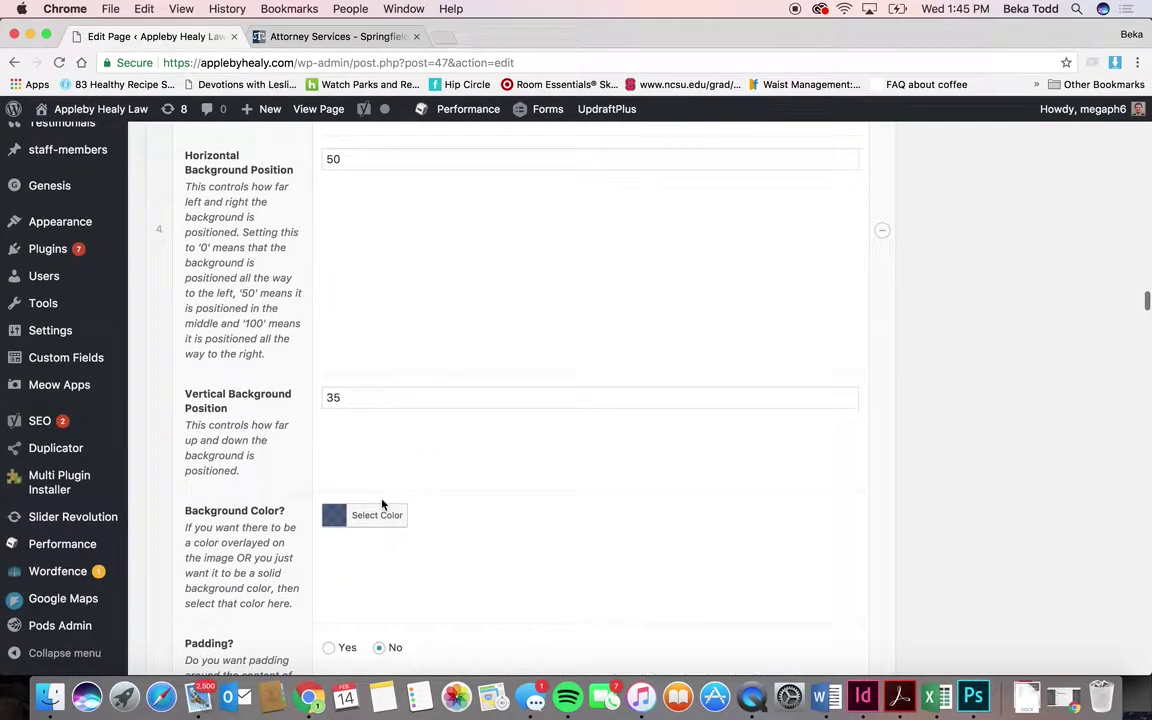
scroll(382, 505, down, 10)
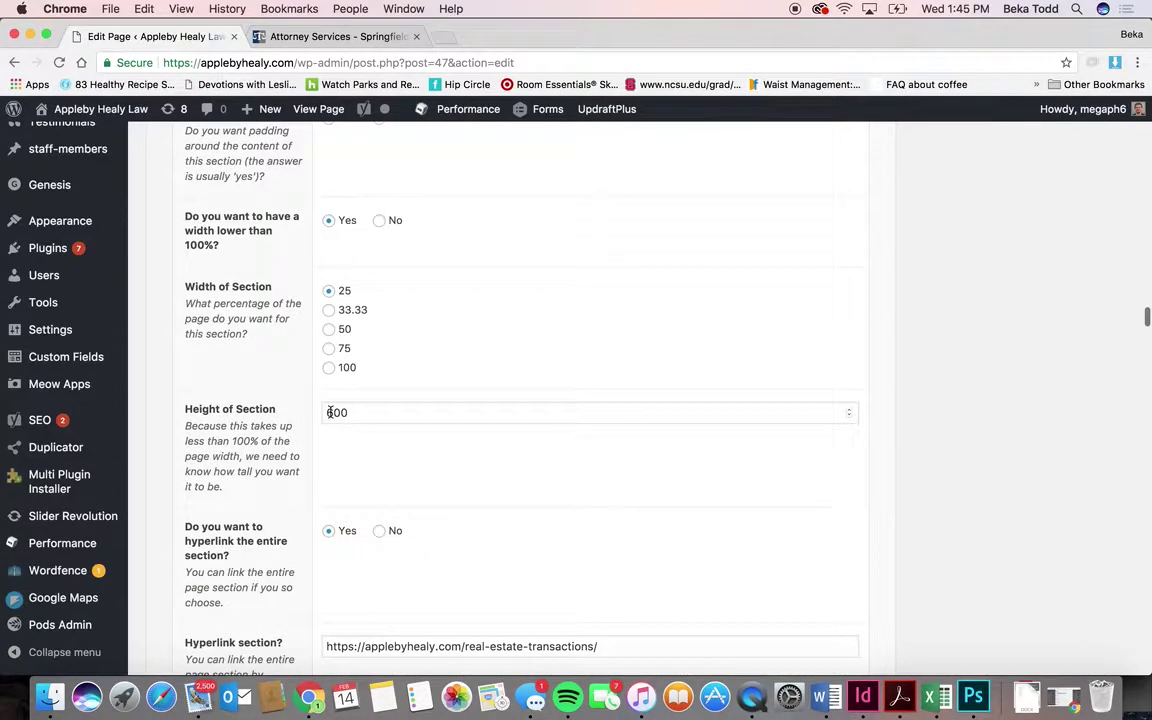
- Compare the real estate image with the live Services page, and review its height, hyperlink and hover effect settings in the editor
click(310, 43)
scroll(419, 432, down, 3)
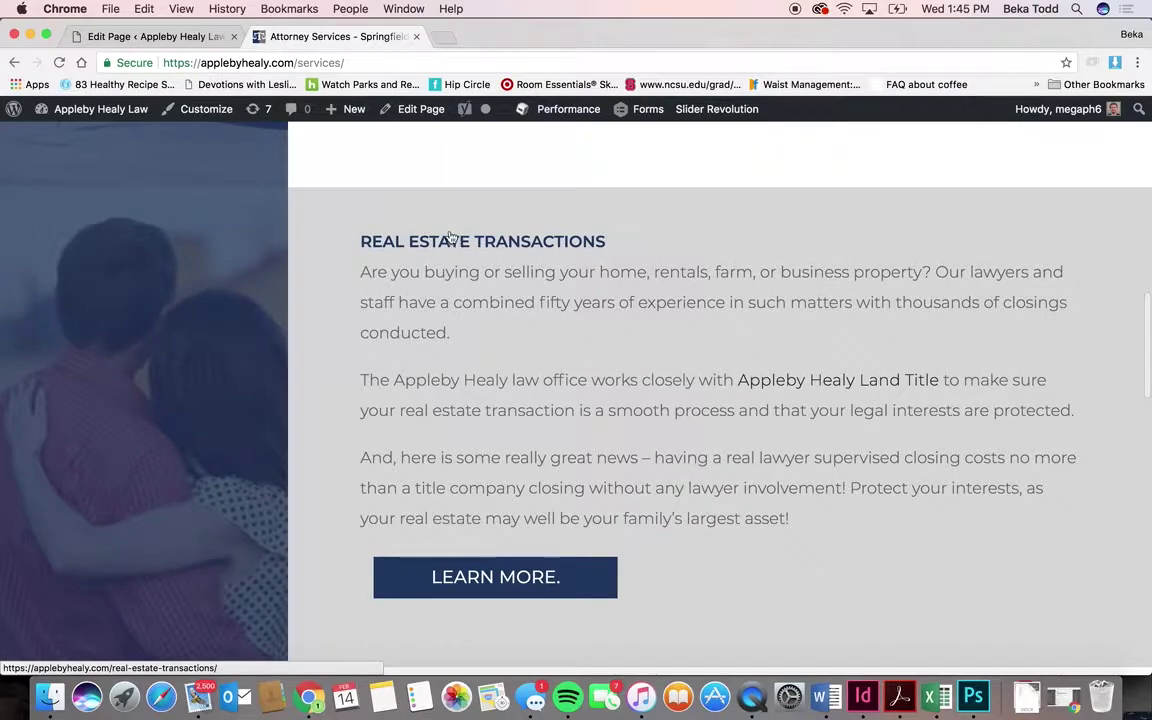
scroll(470, 450, down, 3)
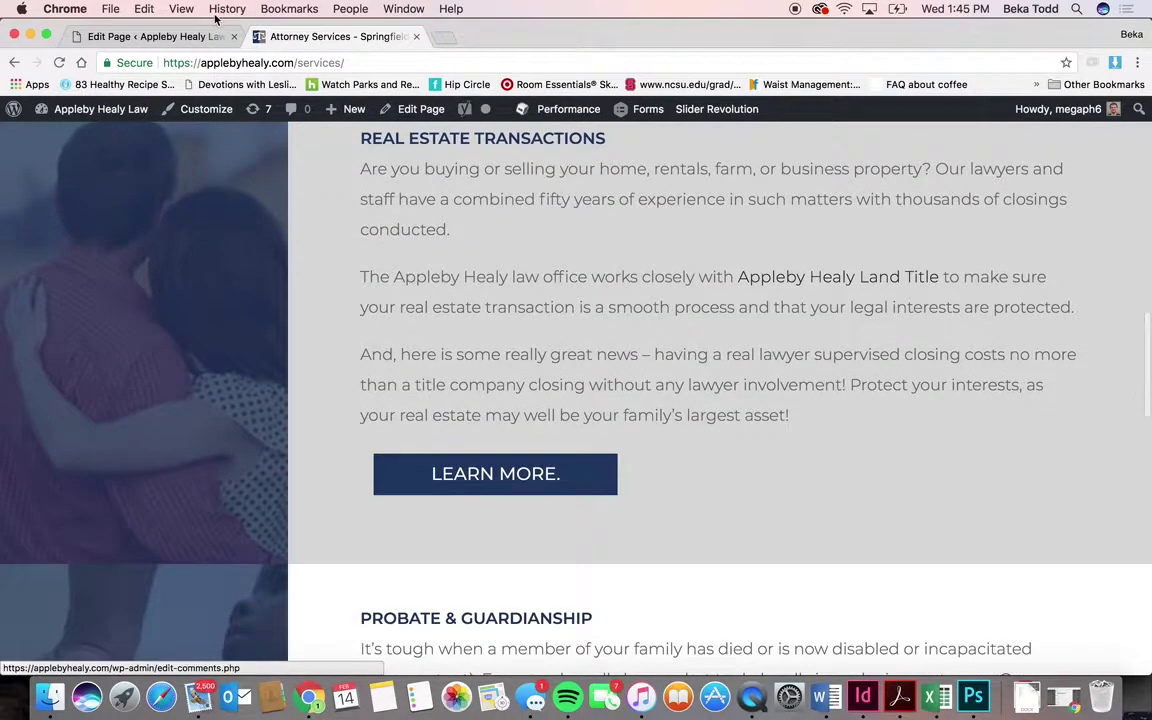
click(190, 36)
scroll(360, 430, down, 5)
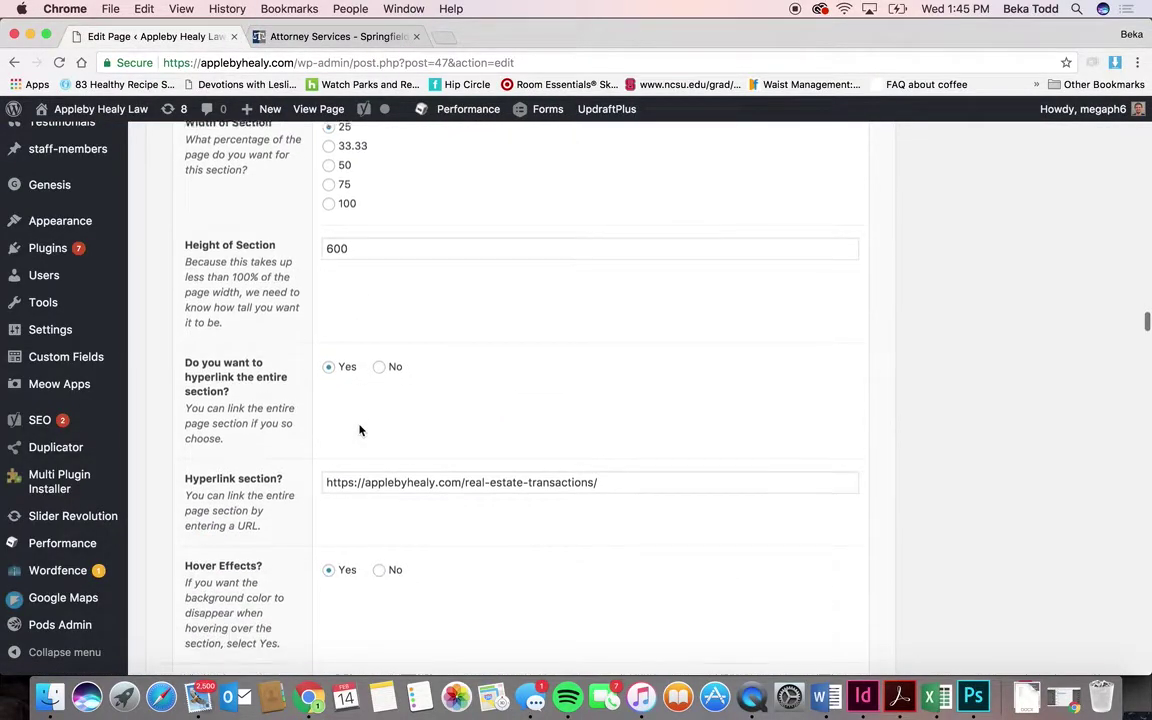
- Examine the Real Estate Transactions section's title, text content, links and background settings in the Services editor
scroll(416, 468, down, 5)
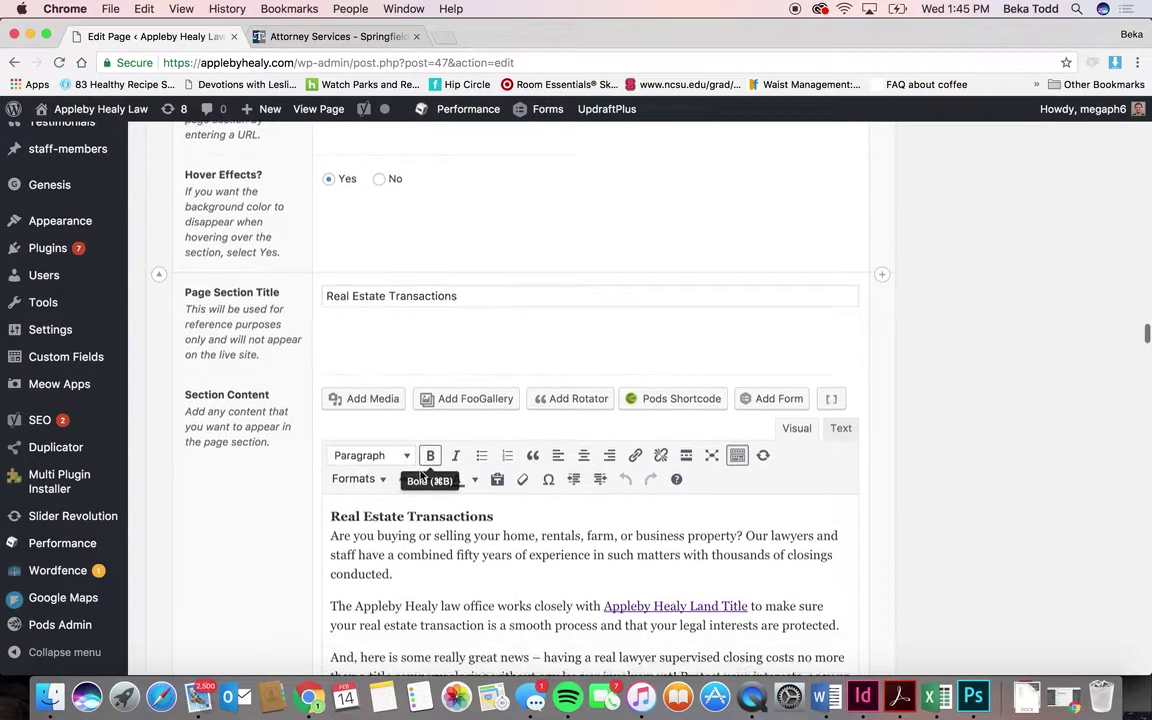
scroll(424, 474, down, 2)
scroll(460, 567, down, 10)
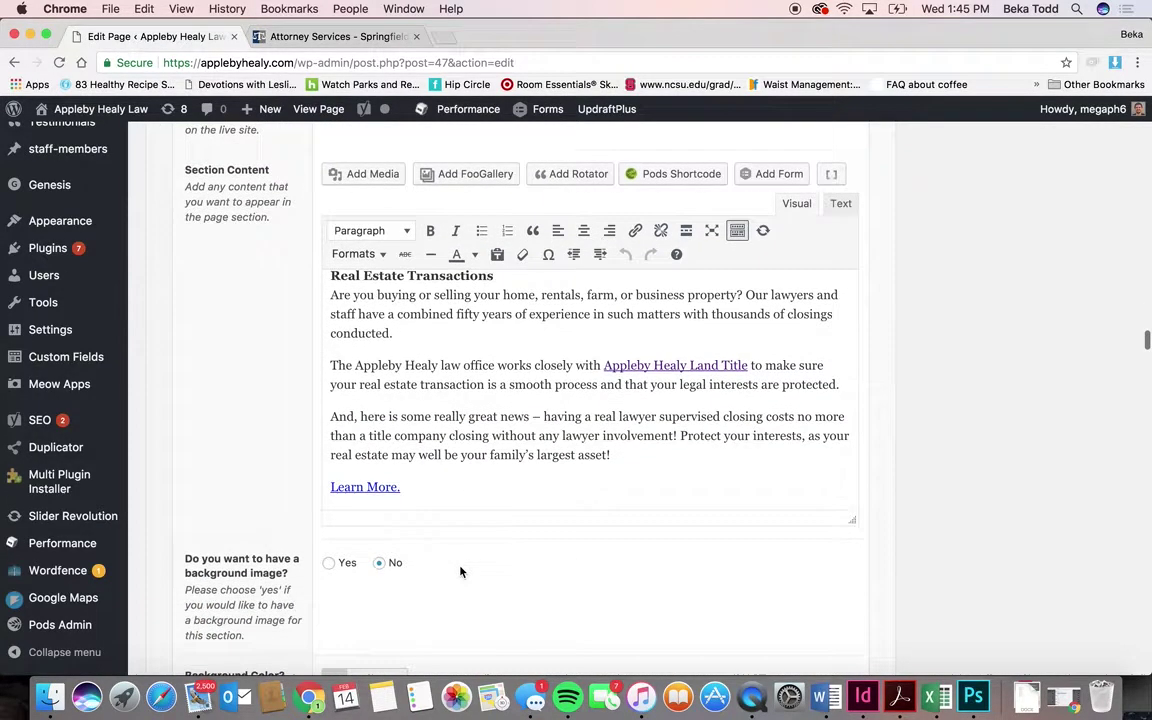
scroll(460, 571, up, 3)
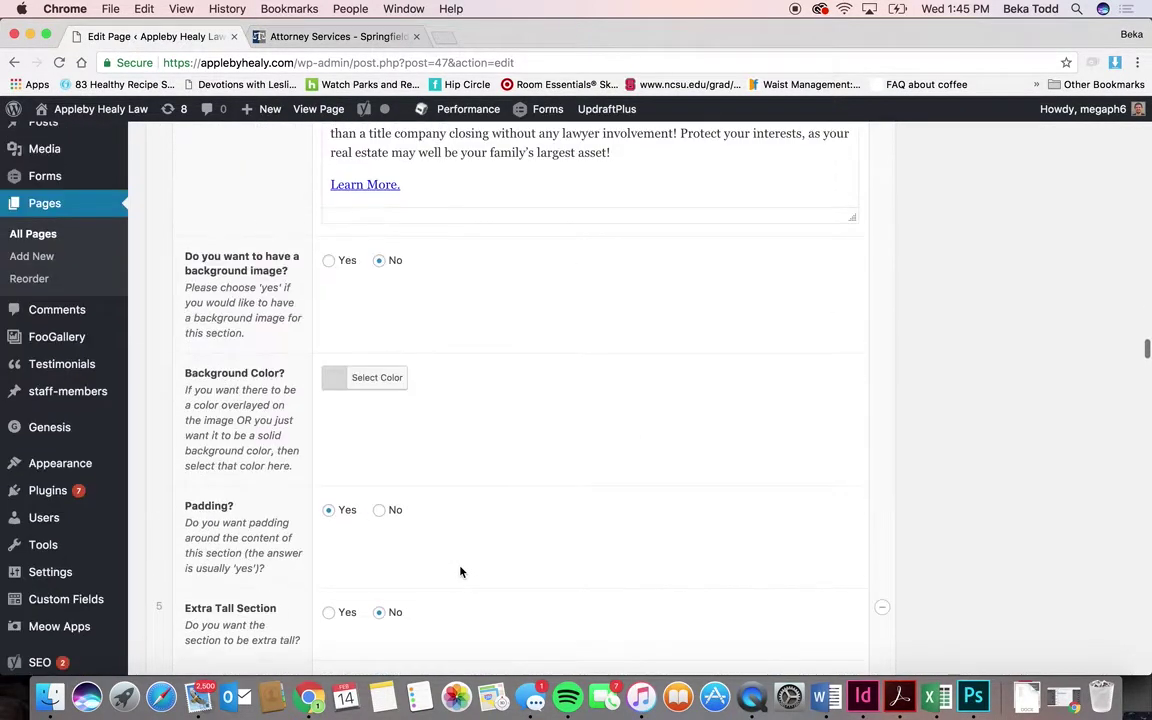
- Open the Real Estate Transactions background color, compare it with the live page, and review the section's width, height and hyperlink settings
click(377, 379)
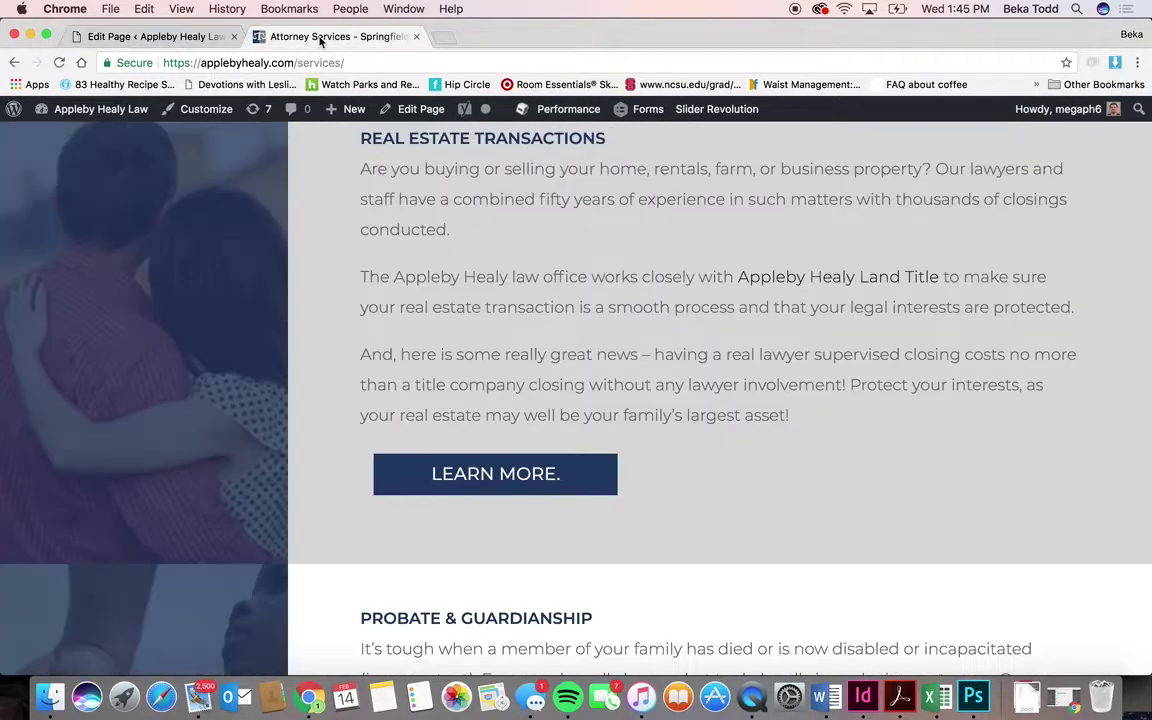
click(330, 36)
click(211, 35)
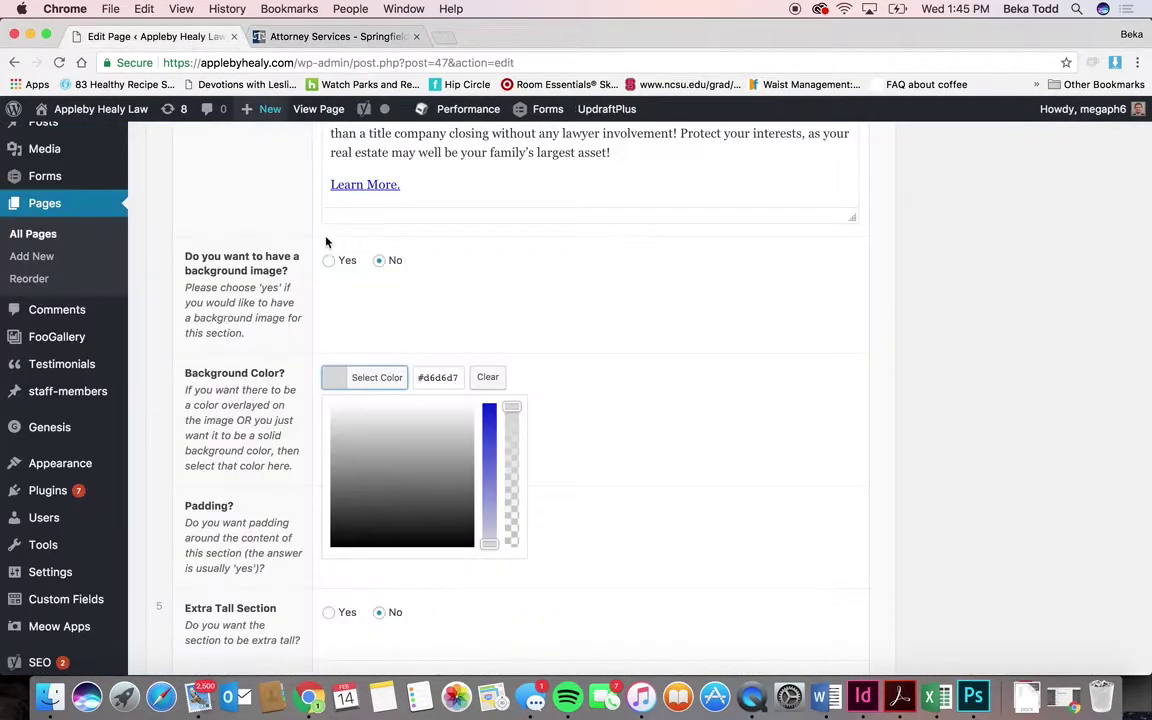
scroll(386, 396, down, 10)
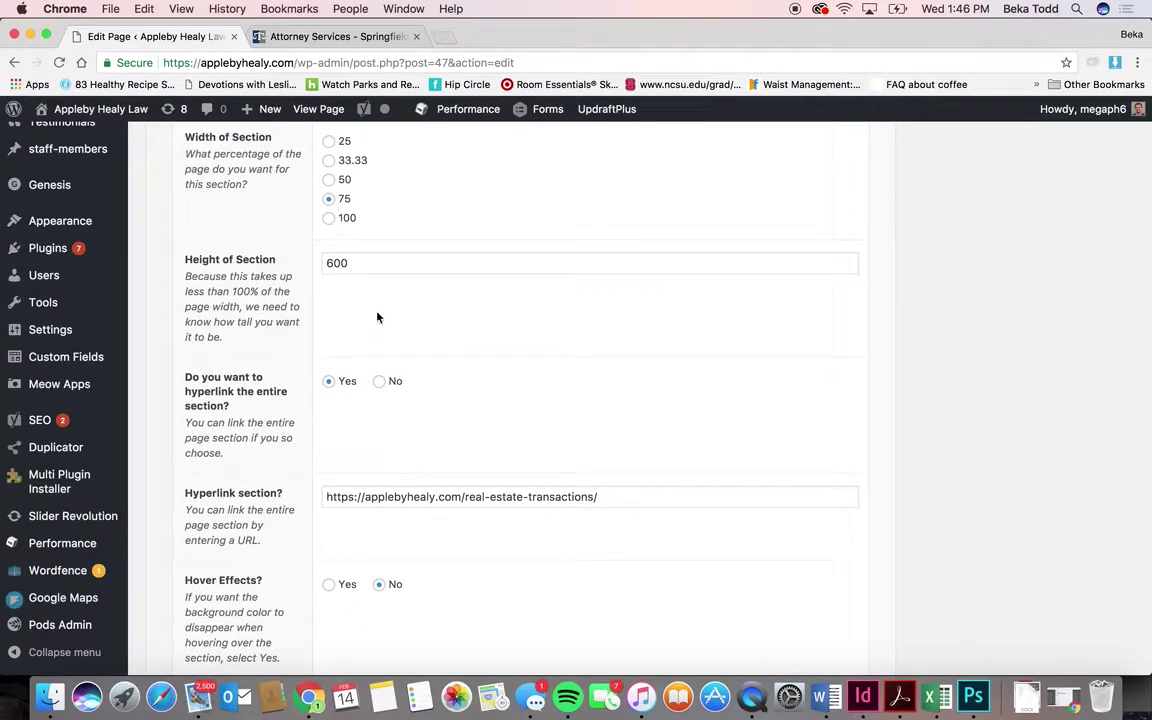
- View the live Services page from Real Estate Transactions through Probate & Guardianship and Family Law to the contact banner and footer
click(284, 33)
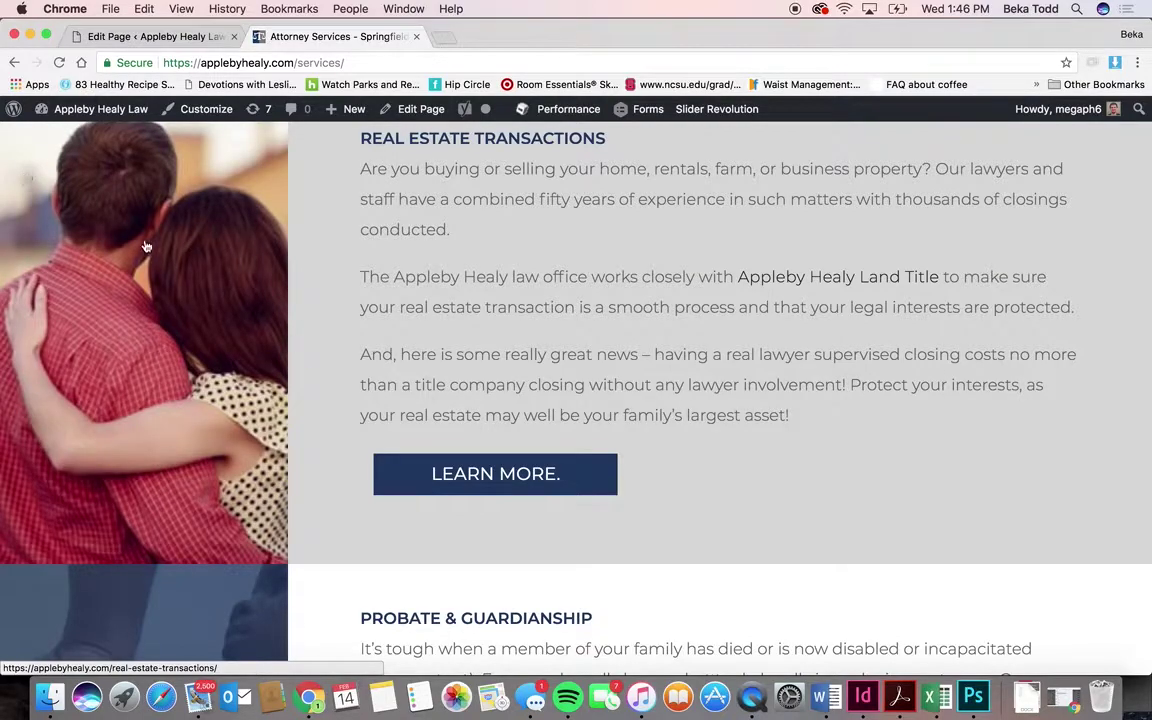
scroll(281, 452, down, 5)
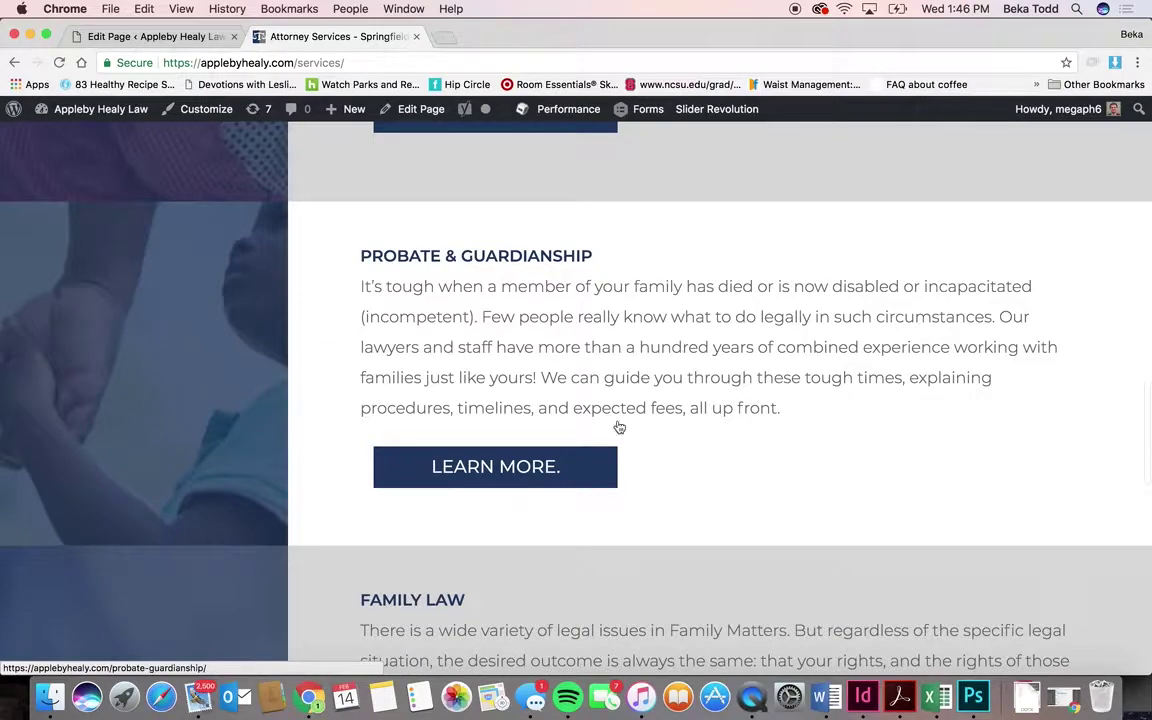
scroll(619, 427, down, 5)
scroll(370, 441, down, 4)
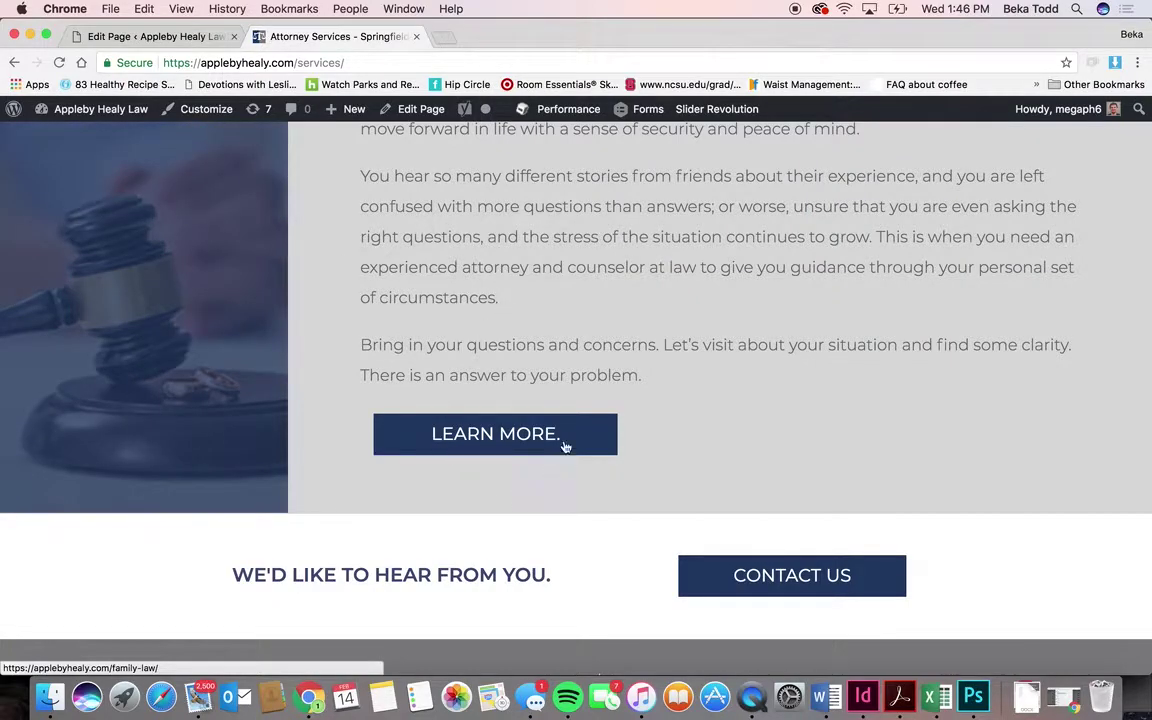
scroll(561, 405, down, 3)
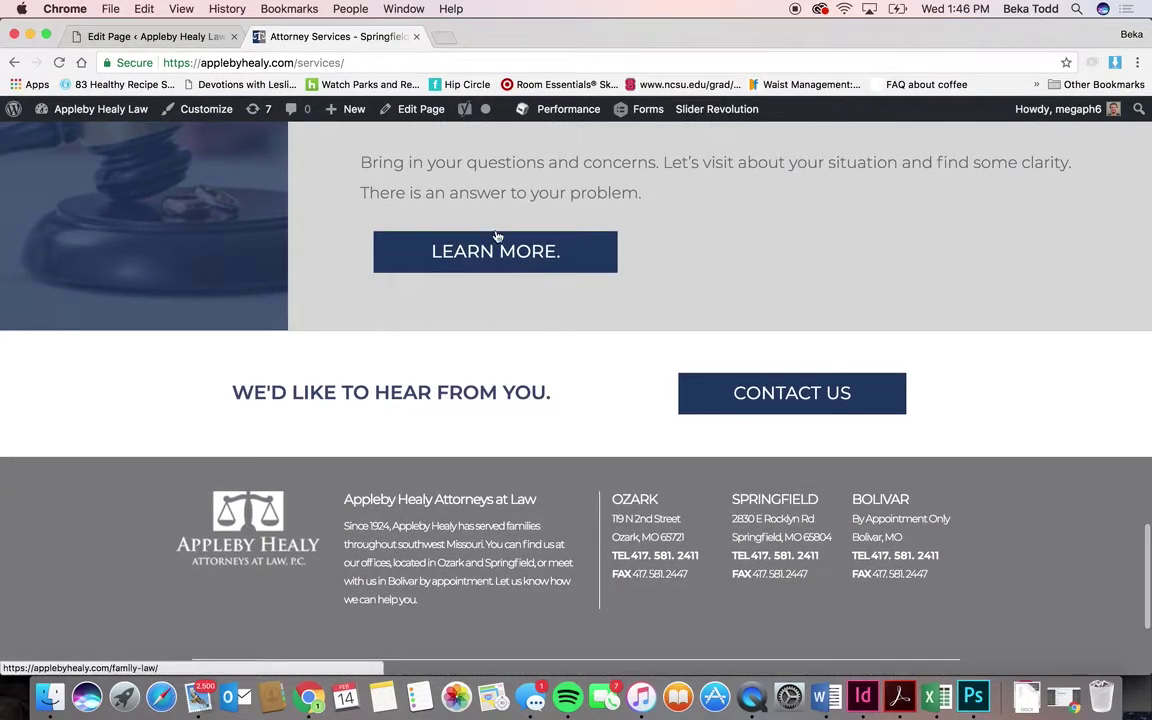
scroll(612, 248, up, 10)
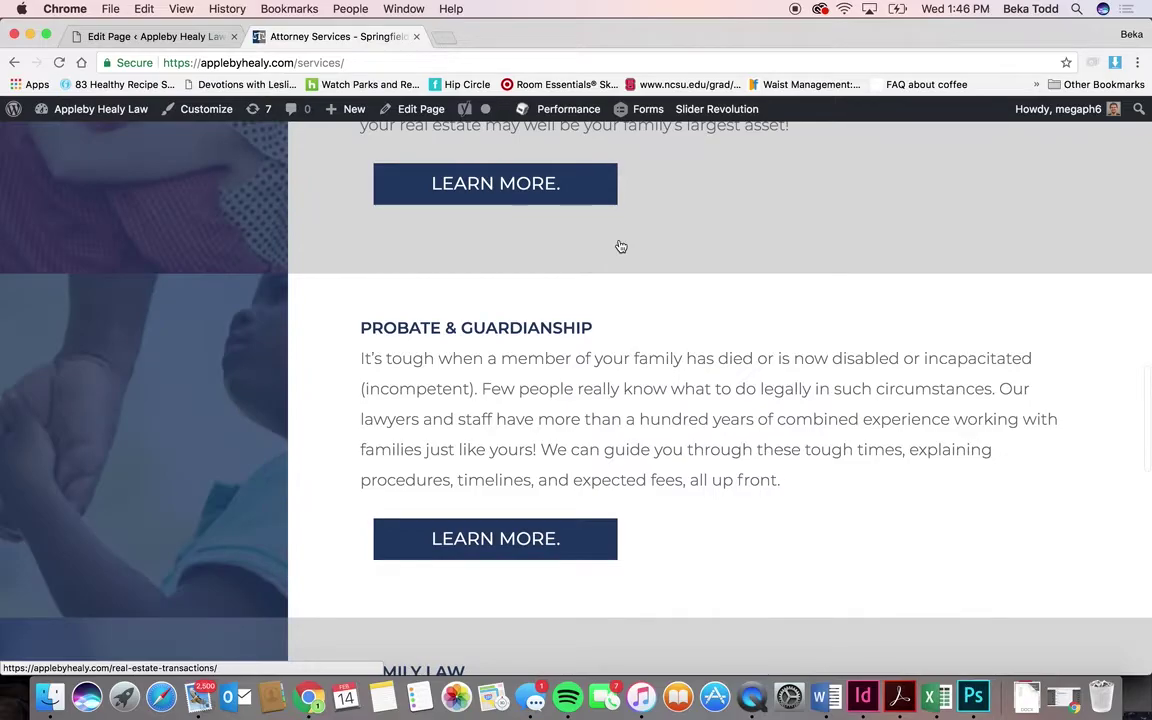
- Review the sections of the live Services page and their width, height and hyperlink settings in the page editor
scroll(616, 300, up, 5)
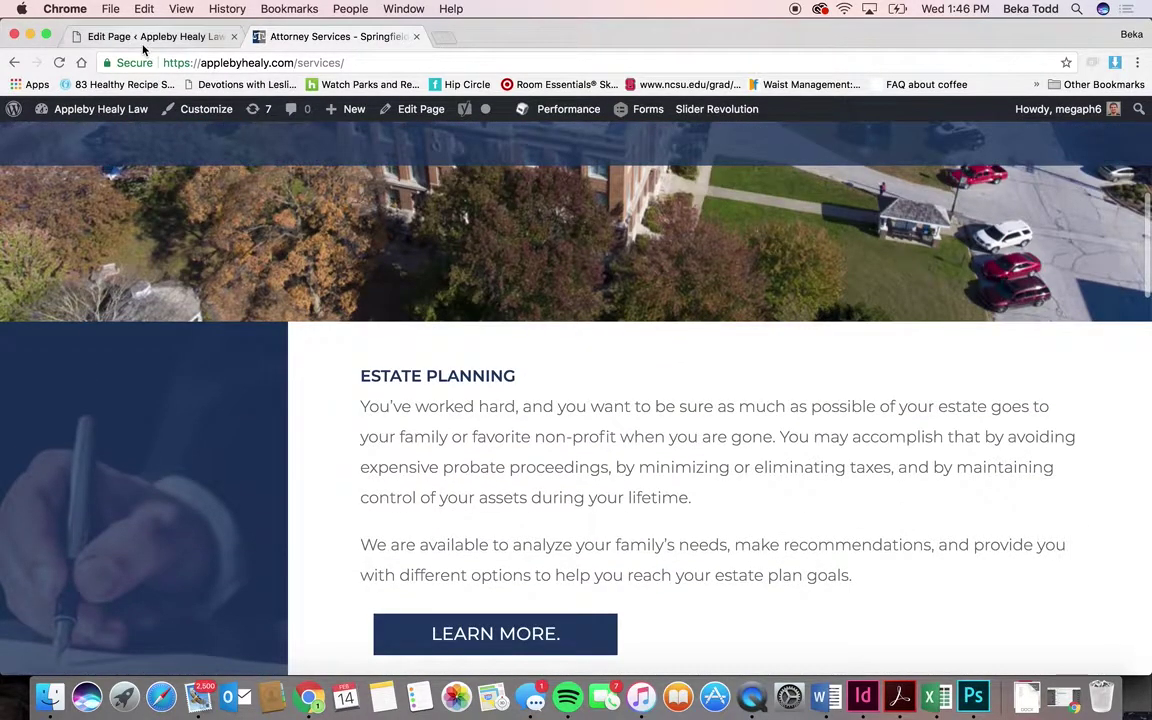
click(143, 40)
scroll(583, 447, up, 3)
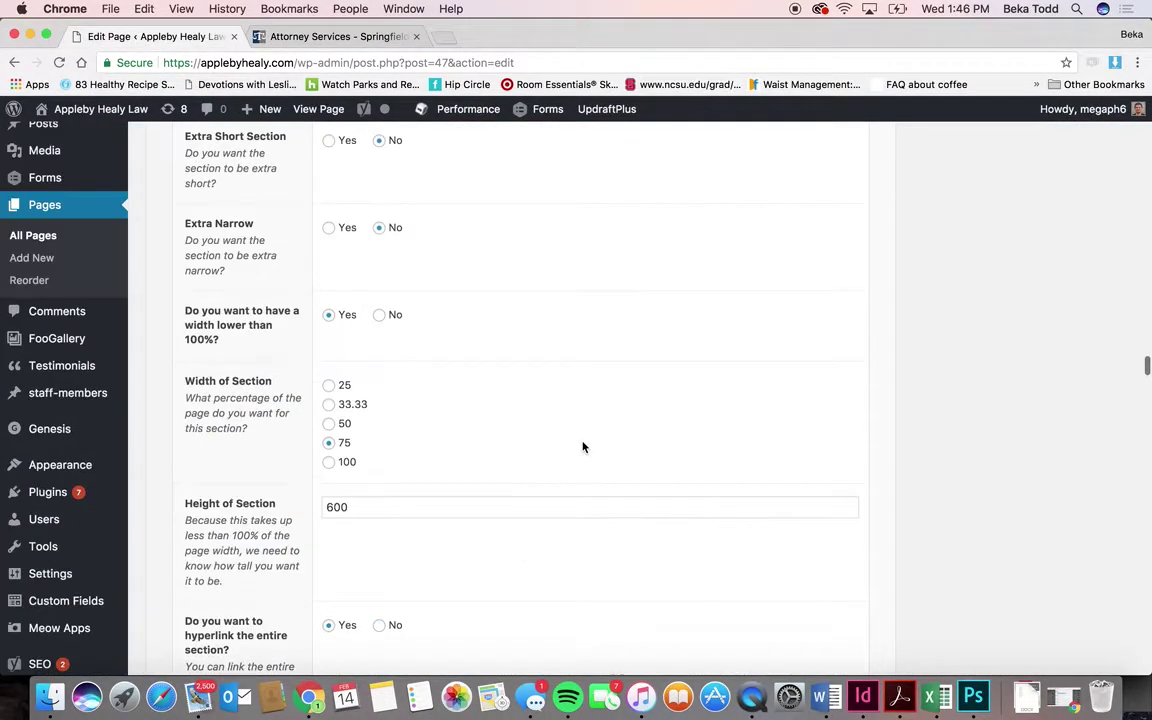
scroll(581, 445, down, 5)
scroll(581, 445, up, 2)
scroll(583, 444, up, 15)
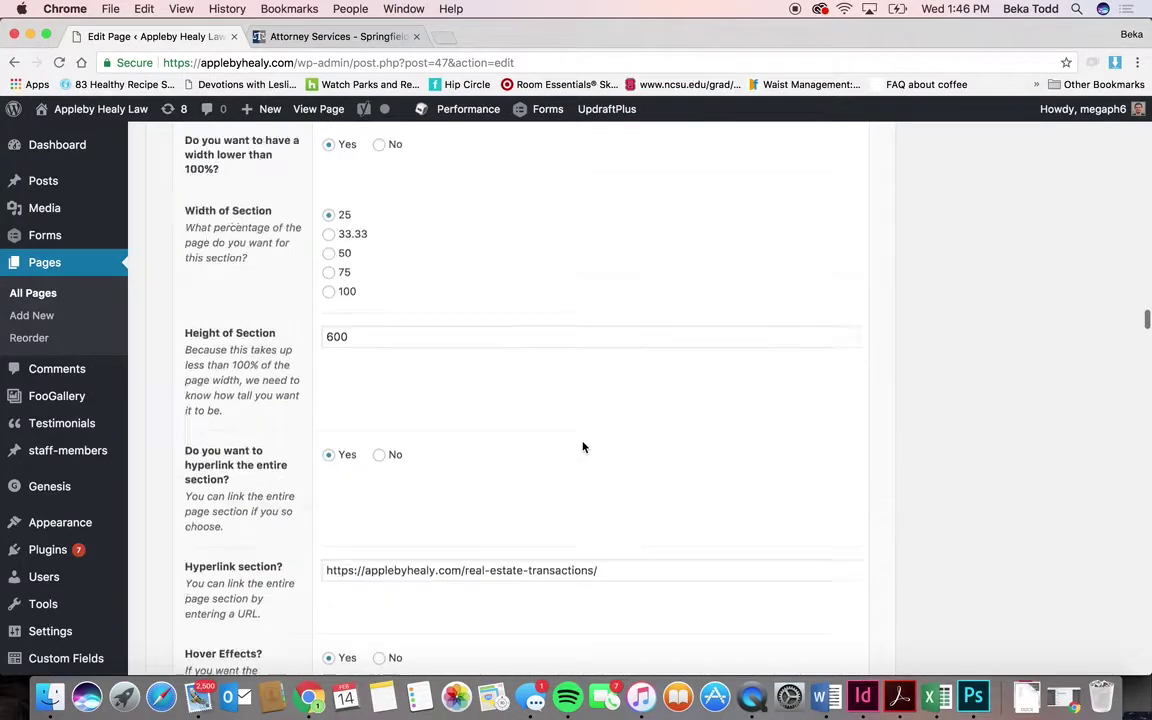
scroll(583, 447, up, 5)
scroll(583, 447, down, 4)
scroll(583, 447, up, 1)
scroll(583, 447, down, 8)
scroll(583, 447, up, 20)
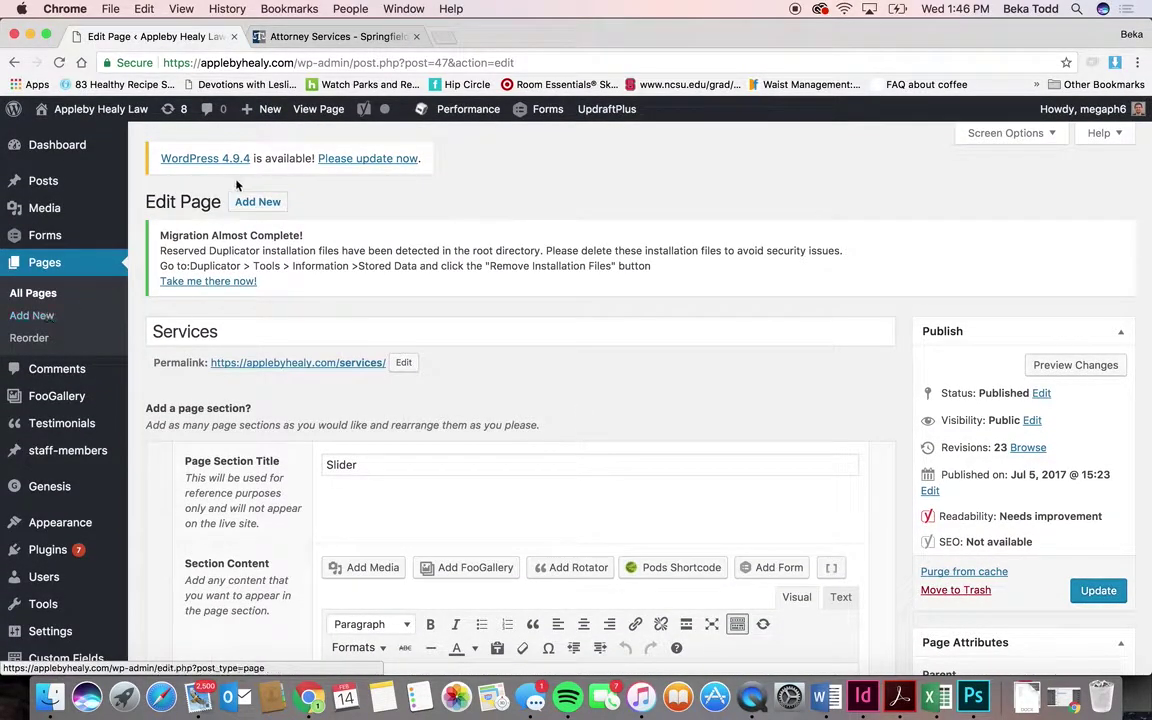
- Start a new page and add a first page section to it
click(257, 203)
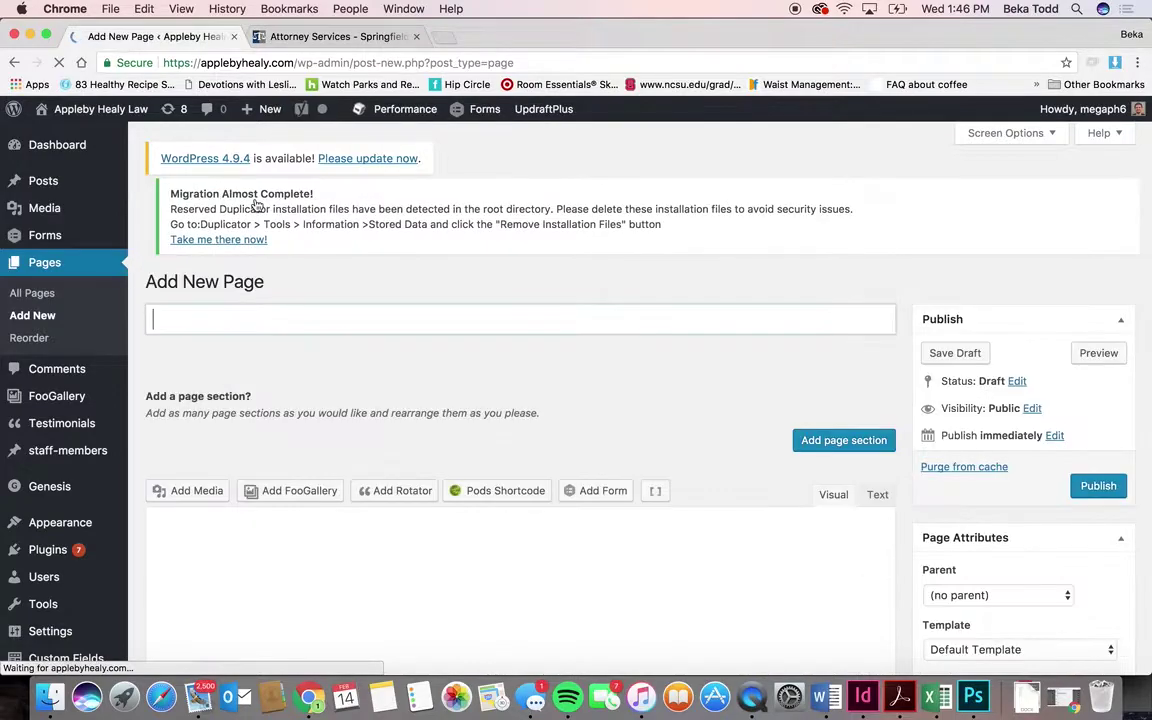
click(820, 453)
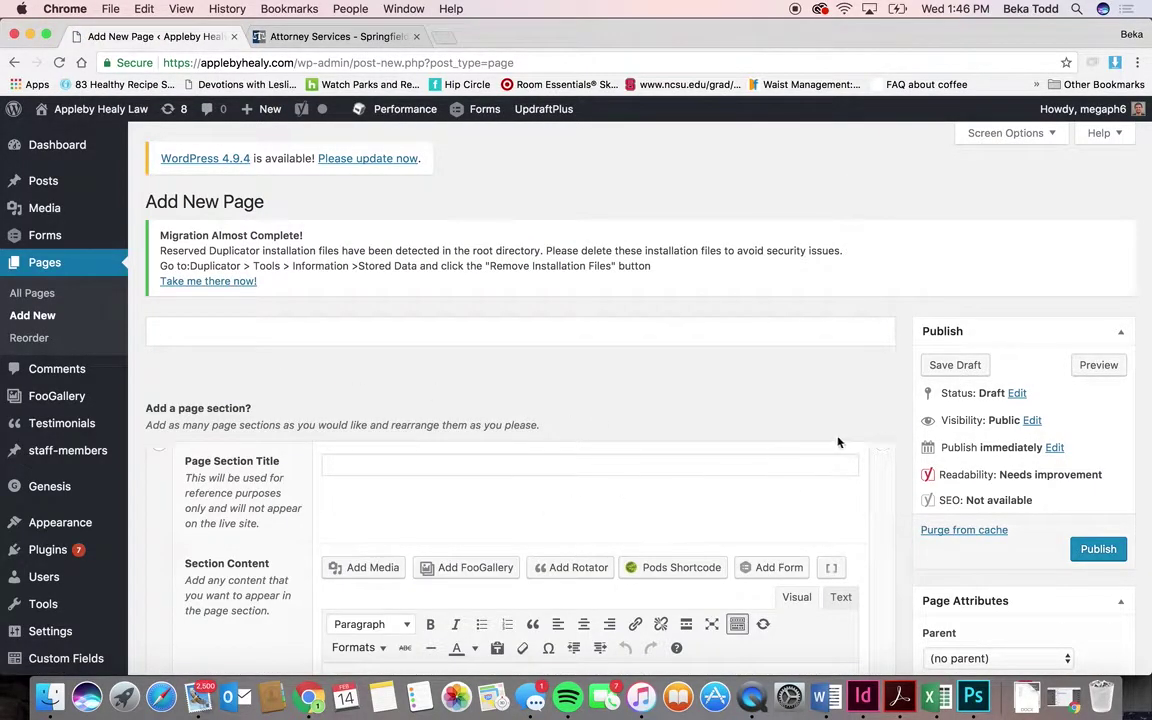
click(160, 447)
click(398, 464)
- Examine the new section's options for content, background image and color, padding, height, width, hyperlink and hover effects
scroll(406, 463, down, 5)
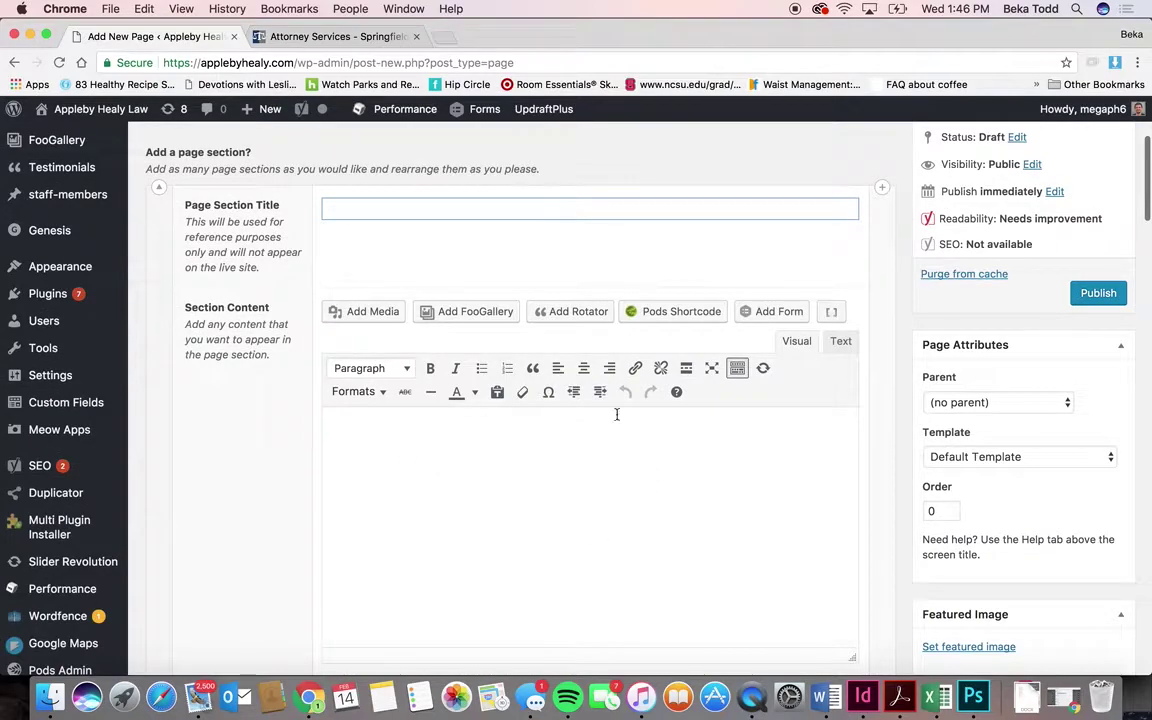
scroll(529, 475, down, 10)
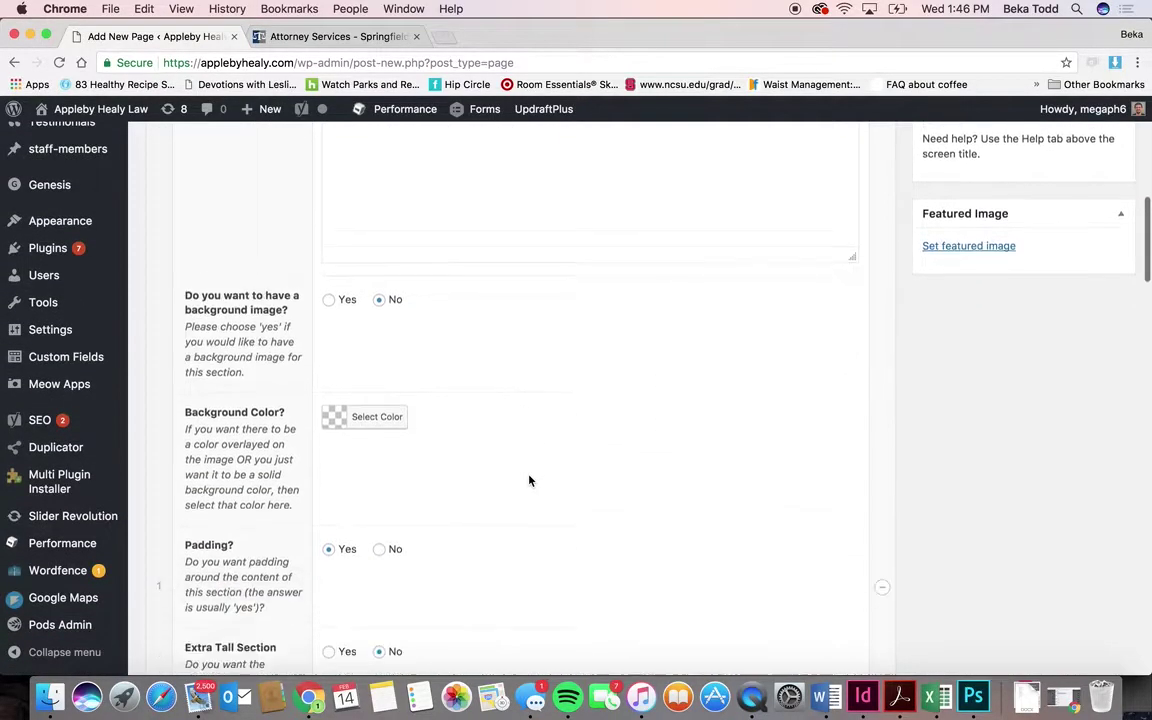
click(372, 287)
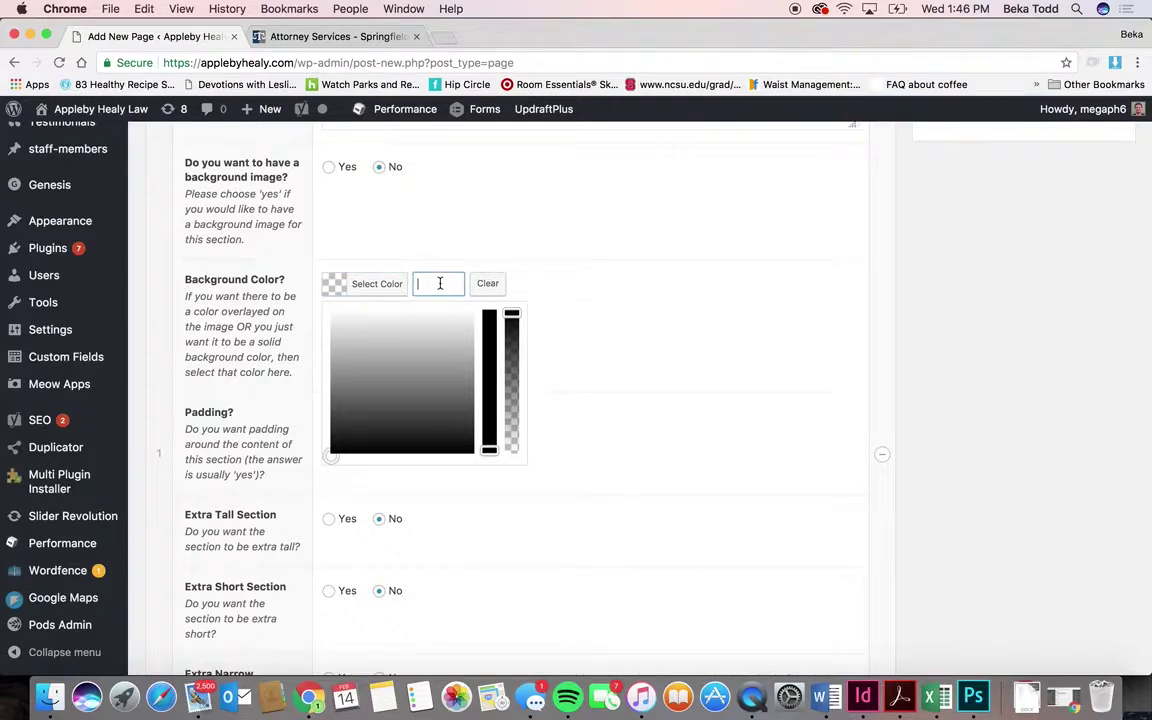
click(552, 351)
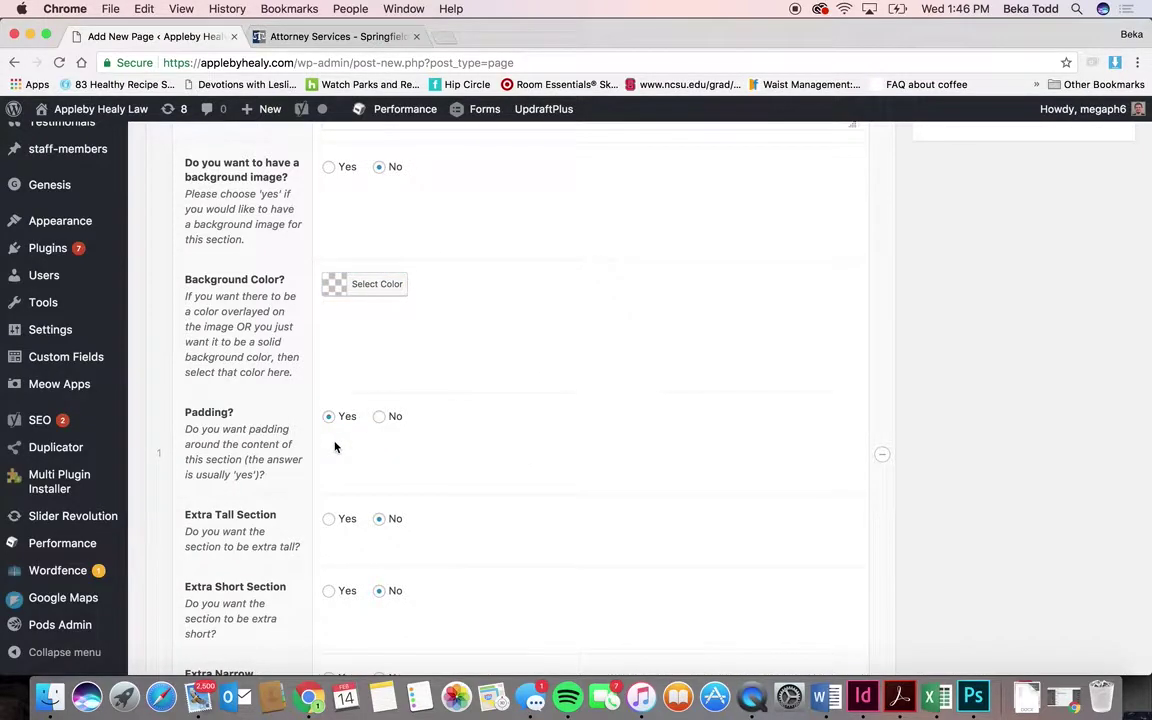
scroll(335, 447, down, 3)
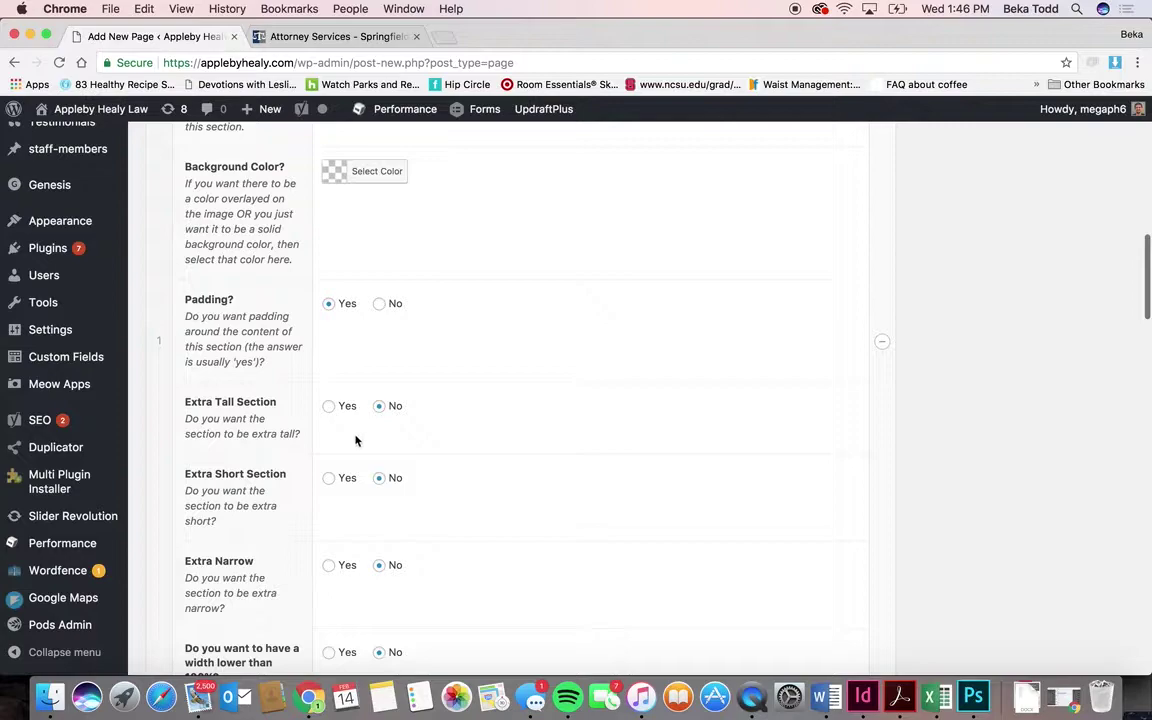
scroll(346, 535, down, 5)
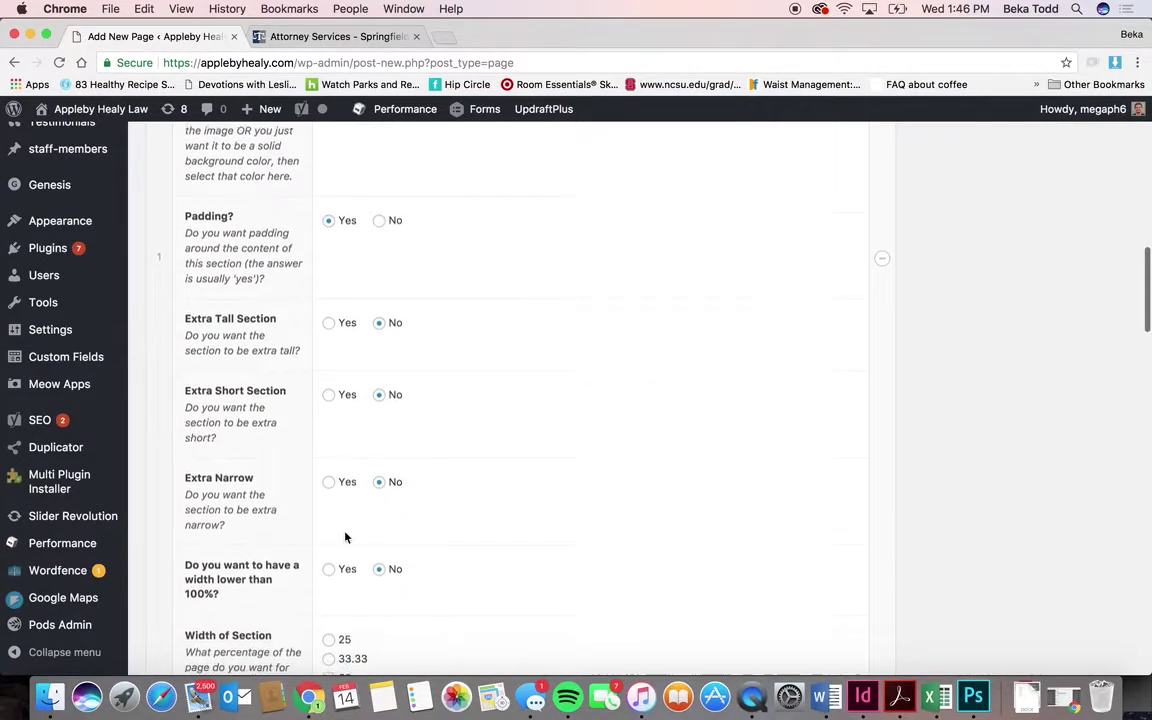
scroll(345, 538, down, 2)
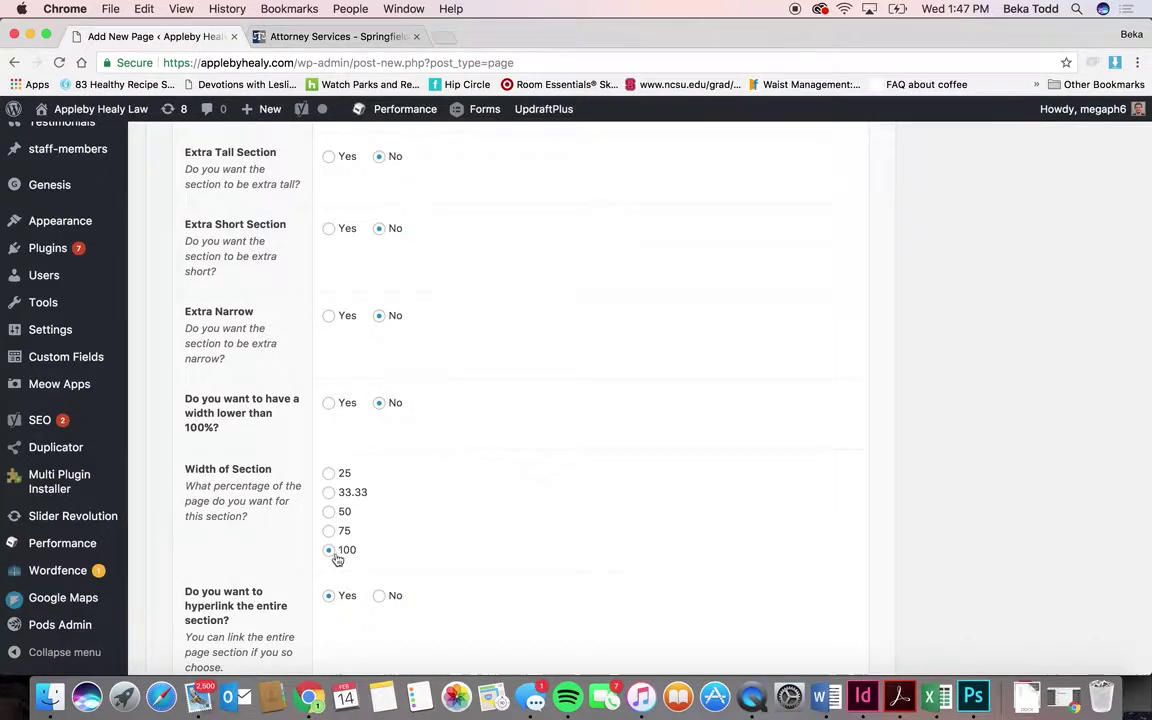
scroll(388, 571, down, 3)
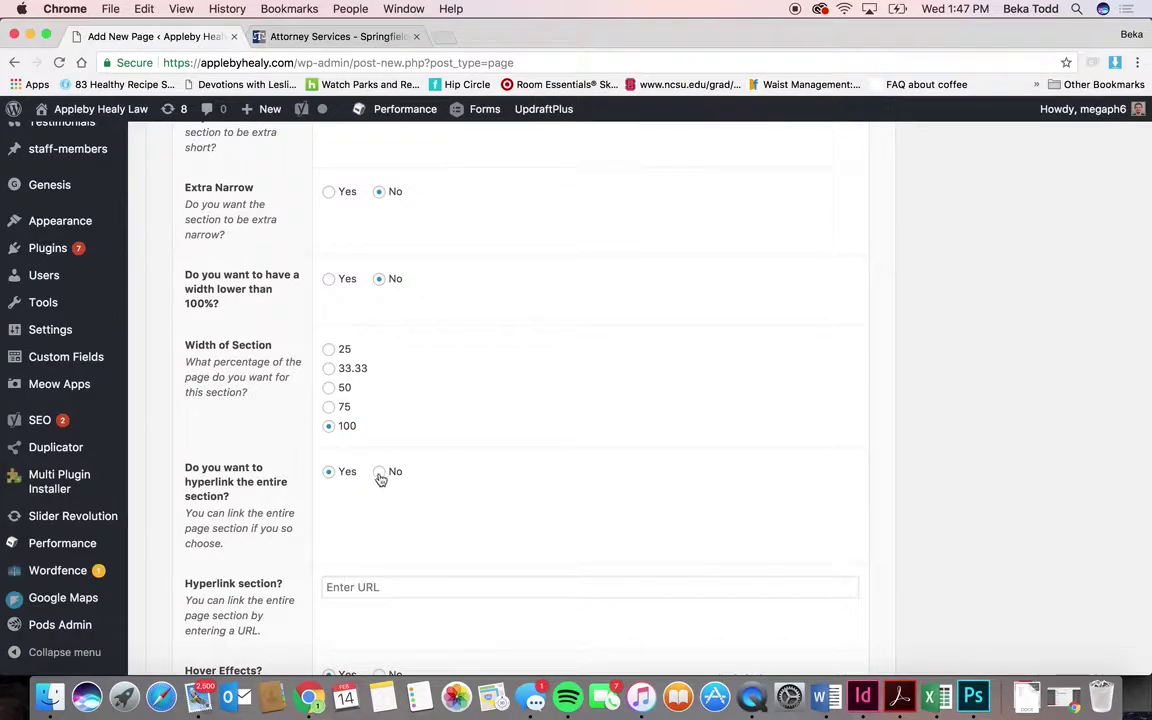
scroll(463, 532, down, 5)
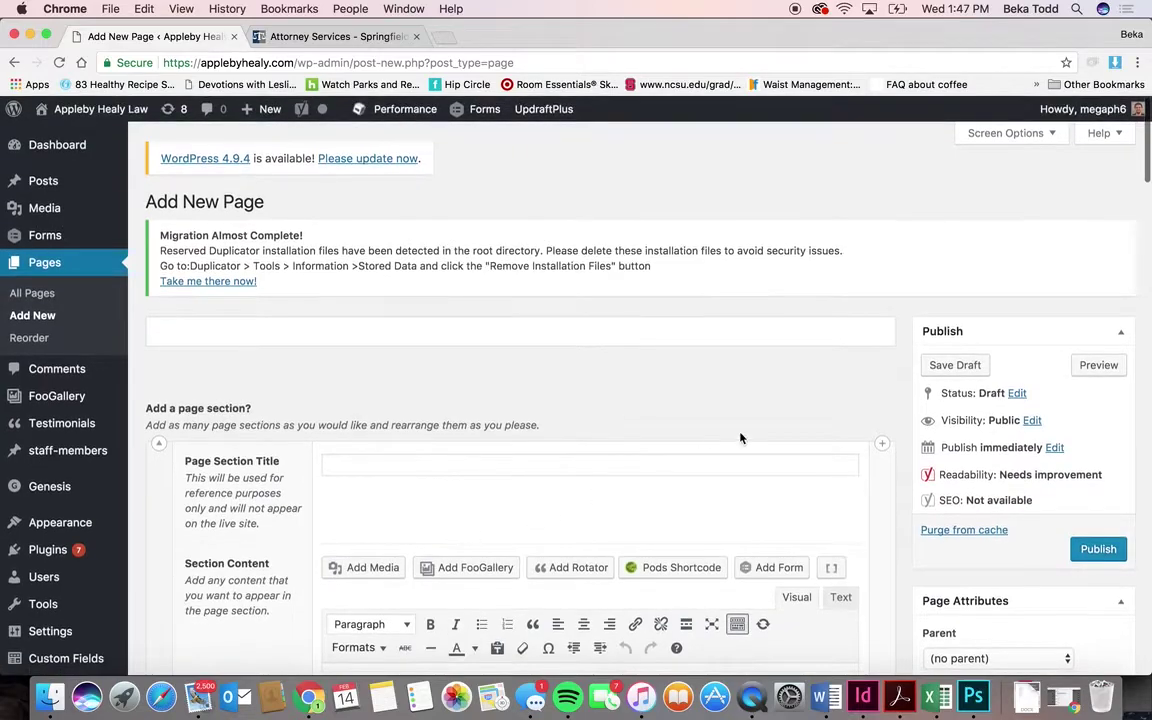
- Add another page section to the new page and try out removing, inserting and collapsing section rows
click(158, 442)
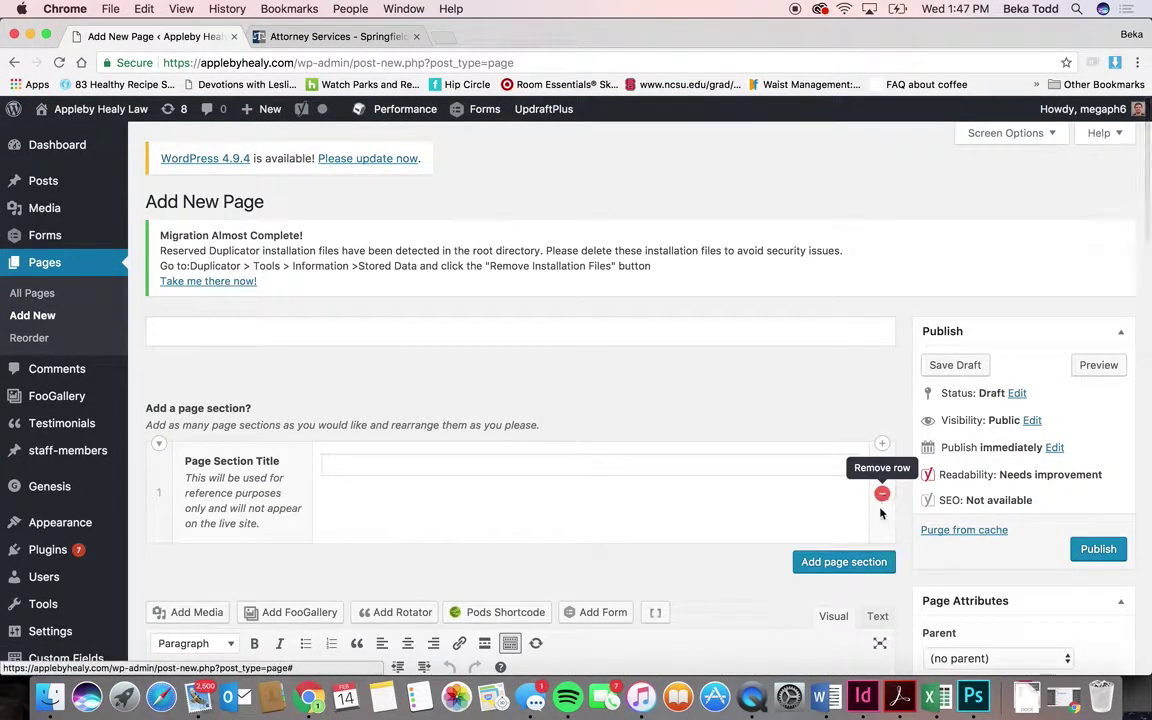
click(844, 562)
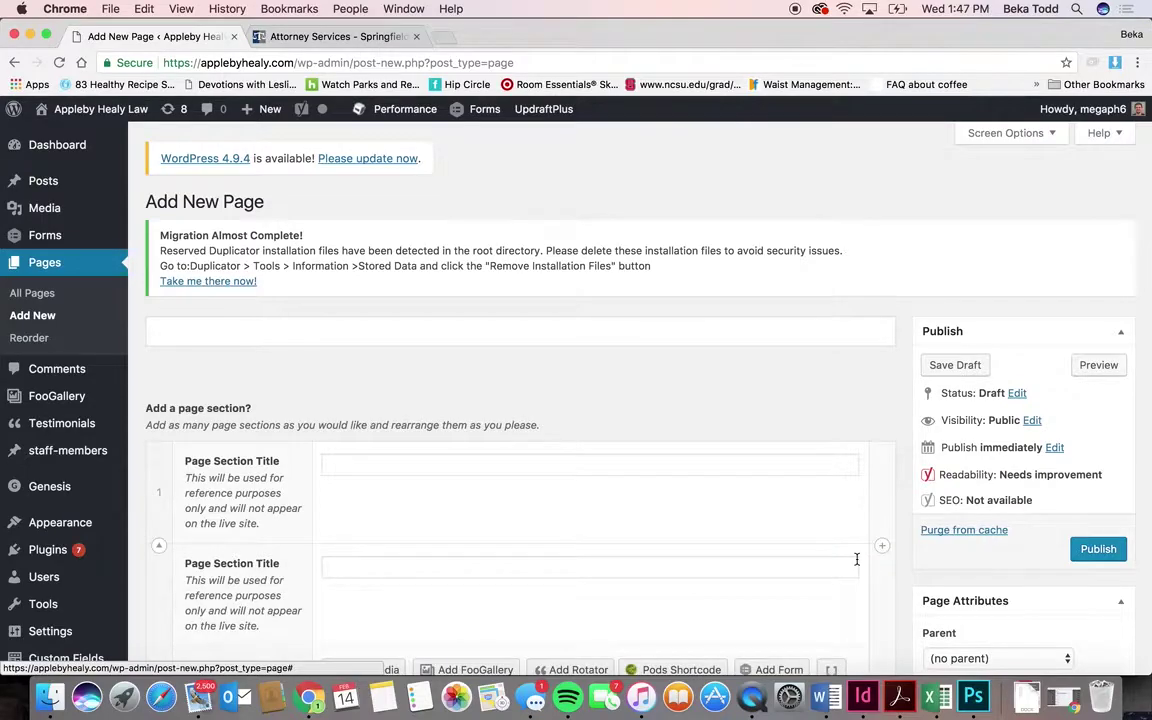
click(882, 489)
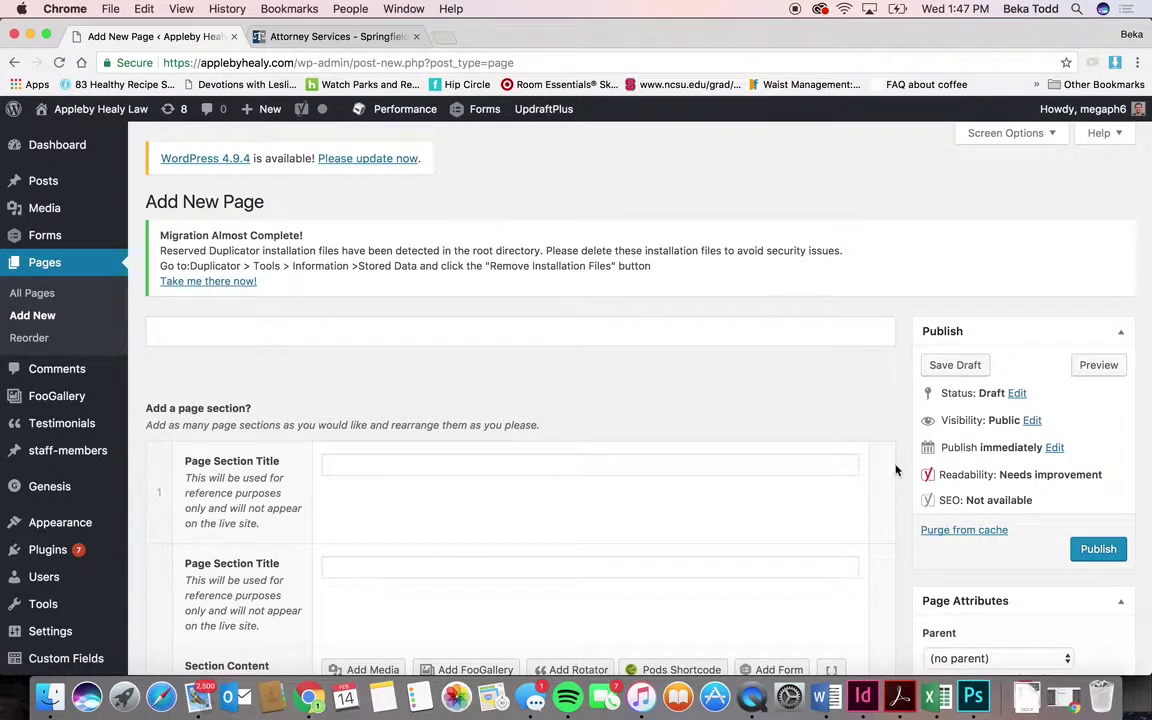
click(882, 489)
click(886, 468)
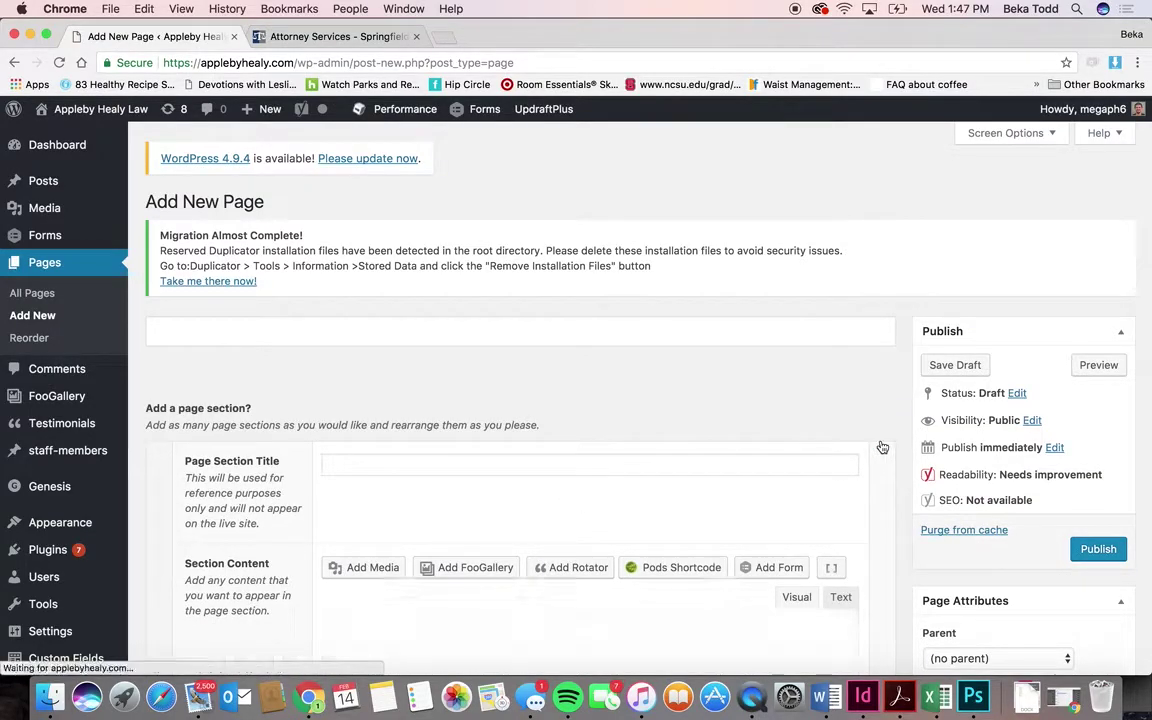
click(160, 447)
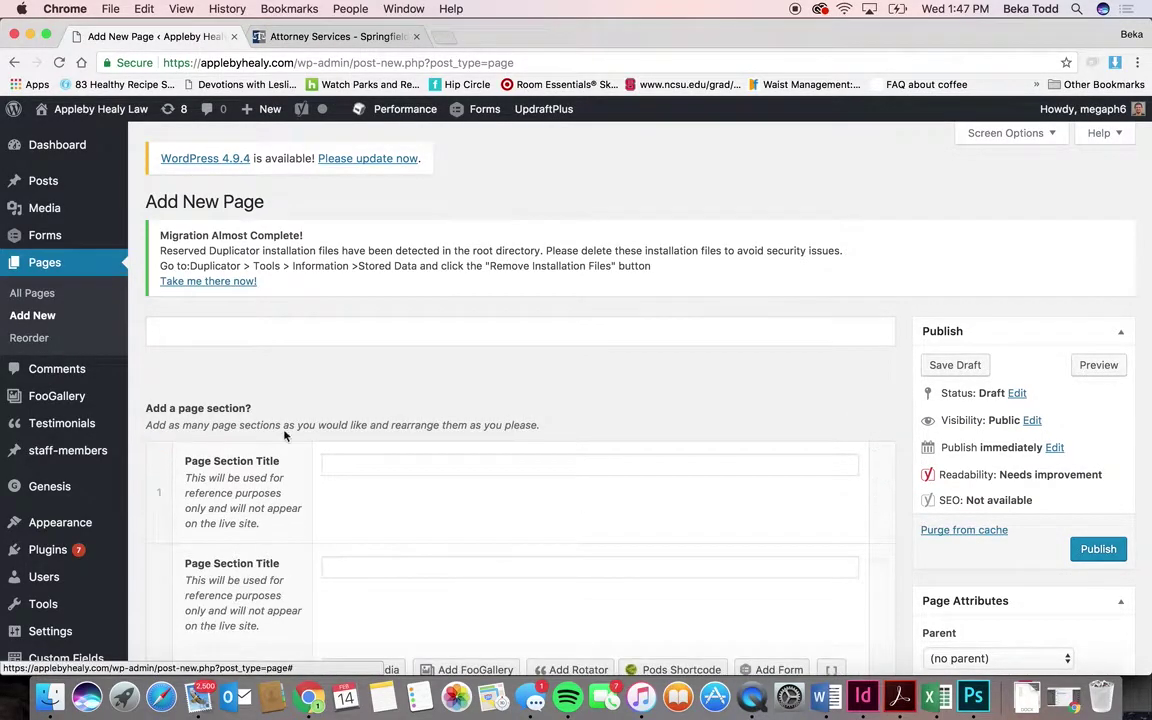
- Leave the unsaved new page without keeping its changes and return to the list of all pages
scroll(600, 411, down, 10)
scroll(600, 415, up, 15)
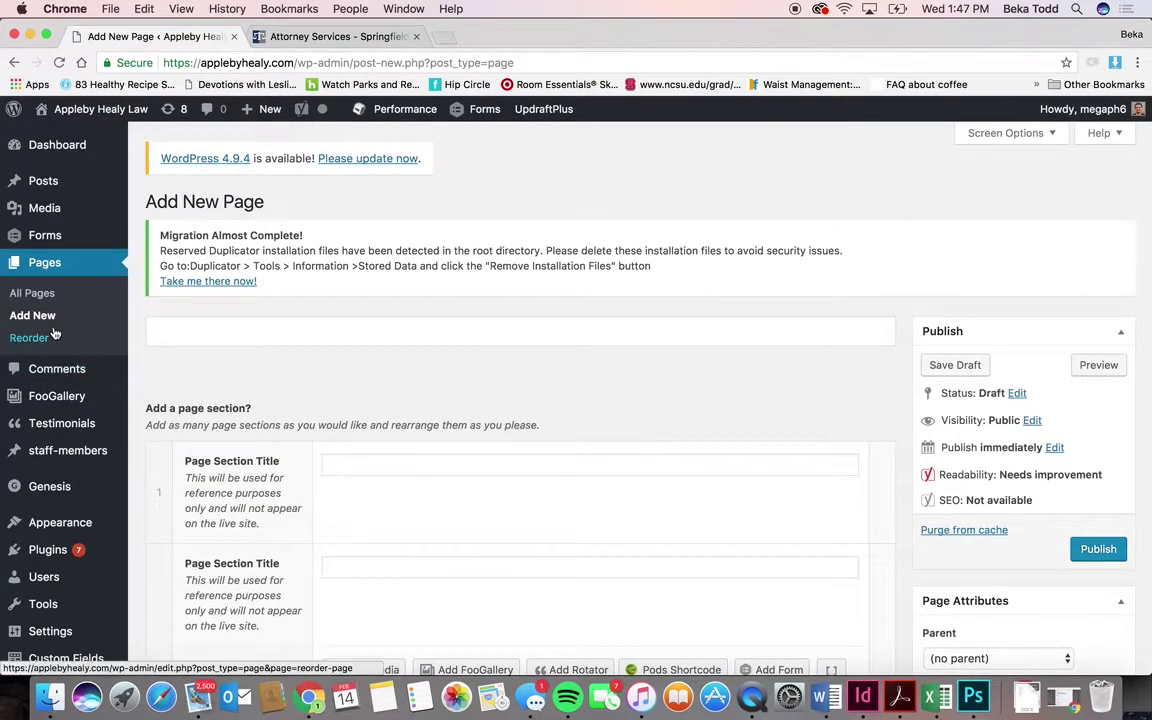
click(36, 294)
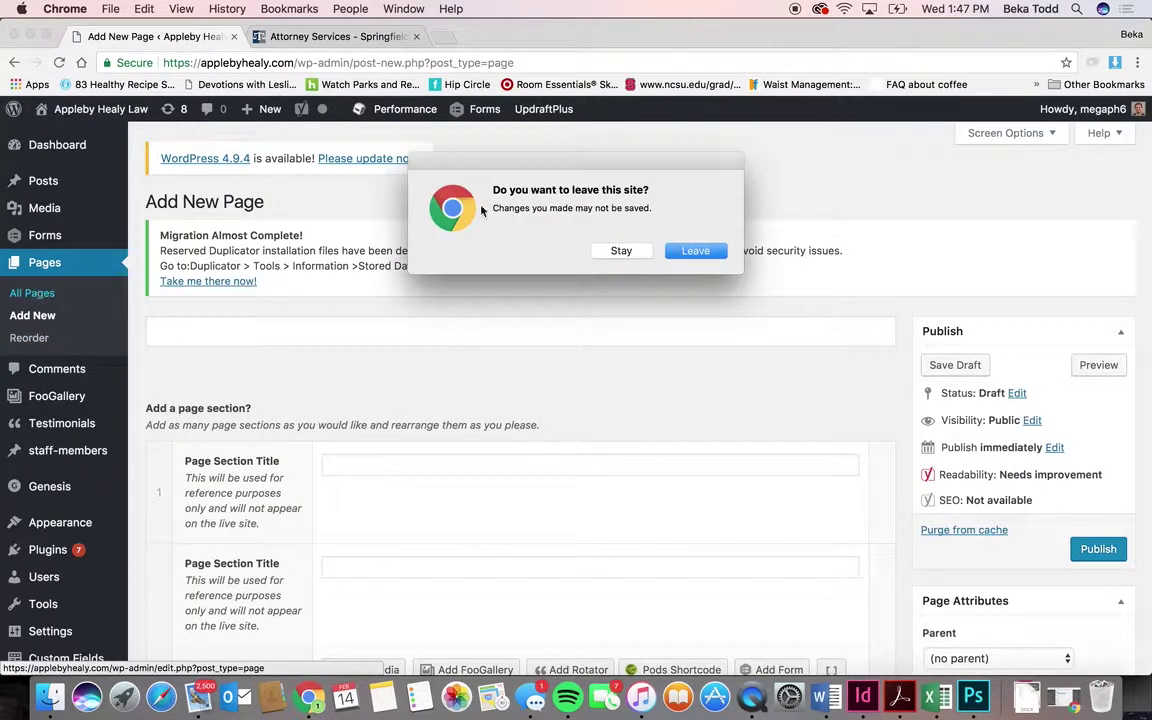
click(679, 253)
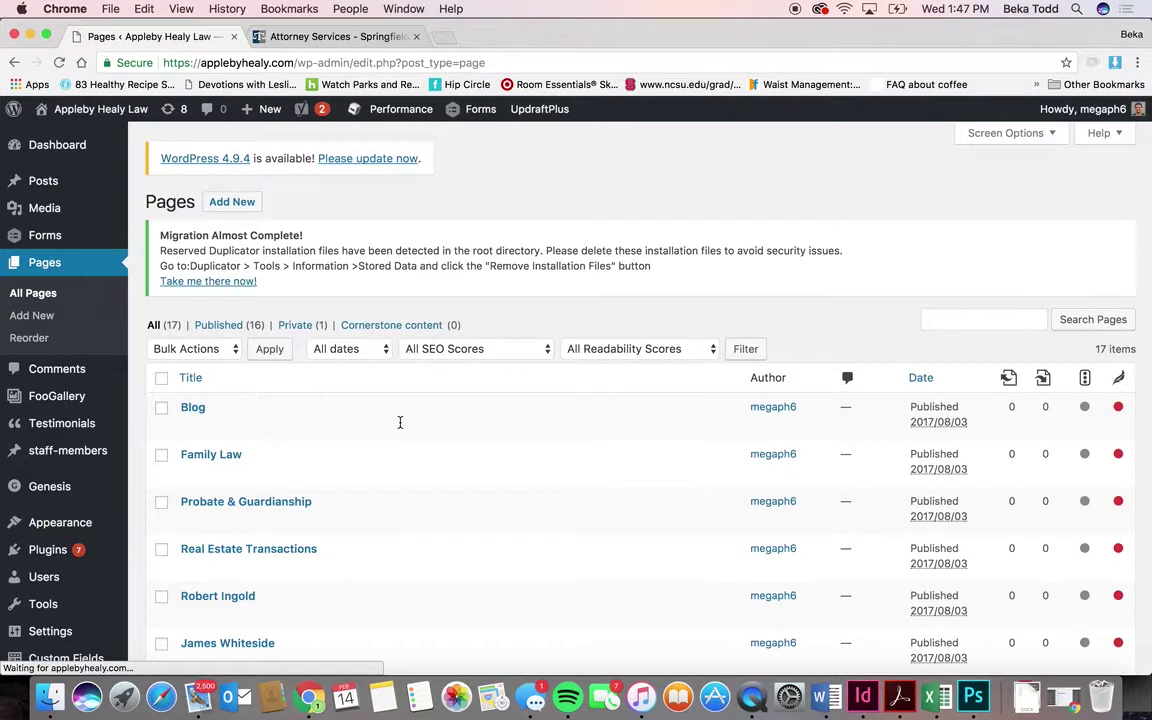
- Open the attorney's page listed directly above Homepage and the Attorneys page for editing, each in a new browser tab
scroll(399, 422, down, 3)
scroll(399, 422, down, 2)
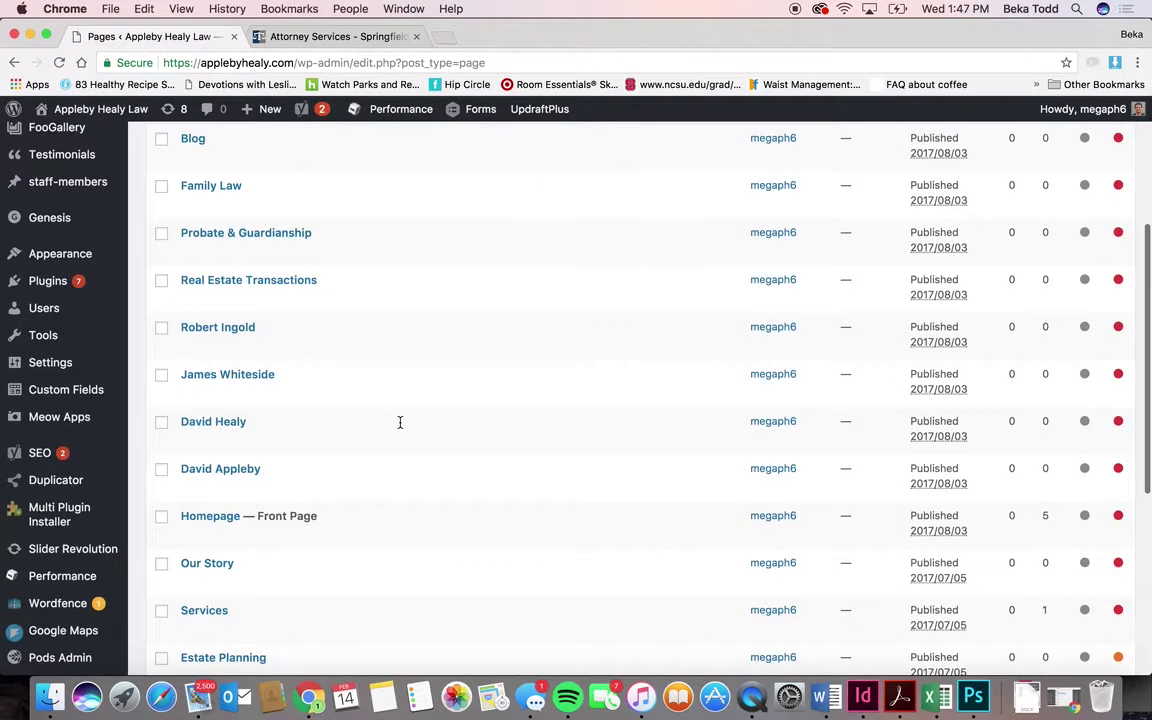
right_click(243, 477)
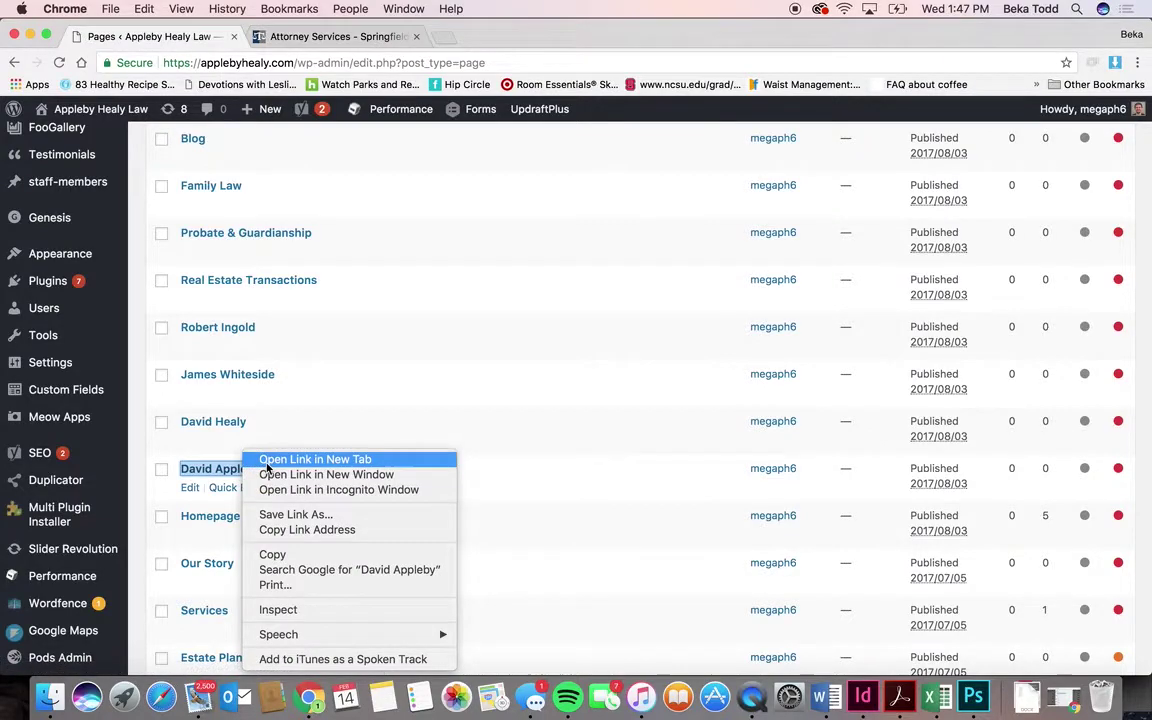
click(250, 461)
scroll(249, 513, down, 3)
scroll(249, 513, down, 4)
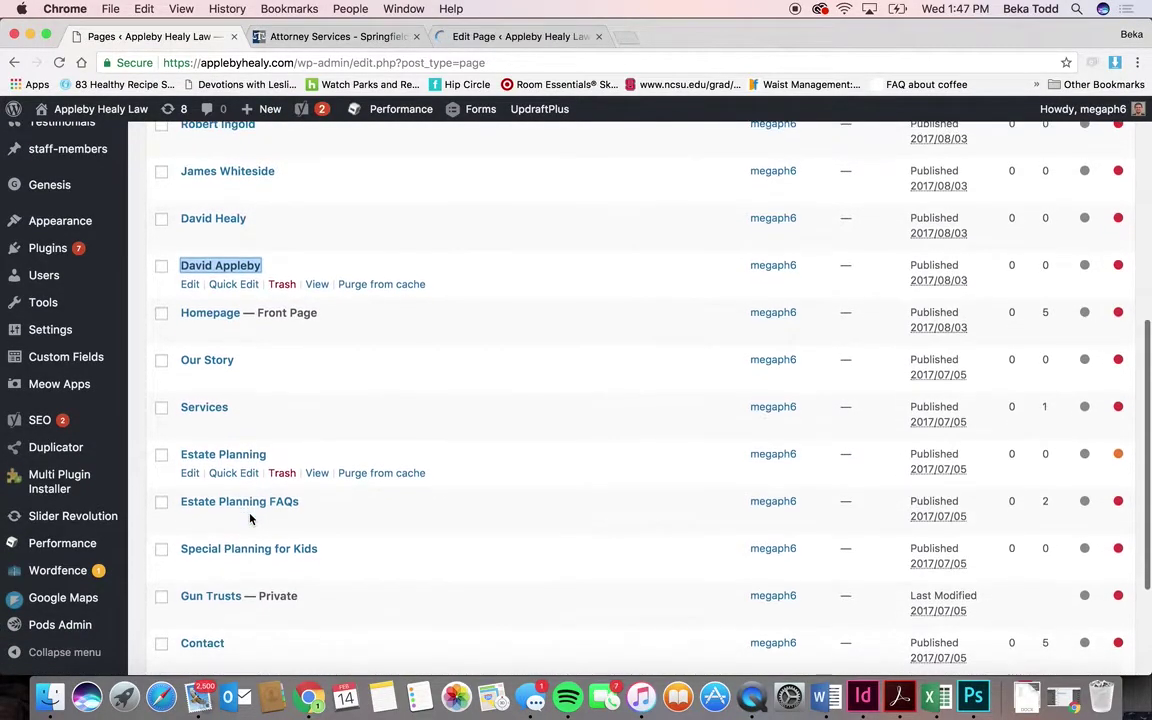
scroll(251, 518, down, 1)
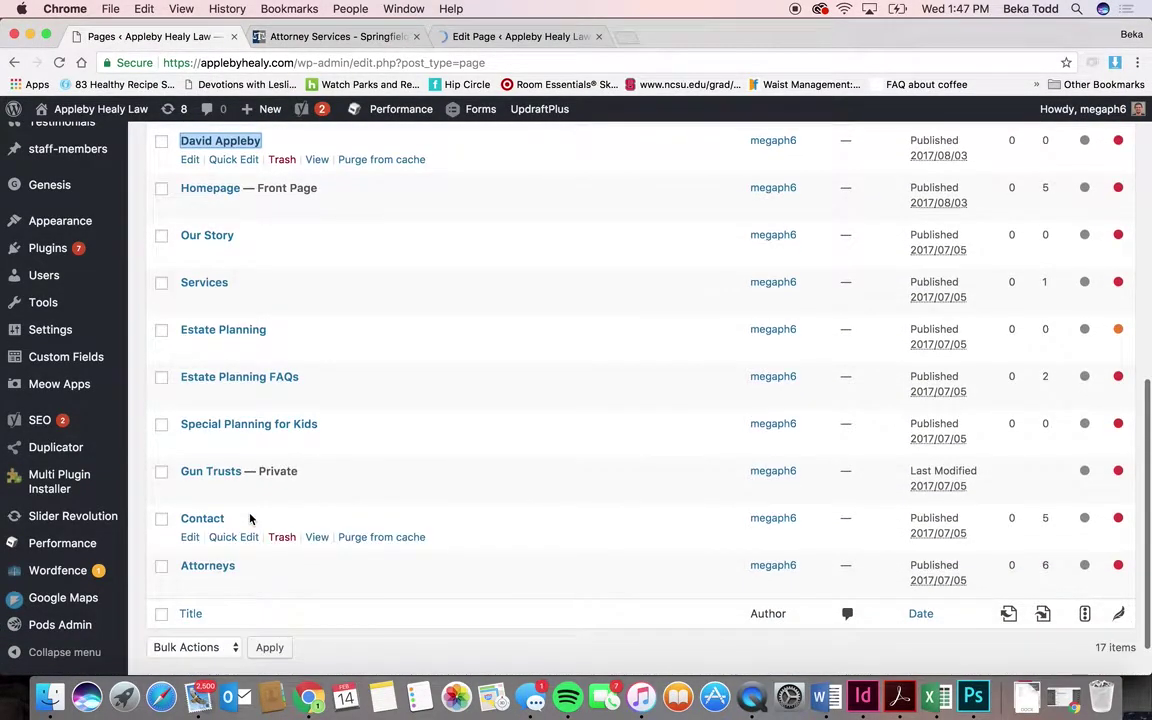
right_click(220, 566)
click(288, 459)
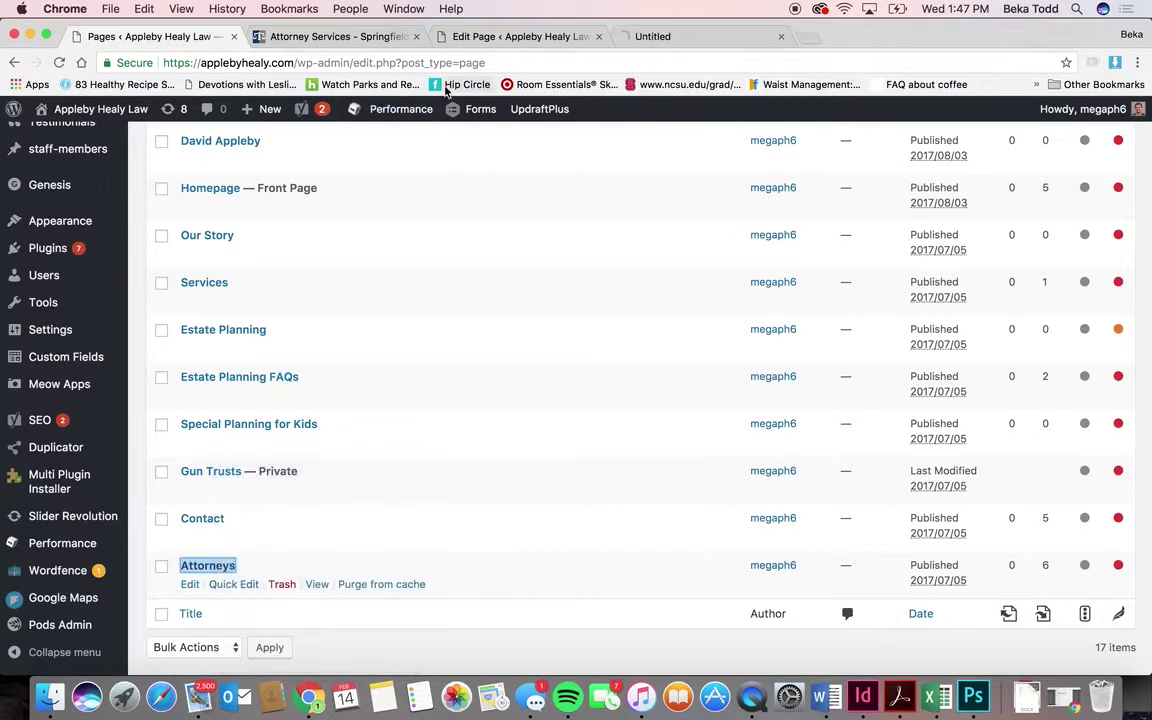
- Examine the live Contact page, including its heading, map, office details and contact form area
click(319, 37)
scroll(850, 273, up, 10)
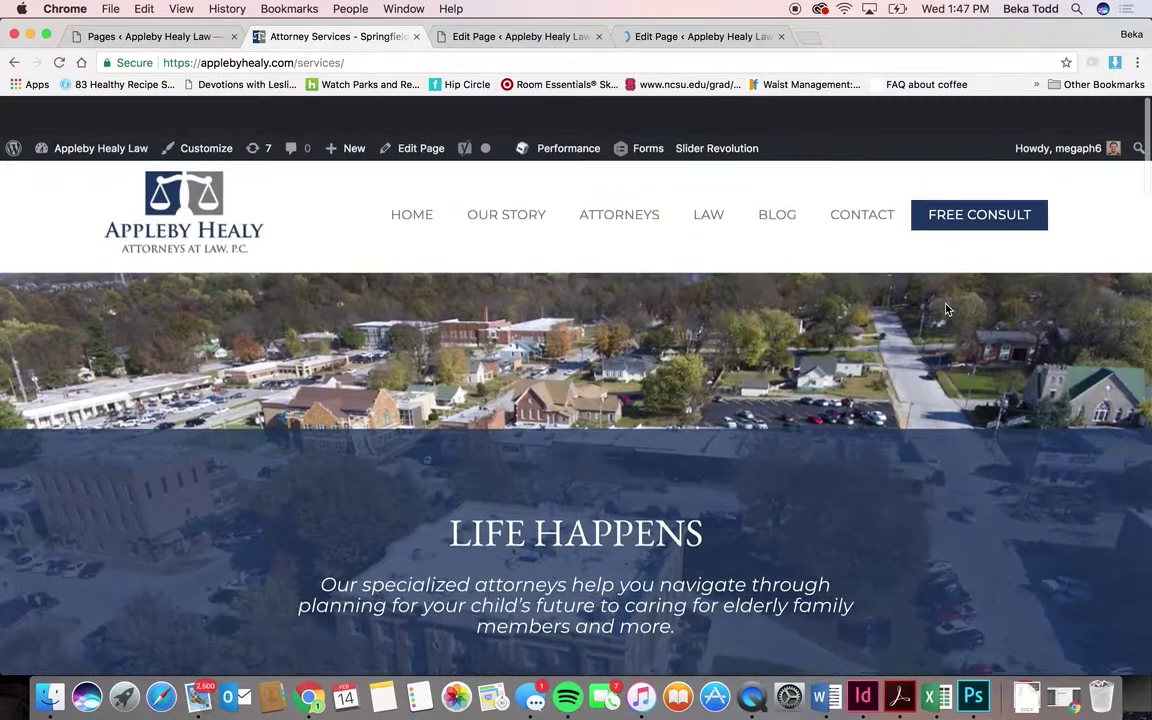
click(870, 176)
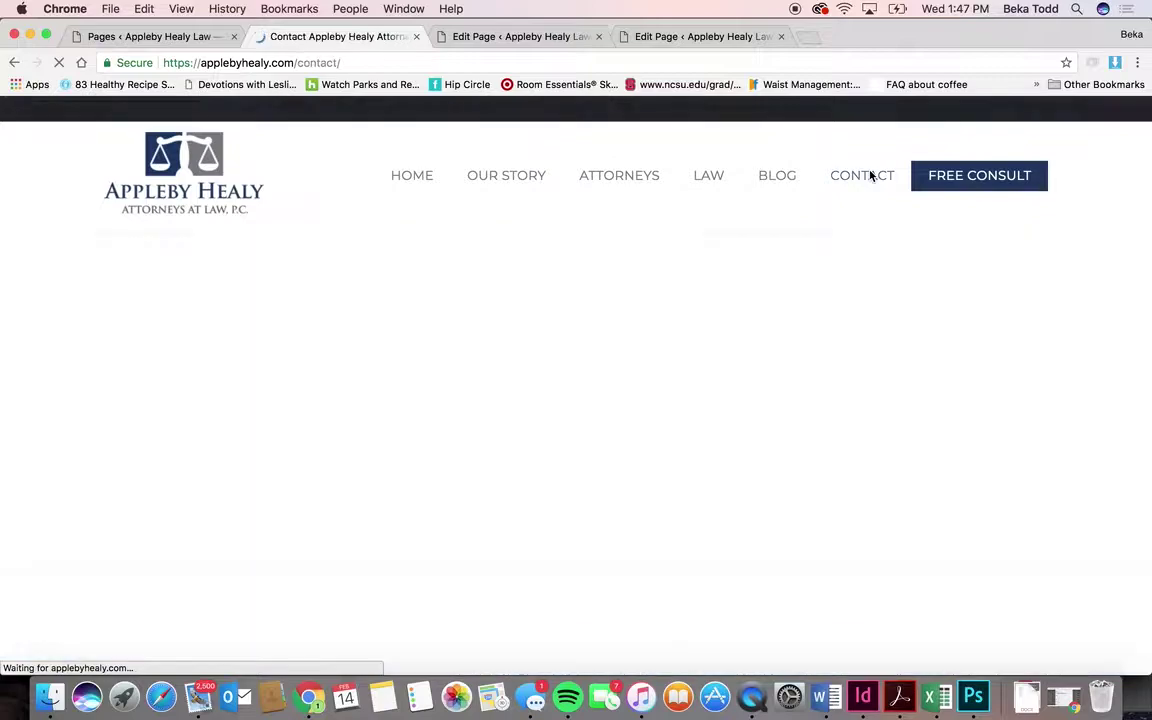
scroll(829, 339, down, 5)
scroll(829, 339, down, 4)
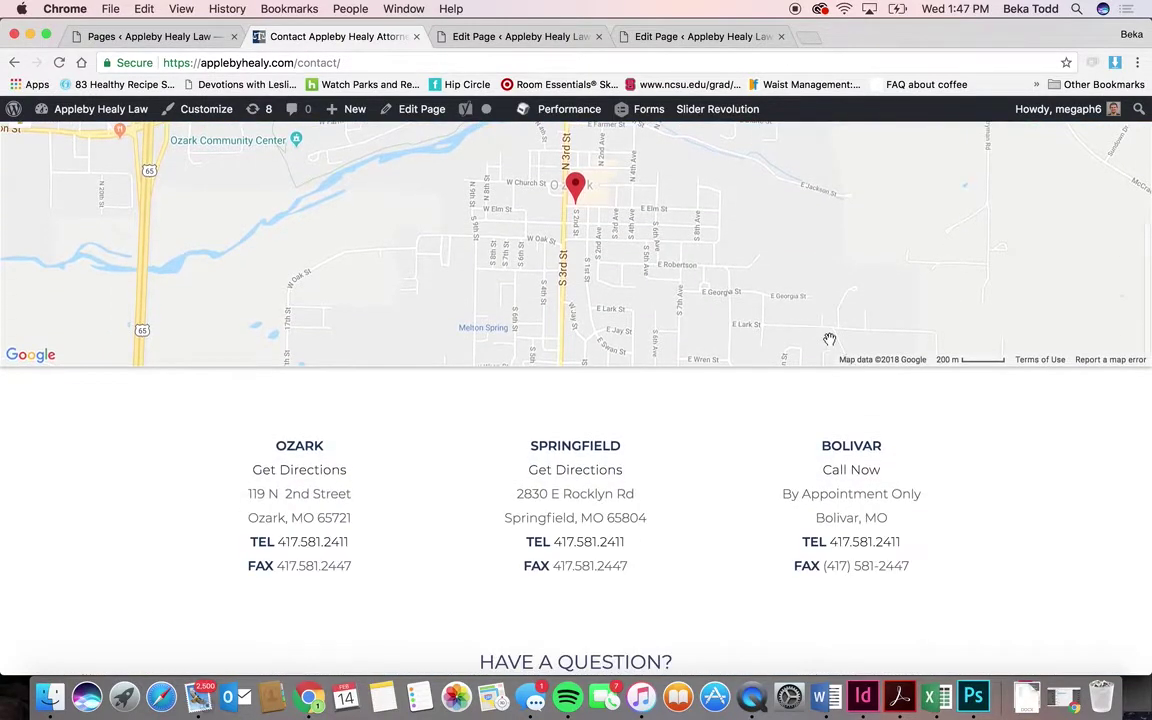
scroll(829, 339, down, 3)
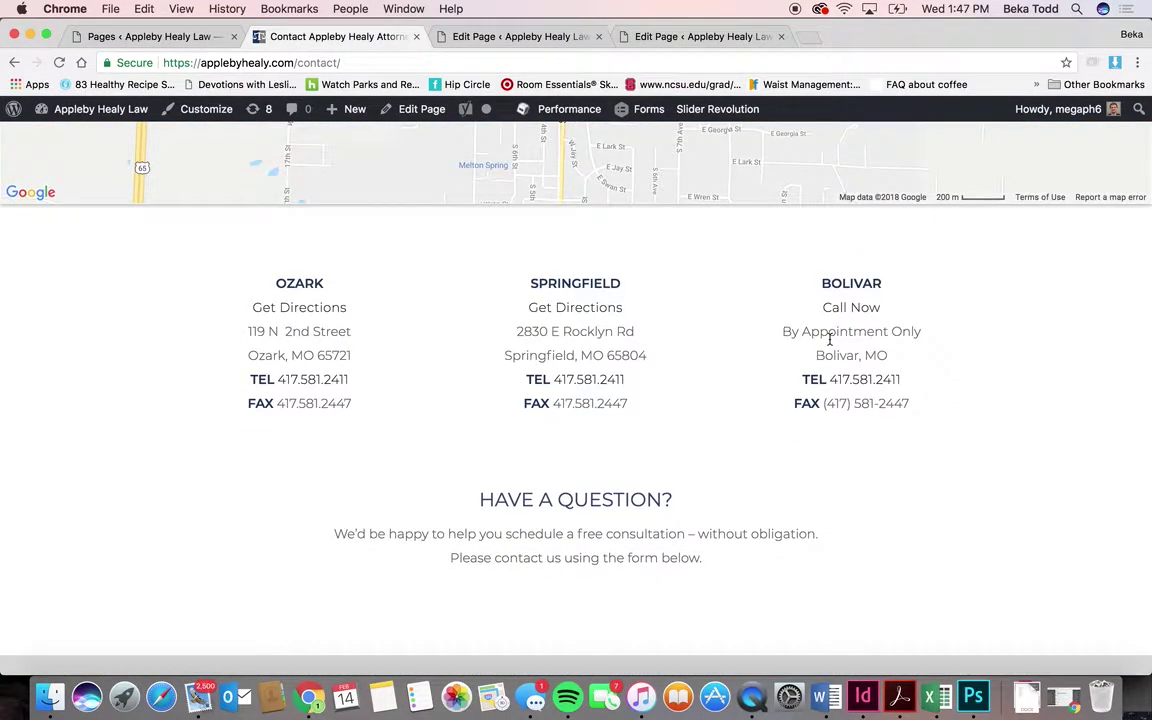
scroll(829, 339, down, 8)
scroll(830, 342, up, 12)
scroll(829, 344, up, 10)
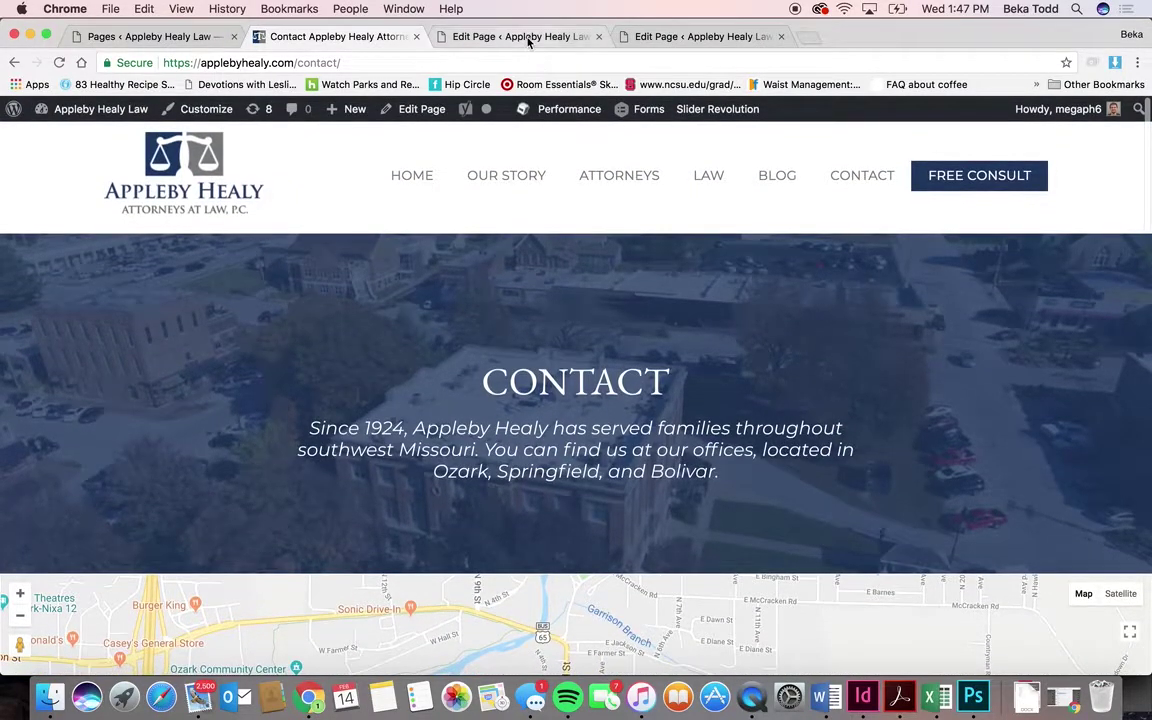
- Switch to the individual attorney's page editor and expand its first page section
click(528, 37)
scroll(505, 372, down, 4)
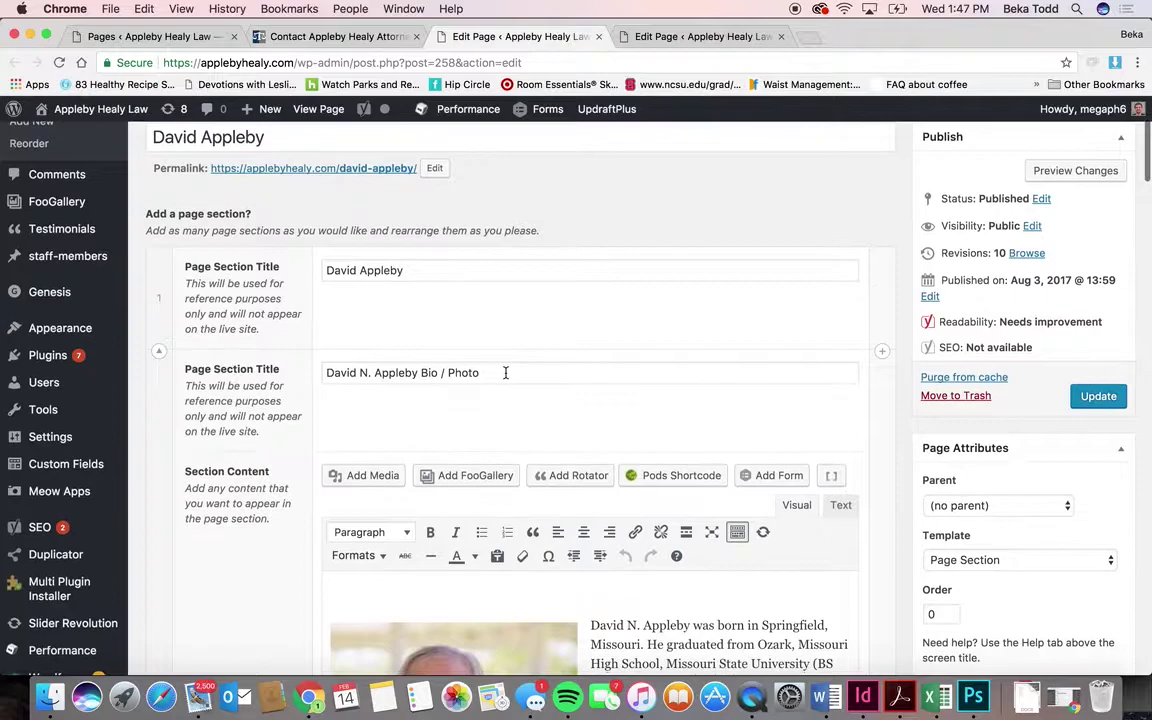
click(159, 249)
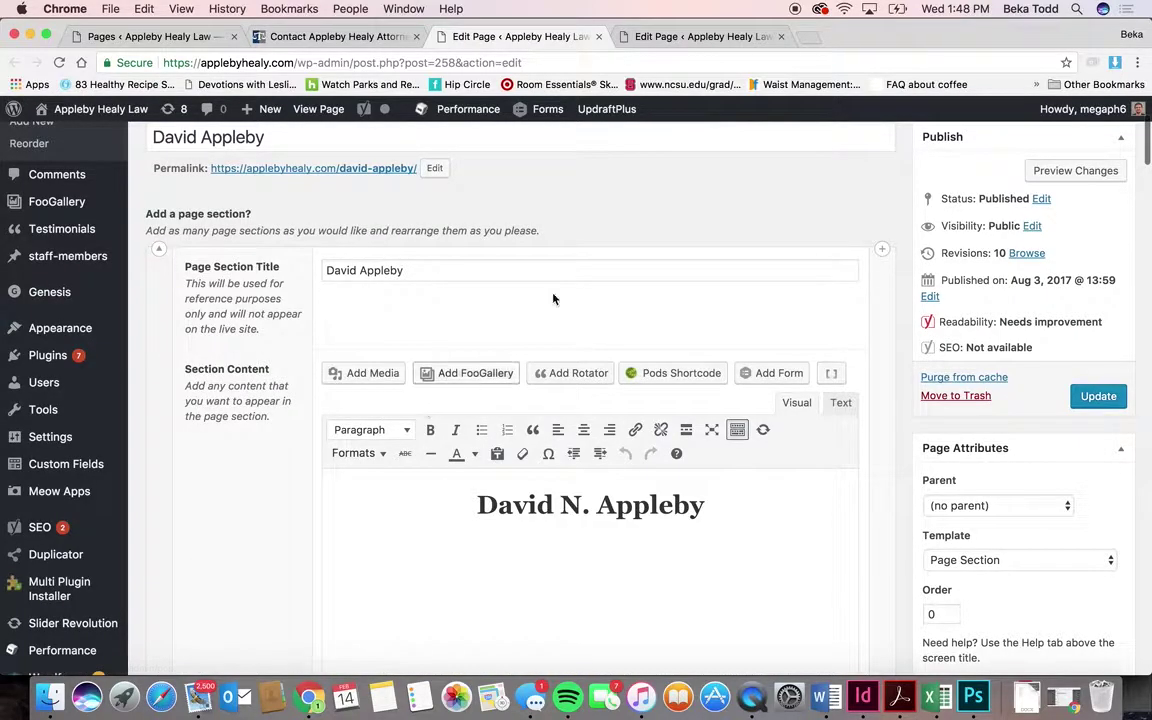
- Open the live Attorneys page and, from its row of portraits, the profile page of the first attorney
click(653, 37)
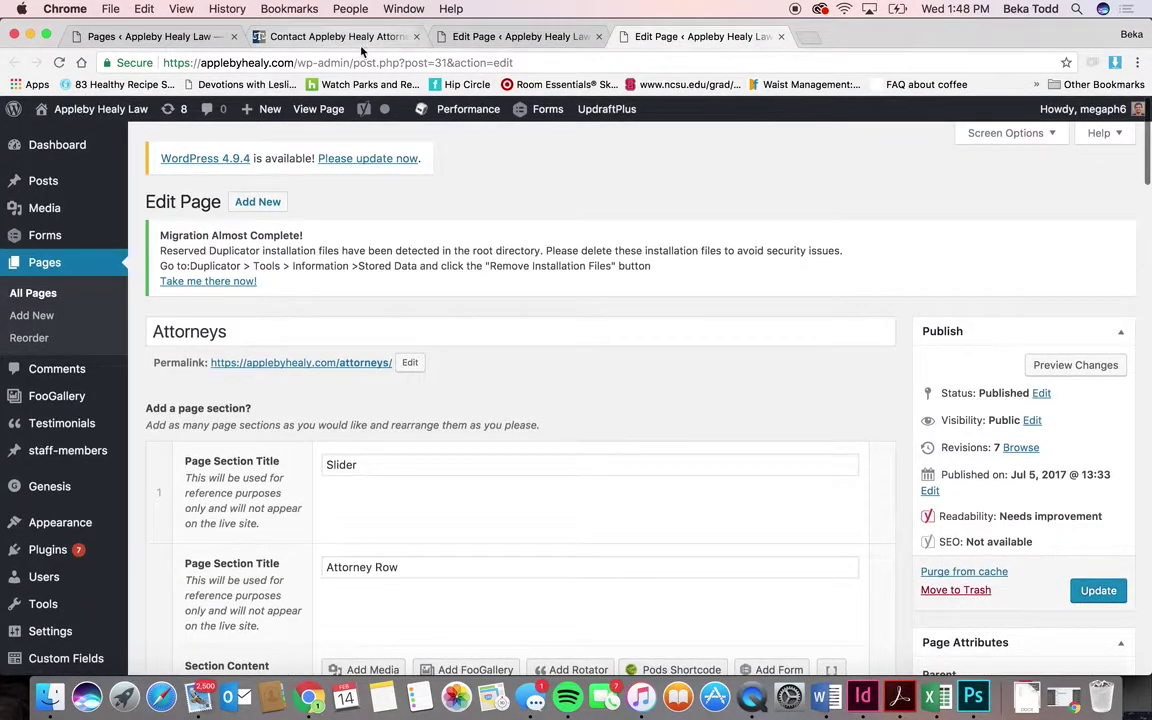
click(350, 37)
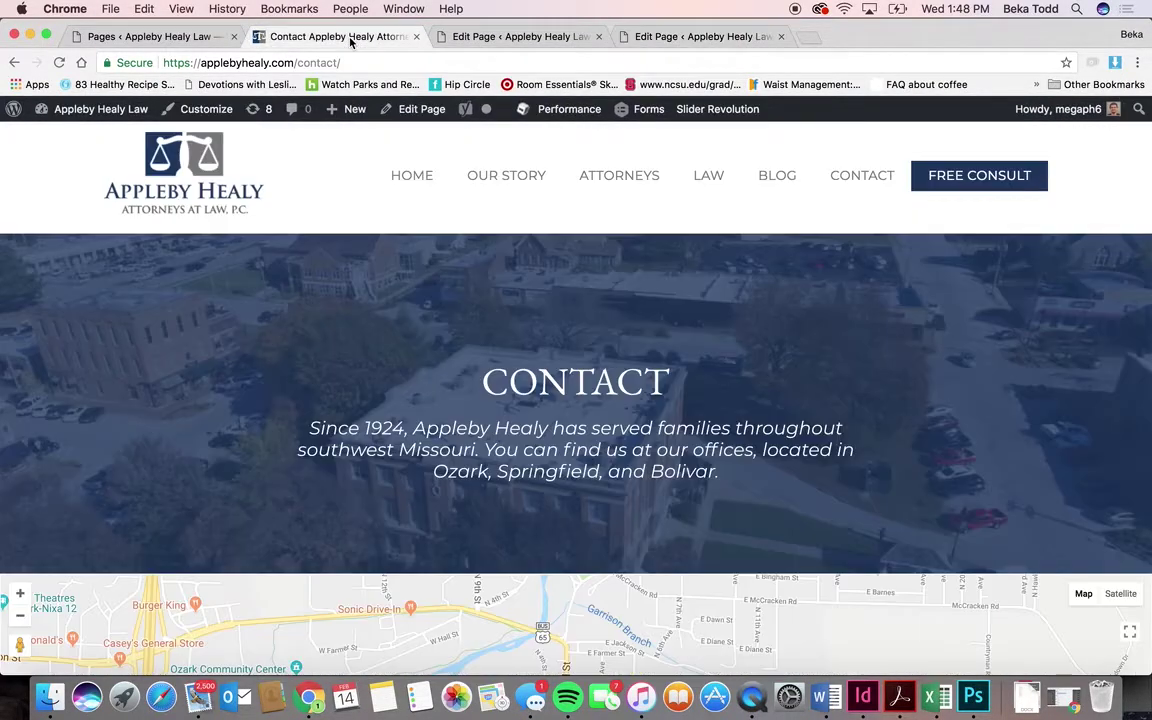
click(645, 174)
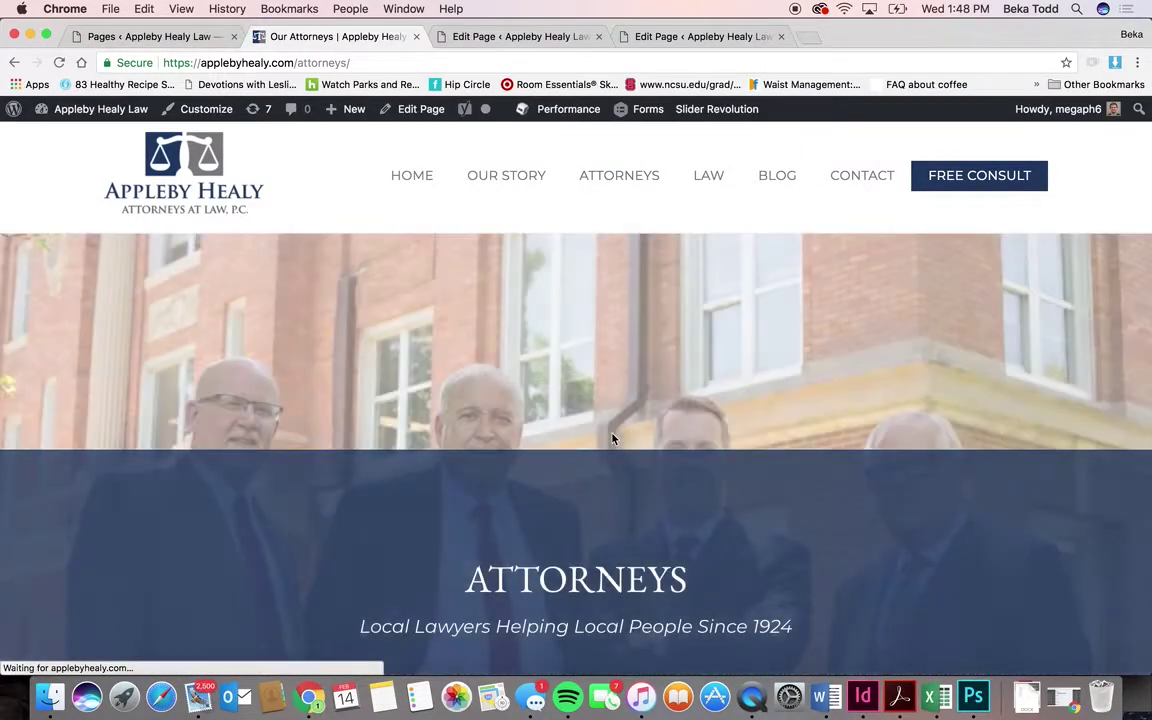
scroll(613, 438, down, 10)
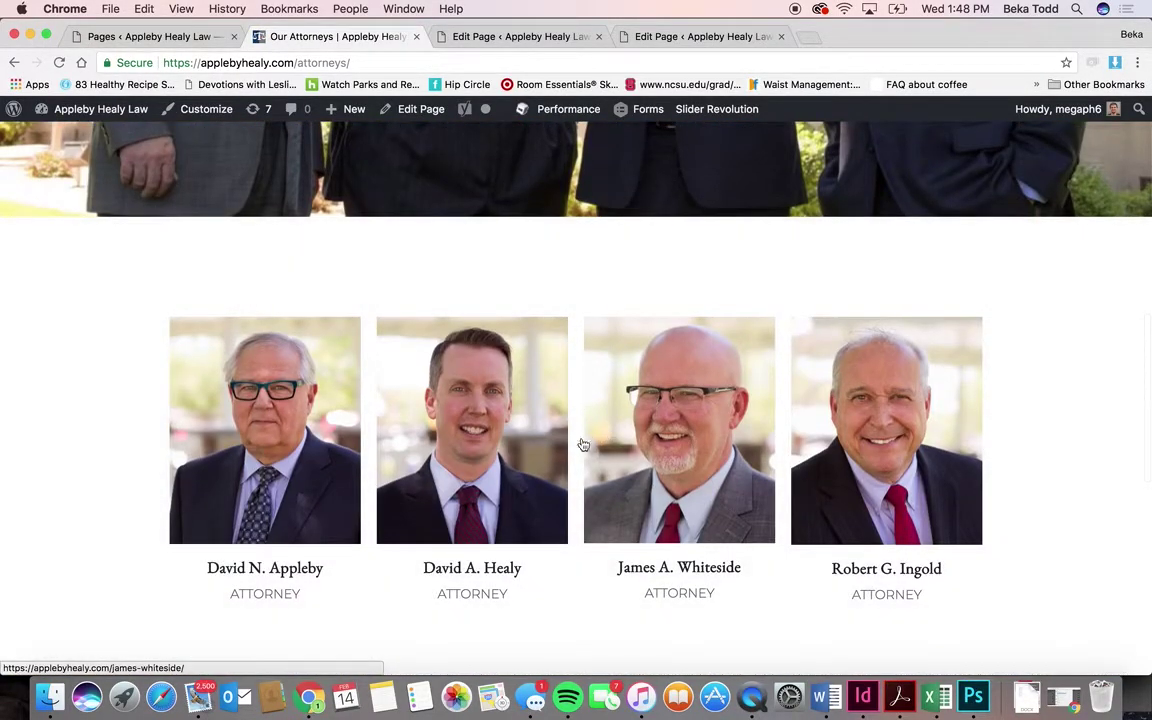
click(329, 485)
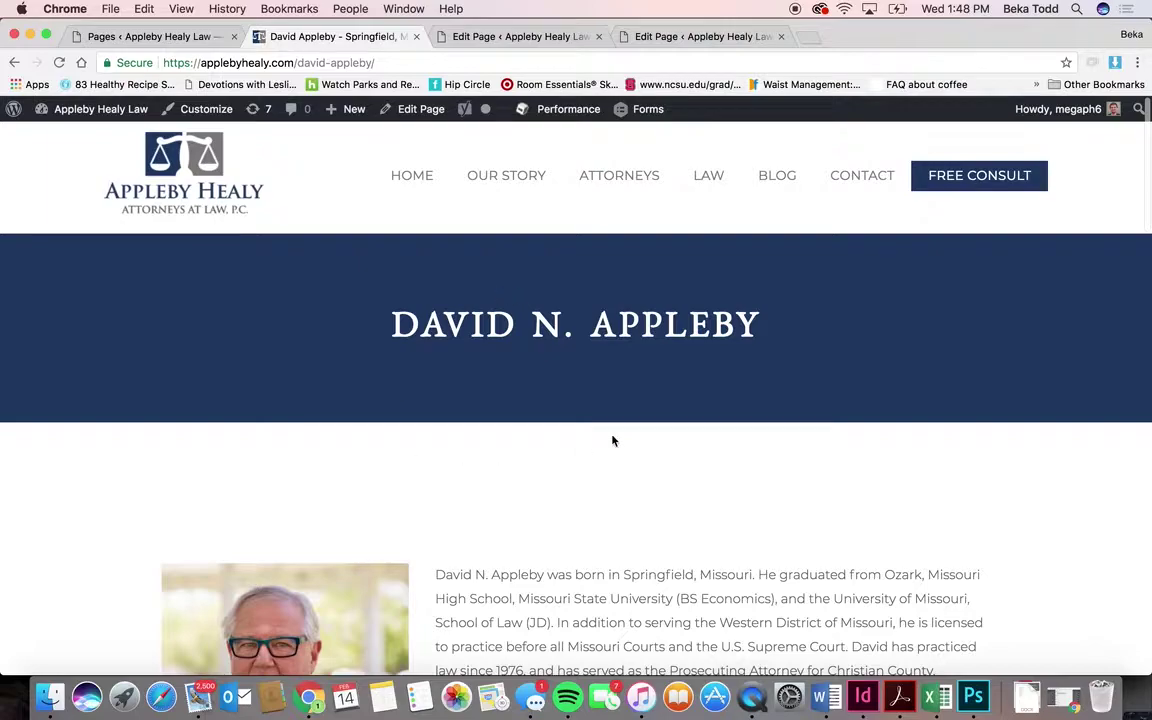
scroll(613, 441, down, 3)
- Examine the first page section's background, padding, height, width and hyperlink settings in the individual attorney's page editor
click(490, 36)
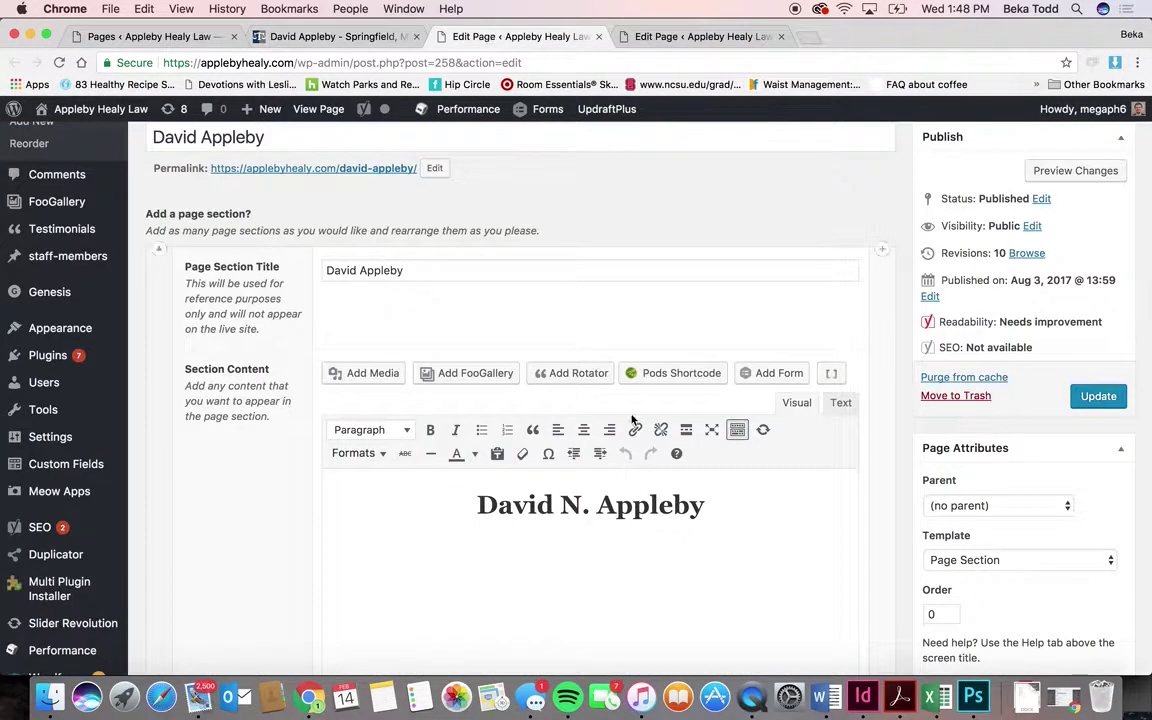
scroll(632, 420, down, 10)
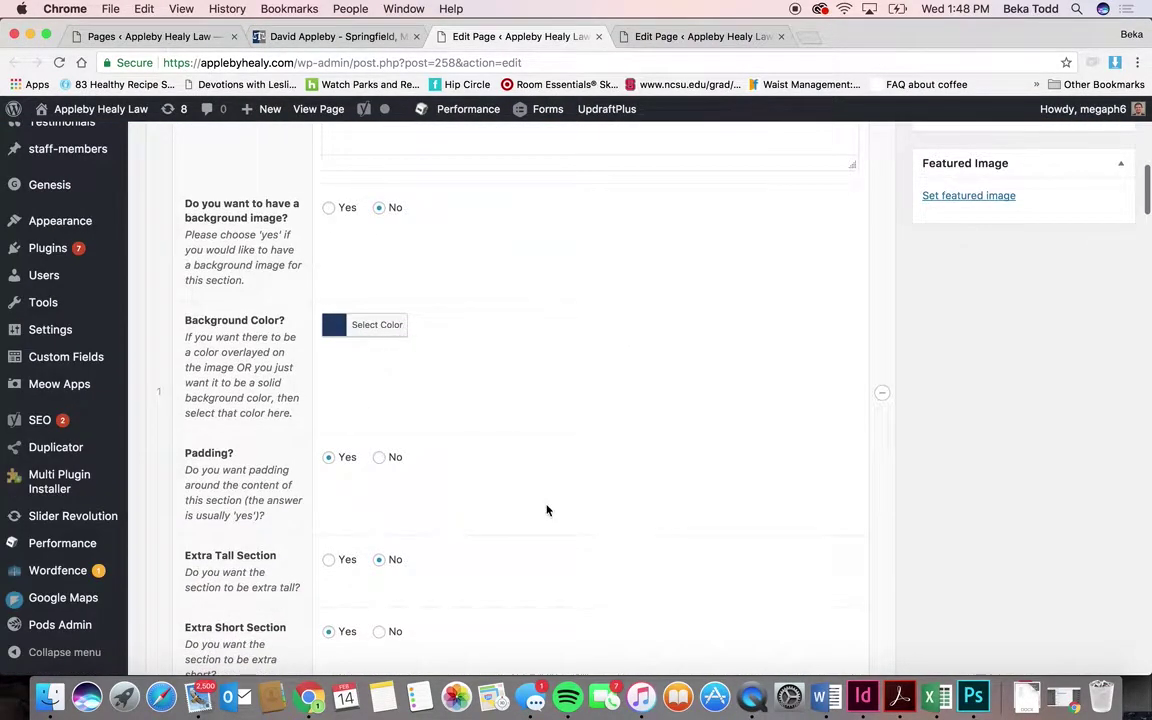
scroll(547, 511, down, 5)
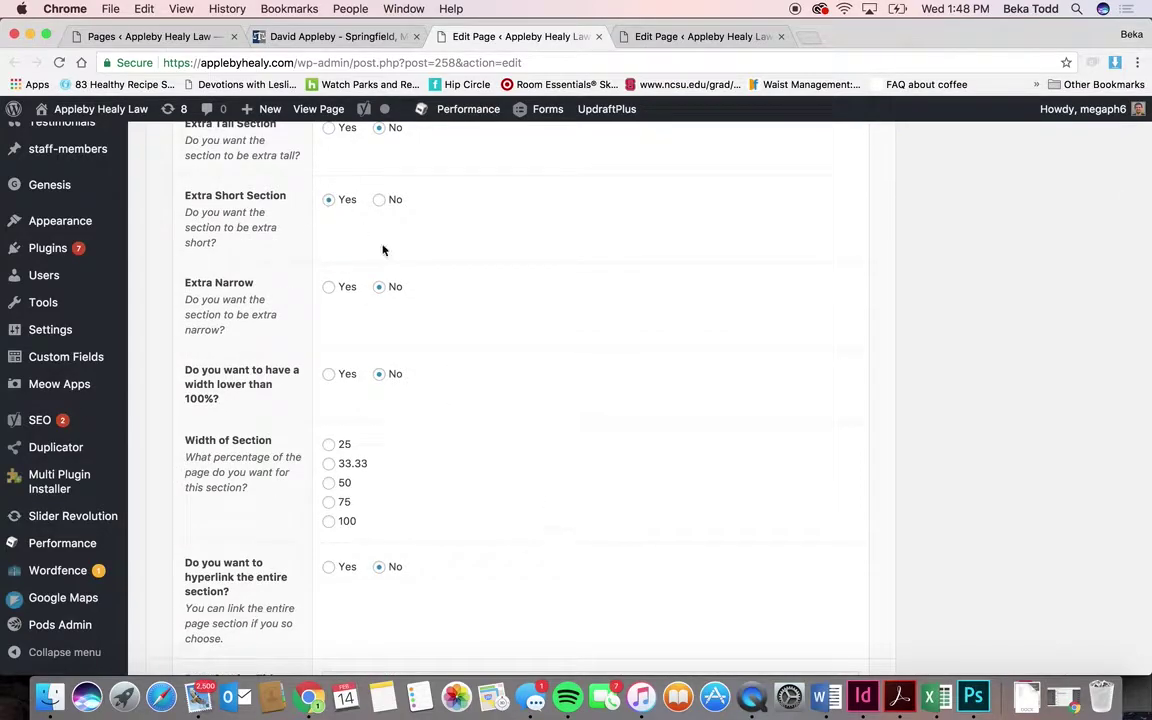
scroll(491, 445, down, 4)
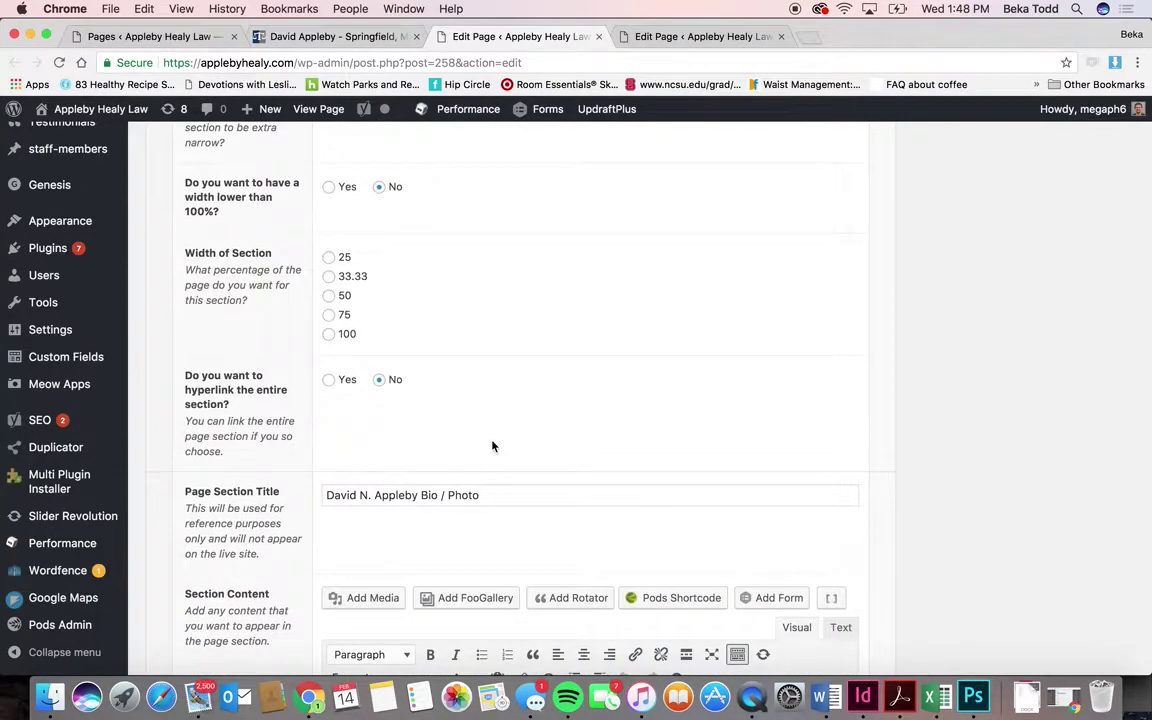
scroll(492, 446, down, 3)
scroll(492, 446, down, 10)
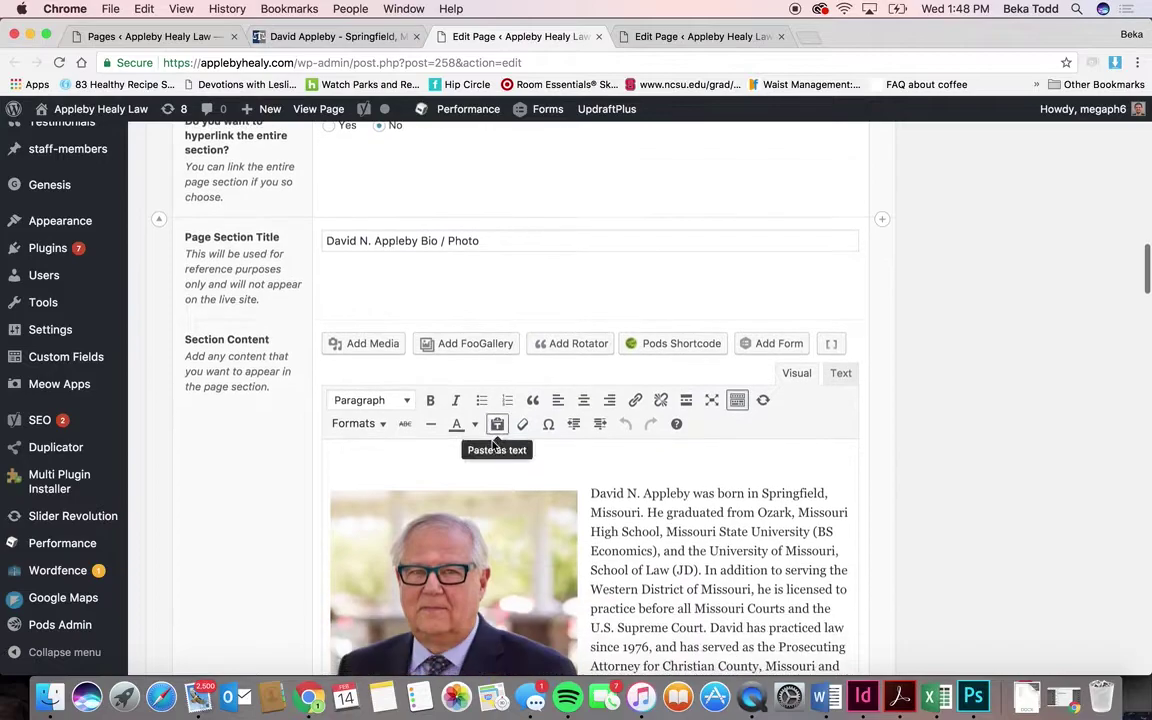
- Select the portrait in the Bio / Photo section and examine the biography text and expand shortcodes below it
scroll(492, 441, up, 3)
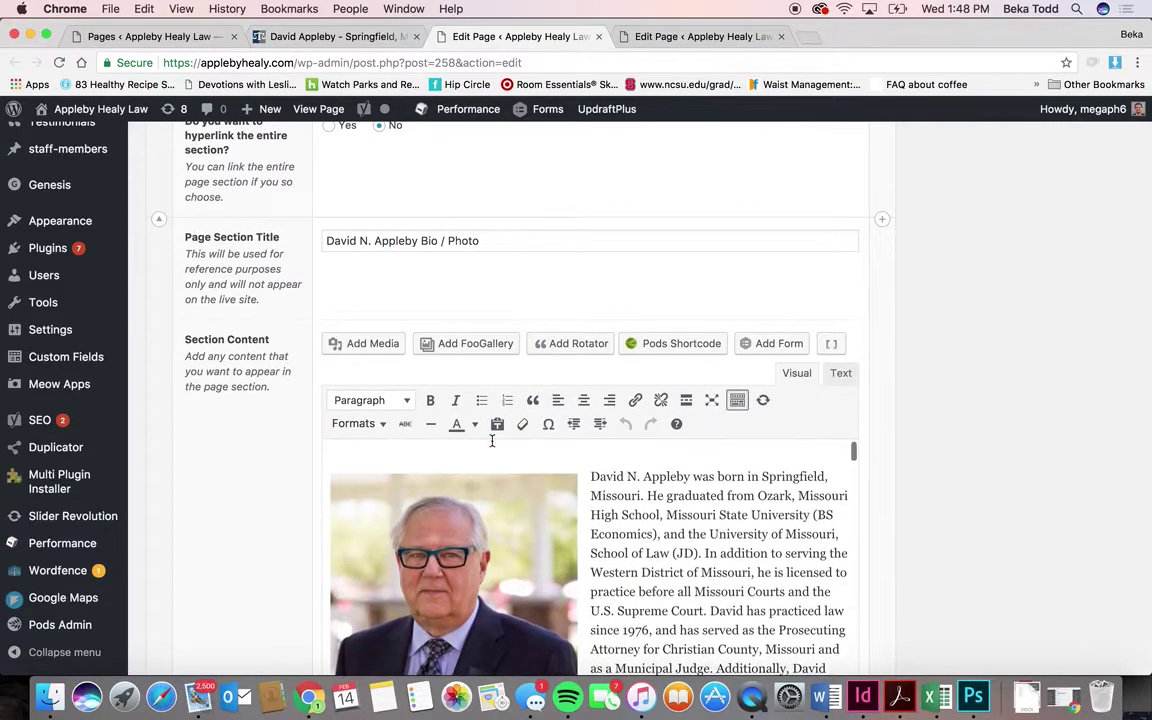
click(511, 514)
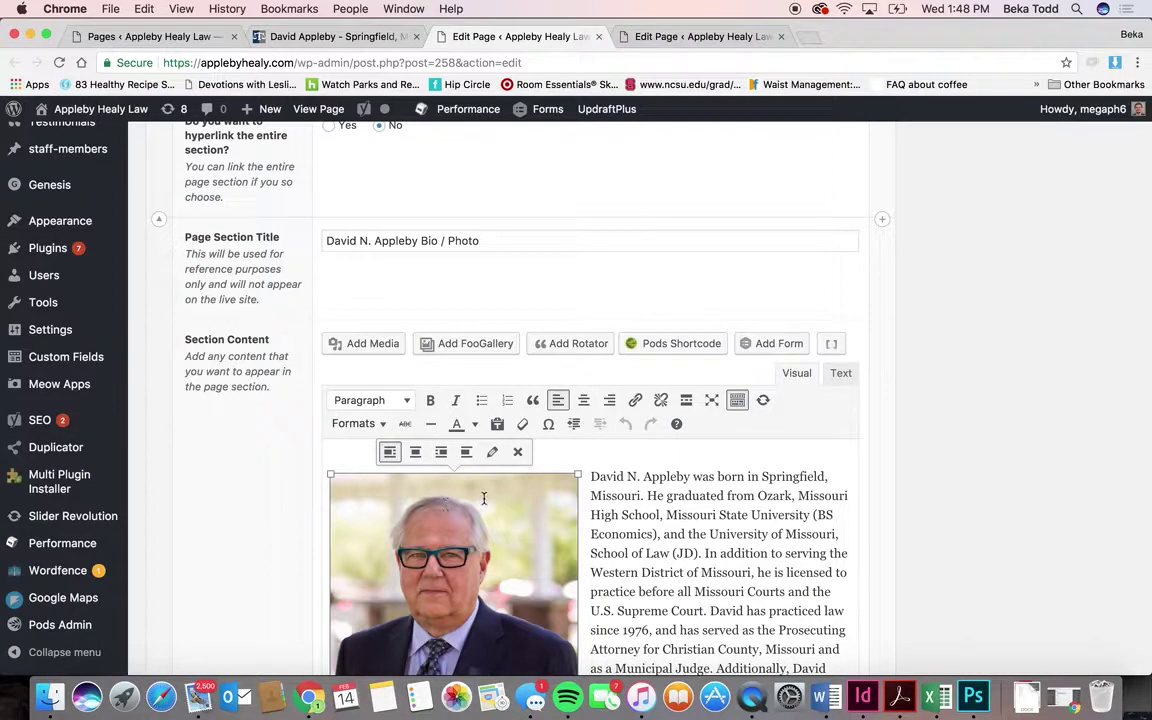
scroll(614, 502, down, 5)
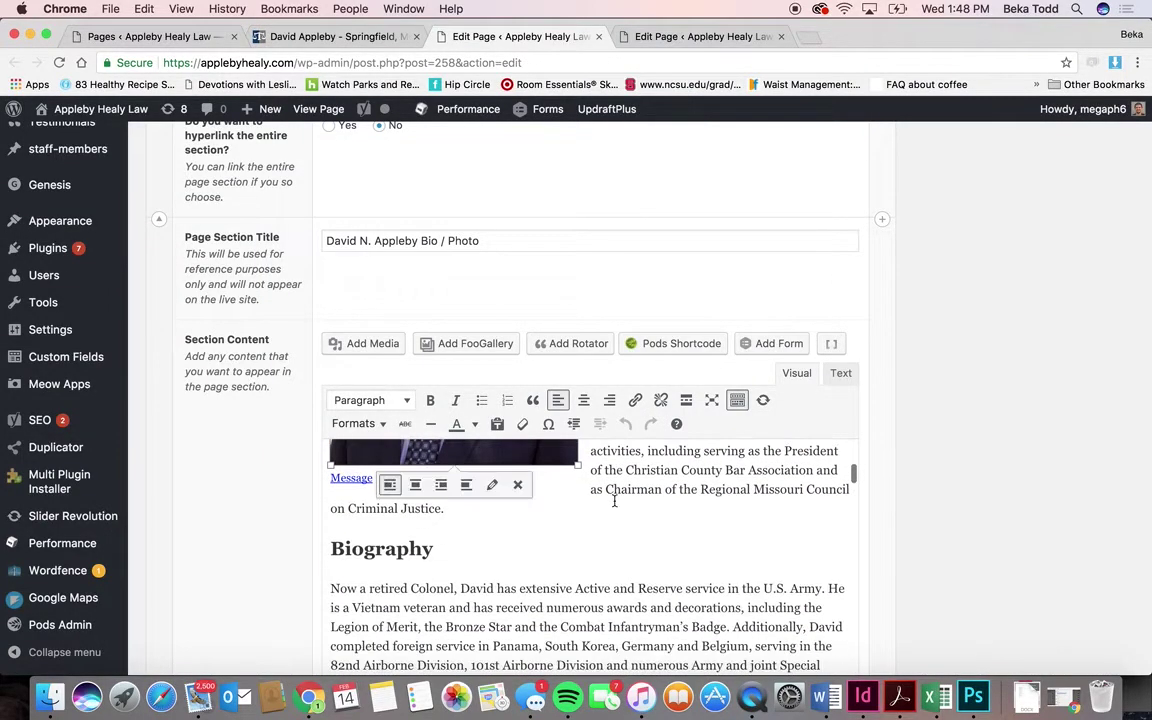
scroll(614, 502, down, 10)
scroll(614, 502, down, 8)
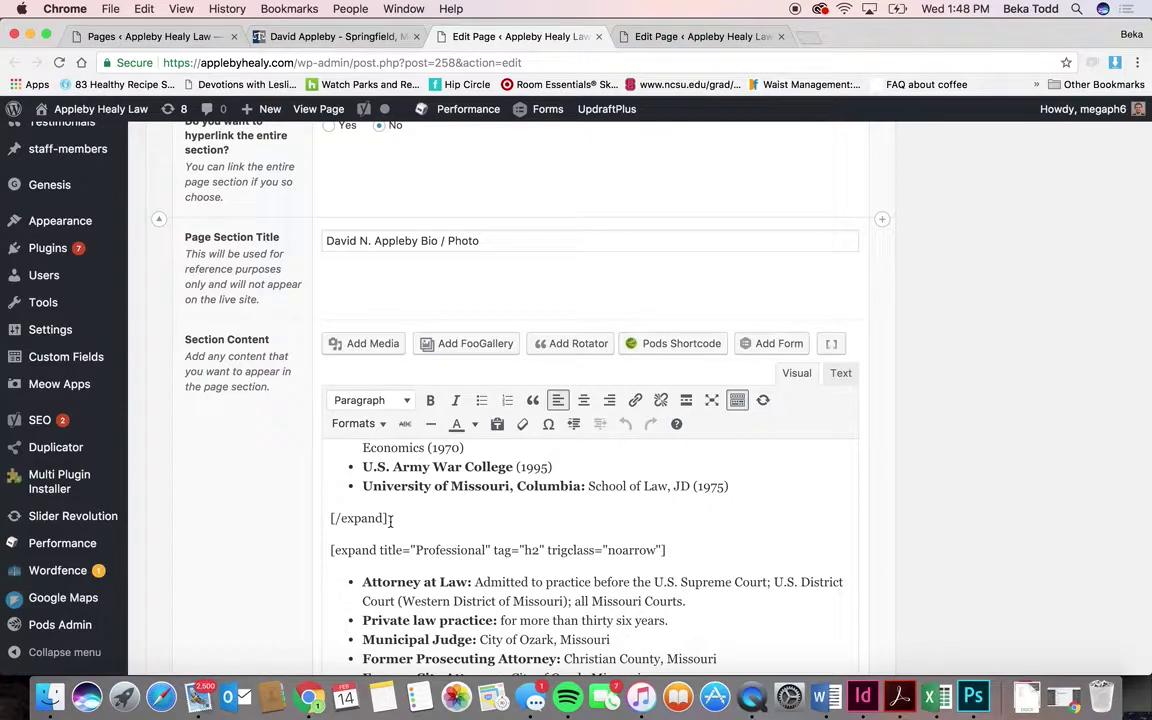
- Return to the attorney's live profile page and expand its Education and Professional headings
click(630, 36)
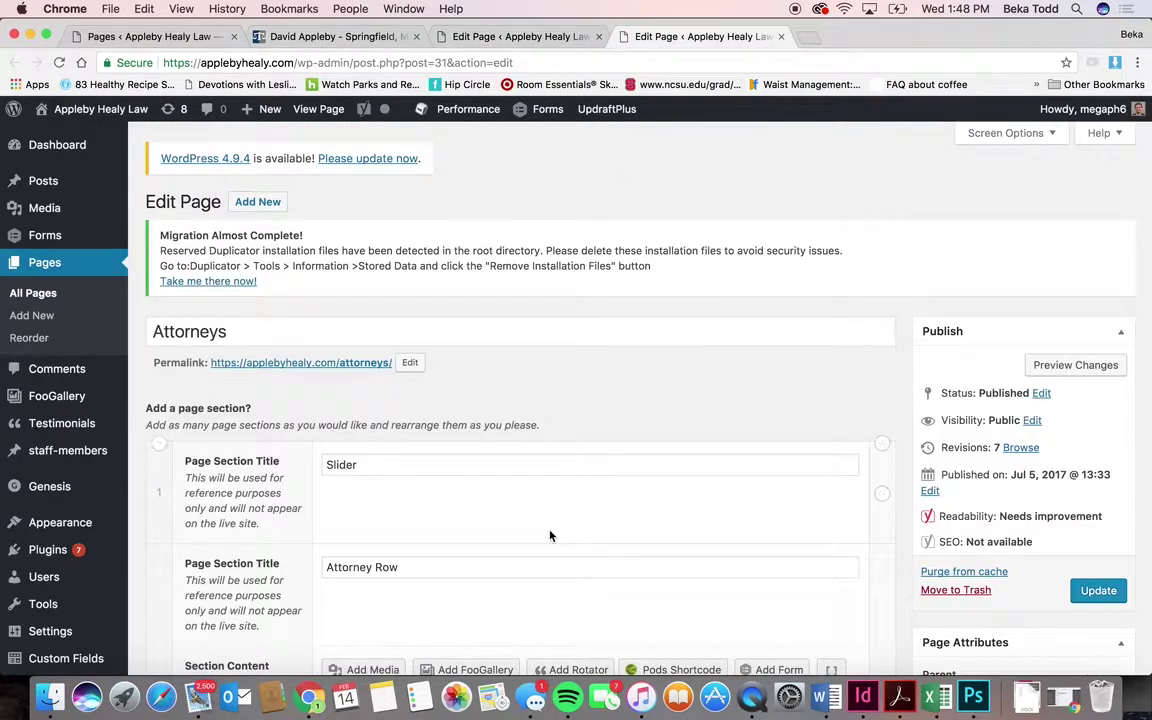
click(330, 36)
scroll(465, 405, down, 10)
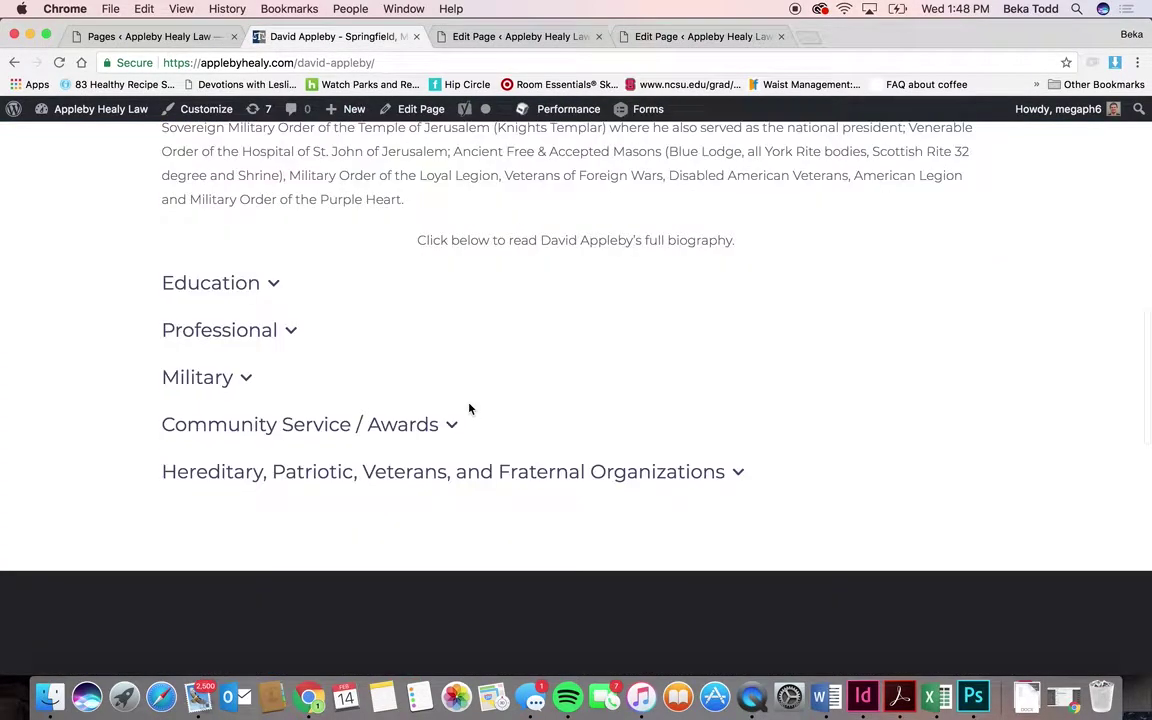
click(263, 284)
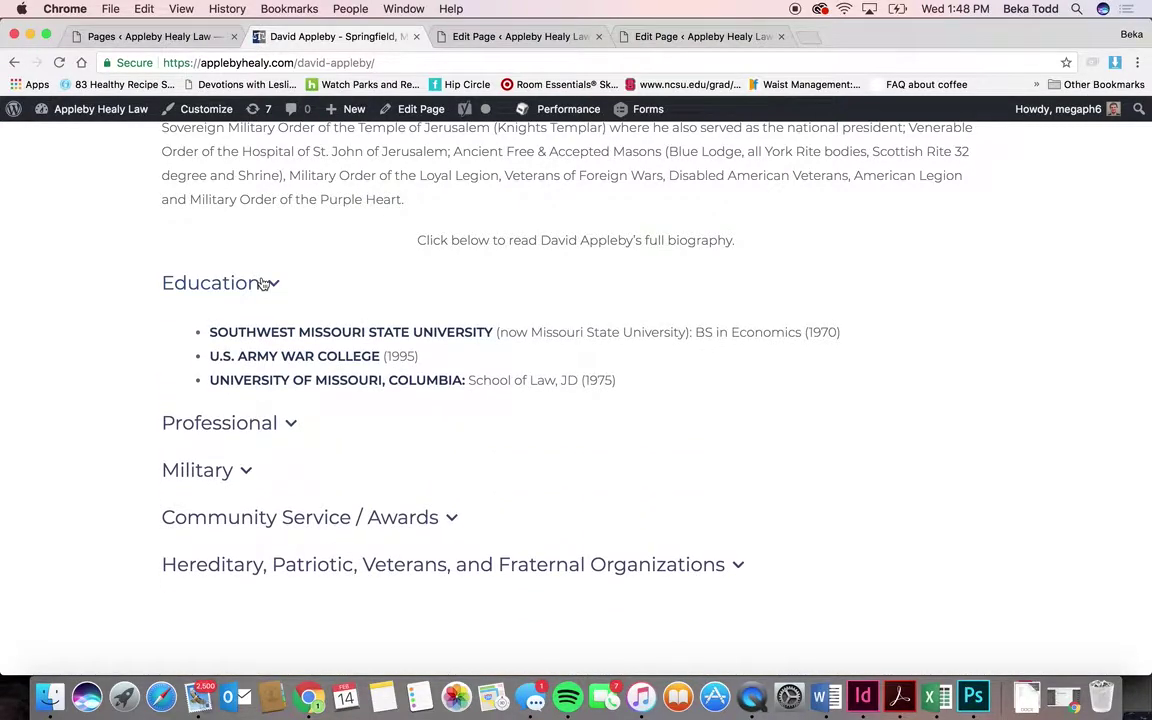
click(265, 423)
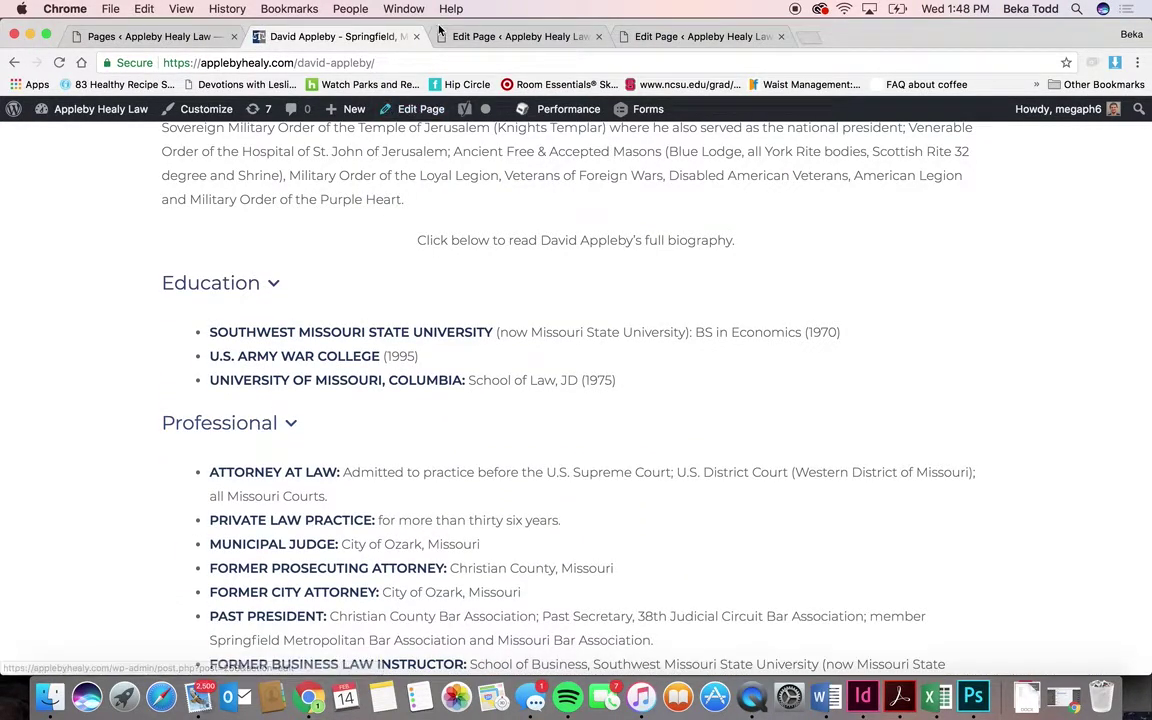
- Back in the attorney's page editor, highlight the [/expand] tag and the following expand shortcode titled "Professional"
click(480, 37)
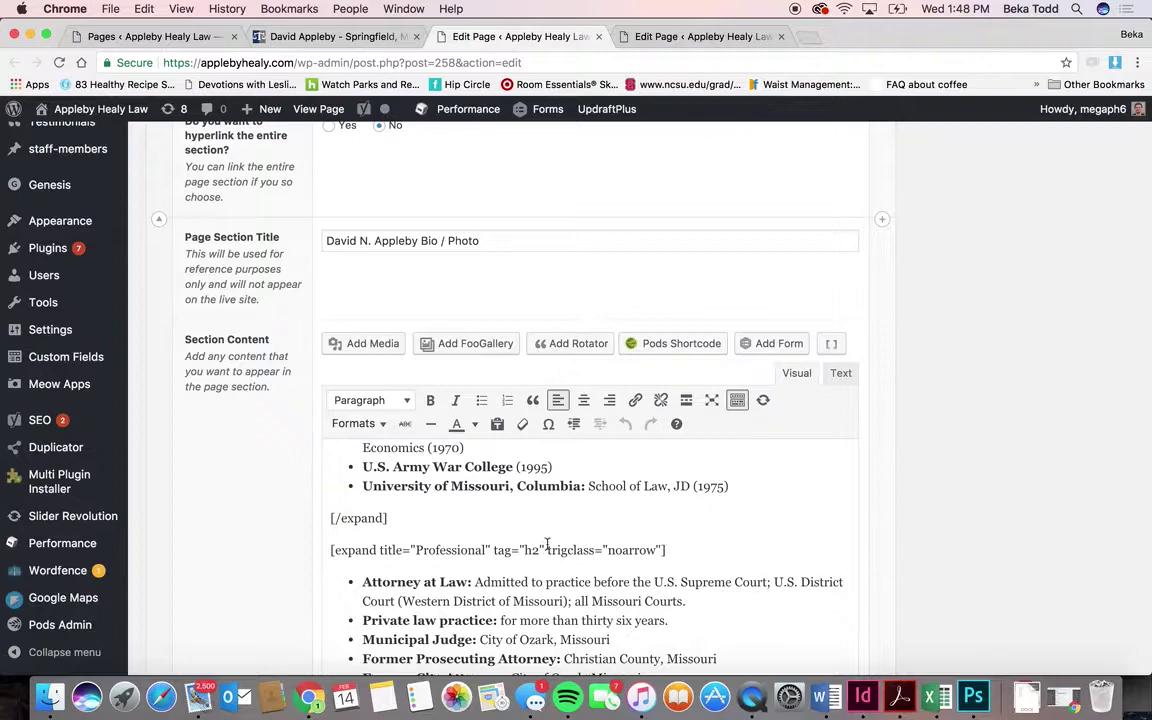
drag(673, 550, 324, 515)
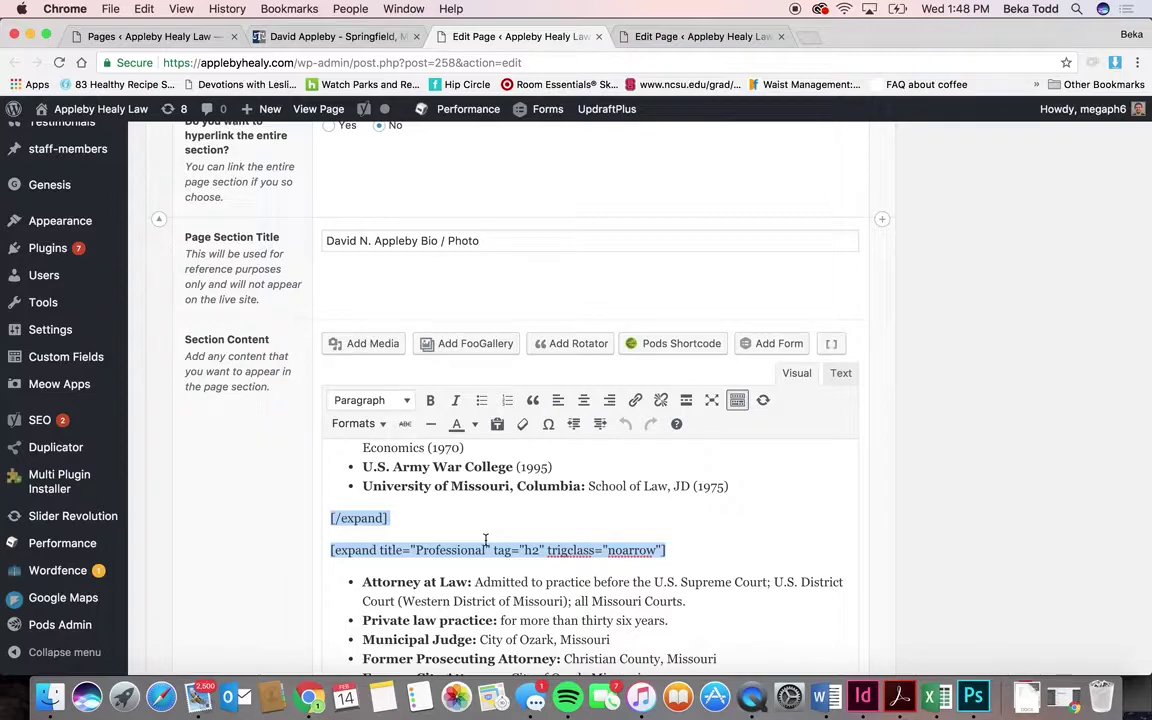
scroll(565, 560, down, 3)
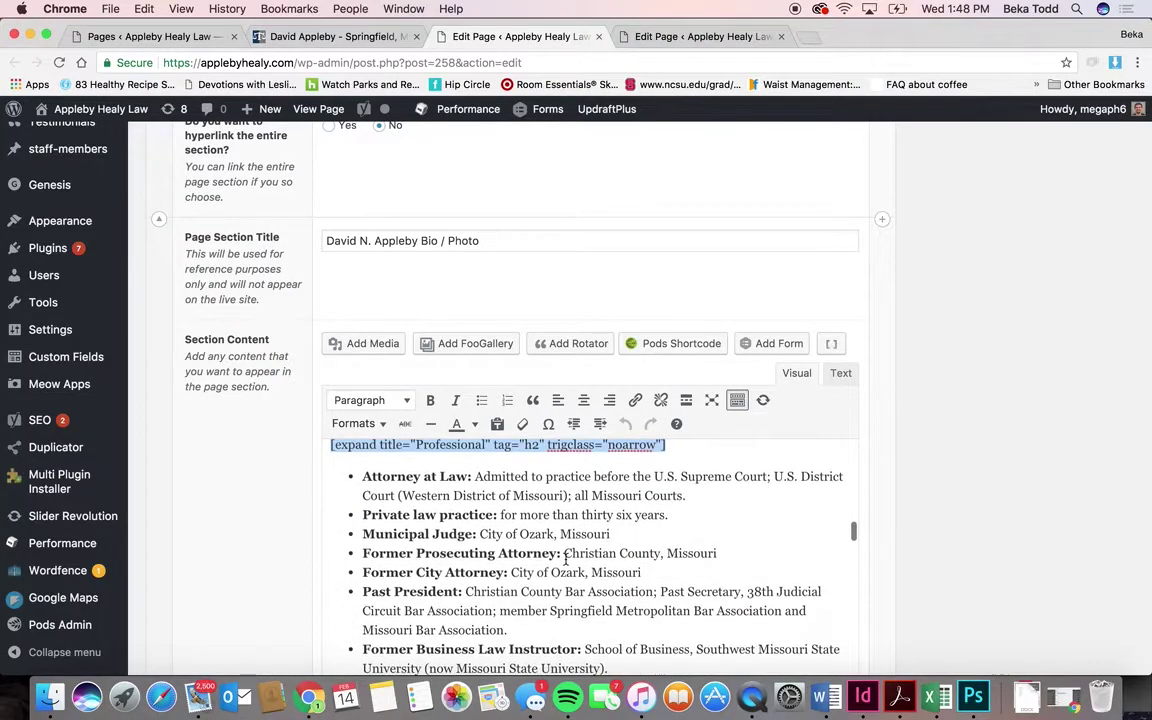
scroll(565, 560, up, 2)
key(Left)
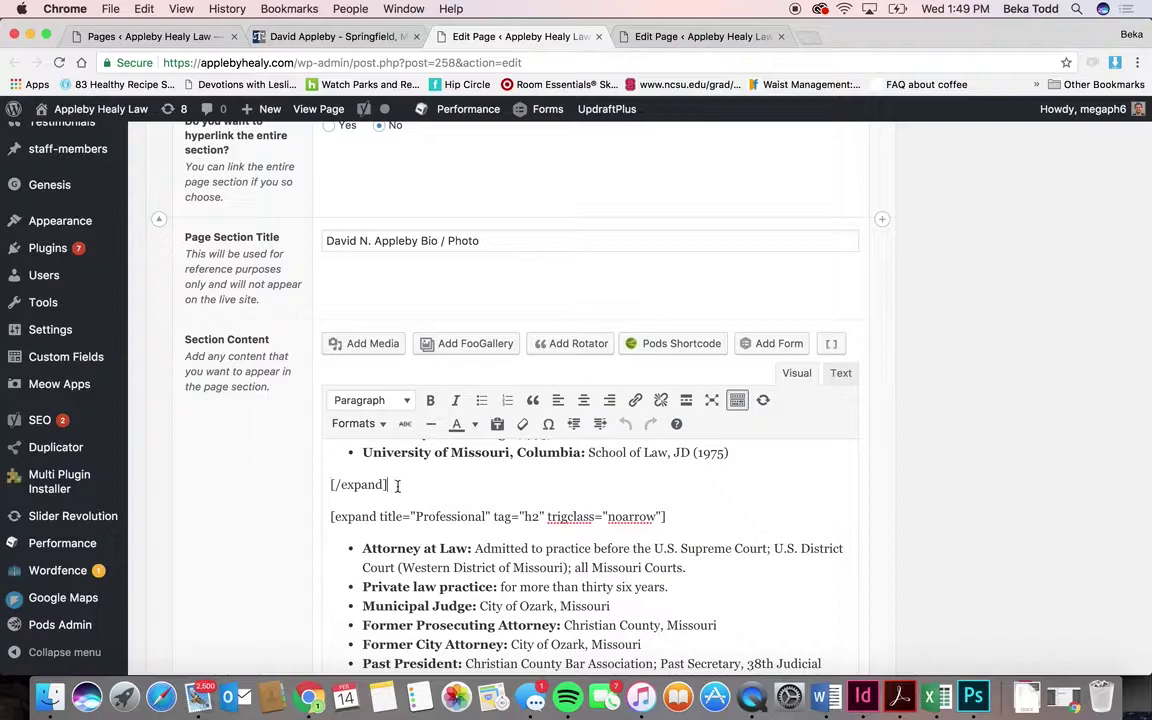
drag(397, 486, 306, 486)
drag(415, 516, 488, 517)
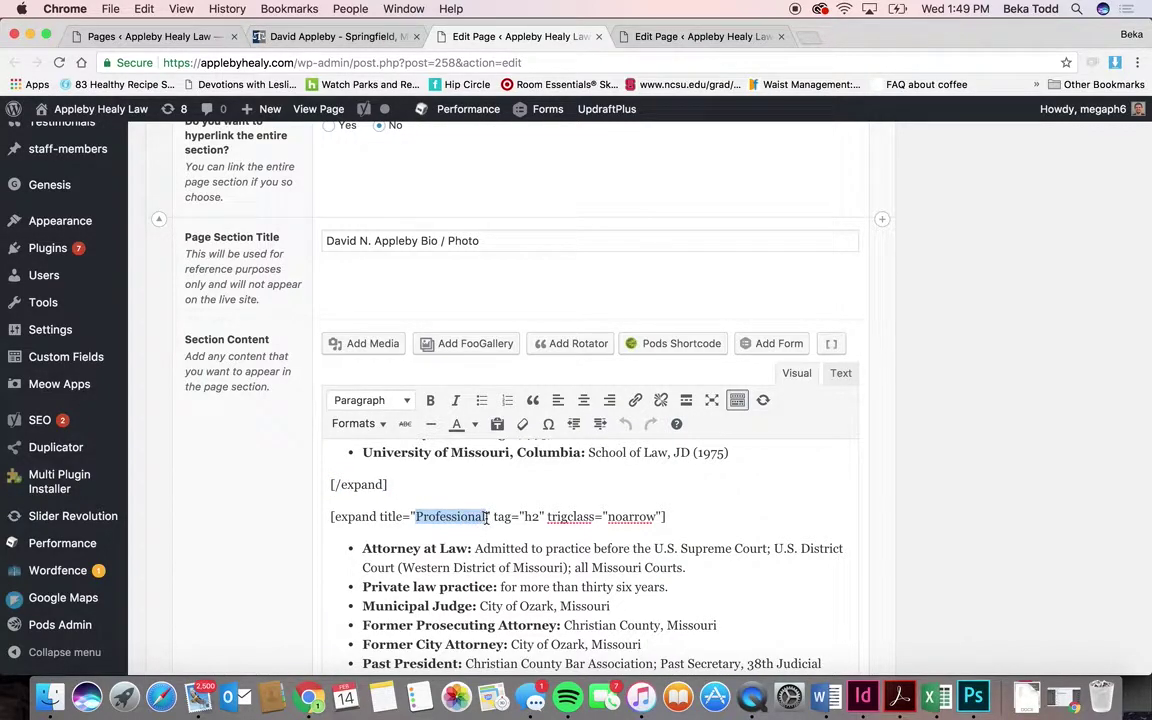
drag(688, 520, 321, 483)
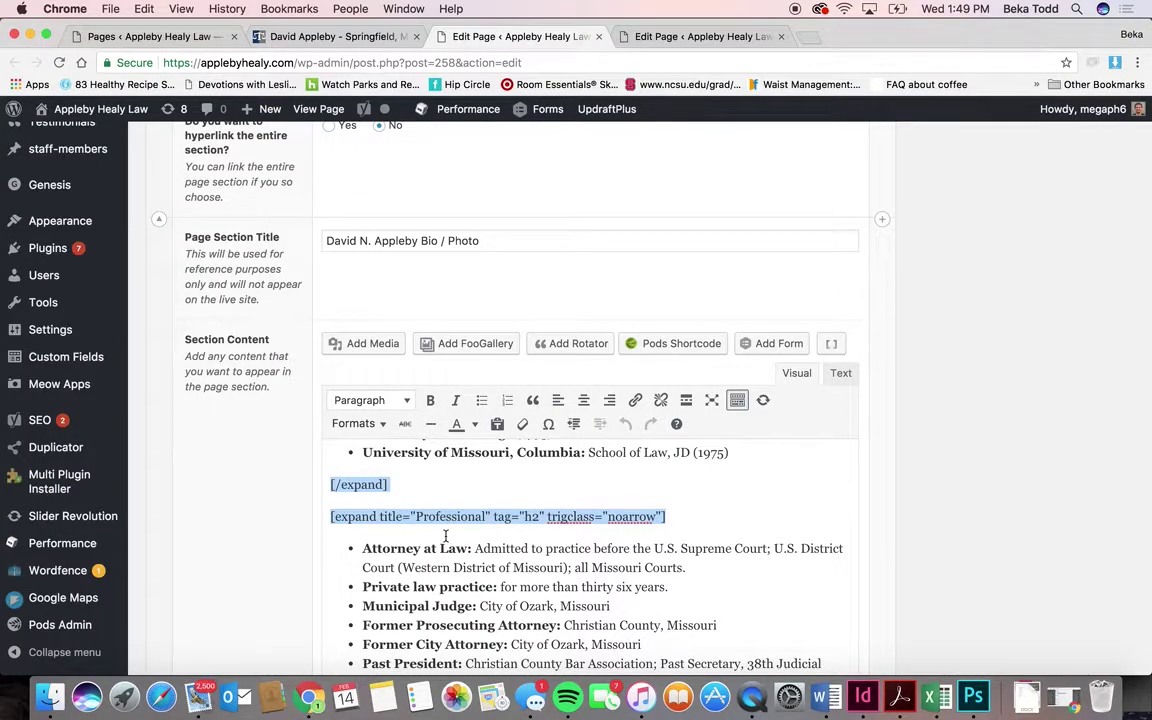
- Review the remaining expand shortcodes in the Bio / Photo section through the final [/expand], and return to the section's beginning
scroll(446, 537, down, 5)
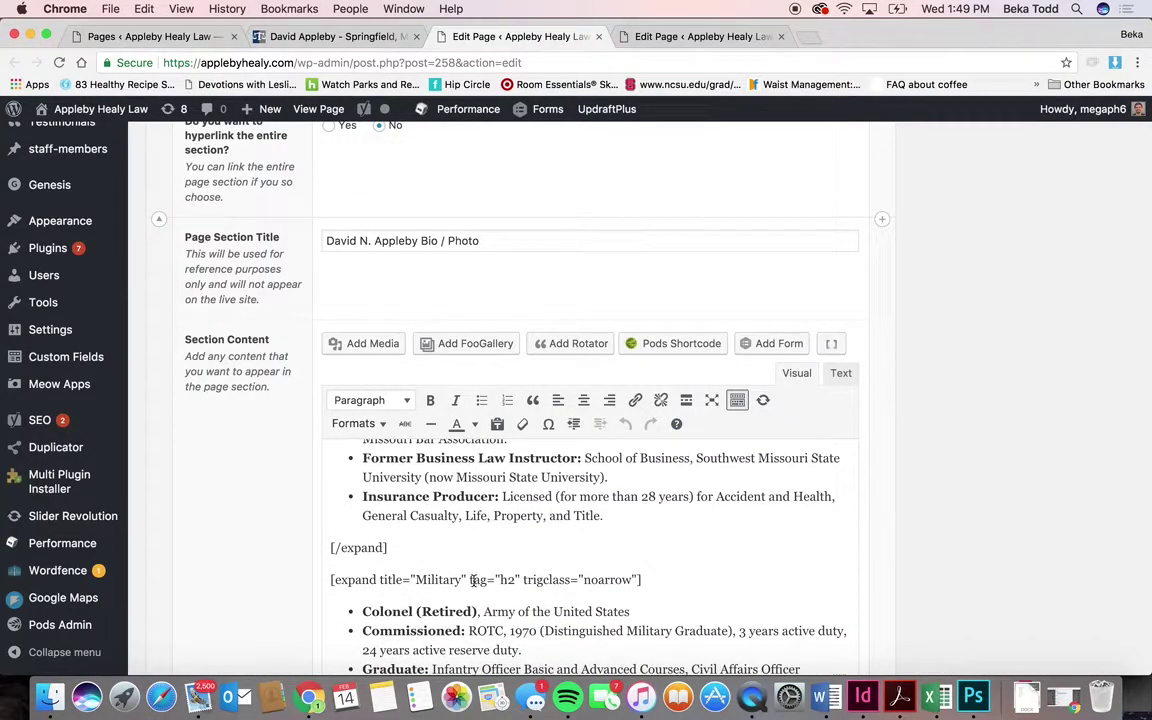
scroll(437, 608, down, 10)
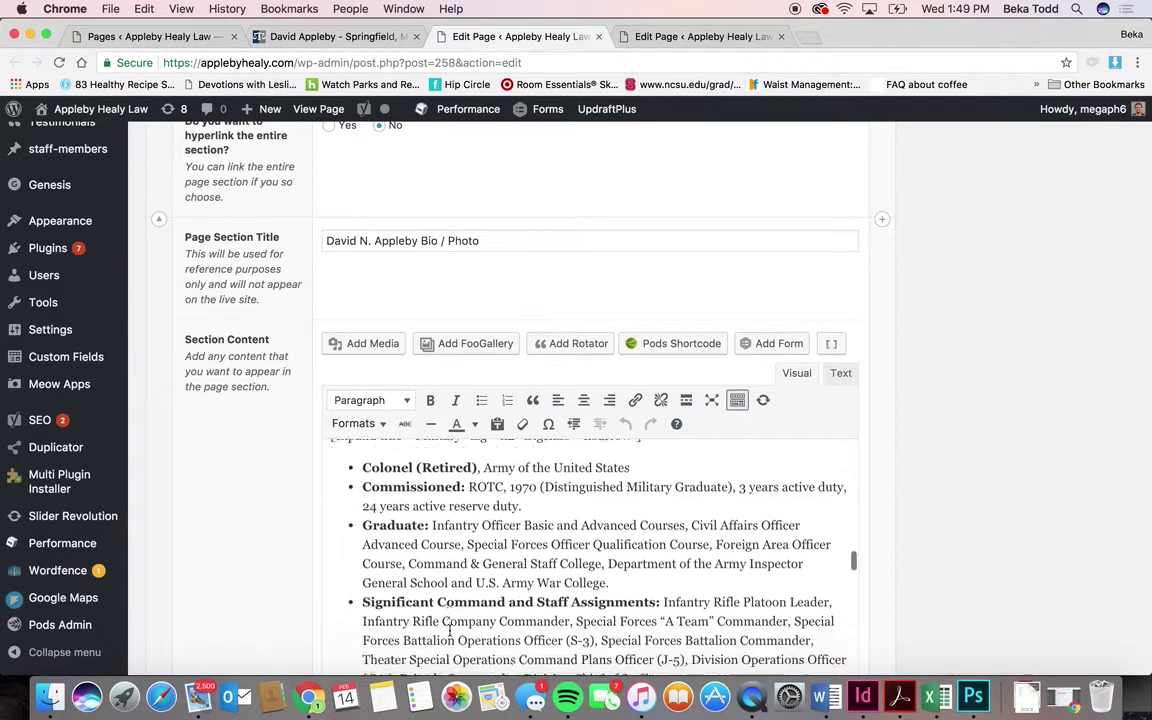
scroll(449, 630, down, 3)
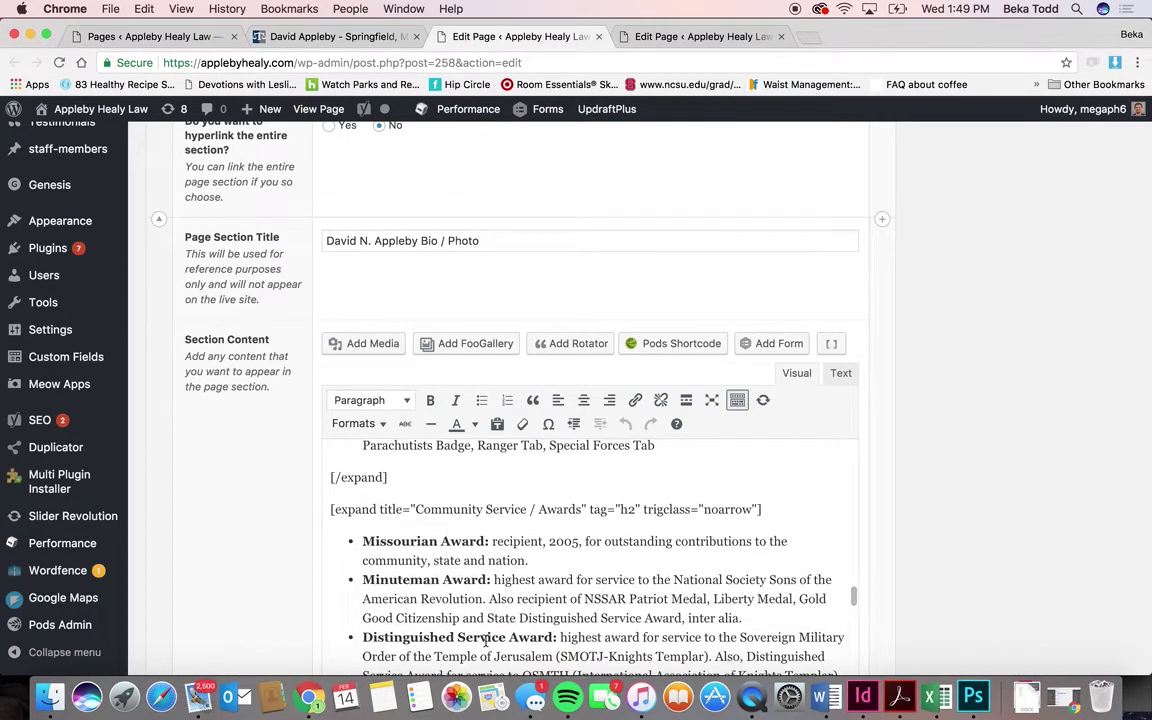
scroll(486, 641, down, 15)
scroll(486, 641, down, 10)
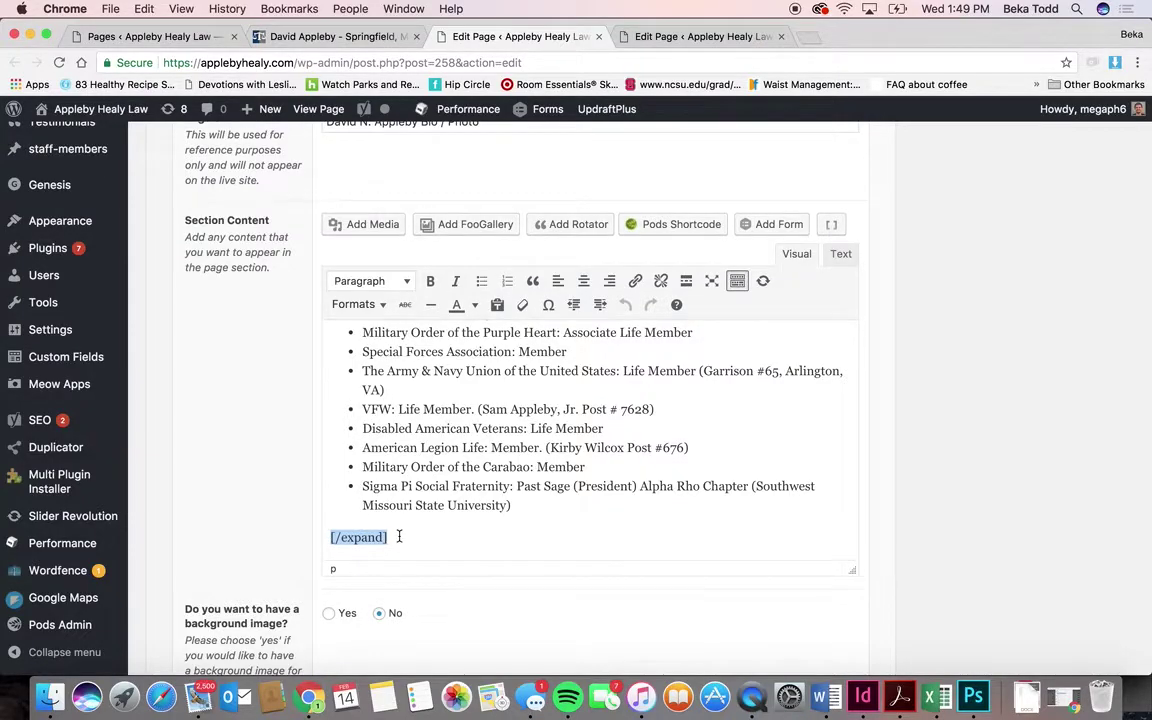
scroll(398, 537, down, 3)
scroll(398, 537, up, 10)
scroll(398, 537, up, 15)
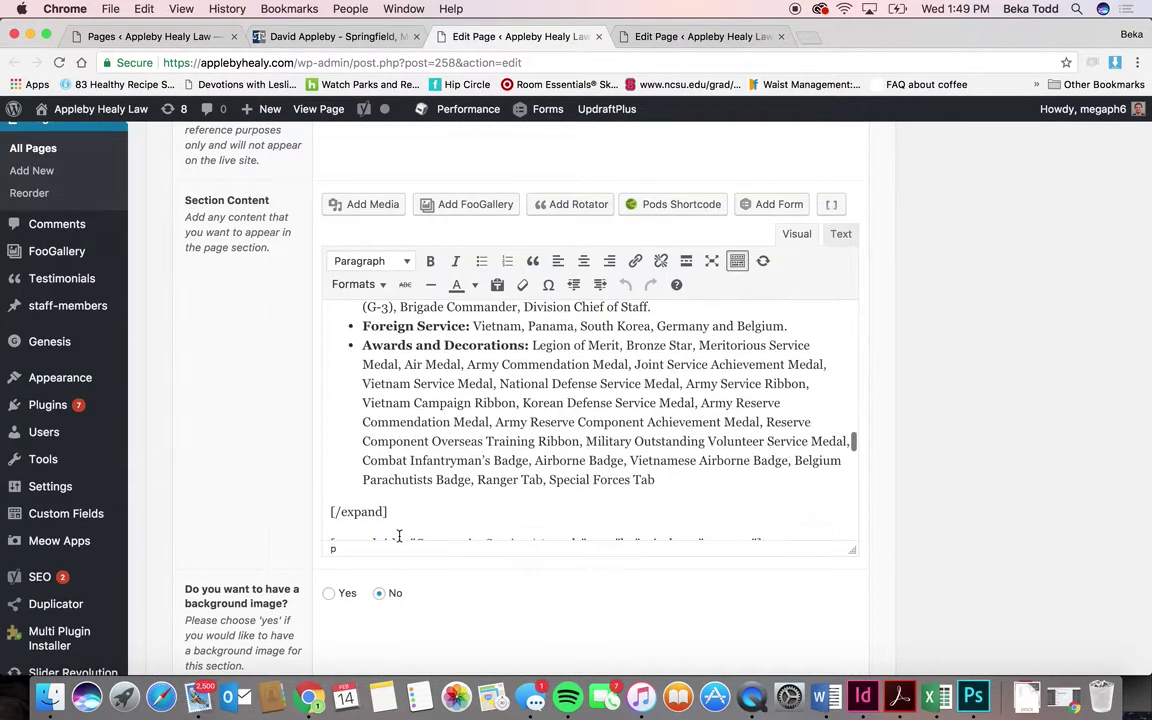
scroll(398, 537, up, 15)
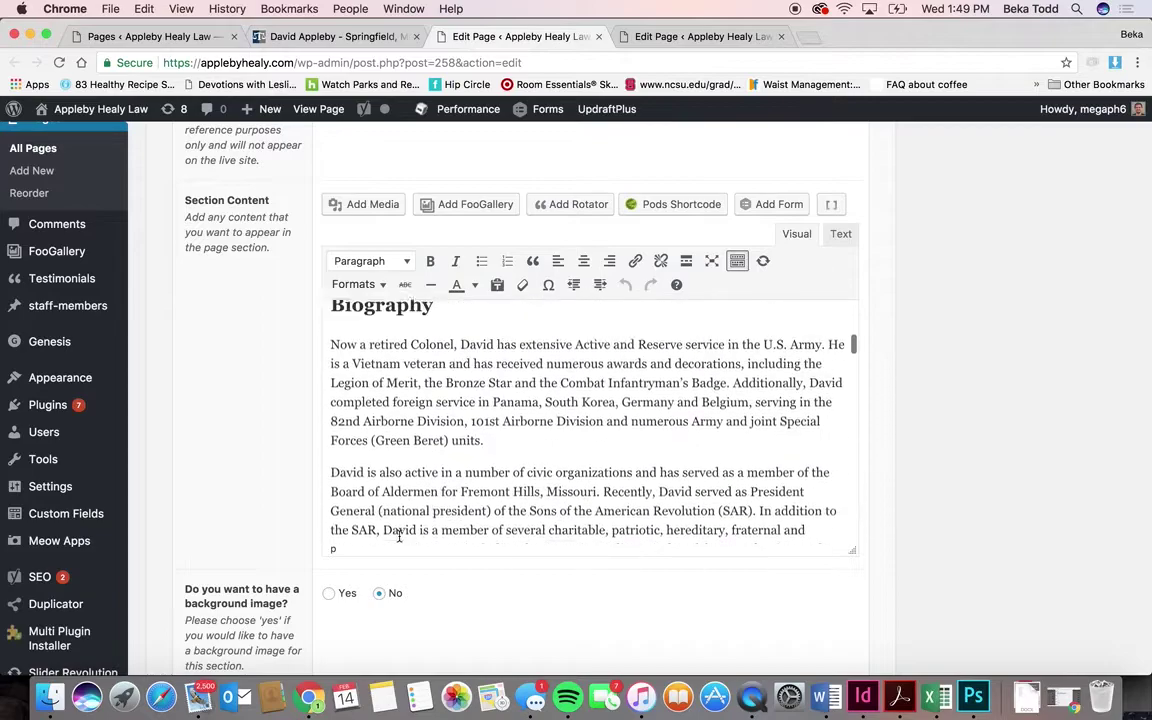
scroll(398, 537, up, 5)
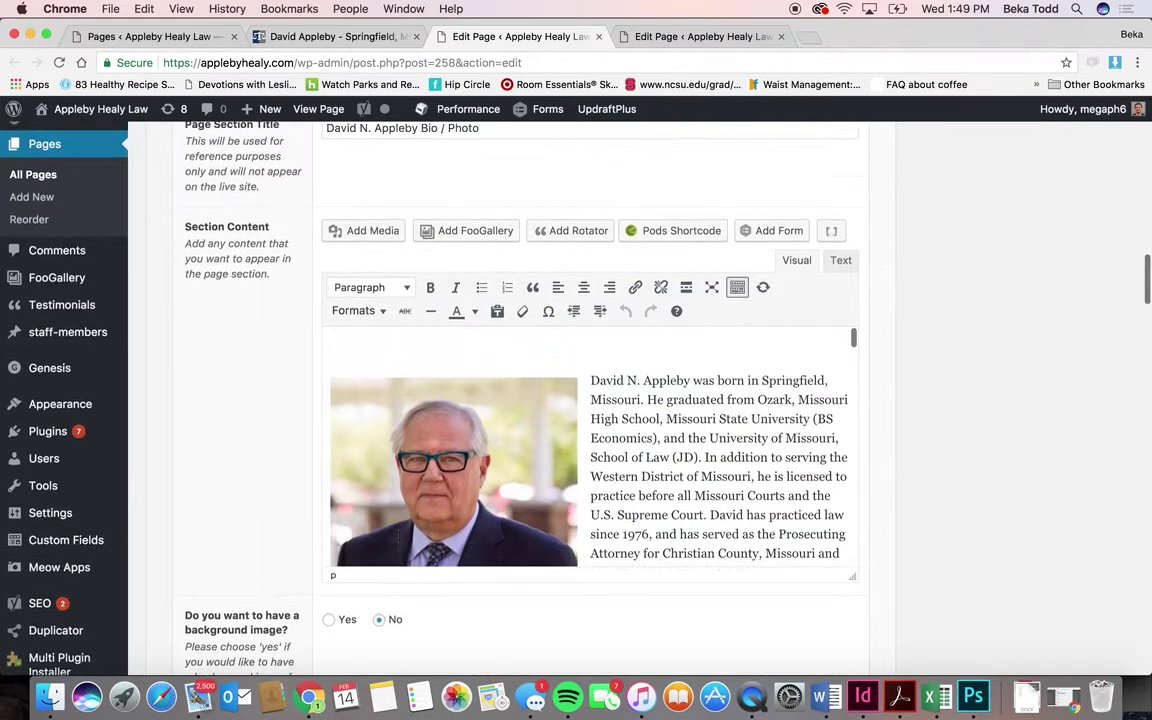
scroll(401, 541, up, 8)
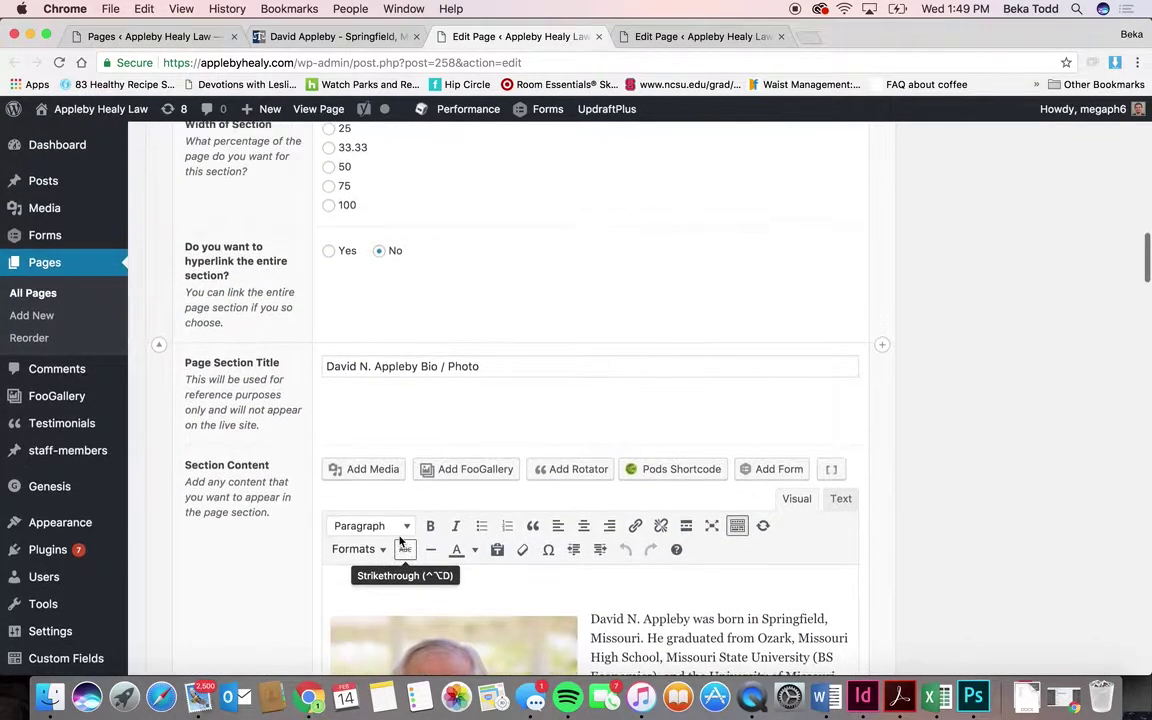
- In the Attorneys page editor, examine the one_fourth column shortcodes in the Attorney Row section through [/one_fourth_last], and collapse the section
click(664, 40)
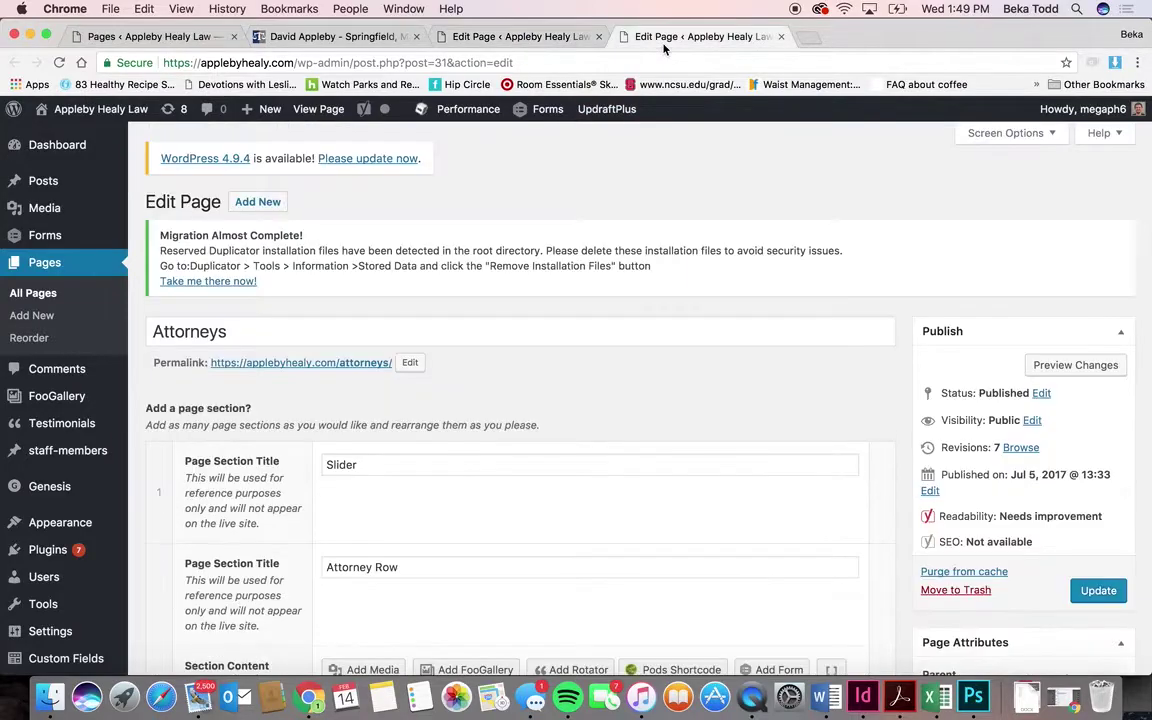
scroll(532, 388, down, 5)
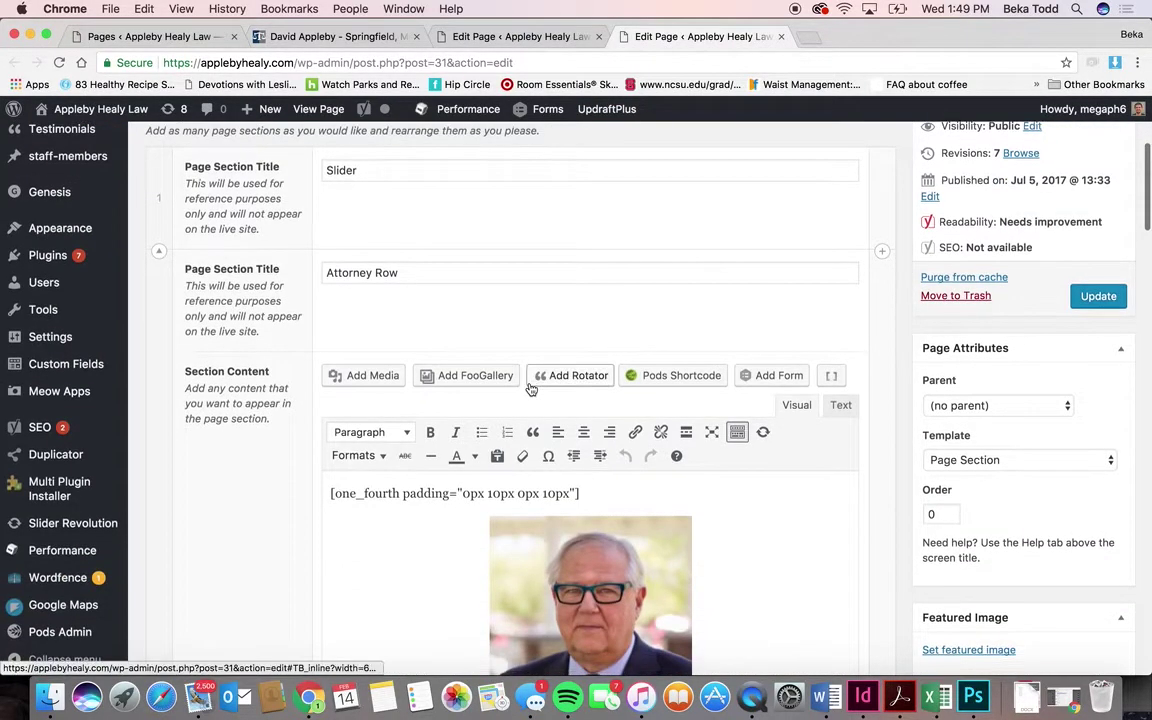
scroll(444, 619, down, 4)
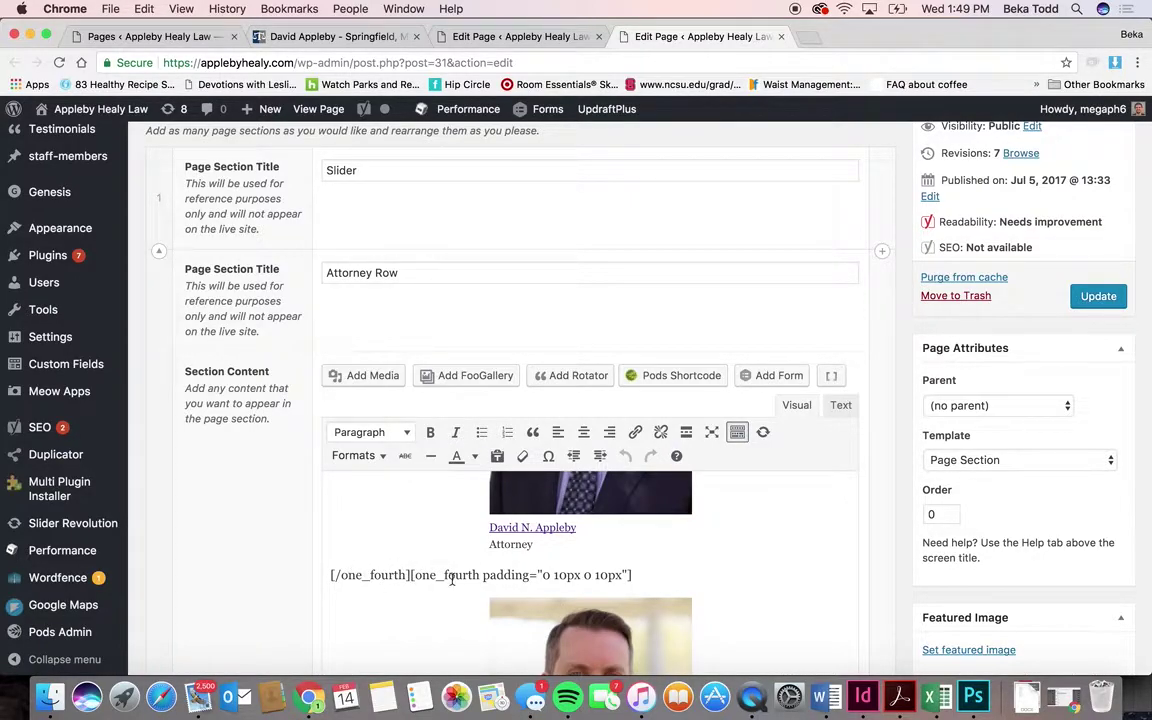
scroll(452, 578, down, 10)
scroll(461, 581, down, 8)
scroll(463, 545, down, 1)
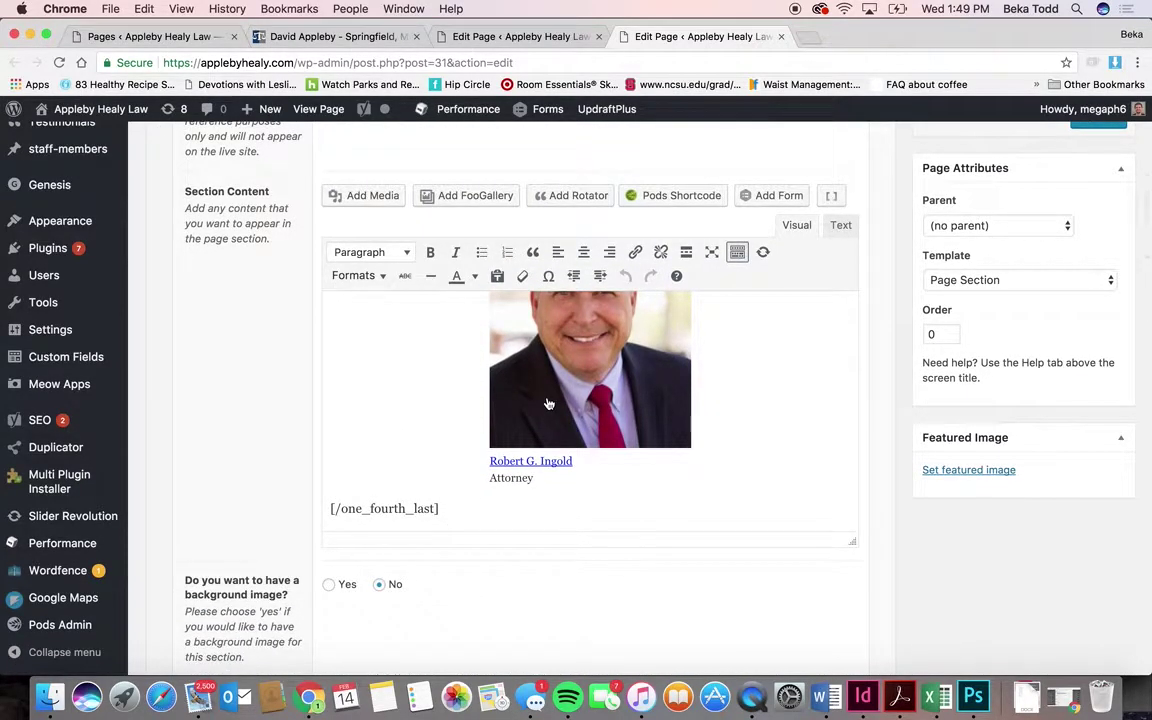
scroll(408, 430, up, 5)
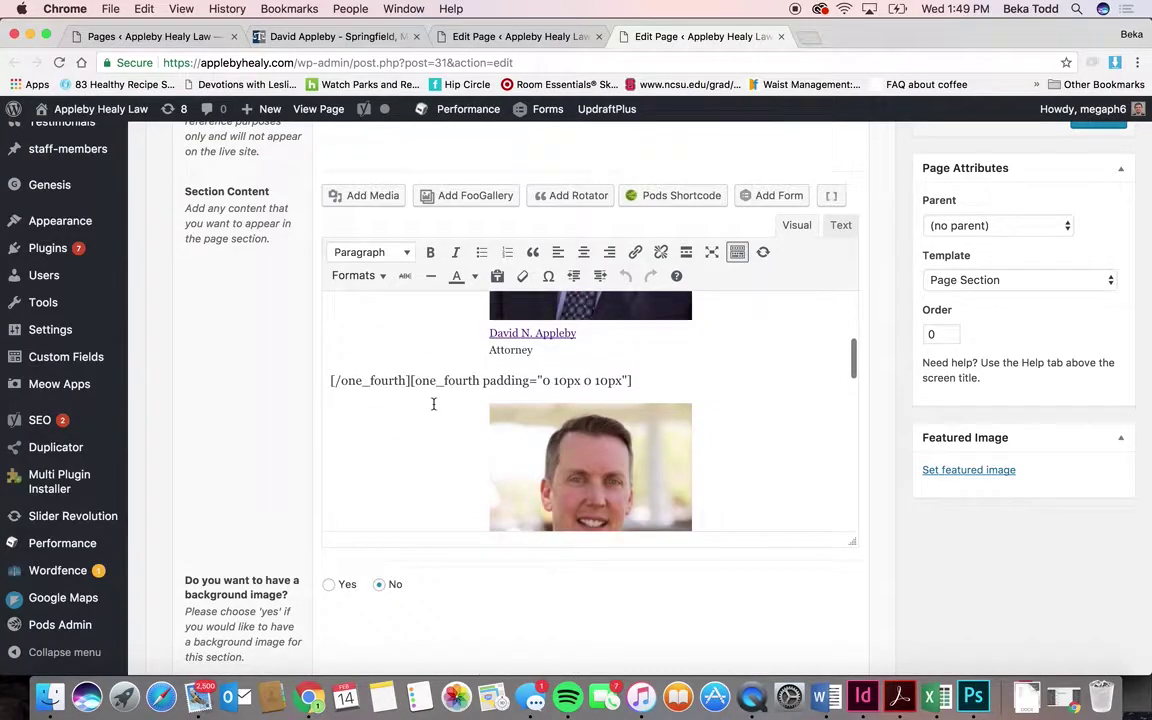
scroll(389, 352, up, 10)
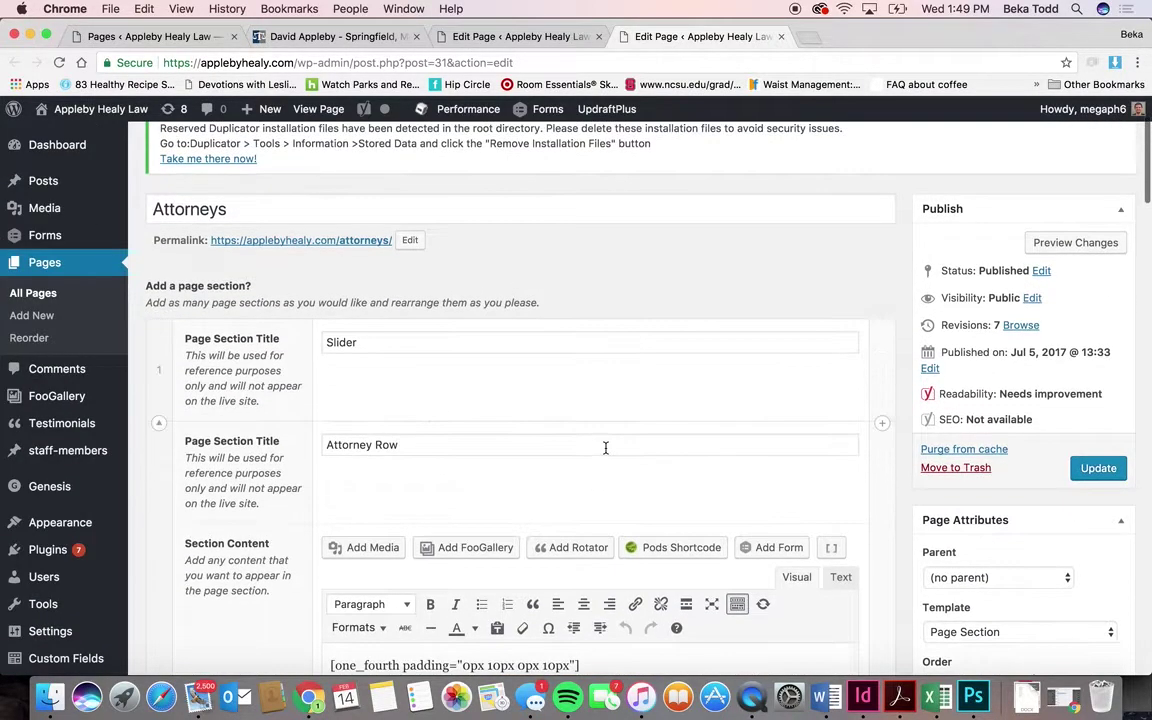
click(158, 423)
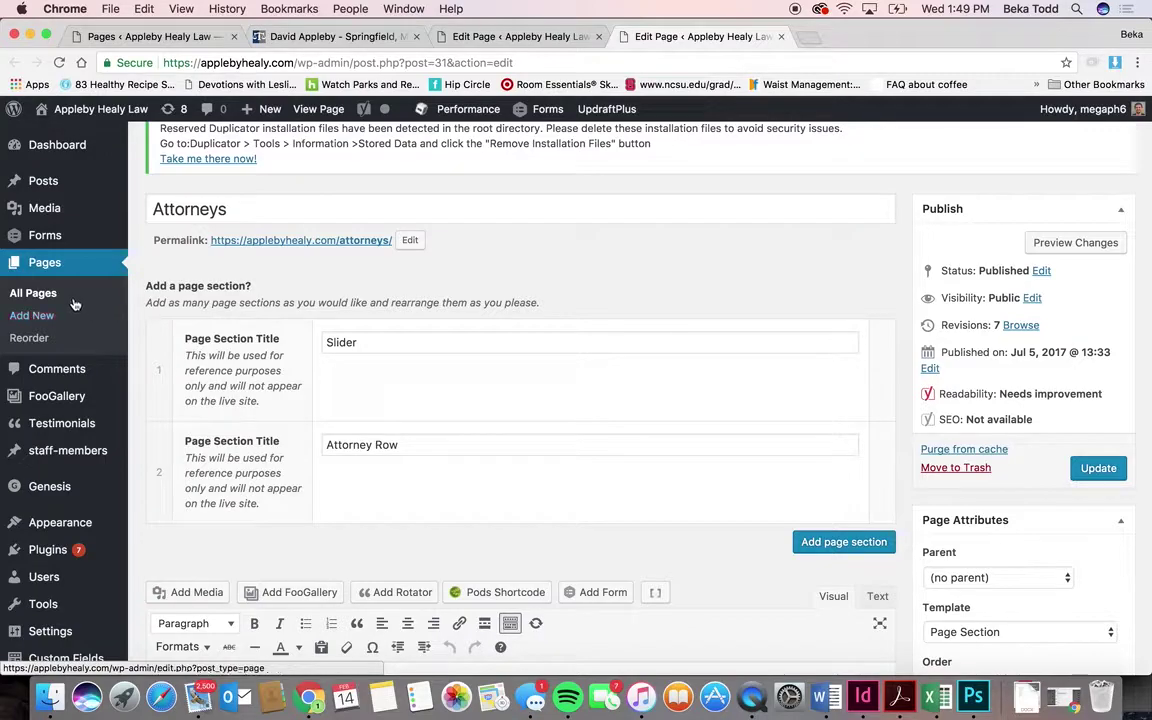
- In place of the individual attorney's page editor, open the Contact page for editing from the list of all pages
click(505, 37)
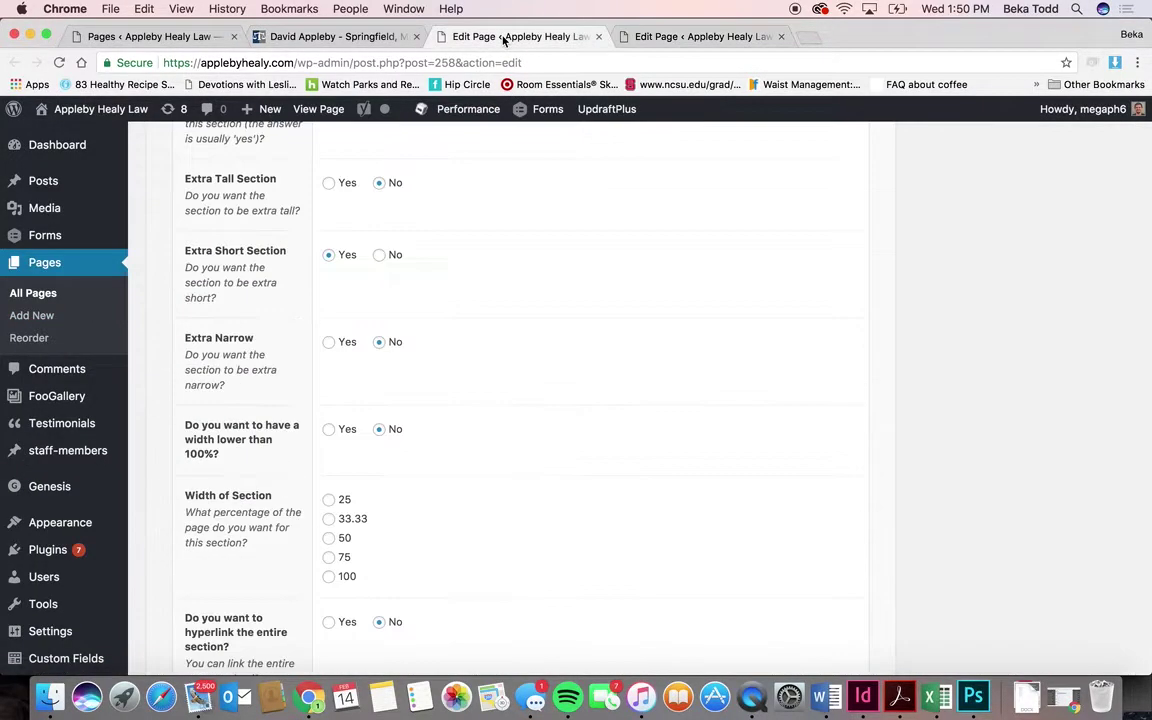
click(40, 293)
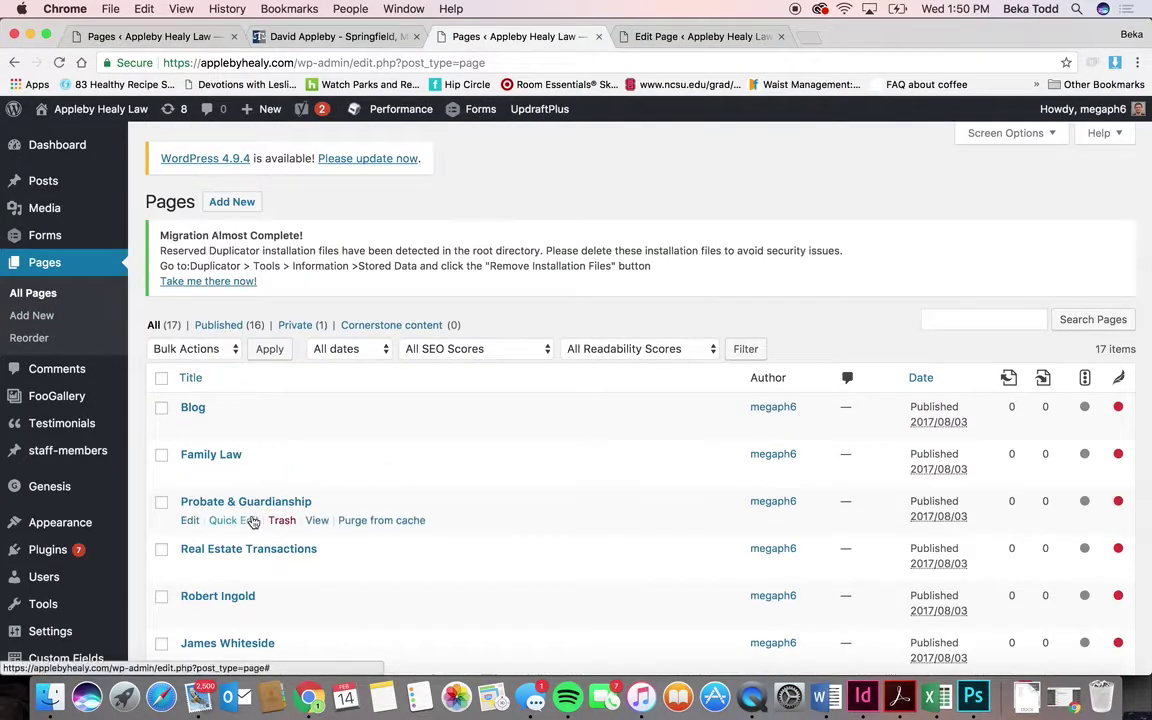
scroll(253, 521, down, 5)
scroll(253, 521, down, 5)
scroll(236, 450, down, 3)
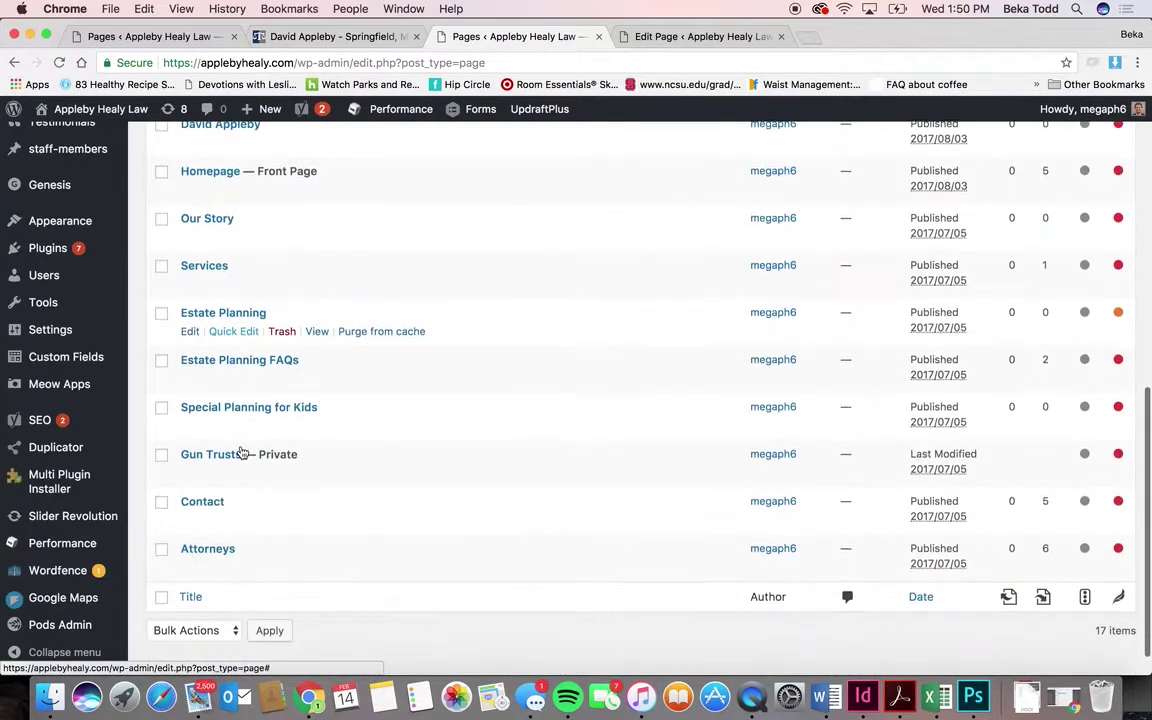
click(212, 472)
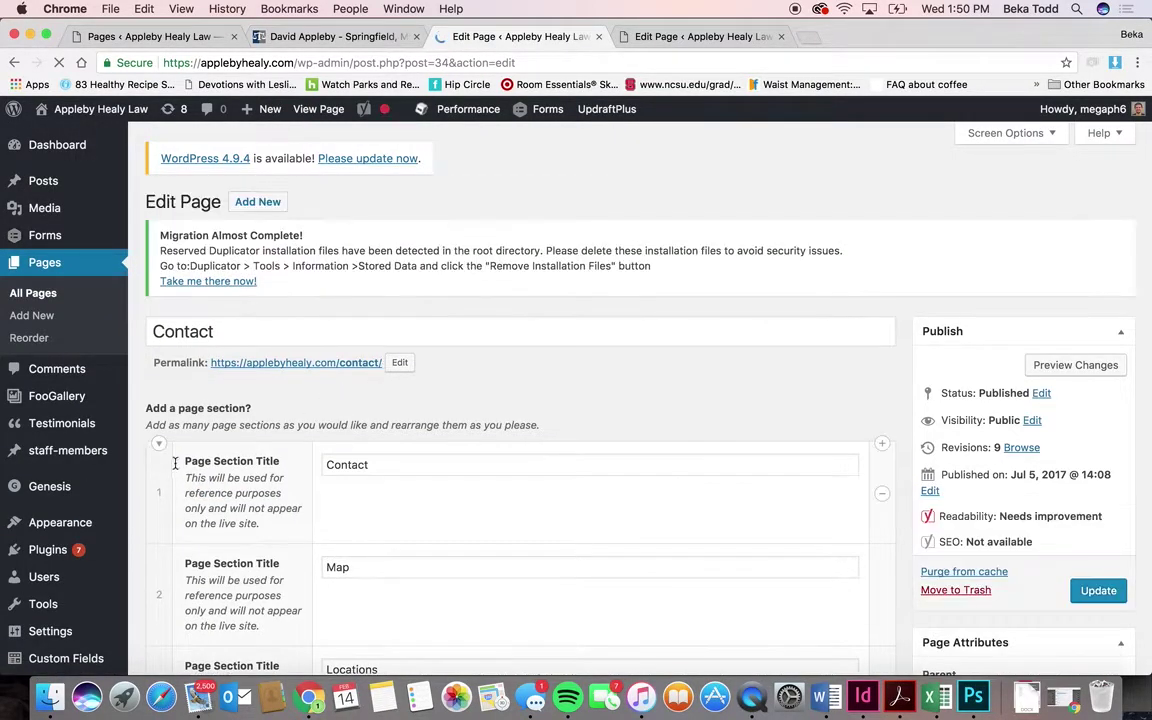
- Expand the Contact and Map sections one at a time to examine their slider and map shortcodes, collapsing each again
click(159, 445)
scroll(360, 468, down, 3)
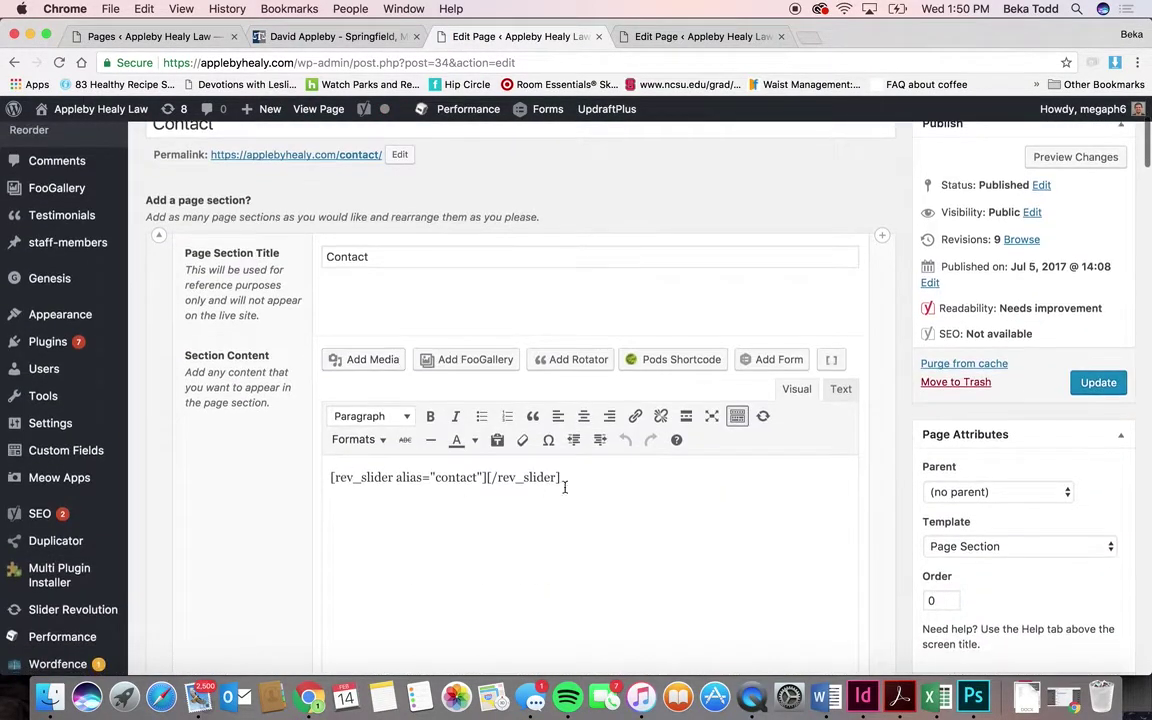
click(158, 235)
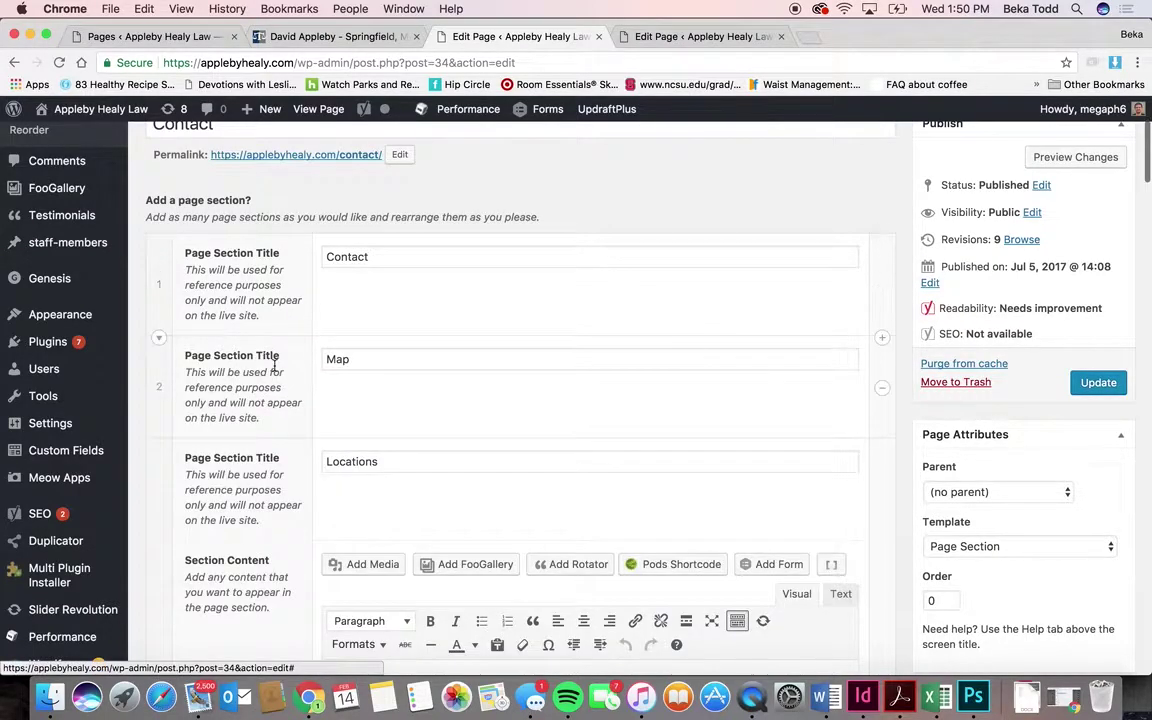
click(158, 339)
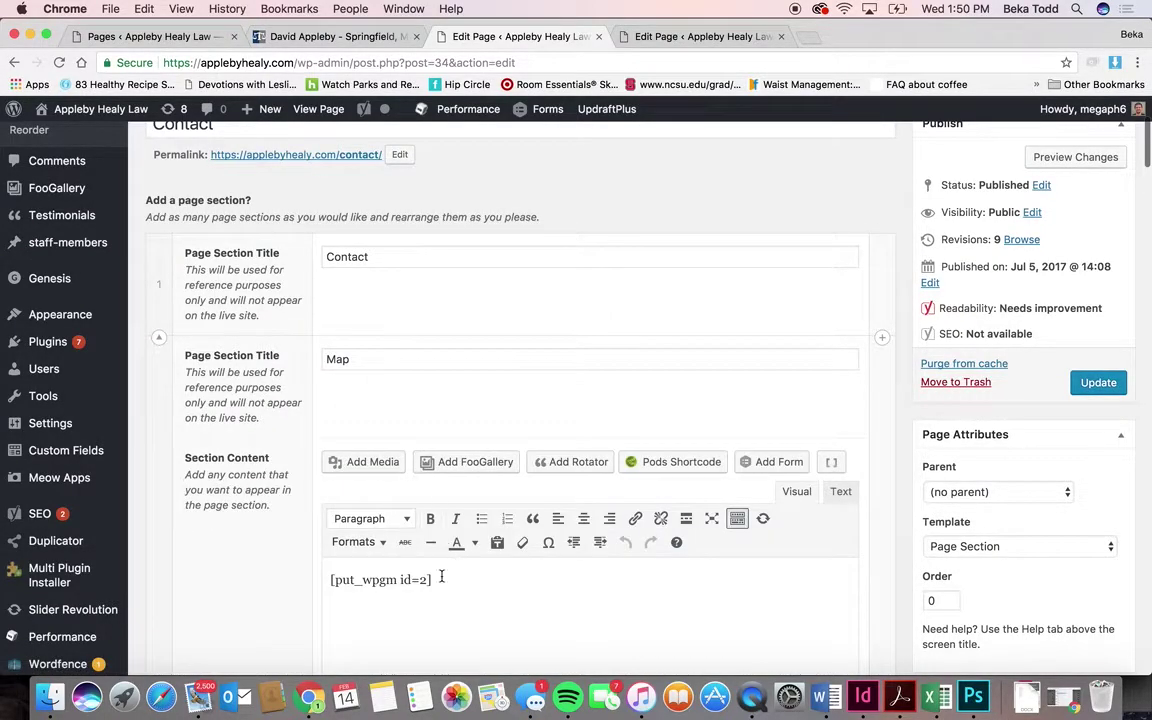
click(158, 339)
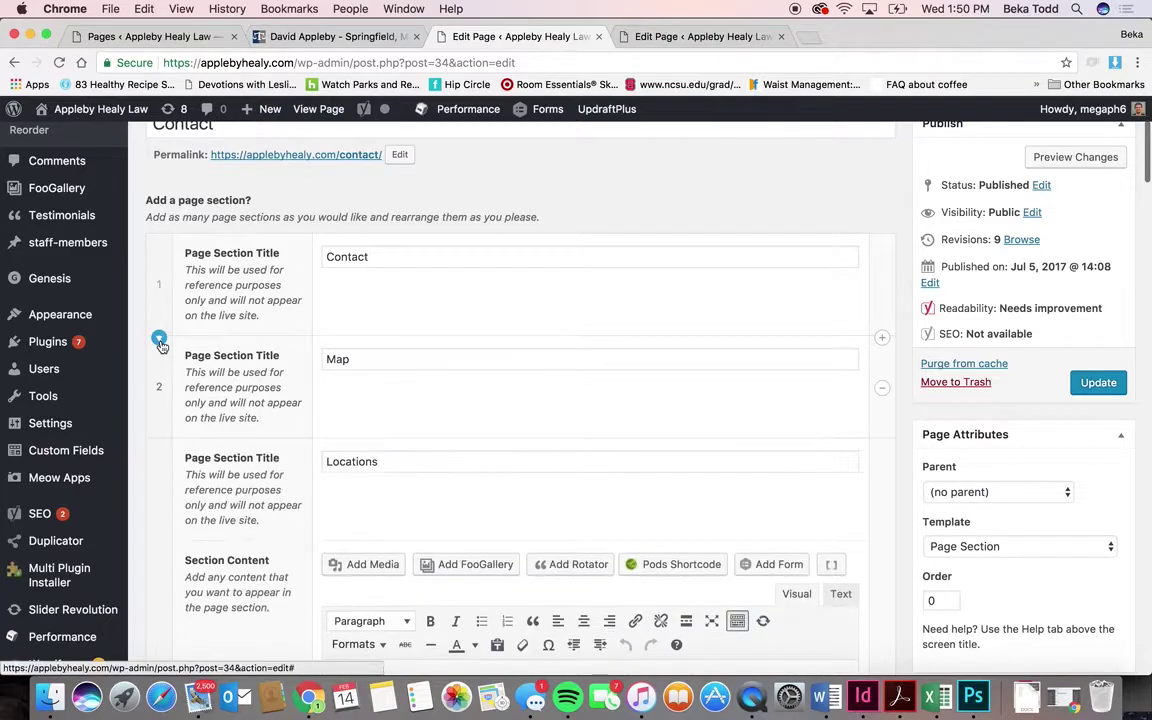
- Examine the one_third column shortcodes in the Locations section, from the Ozark office through the "HAVE A QUESTION?" heading
click(378, 514)
scroll(378, 514, down, 2)
scroll(377, 512, up, 4)
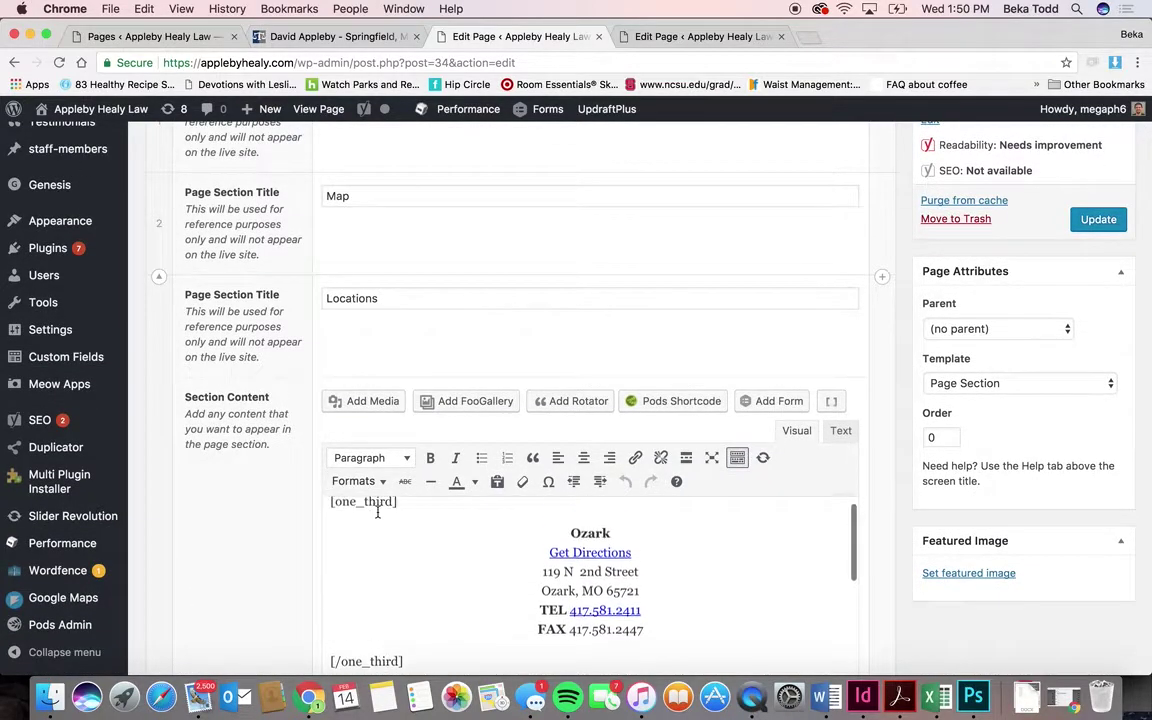
scroll(409, 553, down, 2)
scroll(409, 555, up, 3)
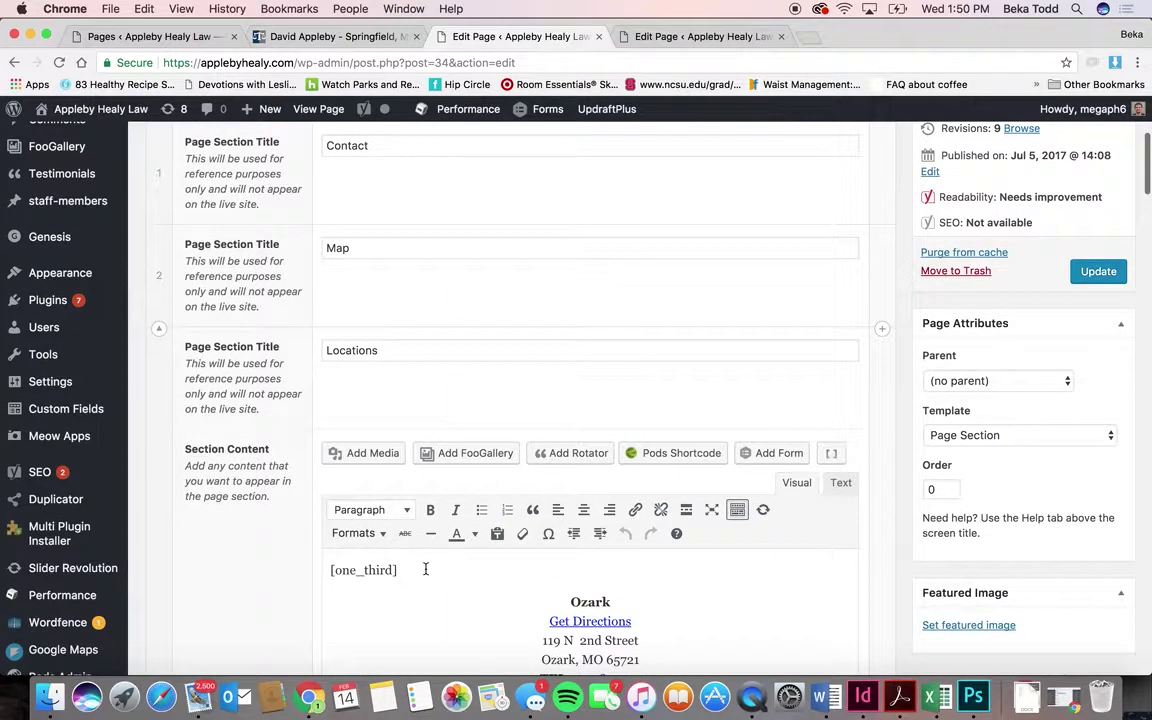
scroll(872, 544, down, 5)
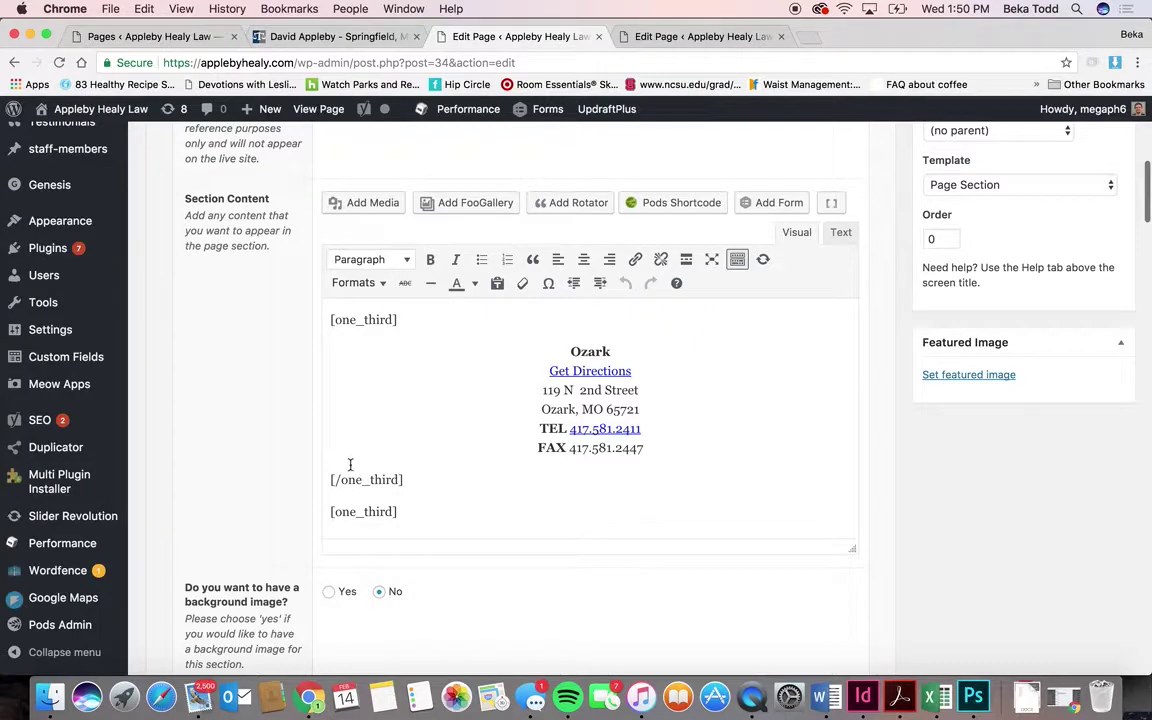
scroll(441, 487, down, 10)
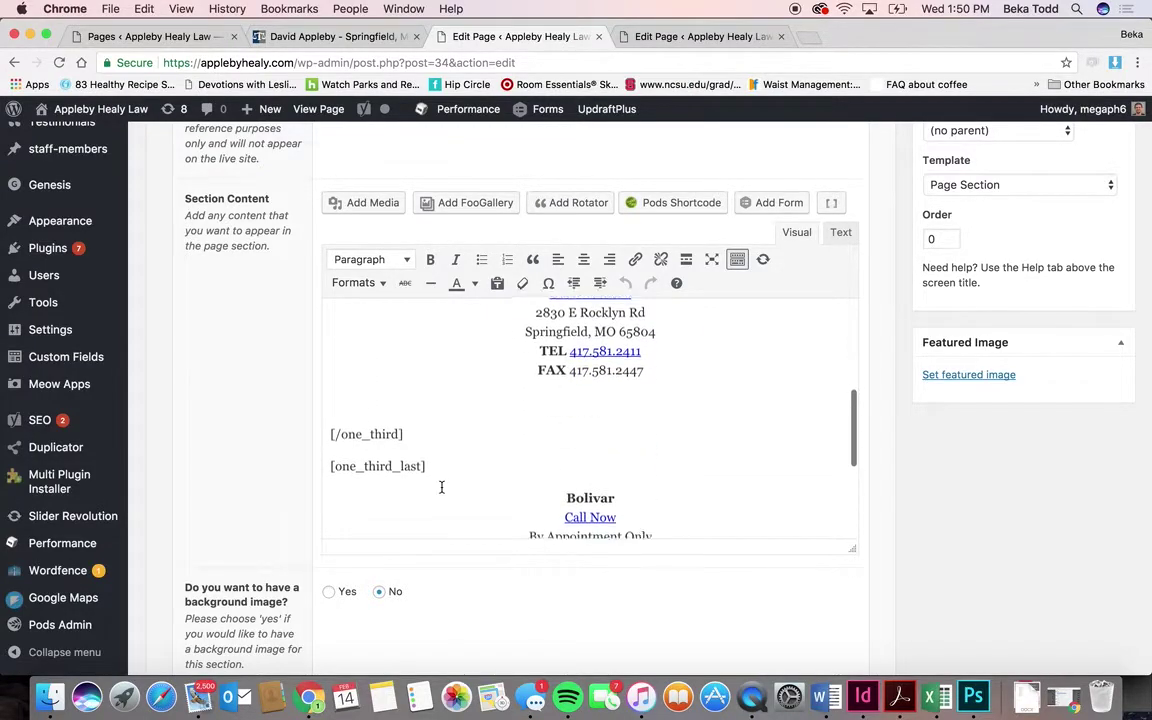
scroll(441, 487, down, 5)
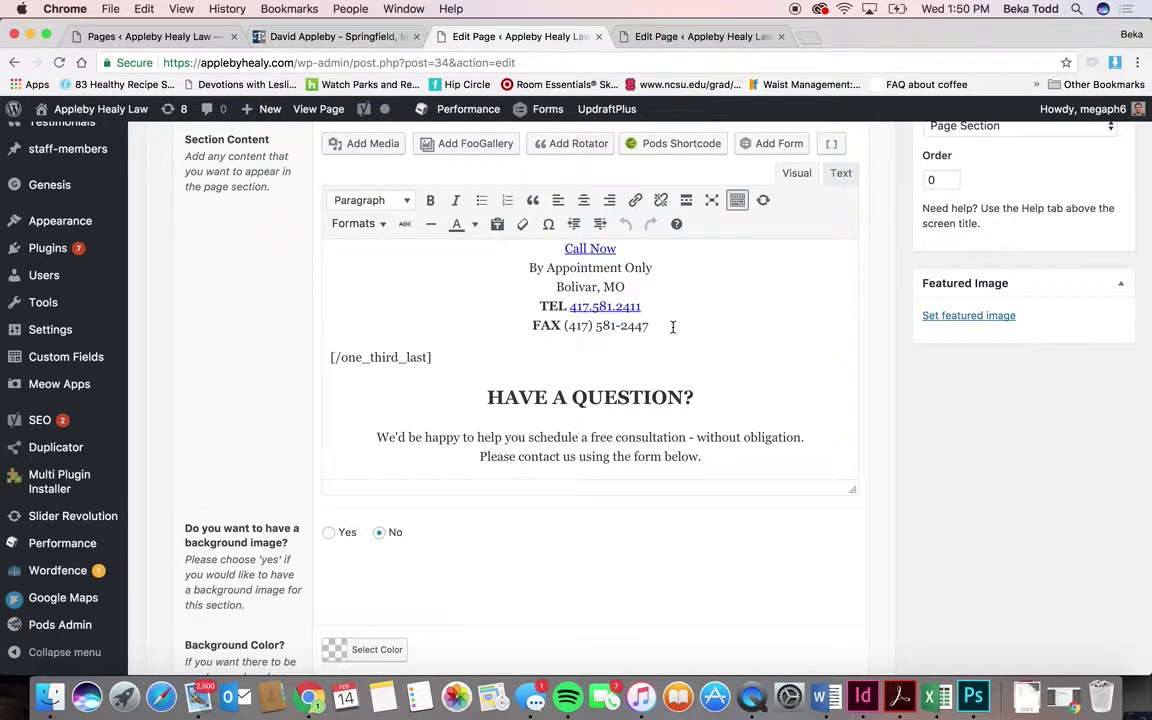
- Return to the start of the Locations content, view the available column shortcodes and padding options, and close the list without inserting any
scroll(672, 327, up, 5)
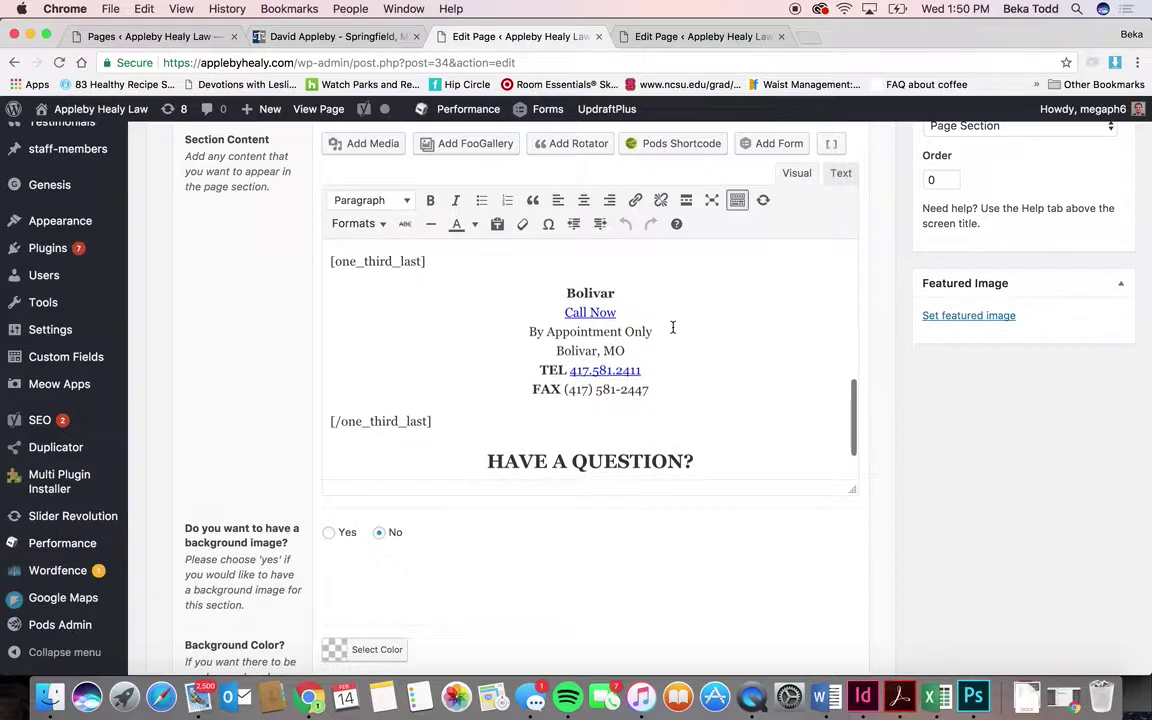
scroll(672, 327, up, 3)
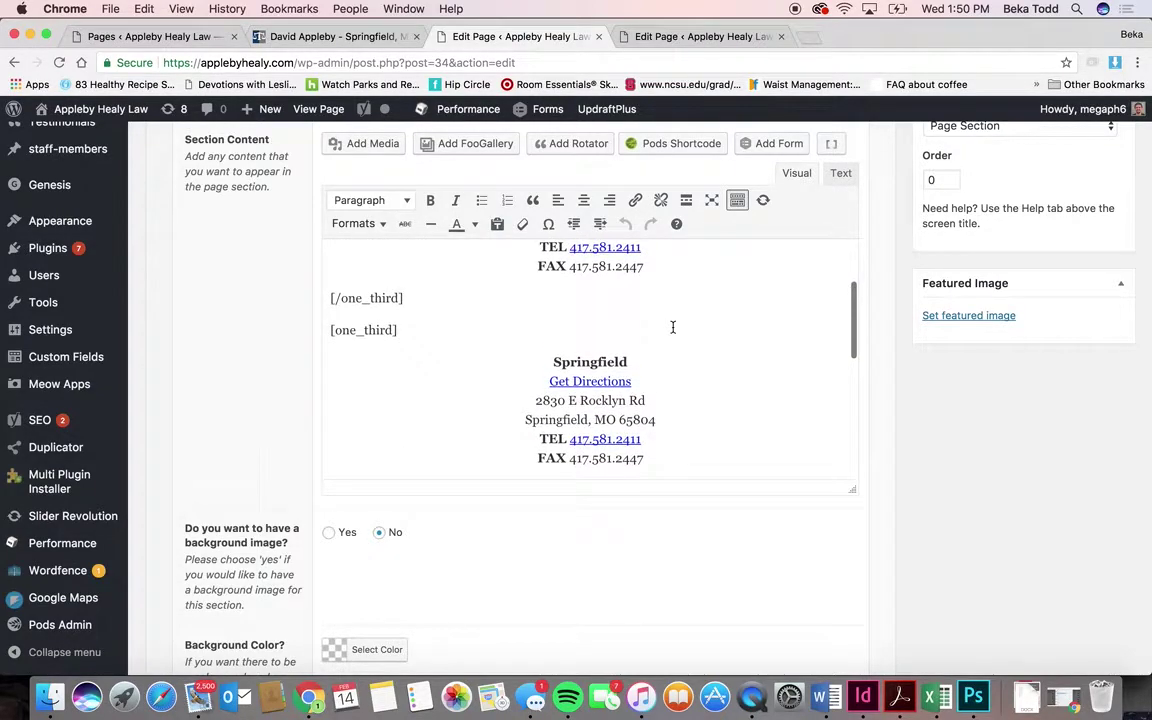
scroll(672, 327, up, 3)
scroll(470, 311, up, 3)
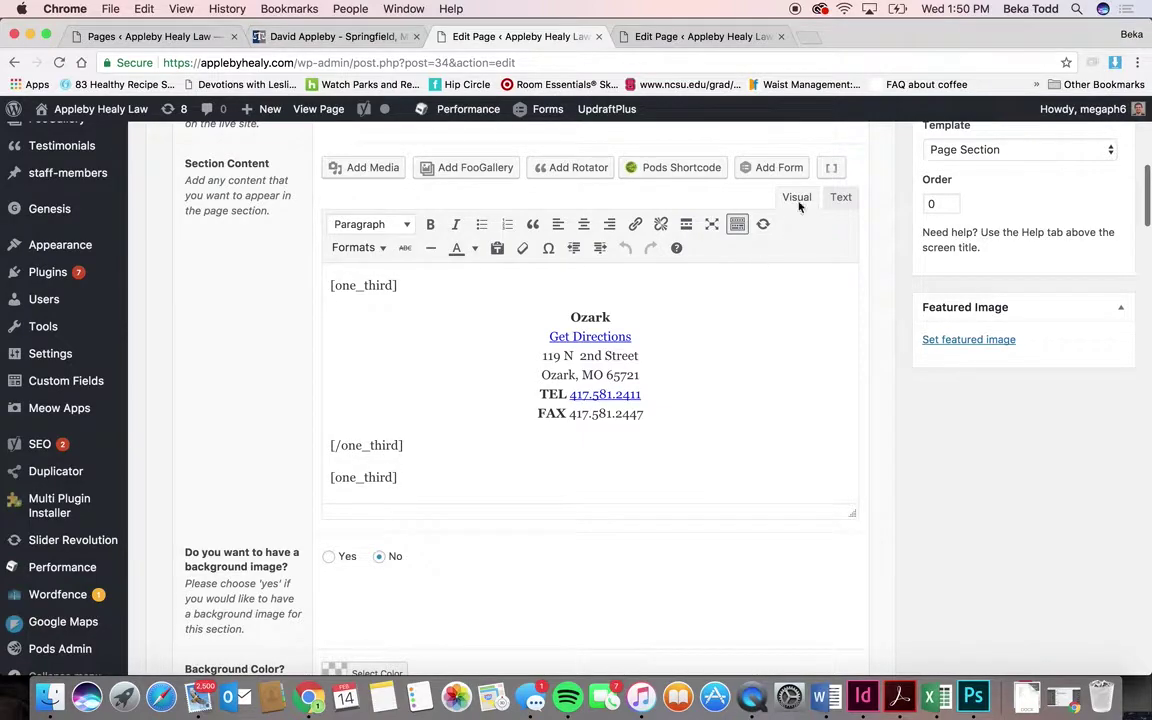
click(831, 167)
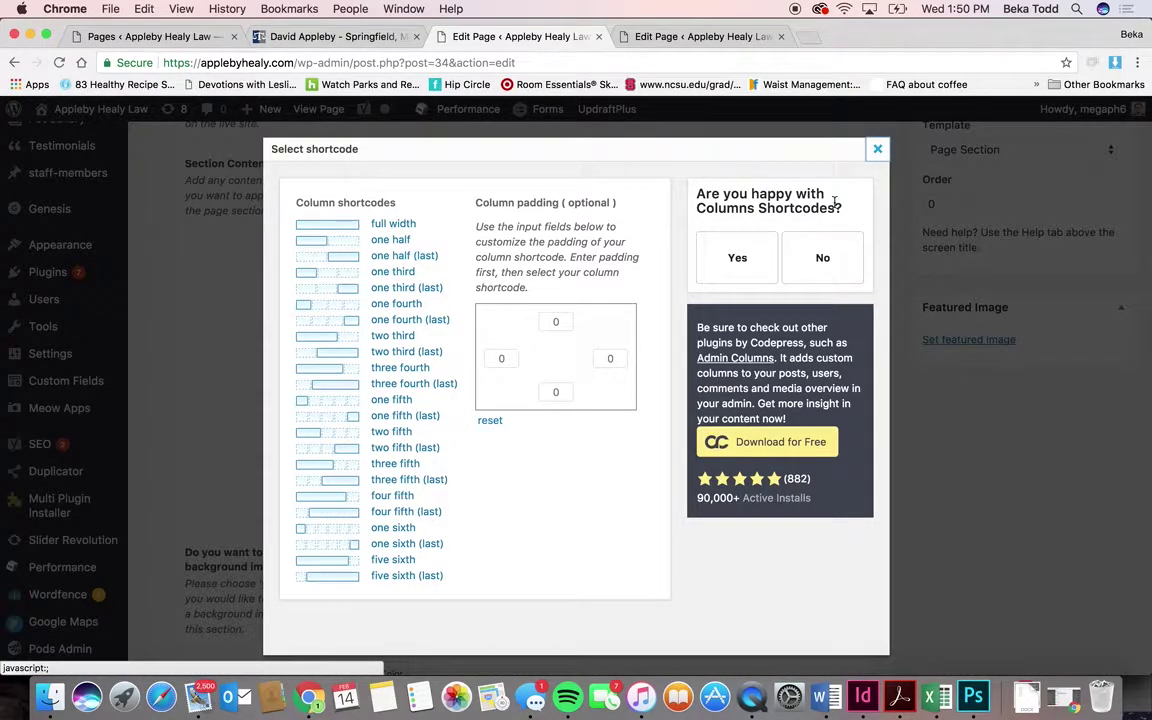
click(877, 149)
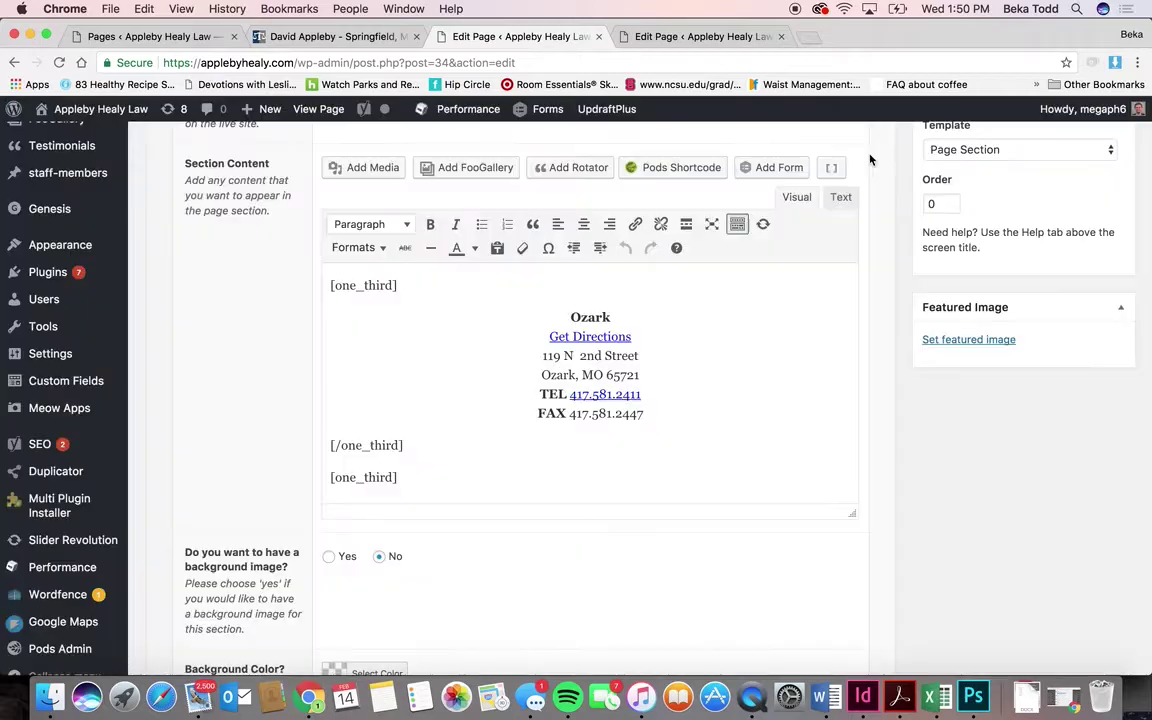
- Inspect the link targets of "Get Directions" and the telephone number in the Ozark column
click(617, 342)
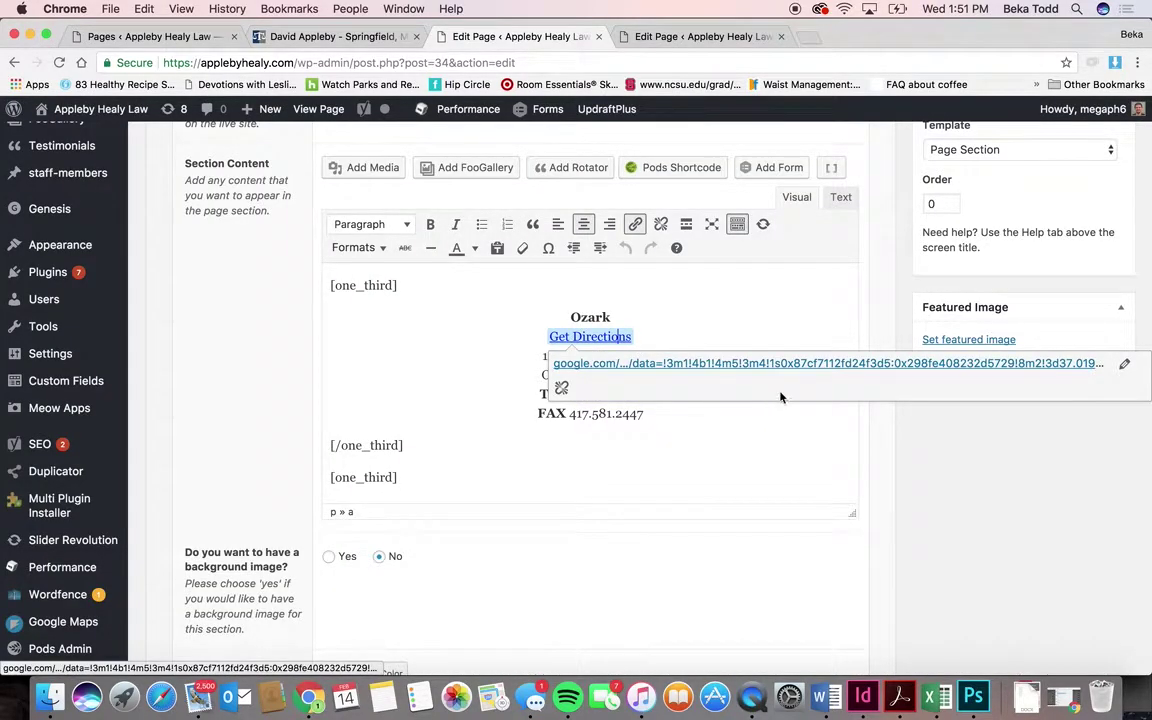
click(775, 441)
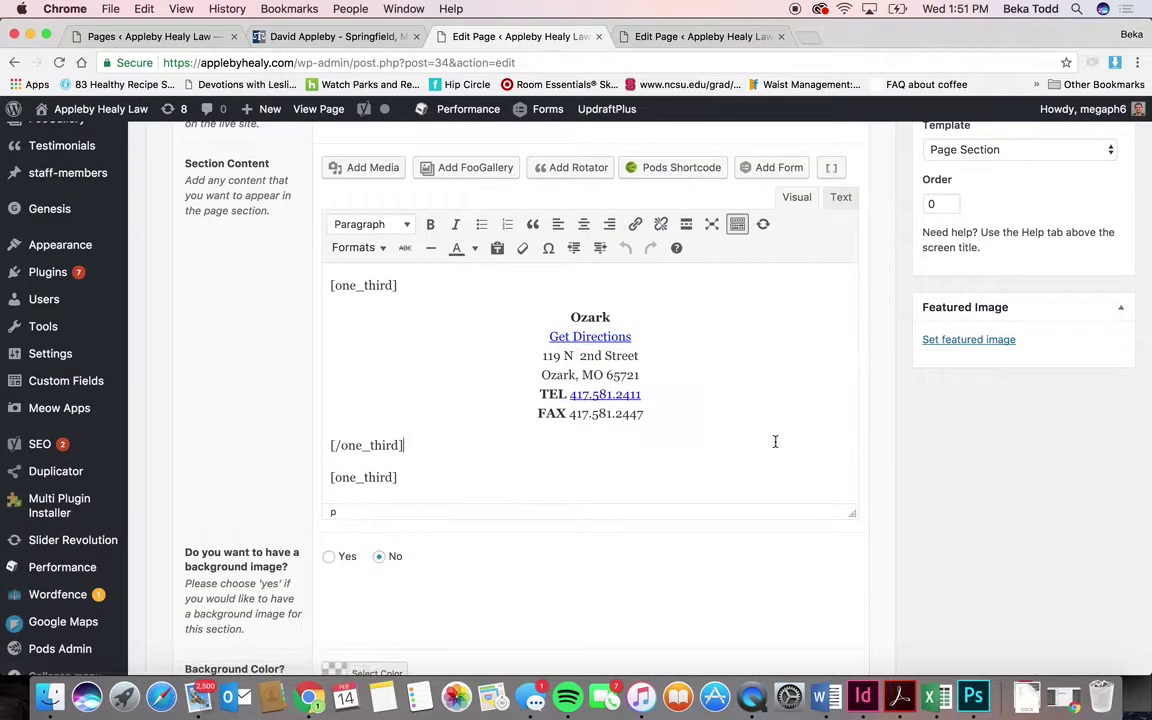
click(620, 397)
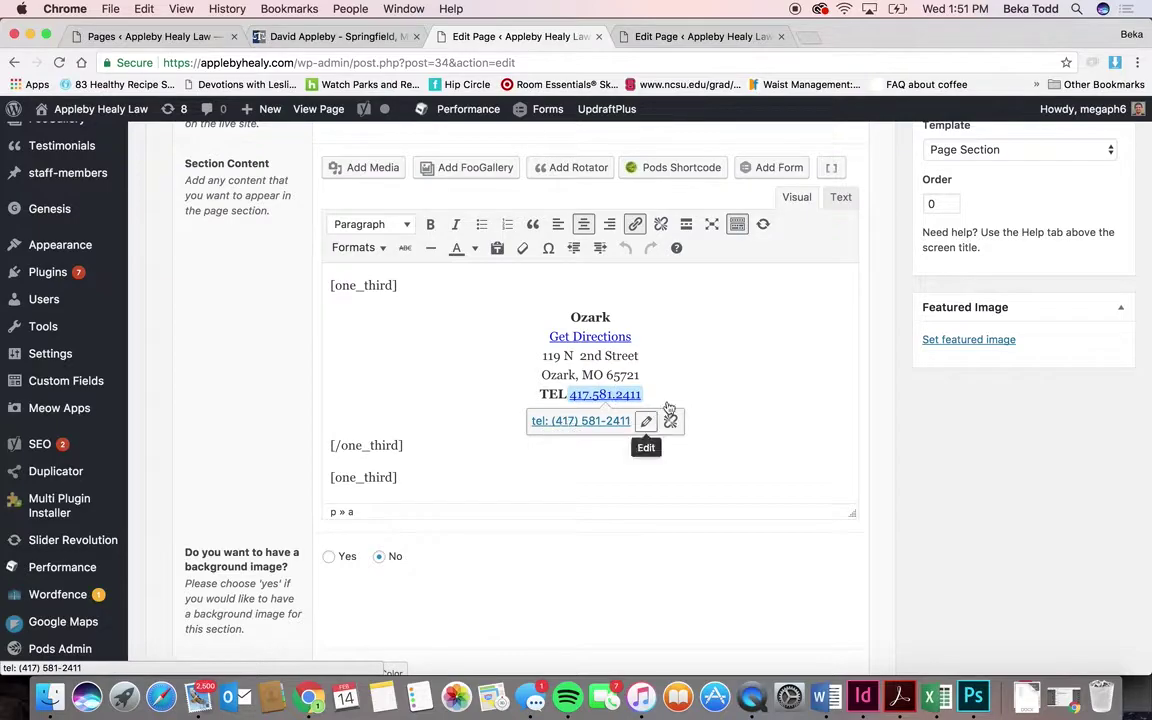
click(685, 369)
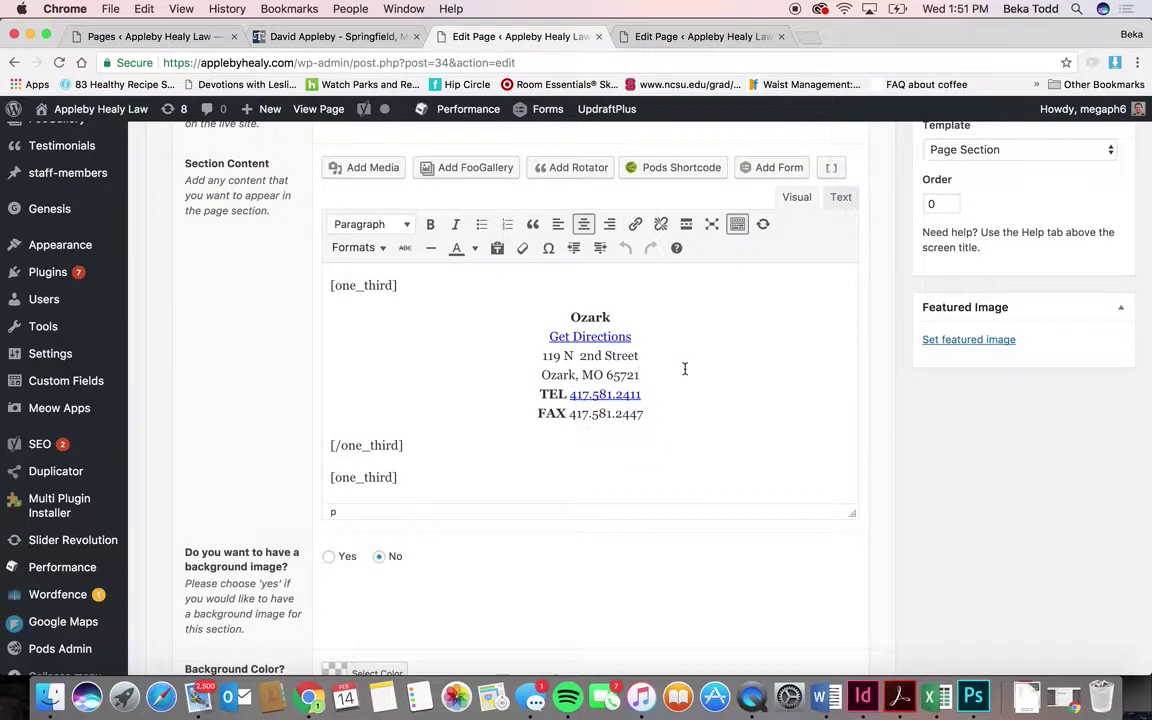
- Review the Springfield and Bolivar columns of the Locations section, and return to the beginning of the Contact page editor
scroll(685, 369, up, 2)
scroll(685, 369, down, 4)
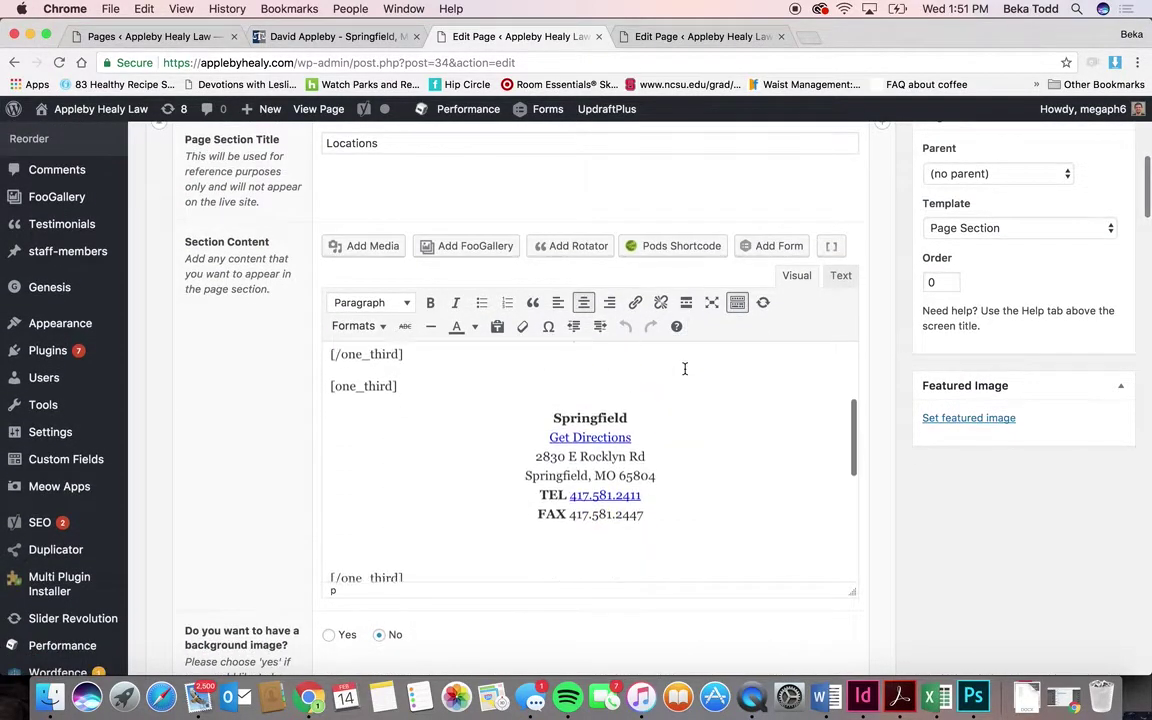
scroll(685, 369, down, 2)
scroll(555, 470, down, 4)
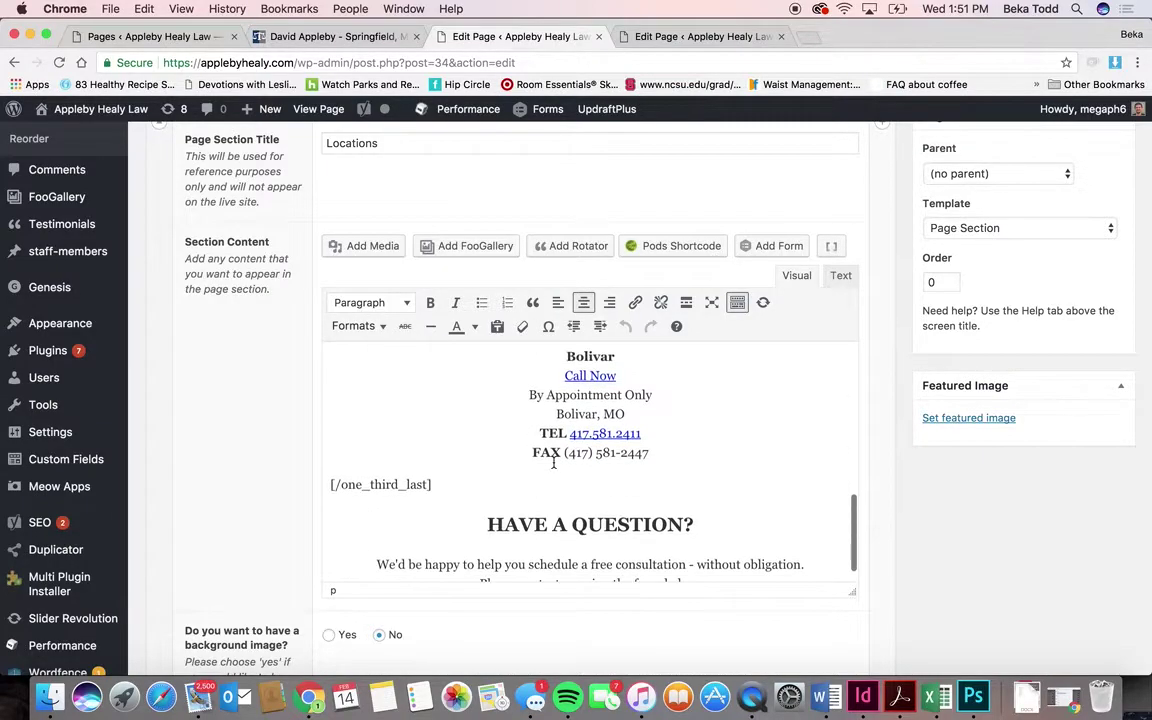
scroll(555, 465, up, 10)
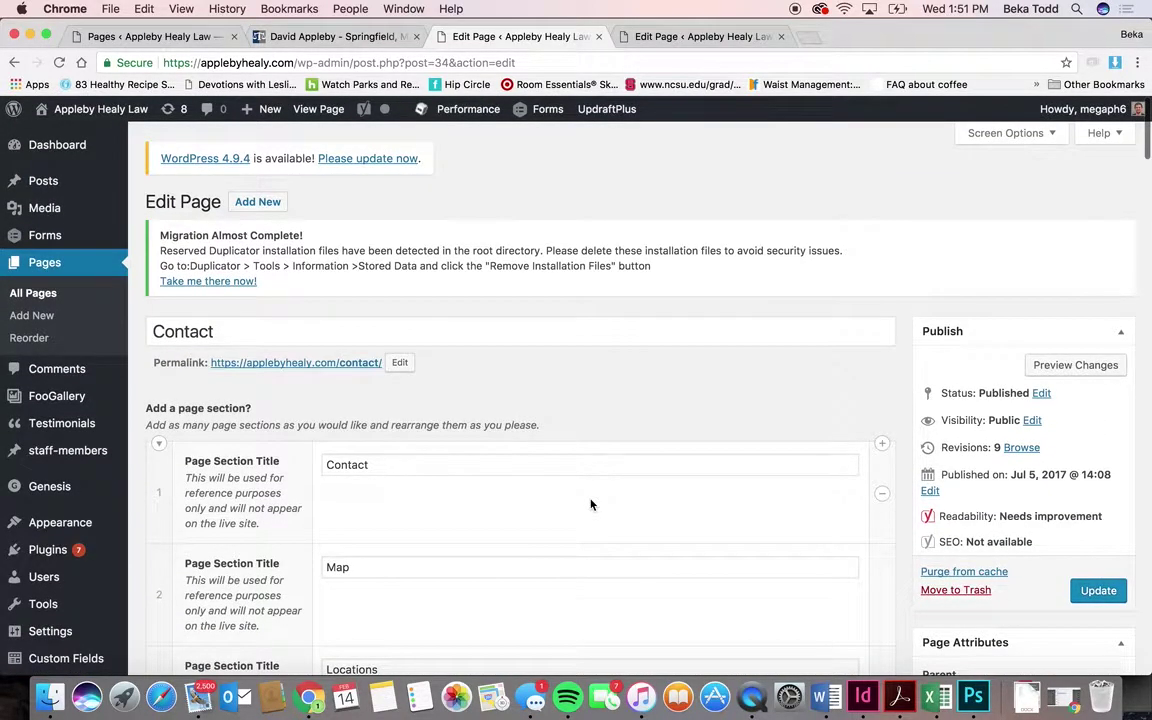
- Go from the attorney's live profile page to the live site's "Lawyers in Springfield, MO" page
click(165, 36)
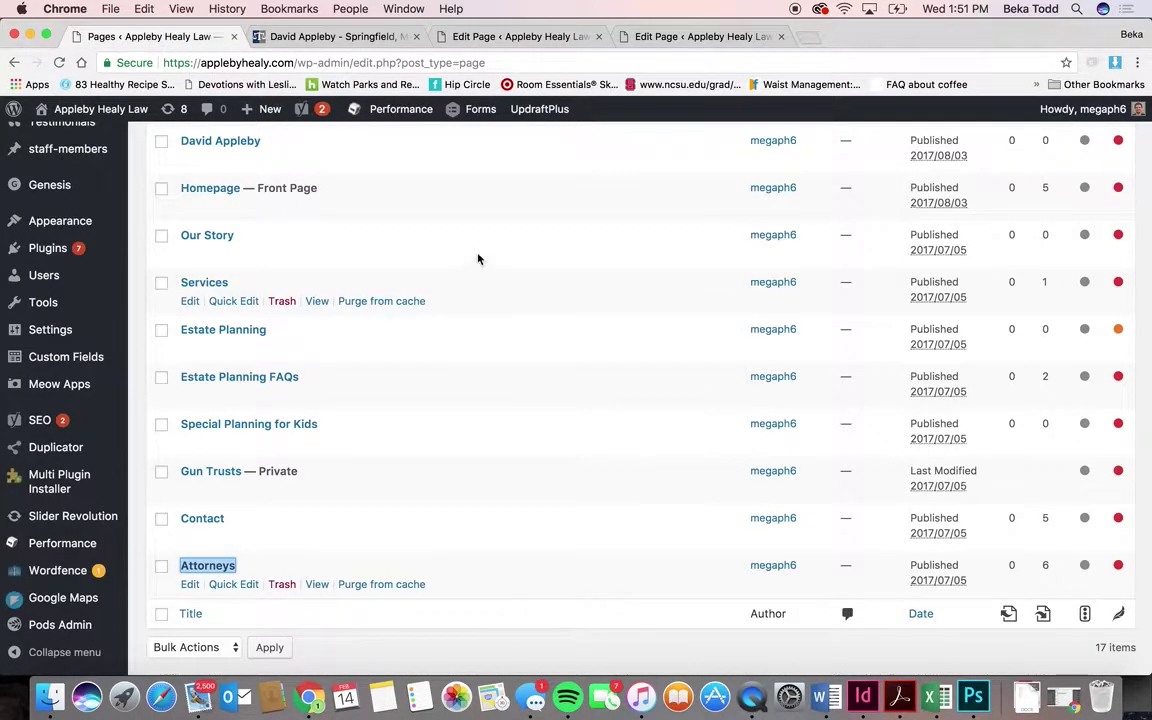
click(378, 37)
scroll(383, 258, up, 10)
click(411, 196)
- Return to the WordPress pages list and open the Comments screen
click(165, 36)
scroll(116, 240, up, 5)
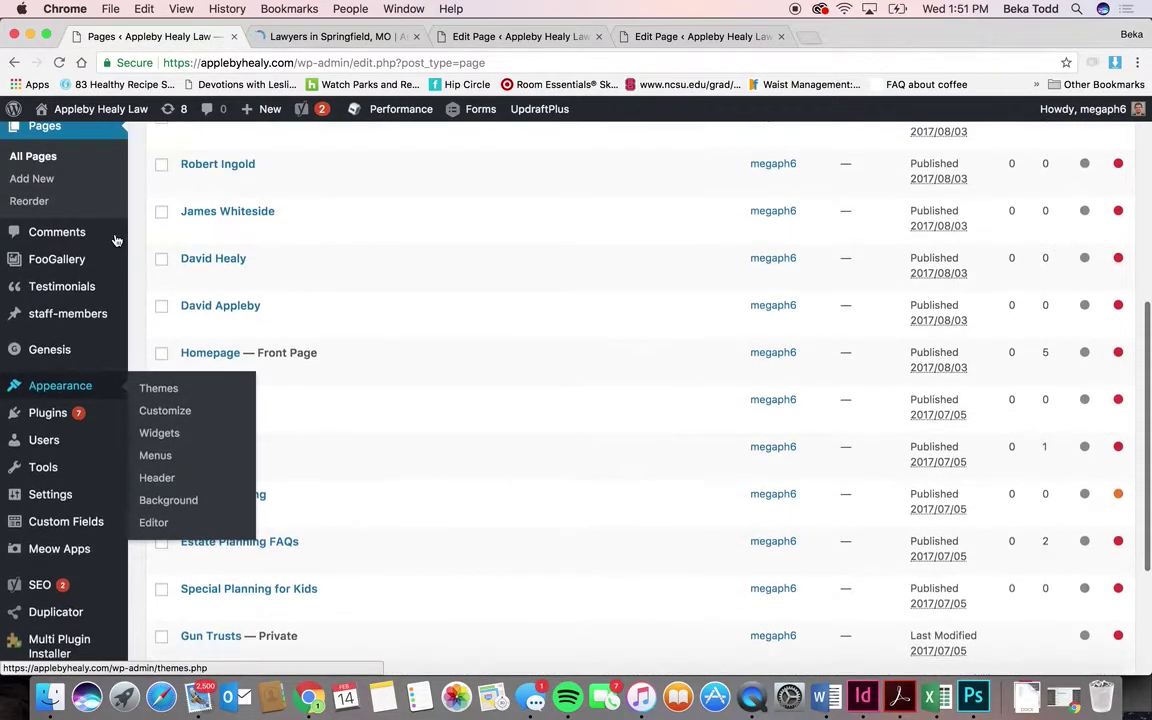
click(72, 291)
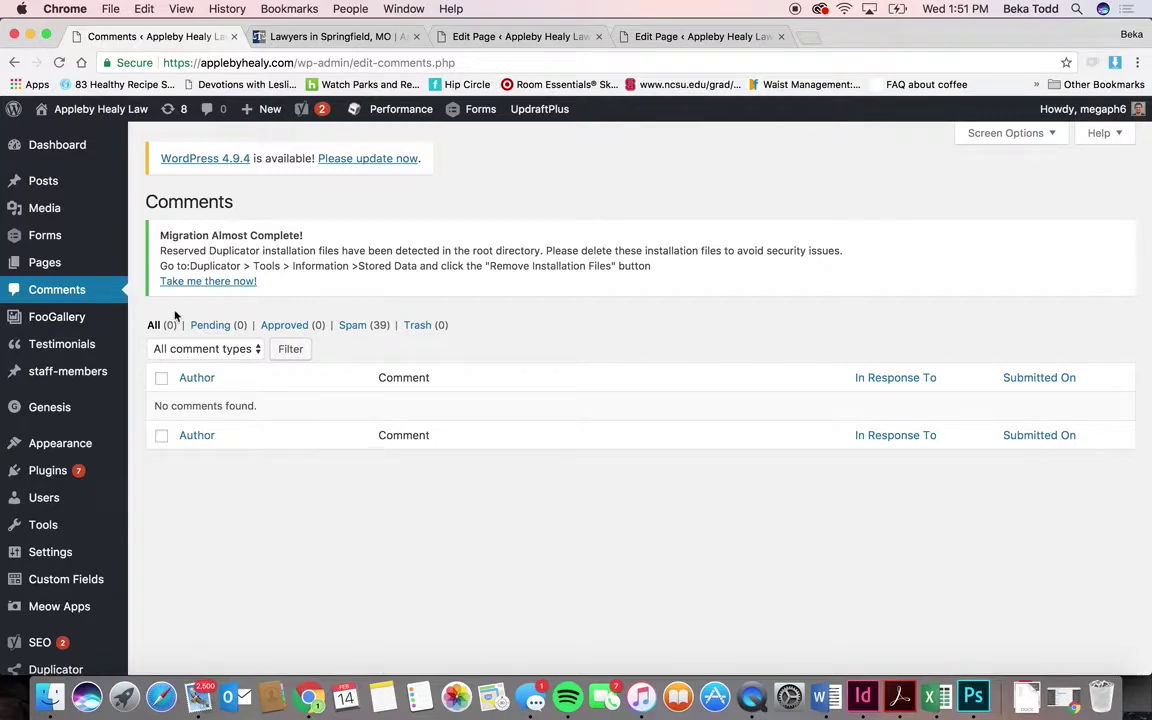
- Open the Logos gallery in FooGallery, view the media library offered for adding items, and close it without adding any
click(77, 326)
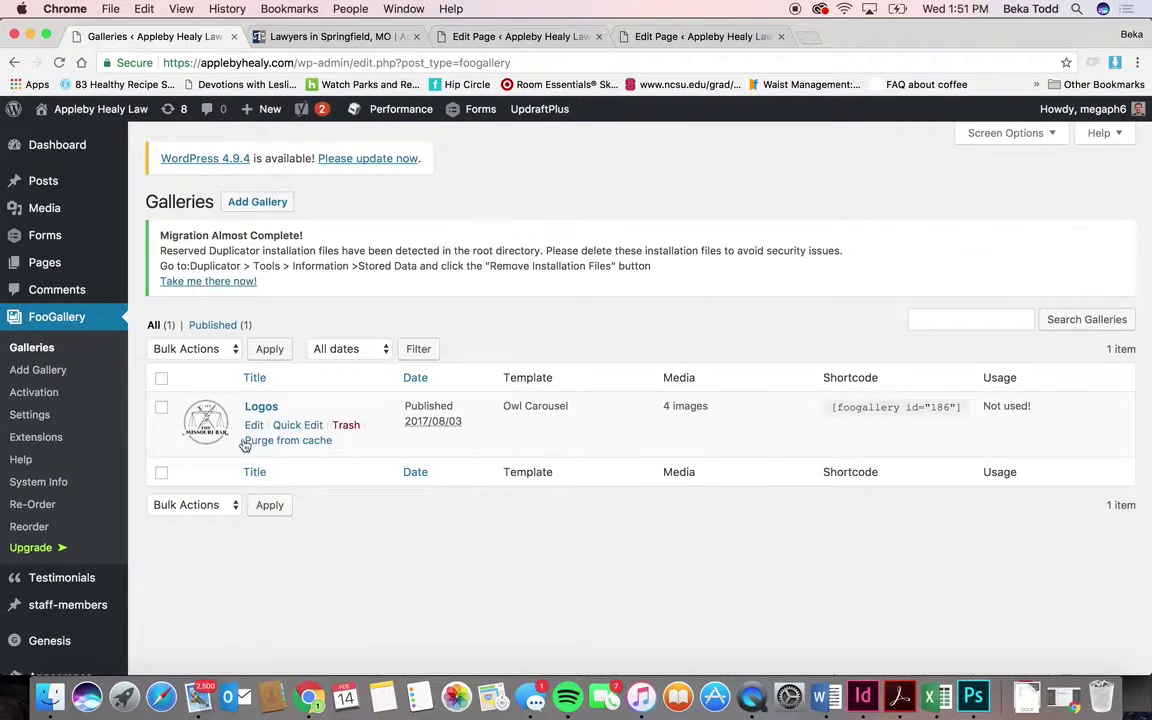
click(260, 409)
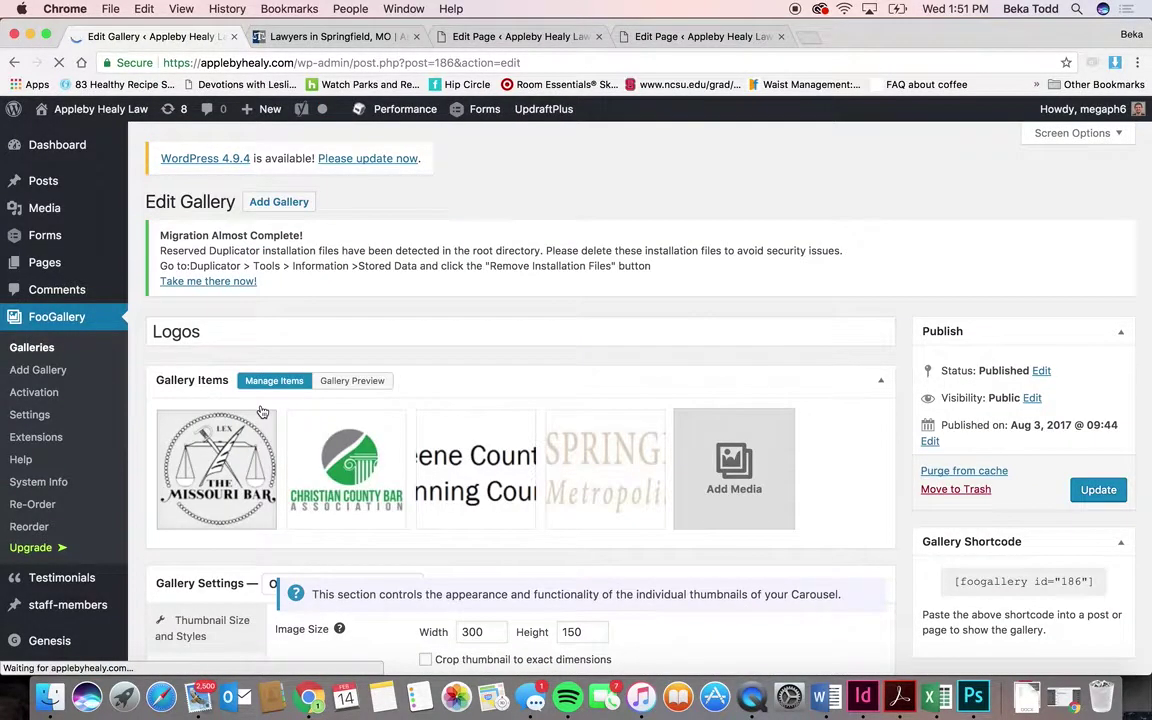
click(716, 459)
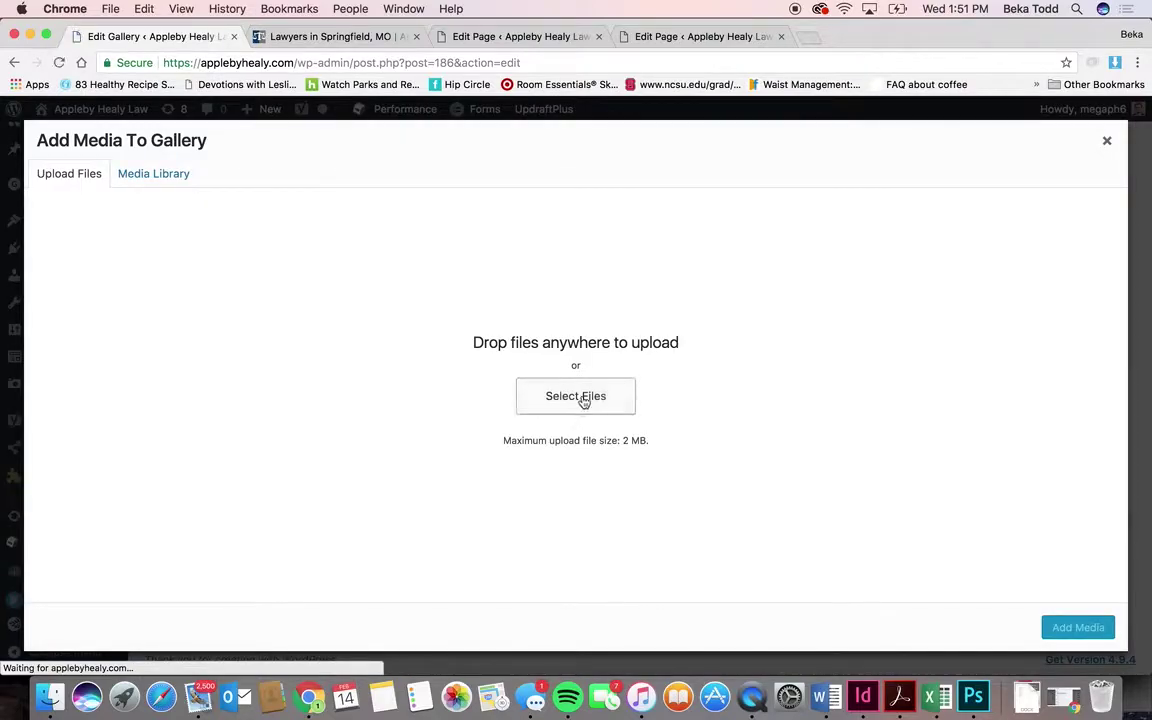
click(155, 175)
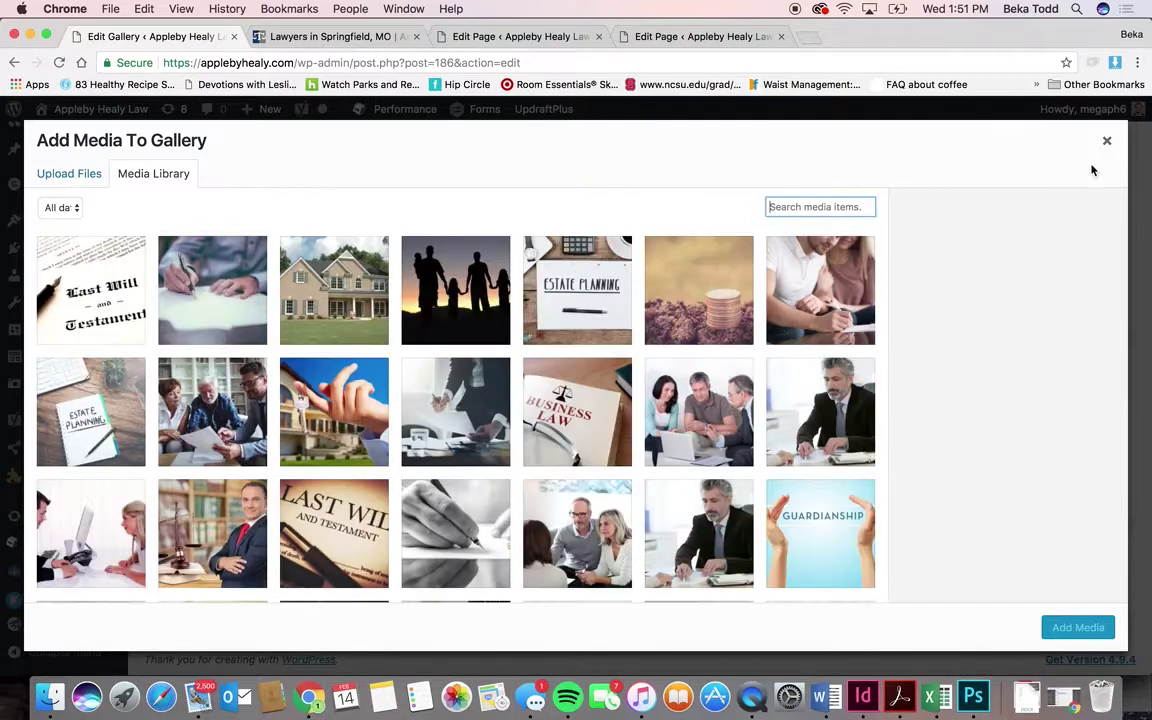
click(1107, 140)
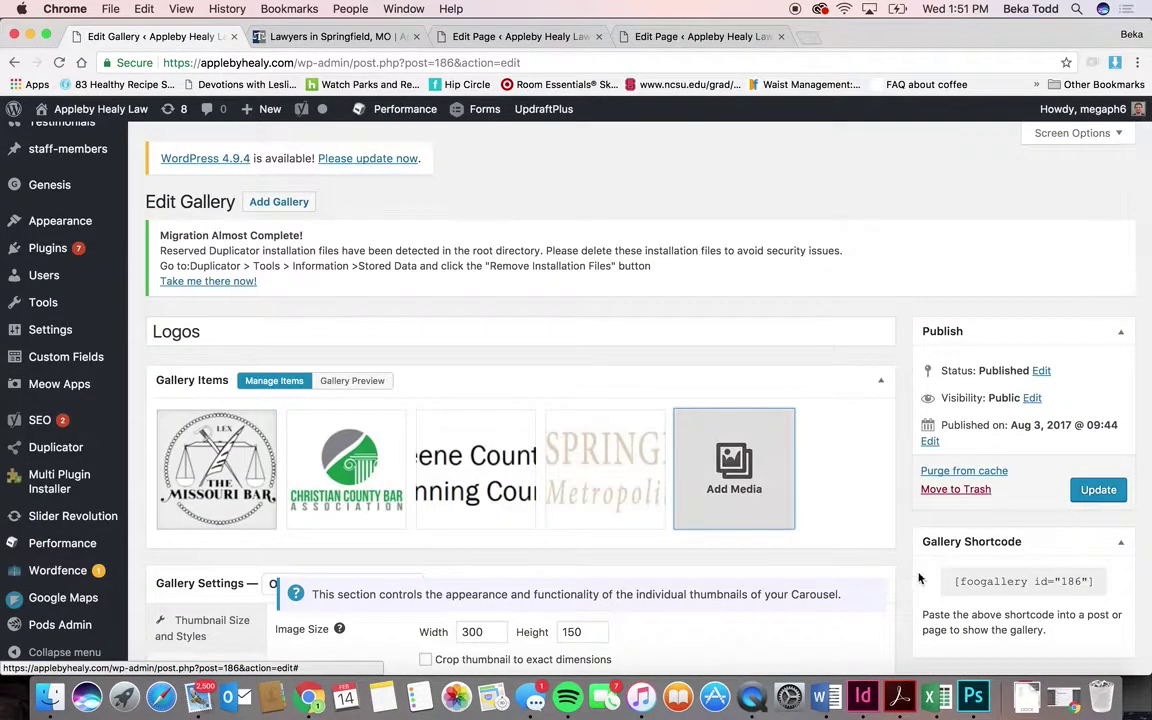
- Copy the Logos gallery's shortcode and review the gallery's thumbnail size and style settings
drag(1106, 586, 1037, 590)
click(1045, 592)
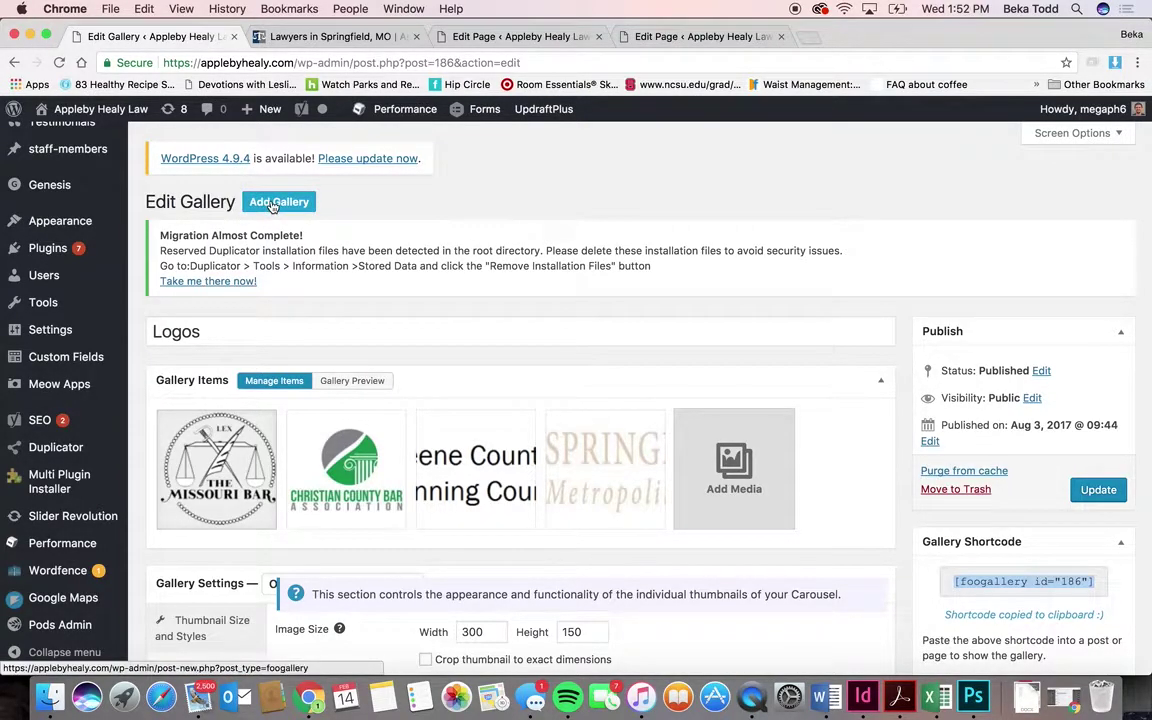
scroll(290, 450, down, 5)
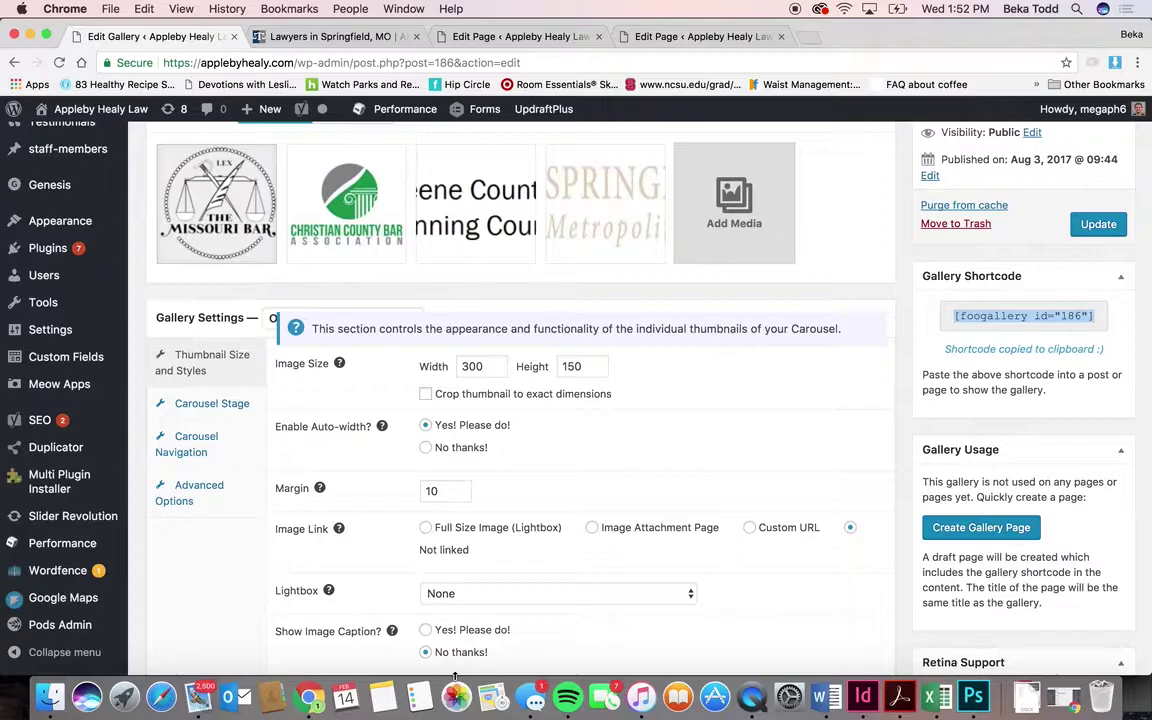
scroll(470, 648, down, 4)
scroll(470, 648, up, 9)
scroll(468, 648, down, 6)
scroll(468, 648, down, 4)
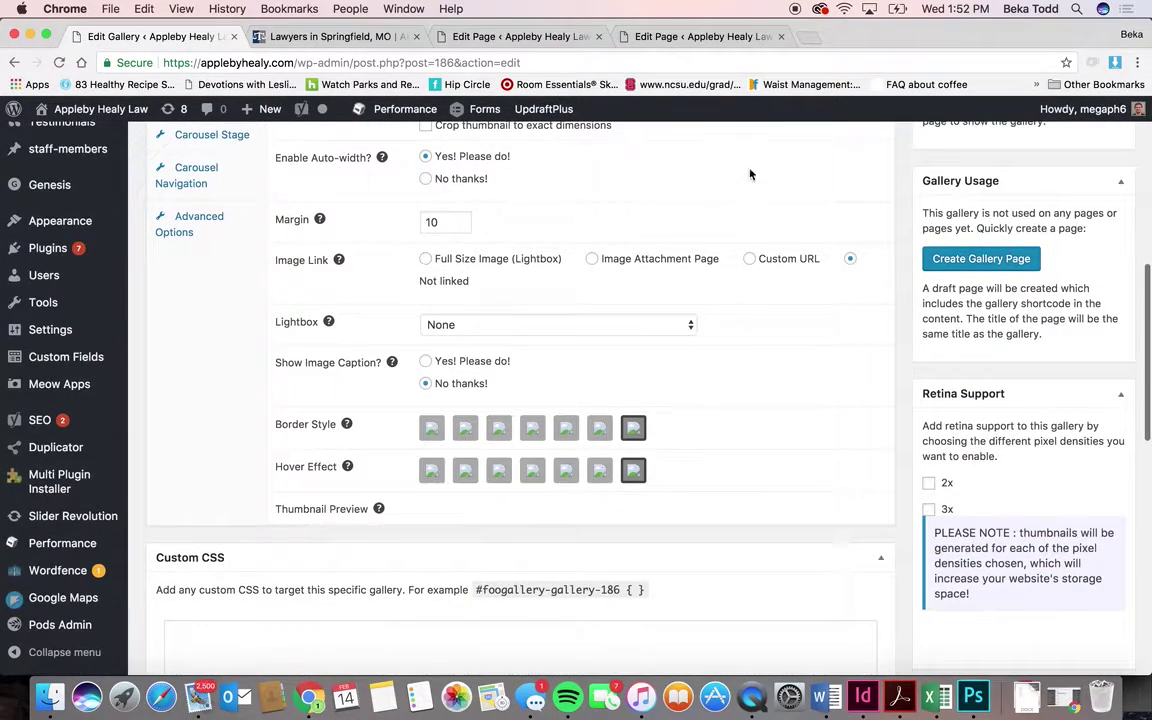
scroll(443, 415, up, 10)
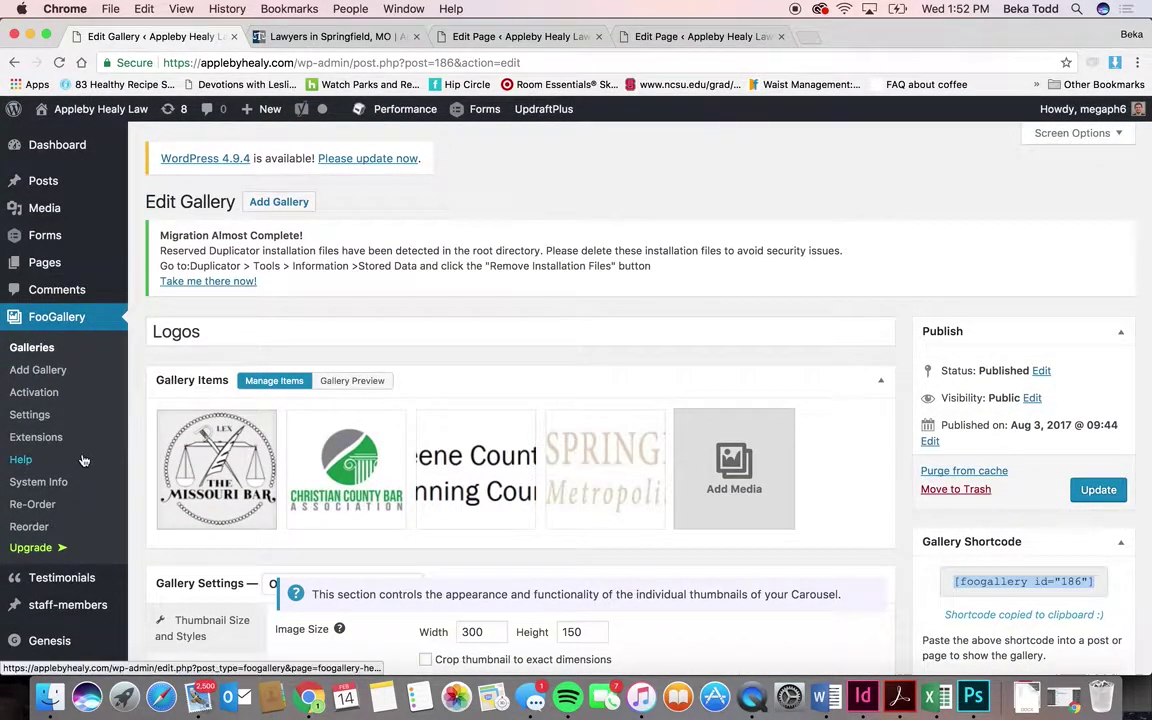
- Open the Testimonials list and compare it with the quote section on the live home page
scroll(56, 565, down, 4)
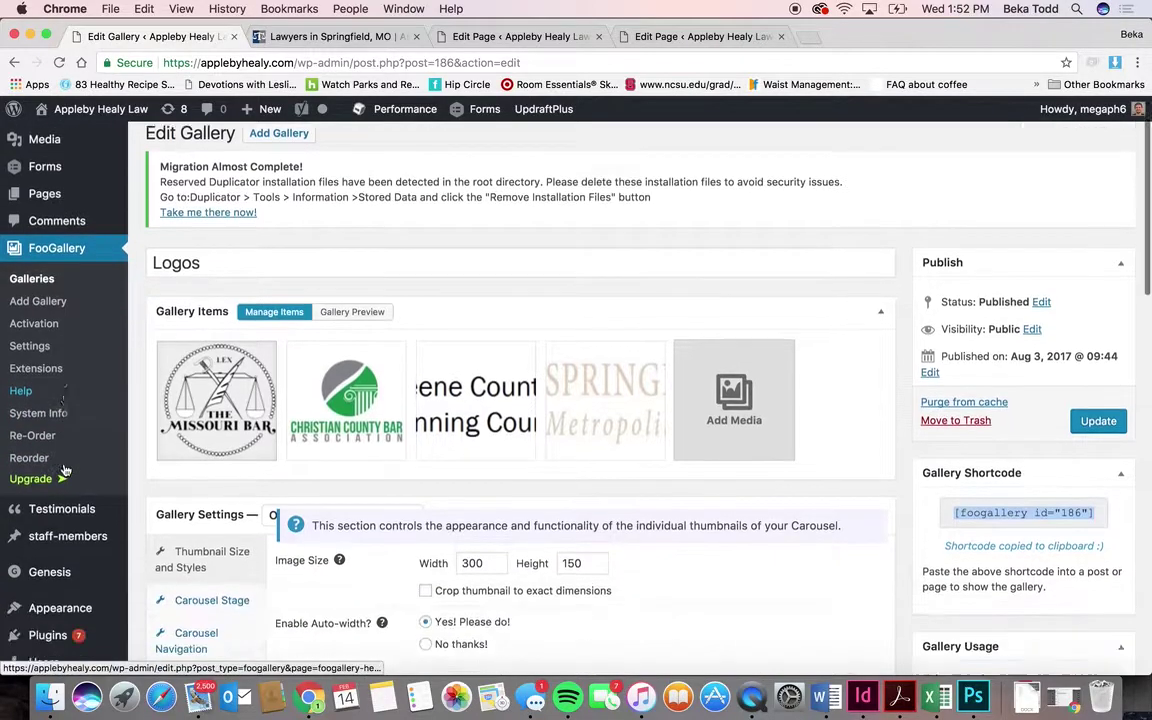
mouse_move(64, 468)
scroll(64, 468, down, 5)
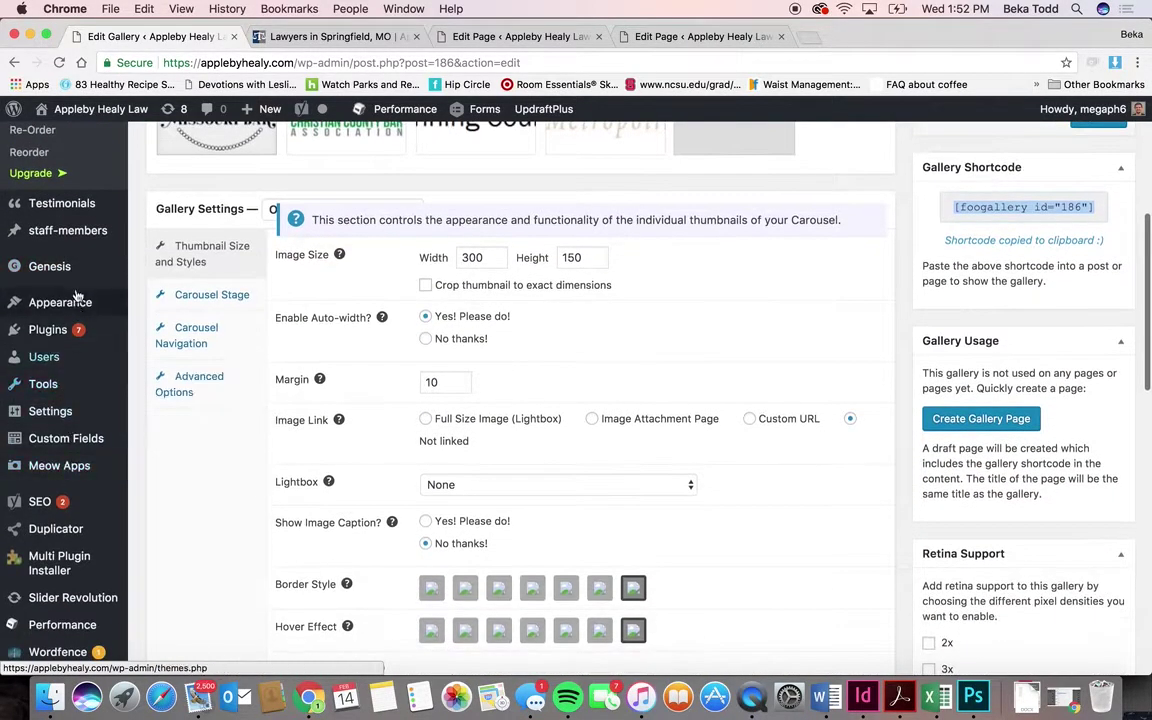
mouse_move(75, 211)
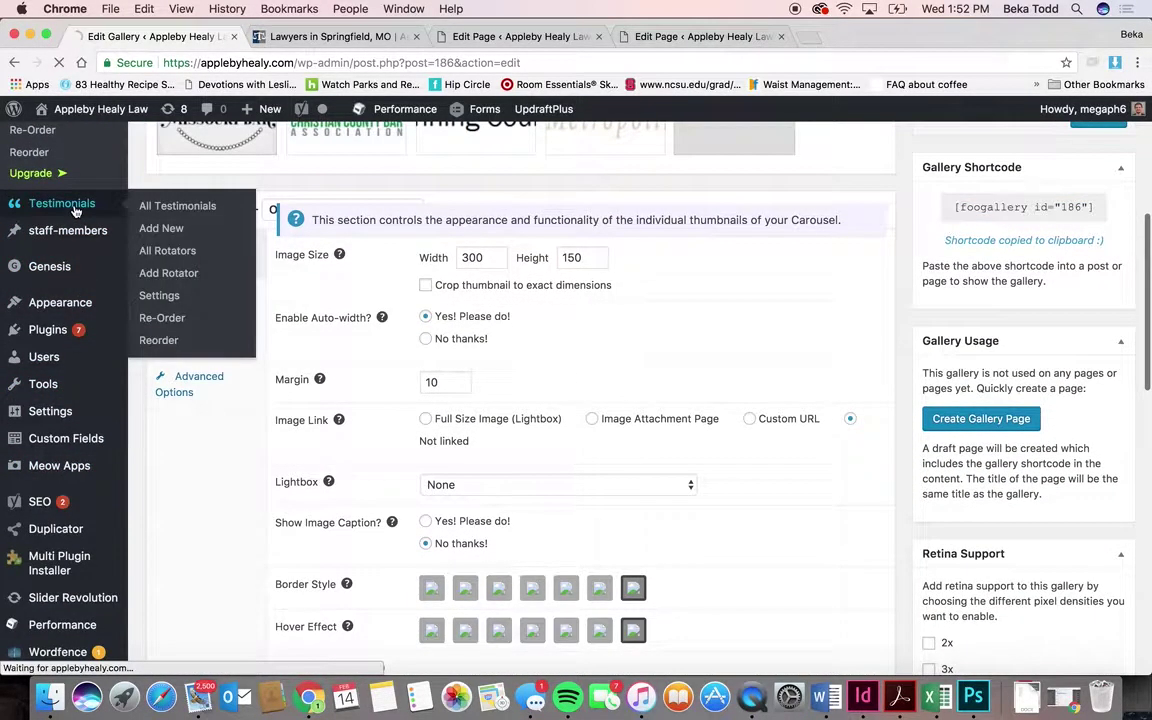
click(300, 36)
scroll(476, 426, down, 10)
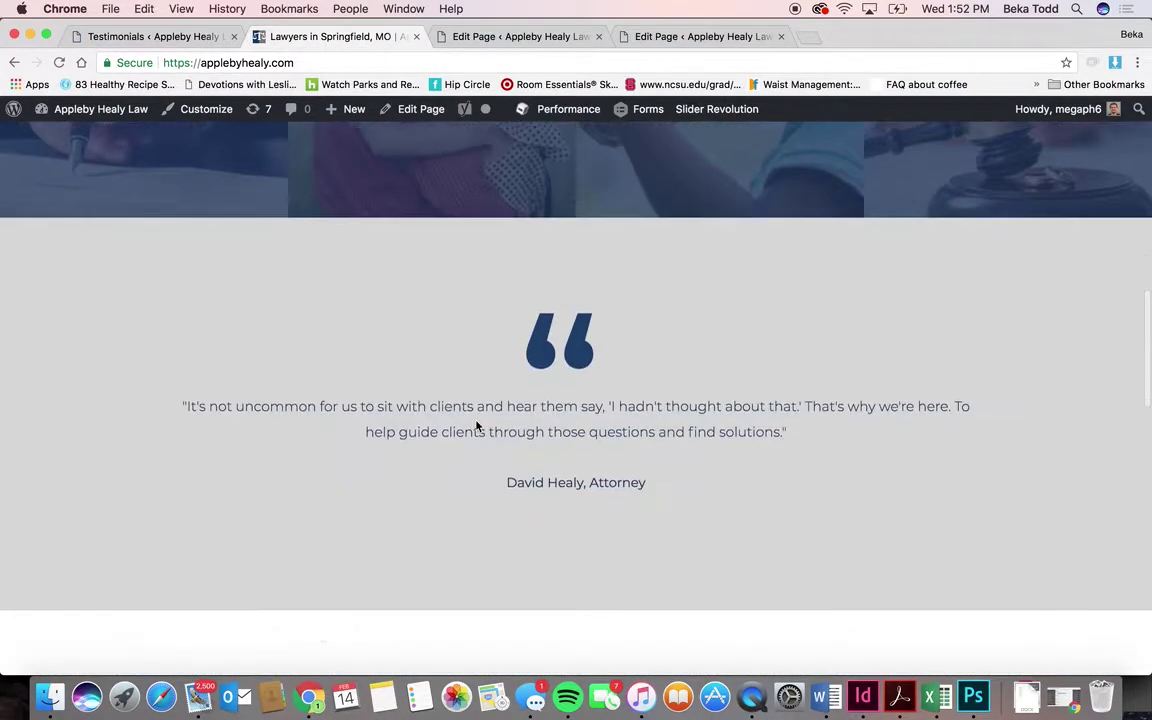
click(148, 38)
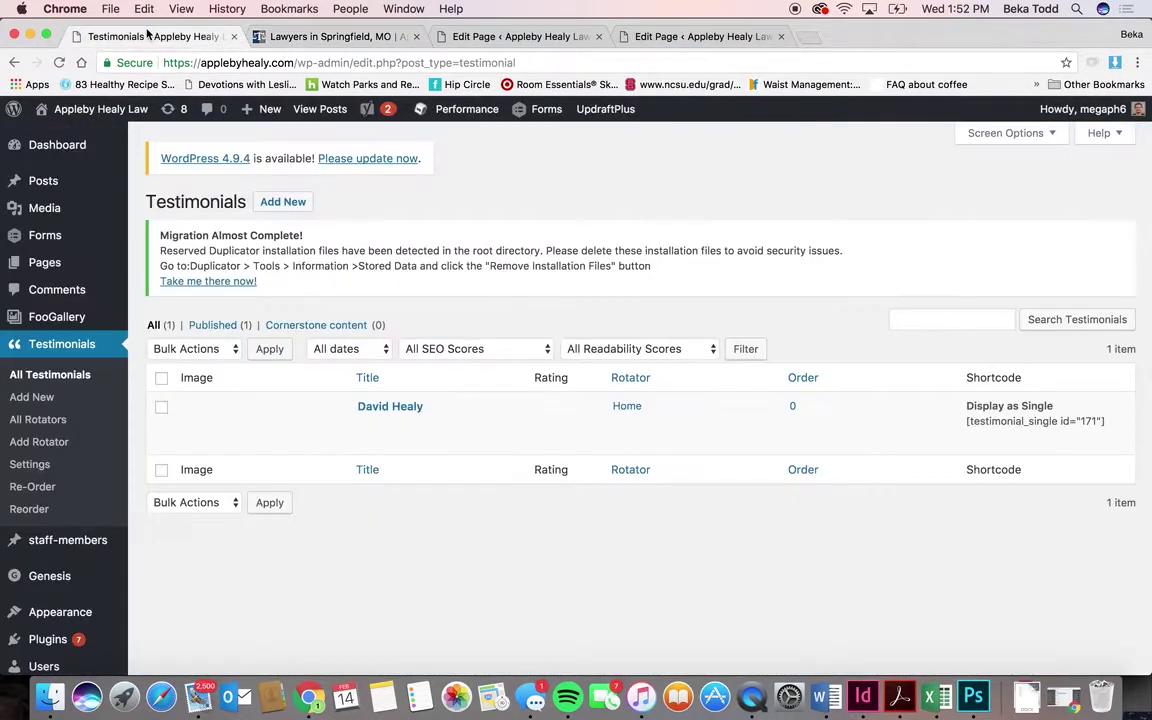
- Open the attorney's testimonial for editing and review its quote text, rotator attachment, star rating and author information
click(393, 410)
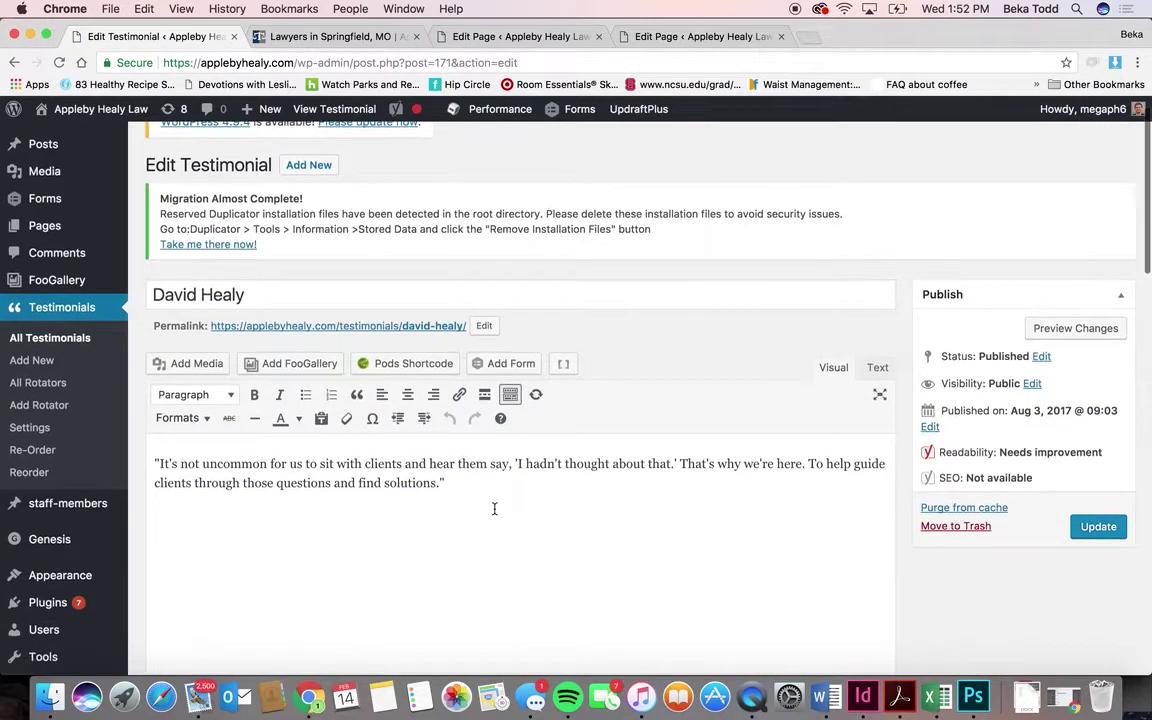
scroll(365, 495, down, 15)
scroll(366, 501, down, 10)
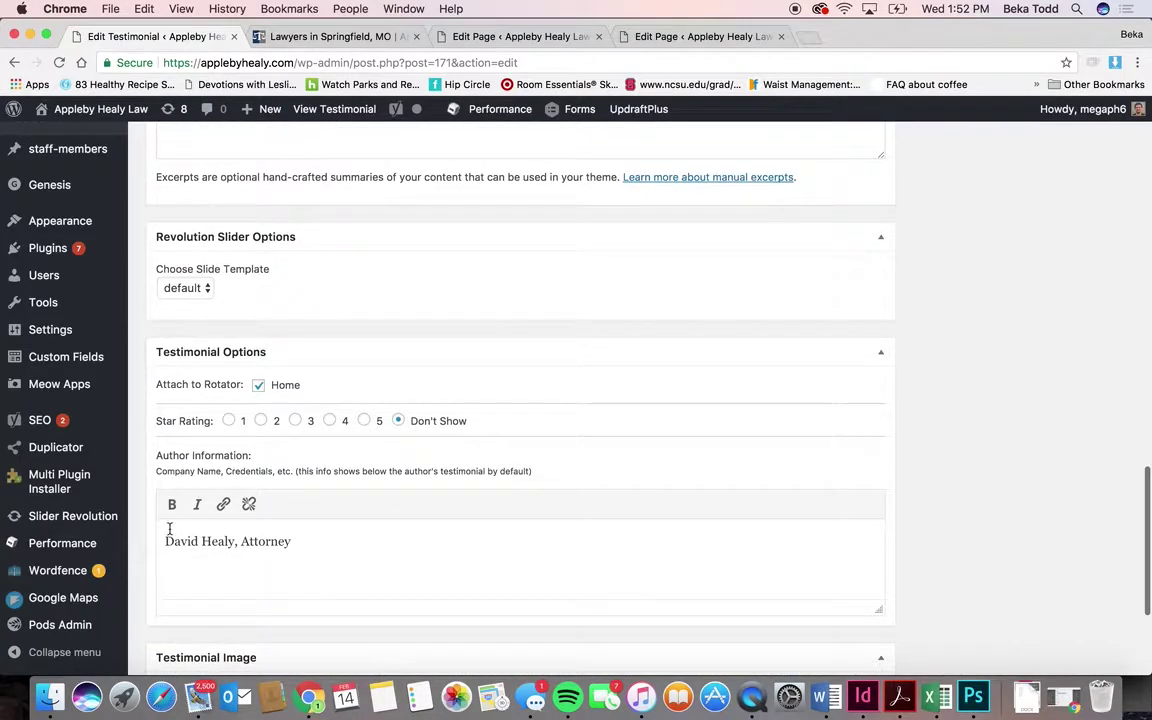
scroll(356, 377, up, 20)
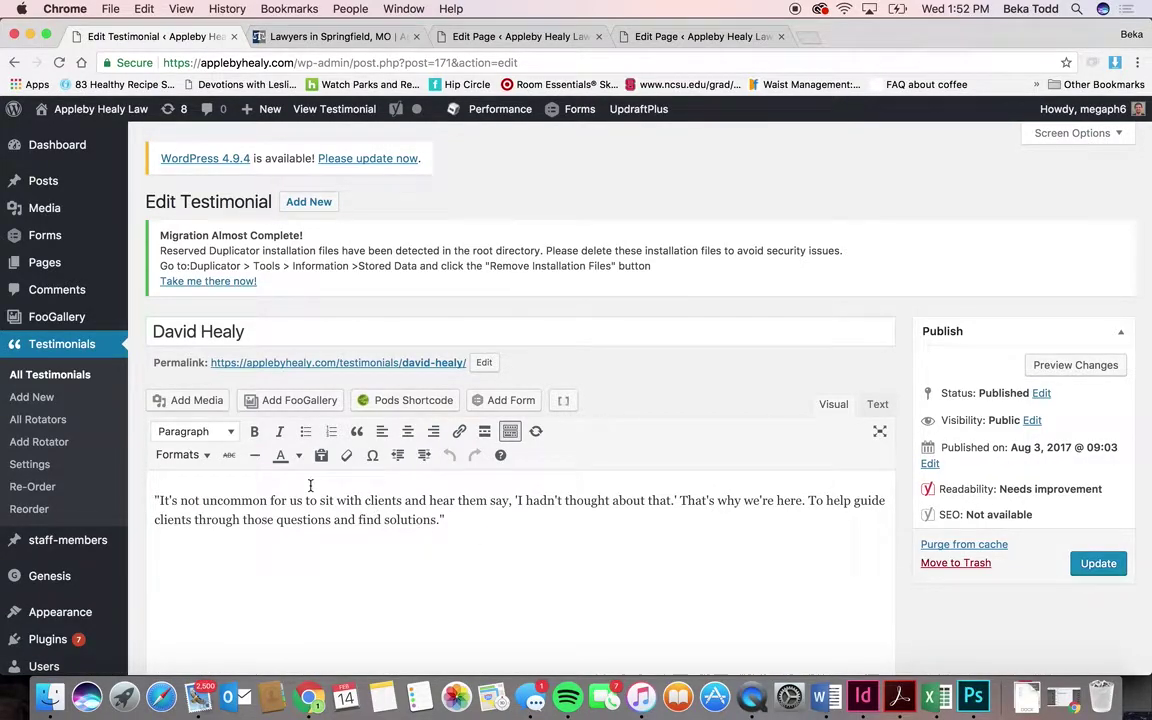
scroll(386, 589, down, 10)
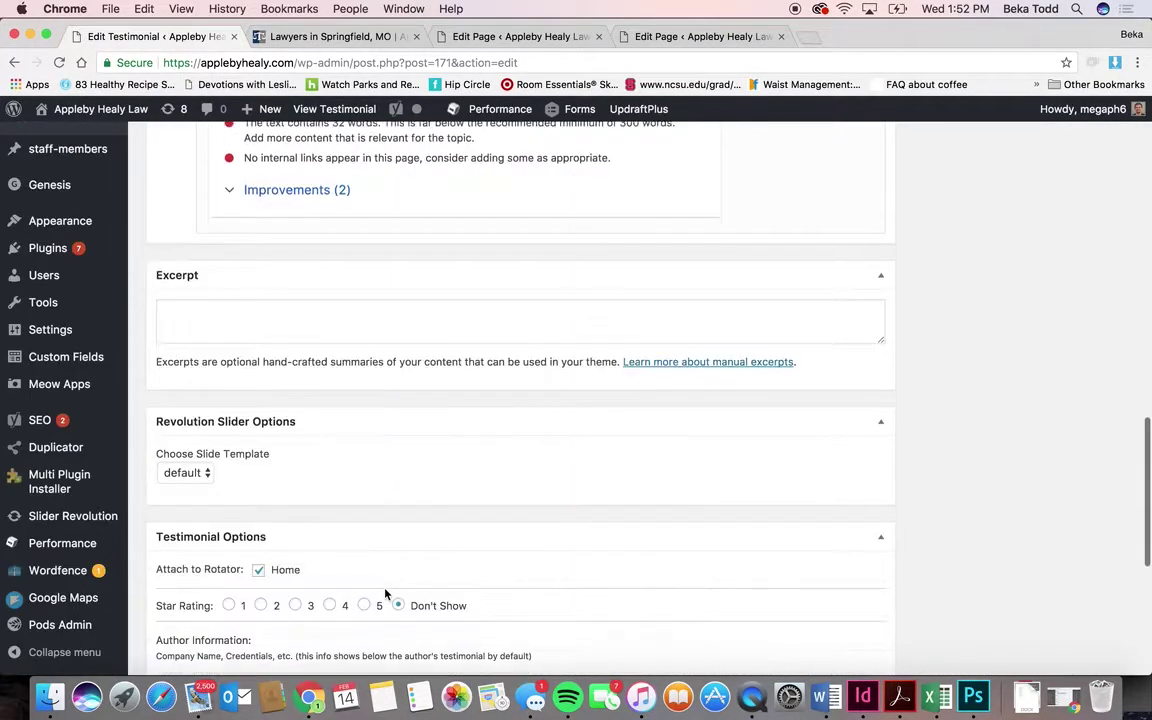
scroll(386, 593, down, 1)
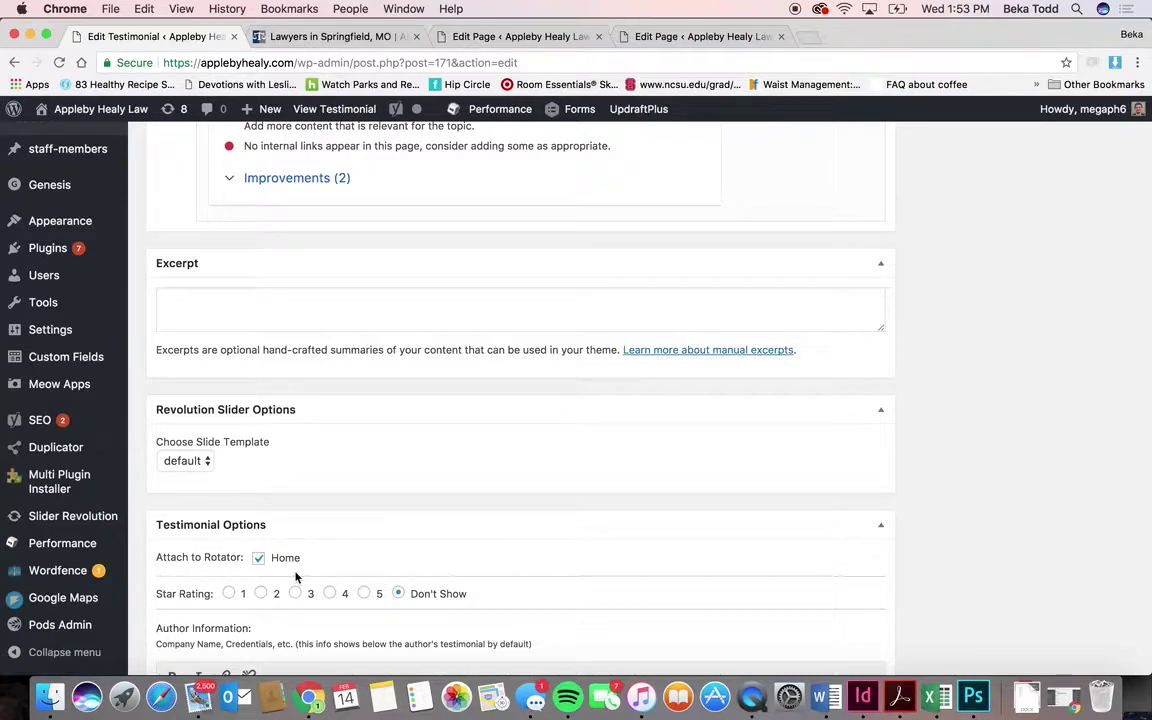
scroll(296, 577, up, 15)
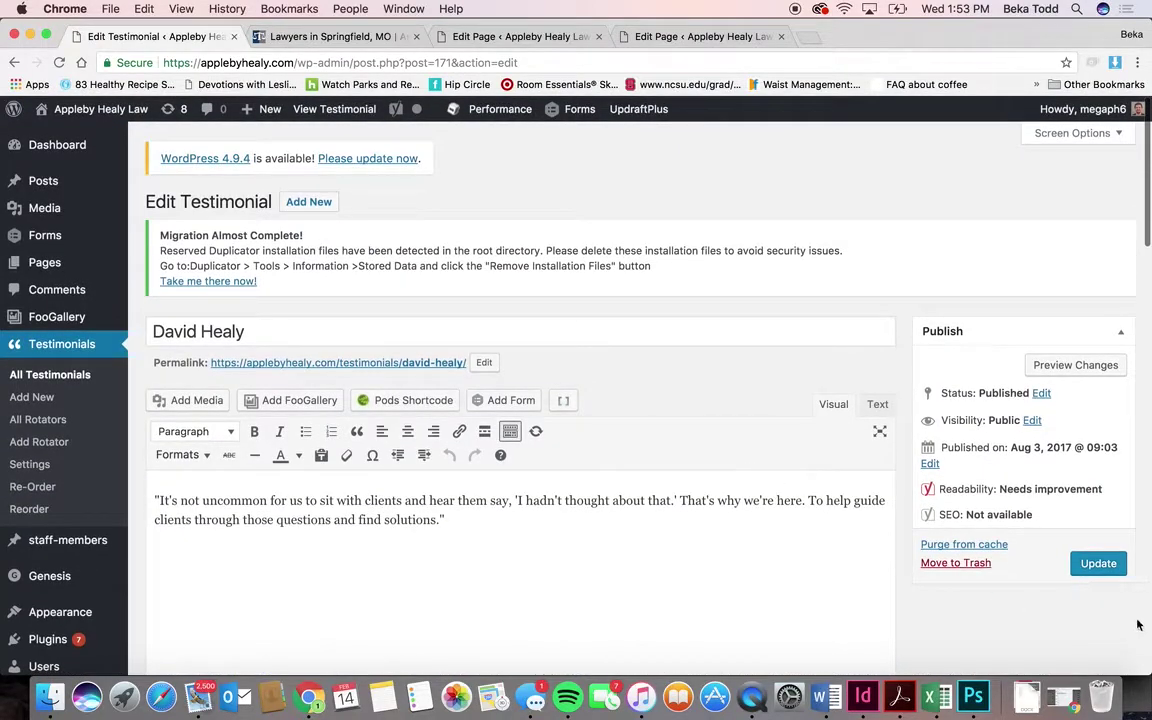
- View the shortcodes in the Testimonial Rotators list, and open the staff-members list
click(43, 429)
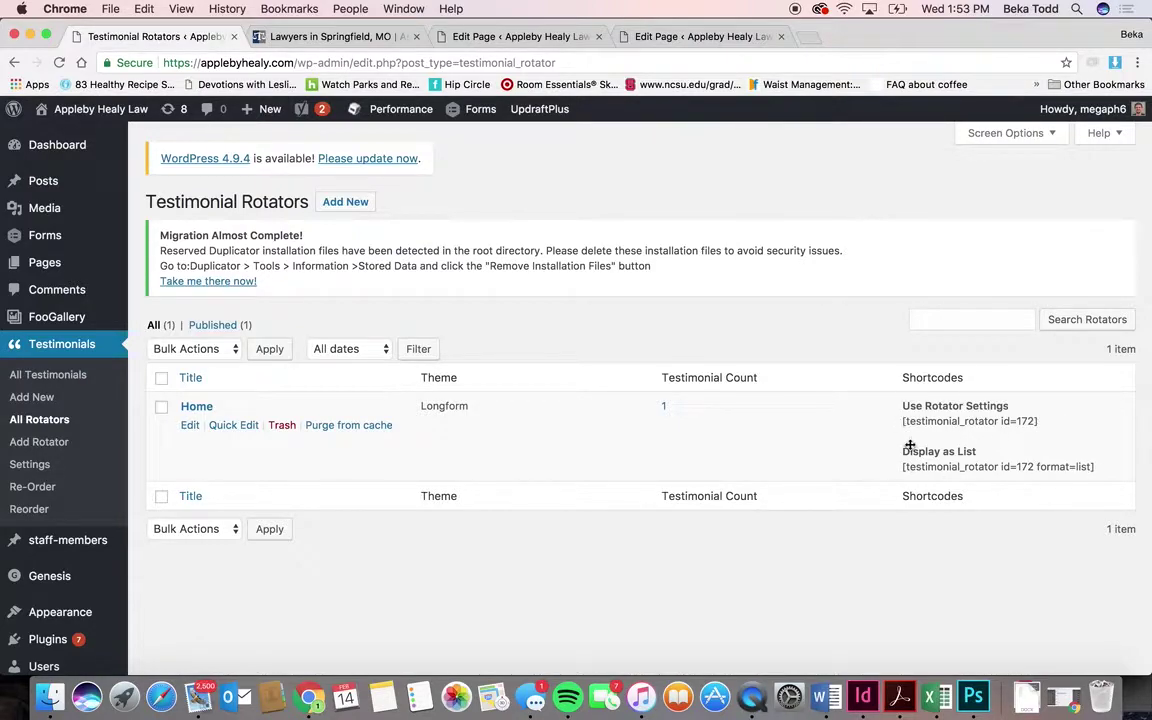
scroll(103, 445, down, 3)
mouse_move(96, 452)
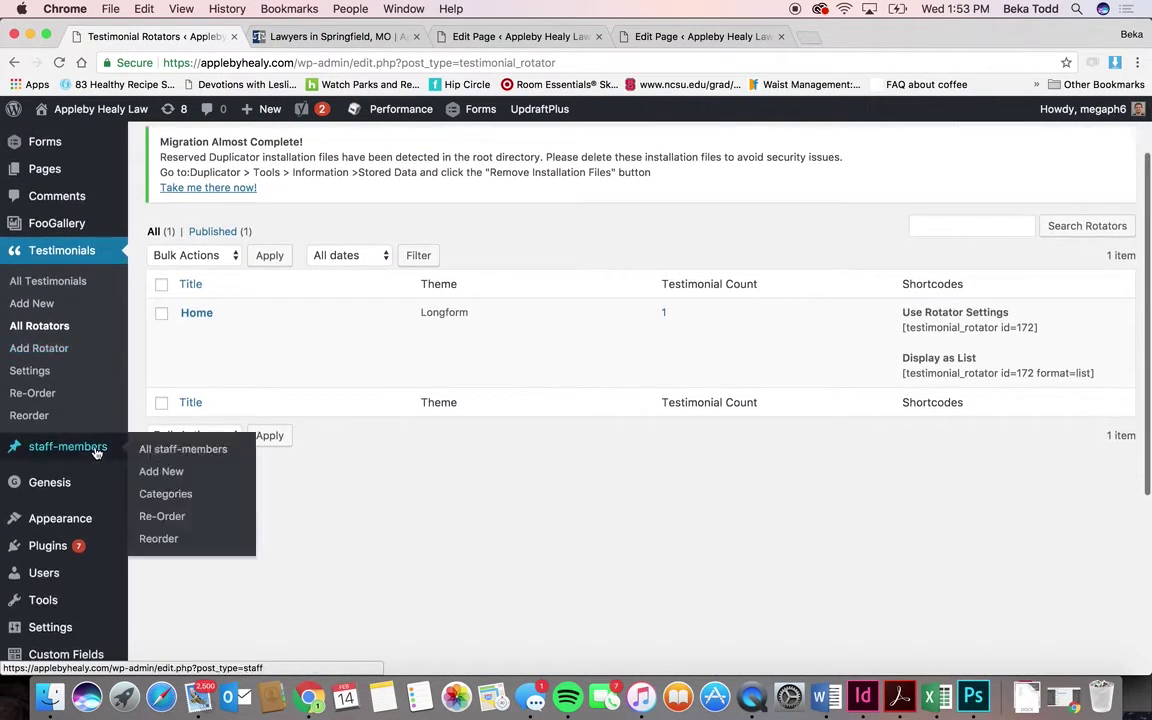
click(96, 452)
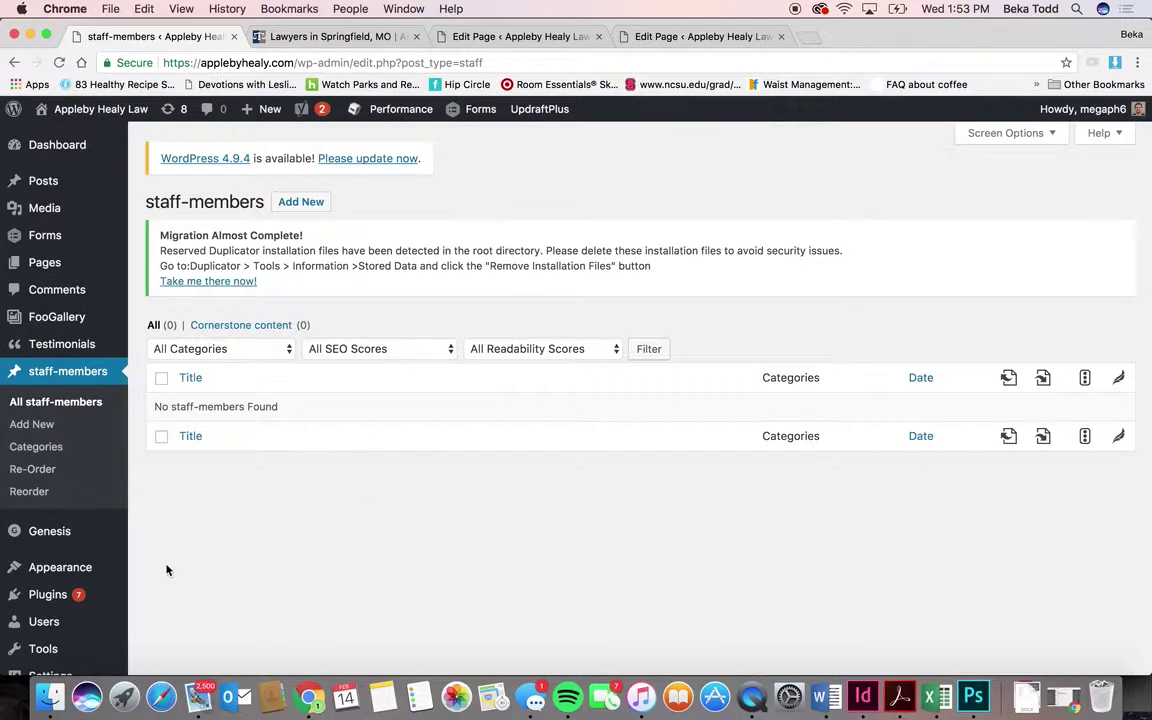
- Look over the Genesis and Appearance options and open the Widgets screen
scroll(95, 548, down, 3)
mouse_move(94, 551)
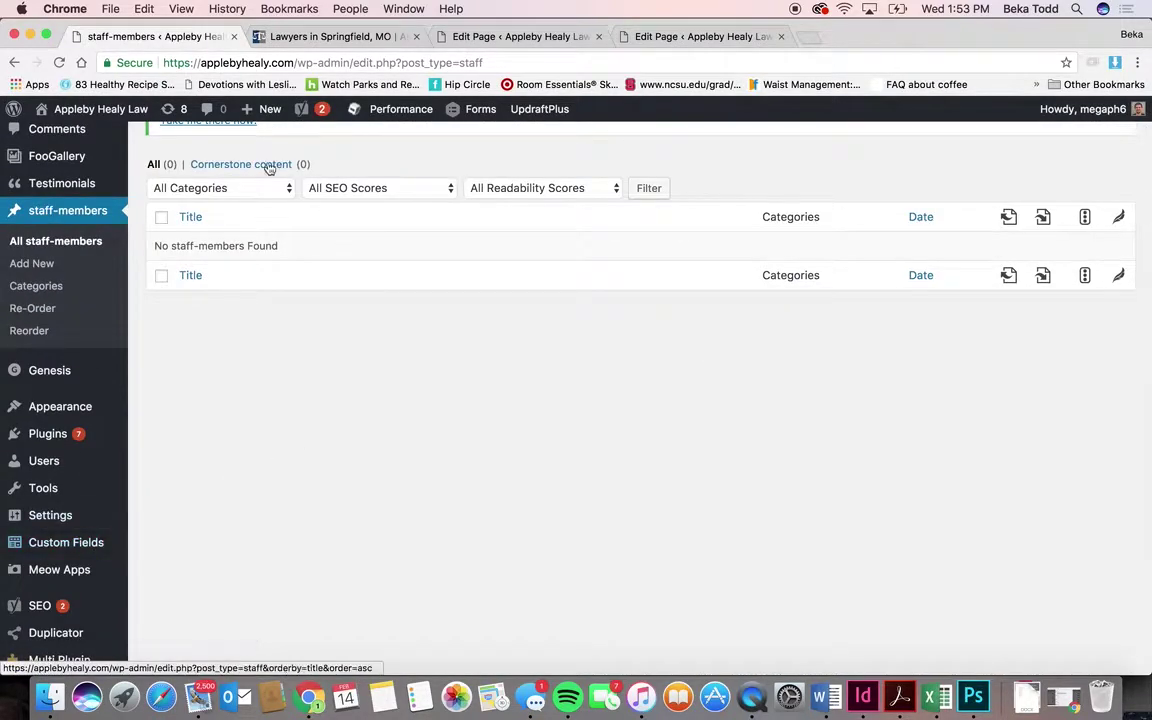
mouse_move(60, 376)
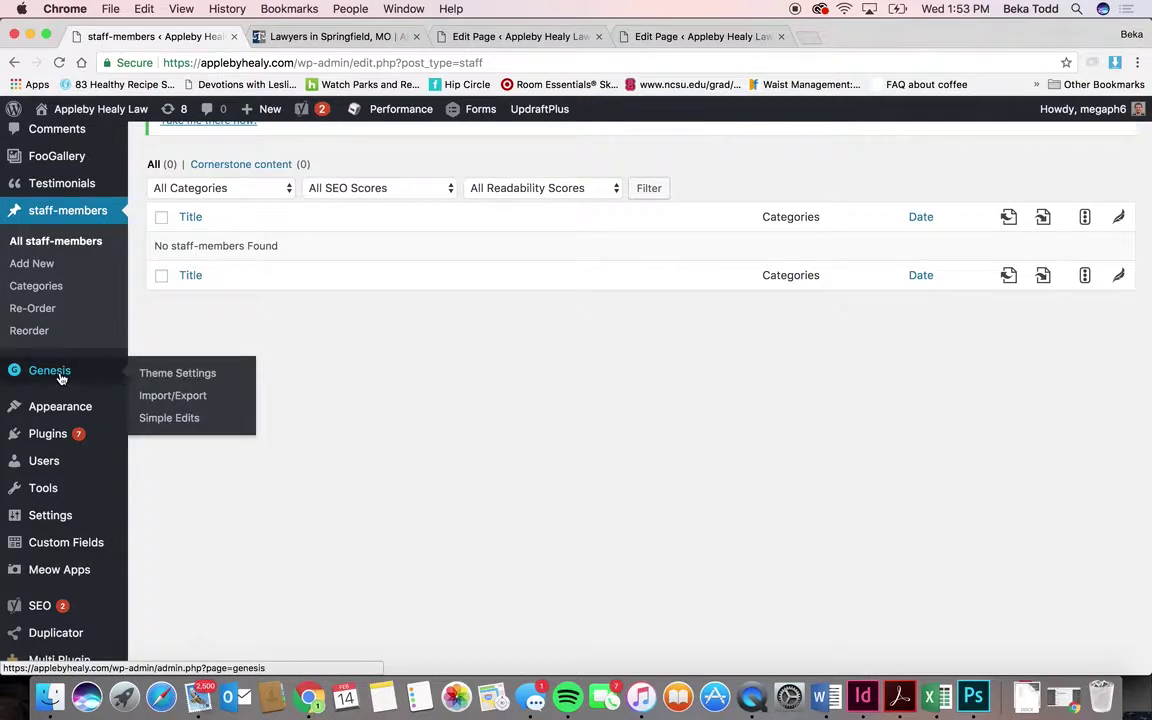
mouse_move(61, 413)
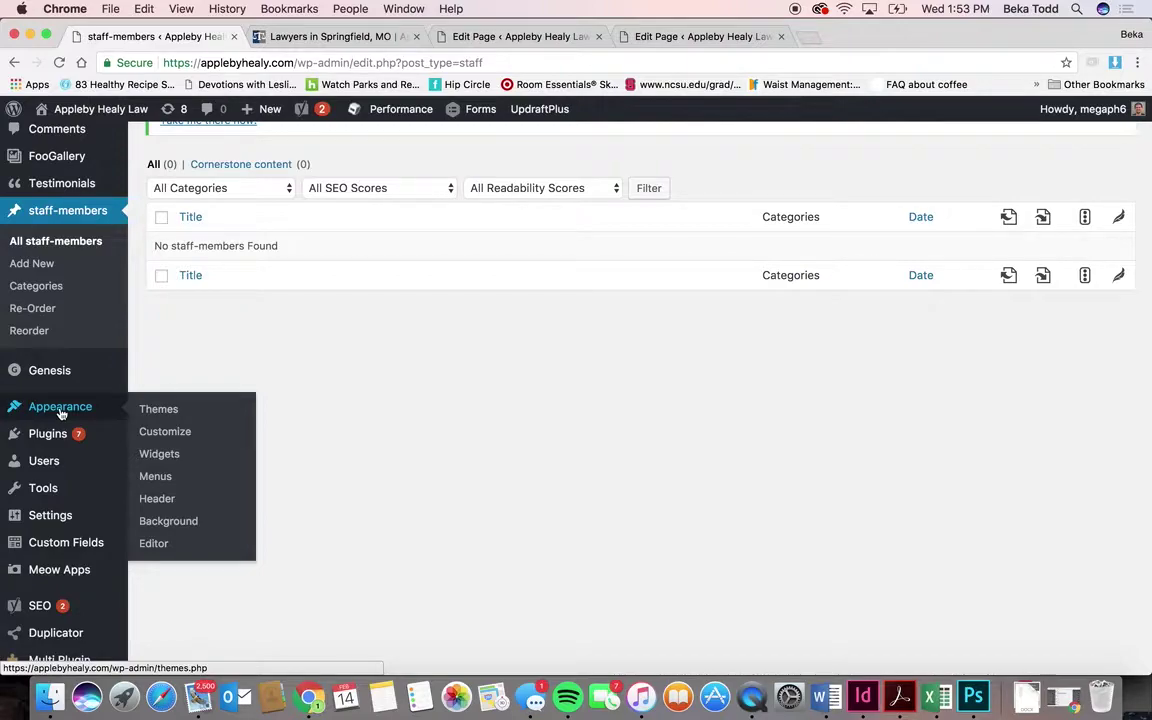
click(151, 456)
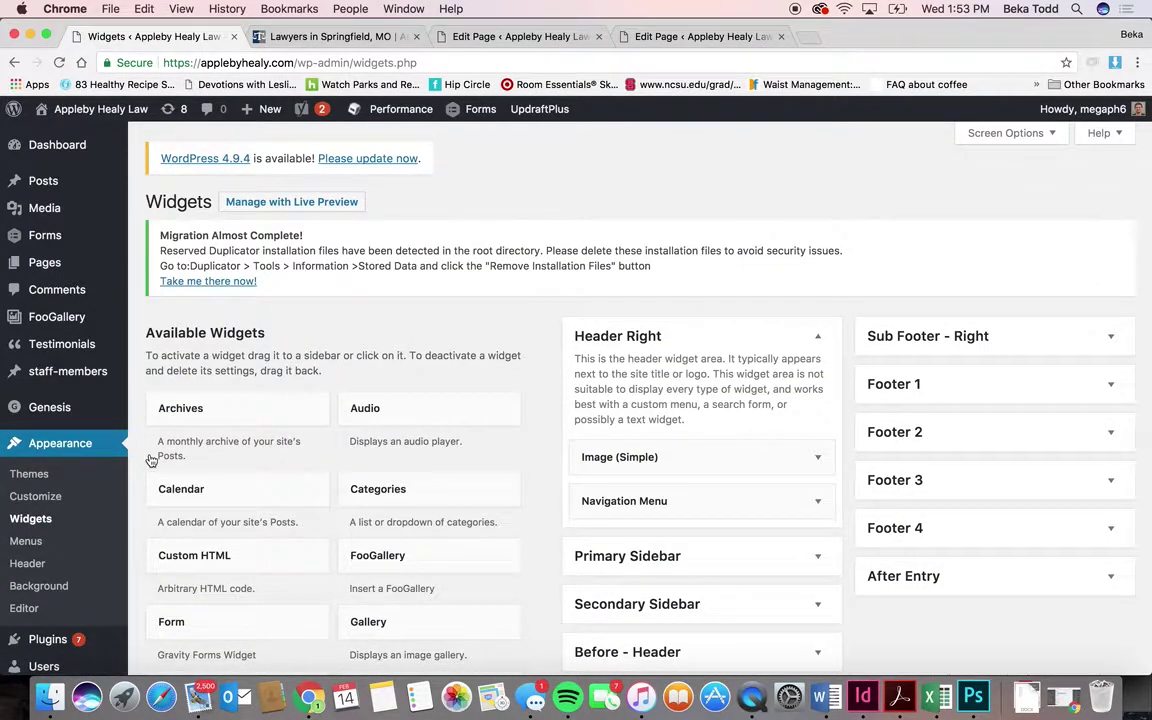
- Expand the Image (Simple) widget in Header Right, review its logo, size and link settings, and collapse it
click(820, 457)
scroll(745, 515, down, 3)
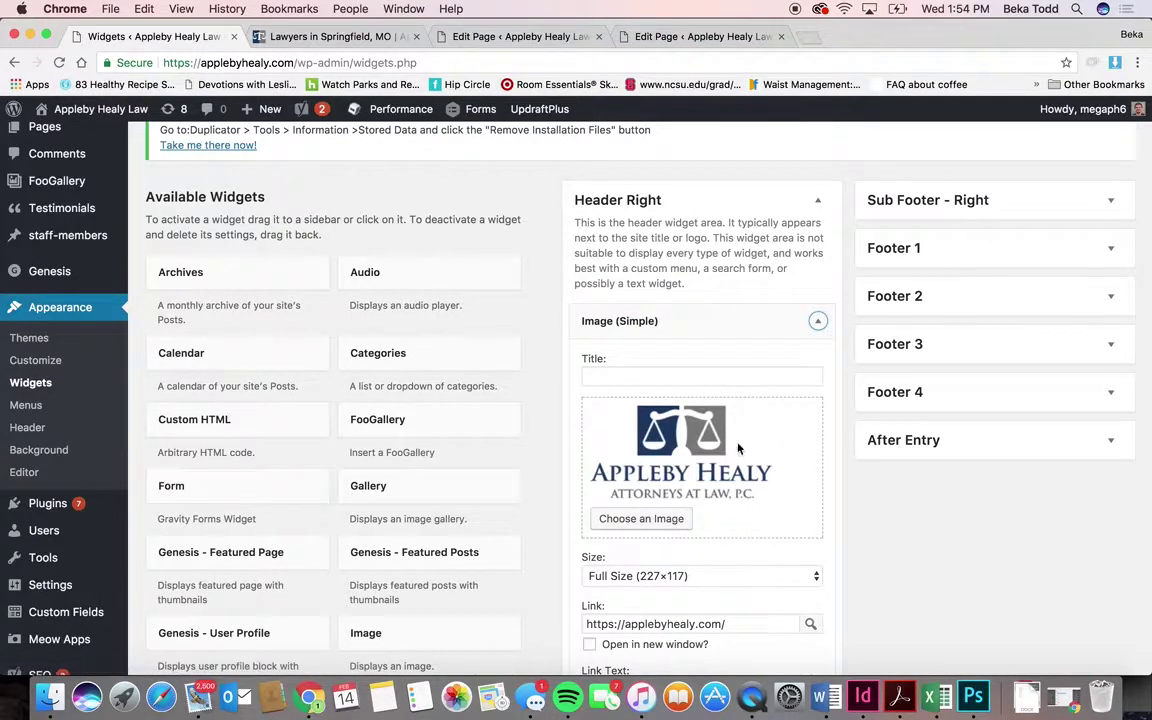
scroll(666, 405, down, 2)
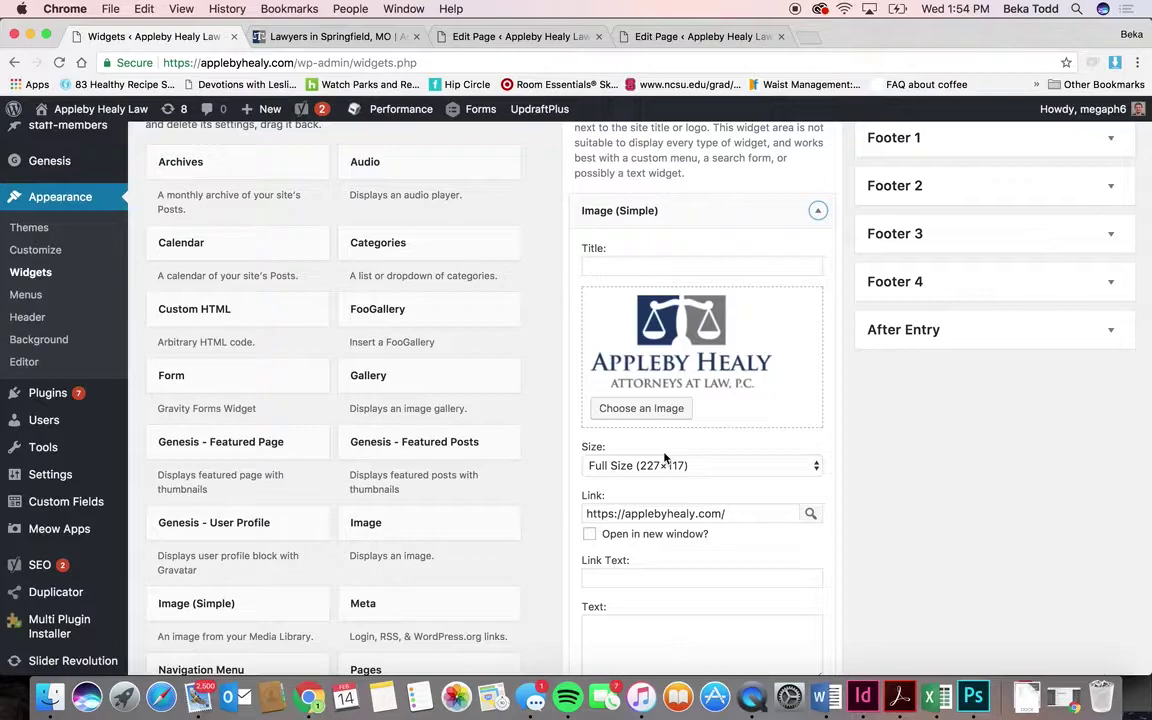
scroll(690, 570, down, 3)
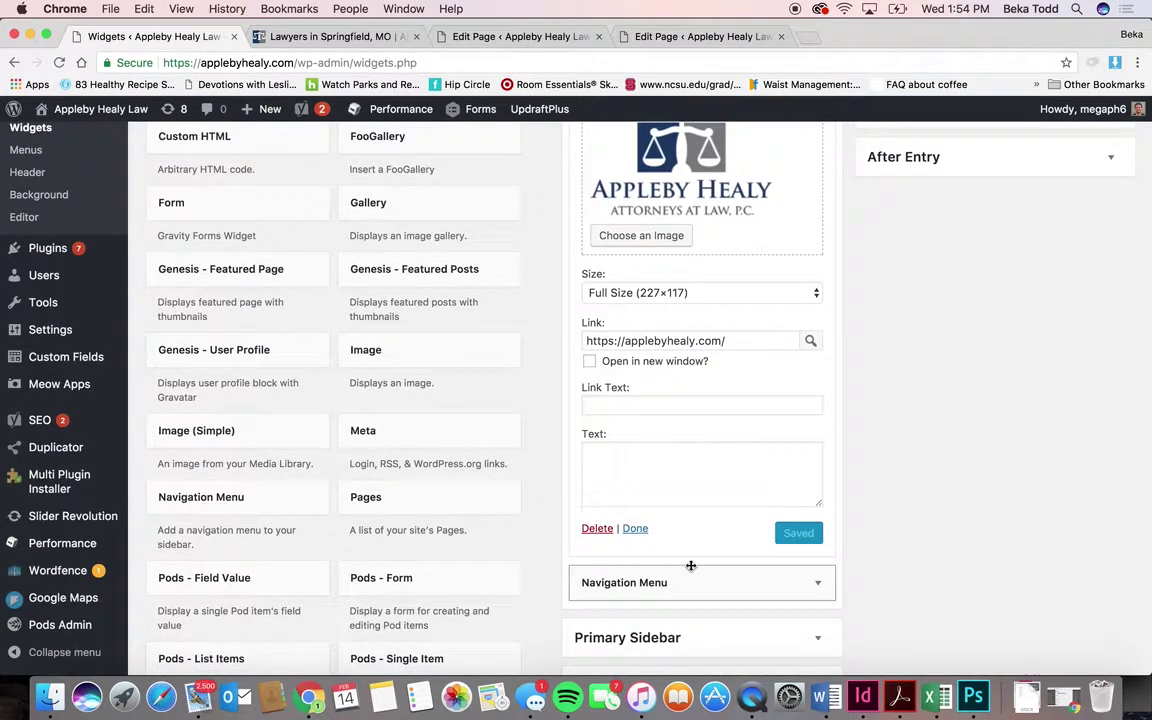
scroll(690, 566, up, 5)
scroll(689, 571, down, 4)
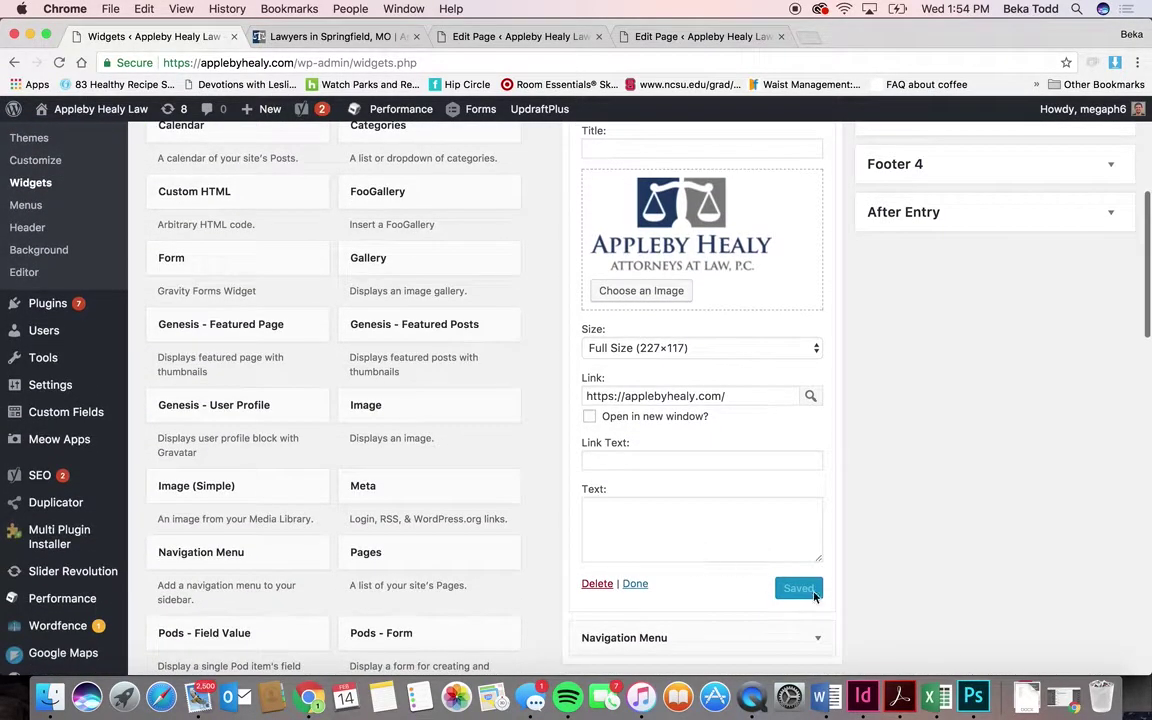
scroll(805, 420, up, 3)
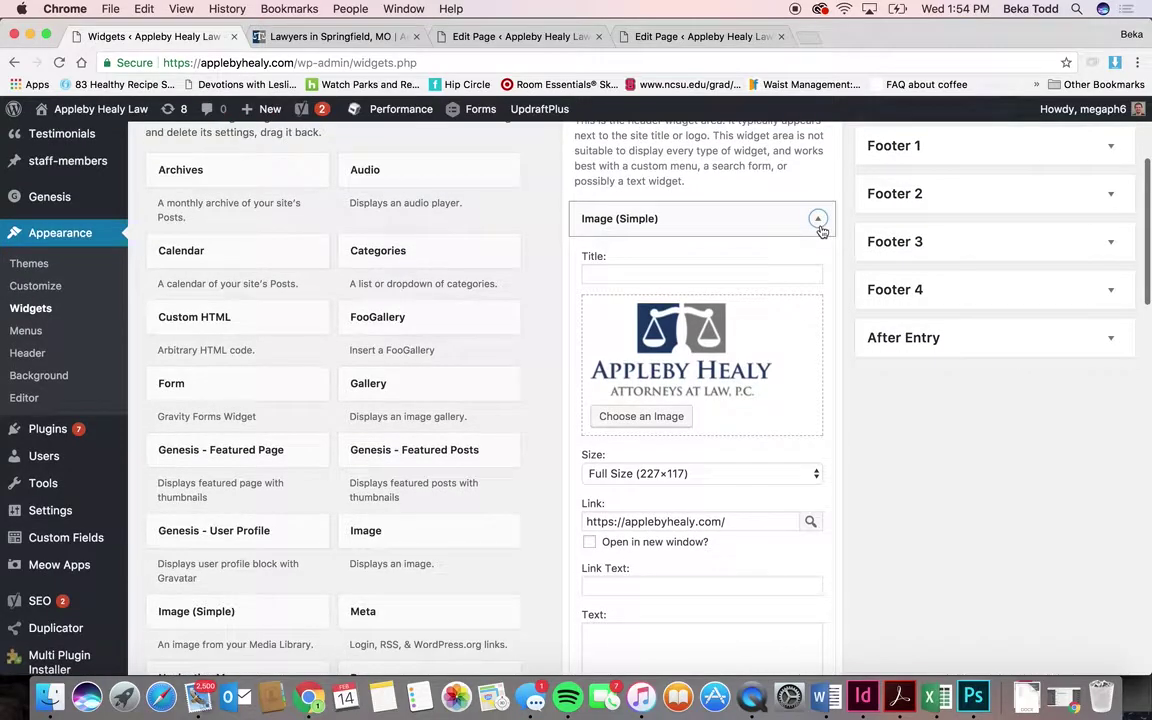
click(818, 220)
- View the logo and navigation in the live home page's header, and return to the Widgets screen
click(303, 36)
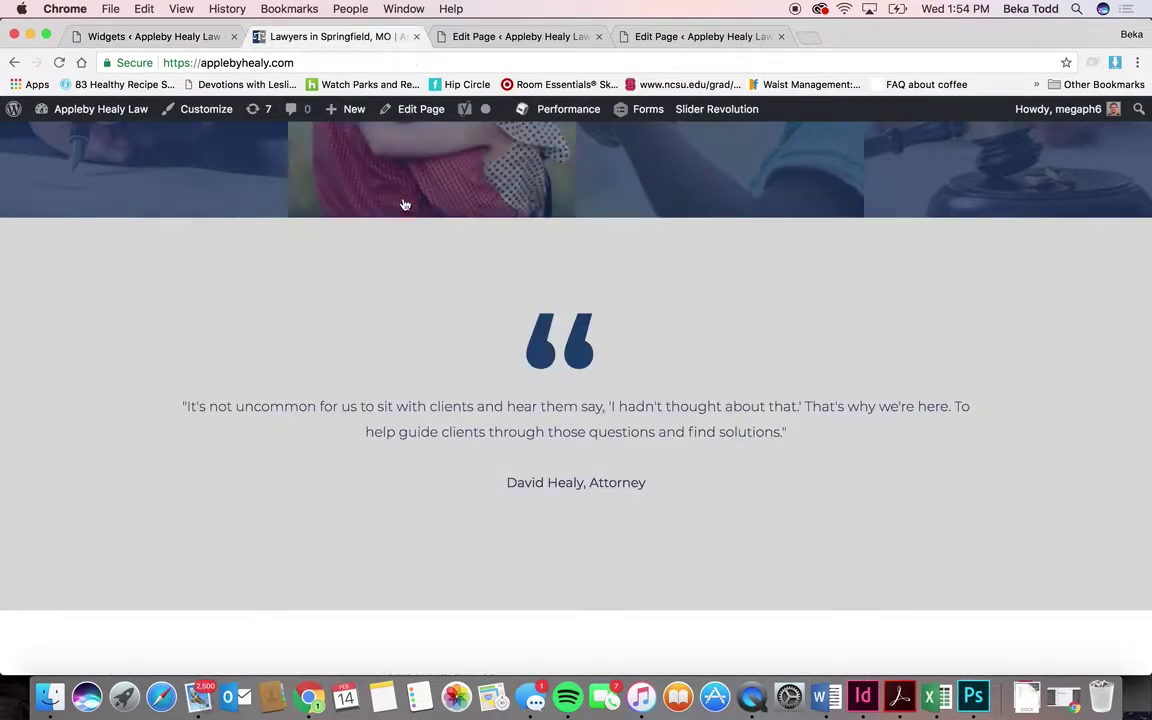
scroll(400, 205, up, 10)
scroll(400, 206, up, 2)
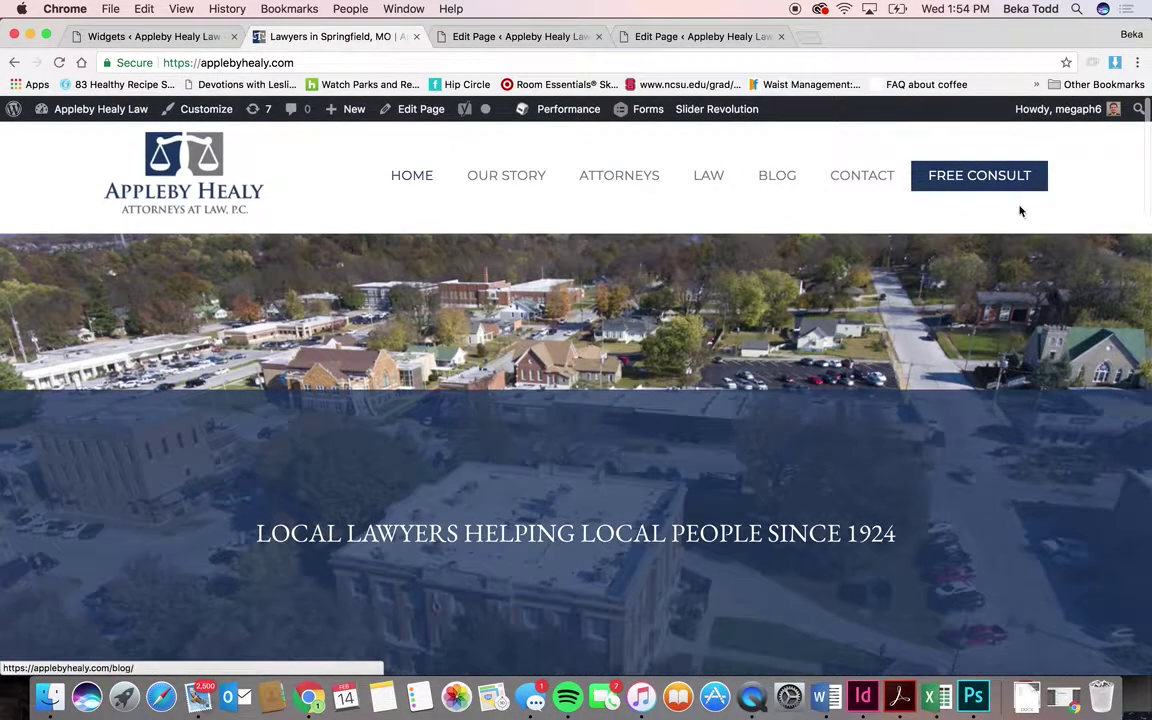
click(150, 36)
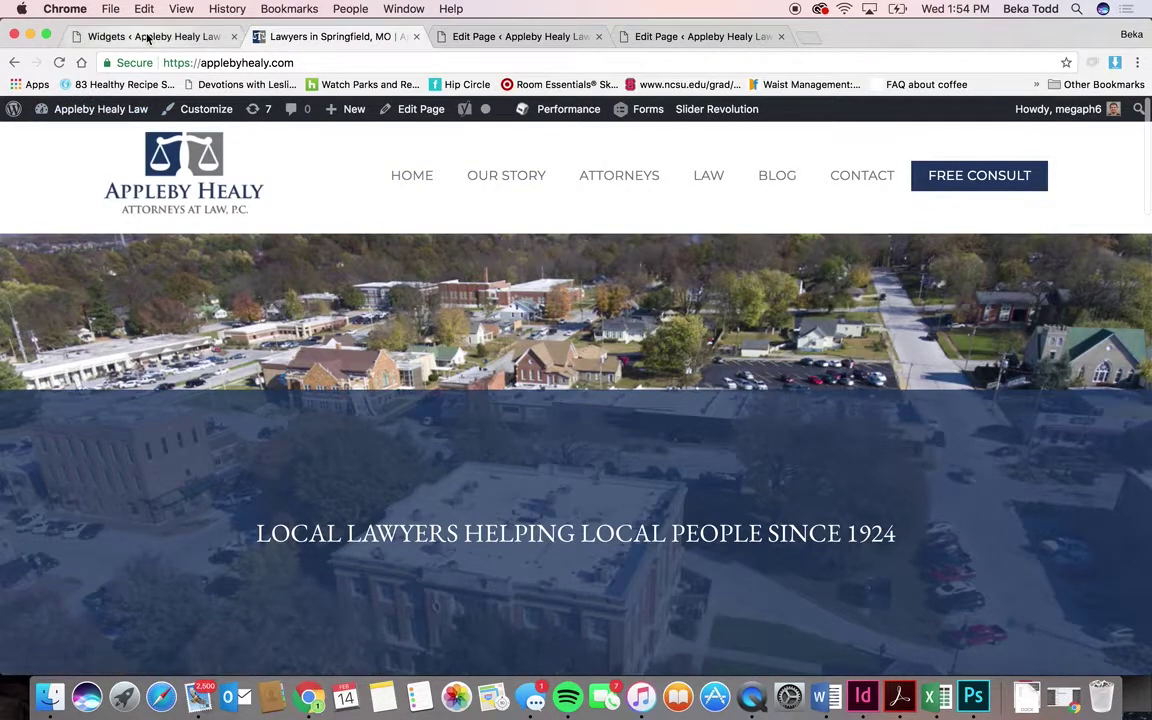
- Expand the Navigation Menu widget in Header Right and review its menu choices, keeping Home Top selected
click(820, 266)
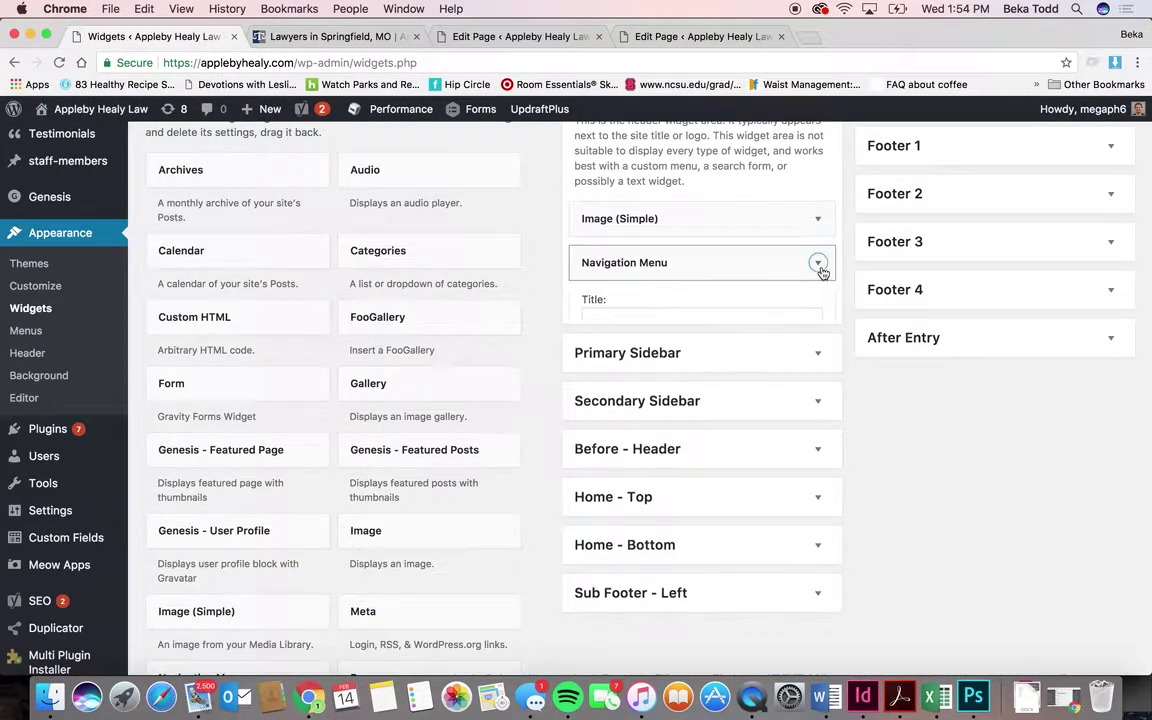
click(718, 351)
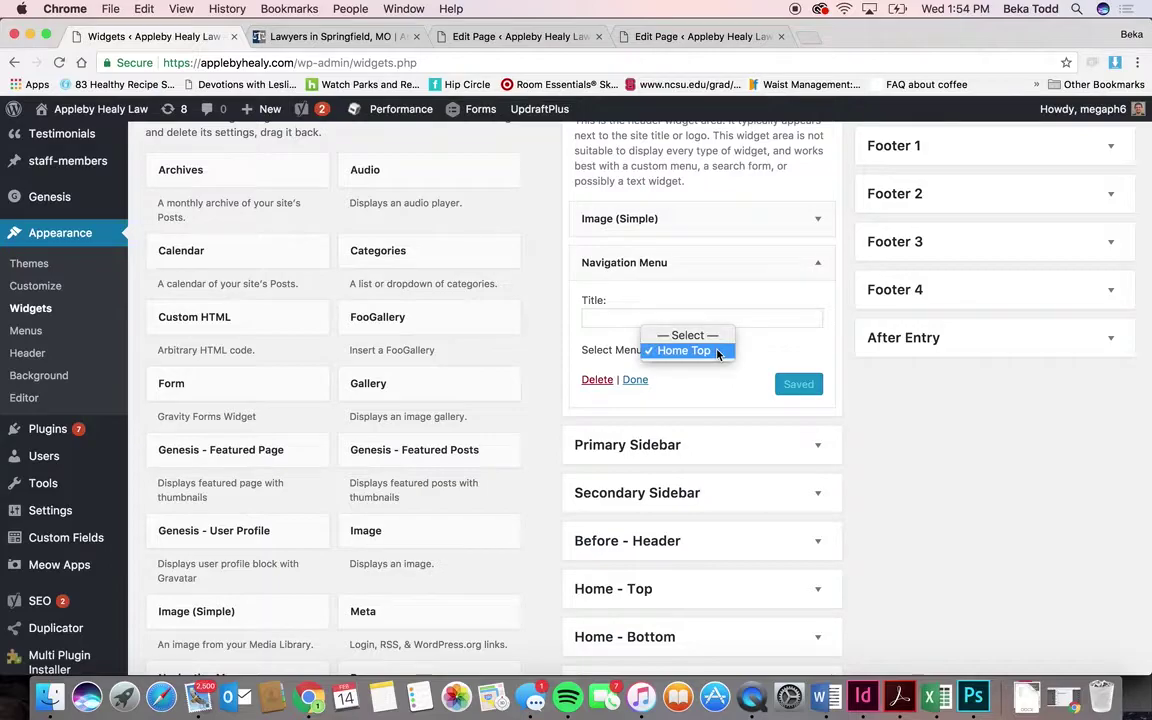
click(718, 351)
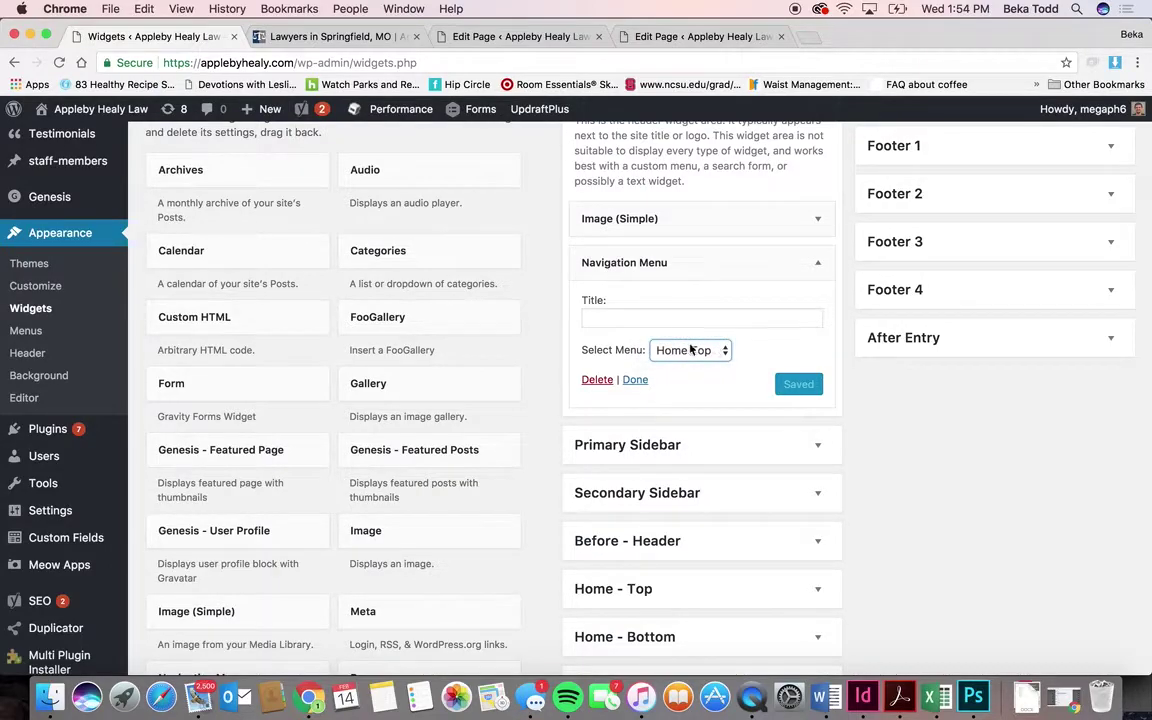
- Show where the available Navigation Menu widget can be placed, and collapse the Navigation Menu widget in Header Right
scroll(340, 478, down, 5)
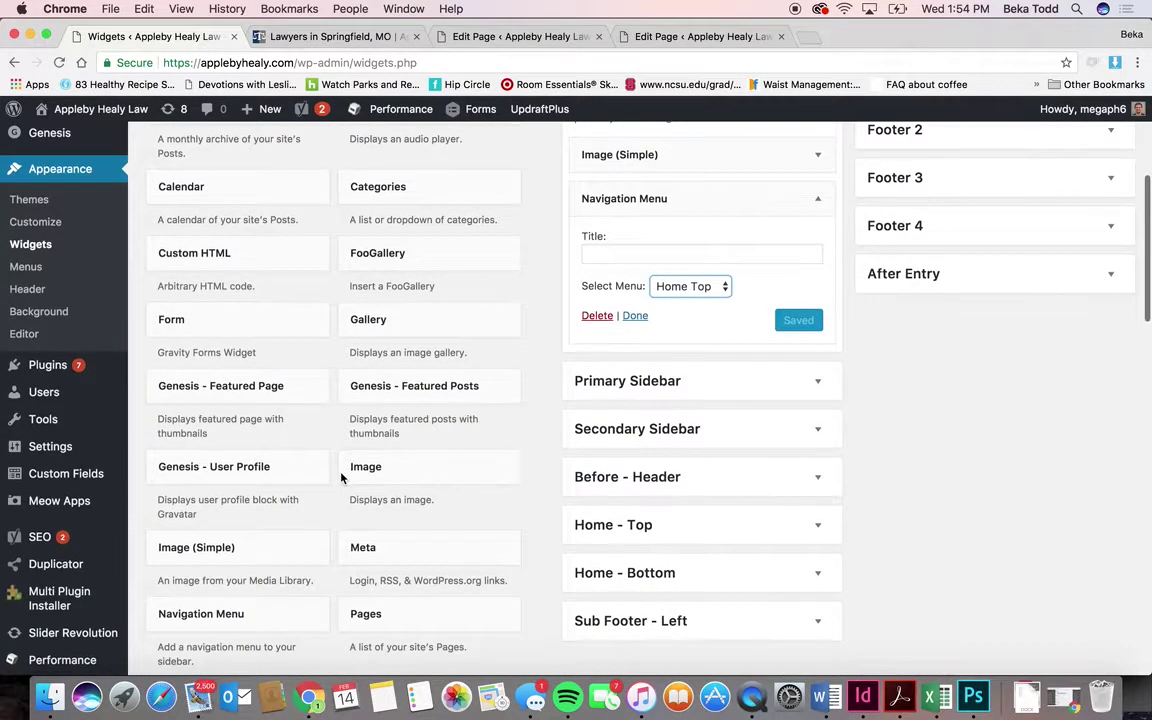
scroll(340, 478, down, 4)
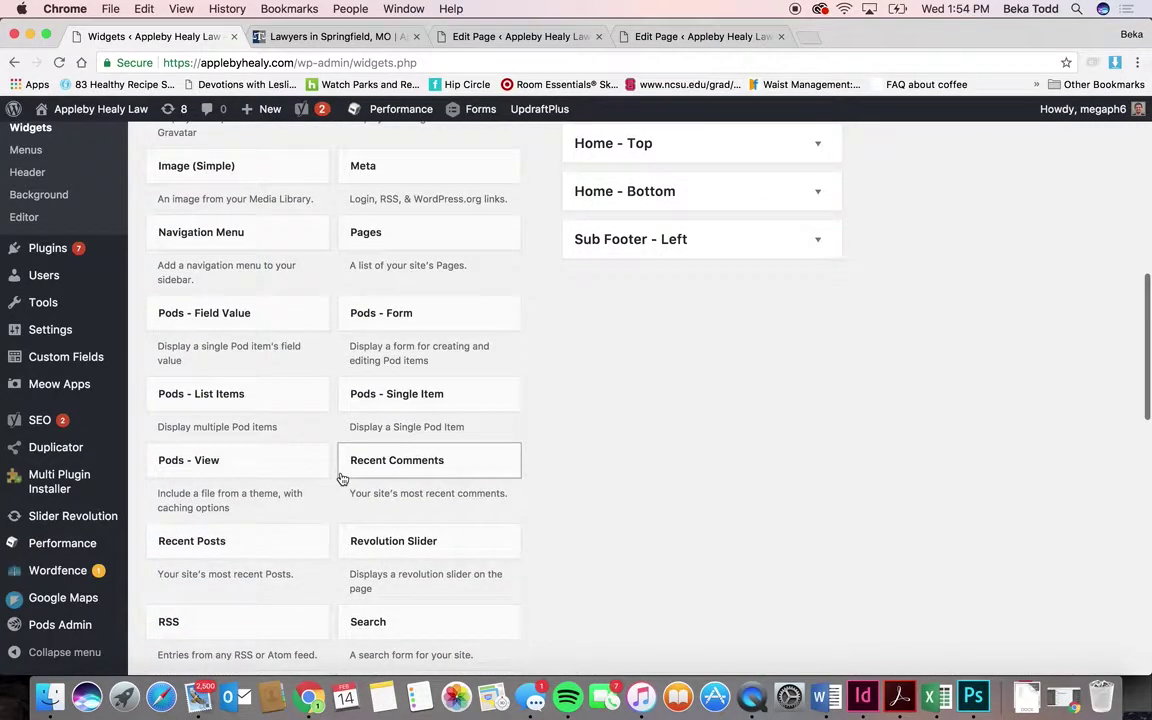
click(255, 230)
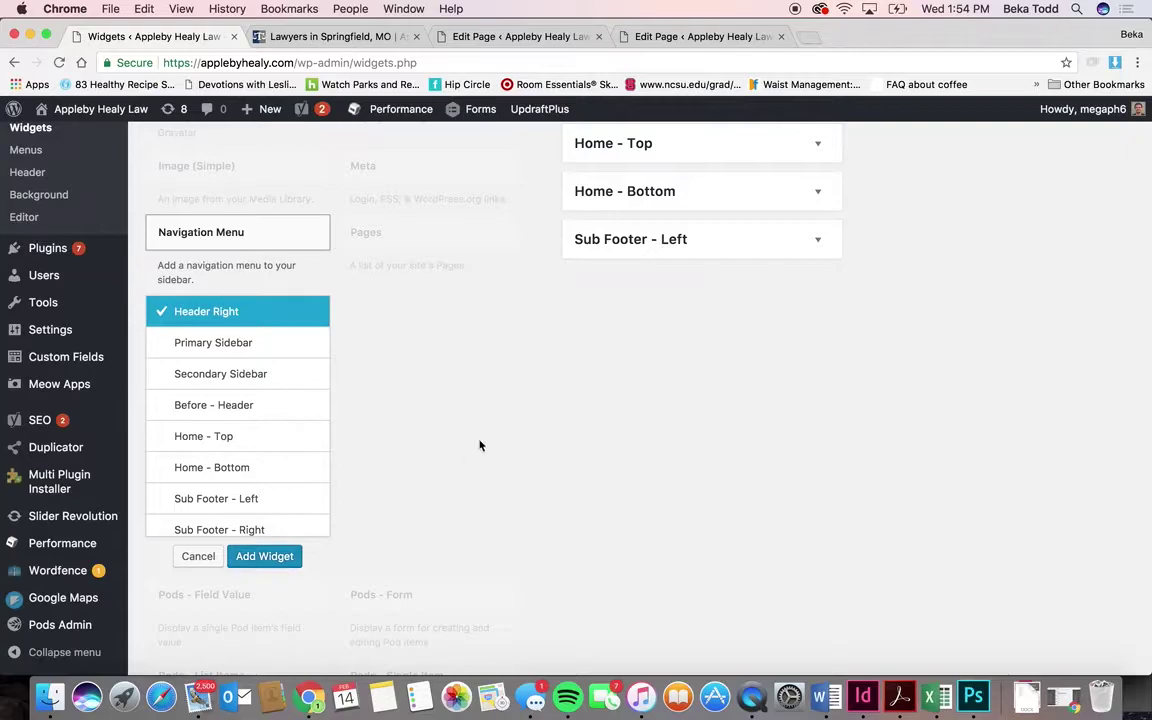
key(Return)
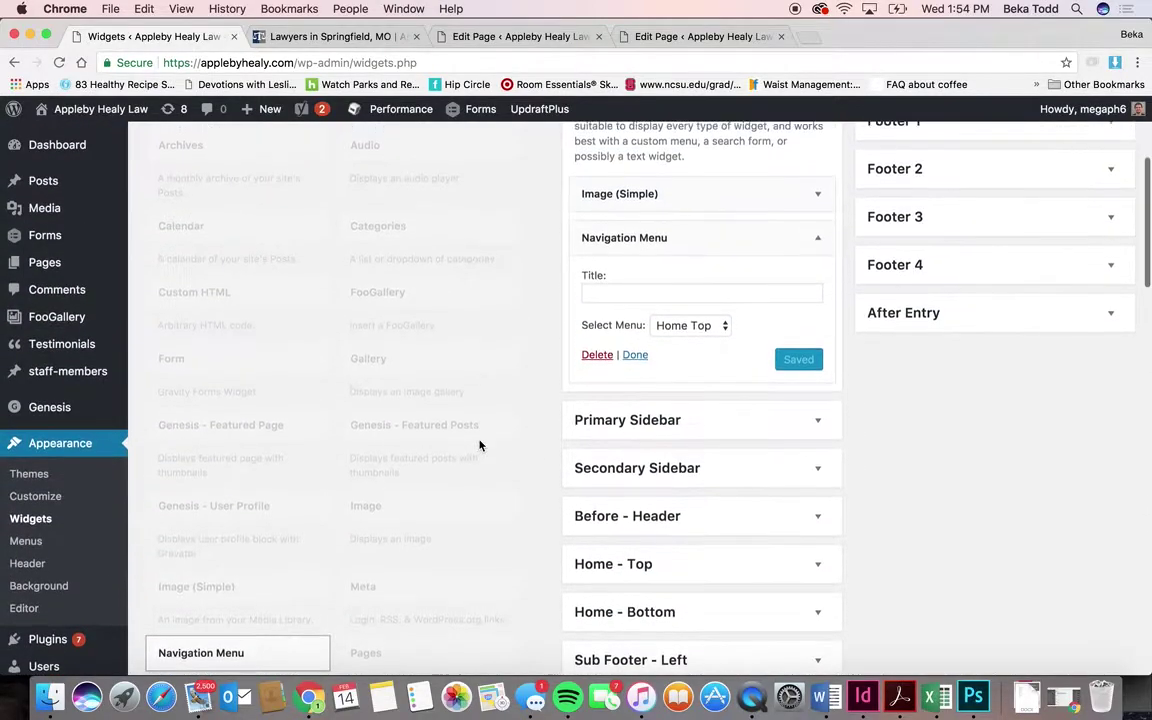
click(816, 240)
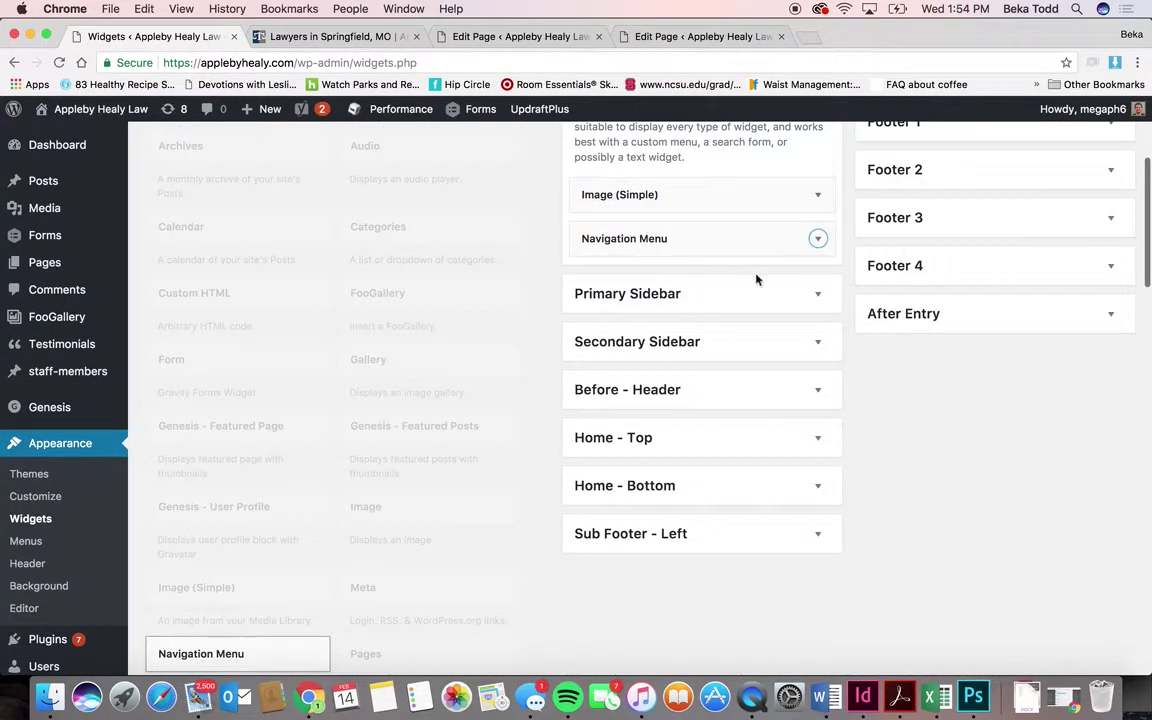
- Briefly check the Primary Sidebar and Home - Top widget areas, leaving both collapsed
click(797, 303)
click(797, 304)
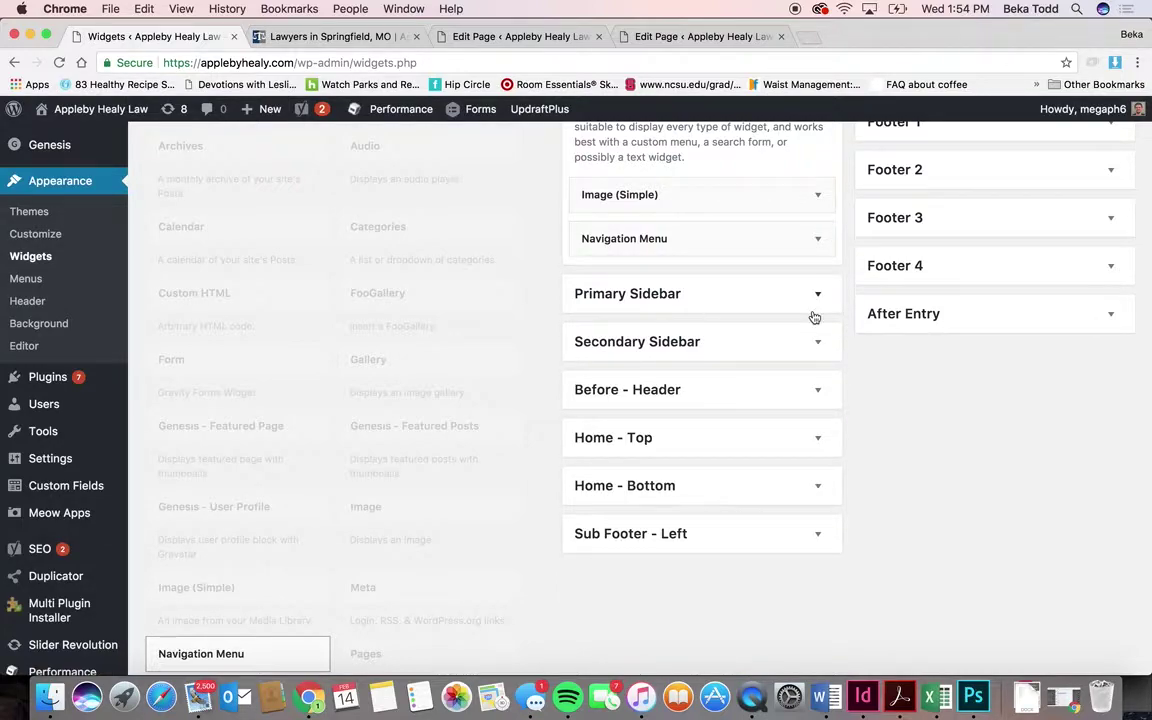
click(812, 440)
click(812, 440)
- Expand Footer 1's Visual Editor widget, view the contact section on the live home page, and return to the Widgets screen
scroll(947, 211, up, 3)
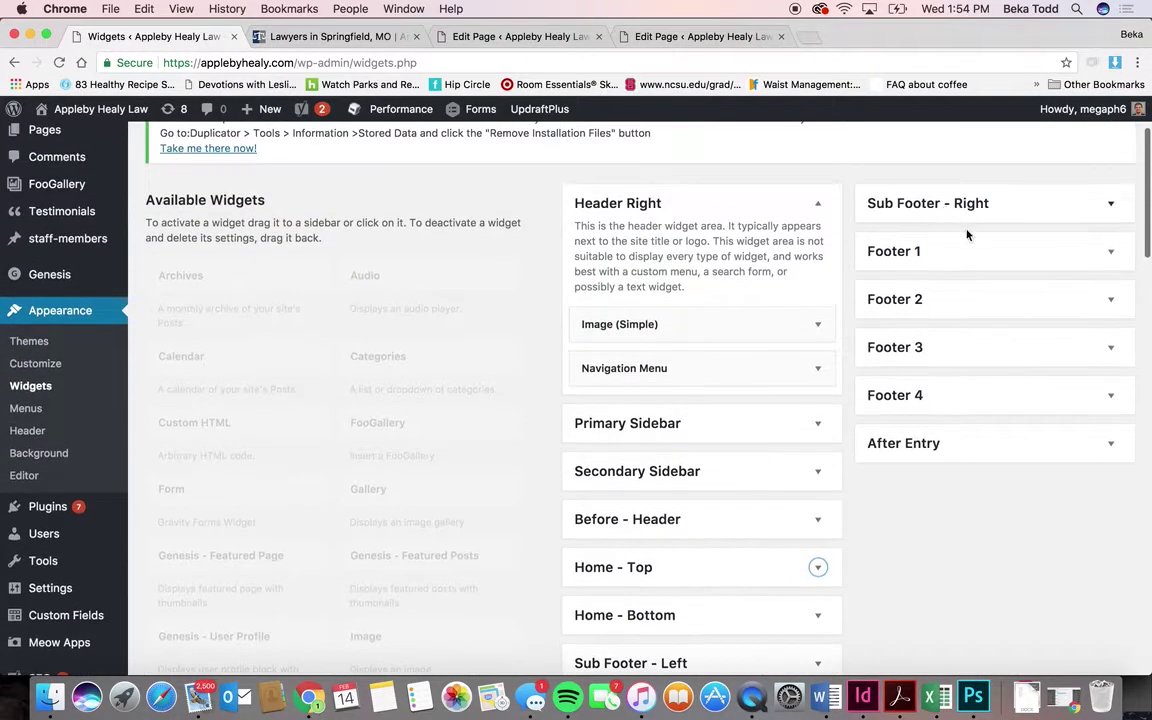
click(1005, 253)
click(1110, 312)
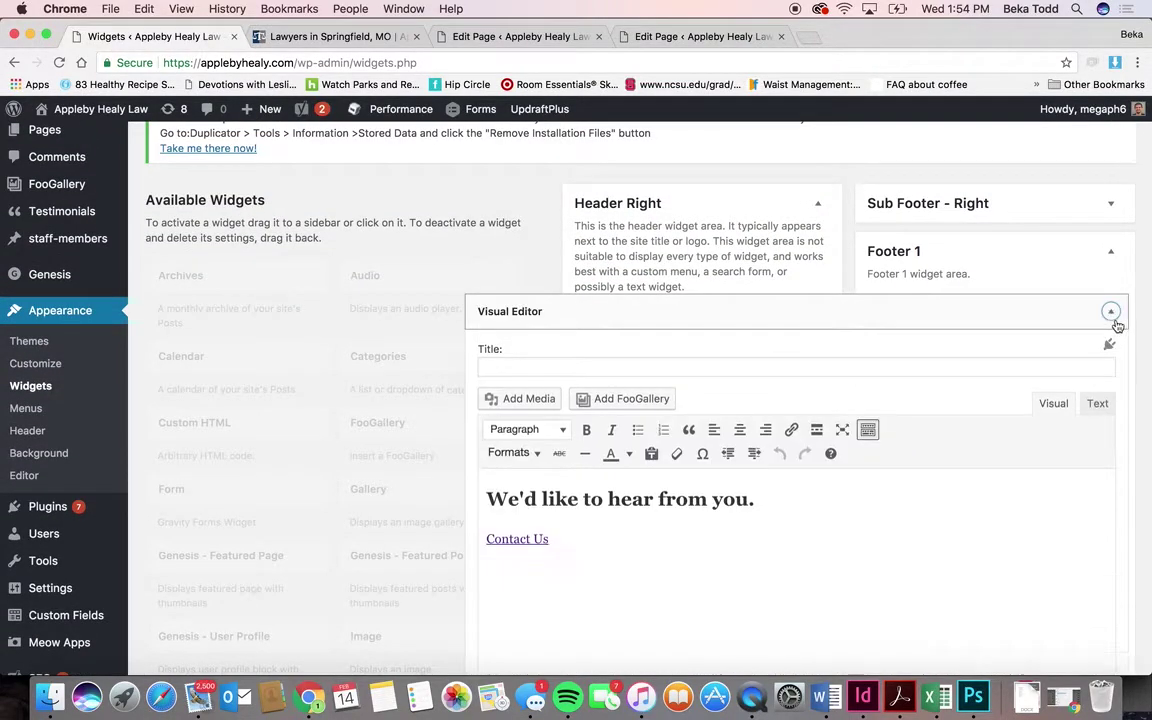
click(340, 37)
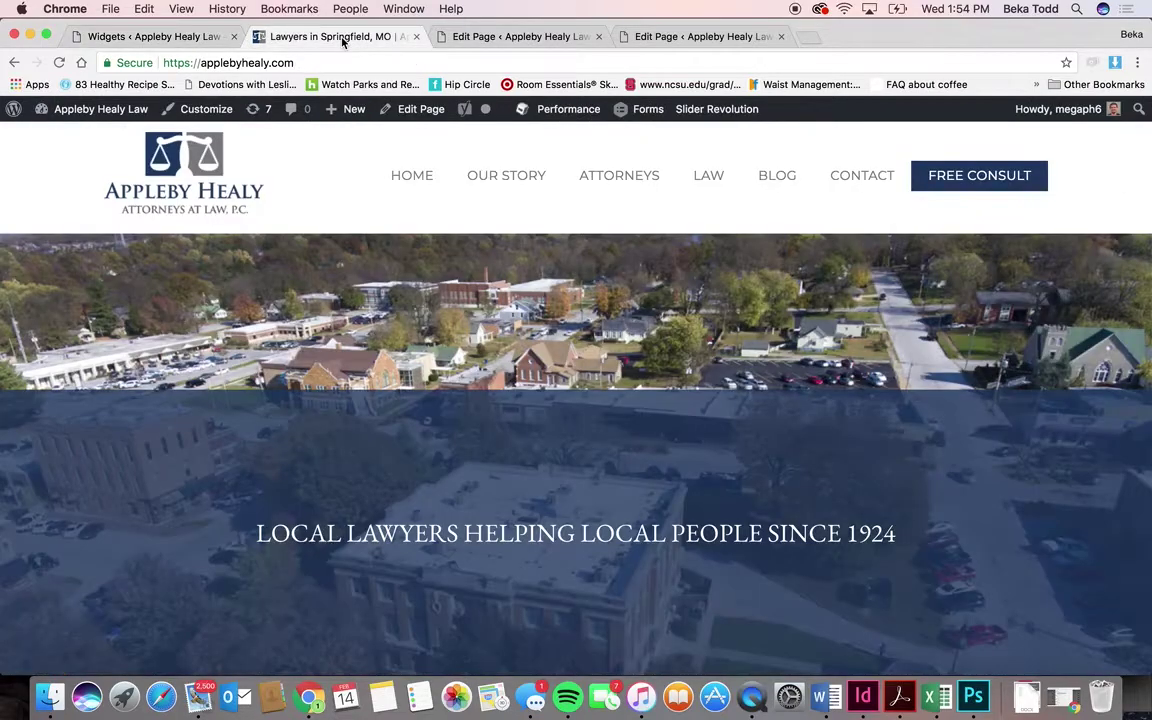
scroll(535, 462, down, 15)
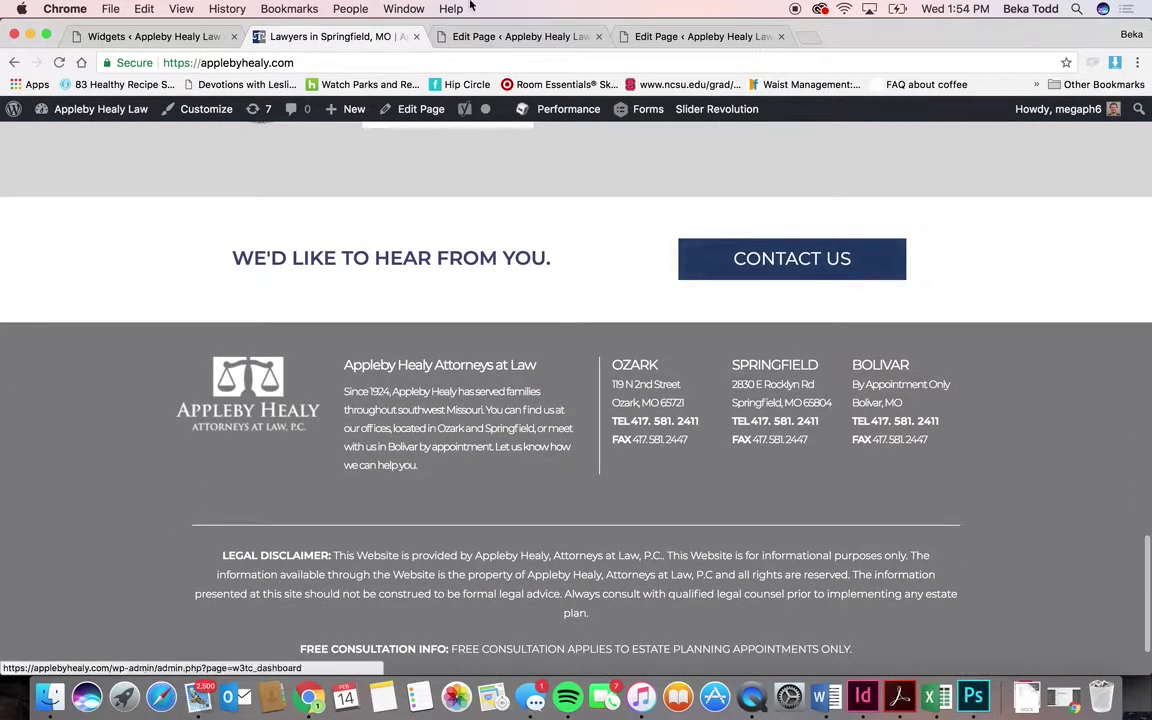
click(489, 37)
click(170, 36)
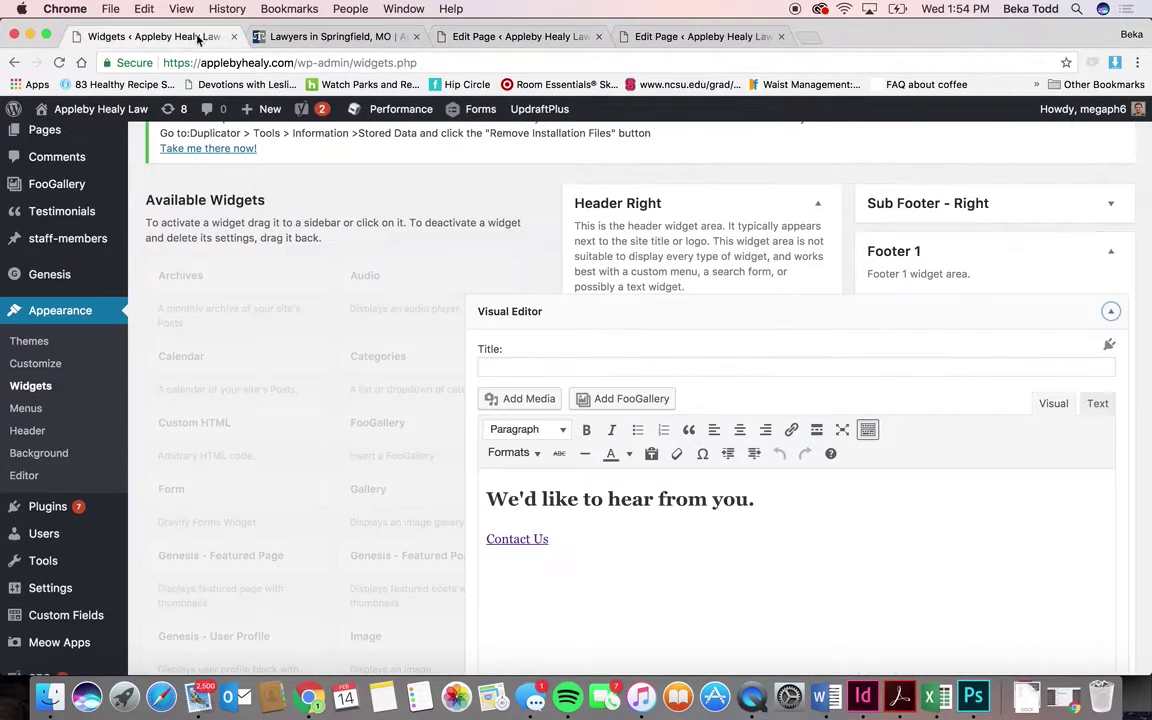
- Highlight the "We'd like to hear from you." heading in Footer 1's widget, compare it with the live contact section, and return to Widgets
triple_click(723, 500)
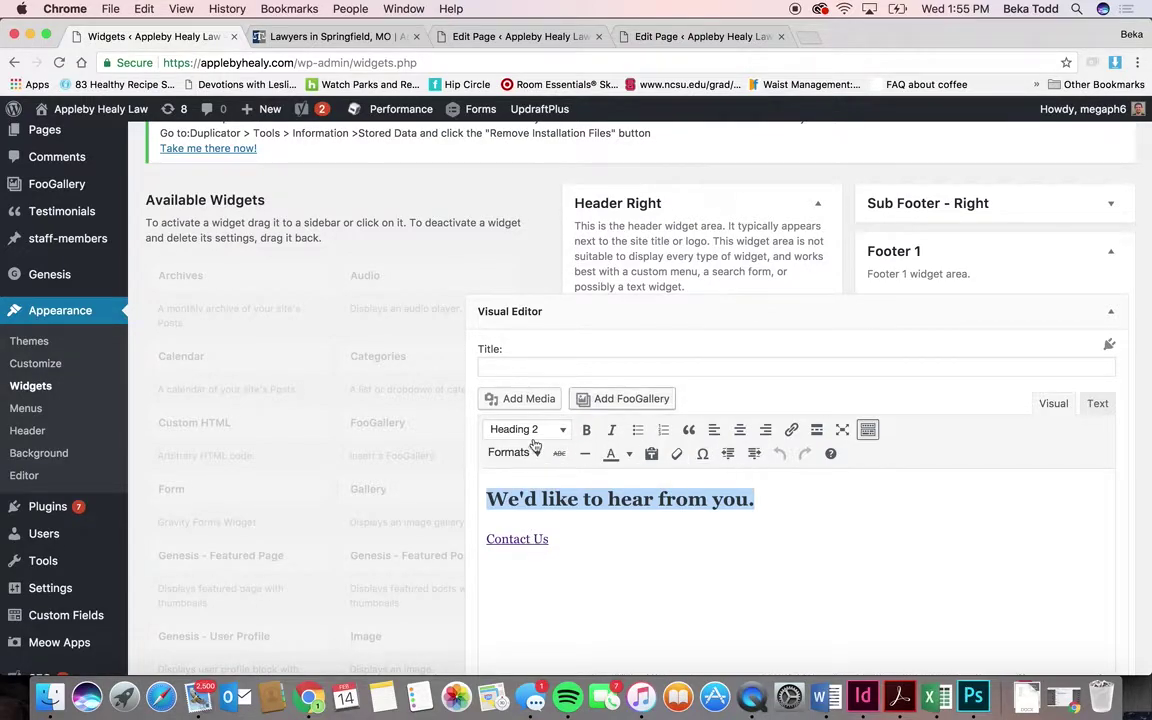
scroll(843, 435, down, 6)
scroll(843, 429, up, 2)
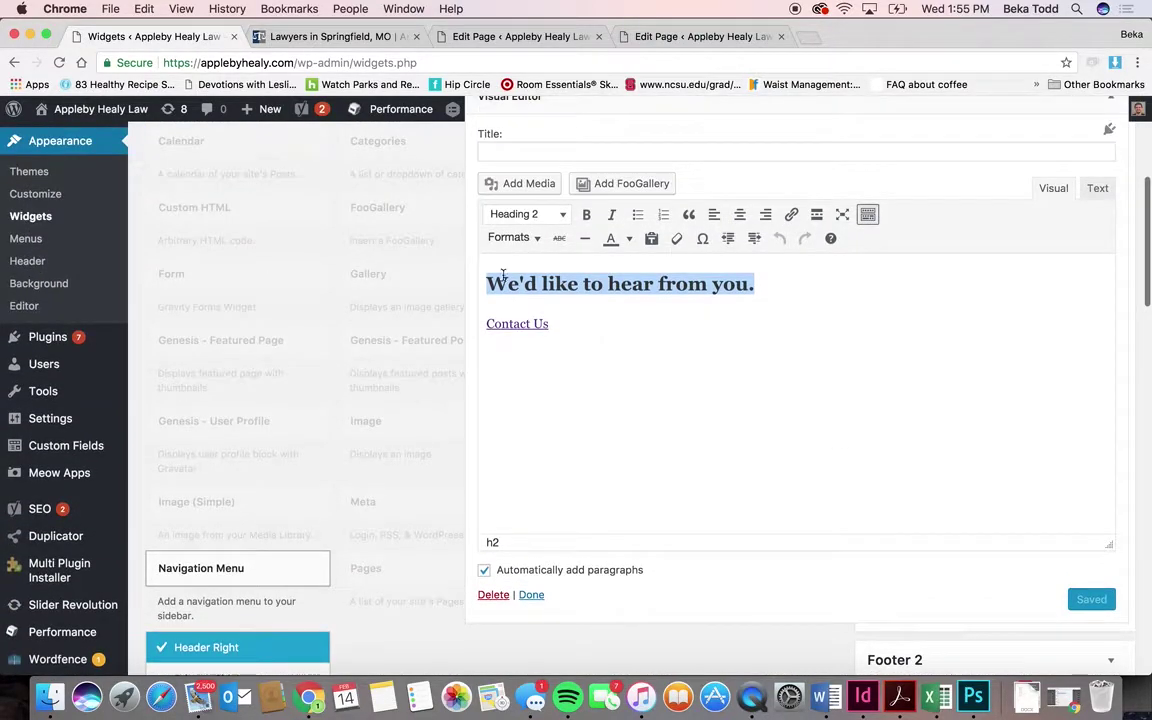
click(293, 36)
scroll(538, 405, up, 5)
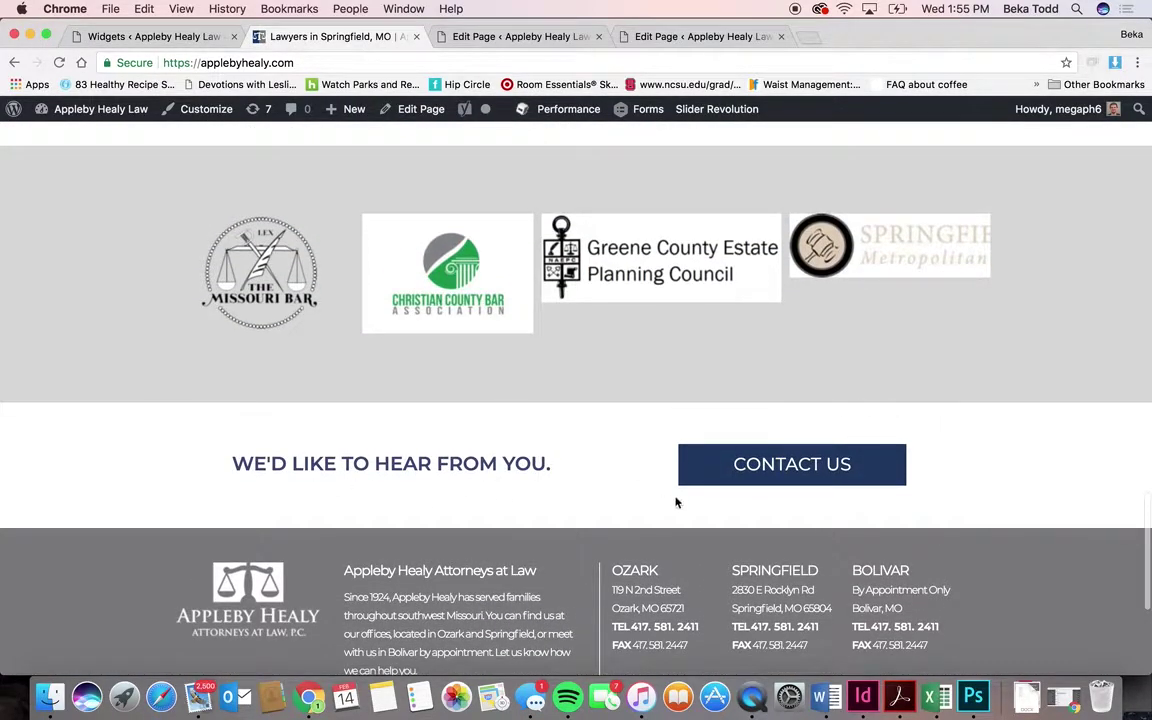
scroll(966, 490, down, 5)
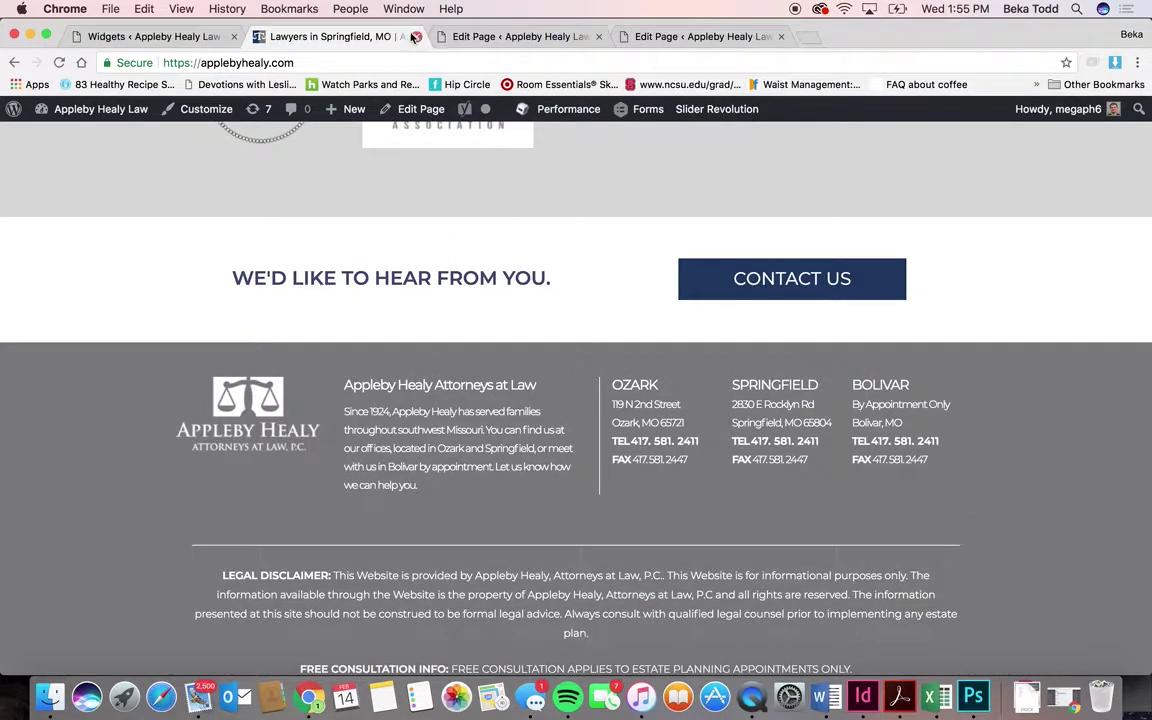
click(180, 36)
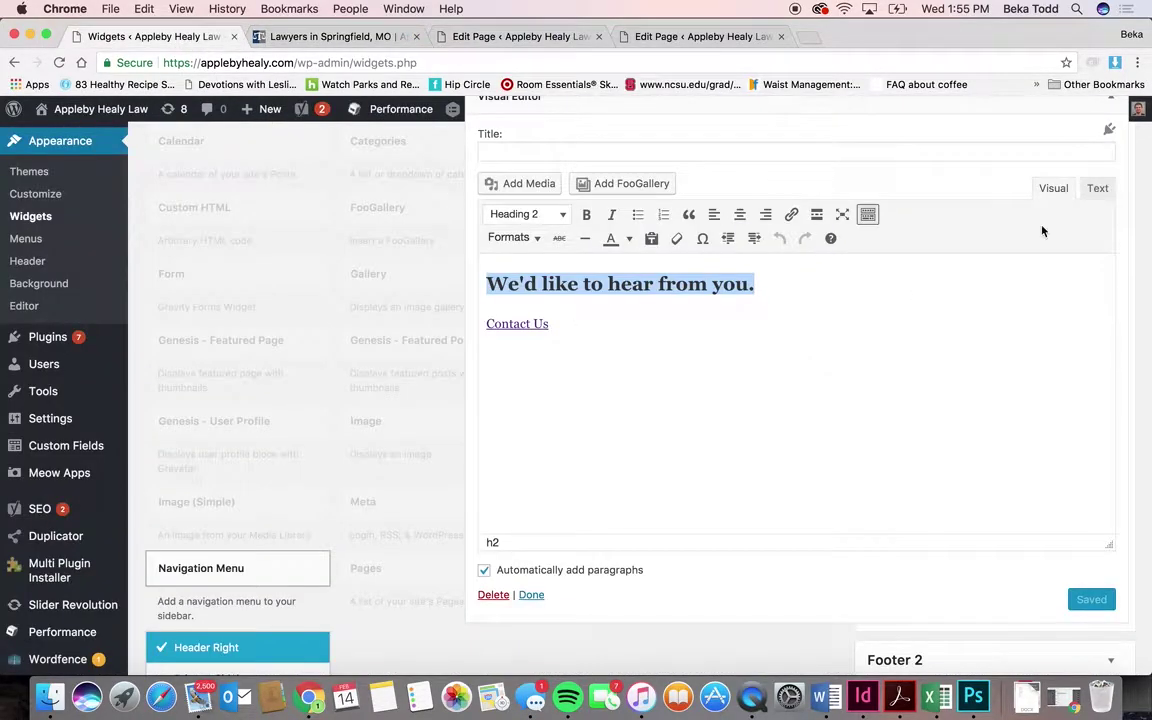
- Collapse Footer 1's Visual Editor widget and expand the Image (Simple) widget in Footer 2
scroll(1041, 231, up, 3)
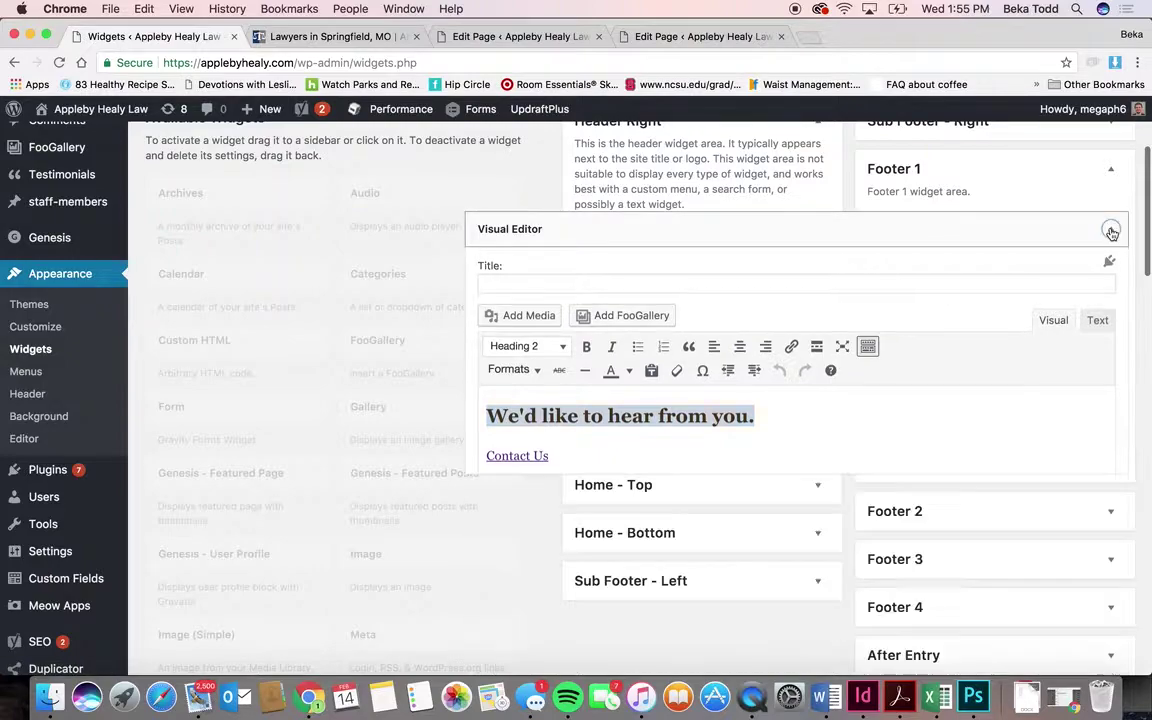
click(1111, 232)
click(1111, 288)
scroll(1054, 295, down, 1)
scroll(1054, 295, down, 2)
click(1110, 245)
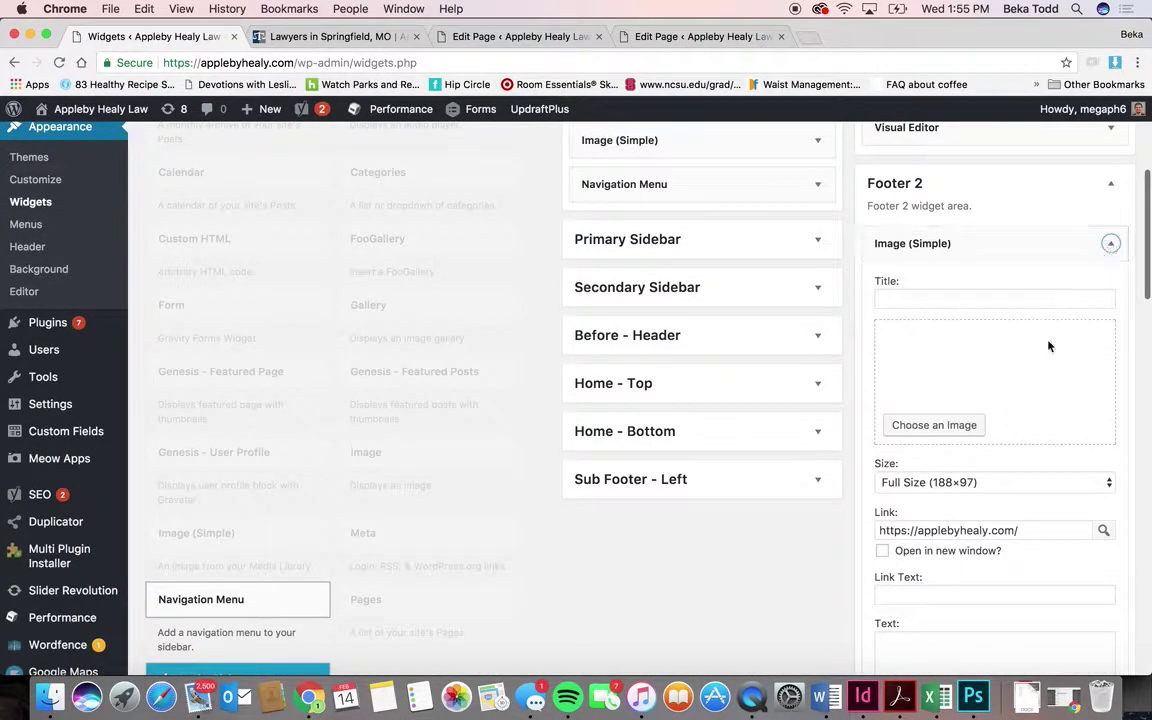
- Compare Footer 2's image widget with the logo in the live page's footer, and collapse the widget
click(330, 36)
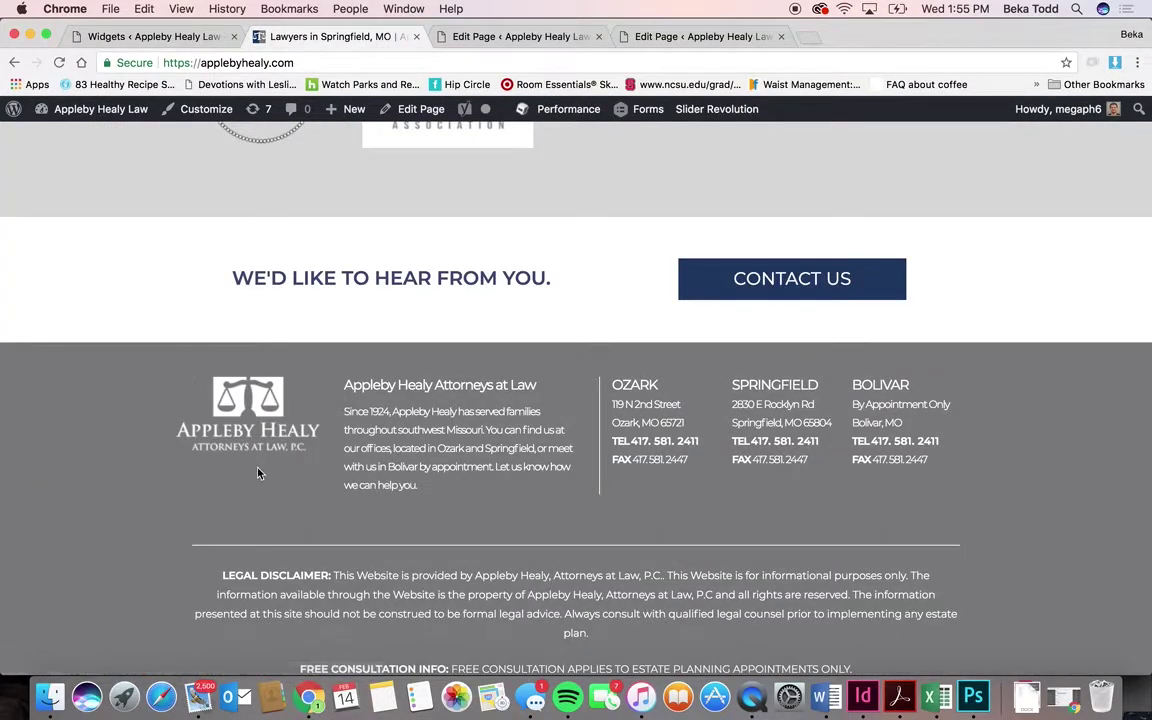
click(190, 33)
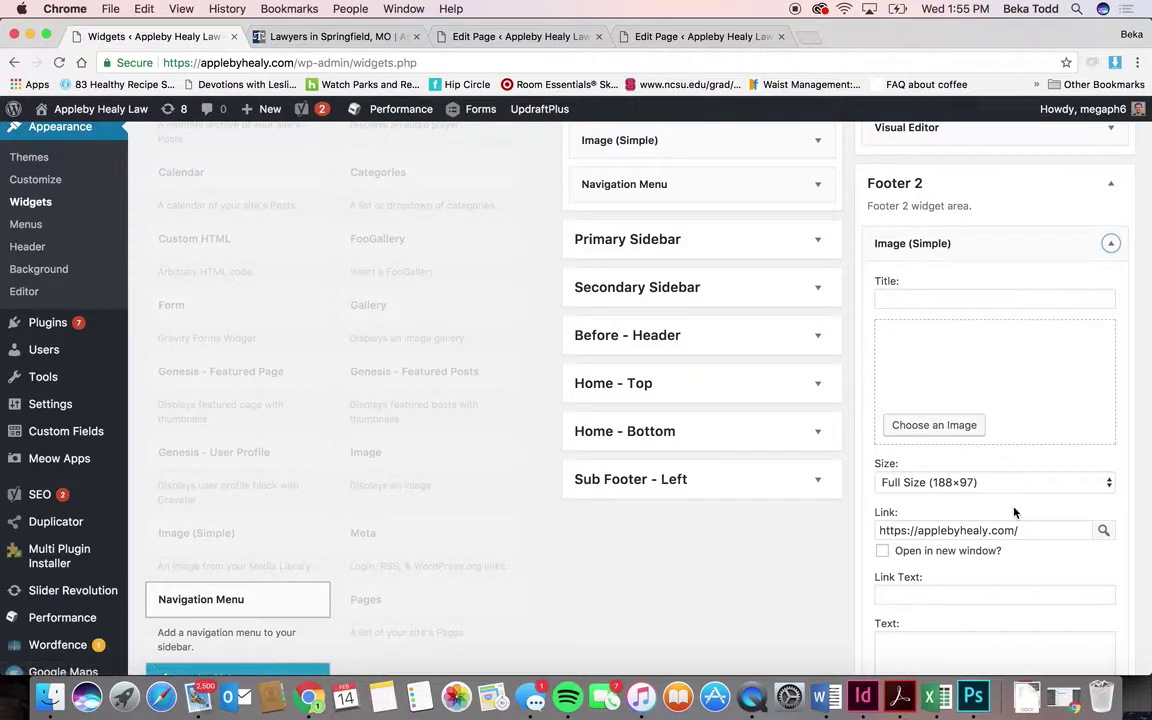
scroll(1018, 500, down, 2)
click(1110, 205)
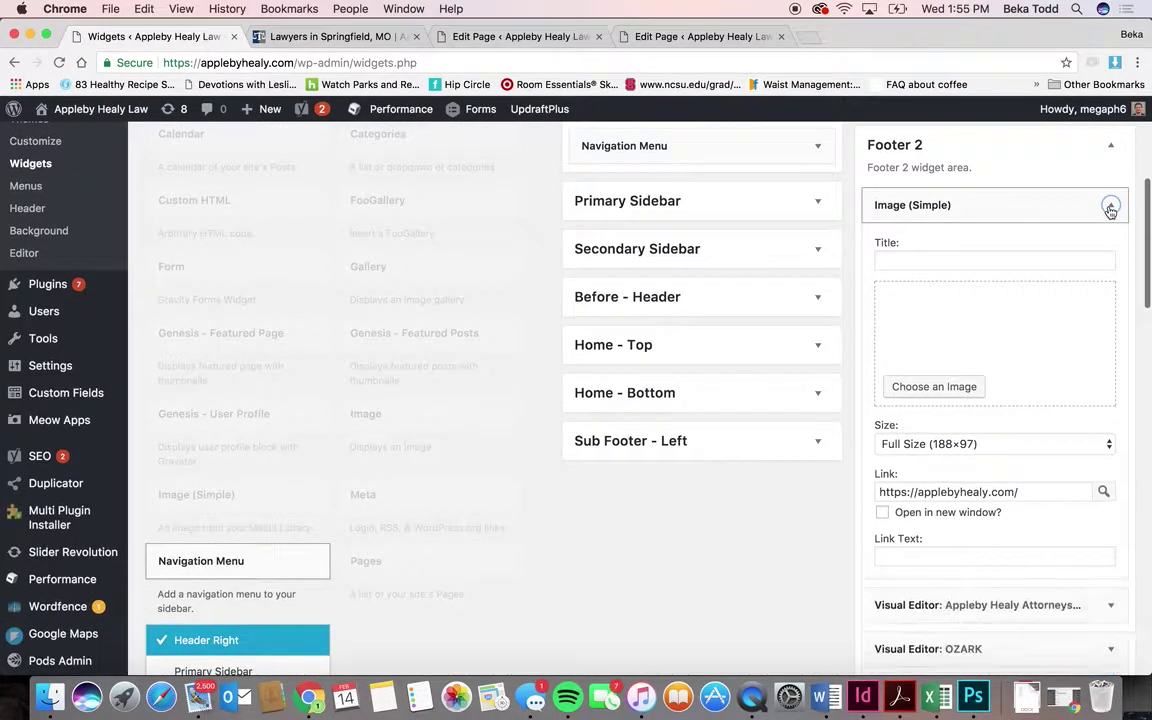
- View the firm description, office columns and legal disclaimer in the live page's footer, and return to the Widgets screen
click(330, 36)
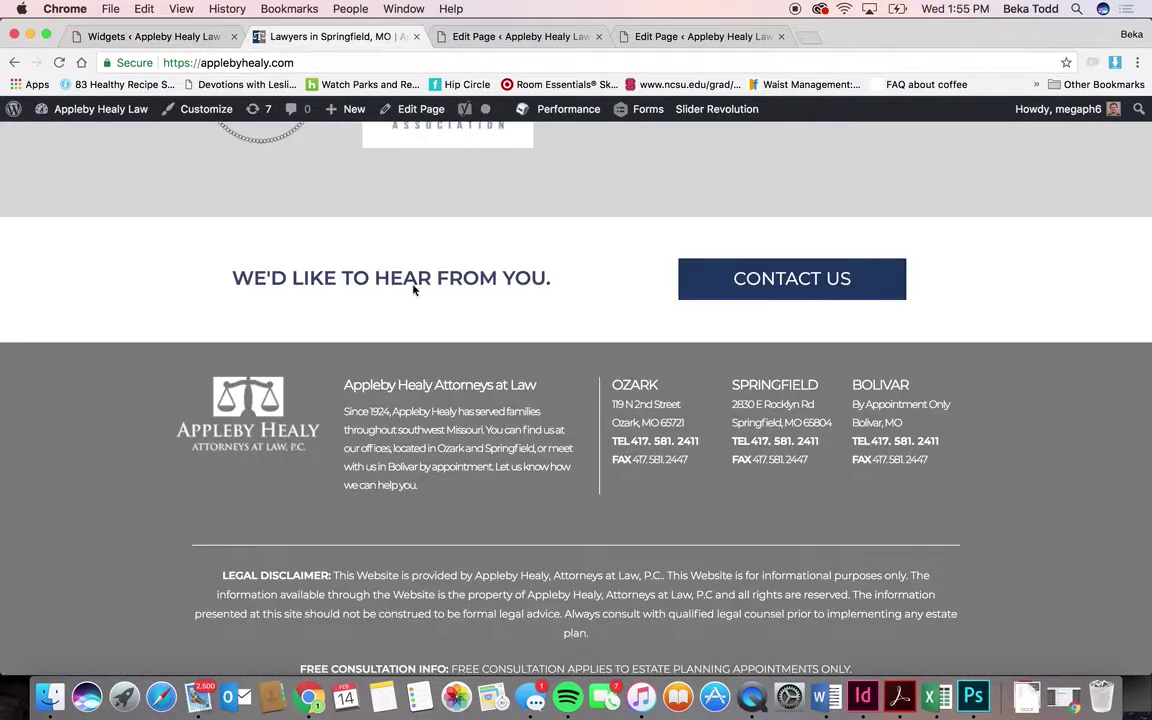
scroll(724, 400, down, 2)
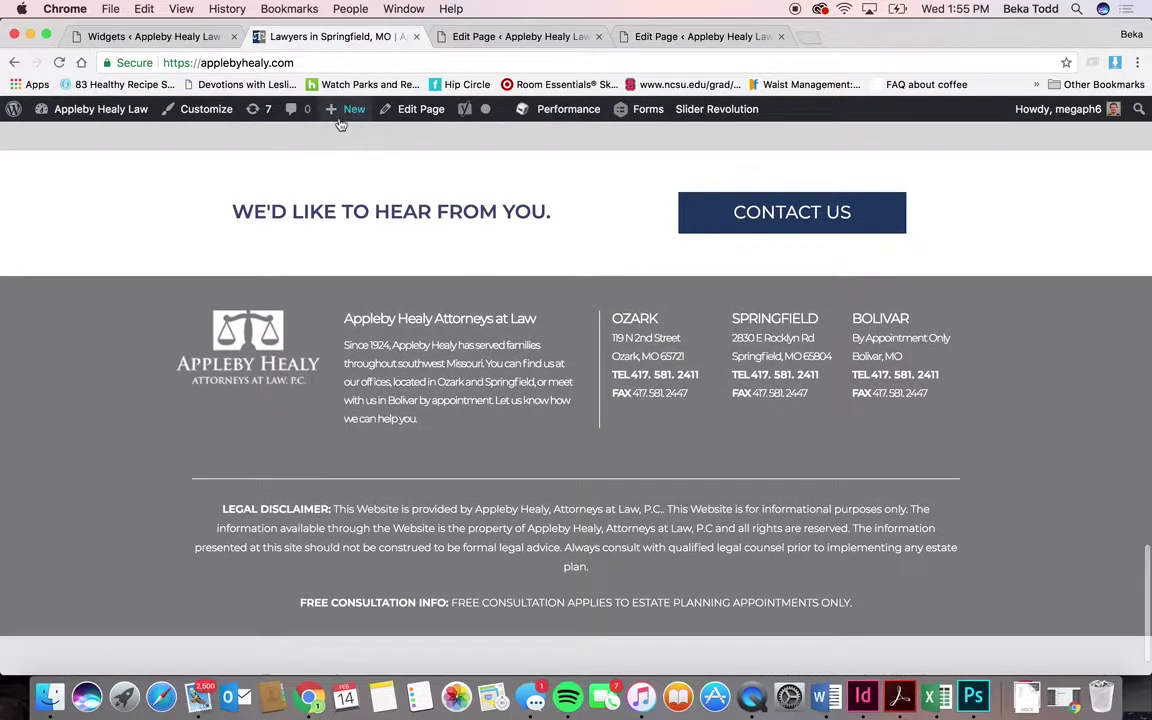
click(176, 36)
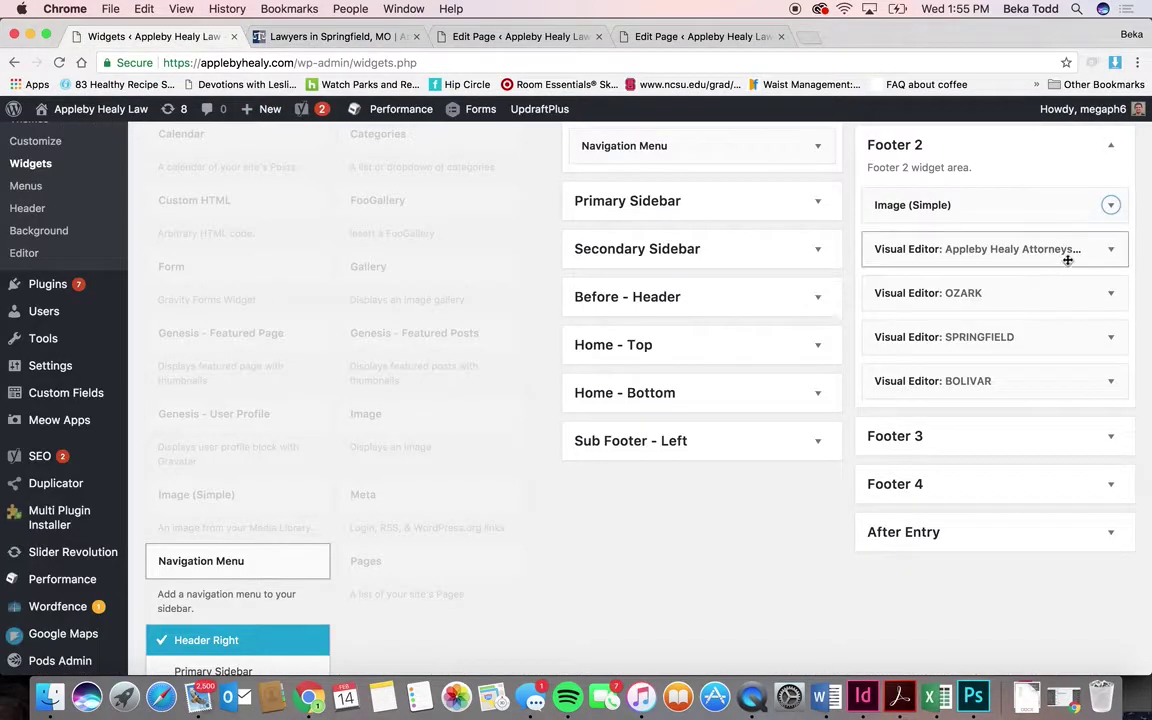
- Review Footer 2's Appleby Healy Attorneys at Law, OZARK, SPRINGFIELD and BOLIVAR Visual Editor widgets one by one, collapsing each
click(1109, 250)
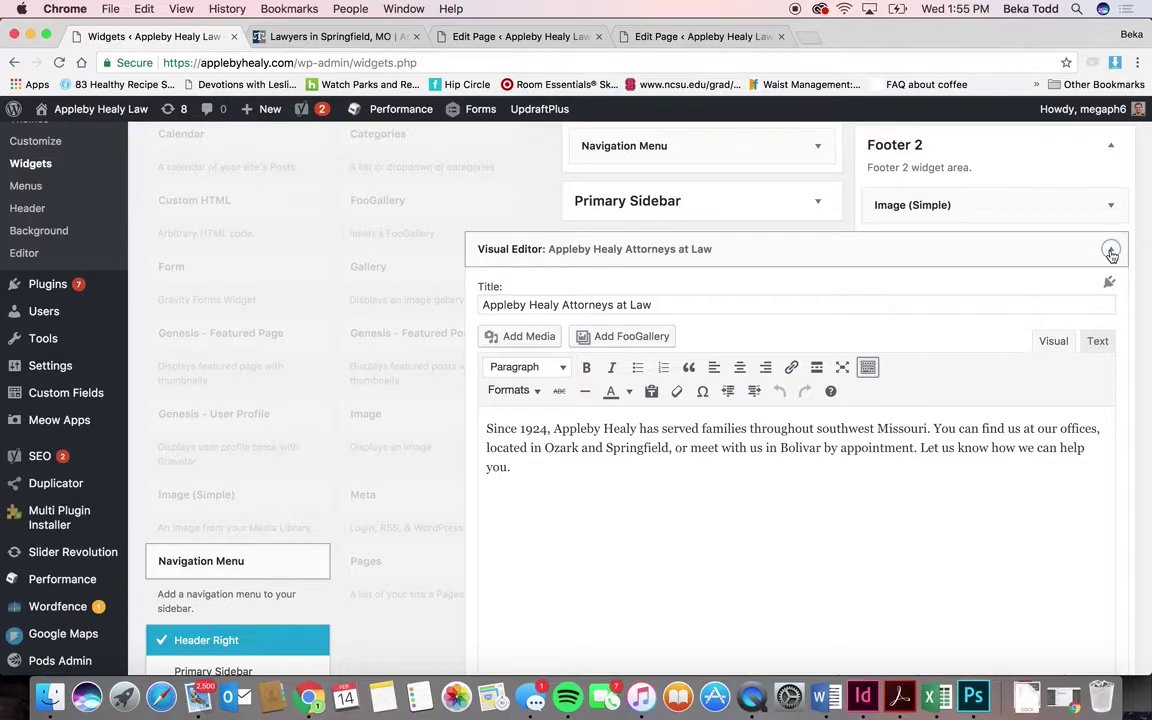
click(1111, 251)
click(1113, 291)
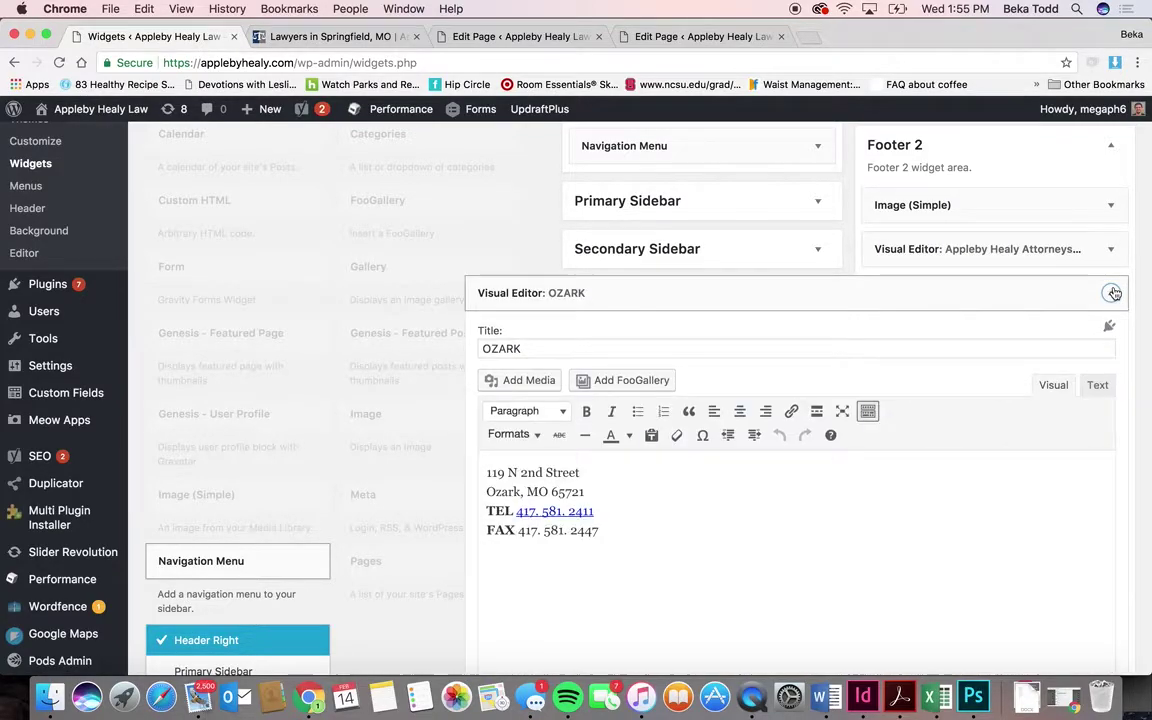
click(1113, 292)
click(1112, 337)
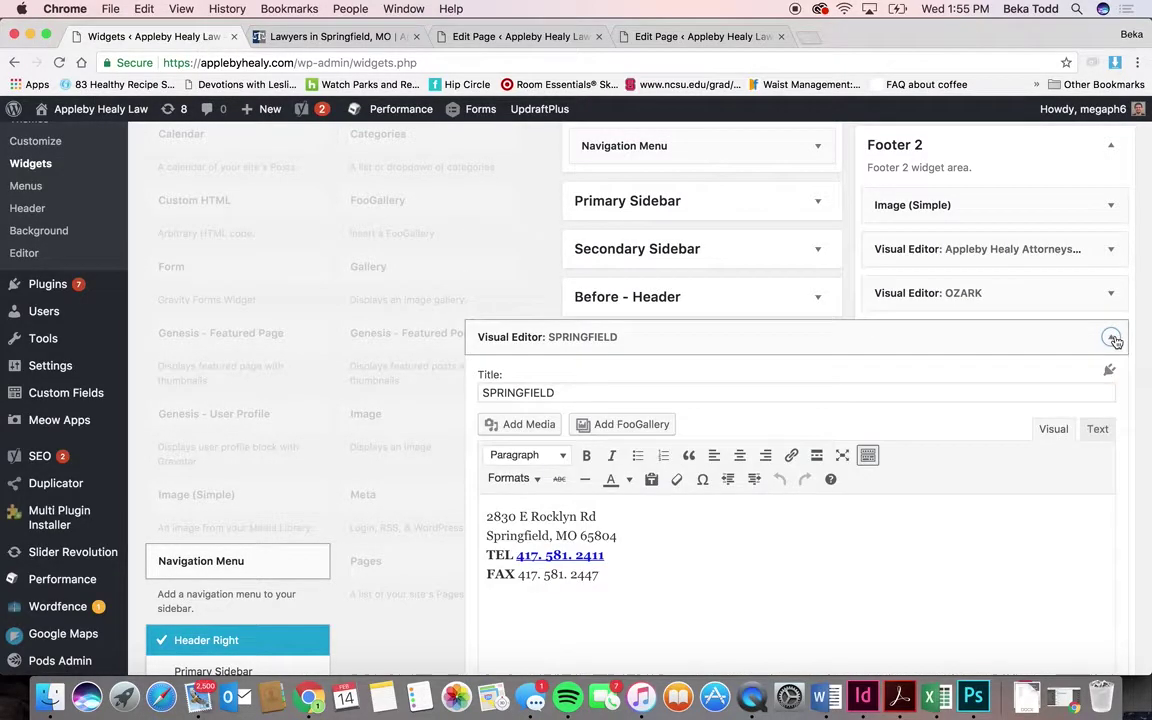
click(1113, 338)
click(1112, 381)
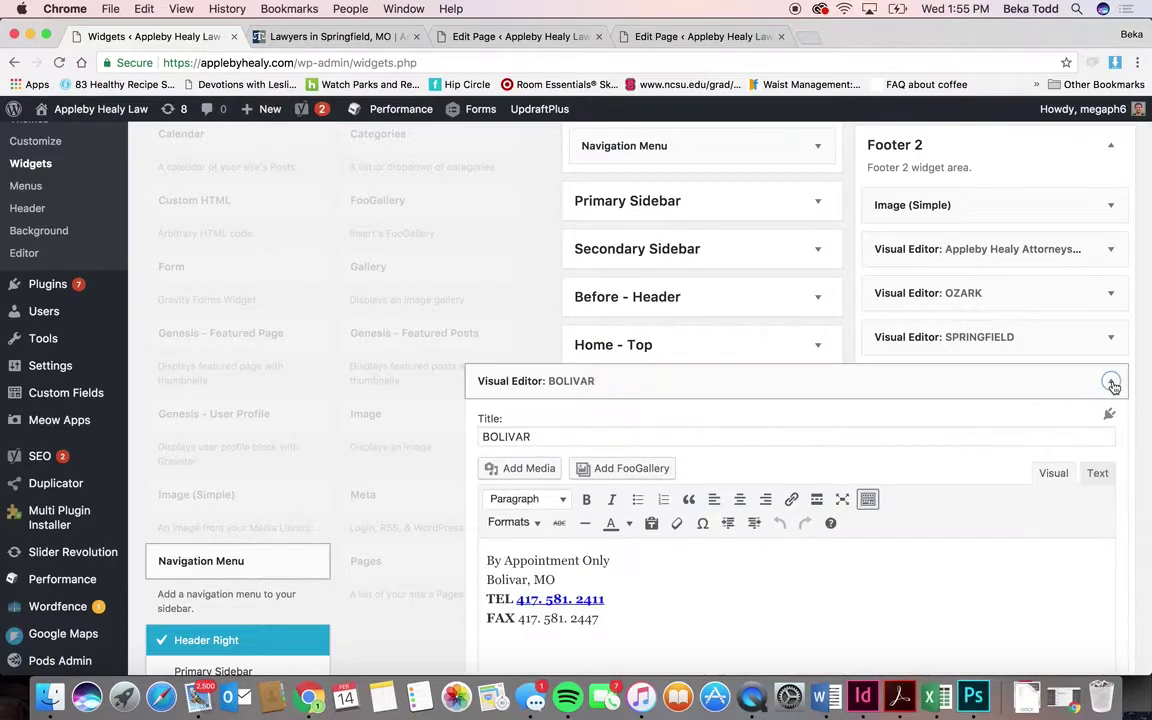
click(1112, 382)
- Expand Footer 3's Visual Editor widget and highlight the Legal Disclaimer paragraph to examine its text
click(1112, 438)
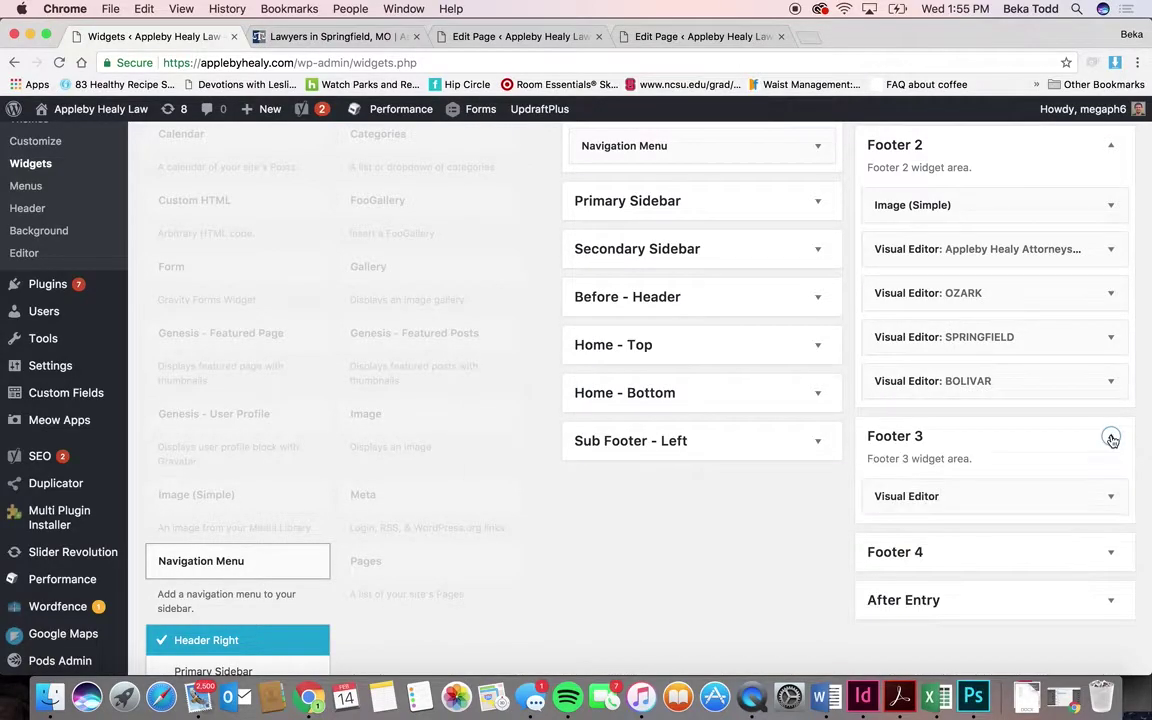
click(1111, 496)
scroll(920, 535, down, 3)
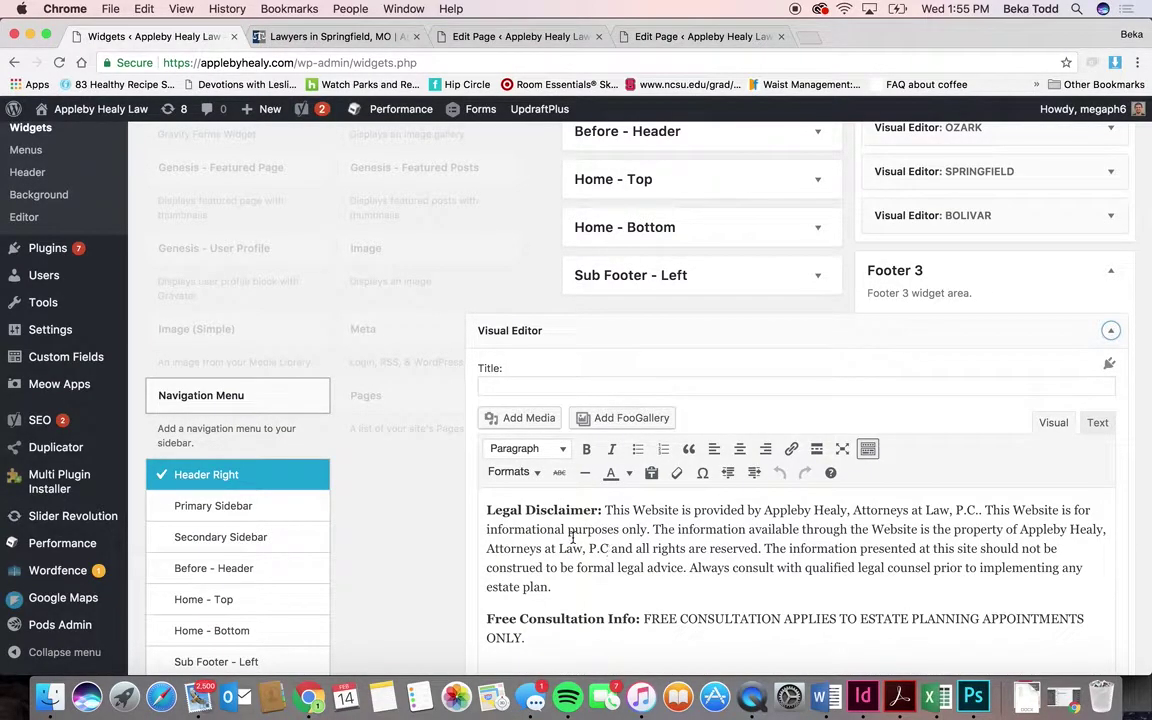
drag(554, 590, 440, 466)
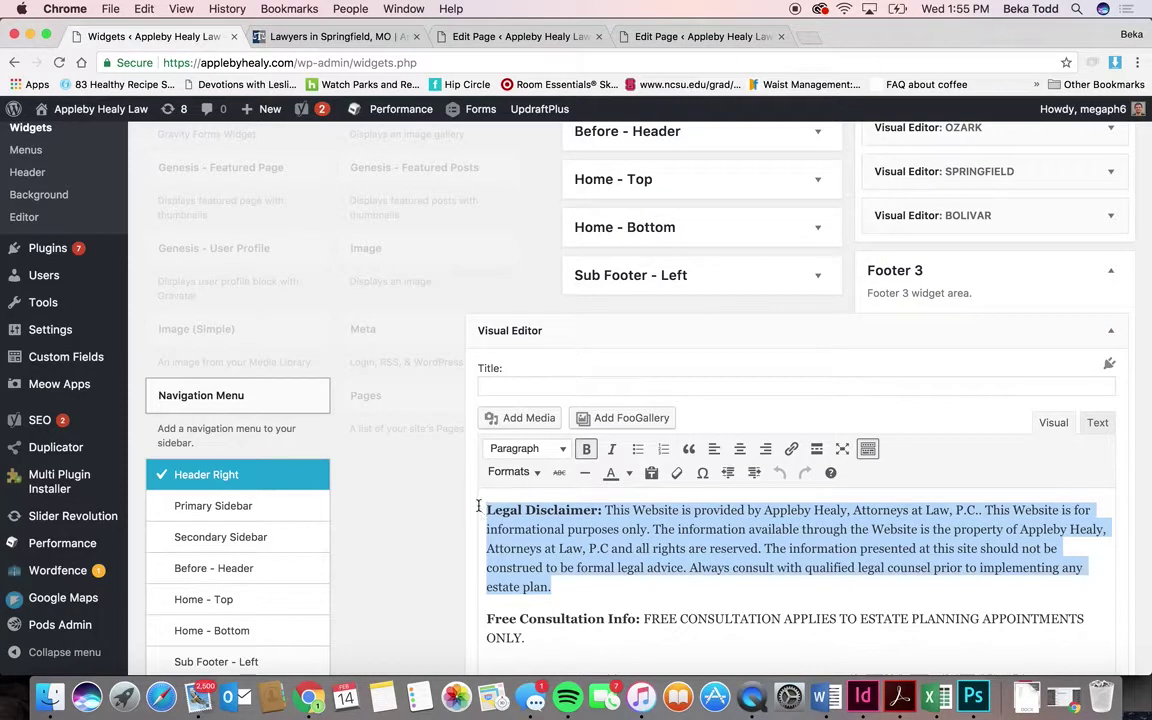
click(512, 472)
click(530, 496)
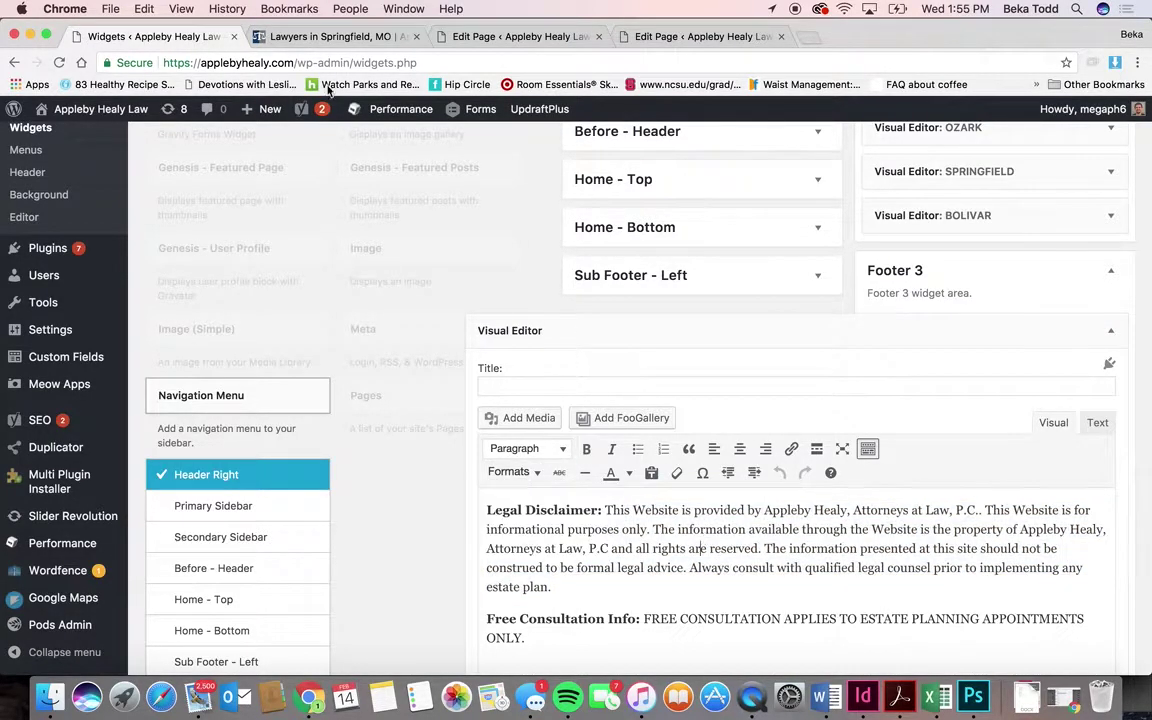
- Compare Footer 3's Legal Disclaimer paragraph with the live page's footer, and look at the text formats available for it
click(298, 62)
click(303, 41)
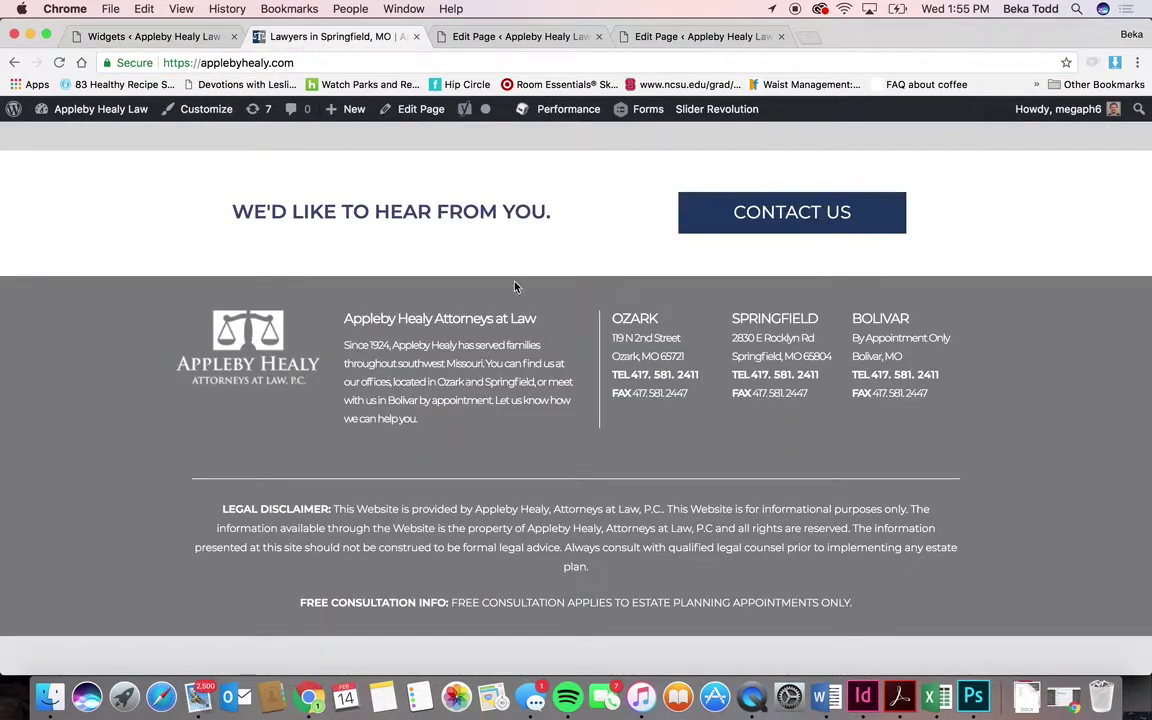
click(183, 38)
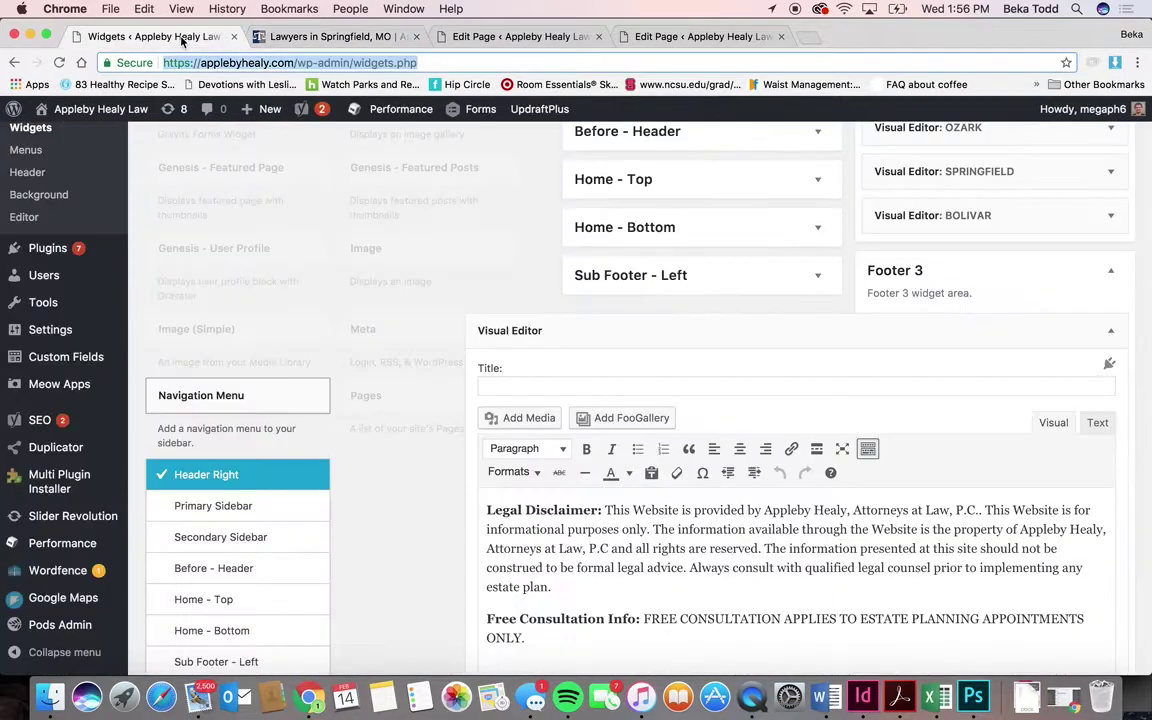
triple_click(716, 505)
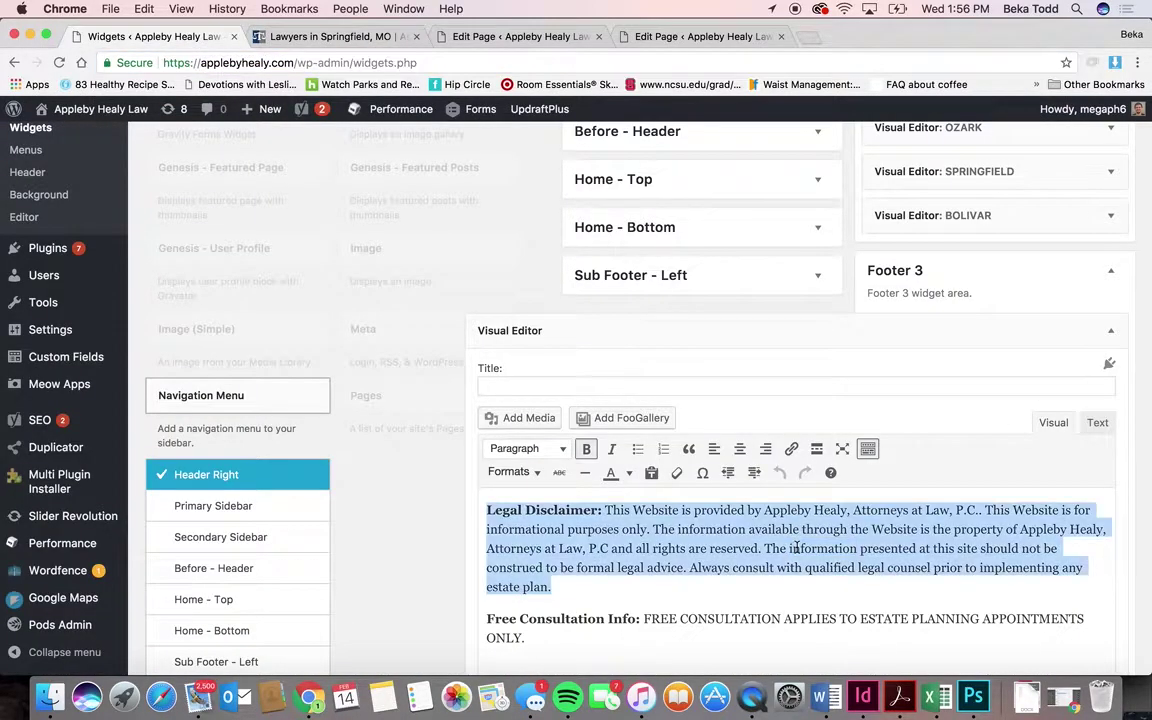
click(510, 472)
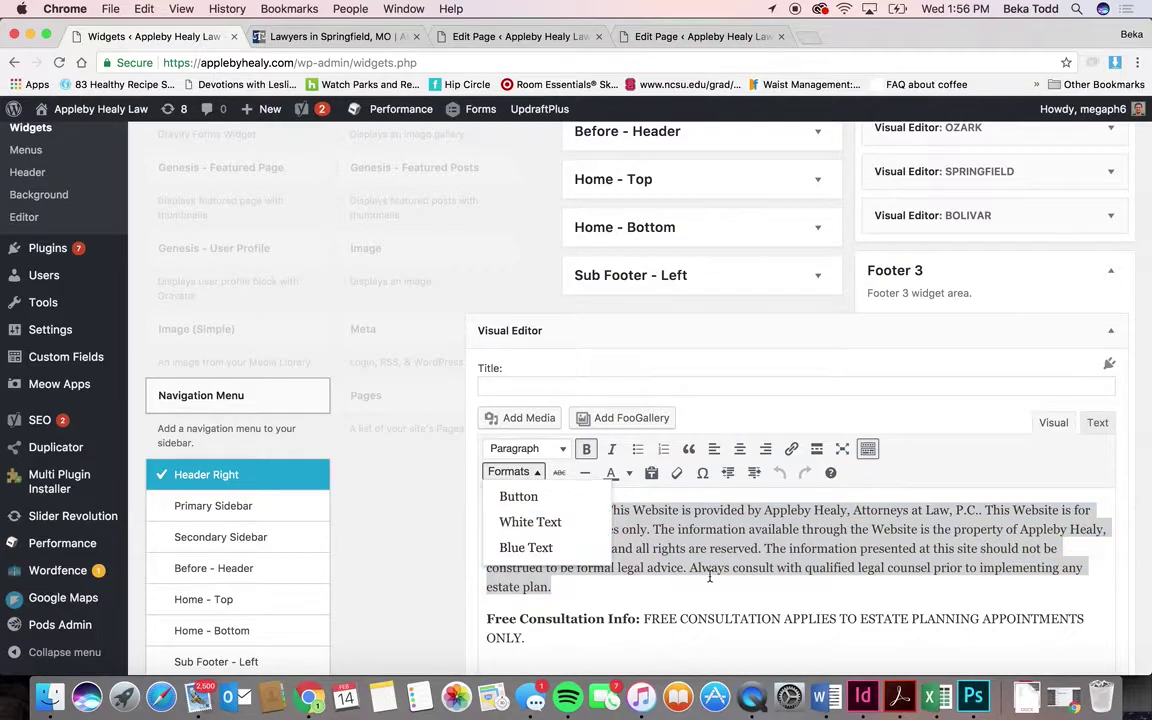
click(739, 564)
- Look over the rest of Footer 3's Visual Editor widget, collapse it, and check the Footer 4 widget area
scroll(739, 560, down, 3)
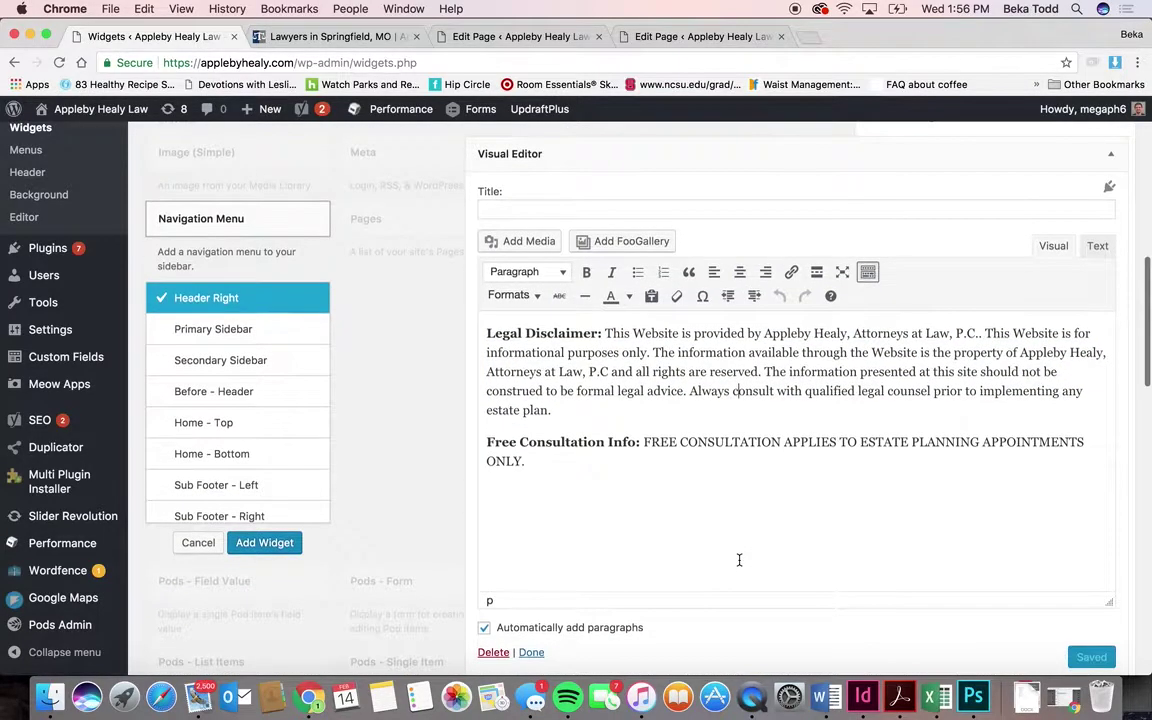
scroll(869, 445, up, 2)
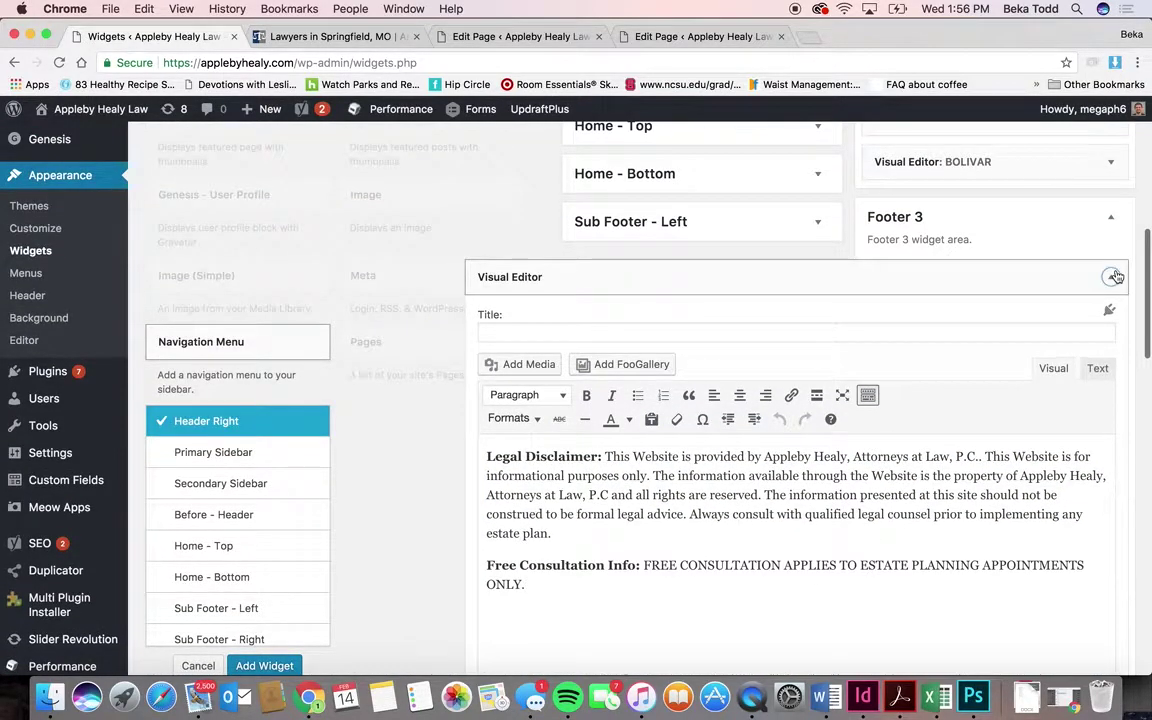
click(1111, 275)
click(1080, 332)
click(1075, 332)
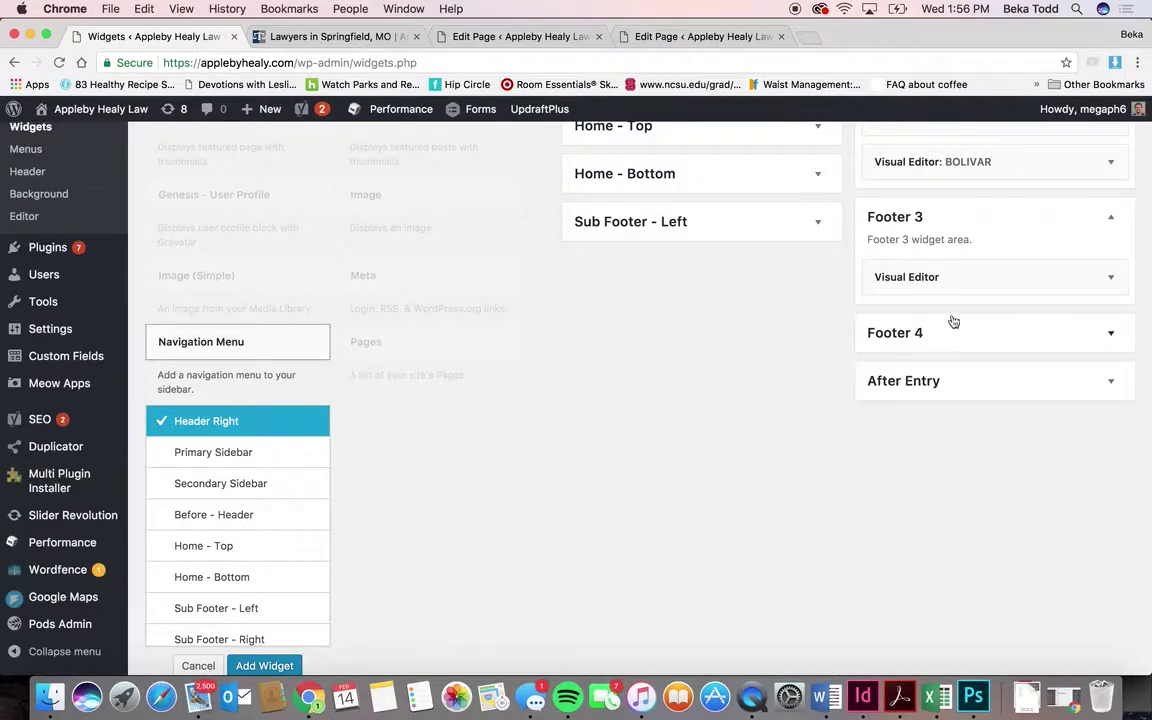
- View the logo and navigation menu in the live page's header, and return to the Widgets screen
scroll(519, 338, up, 10)
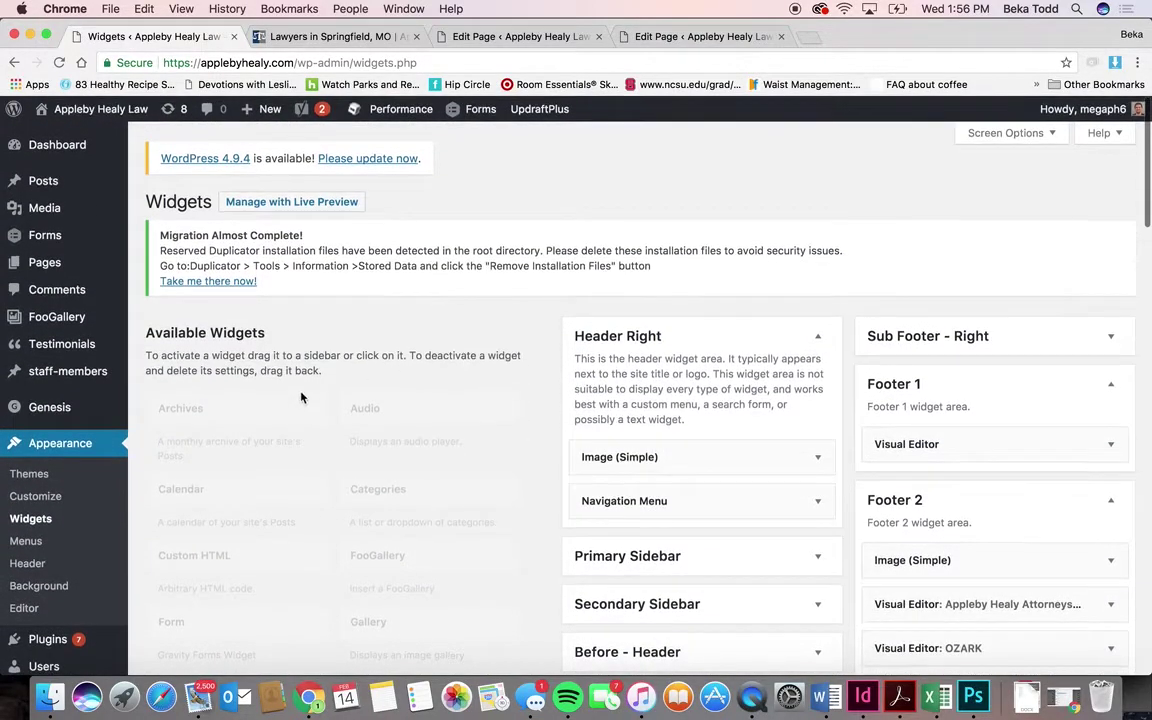
click(318, 36)
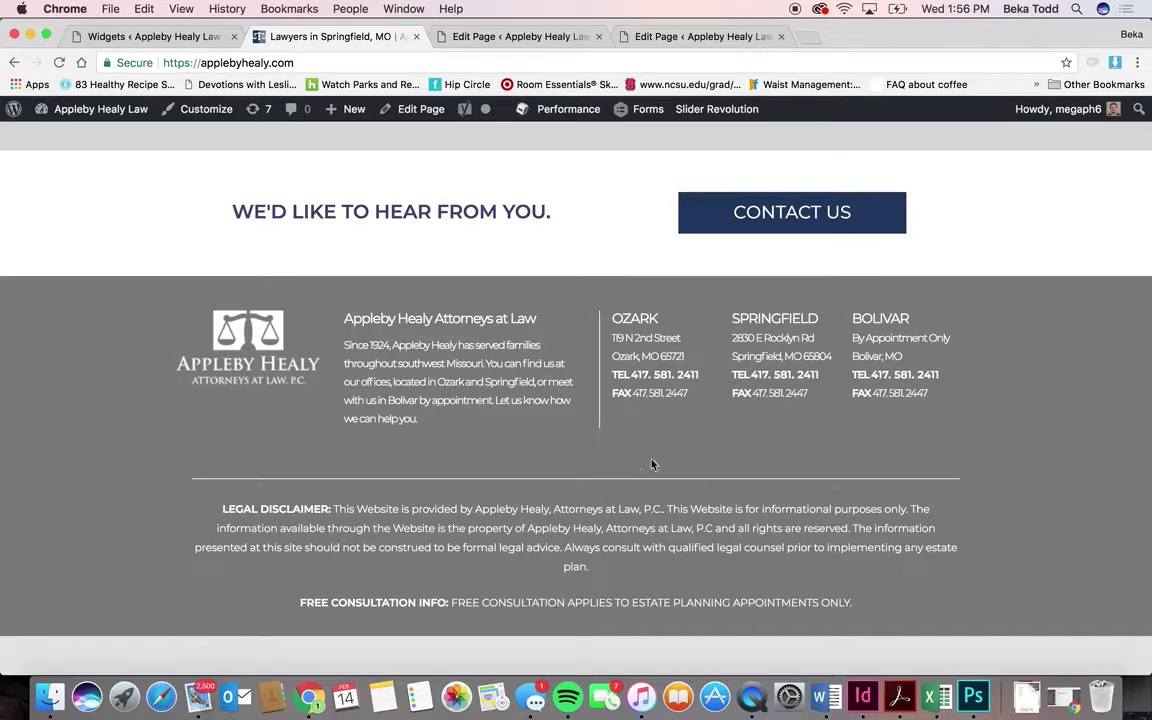
scroll(700, 408, up, 20)
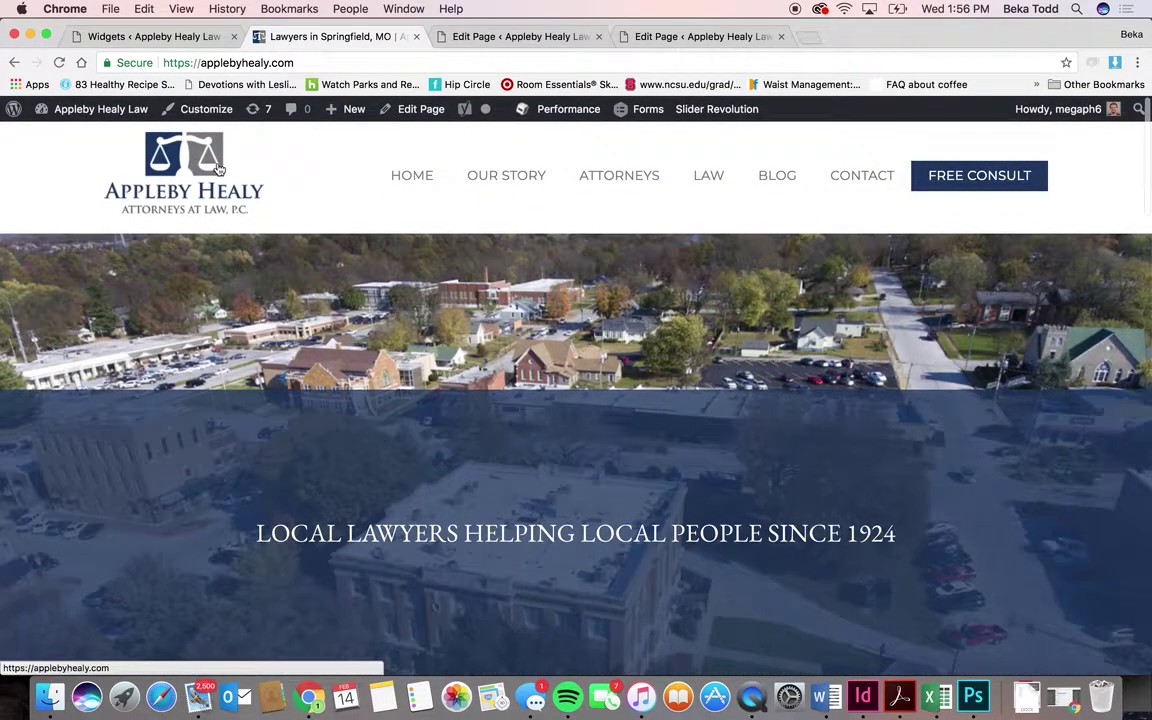
click(167, 36)
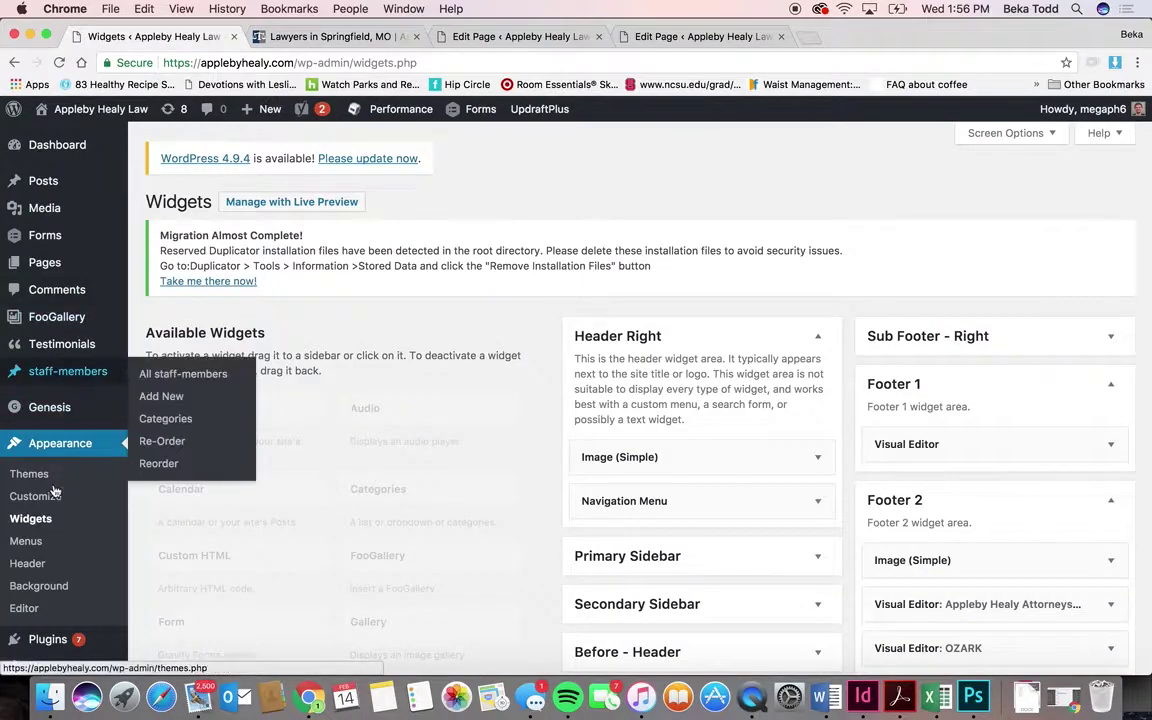
- Open the Menus screen and review the Home Top menu's structure and the pages available to add
click(25, 541)
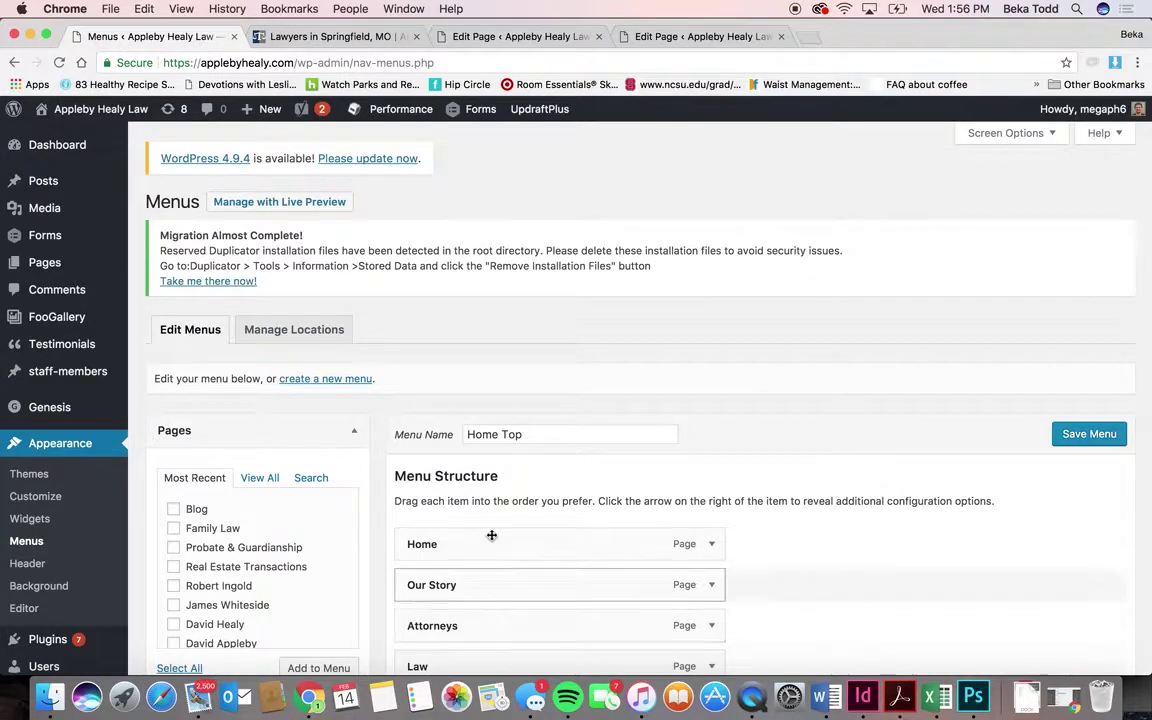
scroll(480, 532, down, 5)
scroll(491, 536, down, 1)
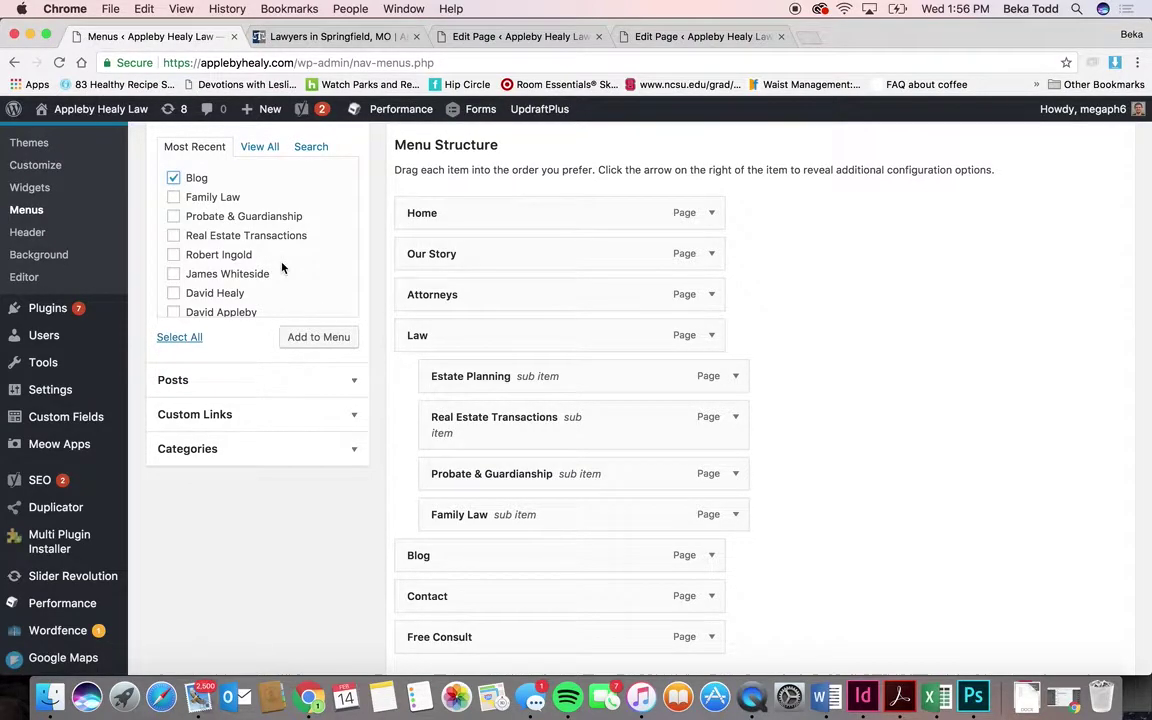
- Add the Blog page to the Home Top menu and nest it as a sub item under Free Consult
scroll(237, 216, up, 1)
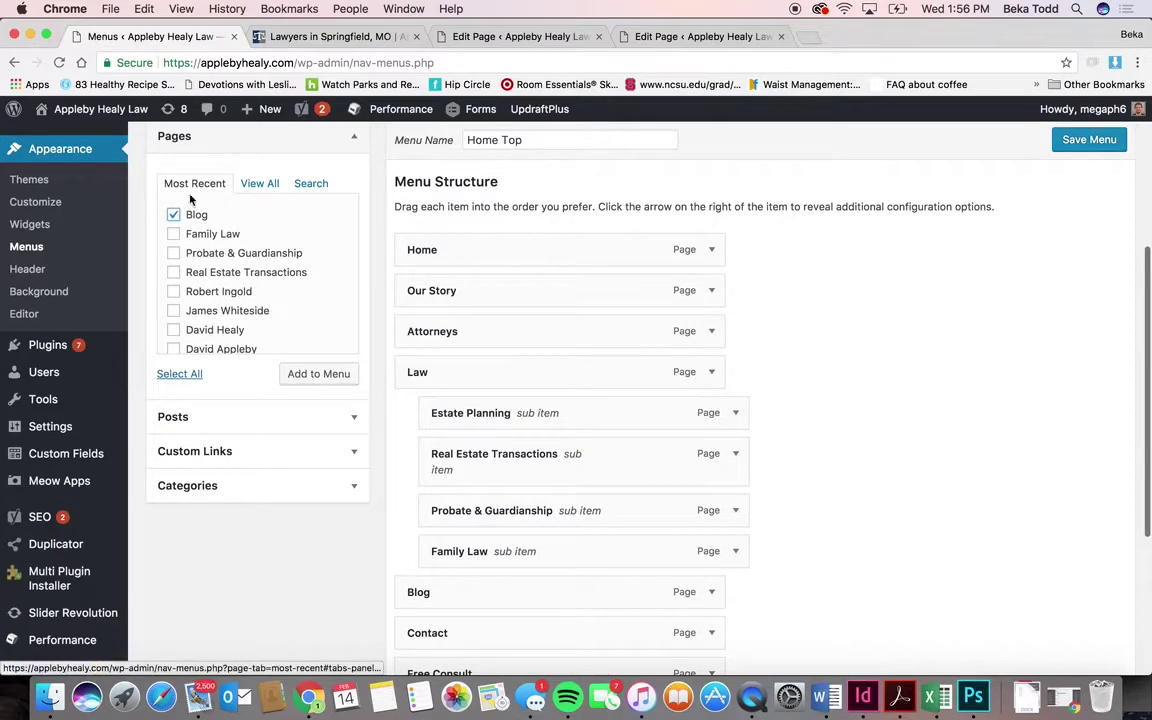
click(303, 374)
scroll(357, 396, down, 5)
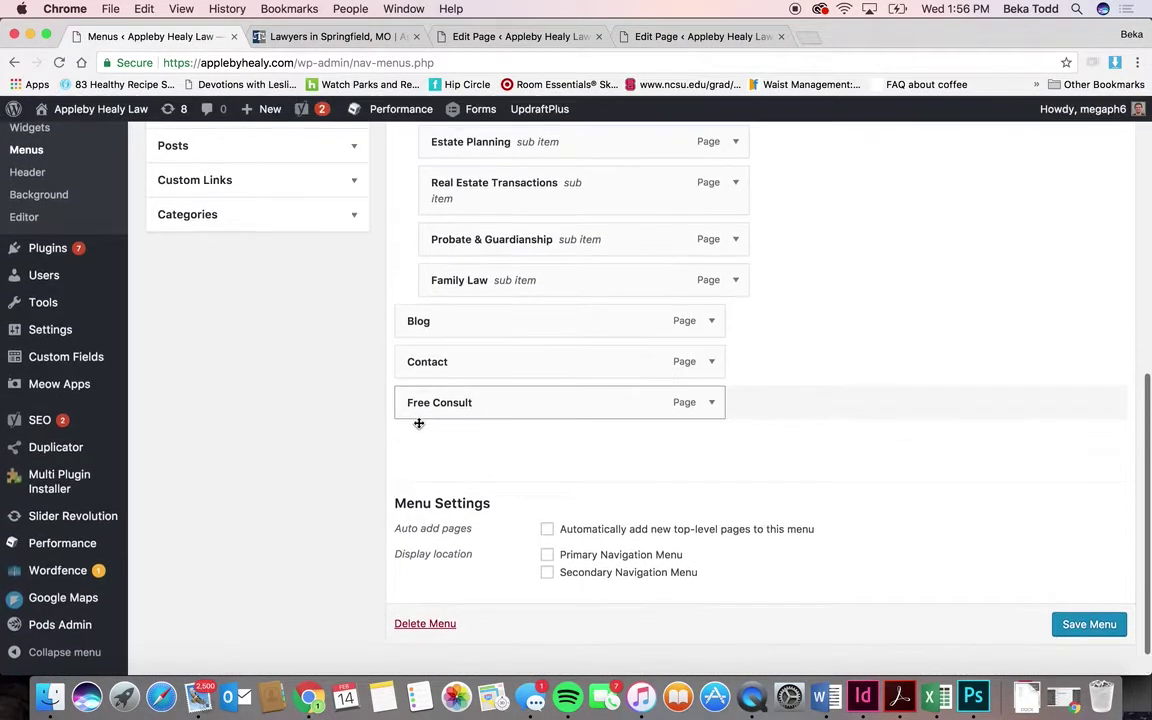
drag(512, 450, 401, 506)
- Expand the Blog sub item under Free Consult and remove it from the menu
click(733, 461)
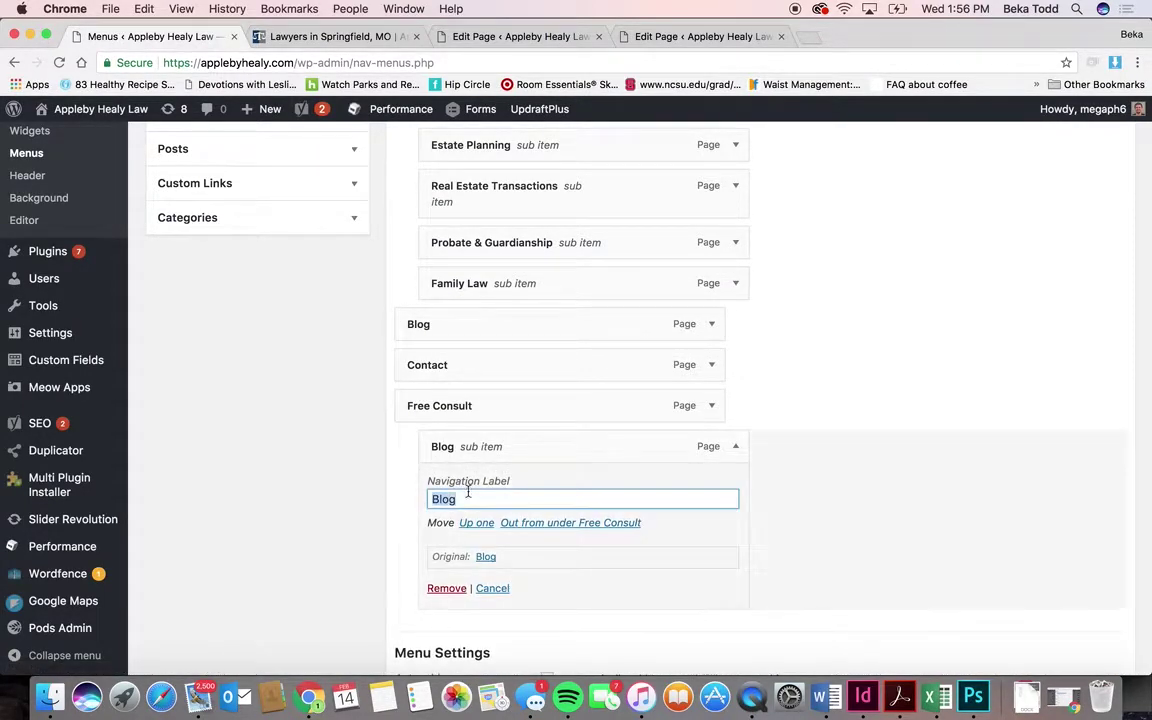
click(447, 588)
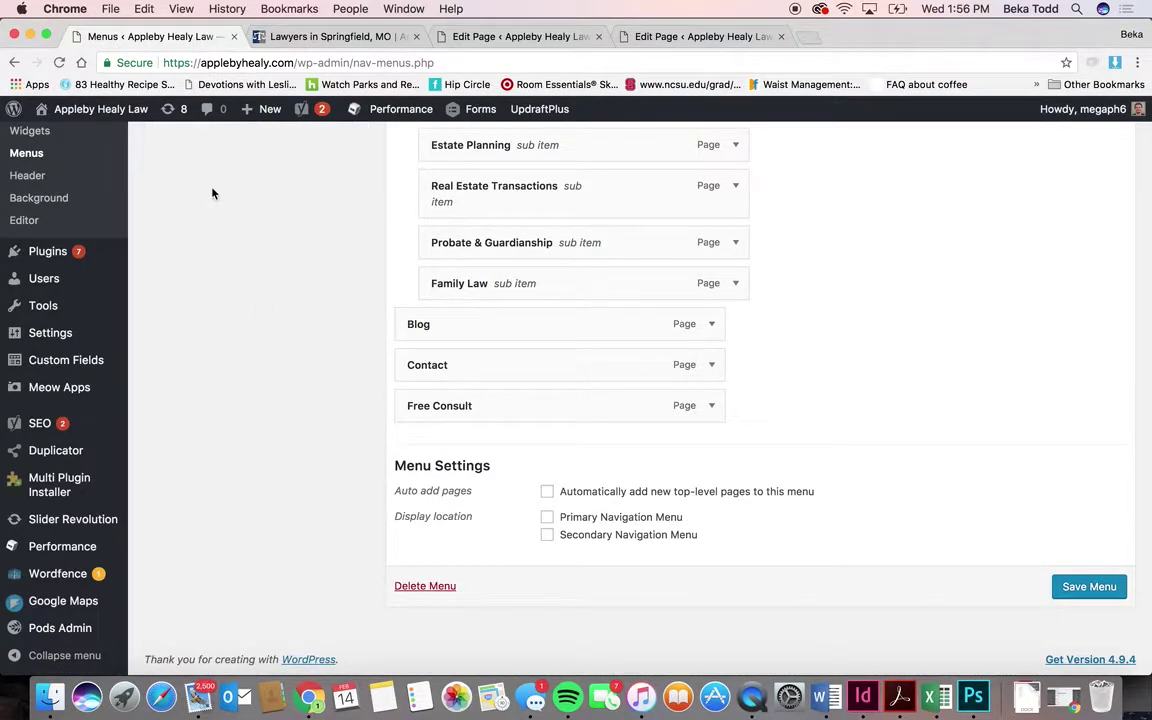
click(213, 193)
scroll(231, 320, up, 5)
click(267, 262)
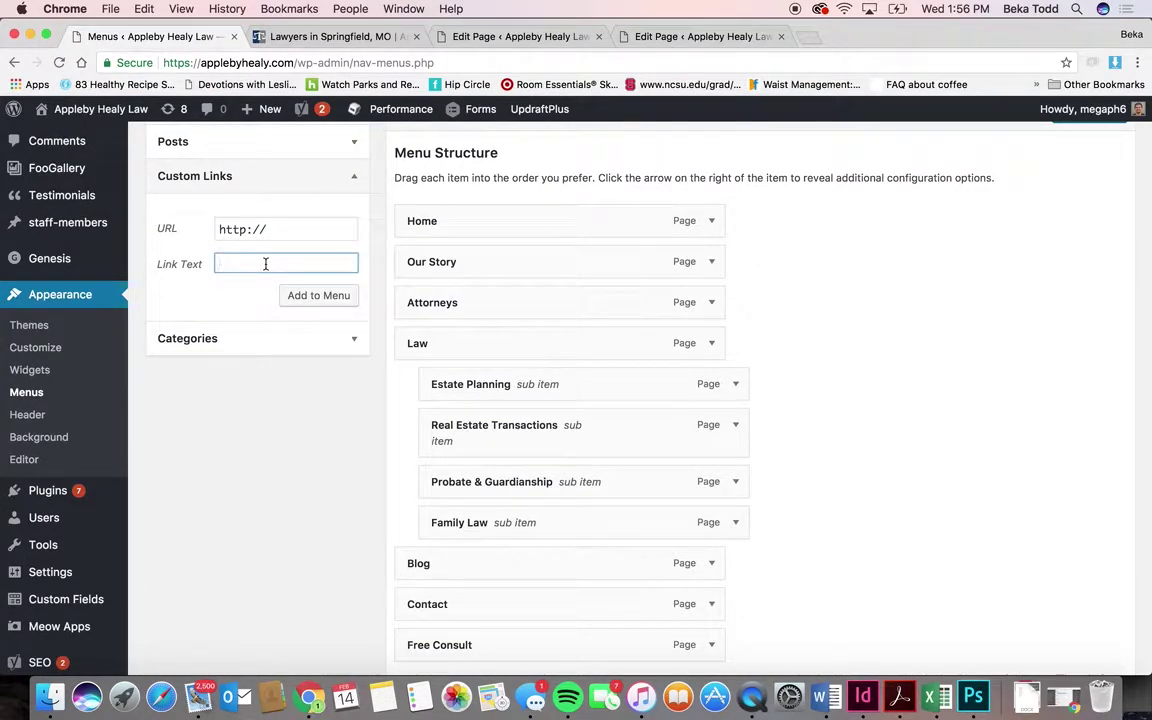
text(jpa)
key(BackSpace)
key(BackSpace)
key(BackSpace)
click(280, 228)
text(goog)
click(349, 293)
scroll(576, 411, down, 5)
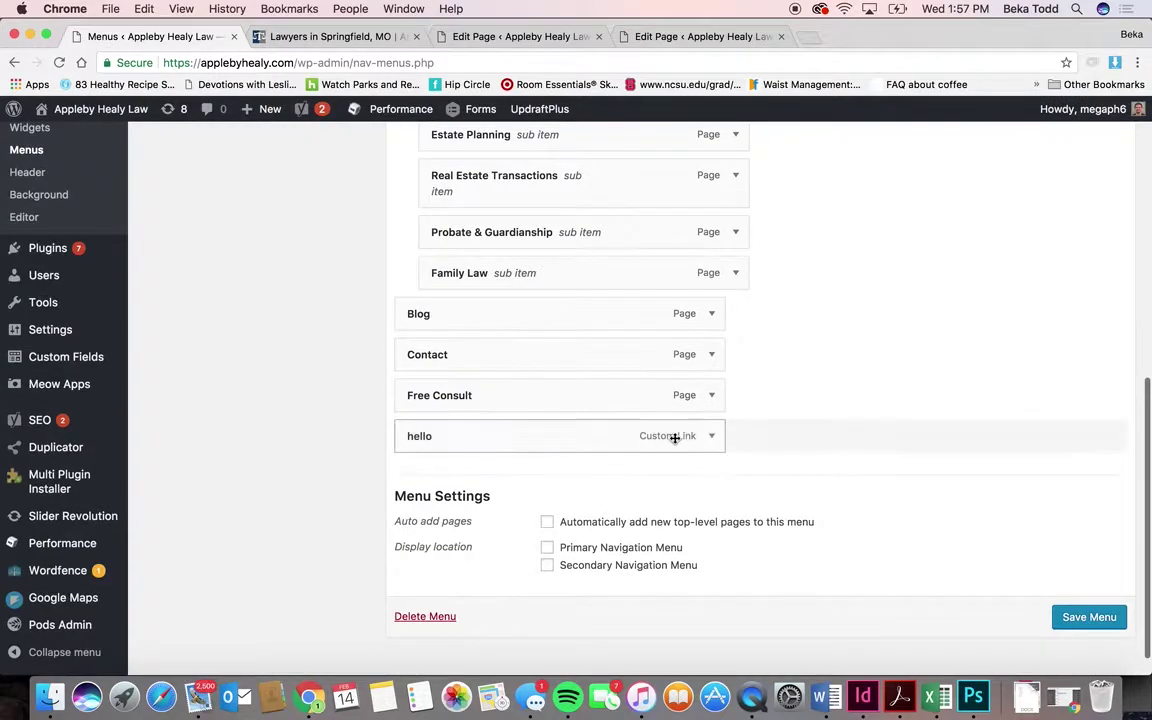
- Expand the hello custom link's settings and remove the link from the Home Top menu
mouse_move(602, 442)
mouse_down()
mouse_move(604, 362)
mouse_move(602, 452)
mouse_up()
click(710, 446)
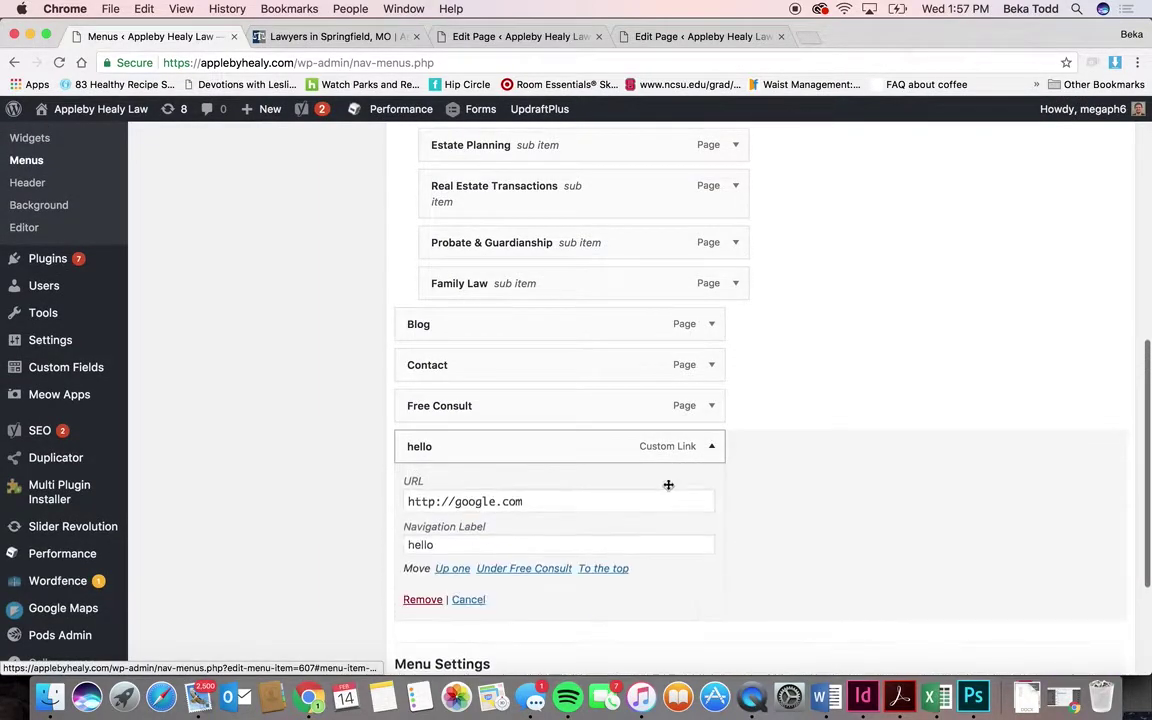
click(432, 599)
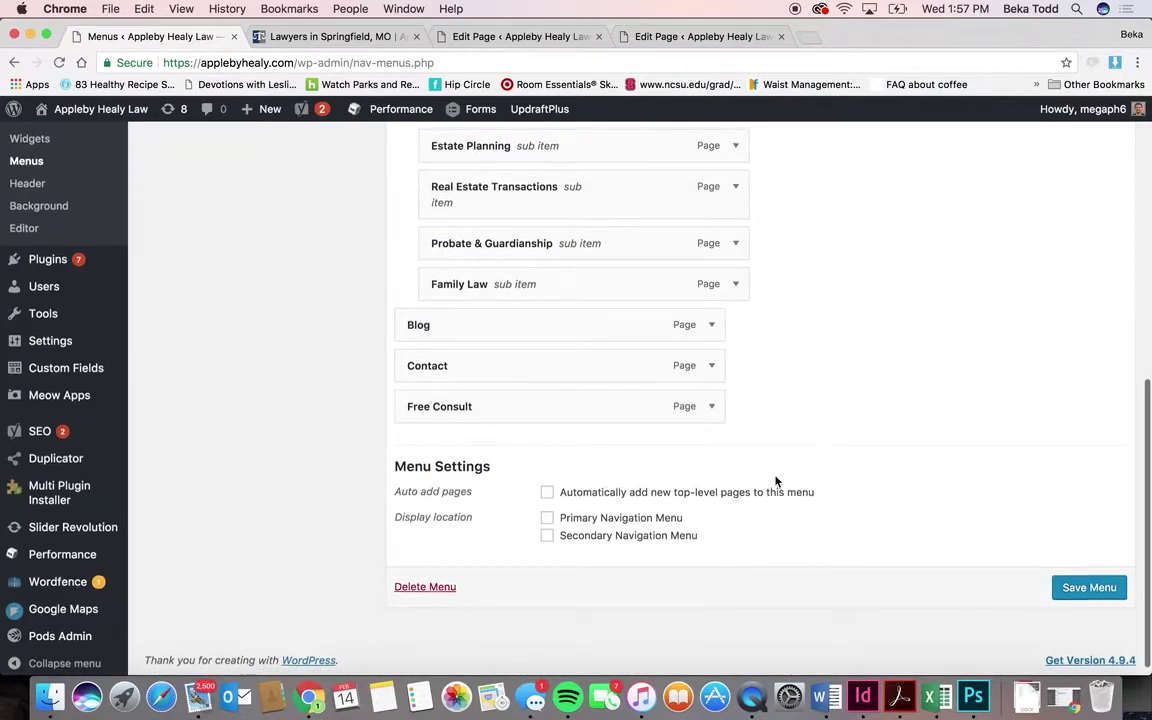
- Examine the Free Consult menu item's settings, and compare it with the Free Consult button in the live page's header
scroll(776, 482, up, 10)
scroll(776, 482, down, 9)
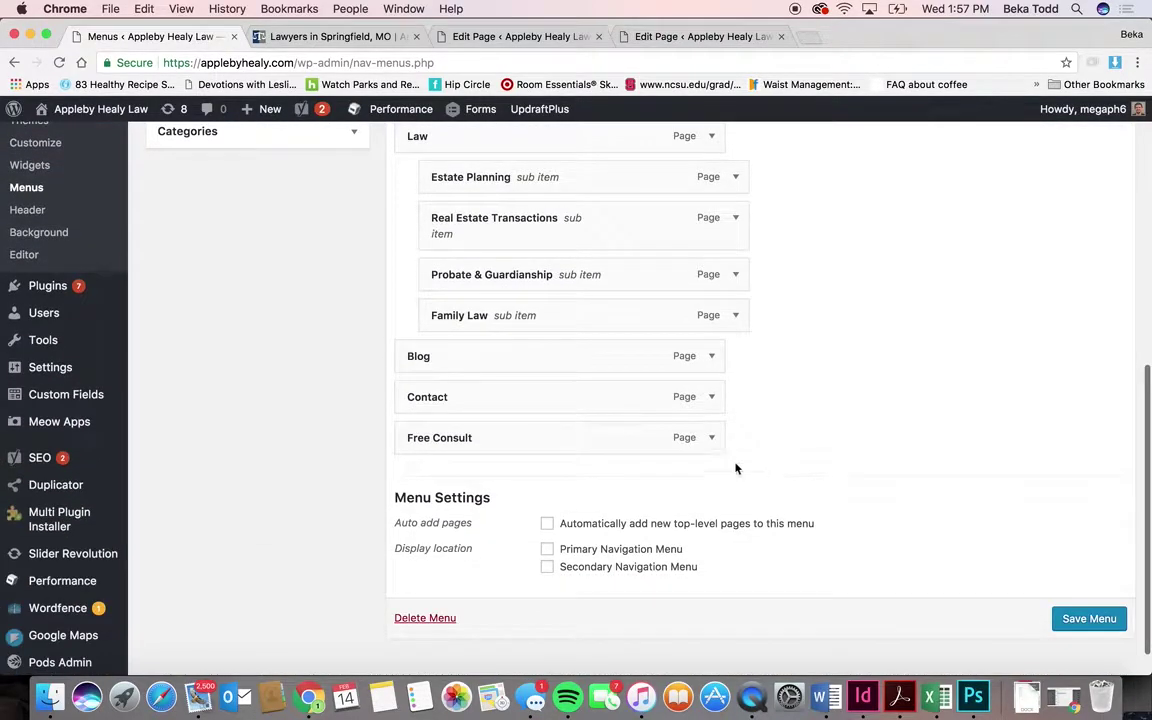
click(711, 439)
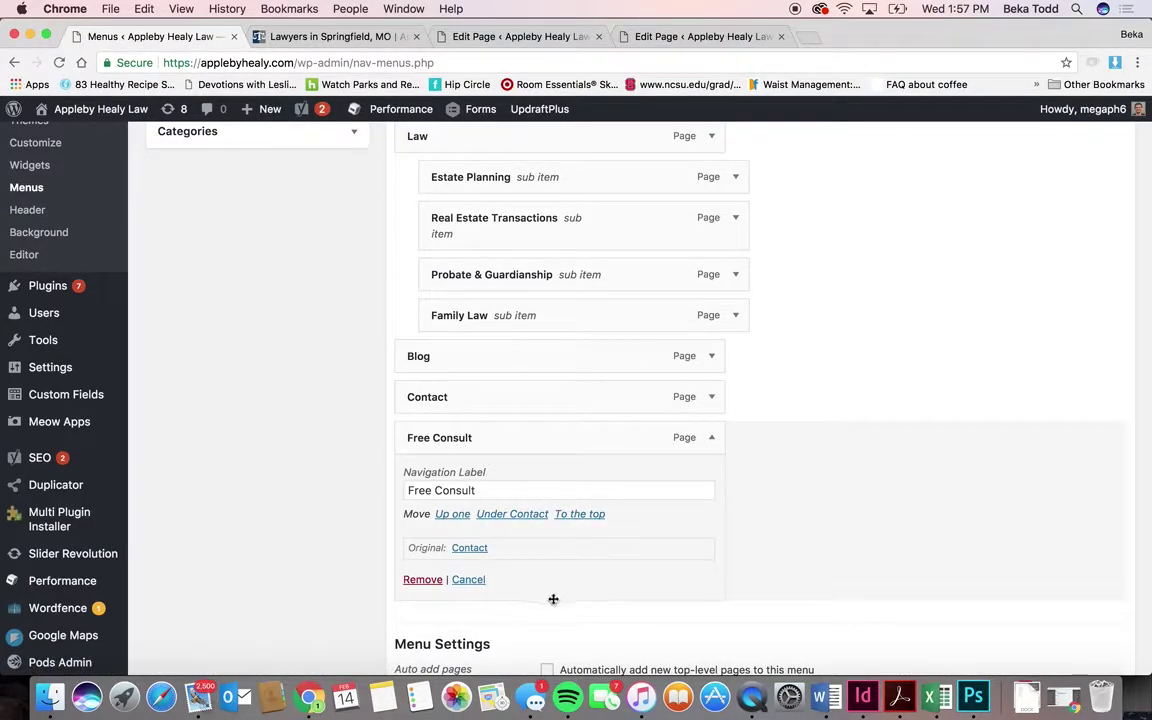
click(711, 438)
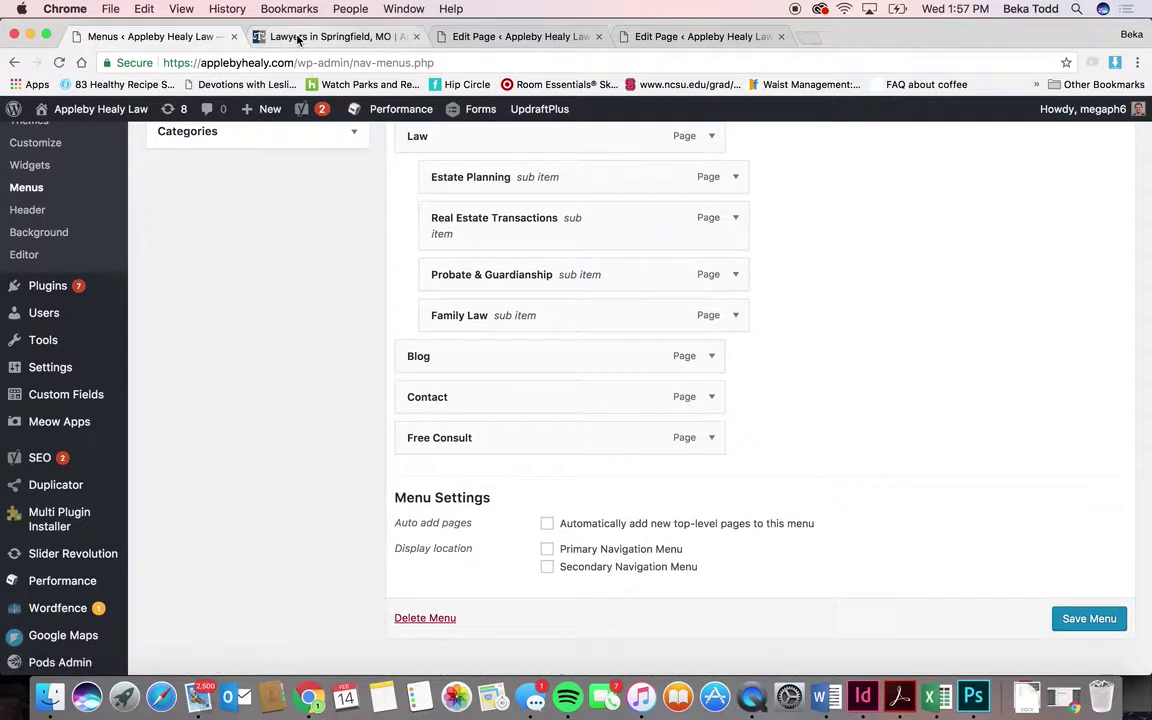
click(290, 36)
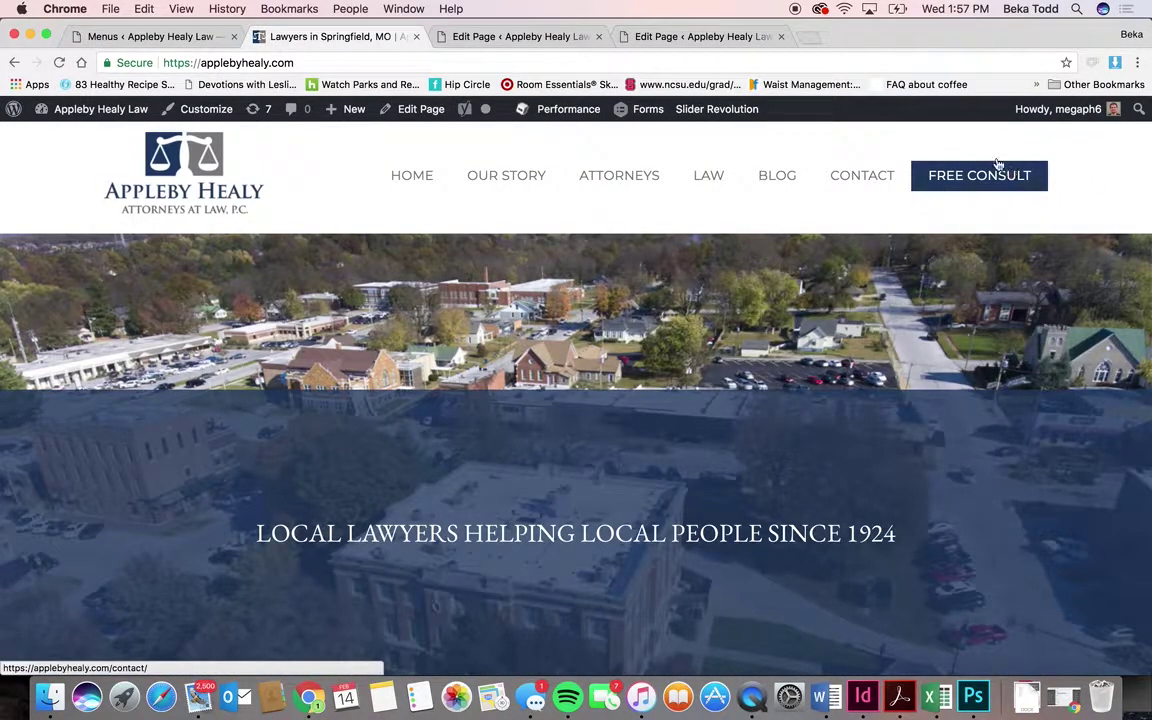
click(159, 36)
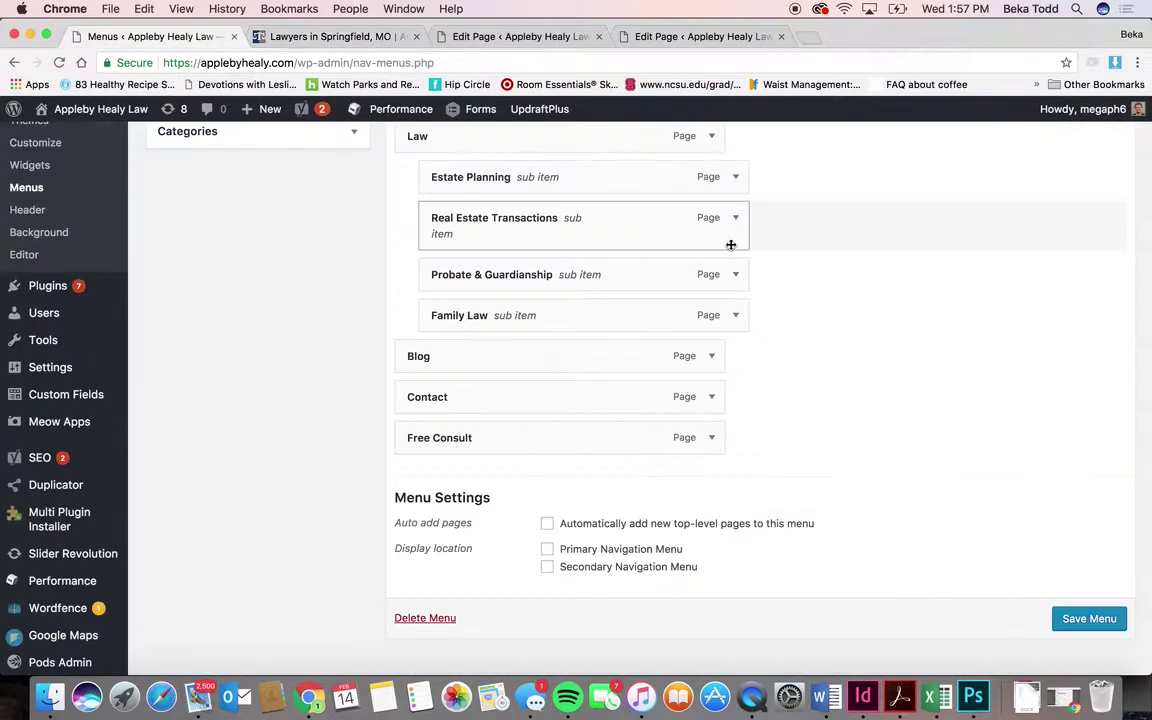
- Review the order of the Home Top menu's items and locate the option for saving the menu
drag(689, 440, 786, 344)
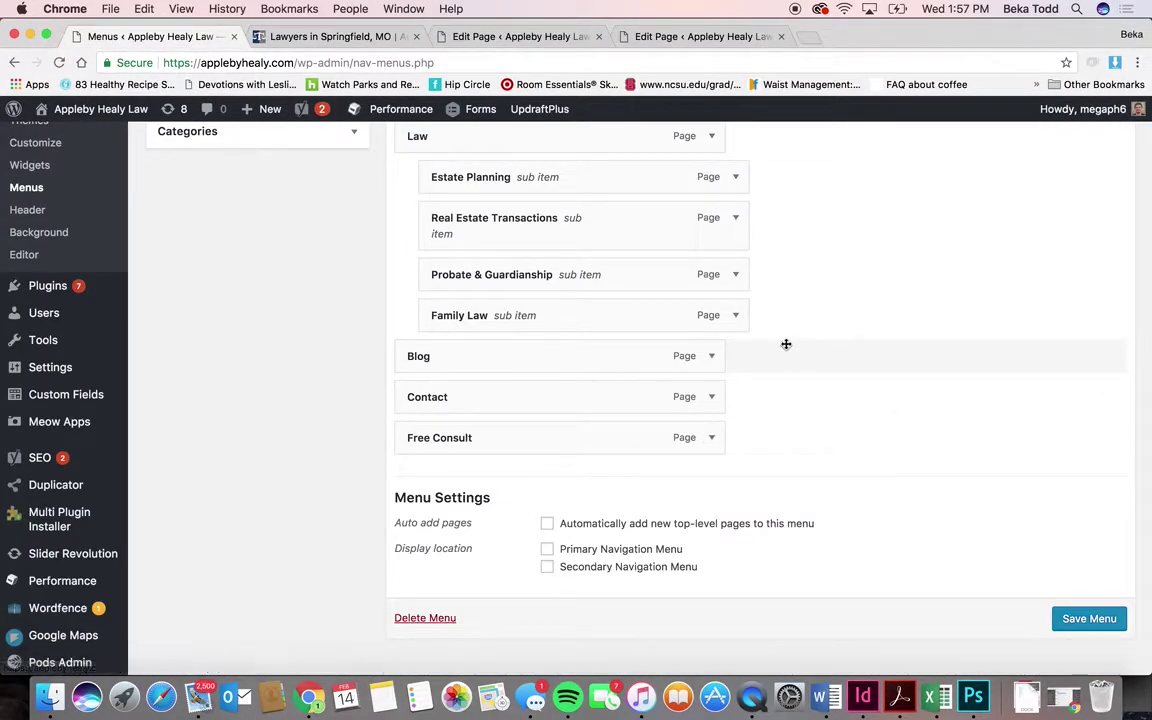
scroll(786, 344, up, 10)
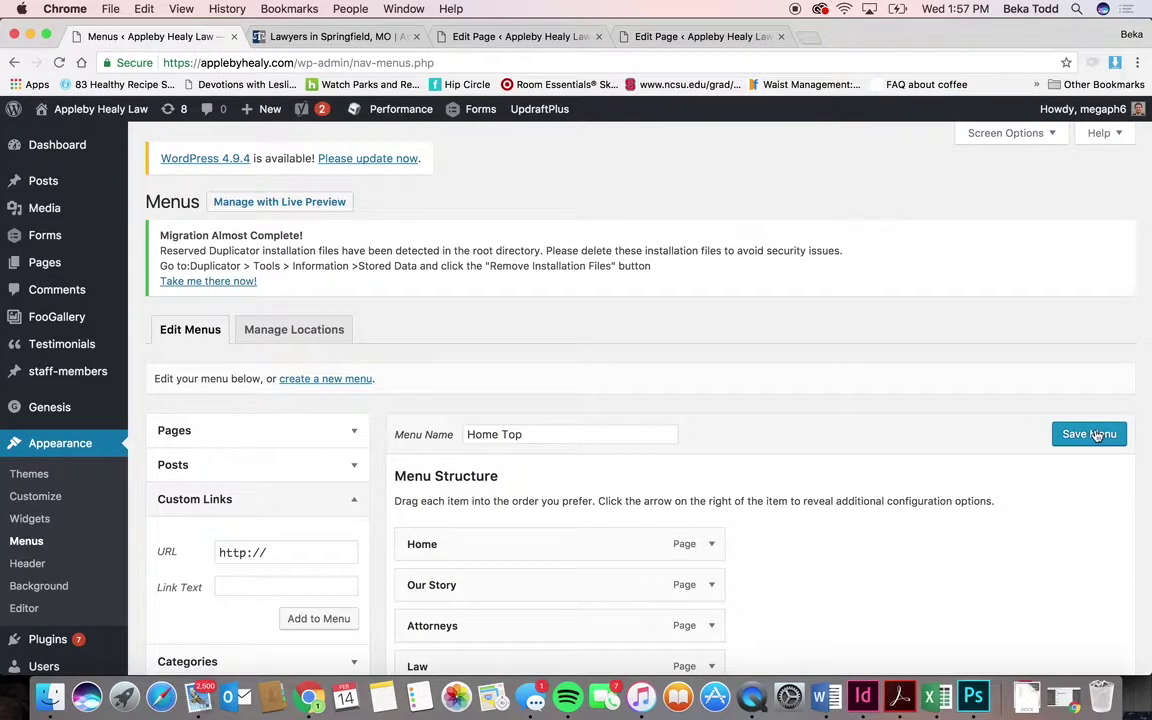
scroll(750, 435, down, 4)
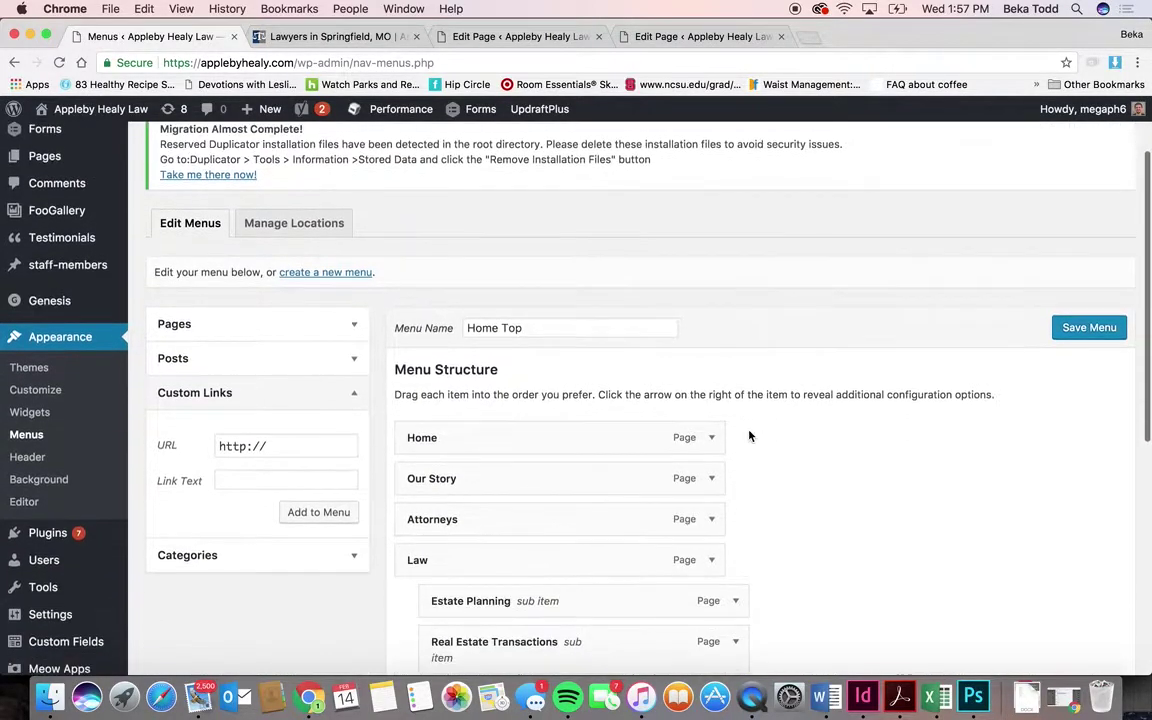
scroll(750, 435, up, 5)
scroll(750, 435, down, 8)
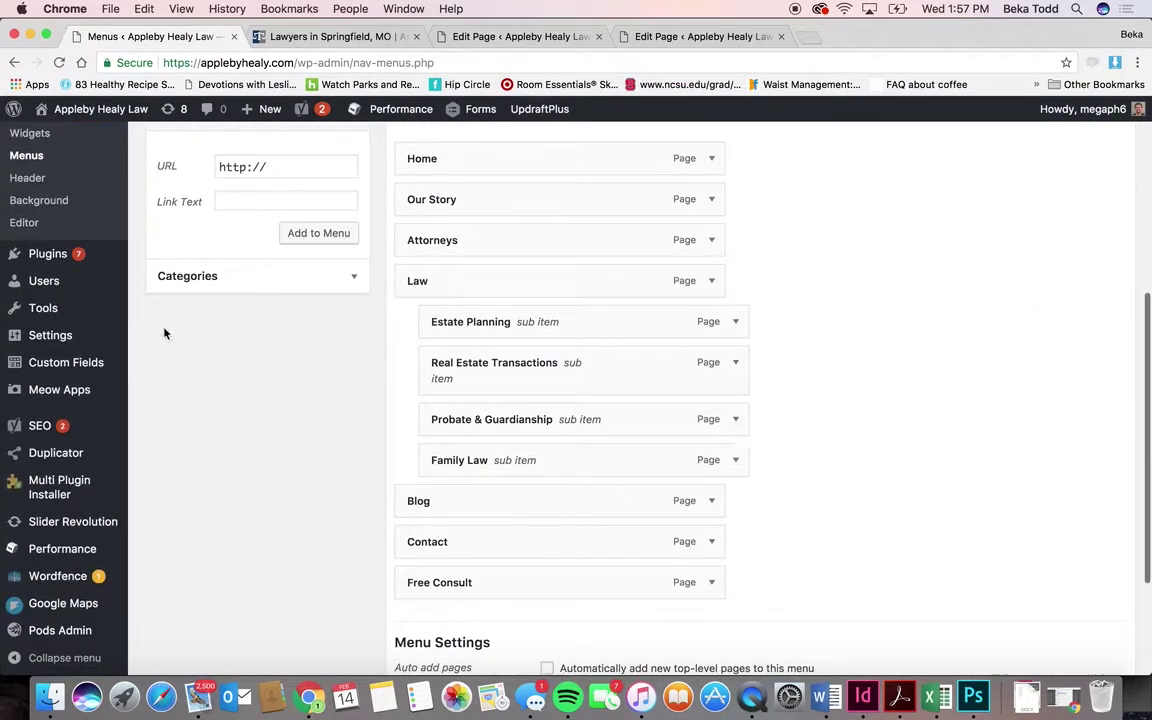
- Leave the Menus screen without saving, open the list of all users, and view the first administrator's profile fields
mouse_move(28, 276)
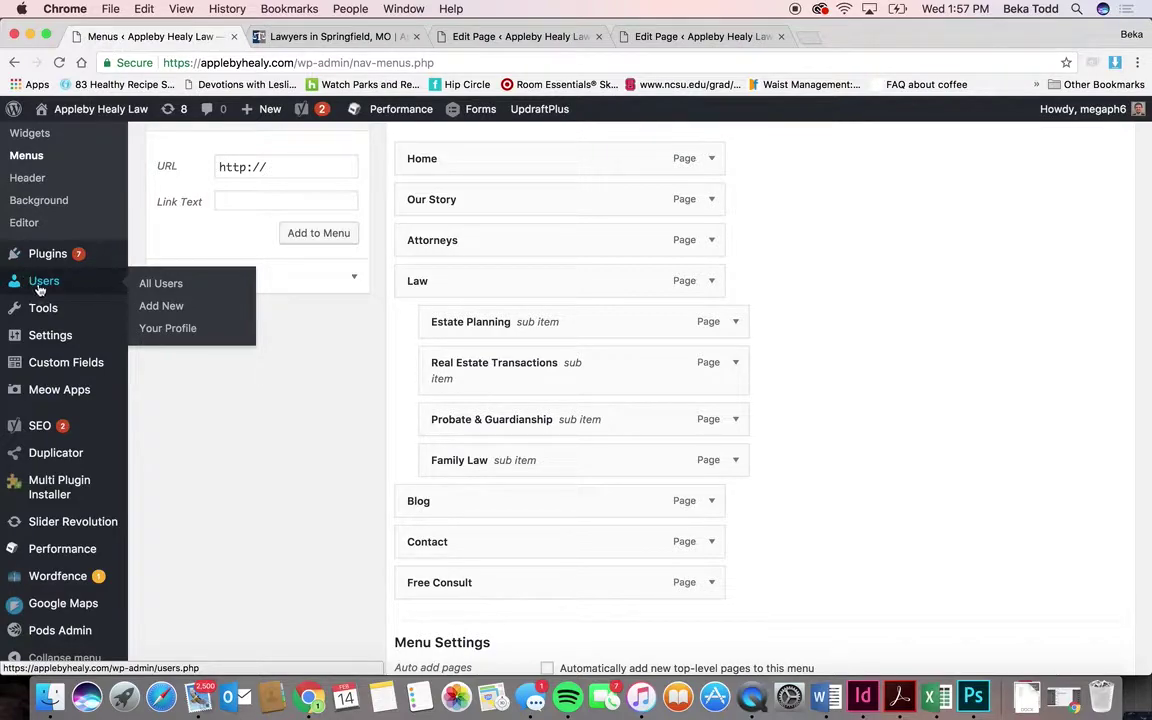
click(44, 287)
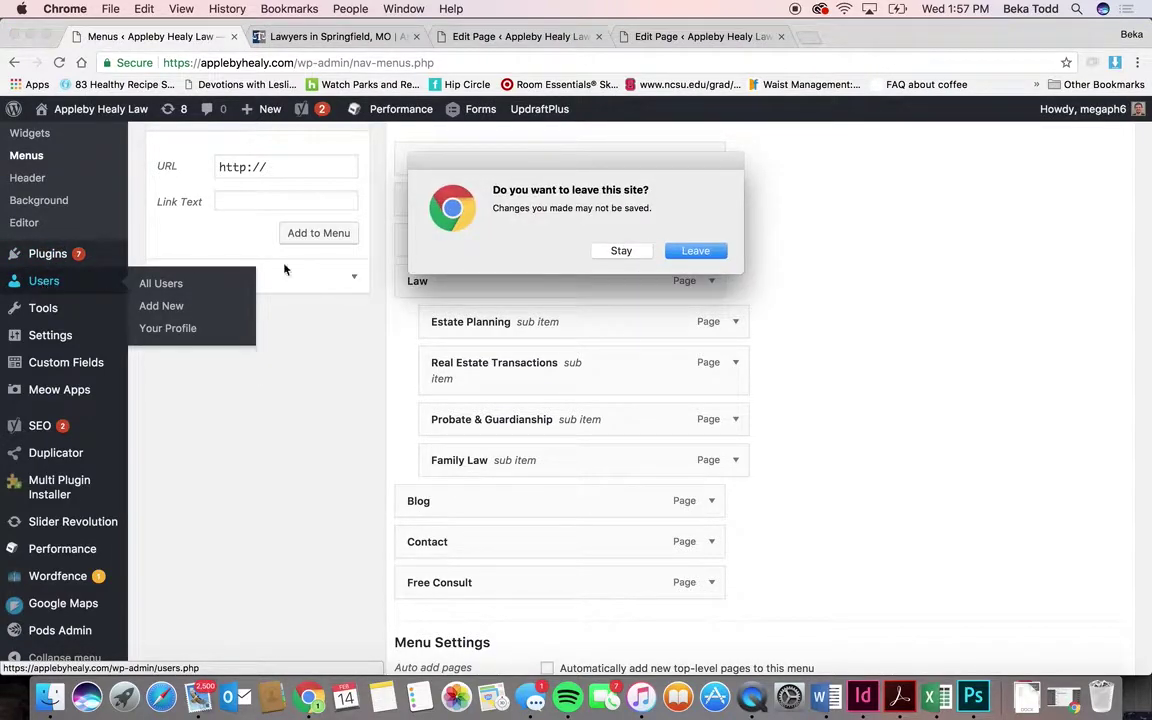
click(695, 250)
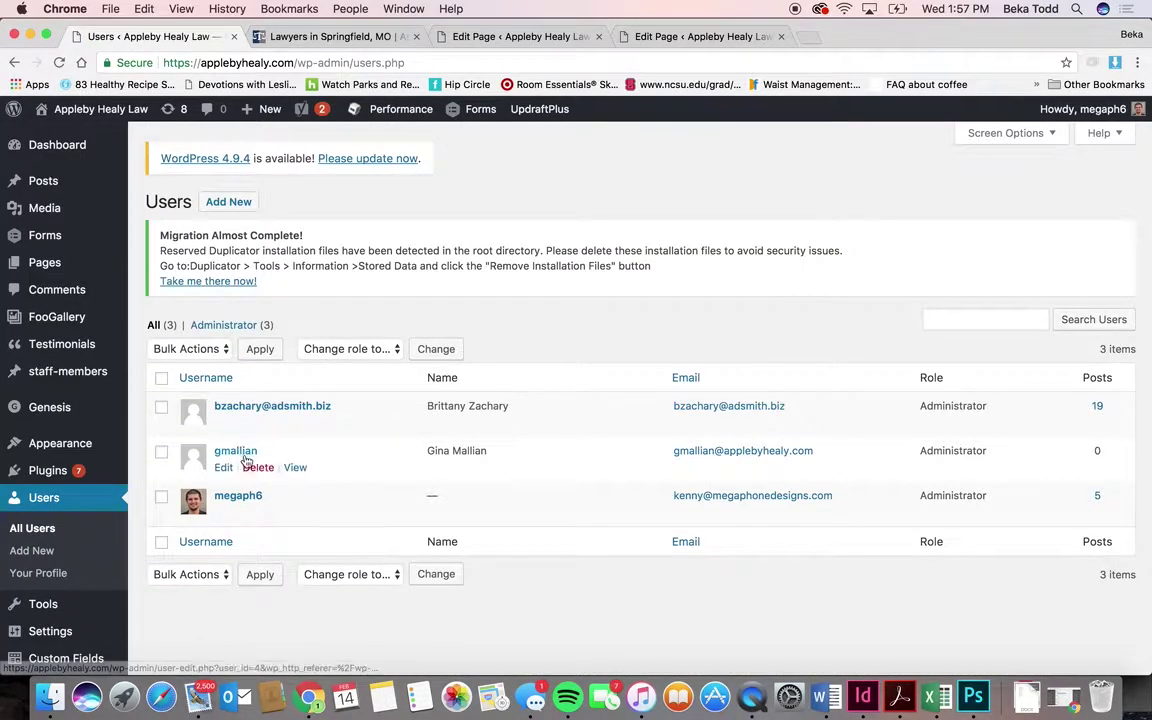
click(246, 410)
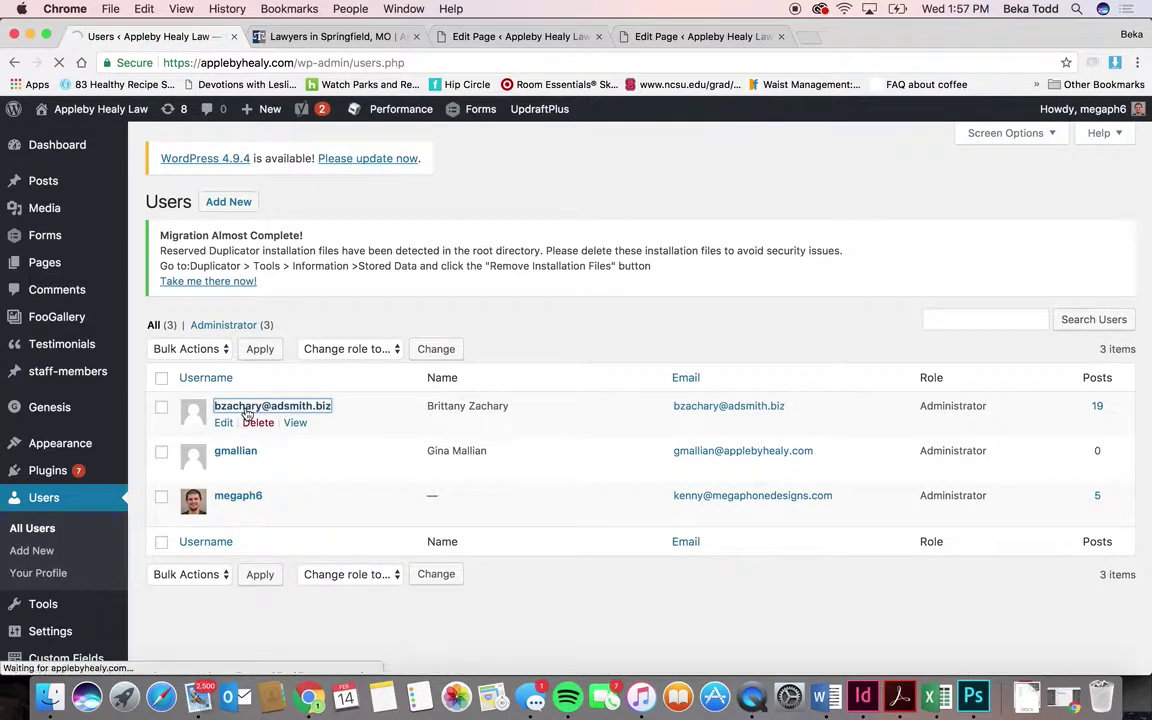
scroll(246, 412, down, 15)
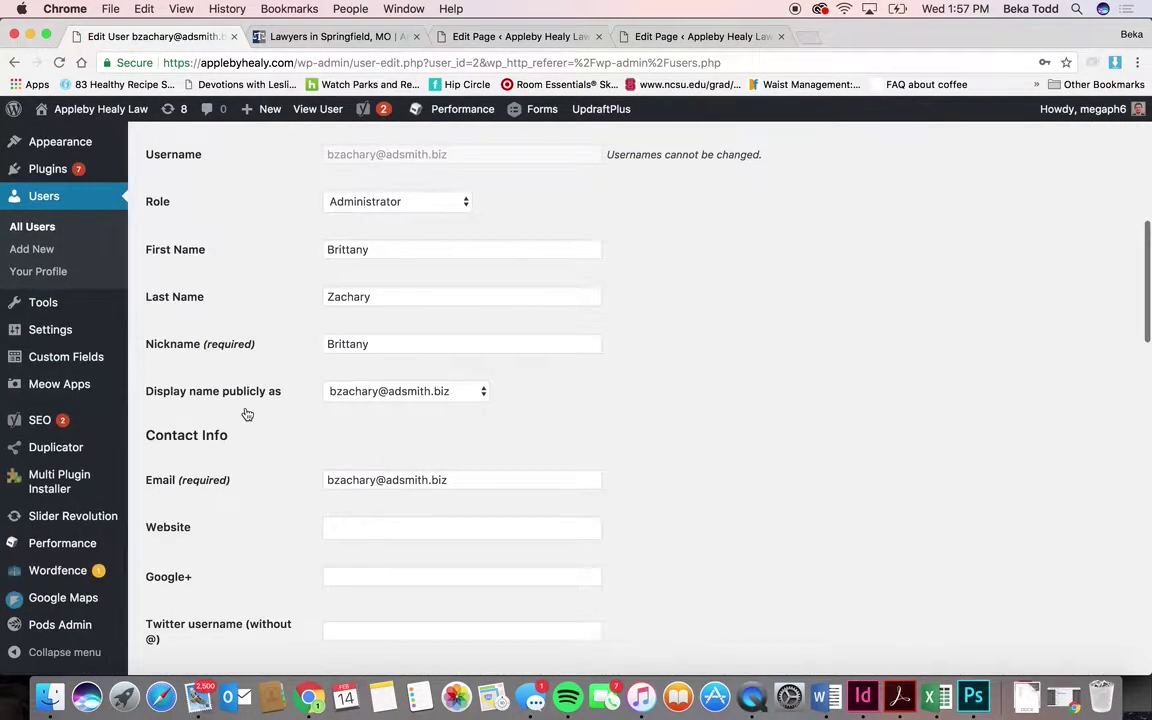
- Examine the rest of the administrator's profile, including the password generation and layout settings, down to the option for updating the user
scroll(246, 412, down, 5)
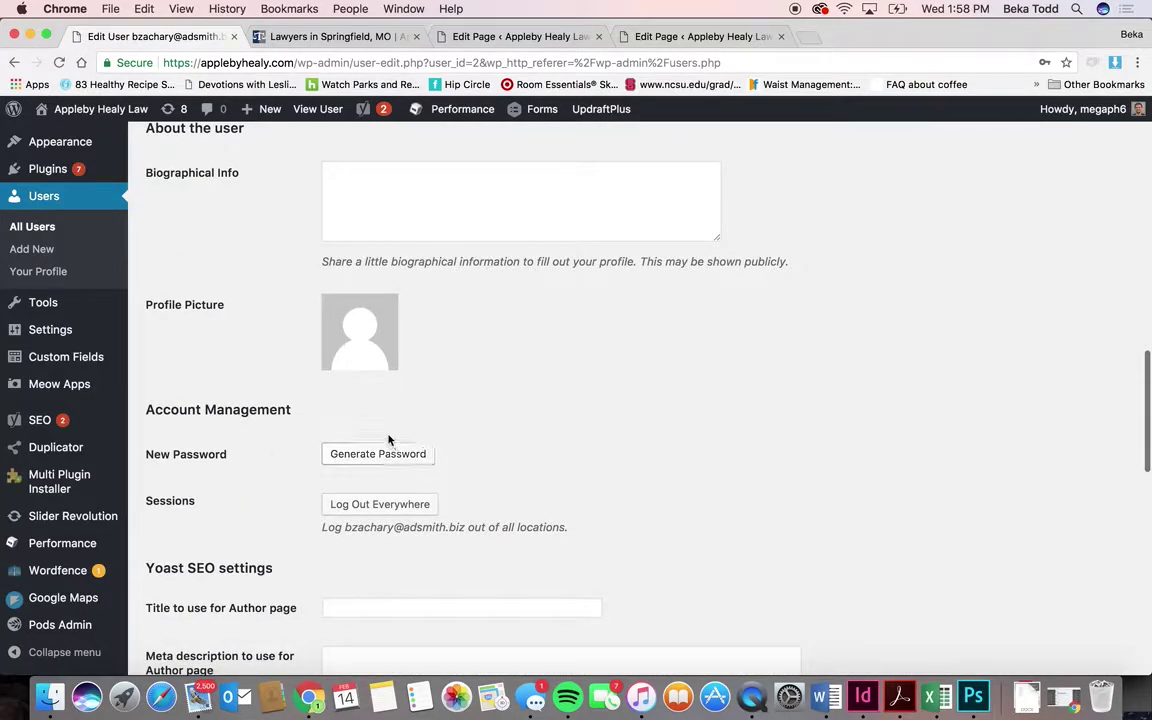
scroll(282, 474, up, 10)
scroll(282, 474, down, 20)
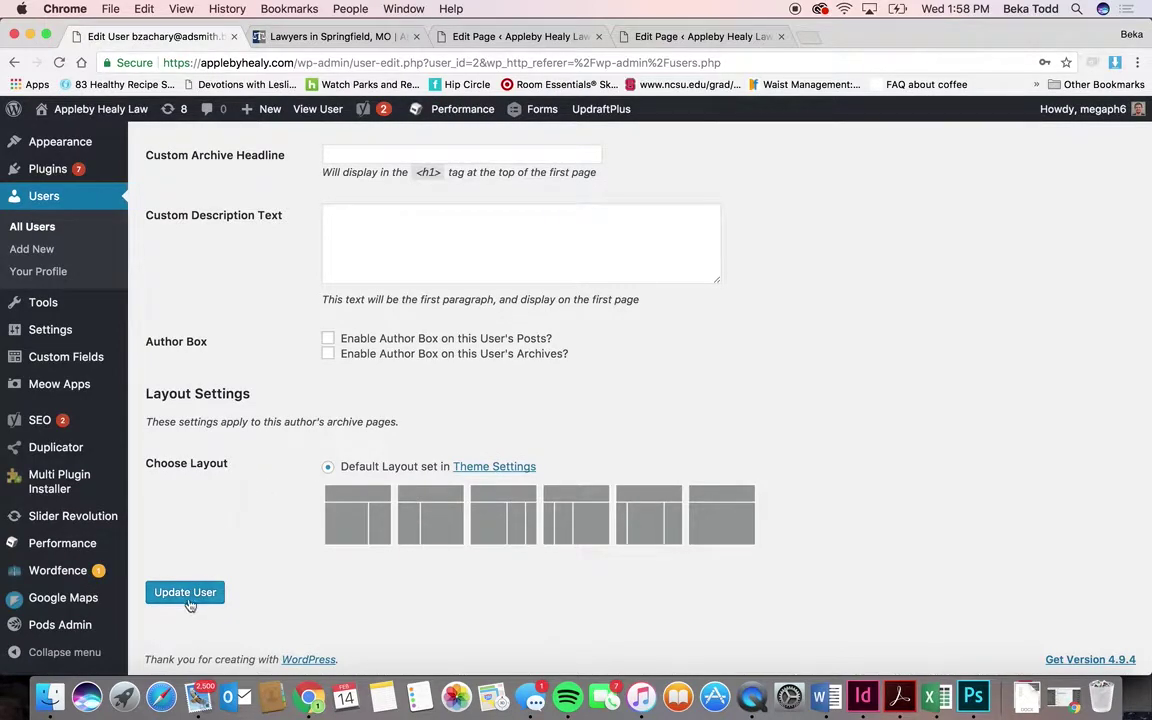
- Open the form for adding a new user and view the roles that can be assigned
click(44, 257)
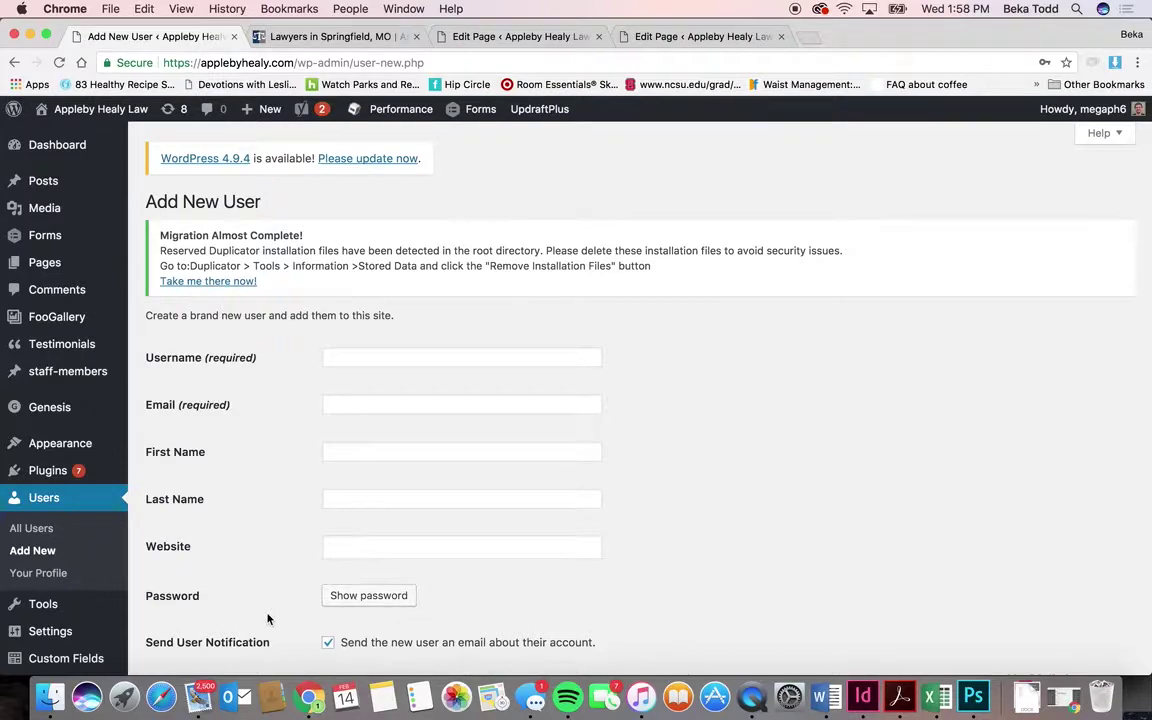
scroll(268, 617, down, 3)
click(378, 563)
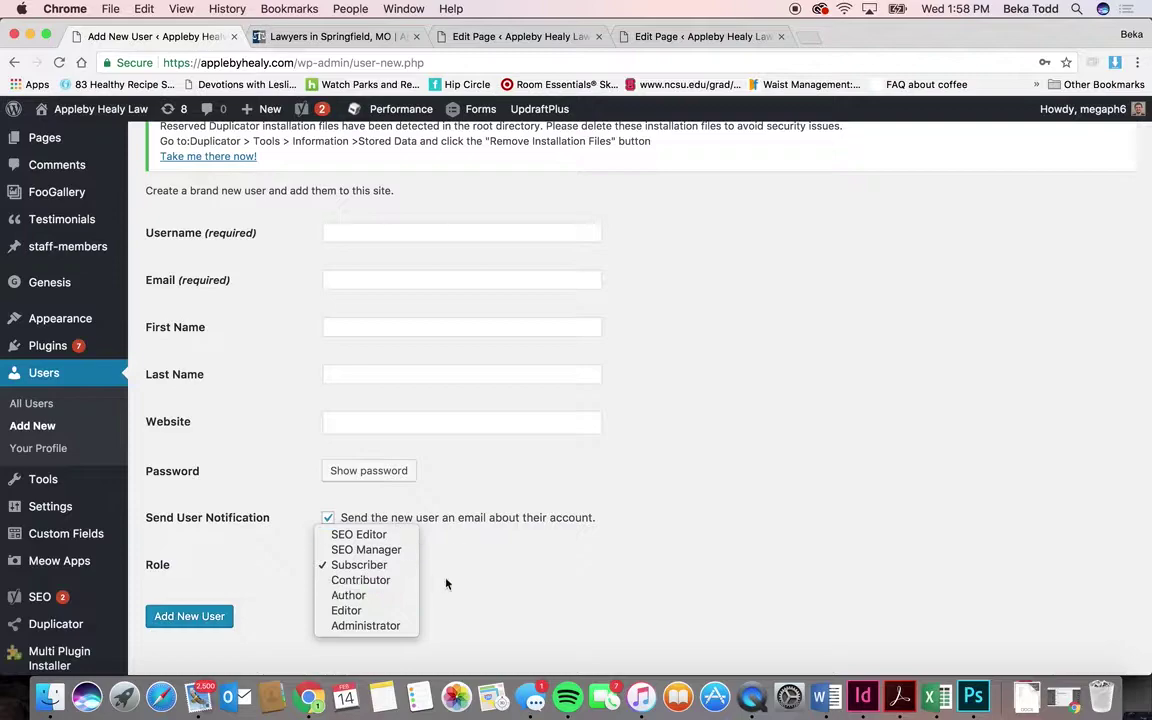
click(252, 502)
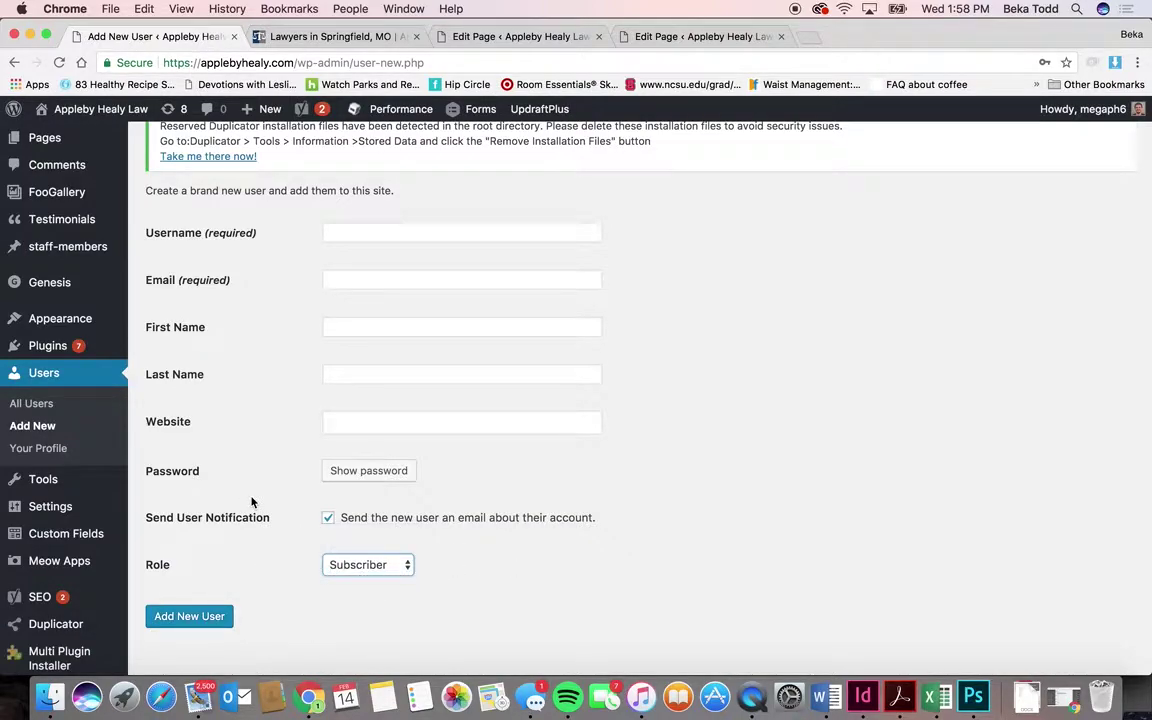
mouse_move(65, 500)
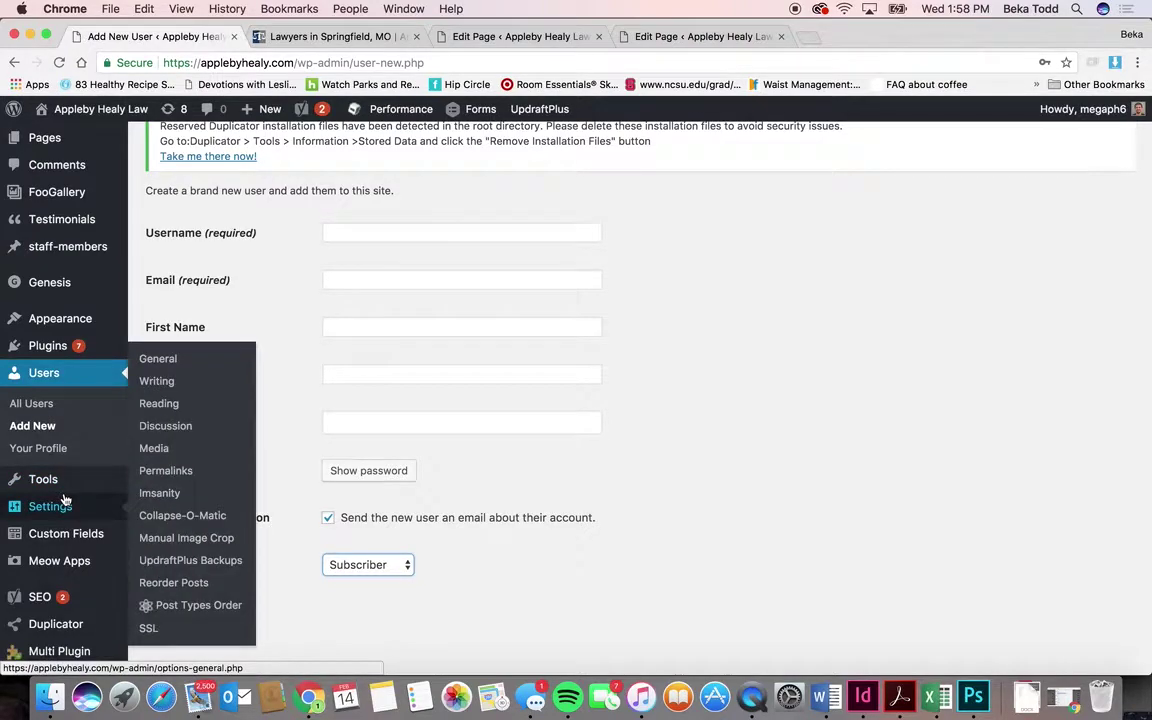
scroll(72, 483, down, 3)
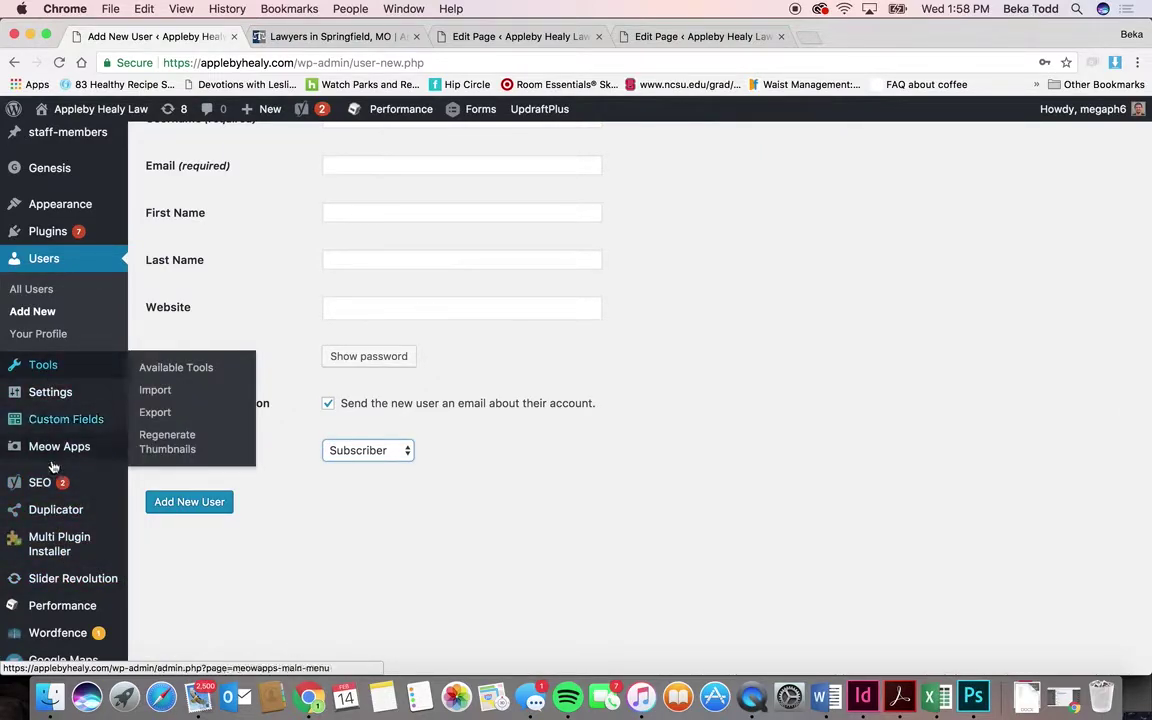
mouse_move(74, 368)
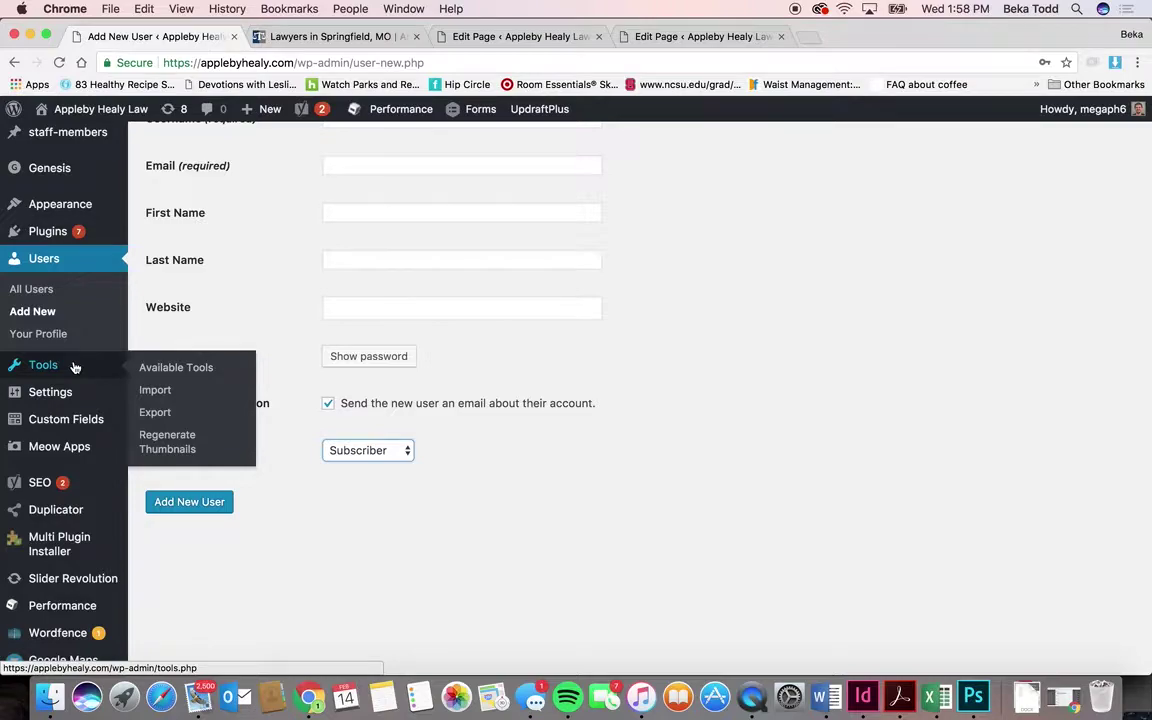
mouse_move(60, 396)
mouse_move(72, 425)
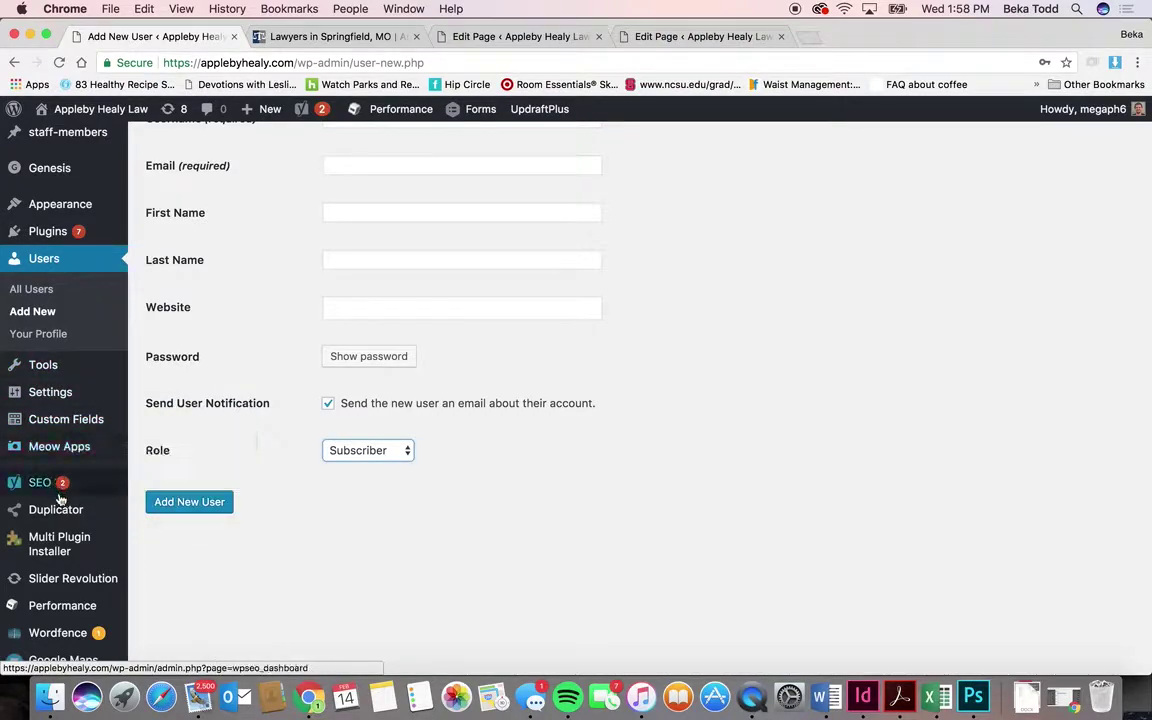
mouse_move(68, 524)
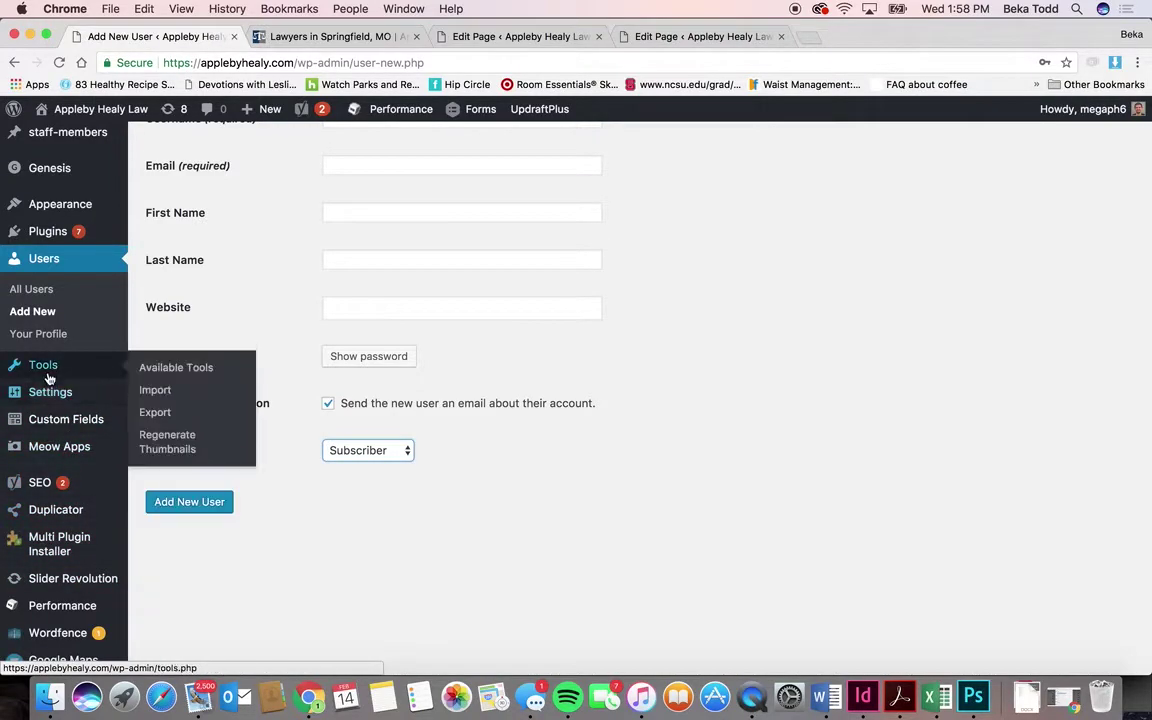
- Open the Slider Revolution overview and bring up the hometop slider's background source settings in the slide editor
scroll(65, 553, down, 2)
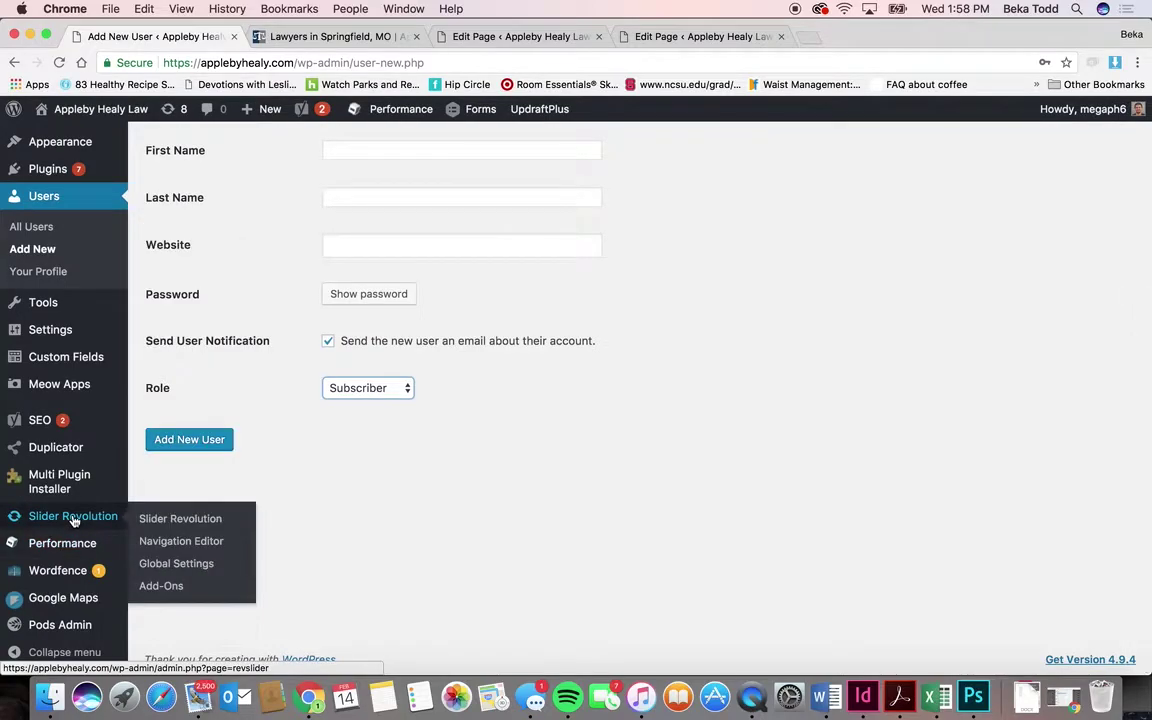
click(73, 521)
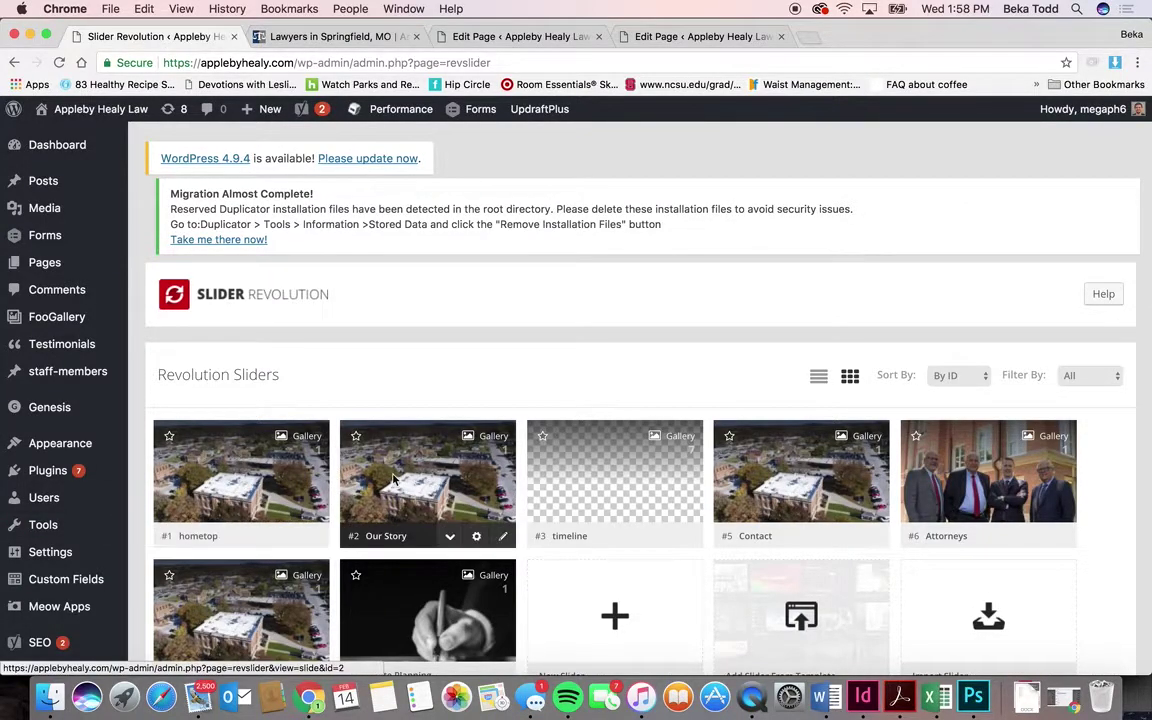
scroll(410, 480, down, 3)
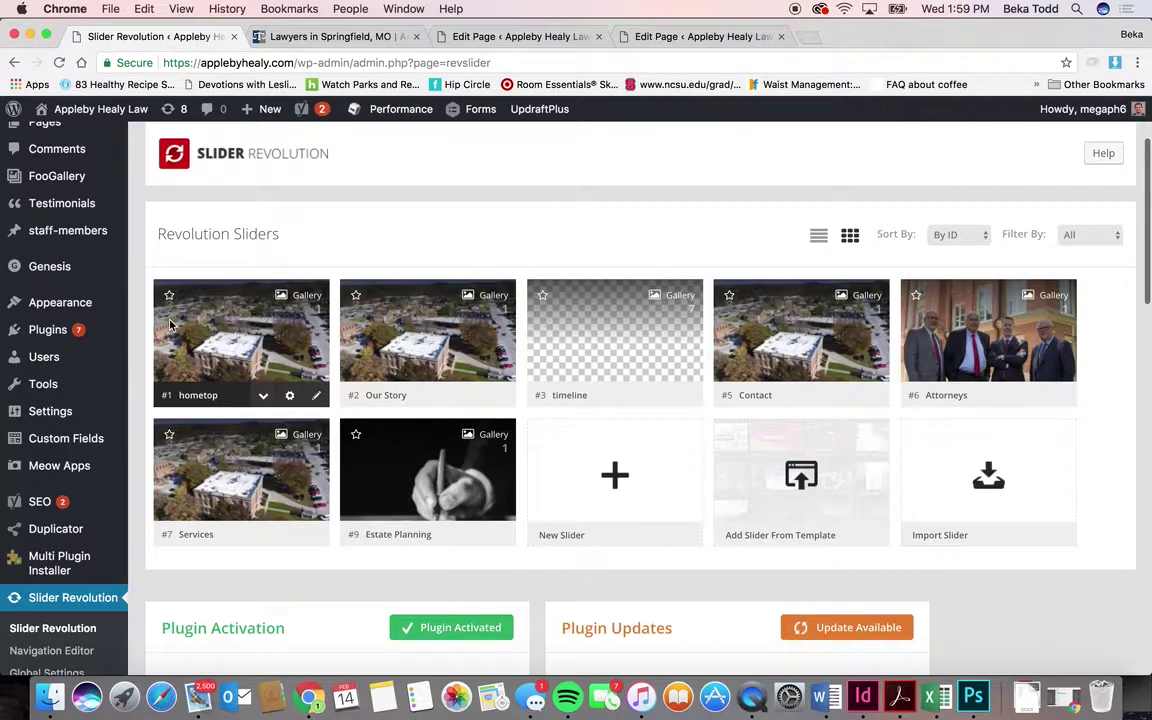
click(186, 369)
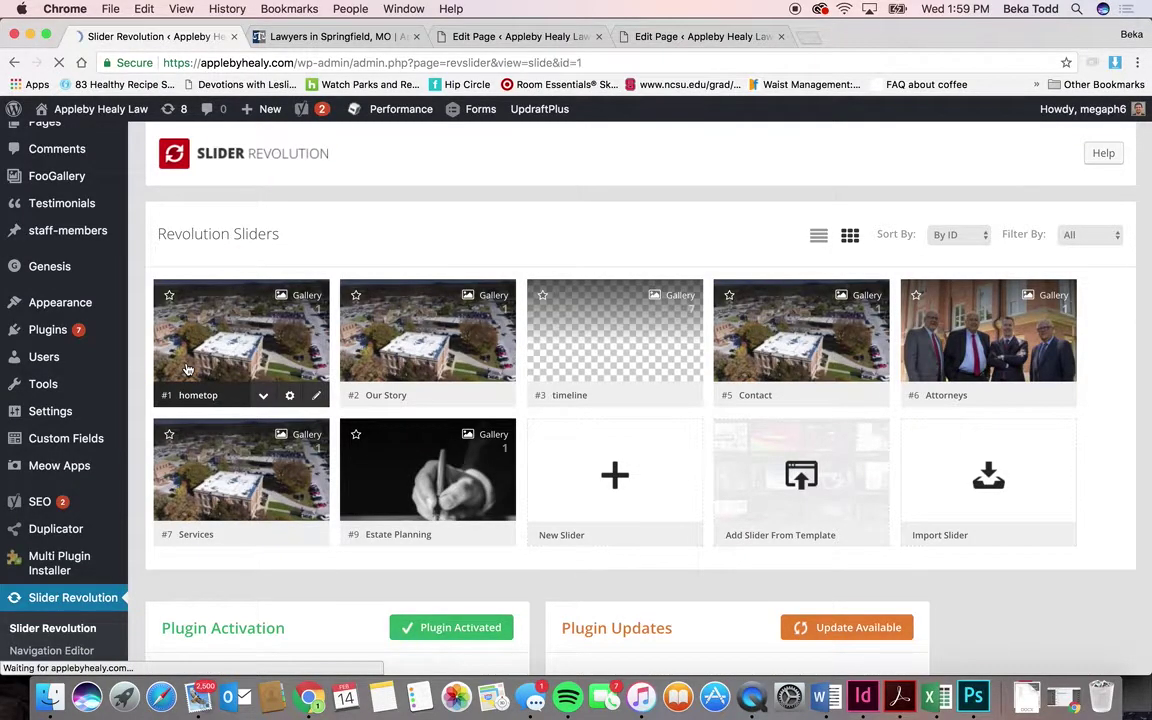
scroll(337, 475, down, 5)
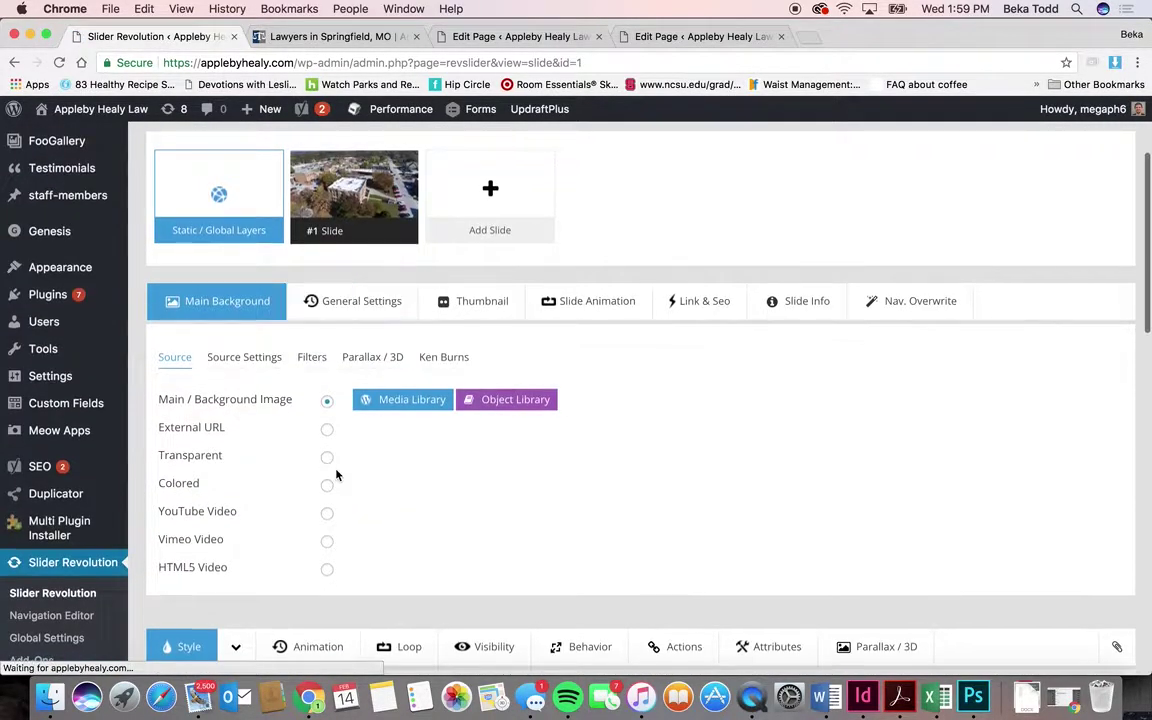
- Browse the media library's choices for the hometop slider's main background image, and close the library without inserting one
click(378, 399)
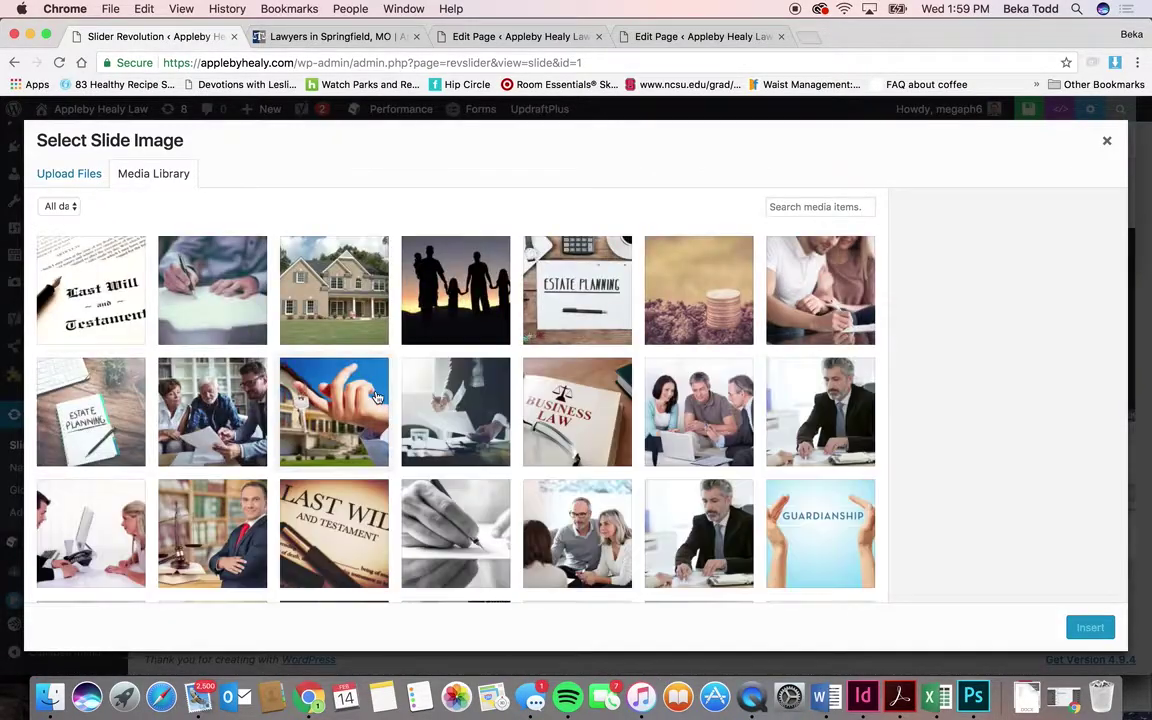
scroll(378, 399, down, 15)
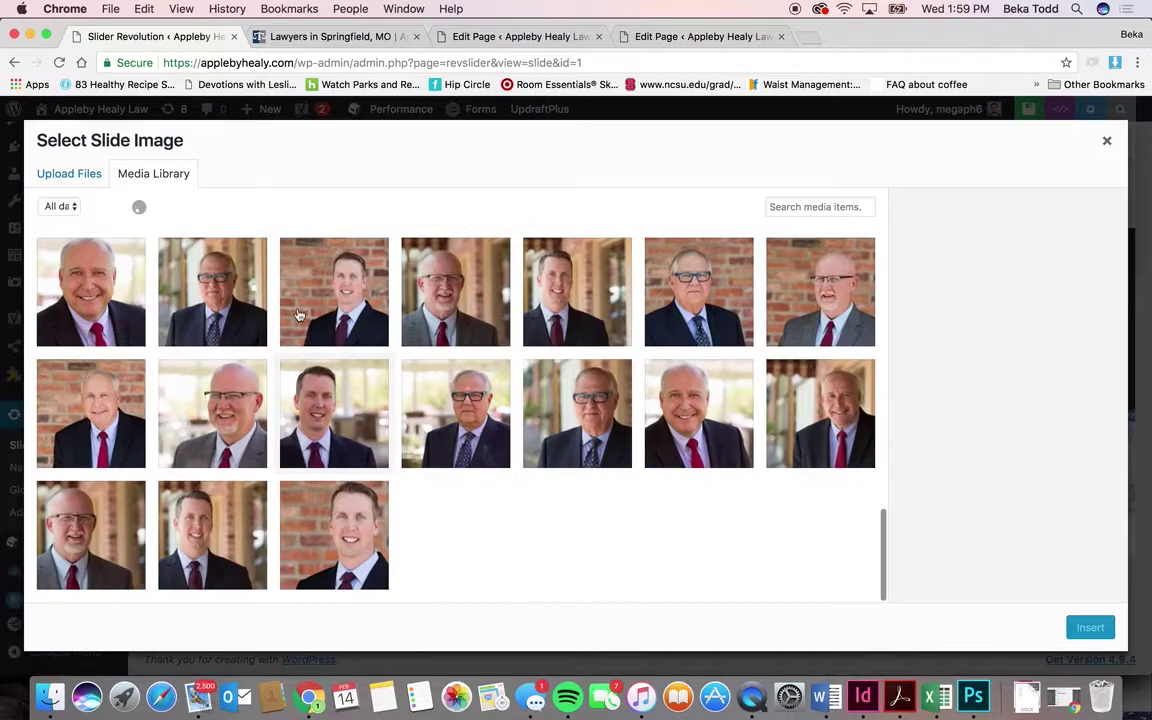
click(1107, 143)
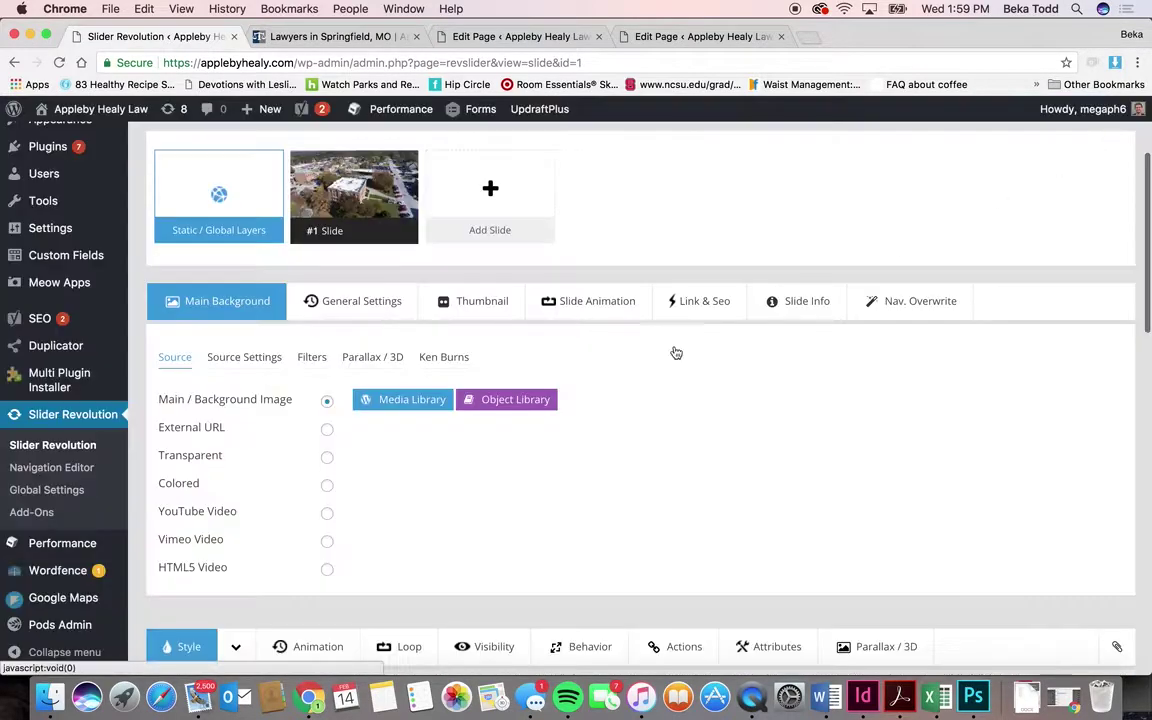
- Open the text of the "LOCAL LAWYERS HELPING LOCAL PEOPLE SINCE 1924" layer for editing and view its style settings
scroll(525, 450, down, 10)
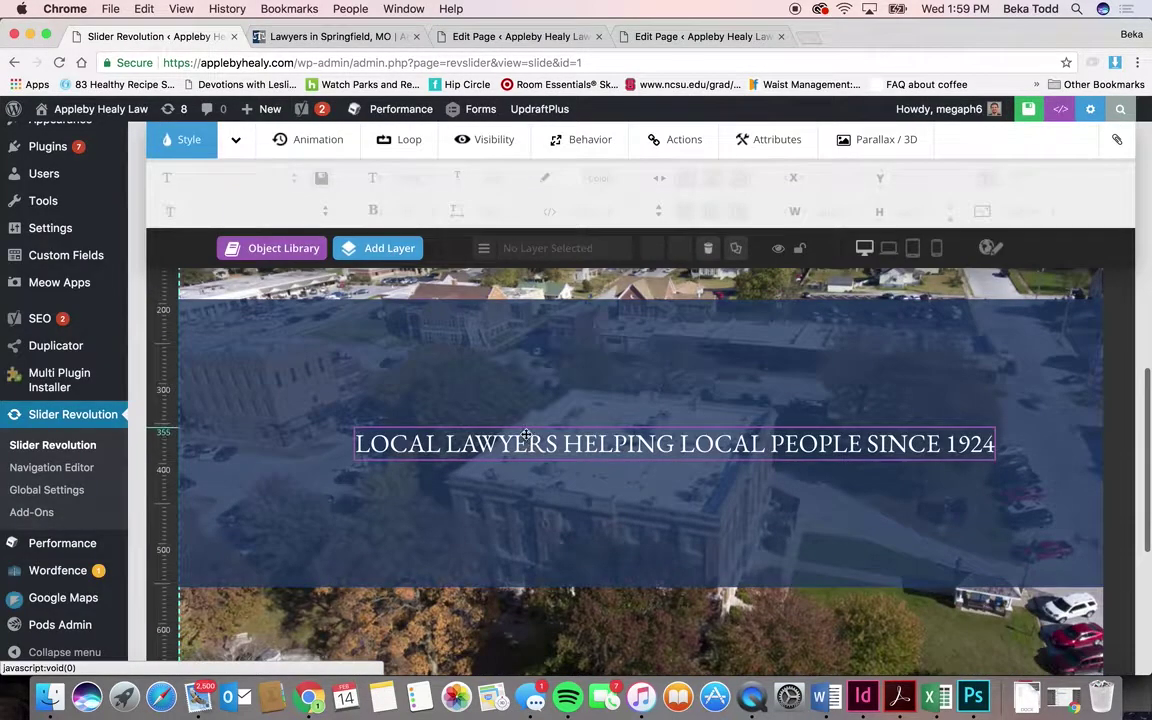
double_click(525, 440)
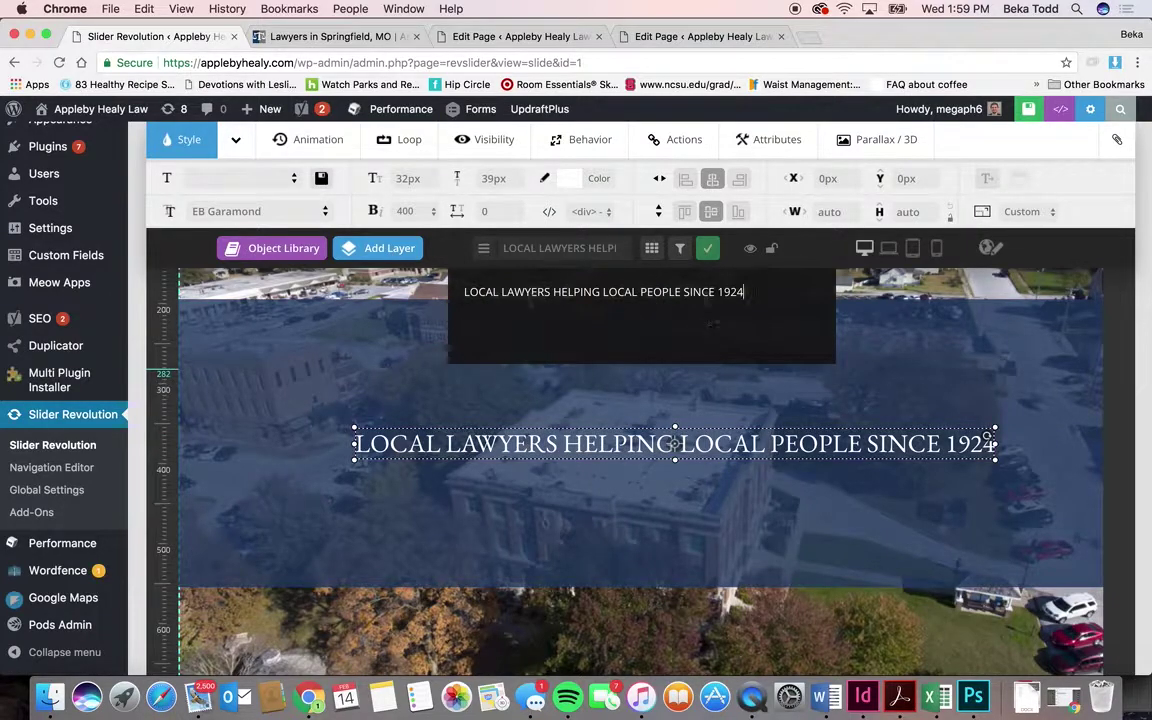
scroll(692, 428, down, 3)
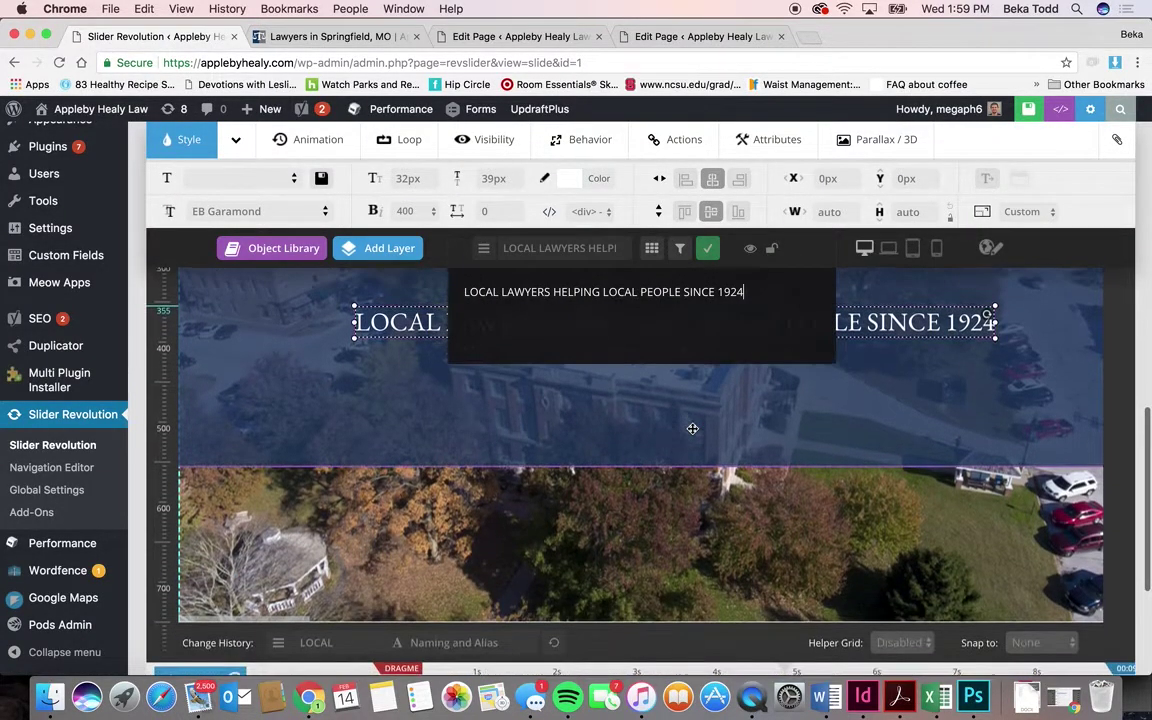
scroll(692, 428, up, 5)
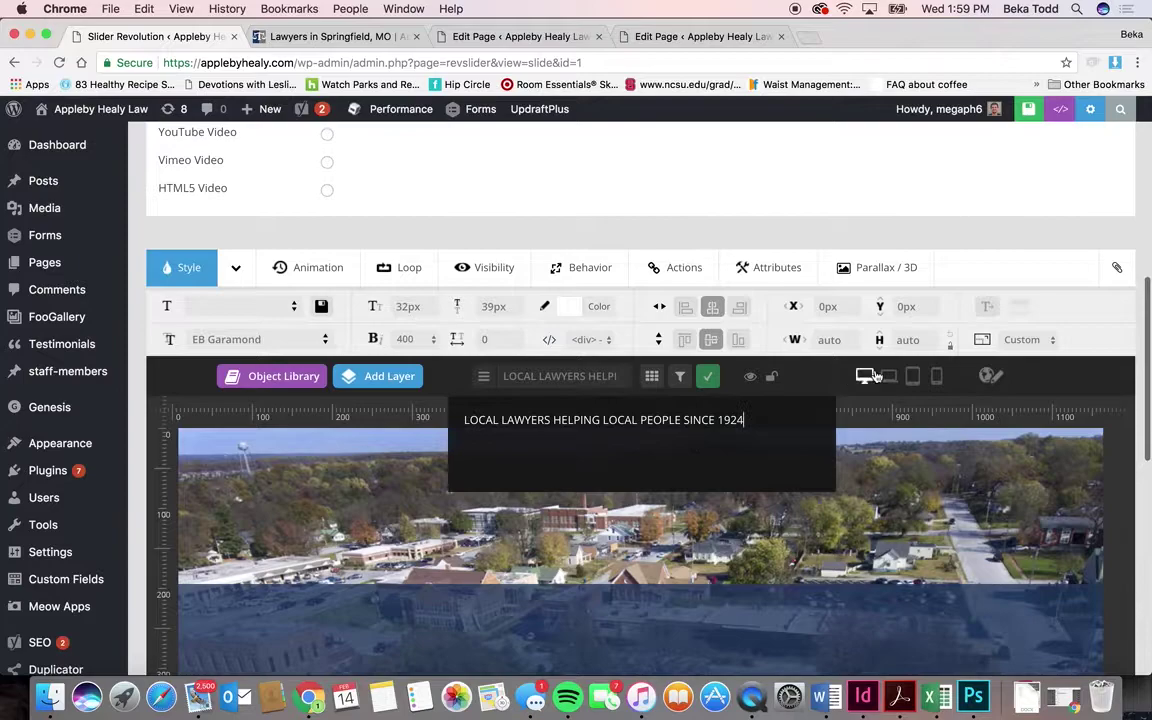
- Preview the hometop slide's layouts for smaller devices, ending with the phone layout, and examine how the headline wraps
click(888, 376)
click(936, 376)
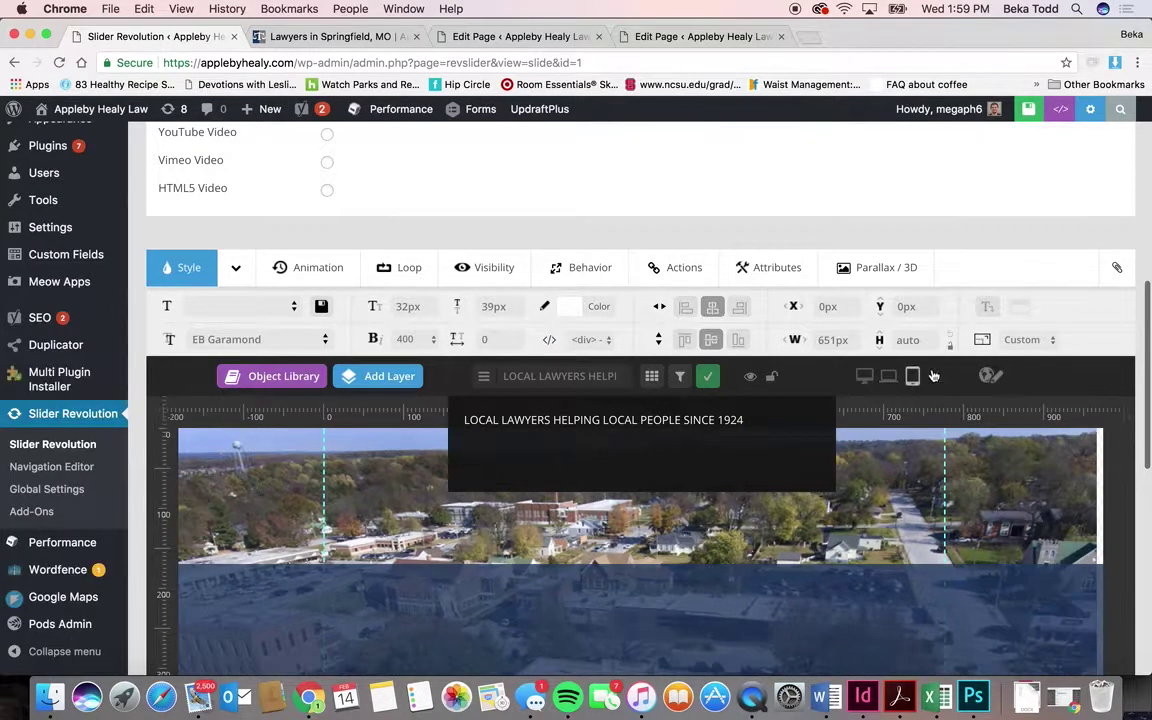
scroll(717, 560, down, 1)
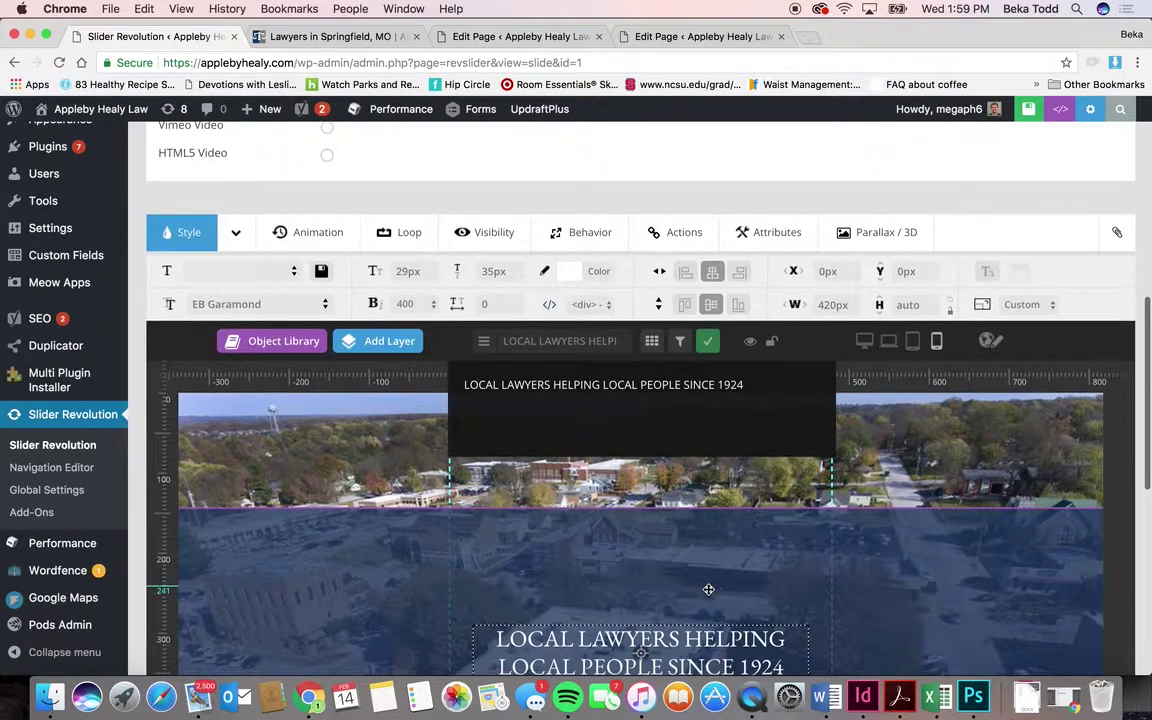
scroll(717, 586, down, 3)
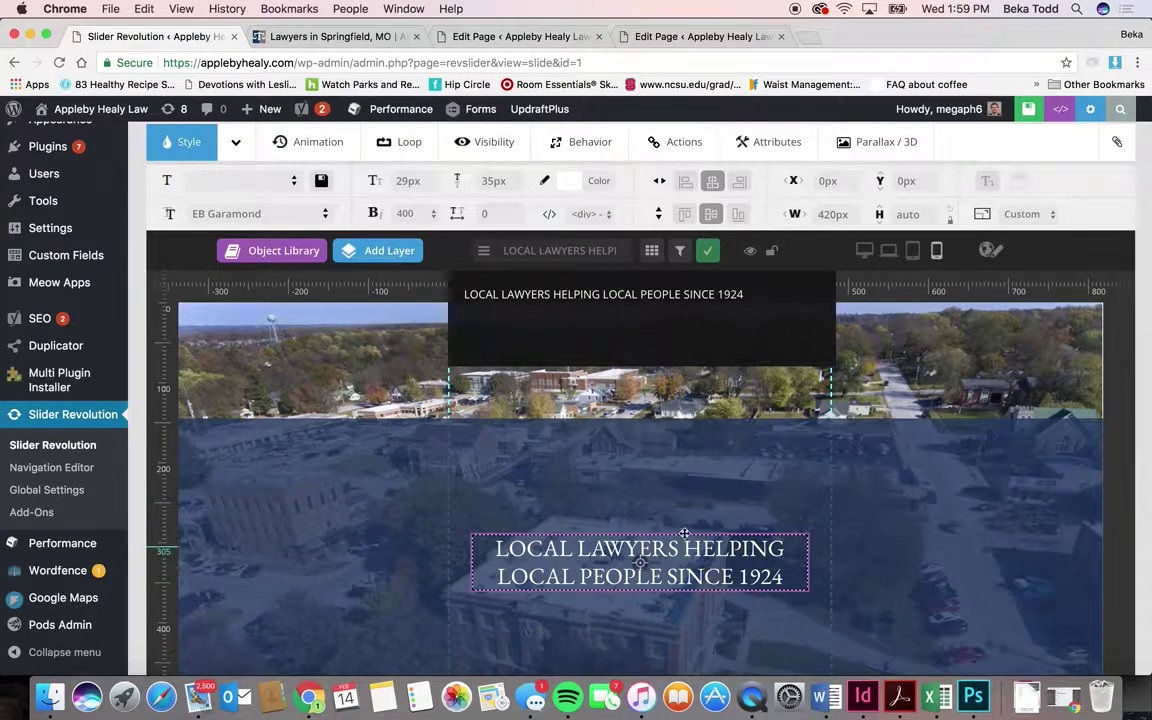
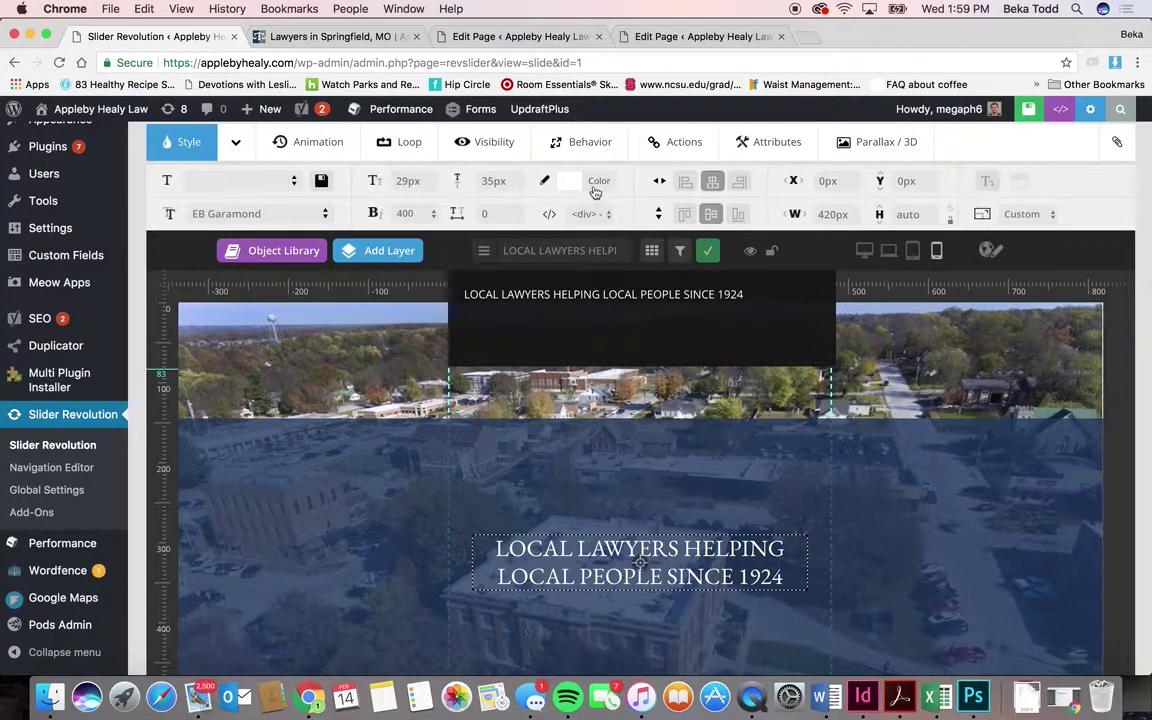
- Leave the hometop slide editor without saving, and open the Our Story slider to its slide canvas
scroll(761, 374, up, 10)
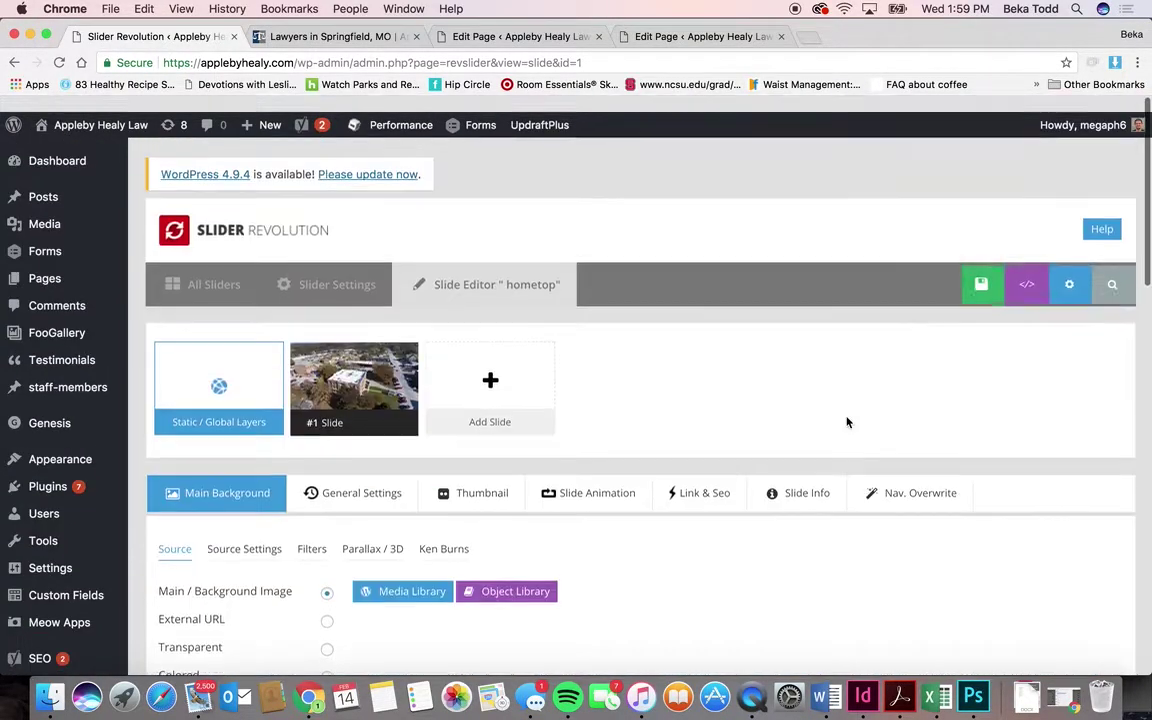
click(316, 273)
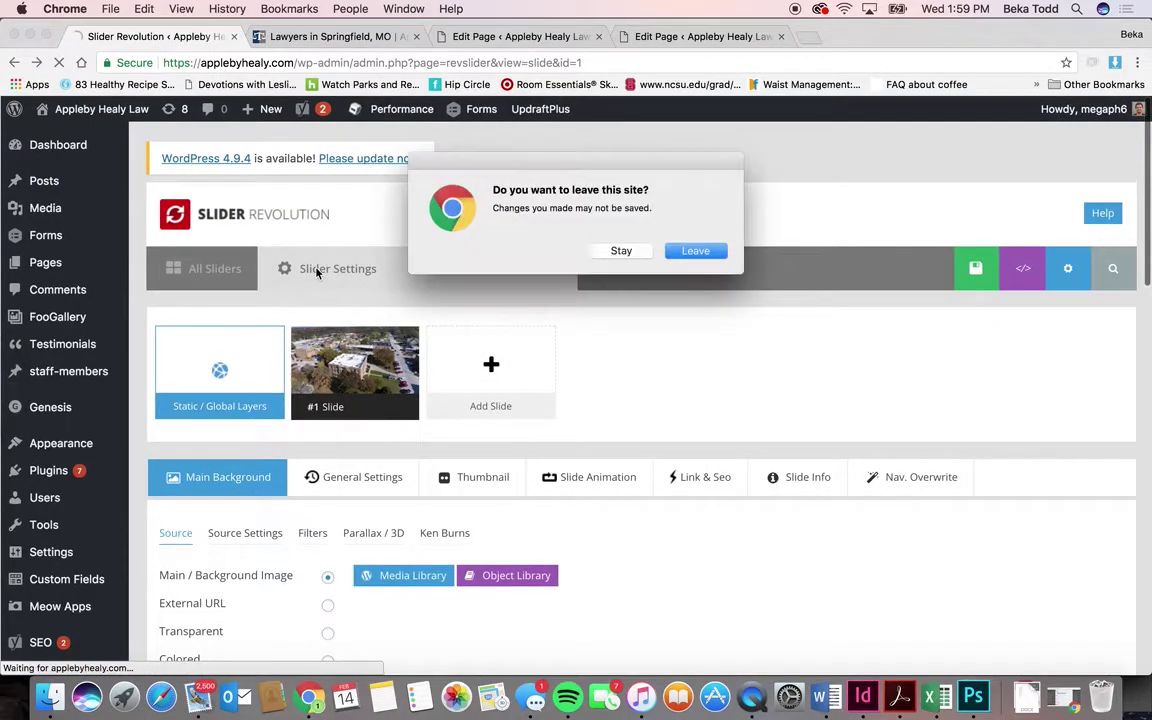
click(700, 250)
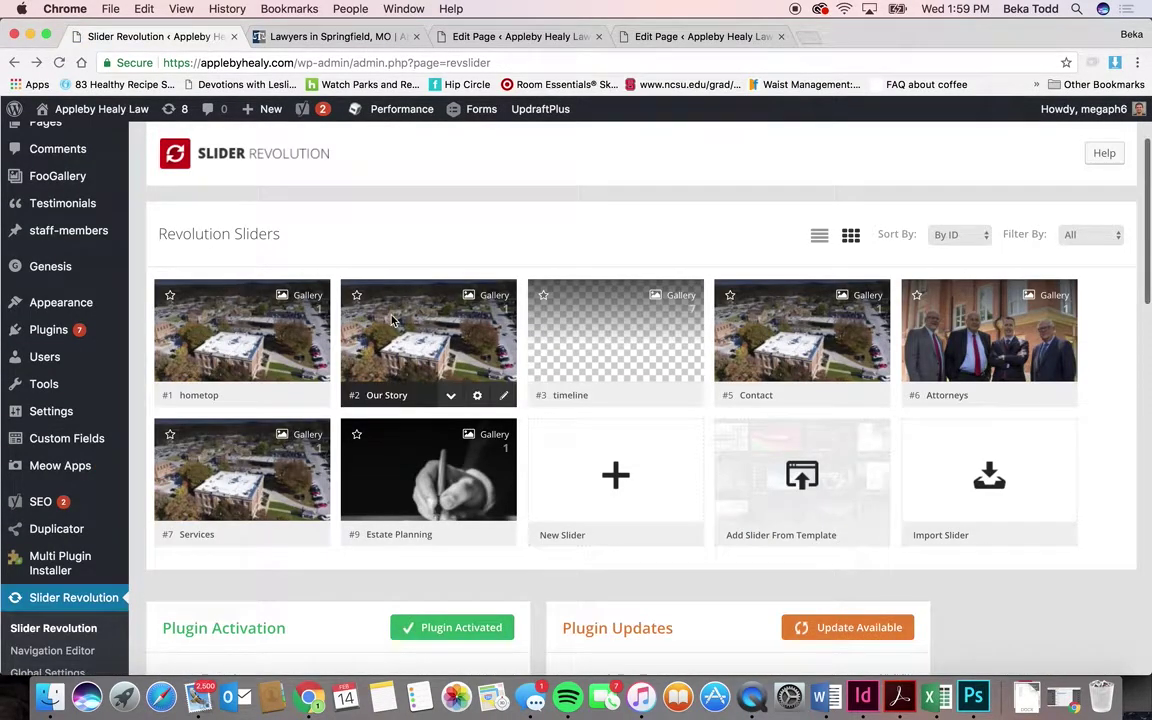
click(382, 301)
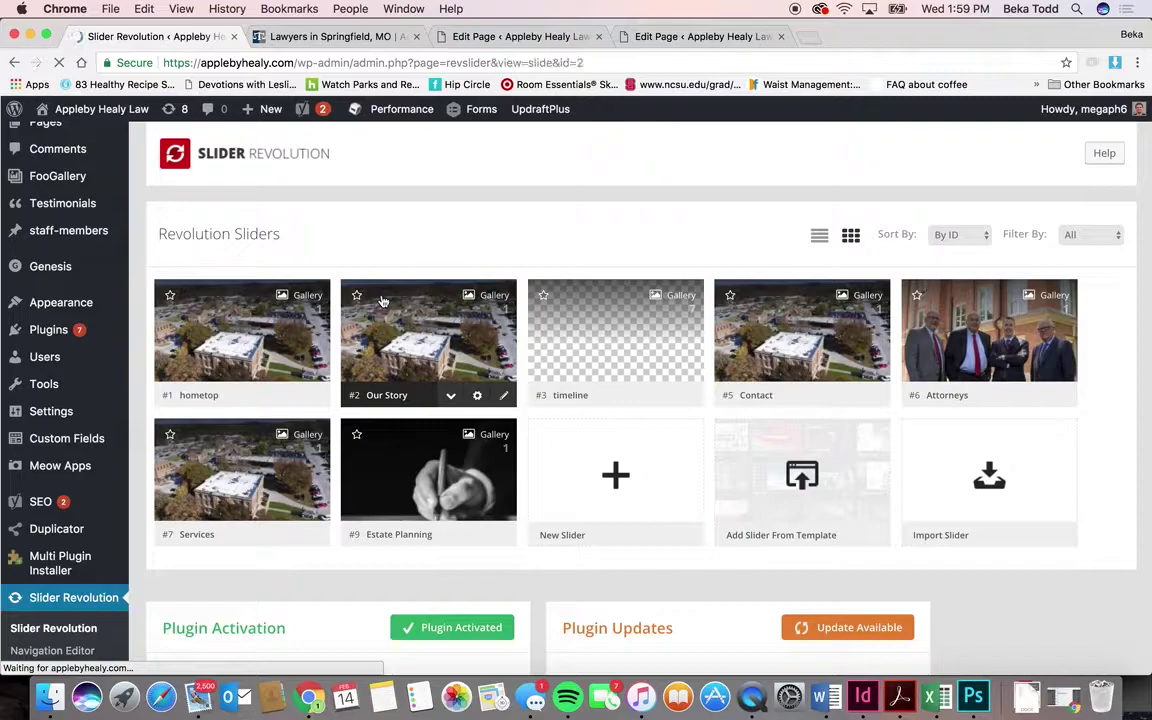
scroll(593, 401, down, 5)
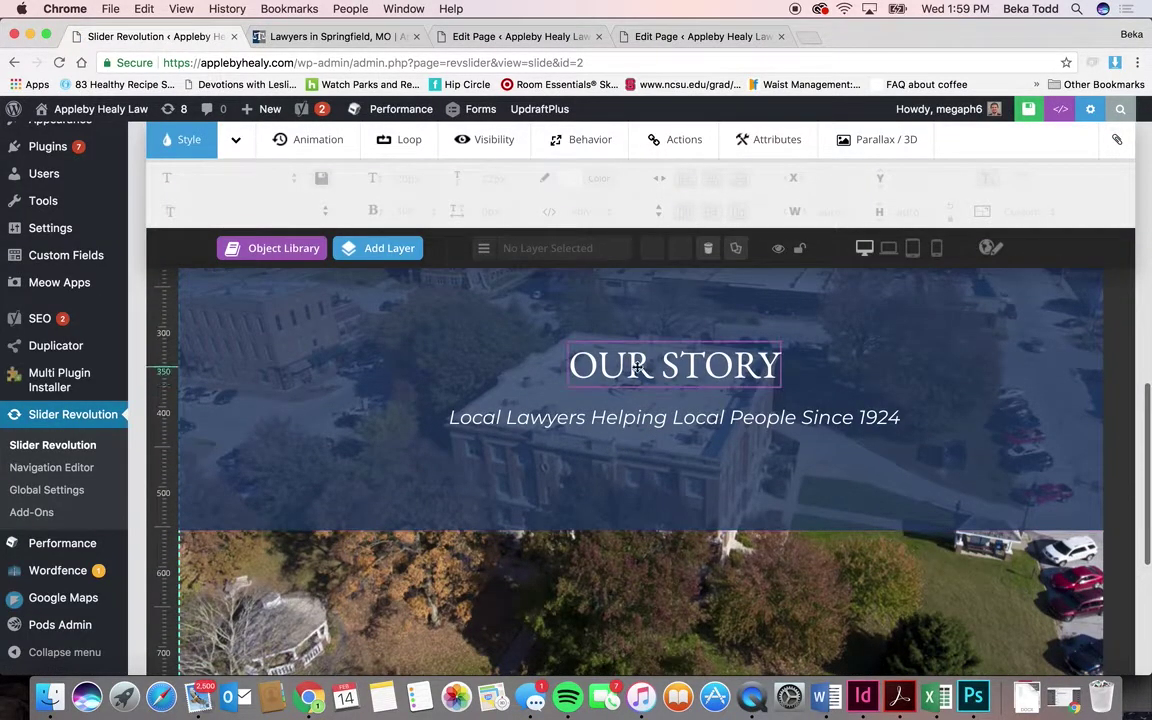
- Inspect the Our Story slide's text and blue-background layers, close the layer's text editor, and return to the slide overview
click(560, 417)
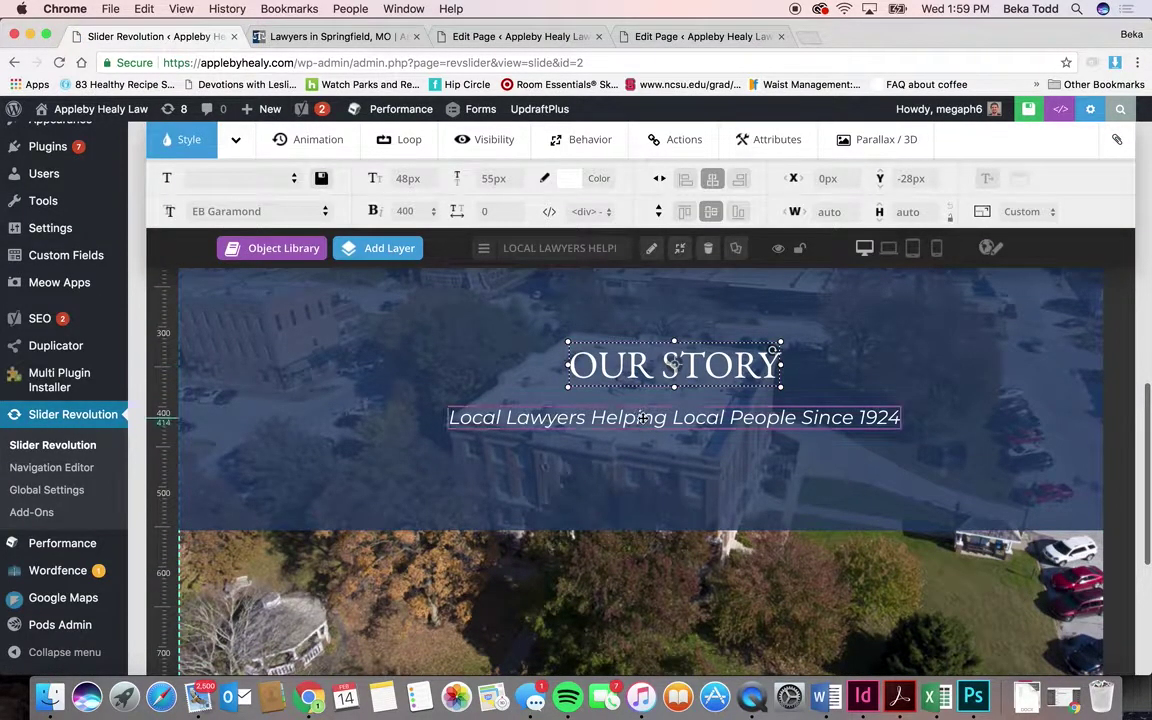
click(400, 375)
double_click(400, 375)
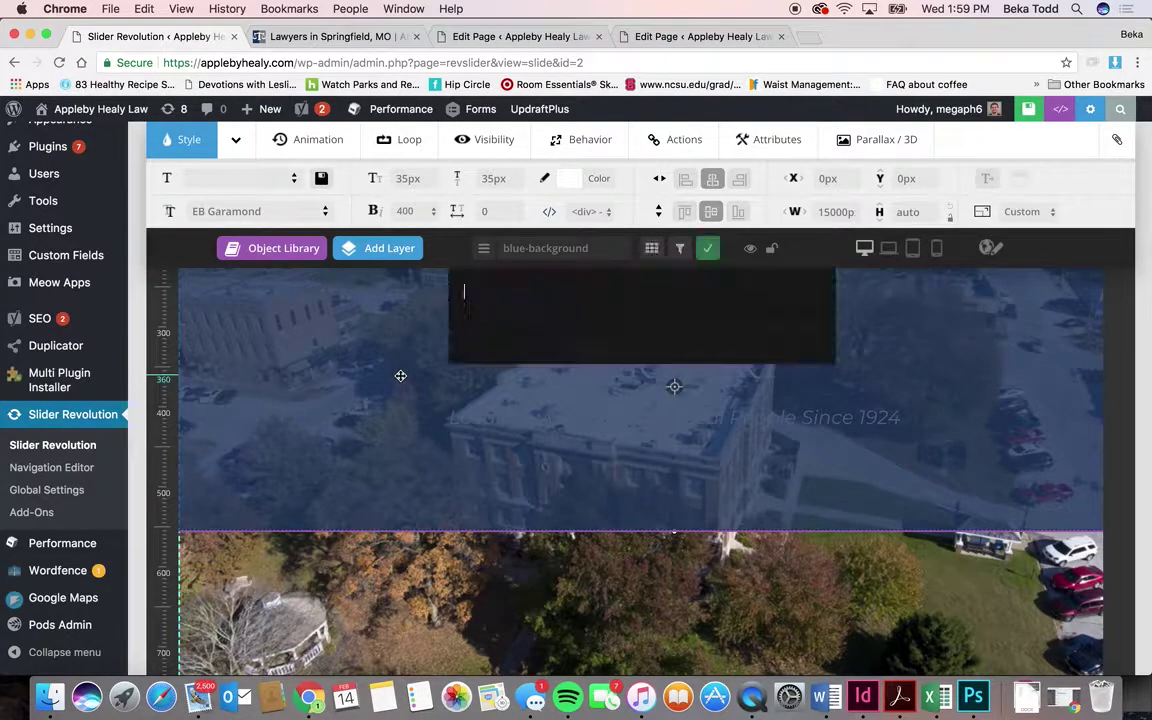
click(707, 248)
scroll(656, 340, up, 5)
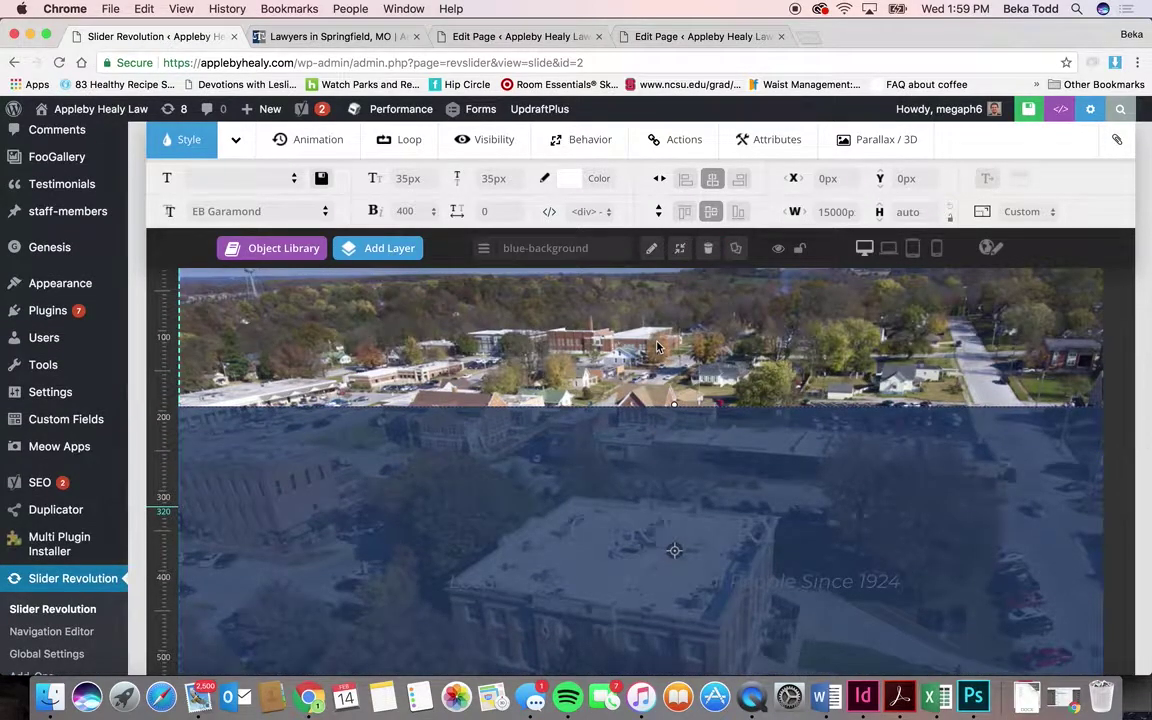
scroll(670, 250, up, 10)
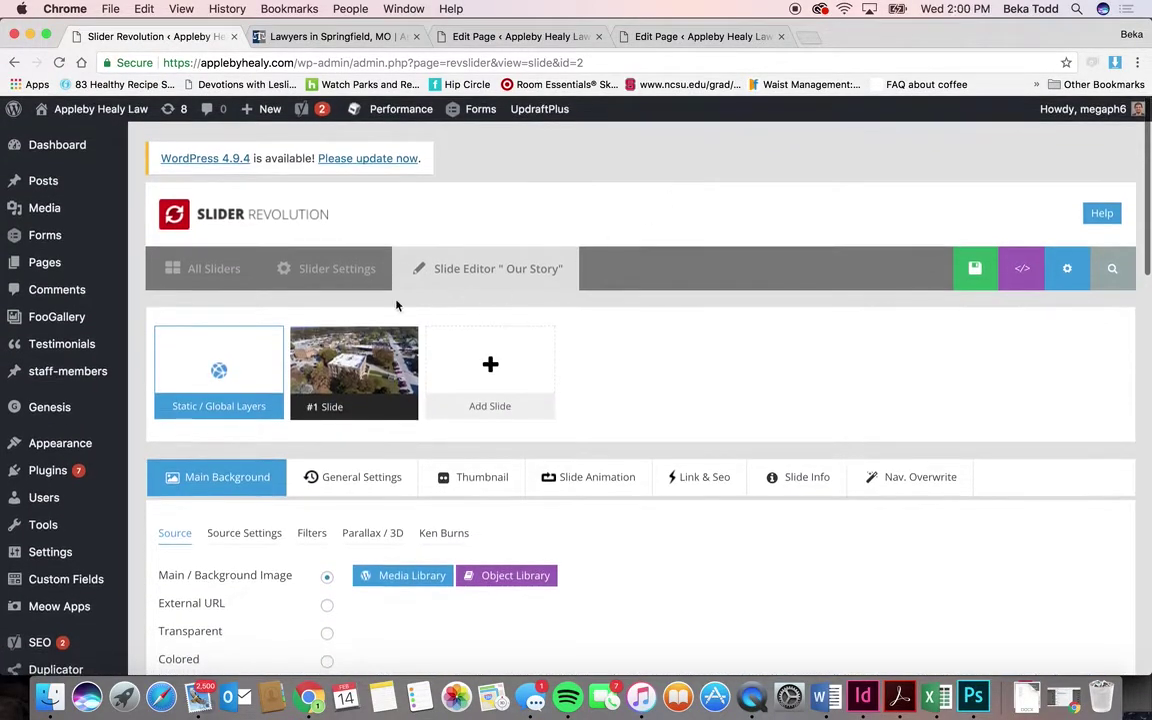
- Open the Our Story slider's settings and select its shortcode in the Slider Title & ShortCode section
click(342, 276)
click(677, 252)
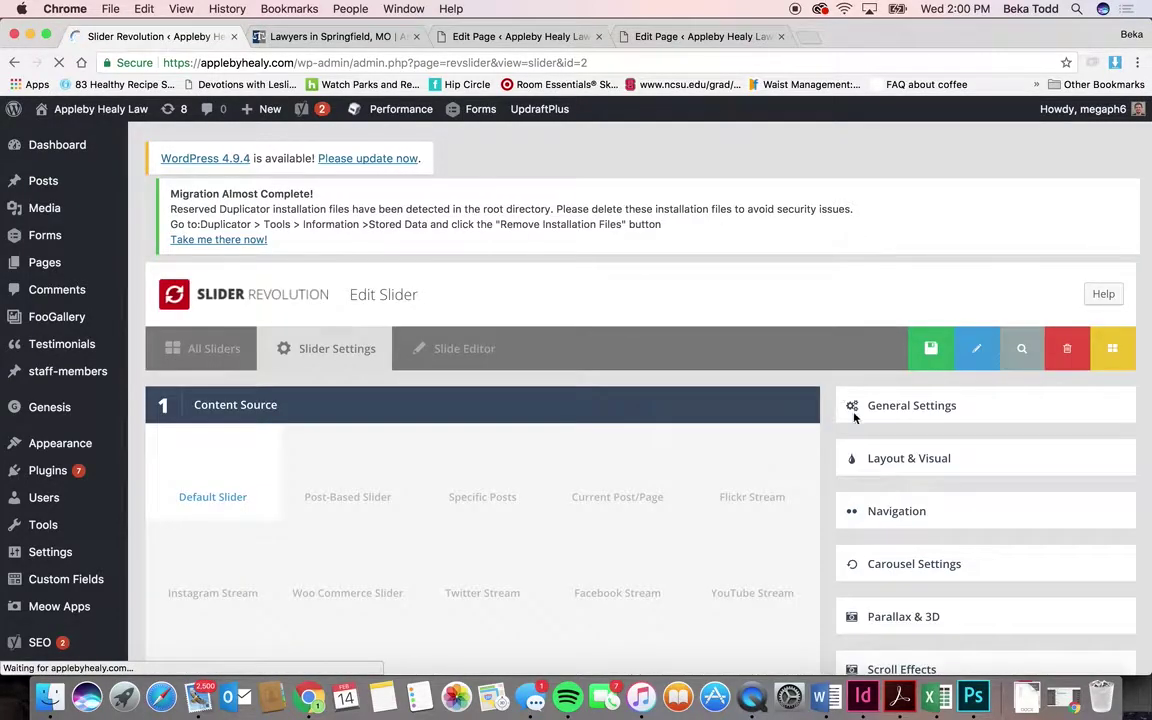
scroll(907, 510, down, 4)
scroll(907, 510, down, 1)
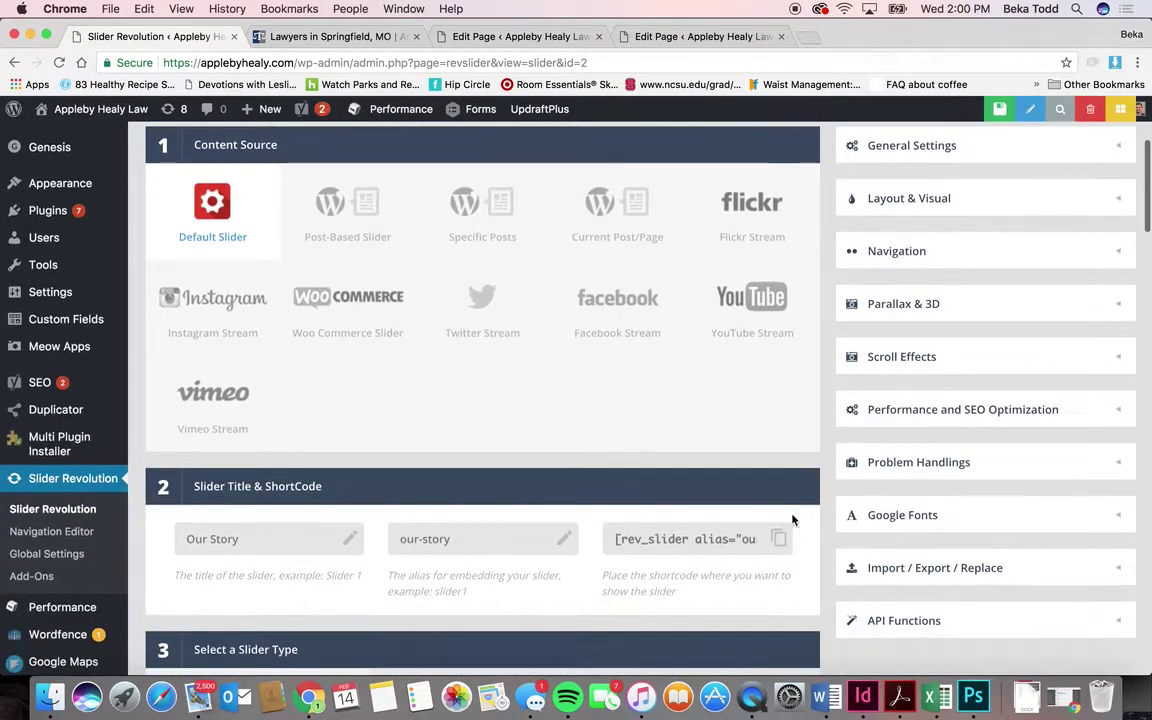
click(737, 540)
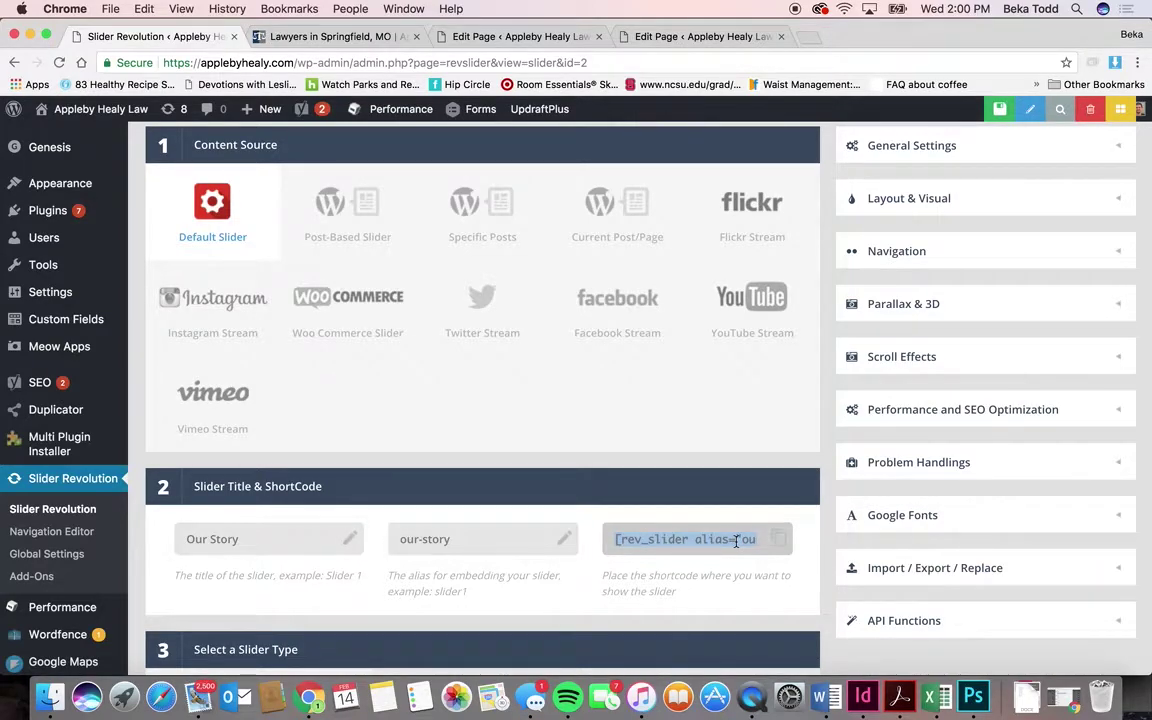
- Return to the list of all sliders and open the timeline slider at the canvas of its 1924 / 1925 slide
scroll(737, 540, up, 4)
click(198, 267)
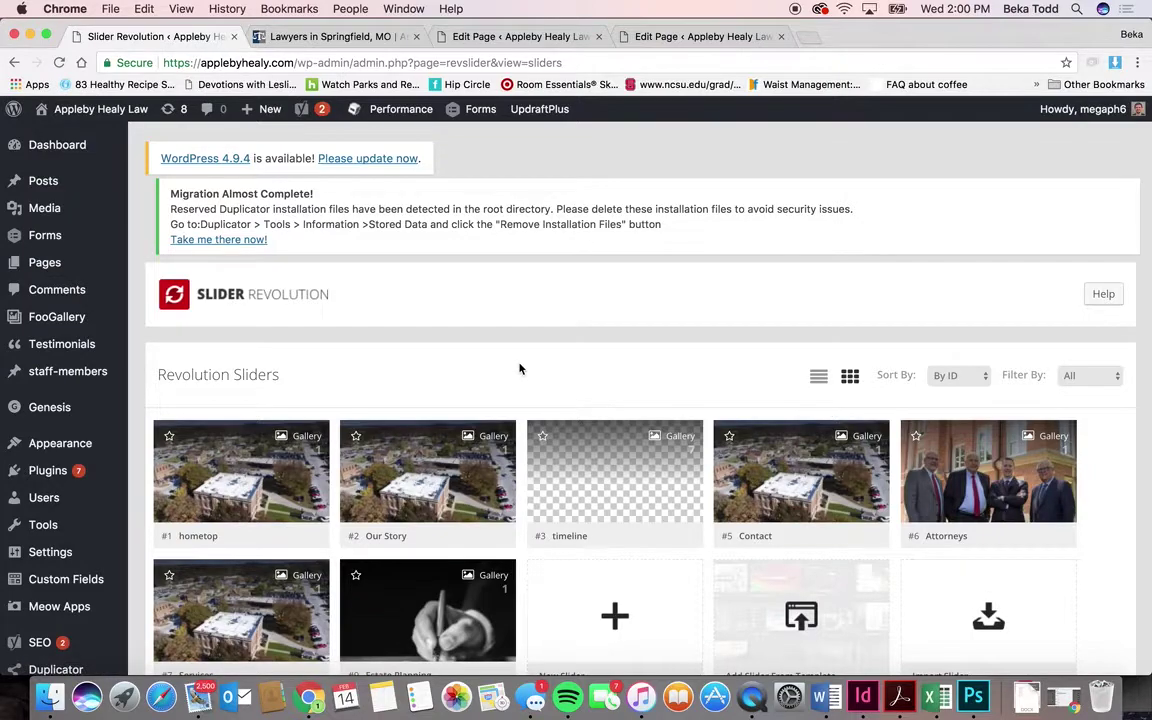
scroll(519, 369, down, 4)
click(576, 288)
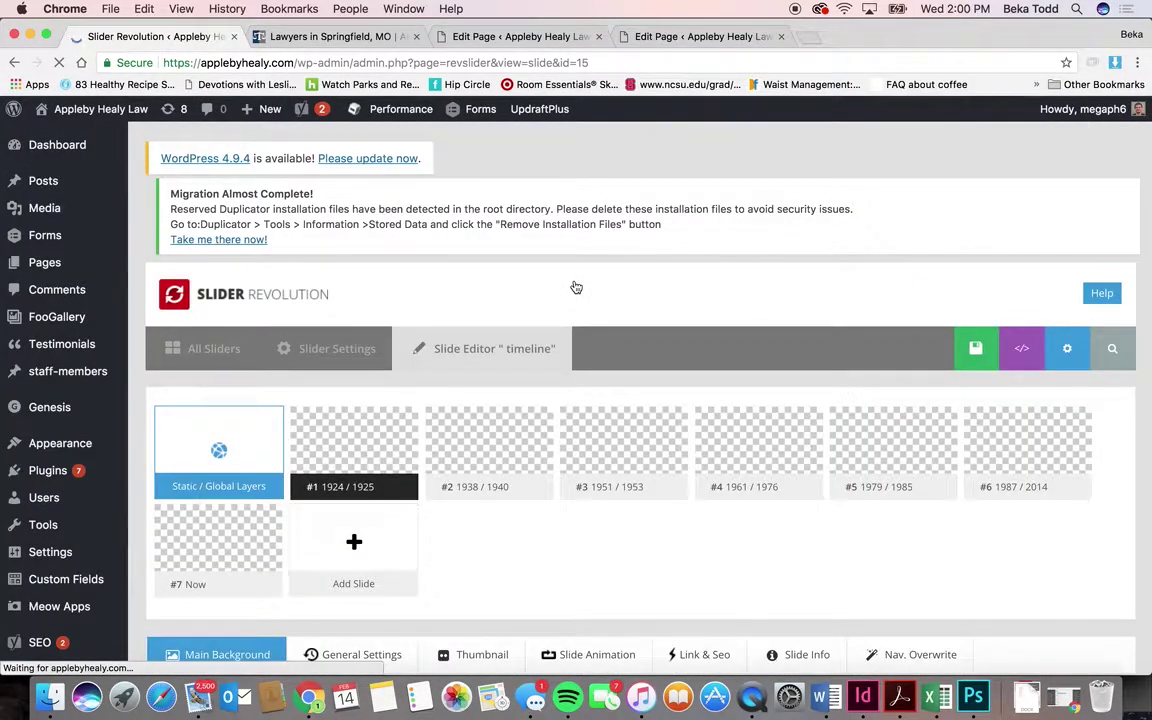
scroll(576, 288, down, 15)
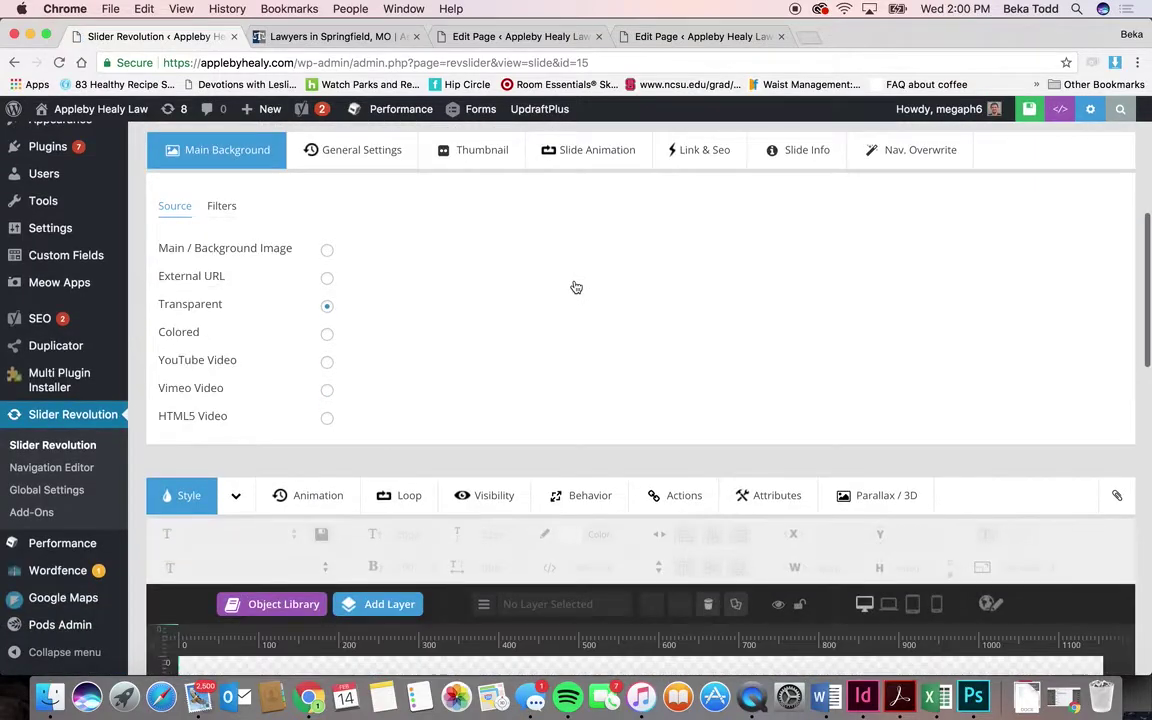
scroll(575, 288, down, 1)
scroll(500, 330, right, 1)
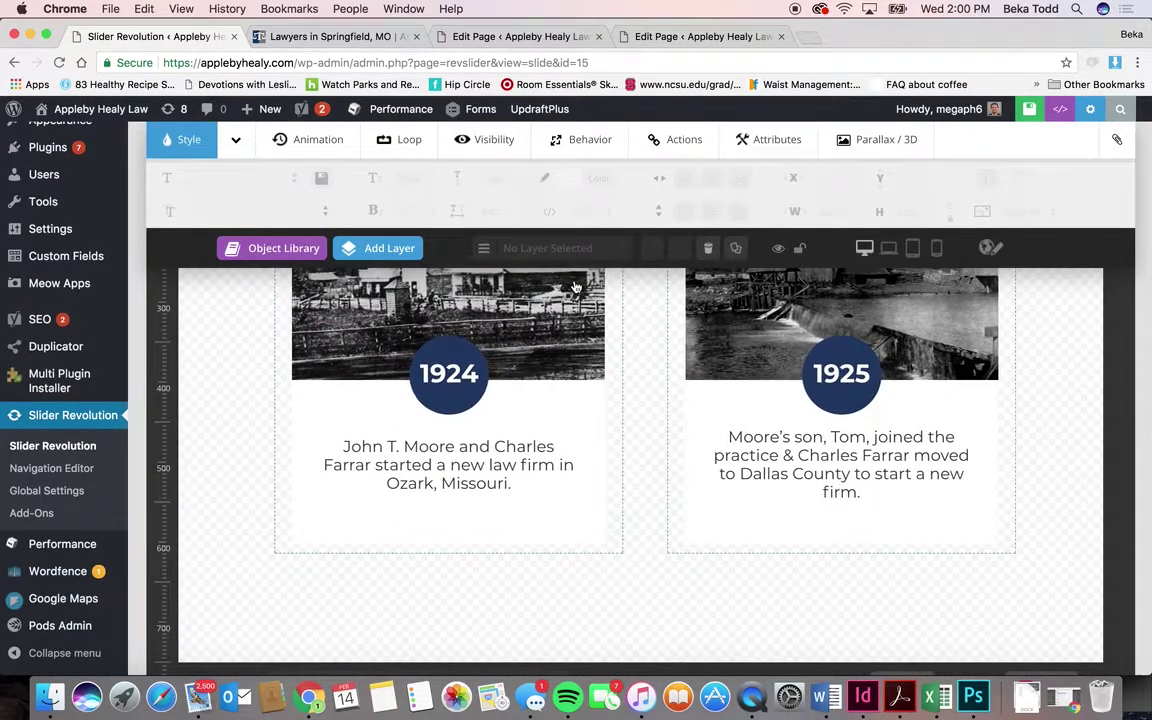
- Enter the 1924 card's group layers, select the year layer, and open the description layer's text for editing
mouse_move(427, 378)
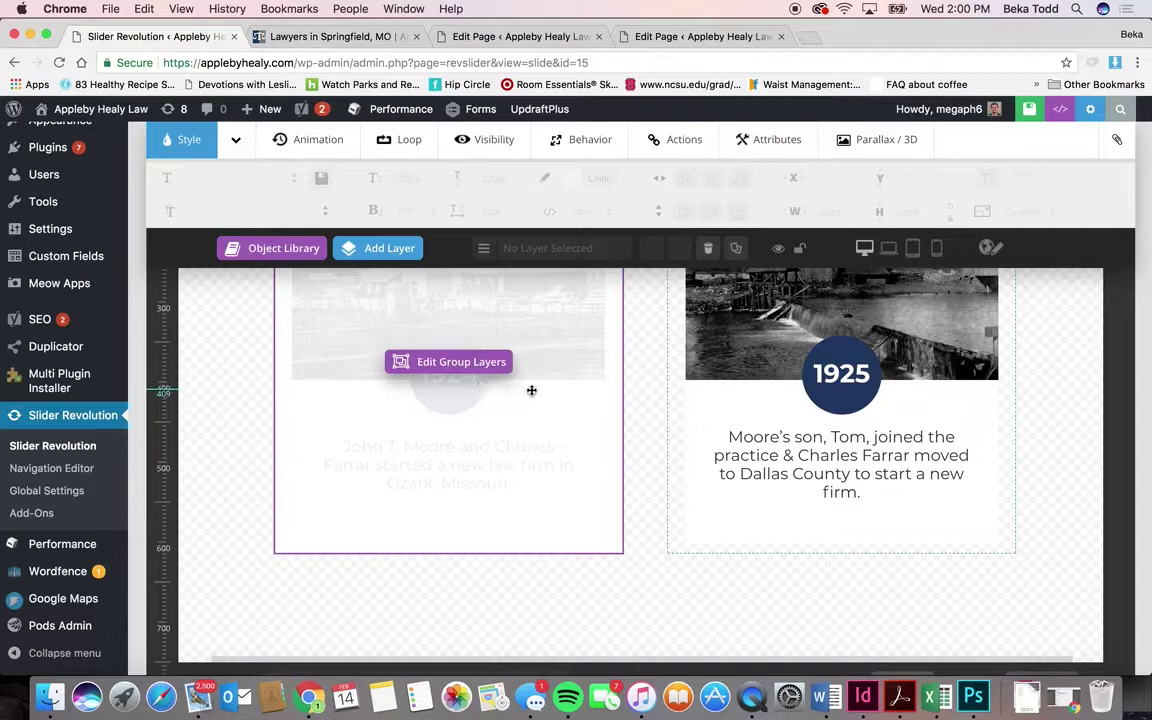
mouse_move(760, 416)
click(496, 472)
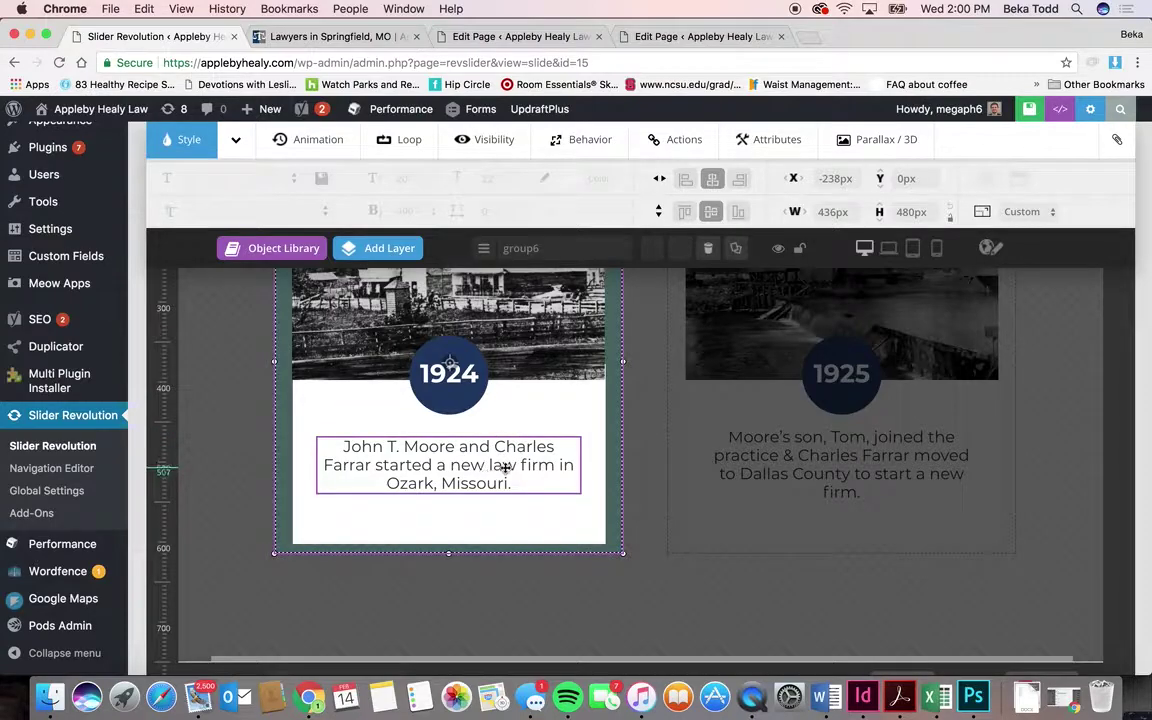
click(506, 468)
click(449, 374)
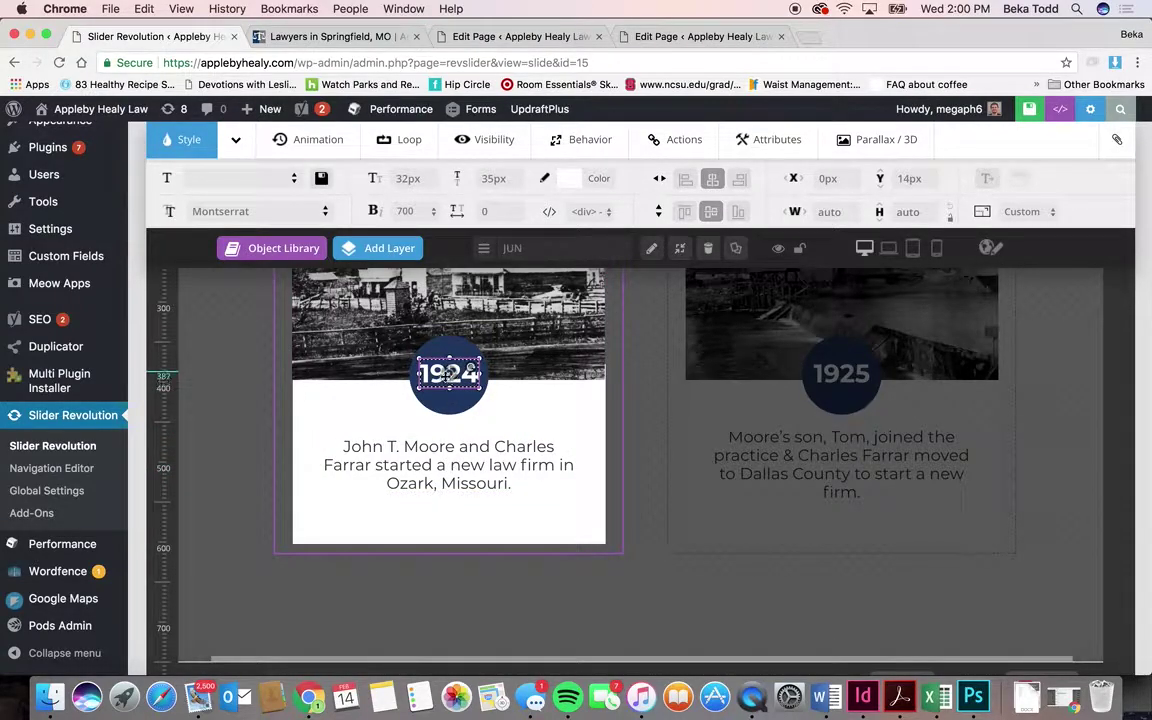
click(452, 472)
double_click(452, 470)
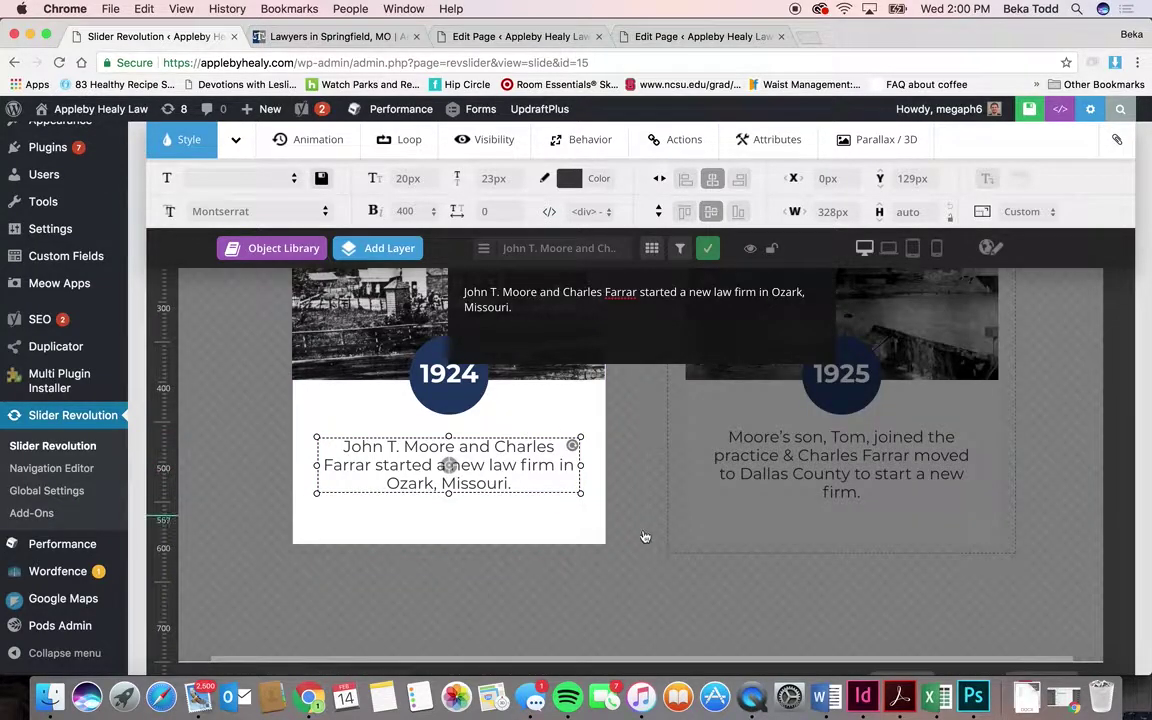
- Open the timeline's 1938 / 1940 slide, enter the 1938 card's group layers, and exit the group again
scroll(647, 546, up, 10)
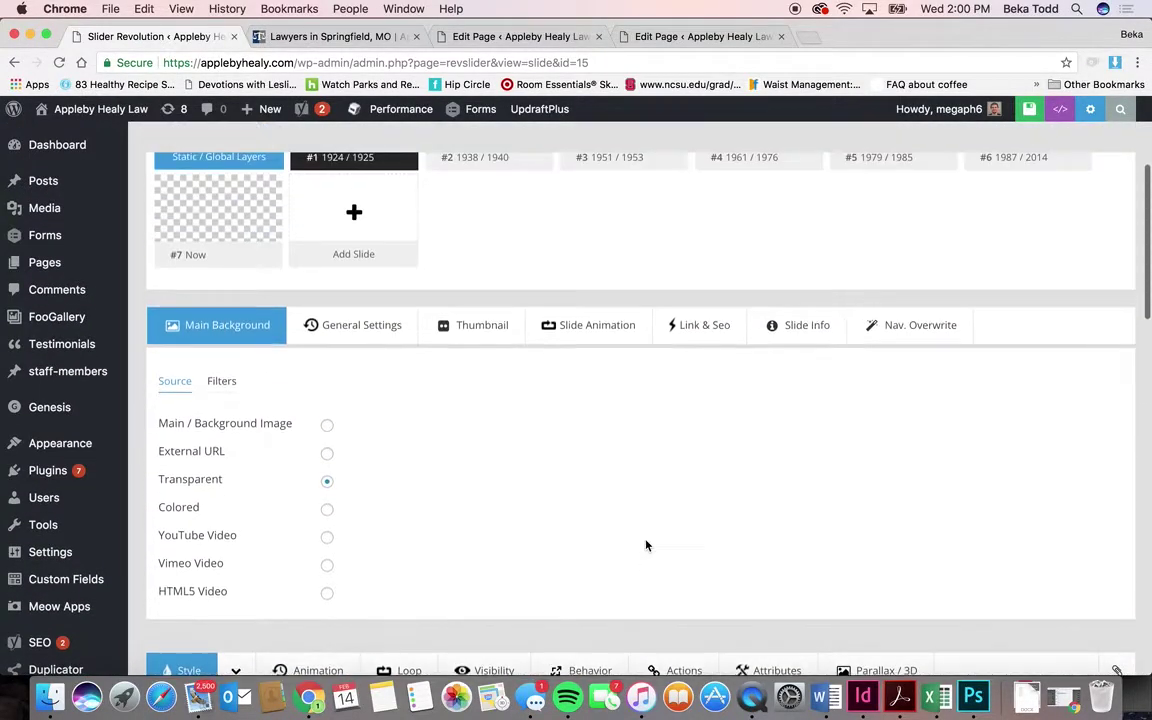
scroll(647, 546, up, 5)
click(437, 354)
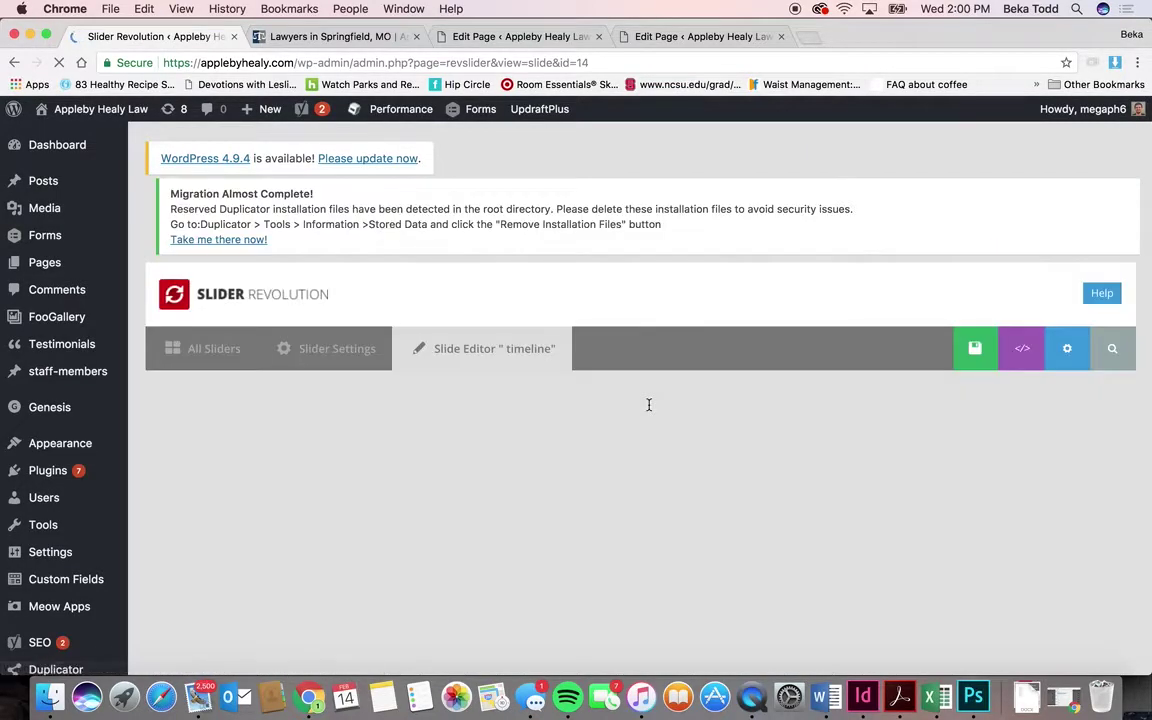
scroll(648, 404, down, 2)
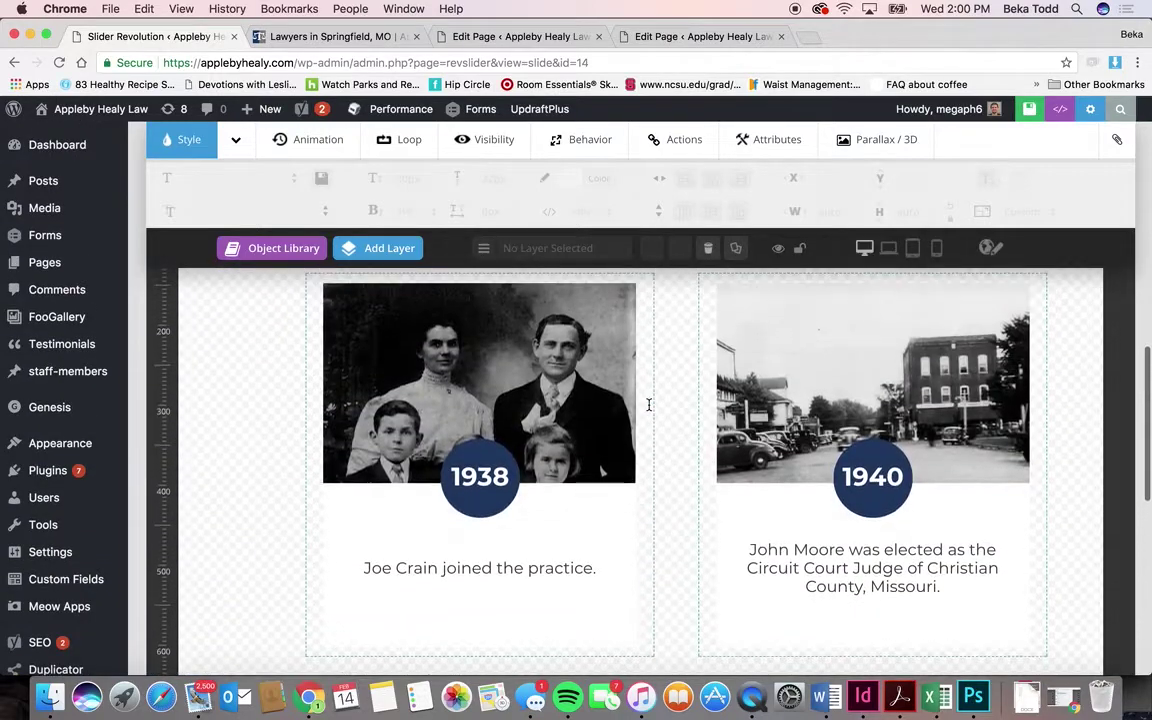
click(522, 433)
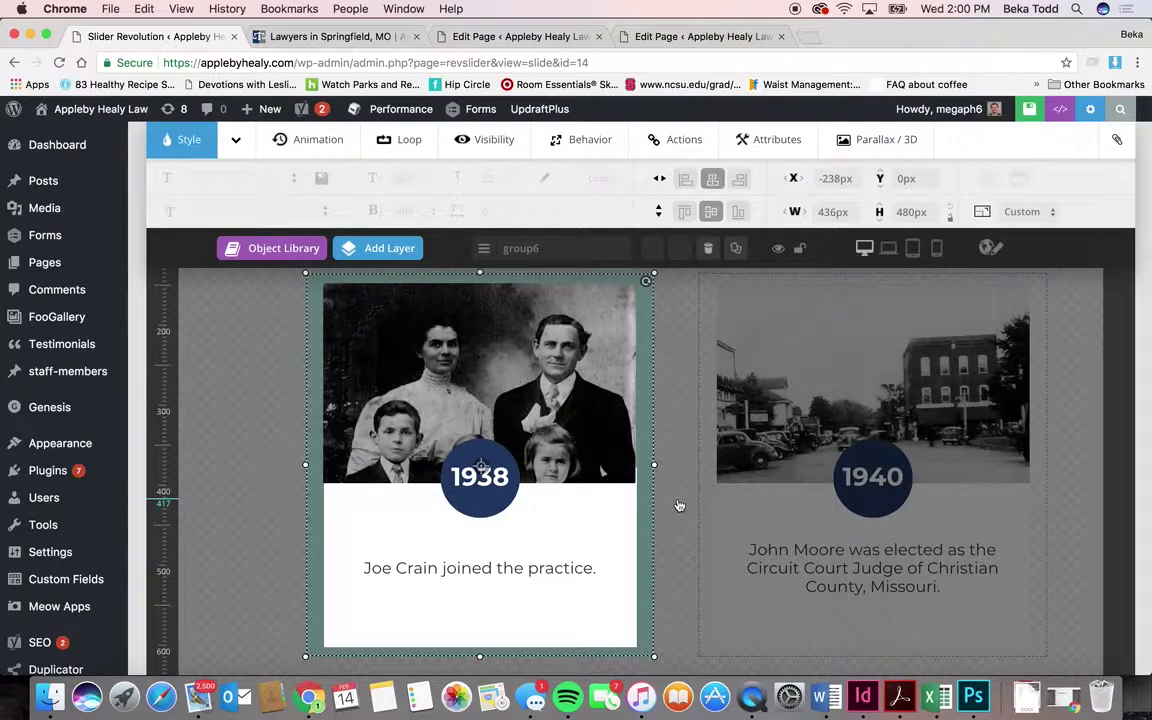
click(678, 505)
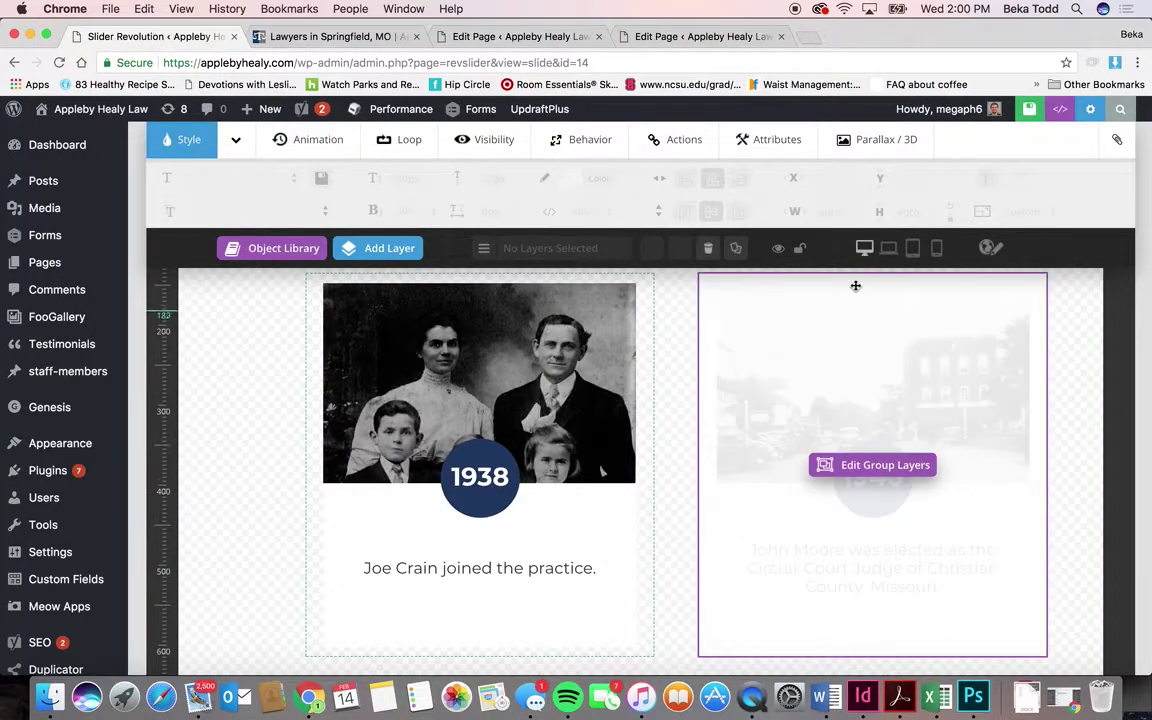
- Preview the 1938 / 1940 slide's layouts for smaller devices and return to the desktop layout
click(888, 248)
click(934, 251)
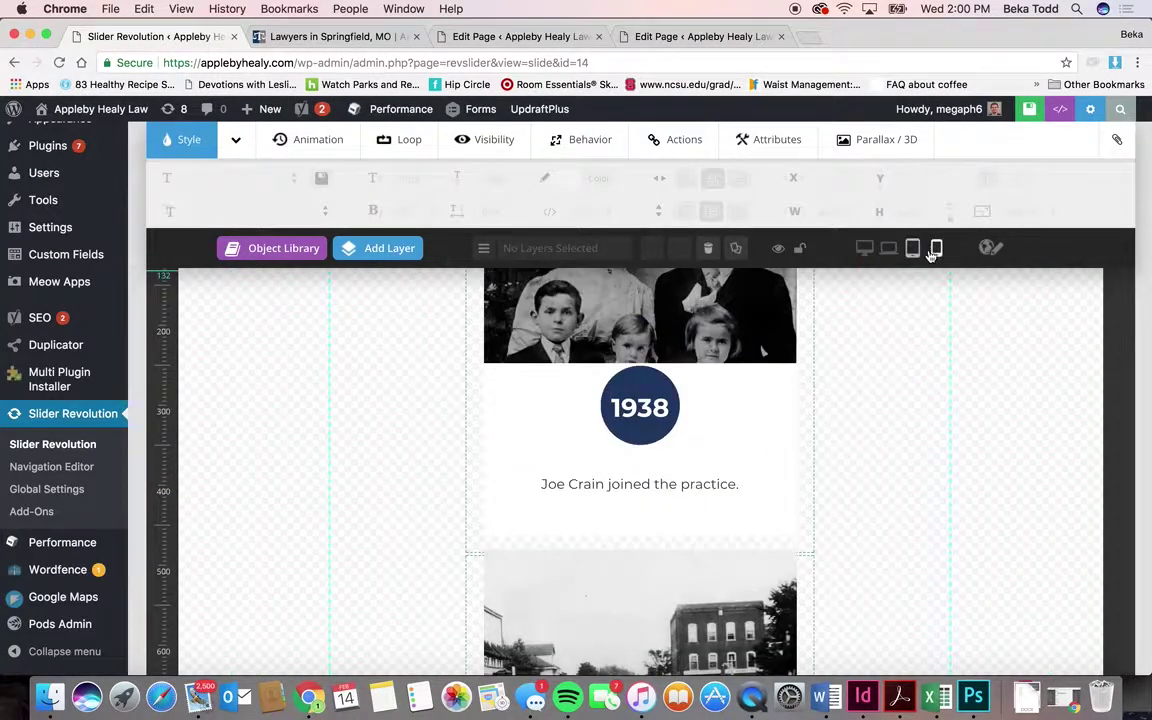
click(864, 249)
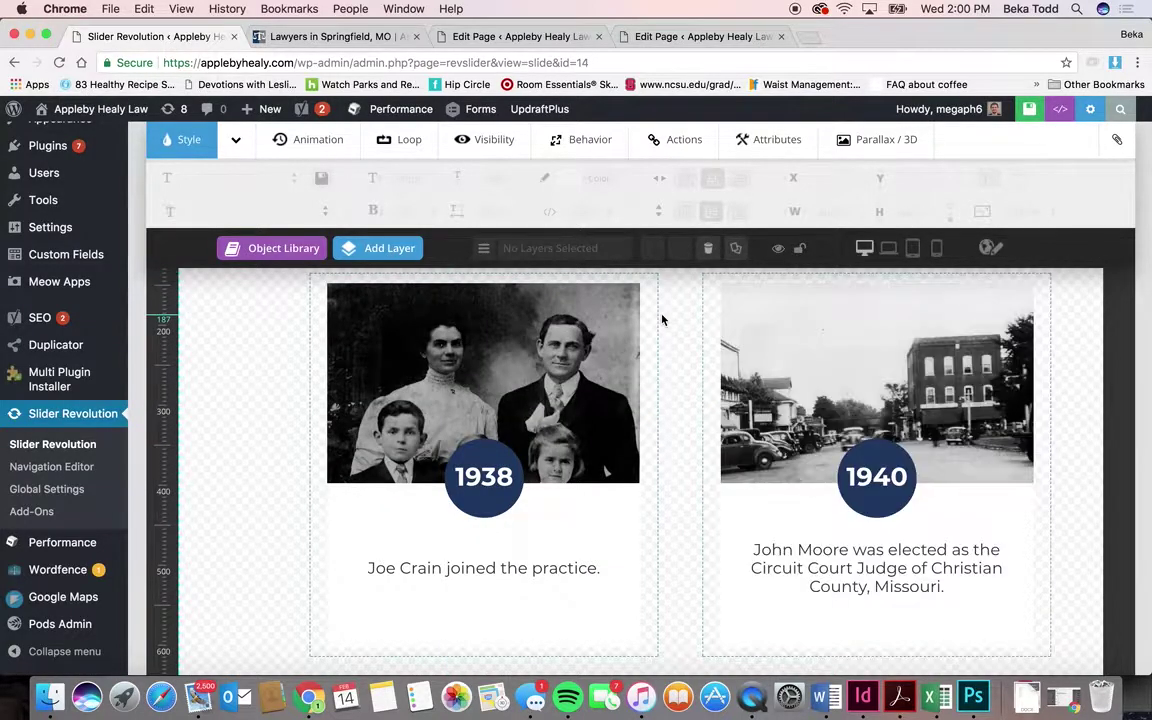
- Leave the timeline slider, open the Attorneys slider's canvas, and open the "Local Lawyers Helping Local People Since 1924" text layer
scroll(663, 319, up, 15)
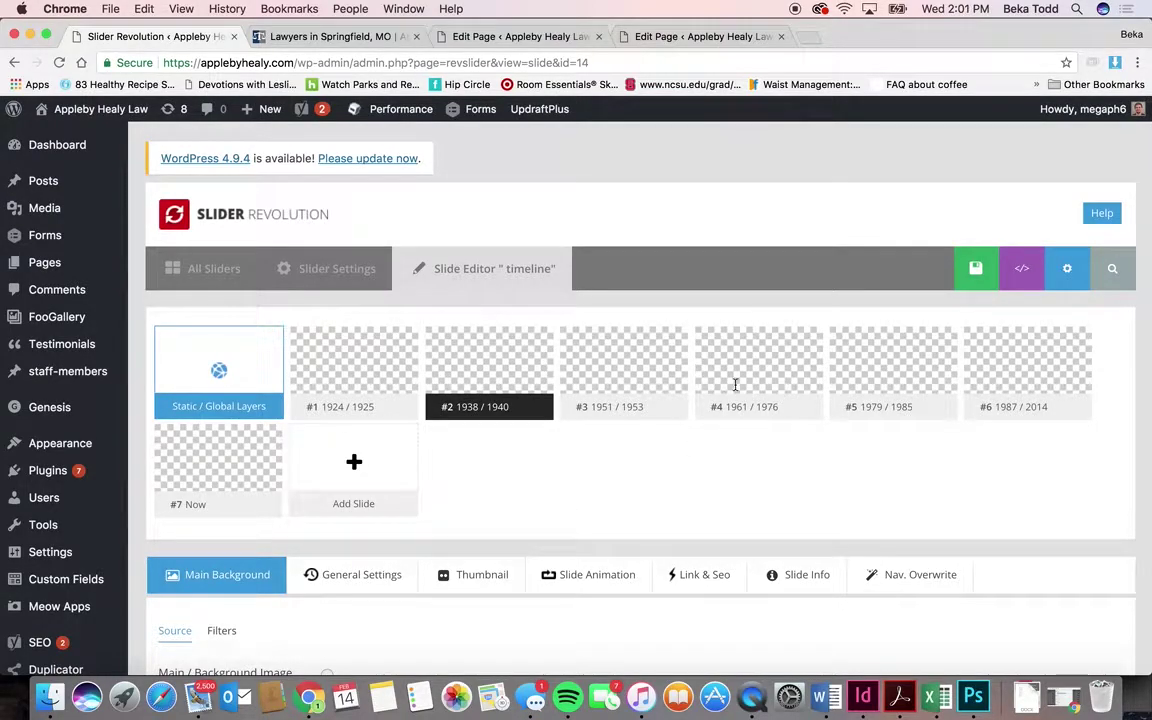
click(185, 267)
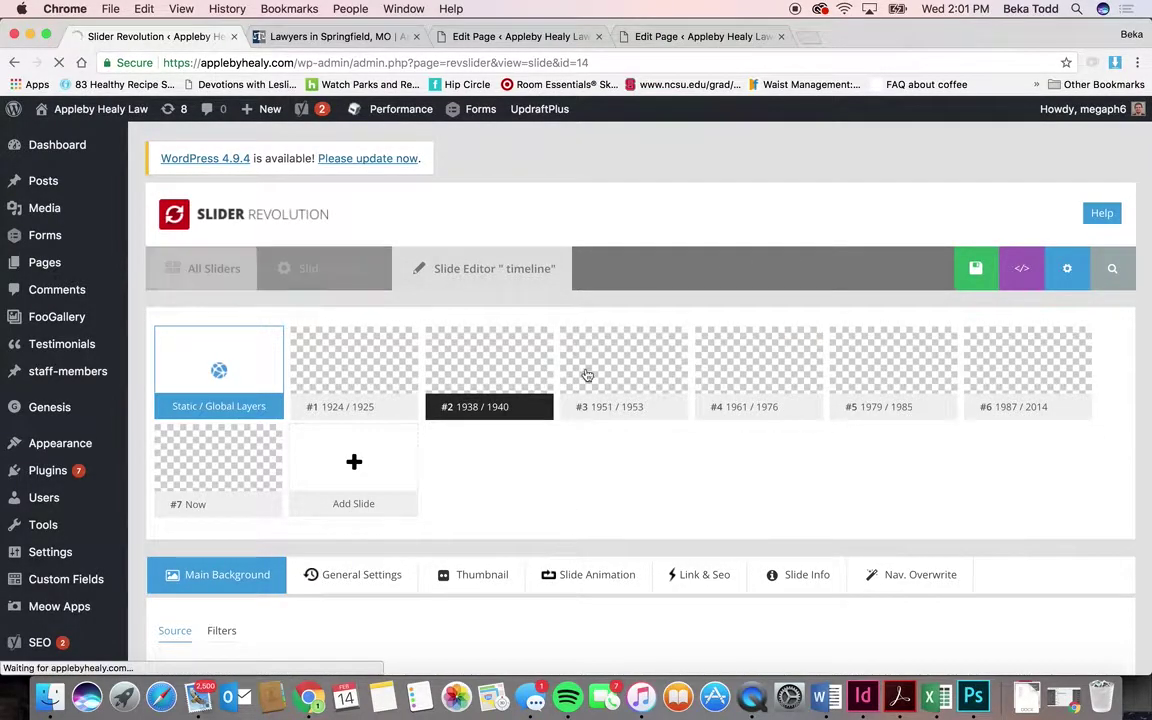
scroll(650, 390, down, 2)
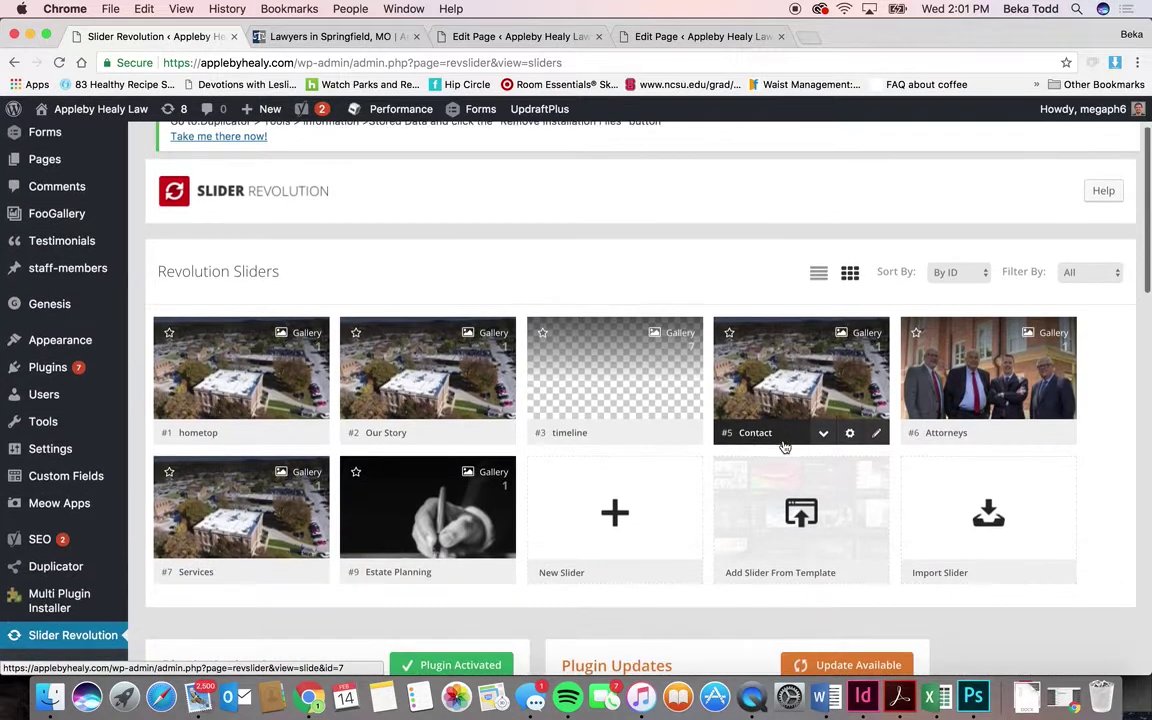
click(953, 367)
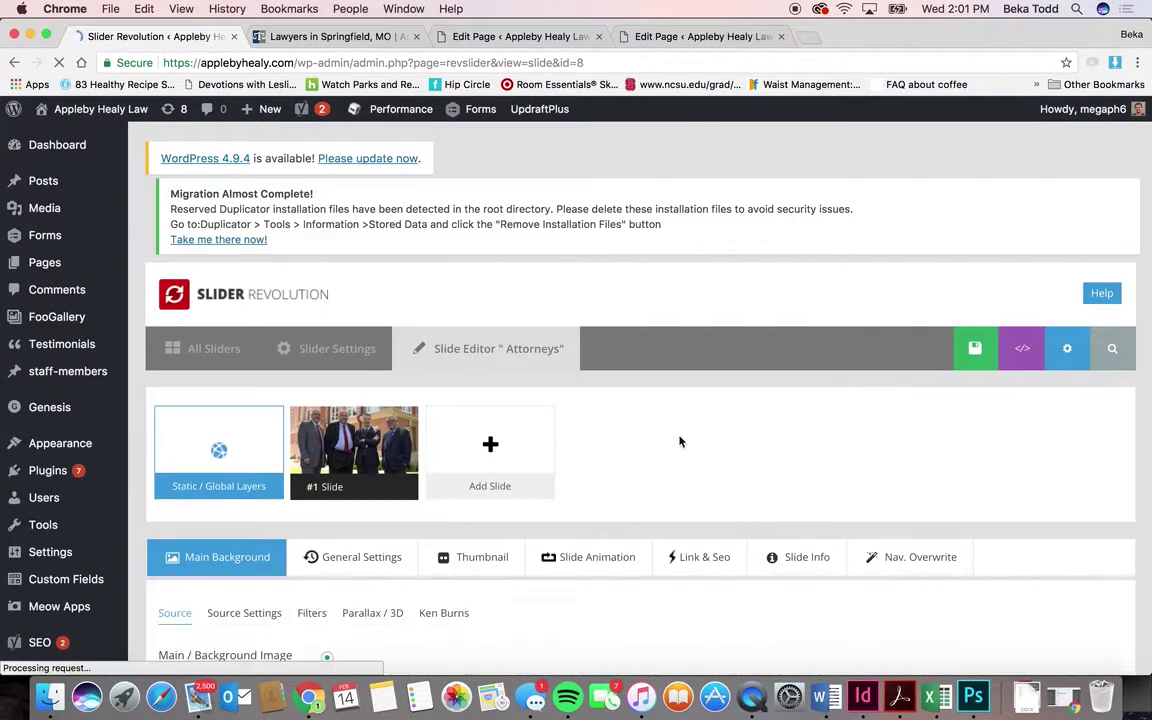
scroll(680, 441, down, 15)
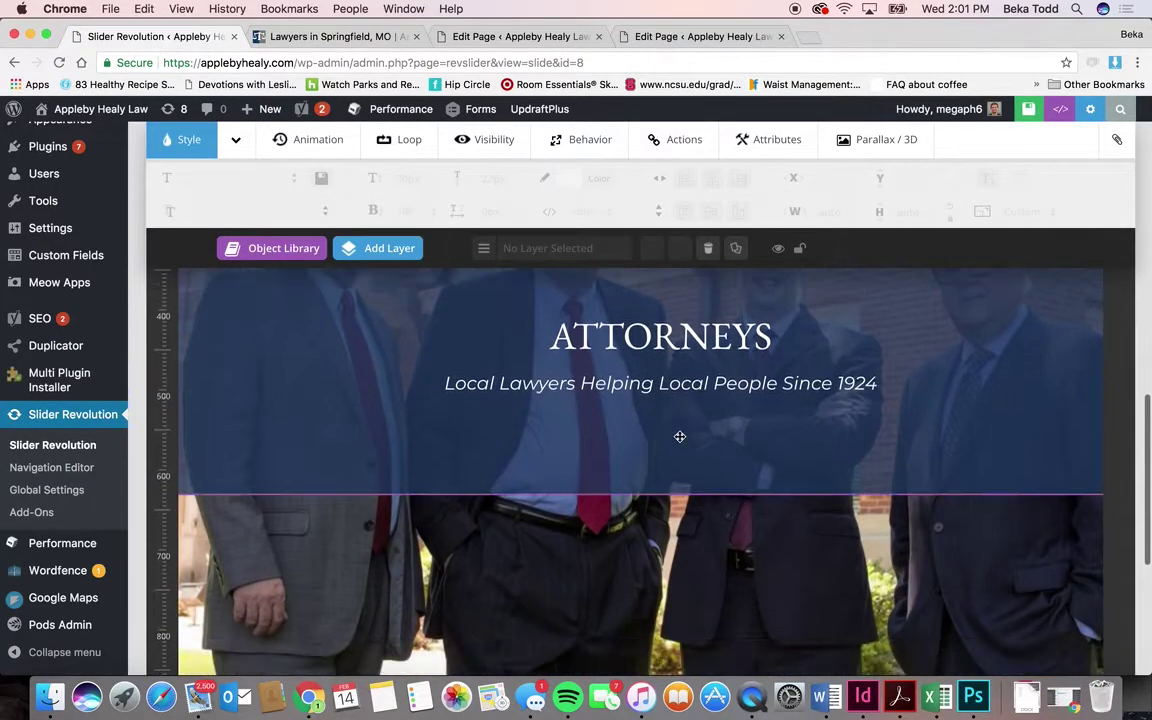
scroll(679, 437, up, 2)
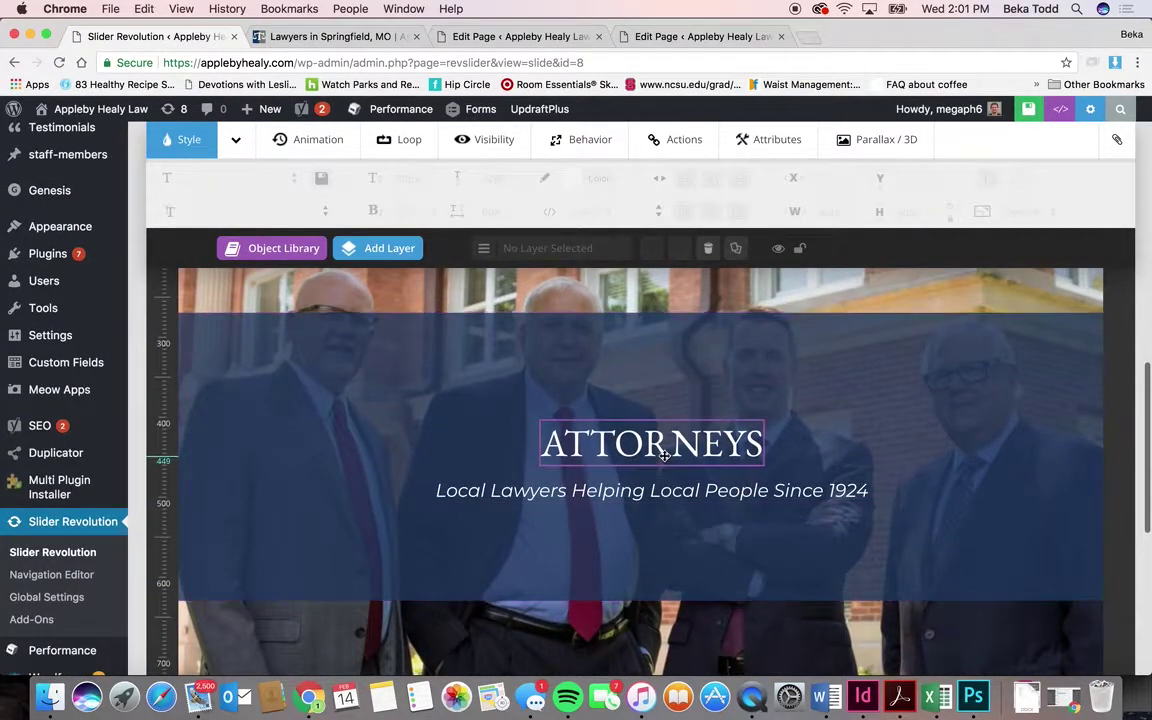
click(661, 492)
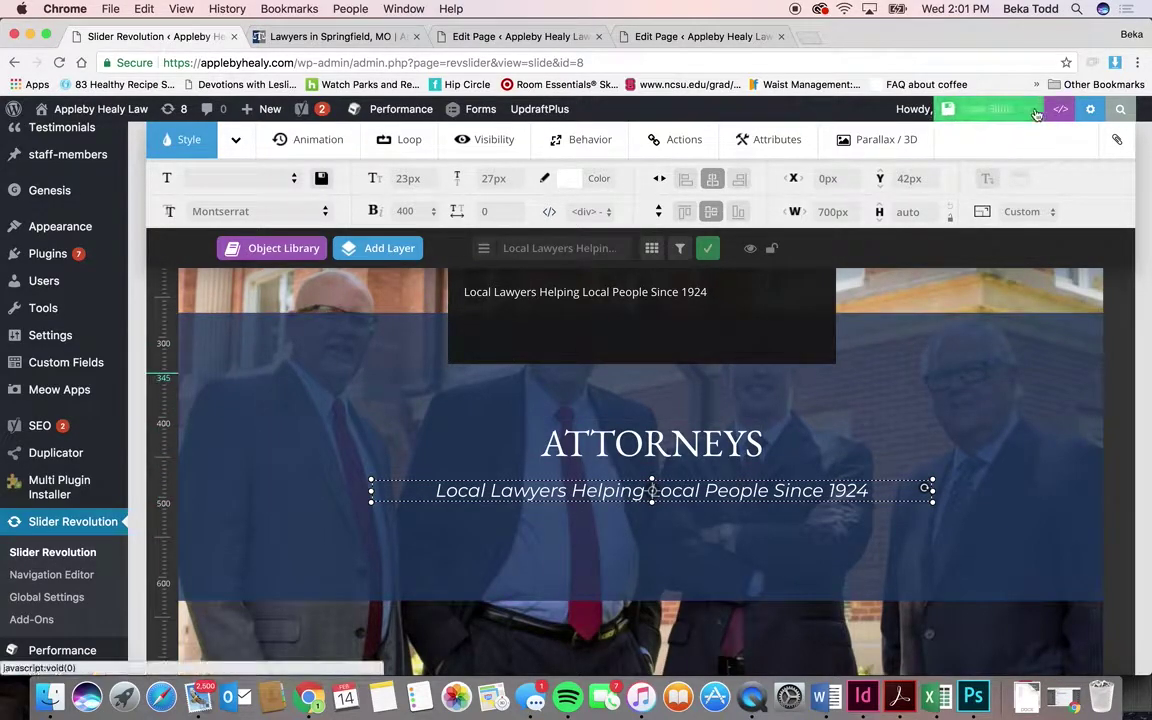
- Preview the Attorneys slide at laptop, tablet and phone sizes, and close the preview
click(1110, 110)
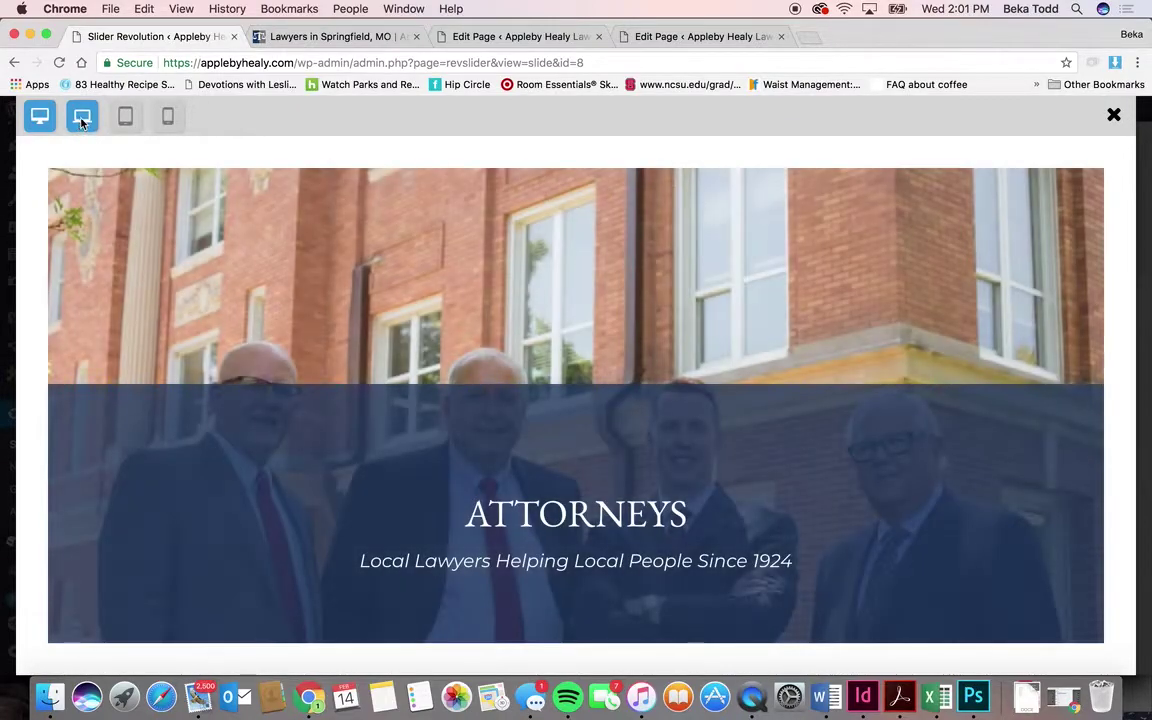
click(82, 118)
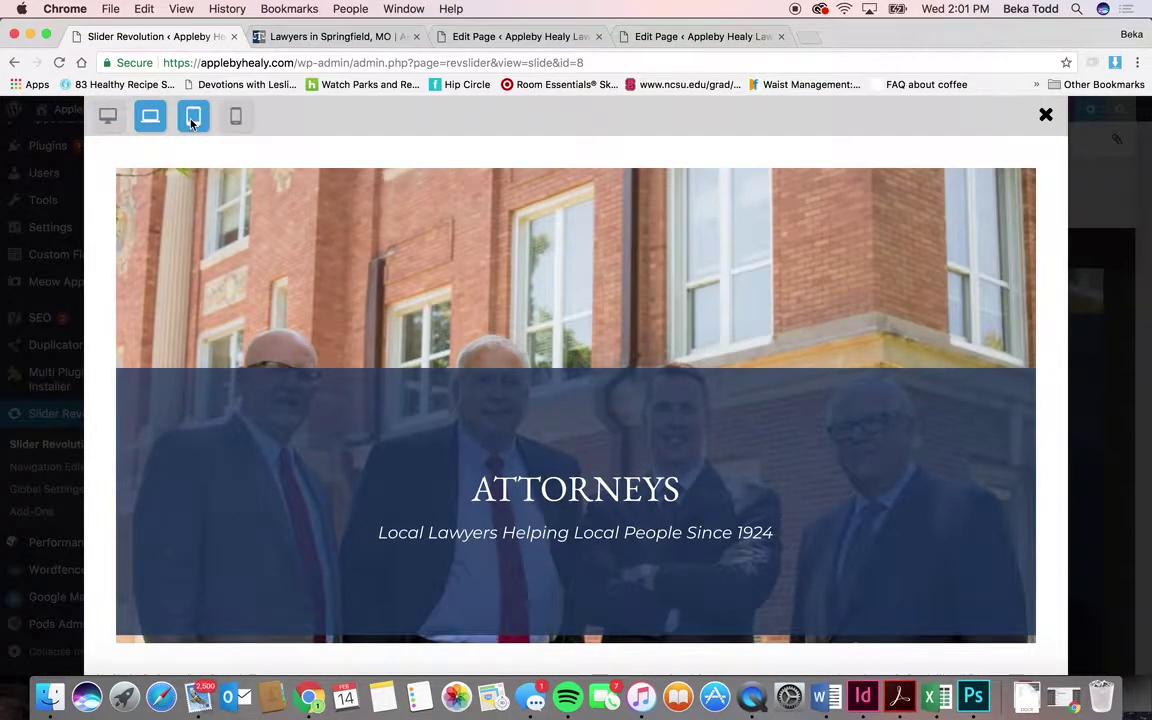
click(193, 117)
click(335, 118)
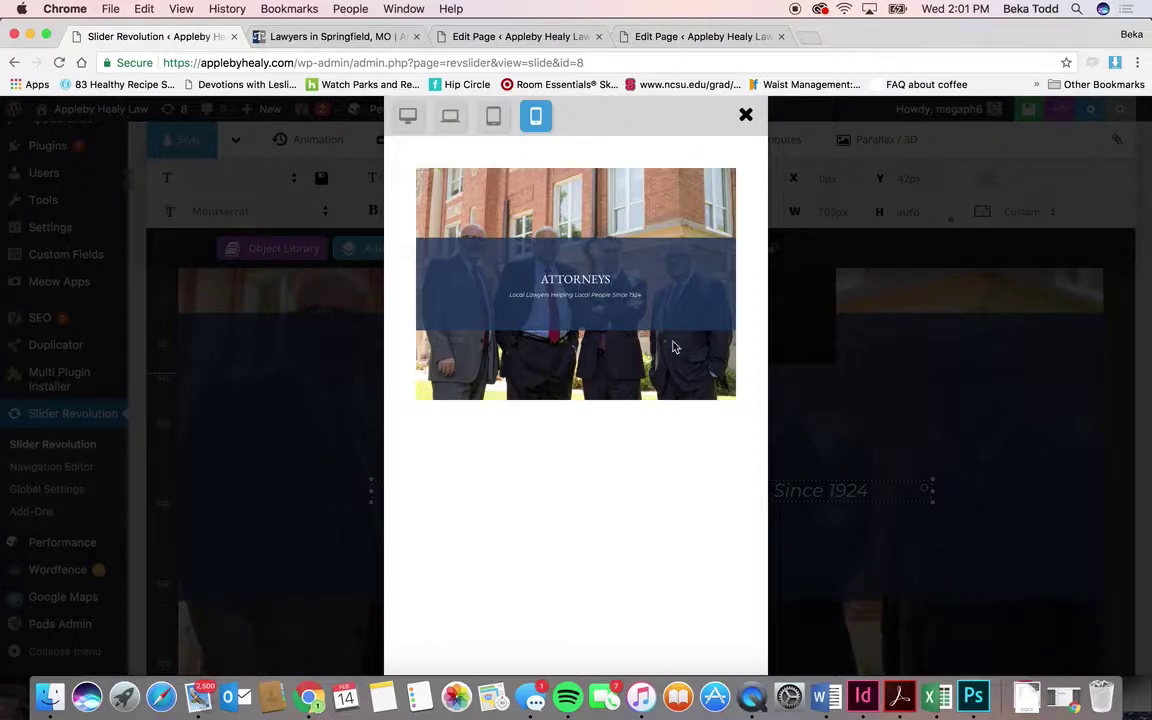
click(745, 116)
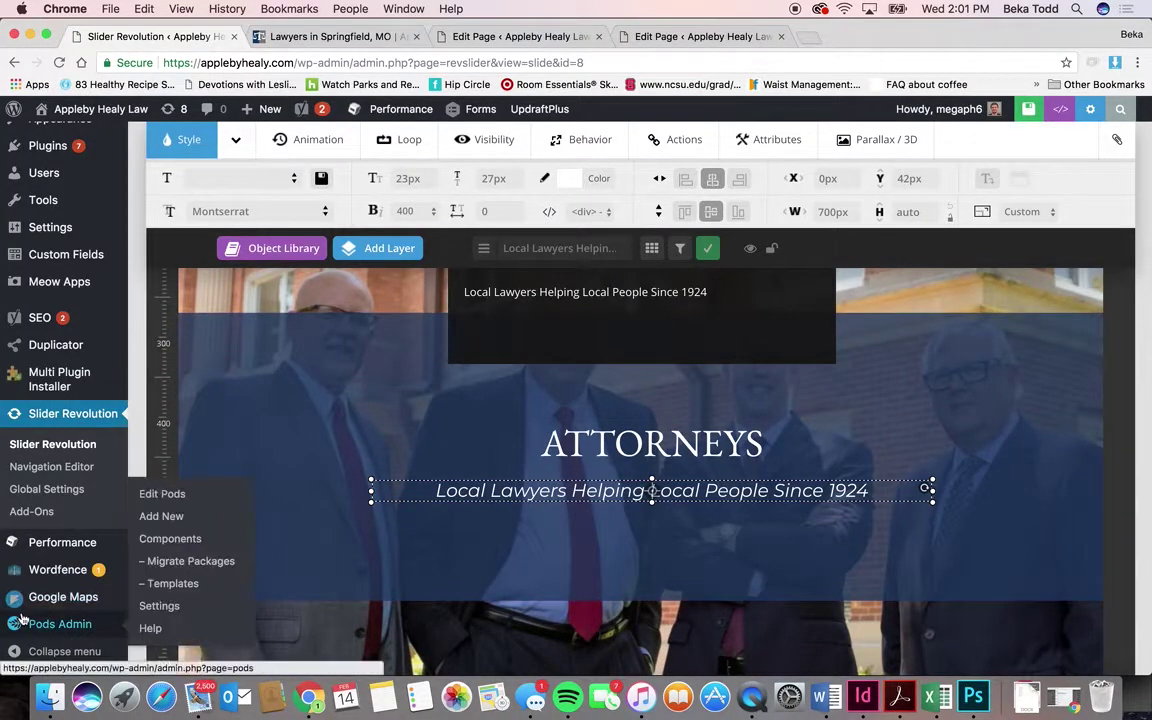
- Open the Google Maps plugin and show its list of managed maps with their shortcodes
mouse_move(44, 591)
click(50, 602)
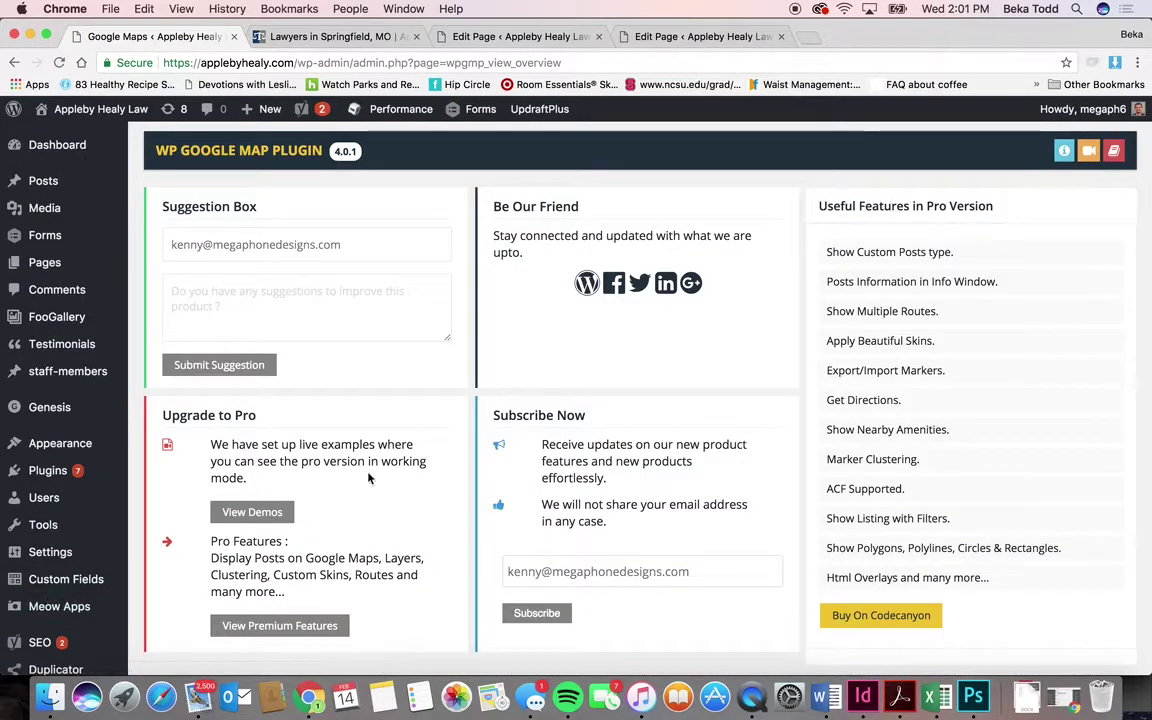
scroll(198, 476, down, 5)
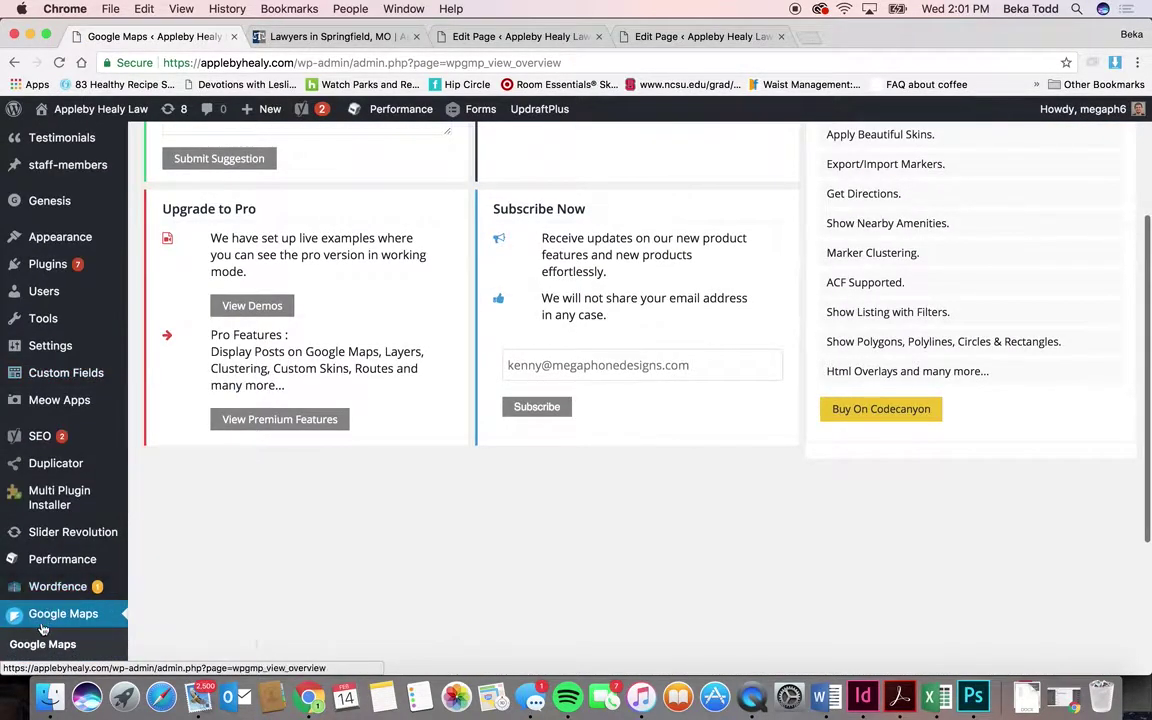
scroll(30, 660, down, 1)
click(50, 633)
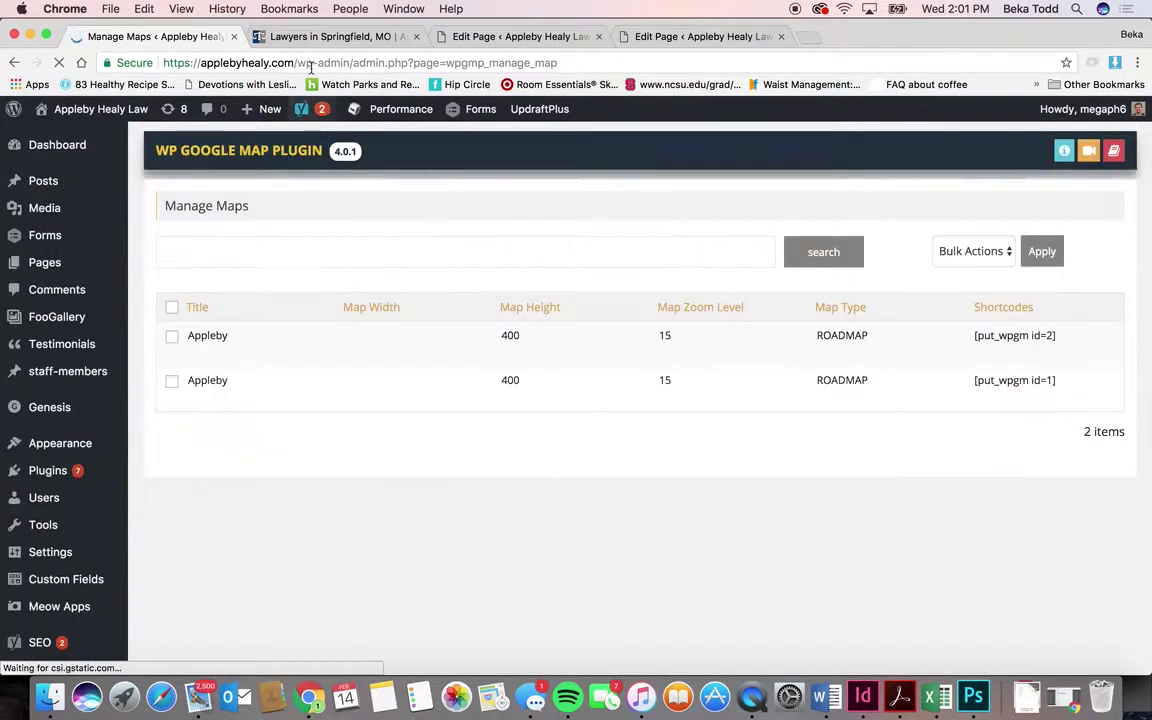
- Switch to the live Appleby Healy site and view the embedded map on its Contact page
click(310, 36)
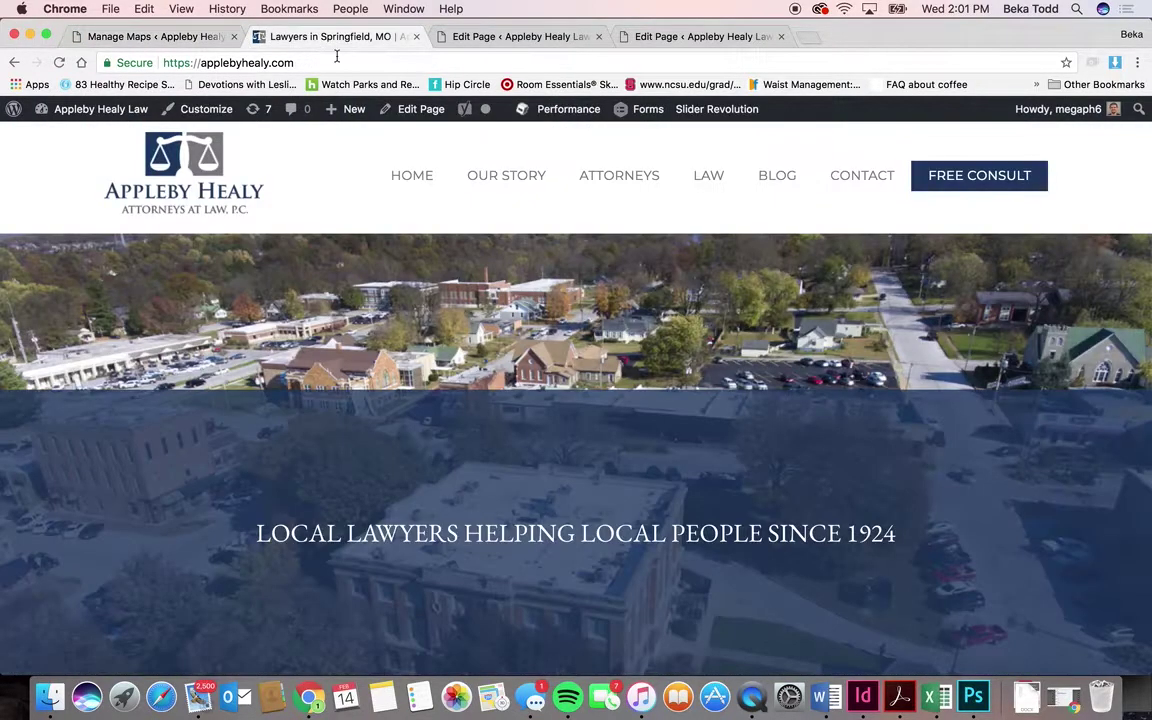
click(838, 176)
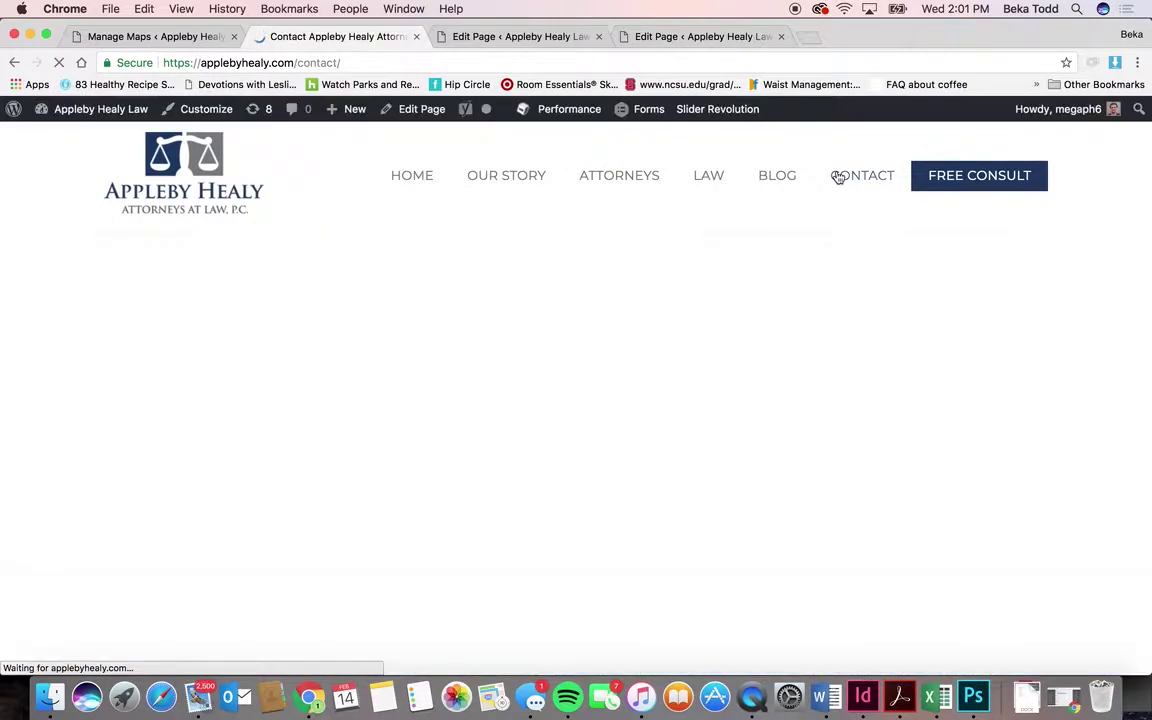
scroll(730, 380, down, 5)
scroll(731, 378, down, 5)
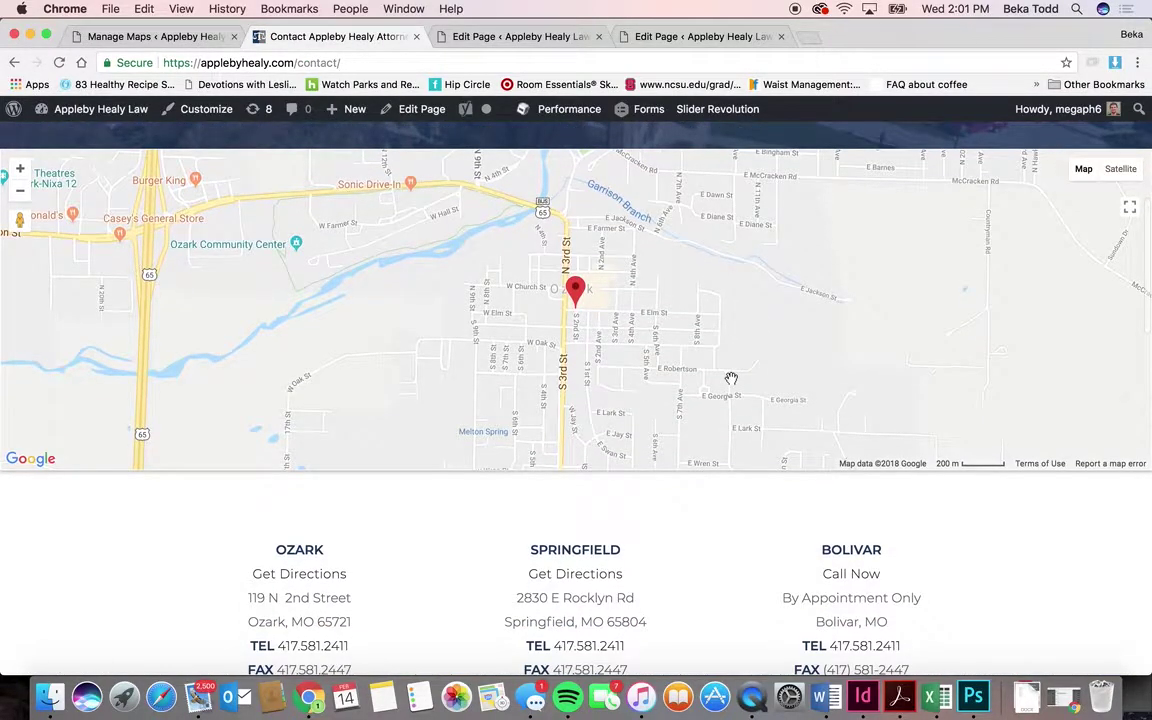
- Examine the embedded map, the office locations below it and the header banner on the live Contact page
scroll(731, 380, up, 3)
scroll(731, 383, down, 5)
scroll(731, 383, down, 3)
scroll(731, 383, up, 6)
scroll(731, 384, up, 10)
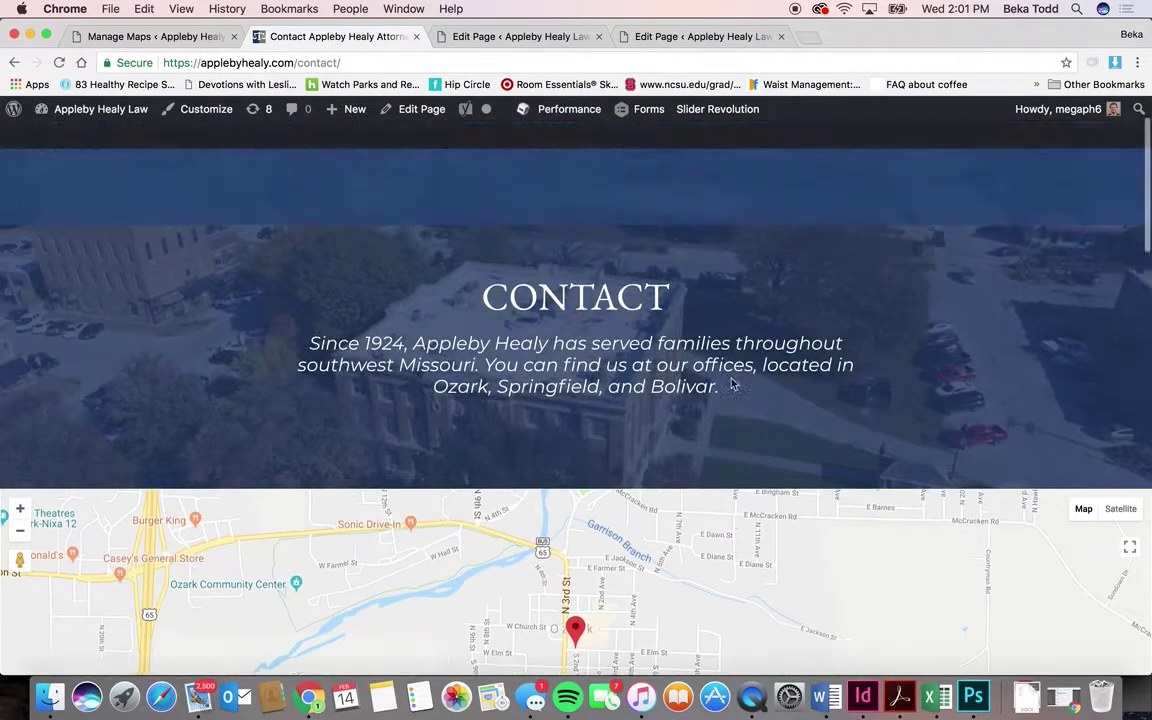
- Return to the list of managed maps and open the Appleby map with shortcode [put_wpgm id=1] for editing
click(512, 36)
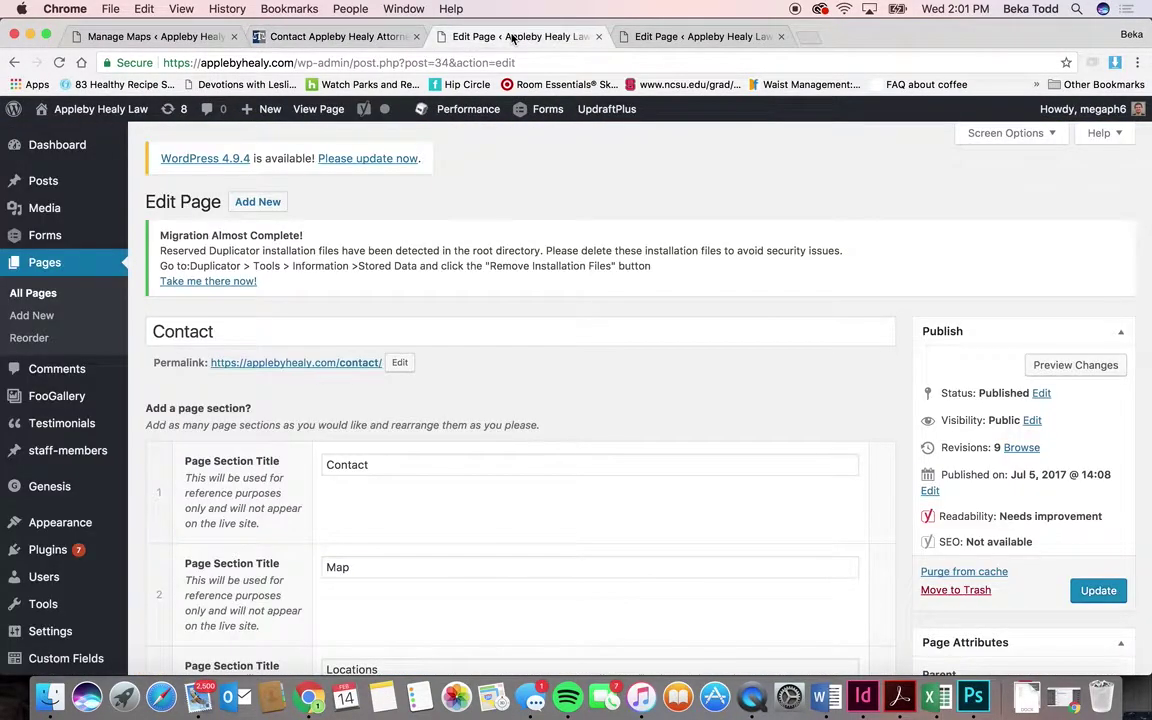
click(150, 36)
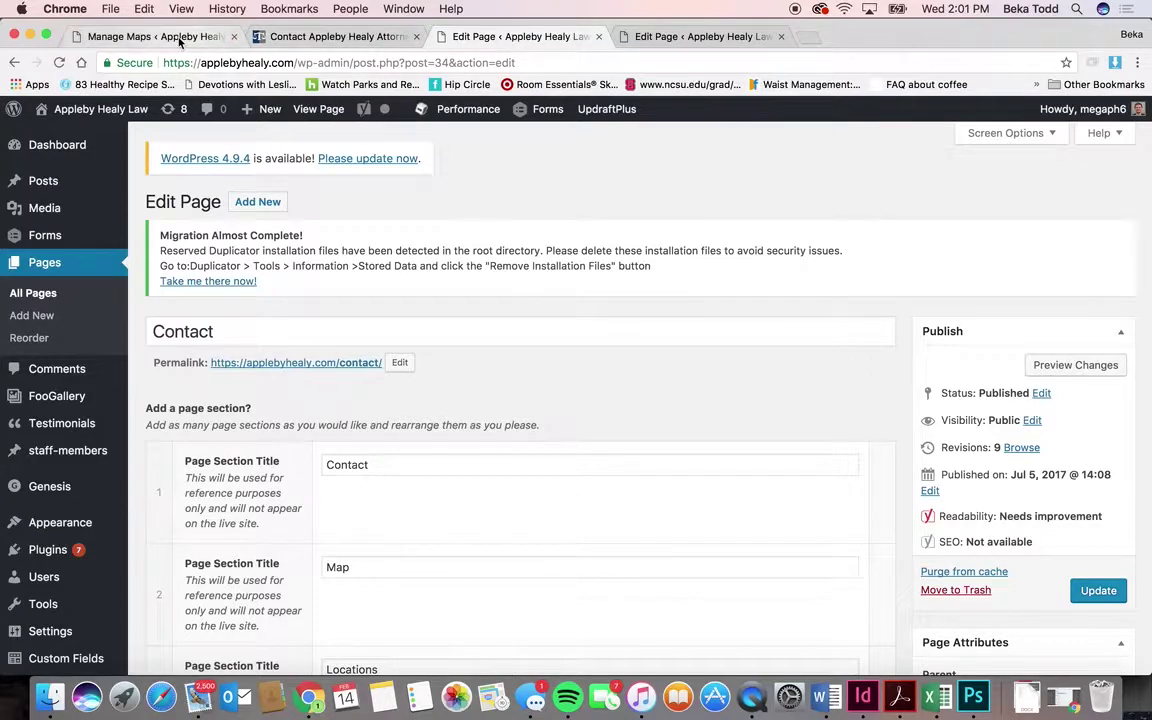
mouse_move(463, 400)
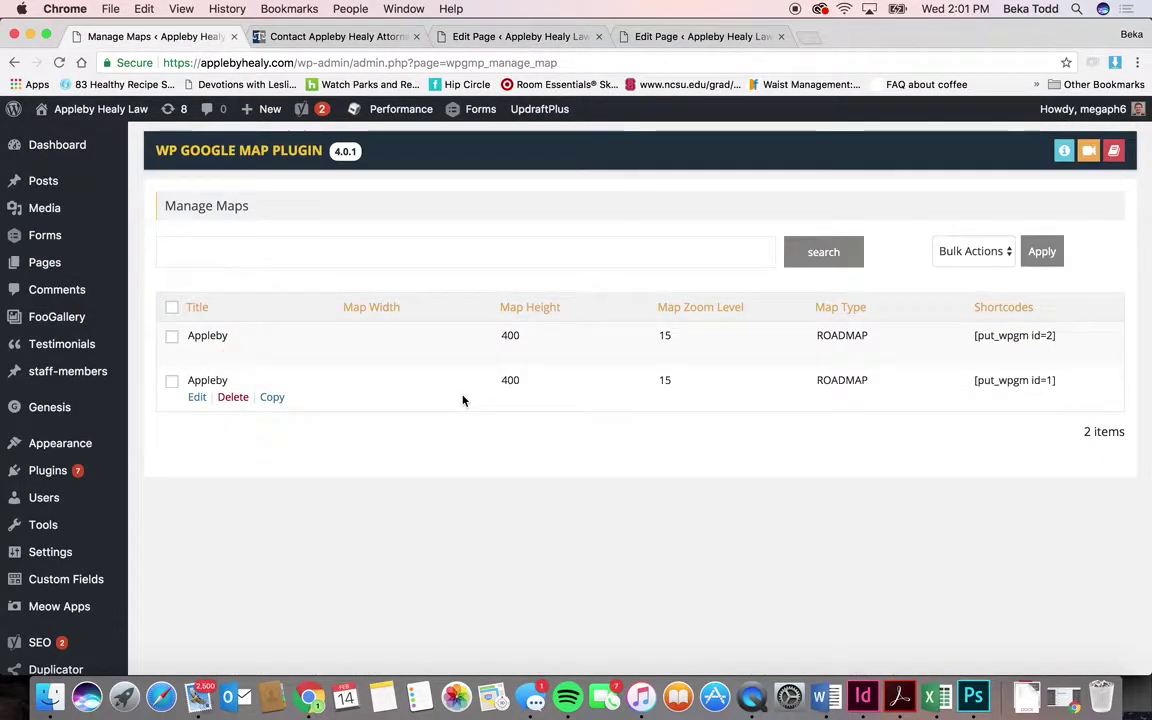
click(198, 397)
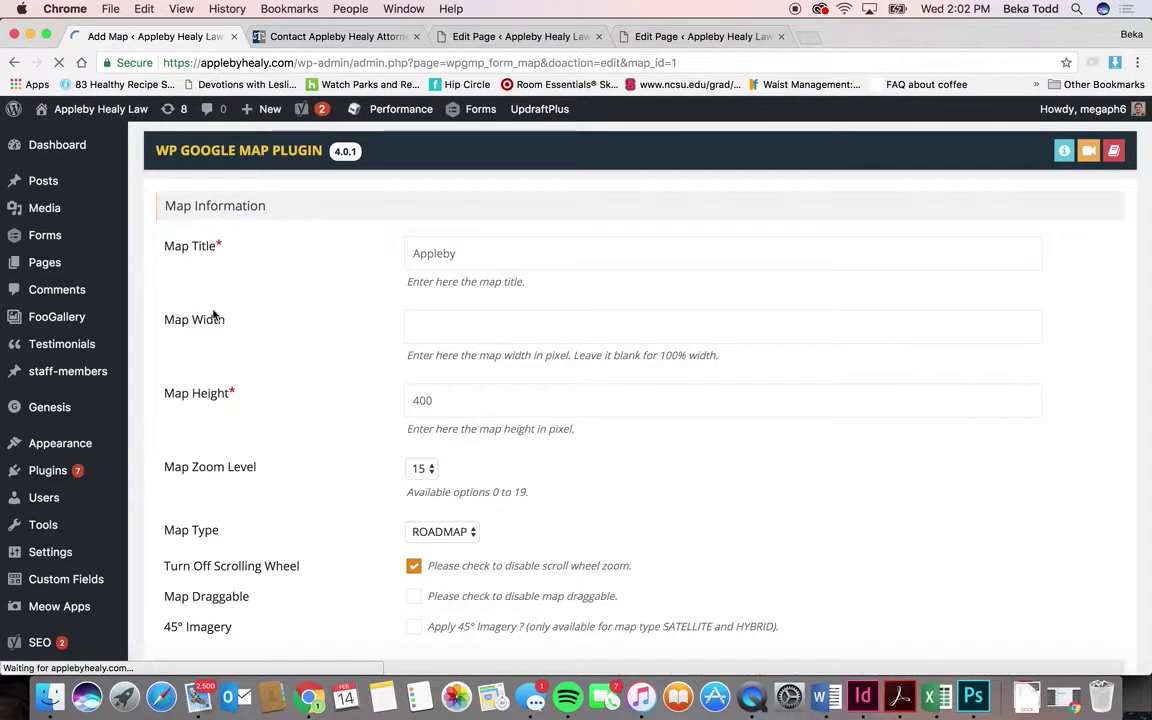
- Go back to the live Contact page and move from it through the site's dashboard to the list of all pages
click(322, 38)
scroll(298, 378, down, 10)
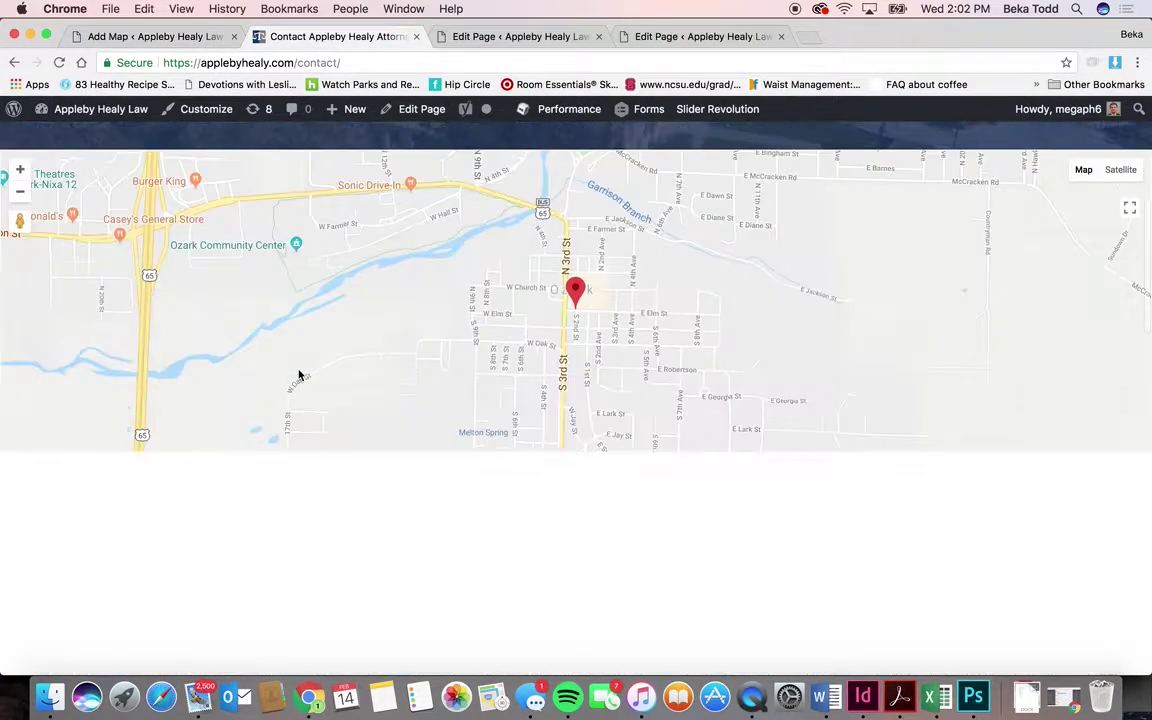
scroll(298, 370, up, 10)
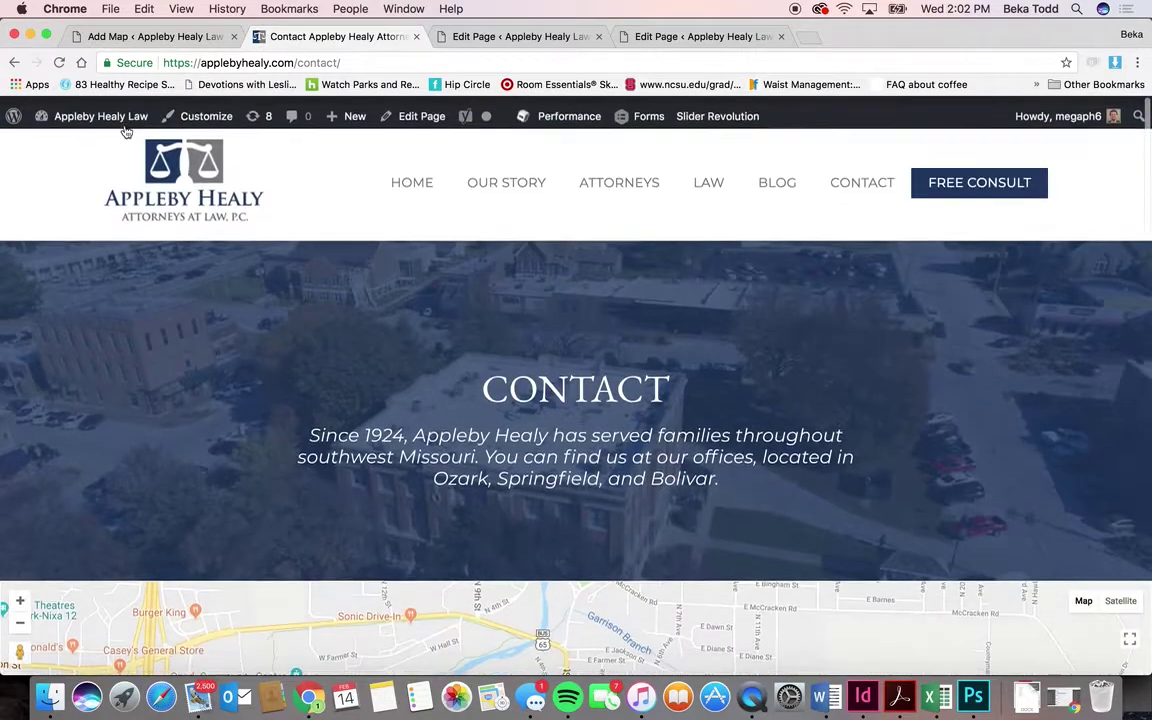
click(96, 113)
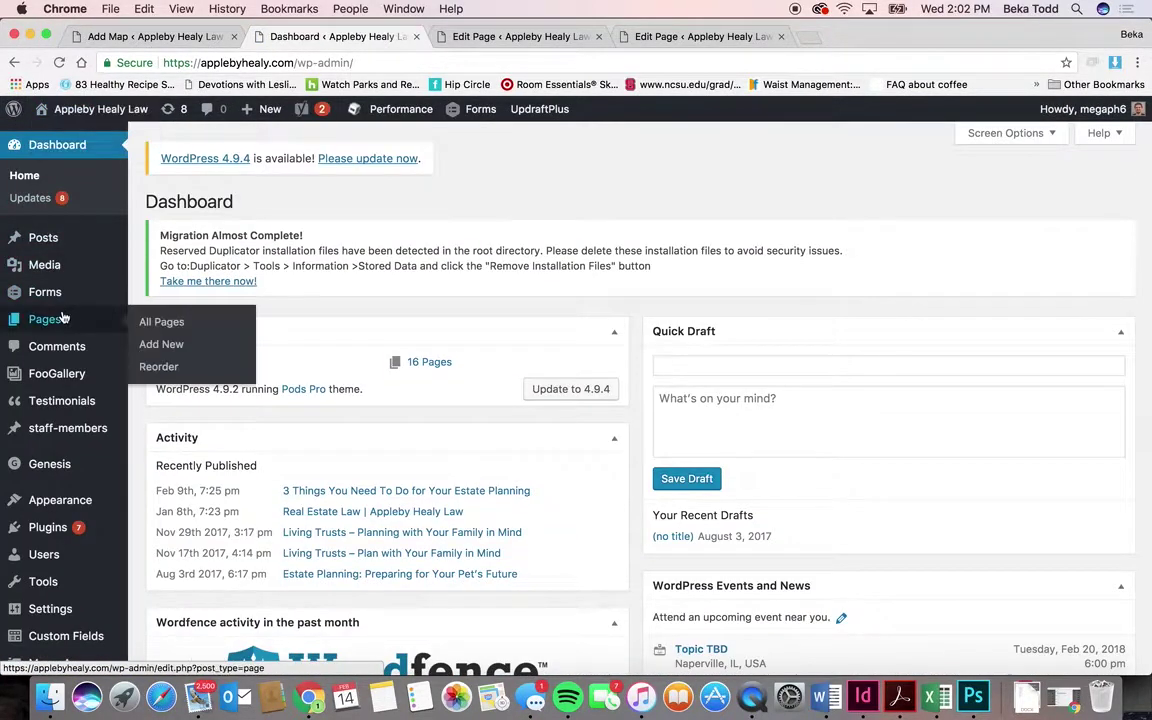
click(63, 317)
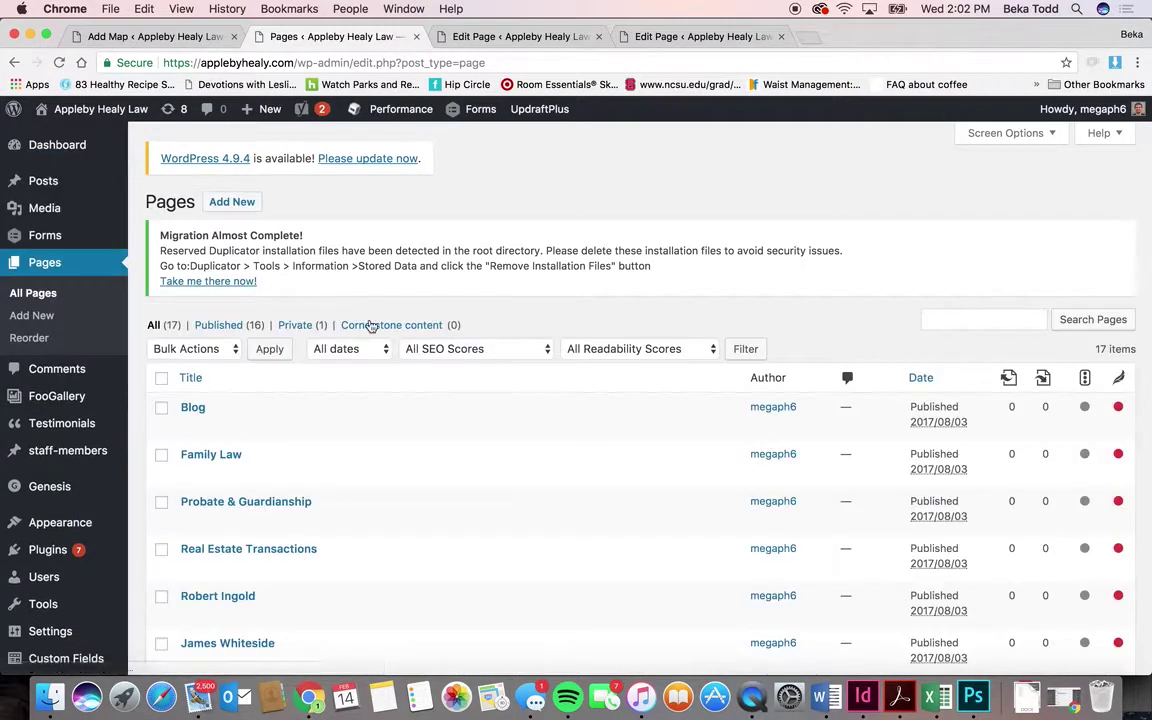
- Search the pages for "contact" and open the Contact page for editing
click(971, 327)
text(cont)
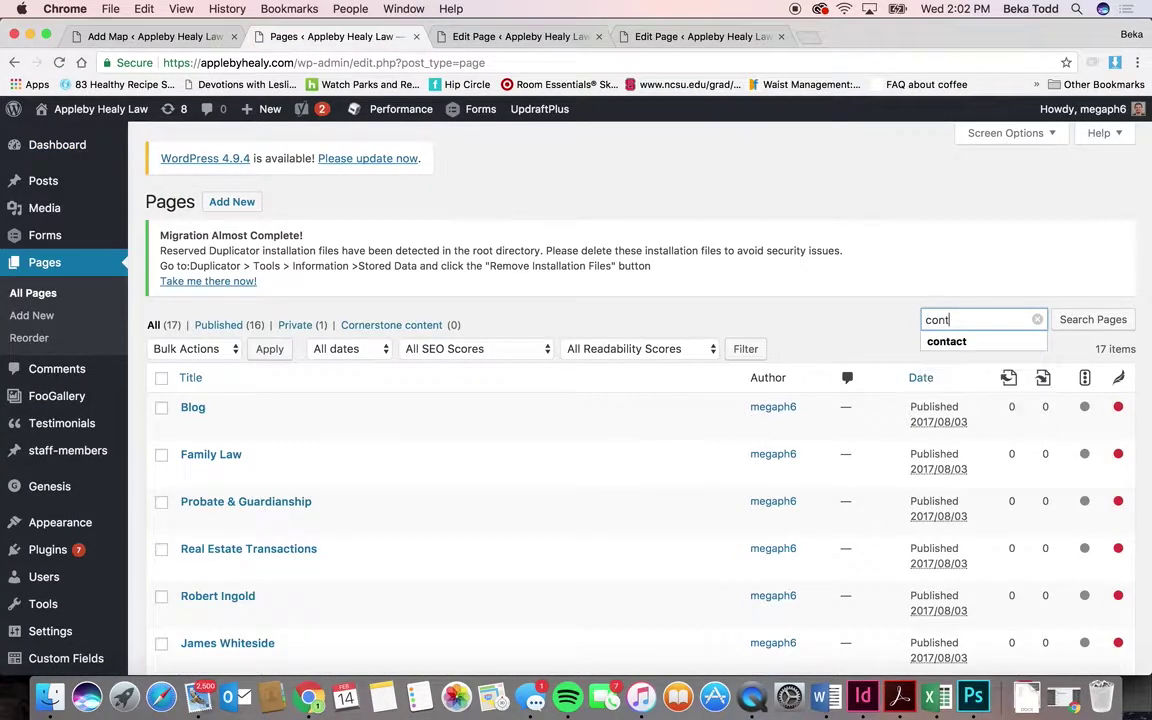
text(act)
key(Return)
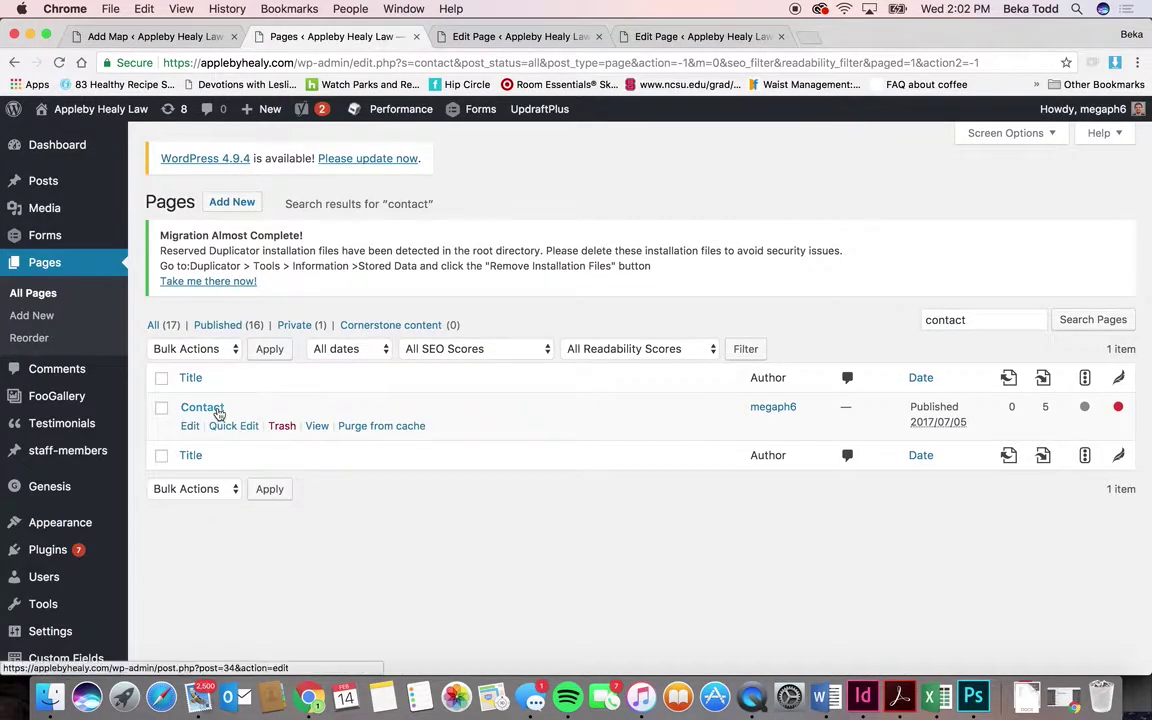
click(205, 408)
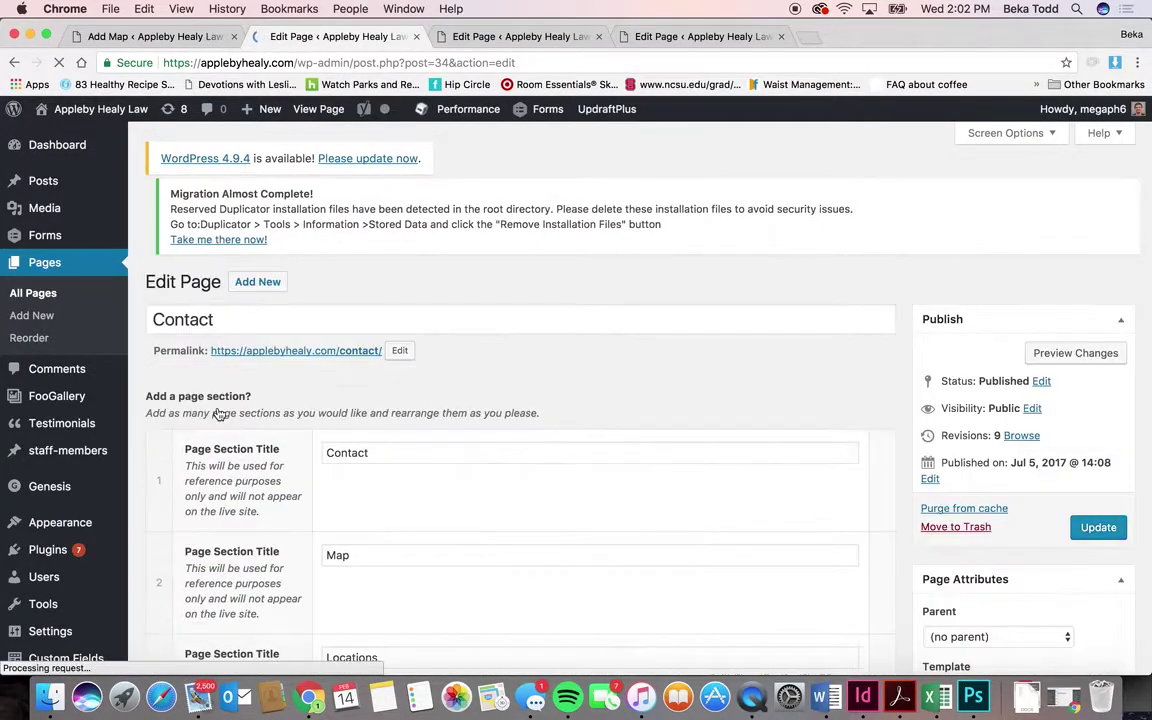
- Expand the Map page section to view its map shortcode, and look through the Locations section down to the Form section's shortcode
scroll(478, 466, down, 5)
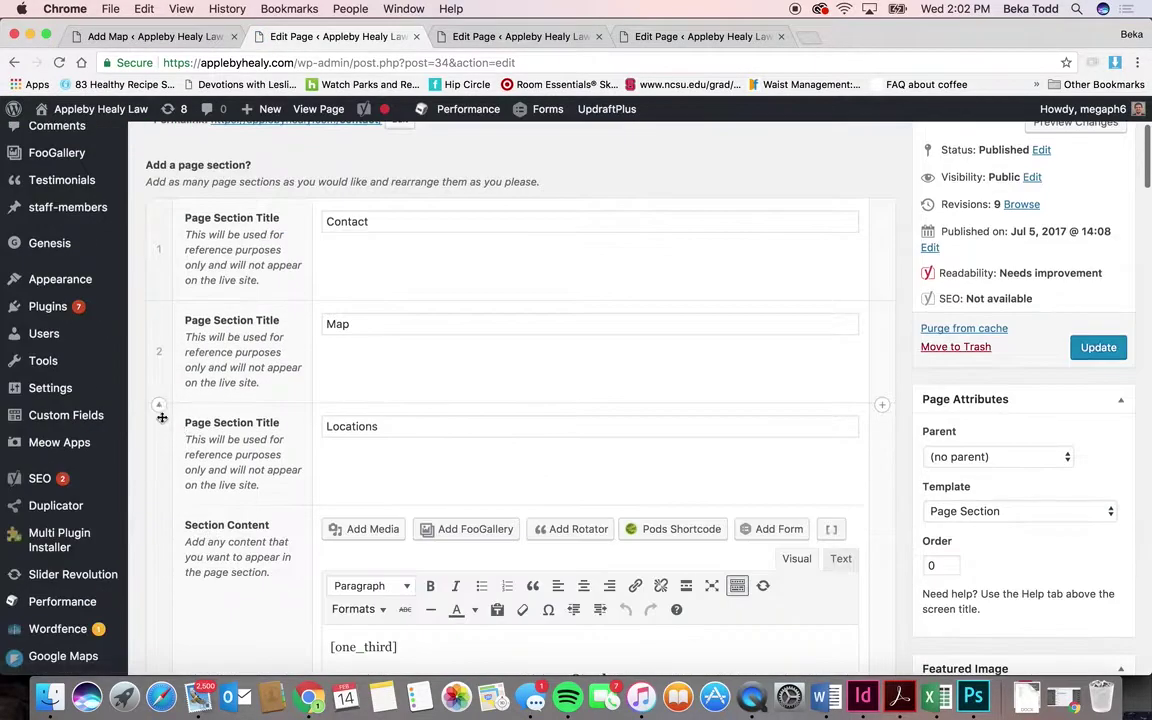
click(159, 304)
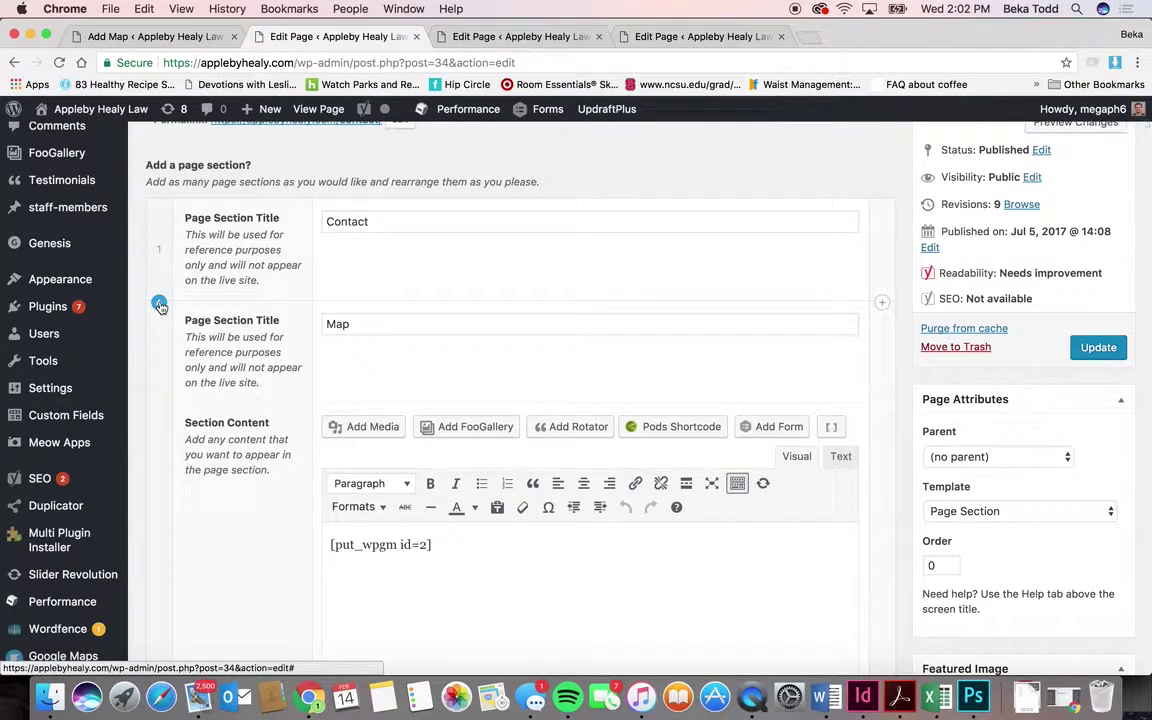
scroll(249, 500, down, 10)
scroll(249, 500, down, 10)
scroll(249, 497, up, 3)
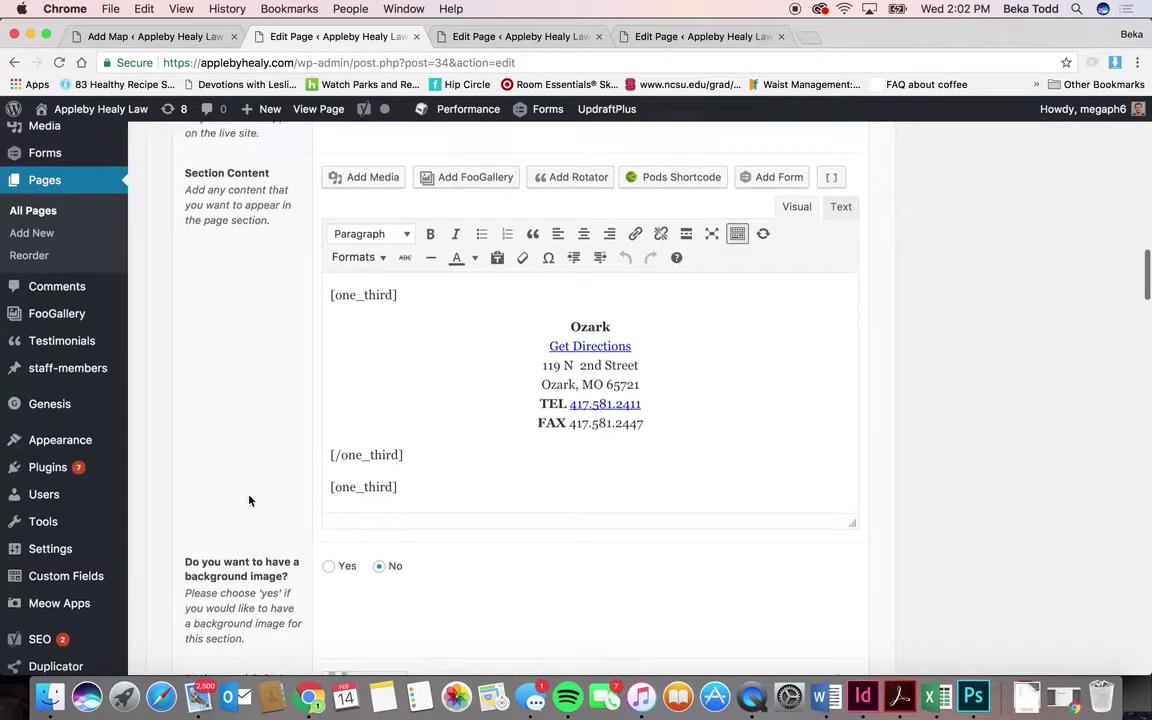
scroll(620, 380, down, 15)
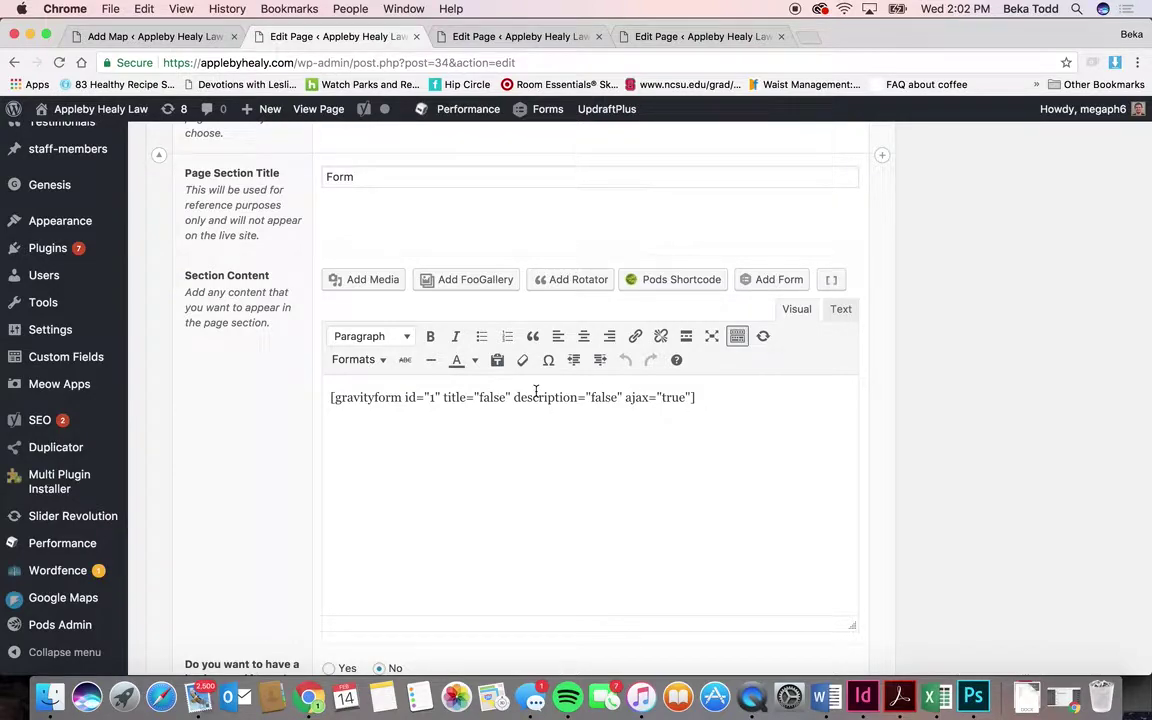
- Start inserting the Contact form into the Form section with its title and description turned off, and close the dialog without inserting it
click(768, 280)
click(338, 259)
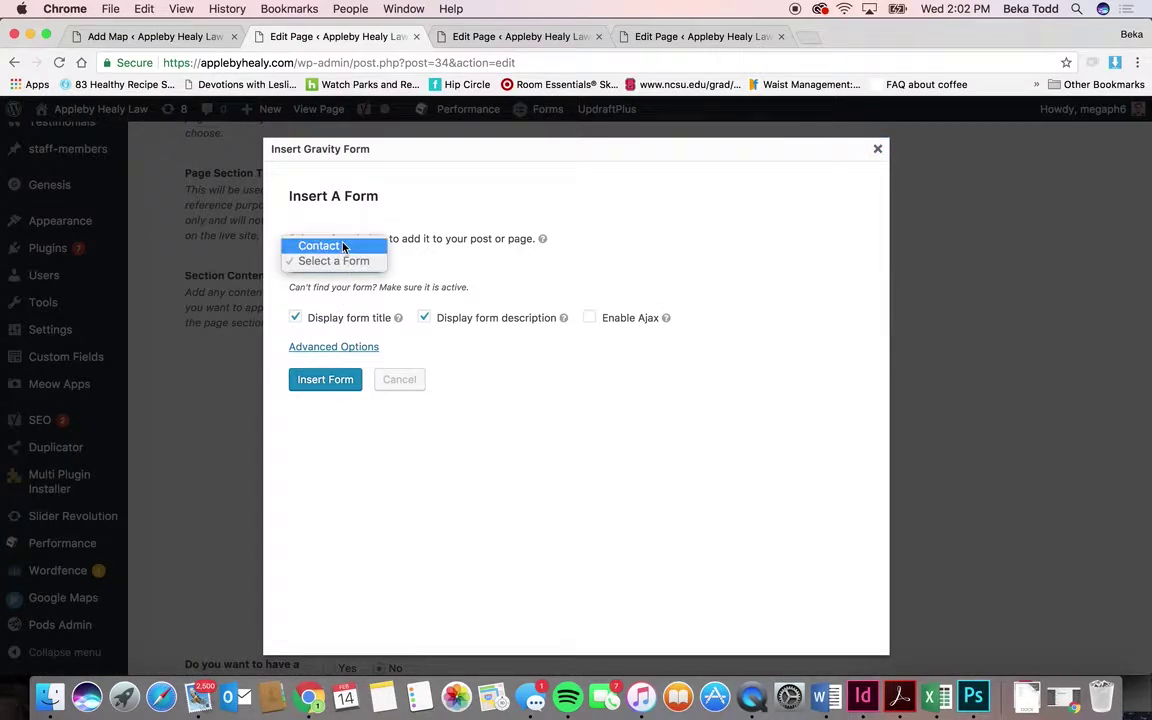
click(343, 247)
click(368, 318)
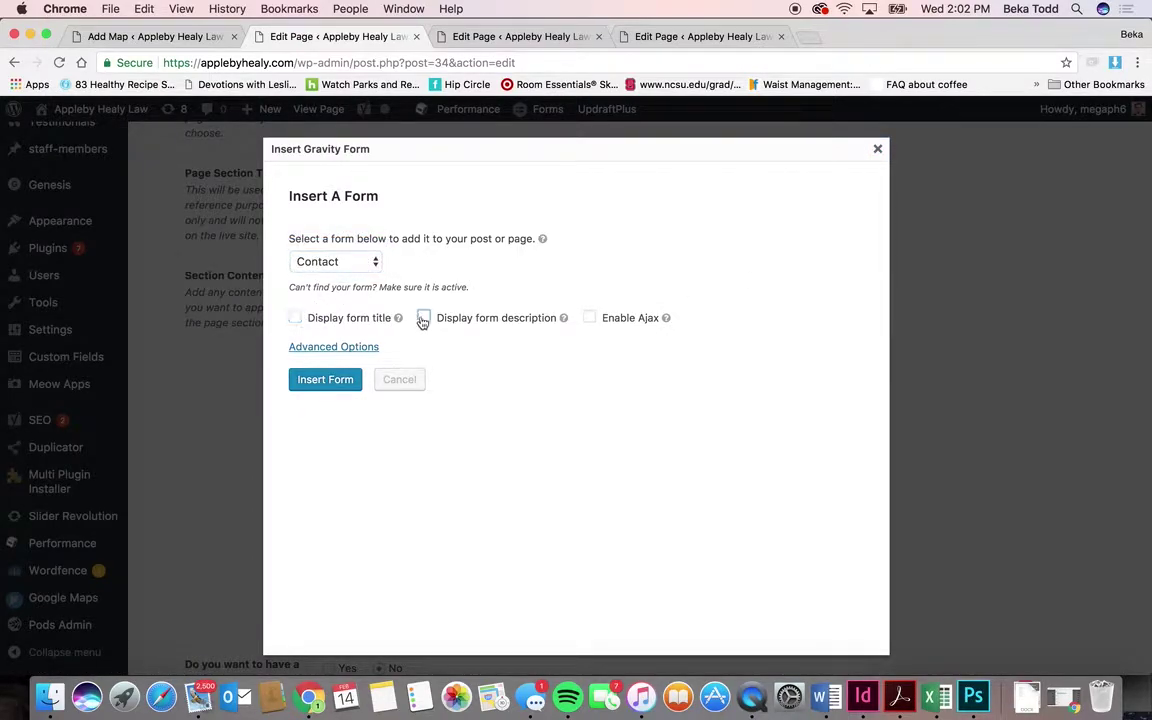
click(876, 151)
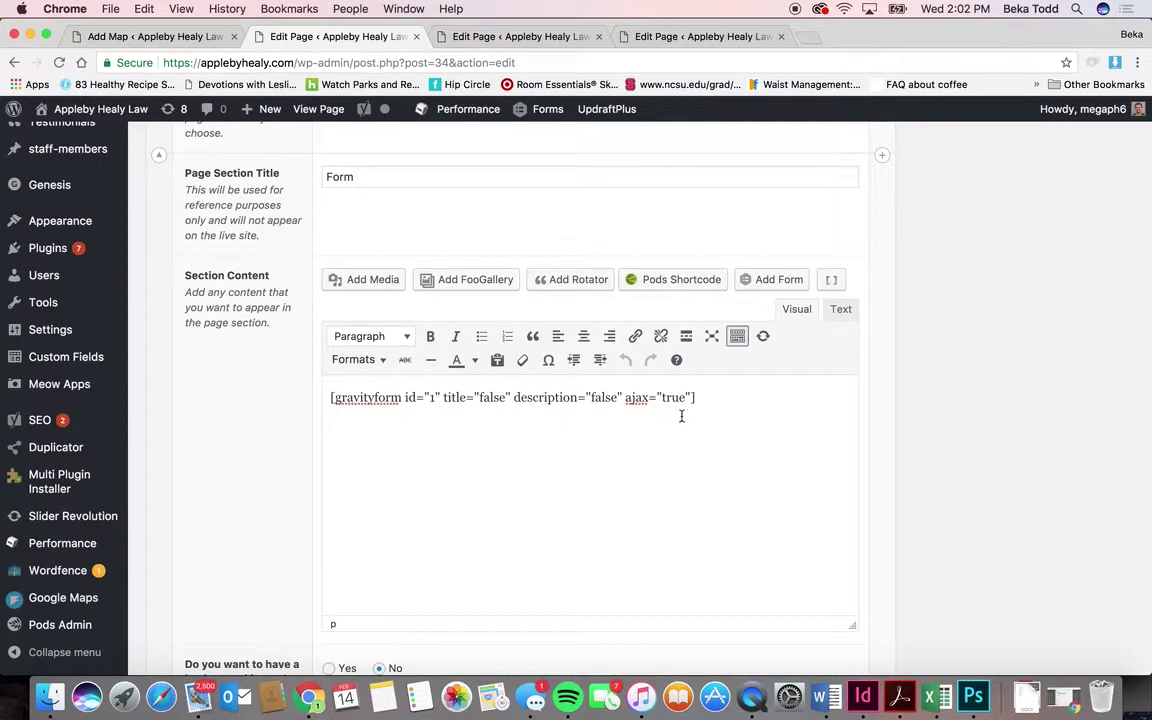
- Return to the Appleby map's edit form and review its size, zoom, center, location, control, layer and street view settings
click(149, 36)
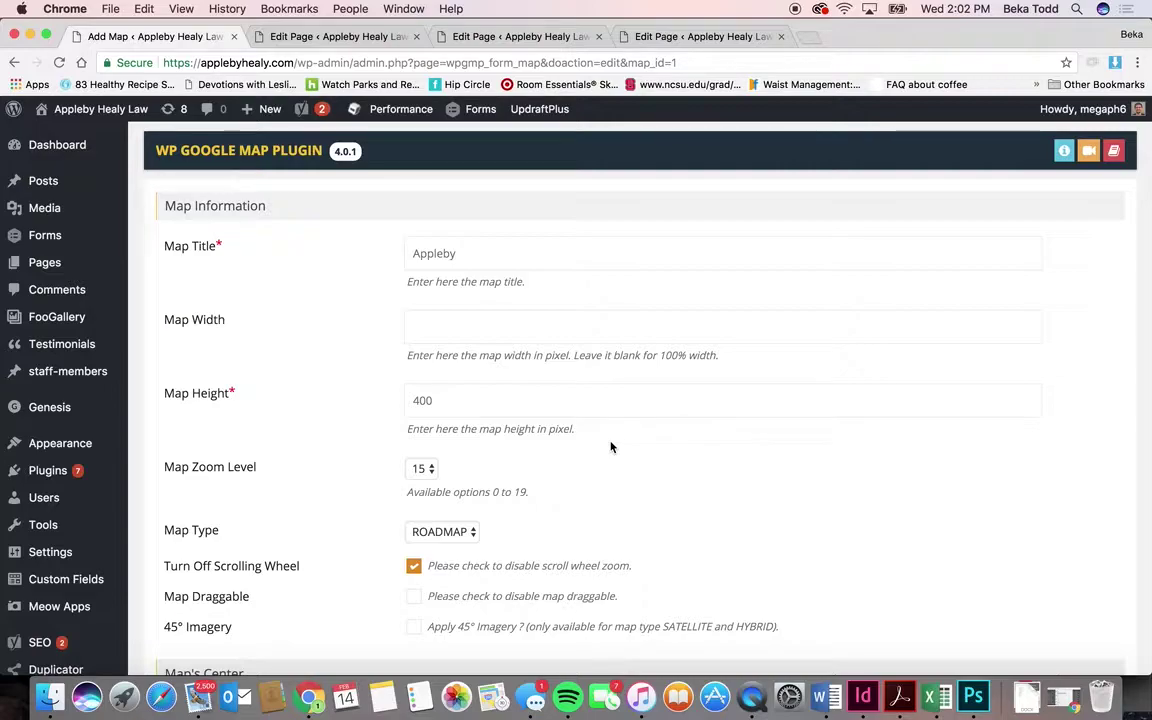
scroll(314, 481, down, 10)
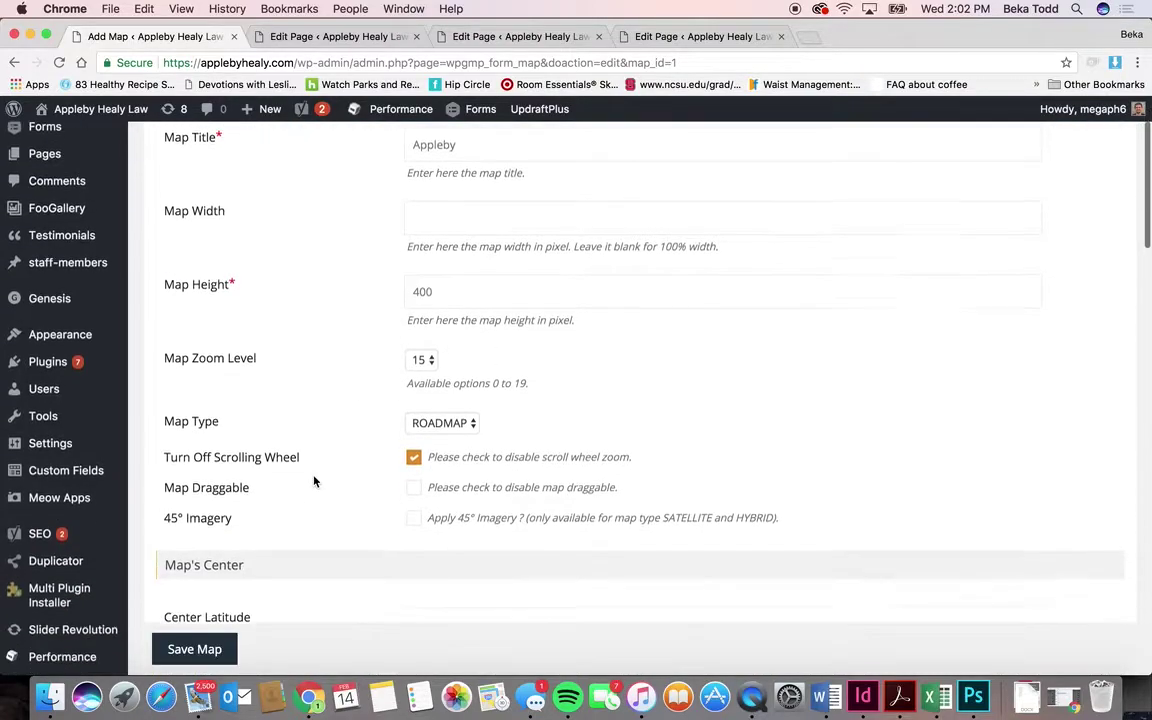
scroll(314, 481, down, 1)
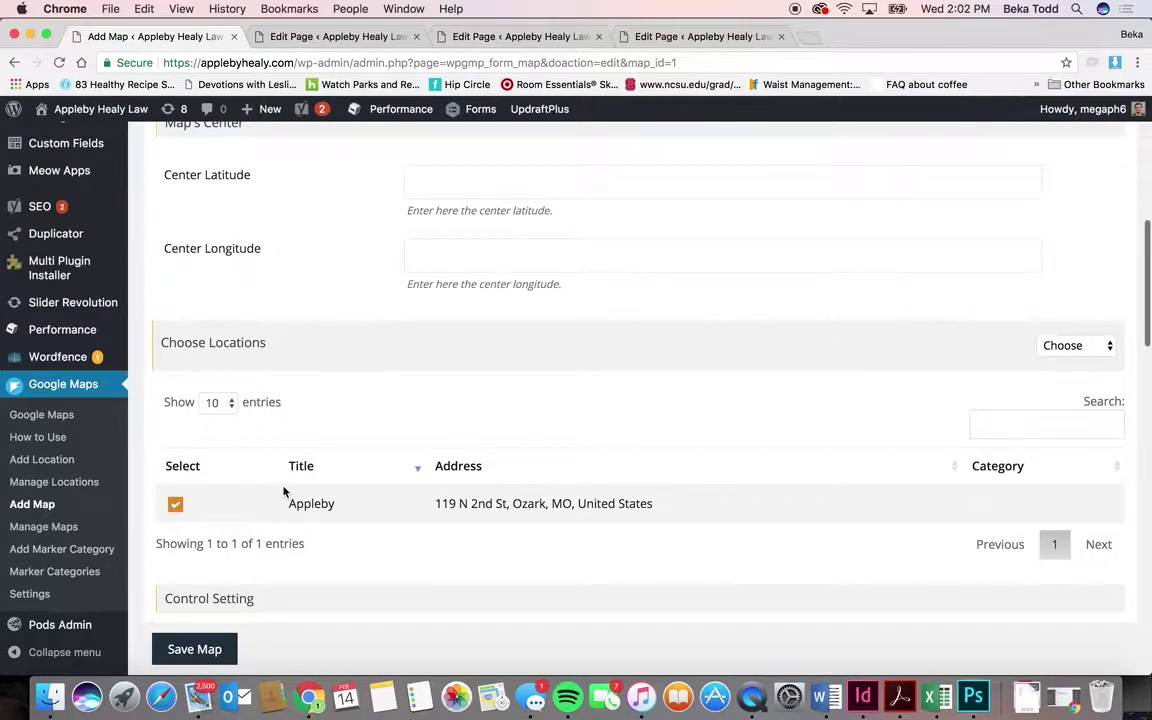
scroll(283, 491, down, 15)
scroll(283, 491, down, 10)
scroll(283, 491, down, 3)
scroll(283, 491, up, 20)
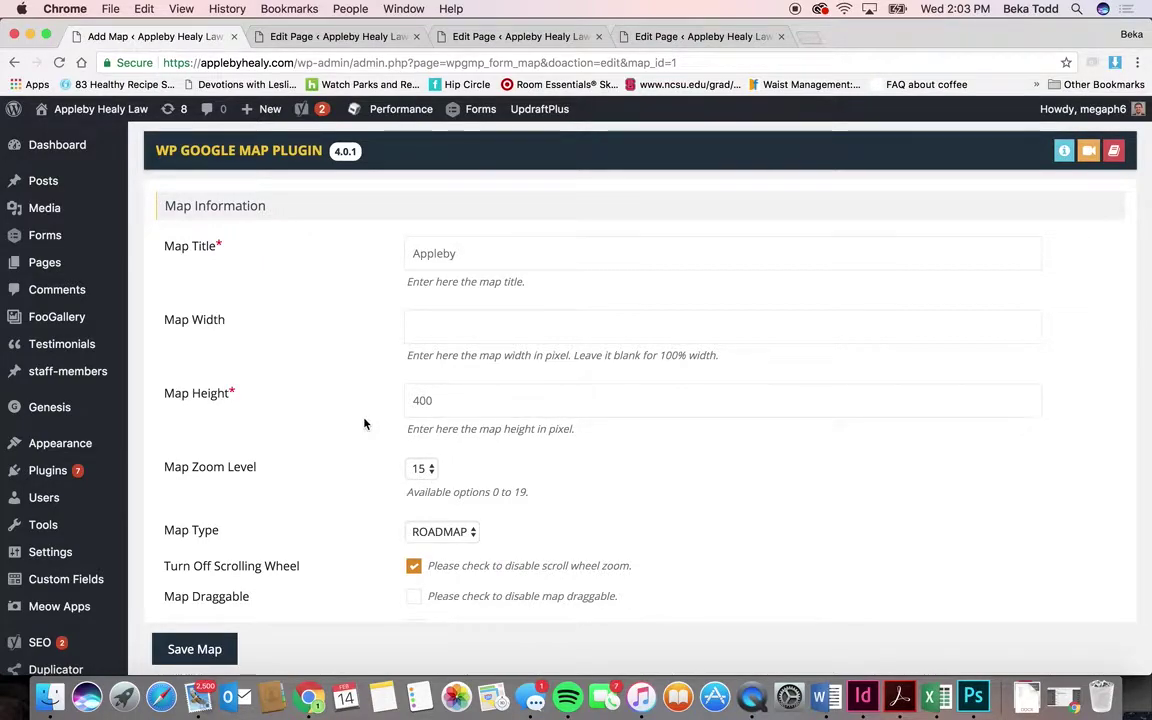
scroll(364, 424, down, 2)
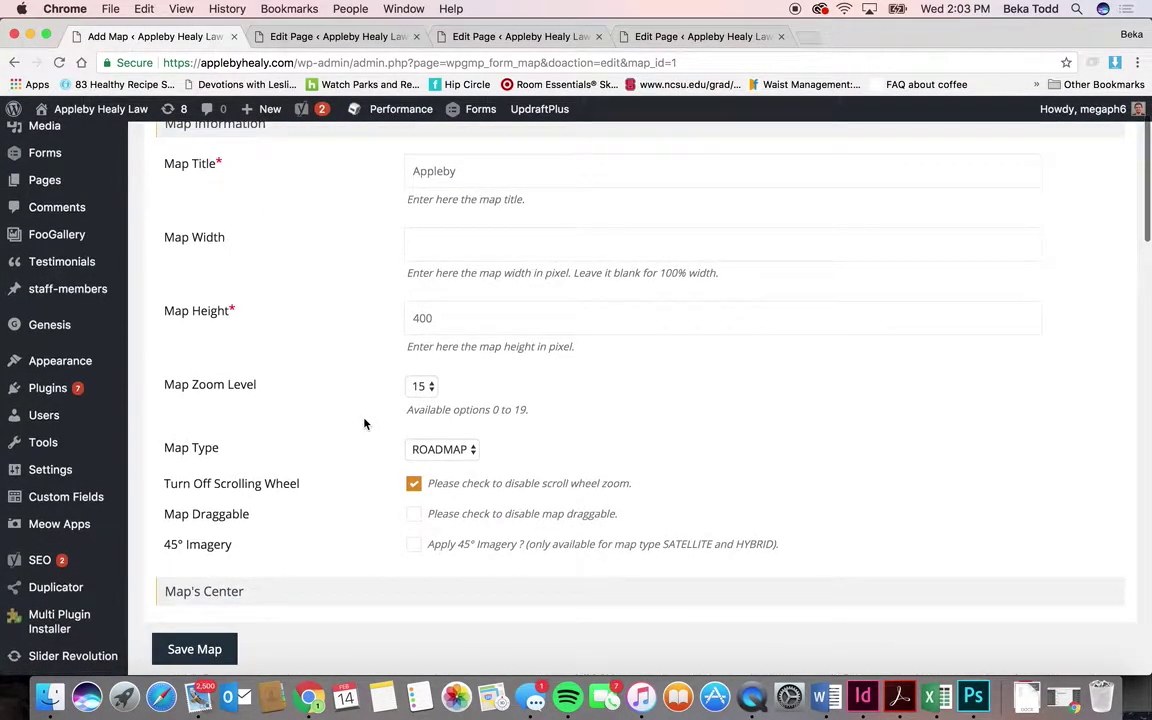
scroll(364, 424, down, 1)
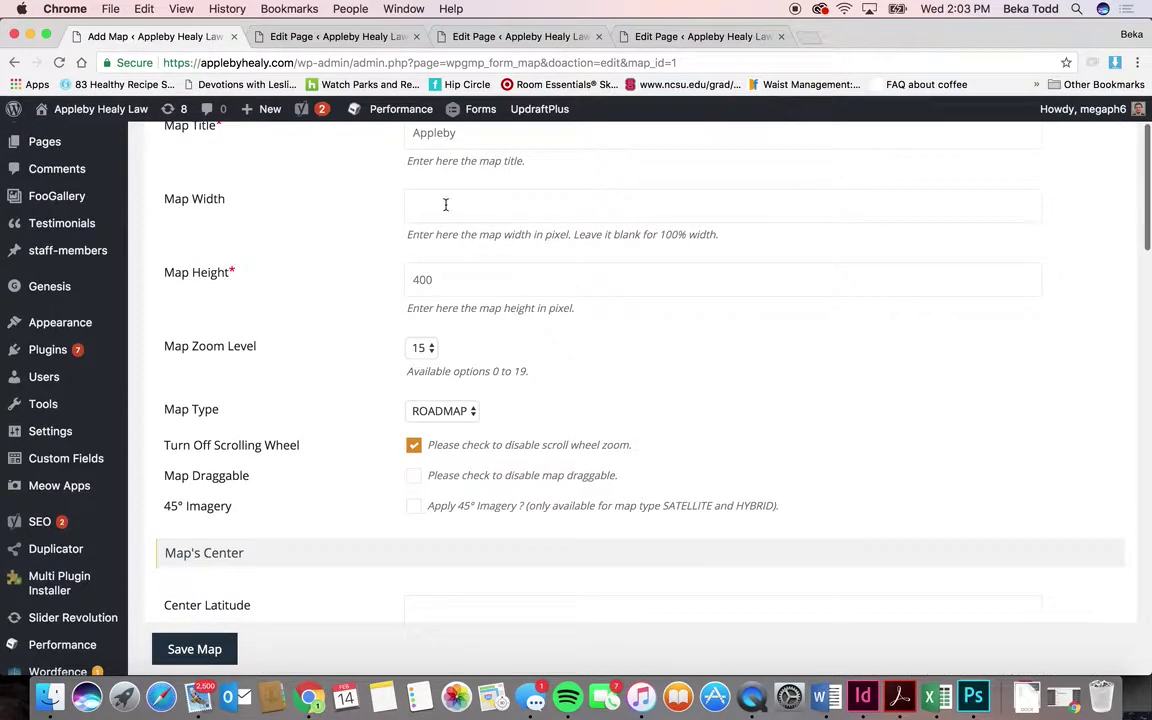
scroll(393, 385, down, 3)
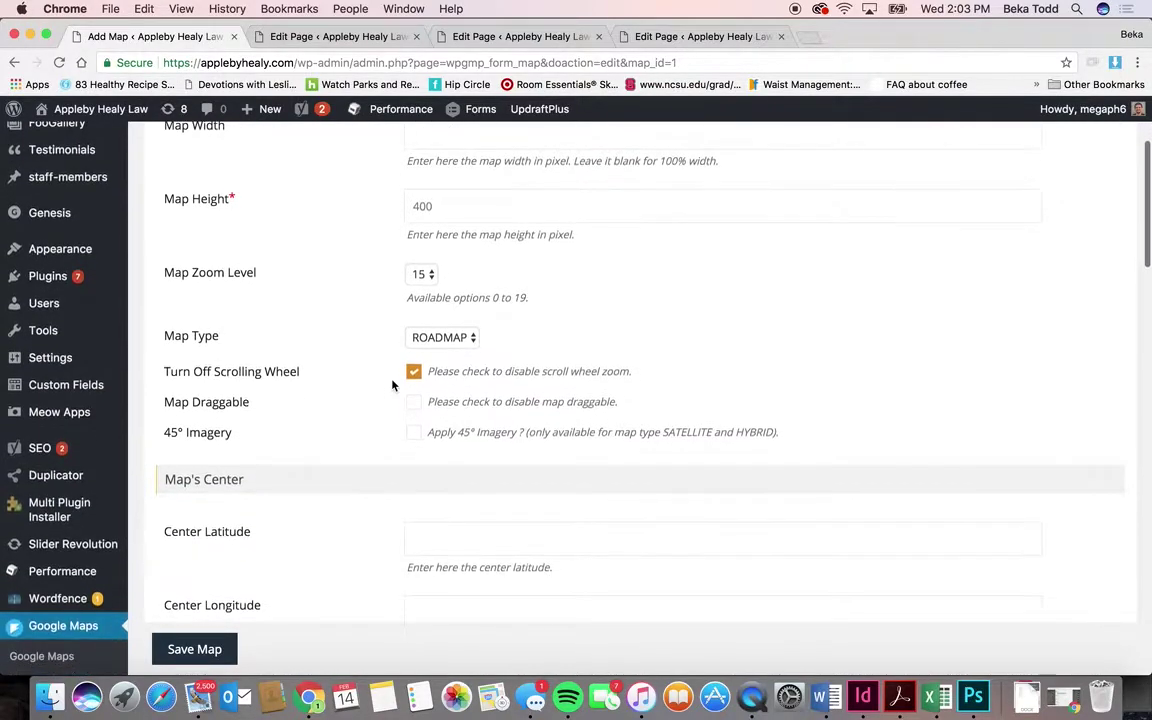
scroll(347, 378, down, 15)
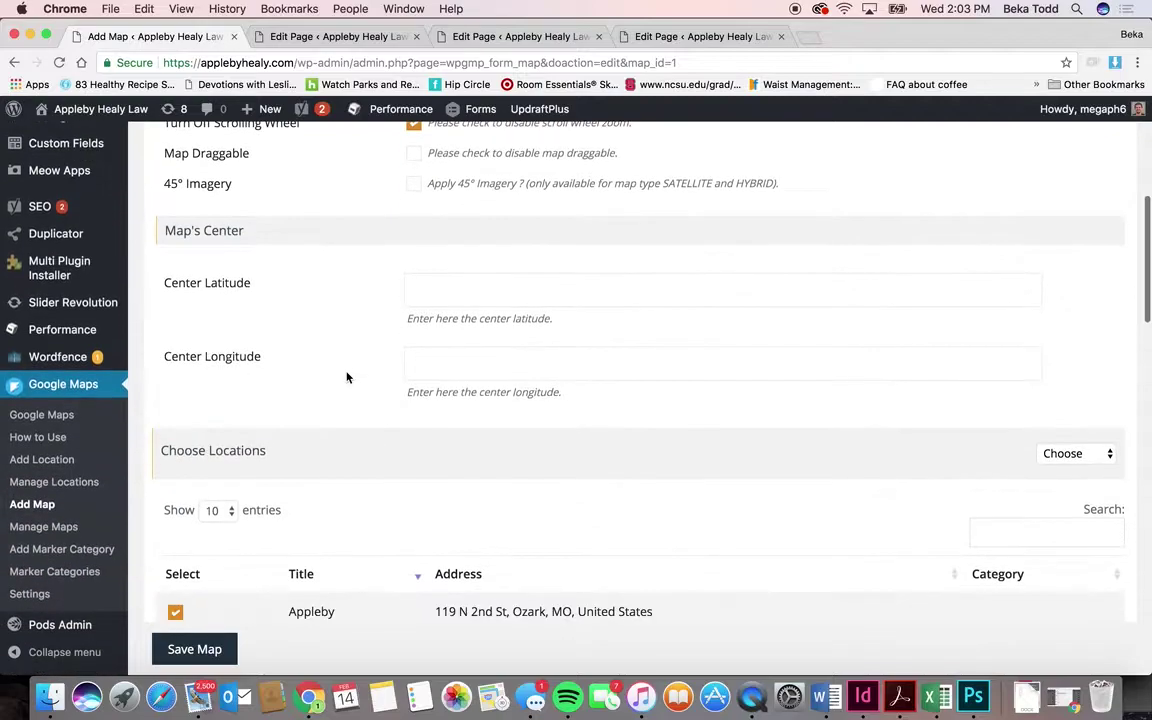
scroll(347, 378, down, 20)
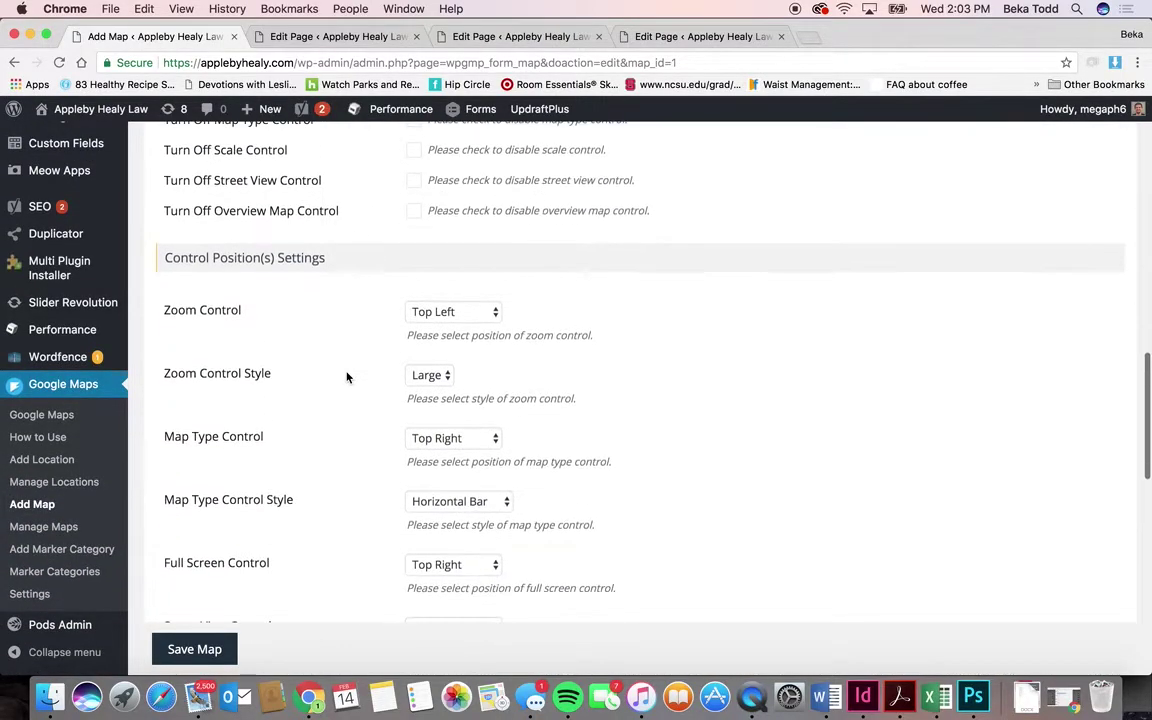
scroll(347, 378, down, 7)
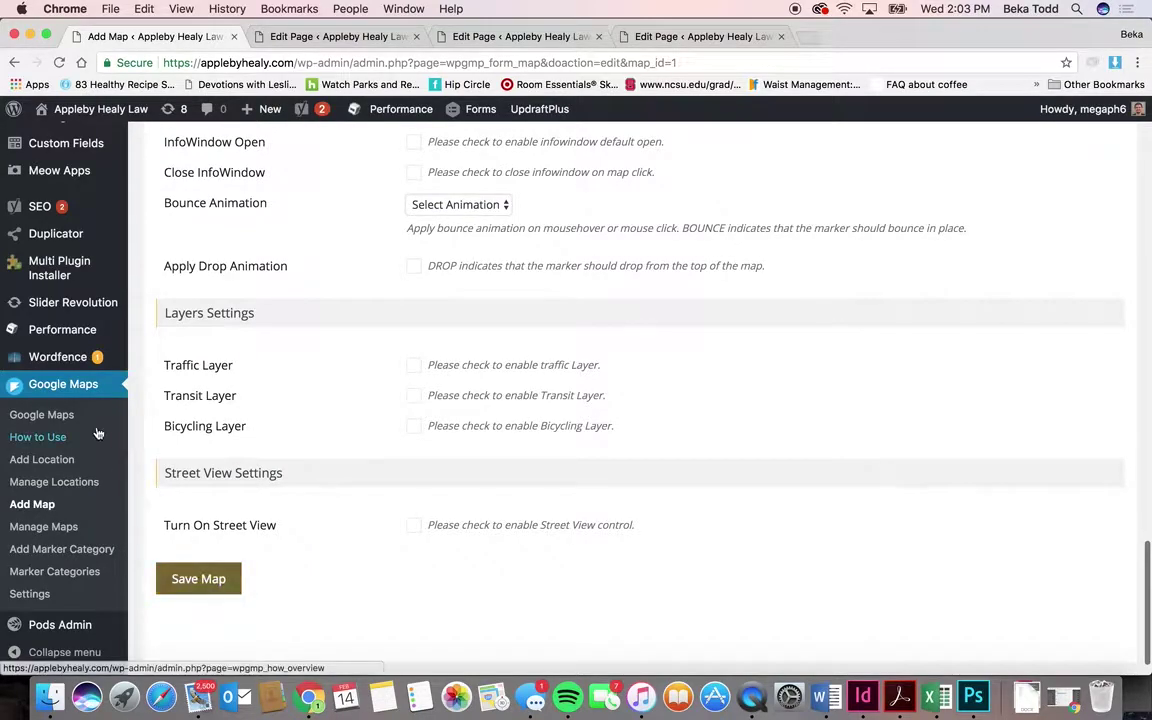
- Open the Appleby entry in the Google Maps plugin's managed locations for editing and put the cursor in its location title
click(47, 485)
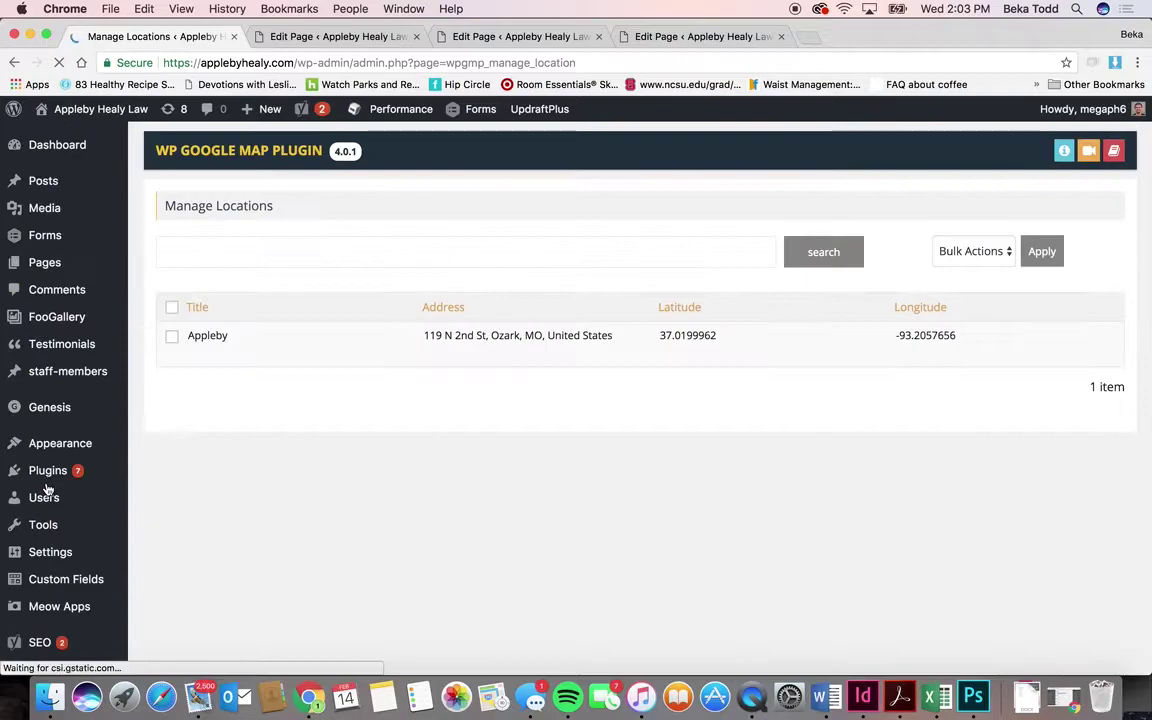
scroll(100, 580, down, 3)
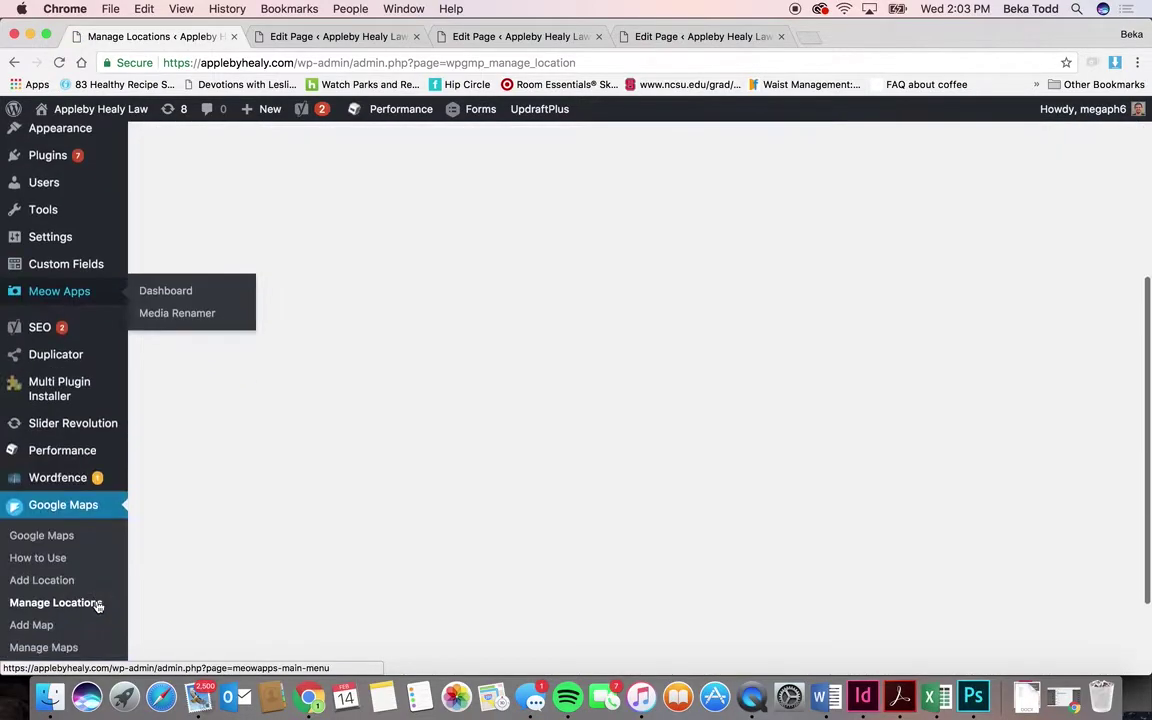
scroll(296, 530, up, 3)
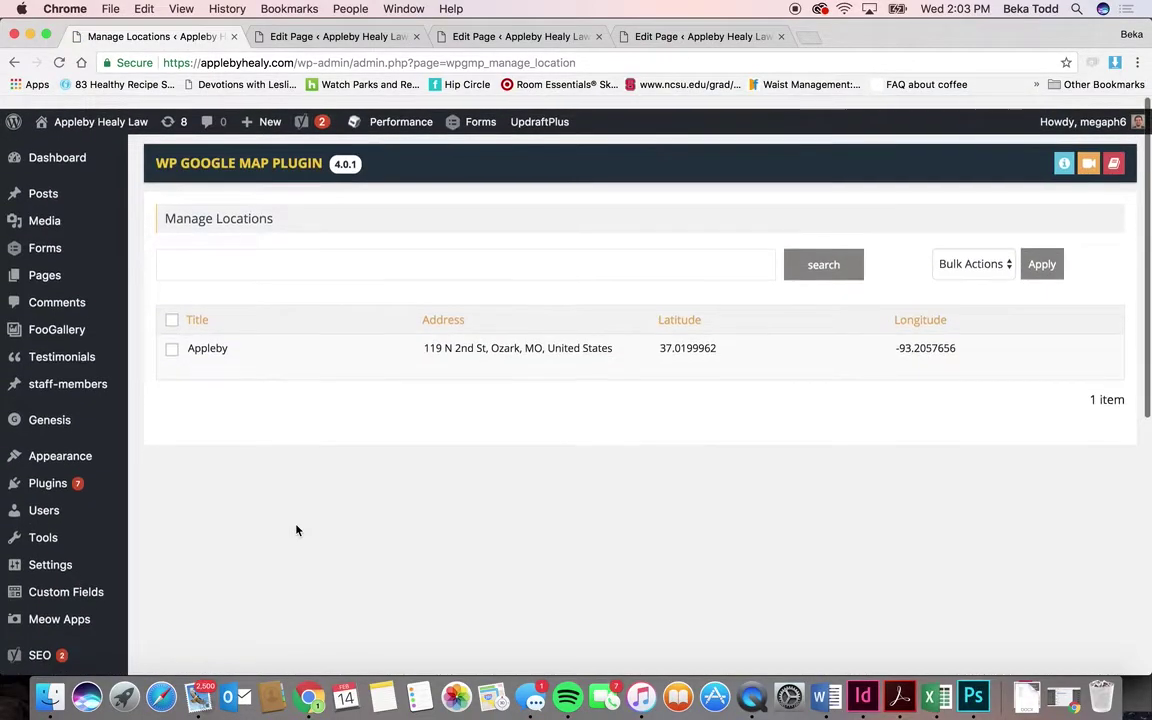
click(198, 352)
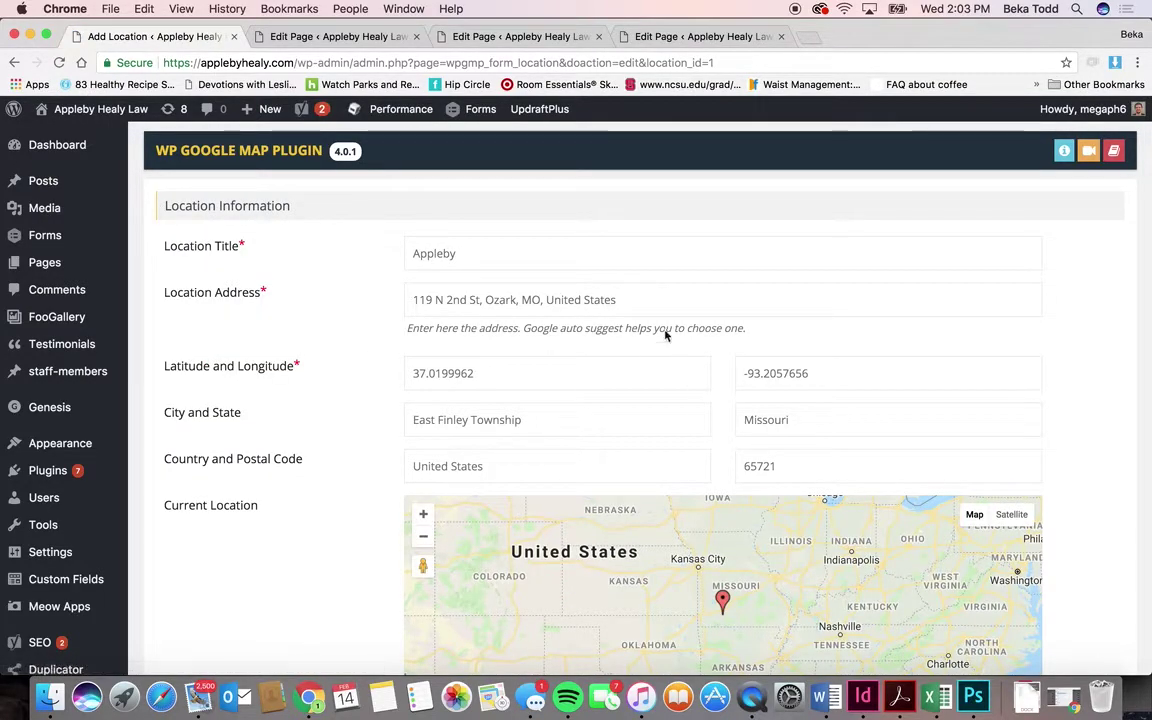
drag(456, 254, 388, 254)
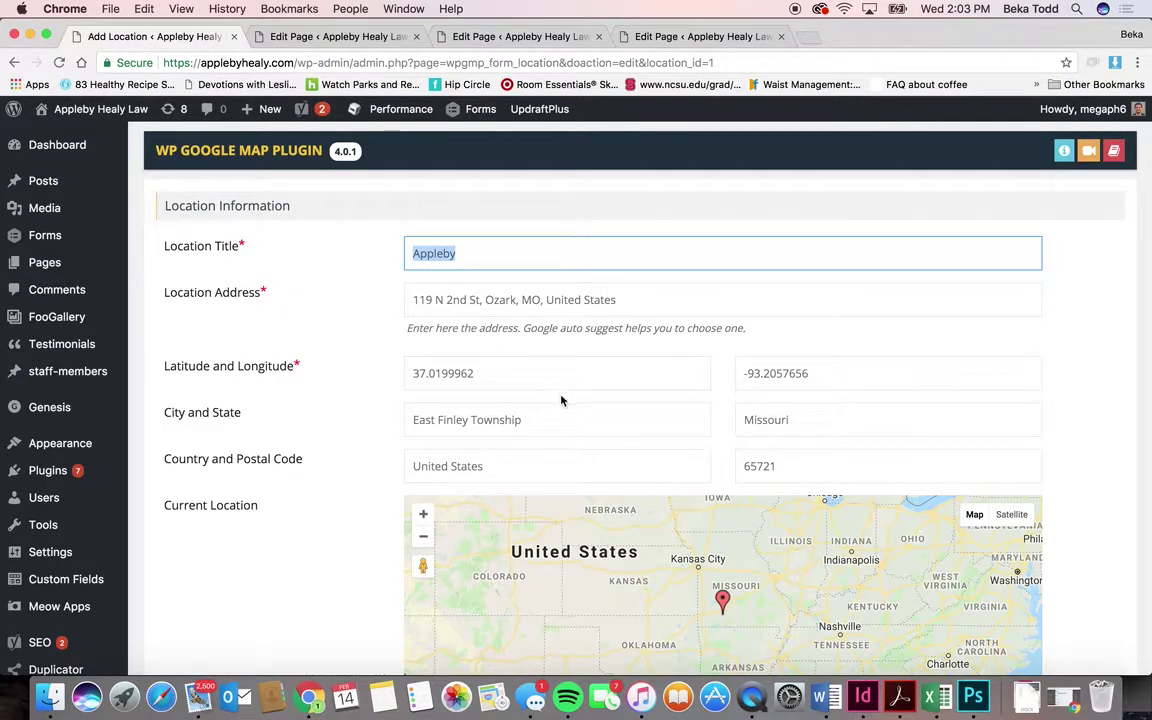
click(460, 253)
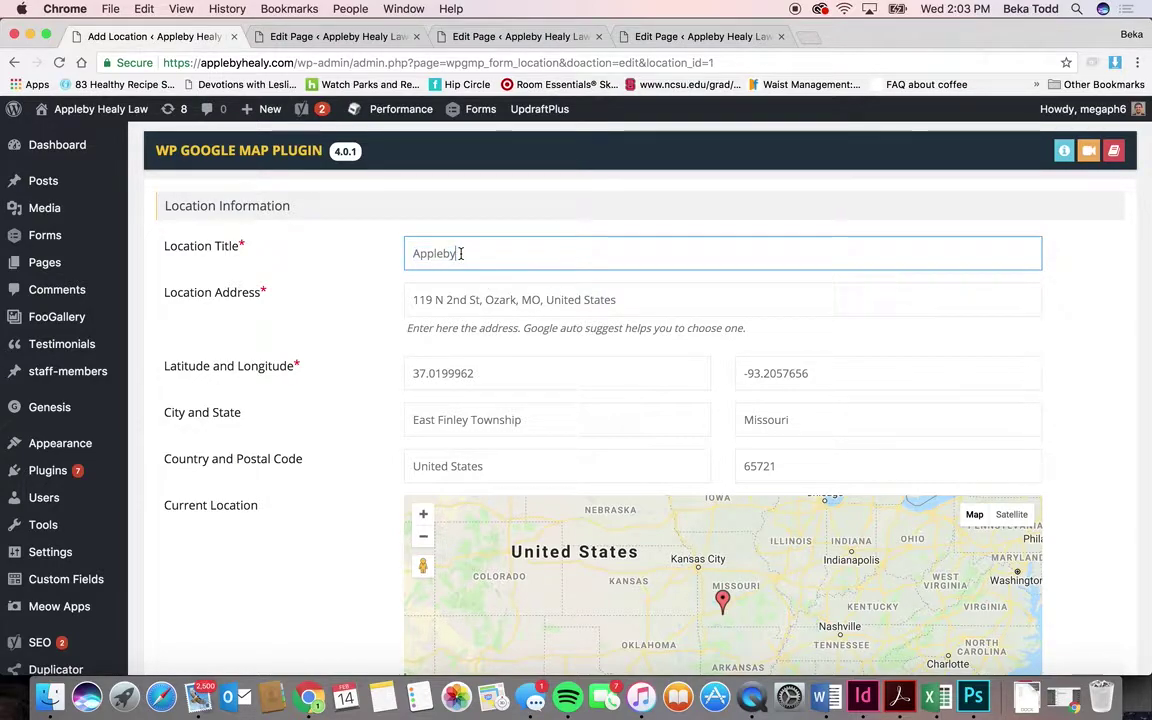
- Review the Appleby location's address suggestions, coordinates, redirect URL and marker options without changing them
click(422, 299)
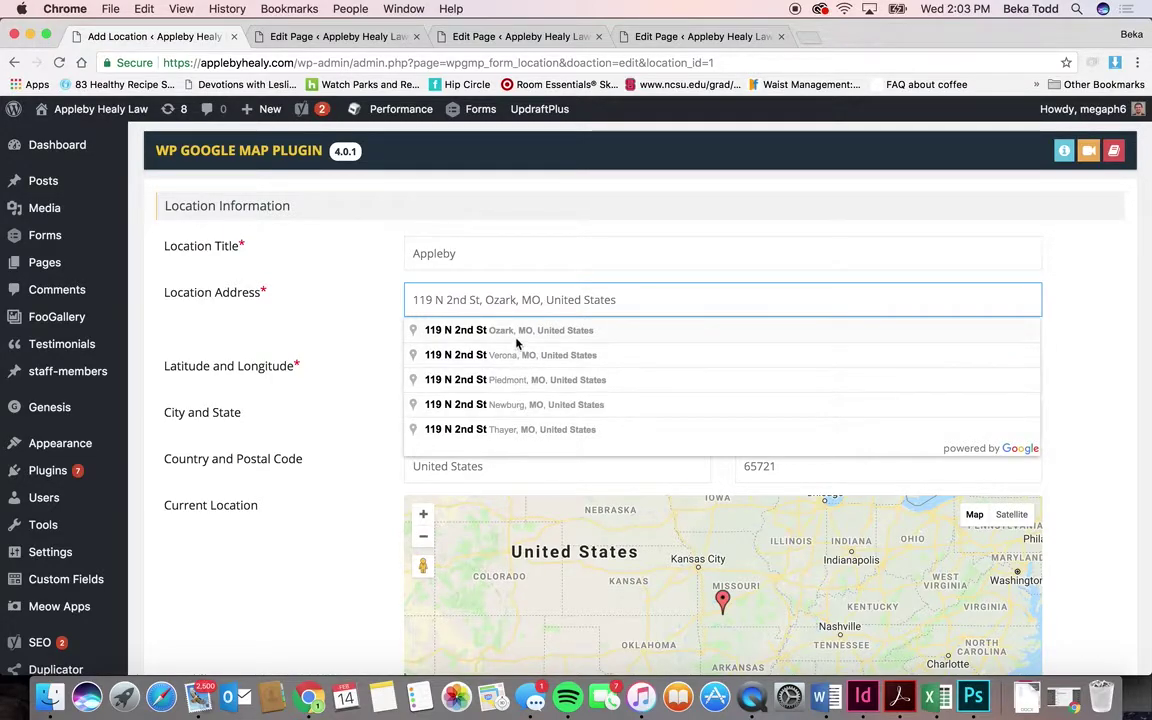
click(318, 293)
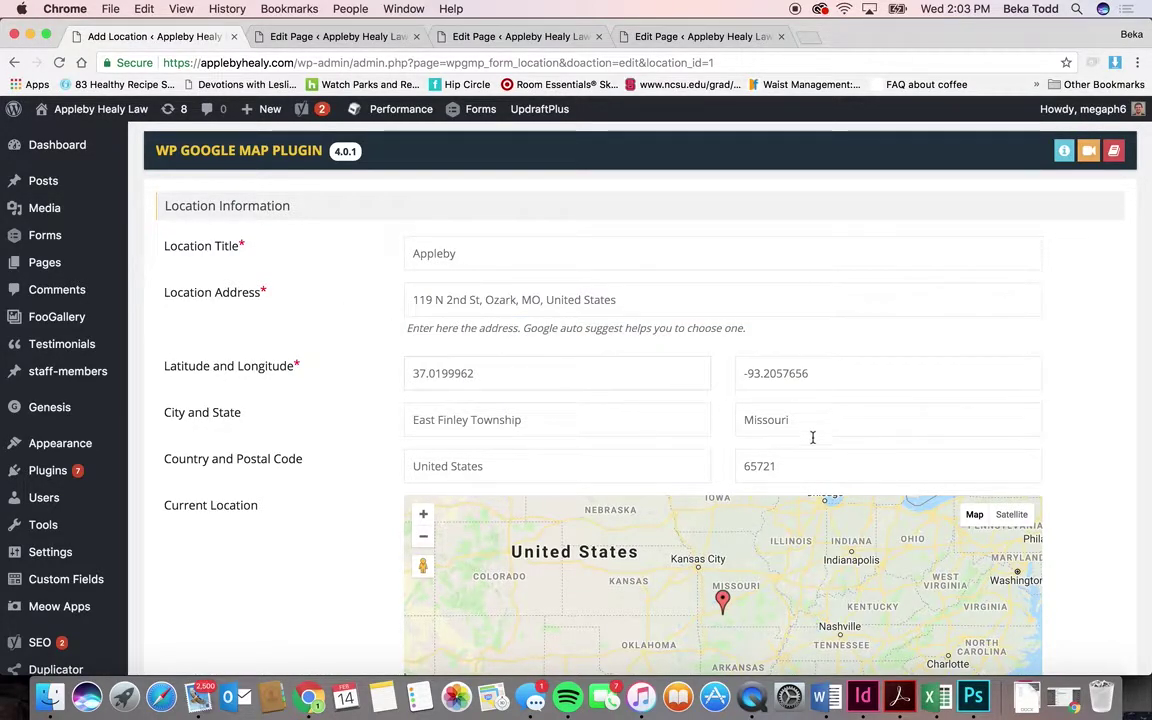
scroll(226, 413, down, 5)
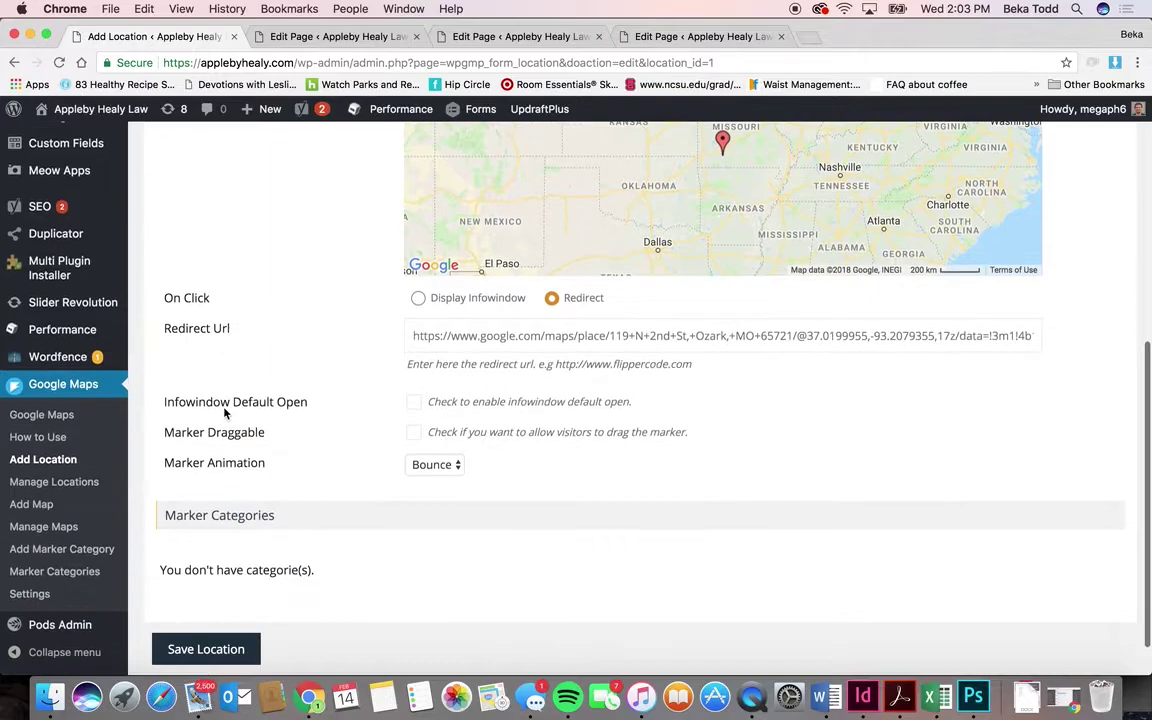
double_click(548, 337)
key(super+a)
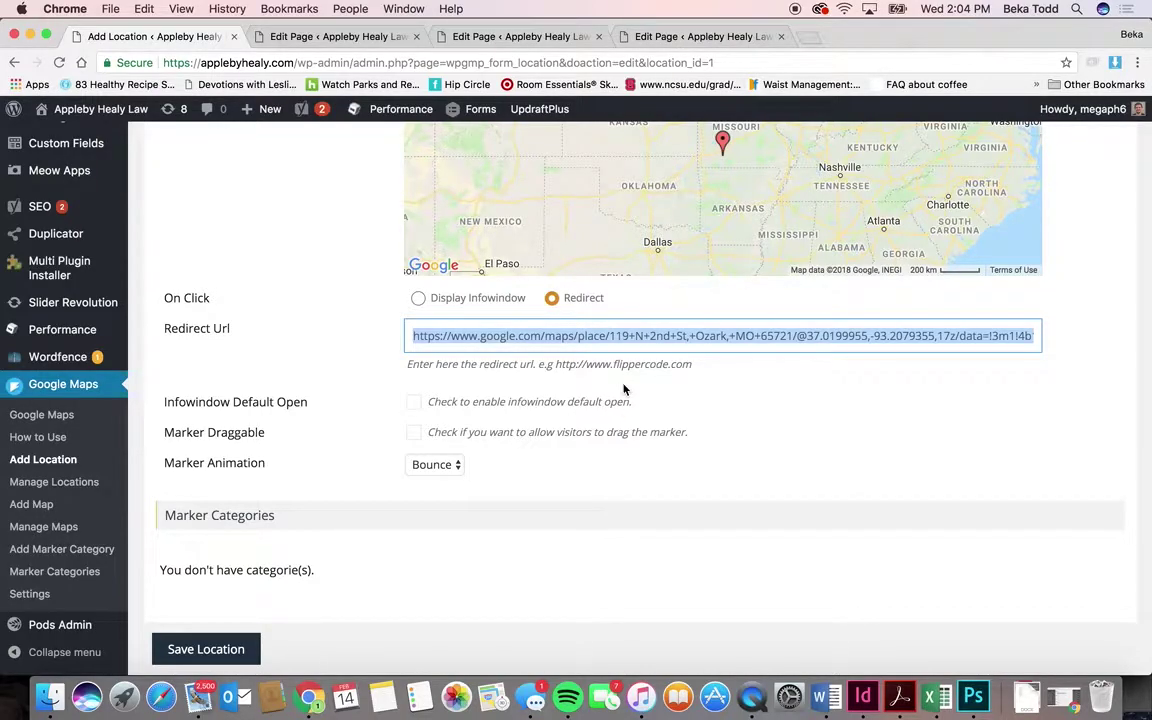
scroll(325, 449, down, 2)
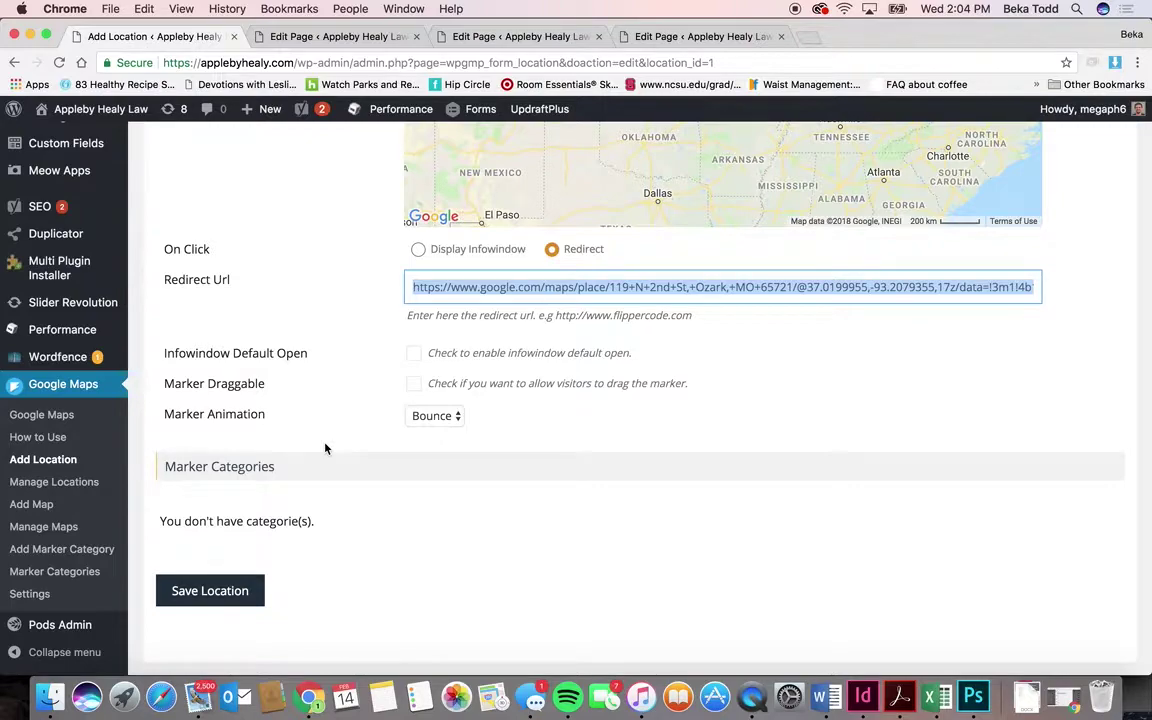
- Fill in a new location titled Appleby Springfield with the suggested Buenos Aires, Argentina address, and review its remaining options without saving
click(51, 461)
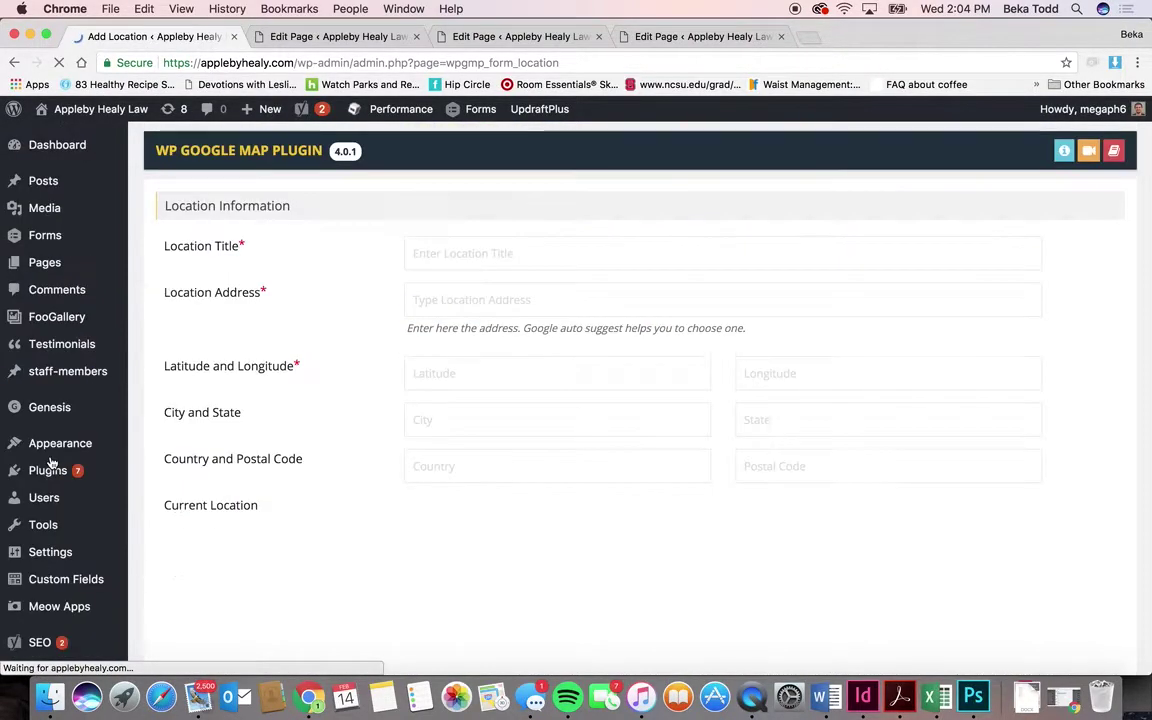
click(492, 256)
text(Appleby Sp)
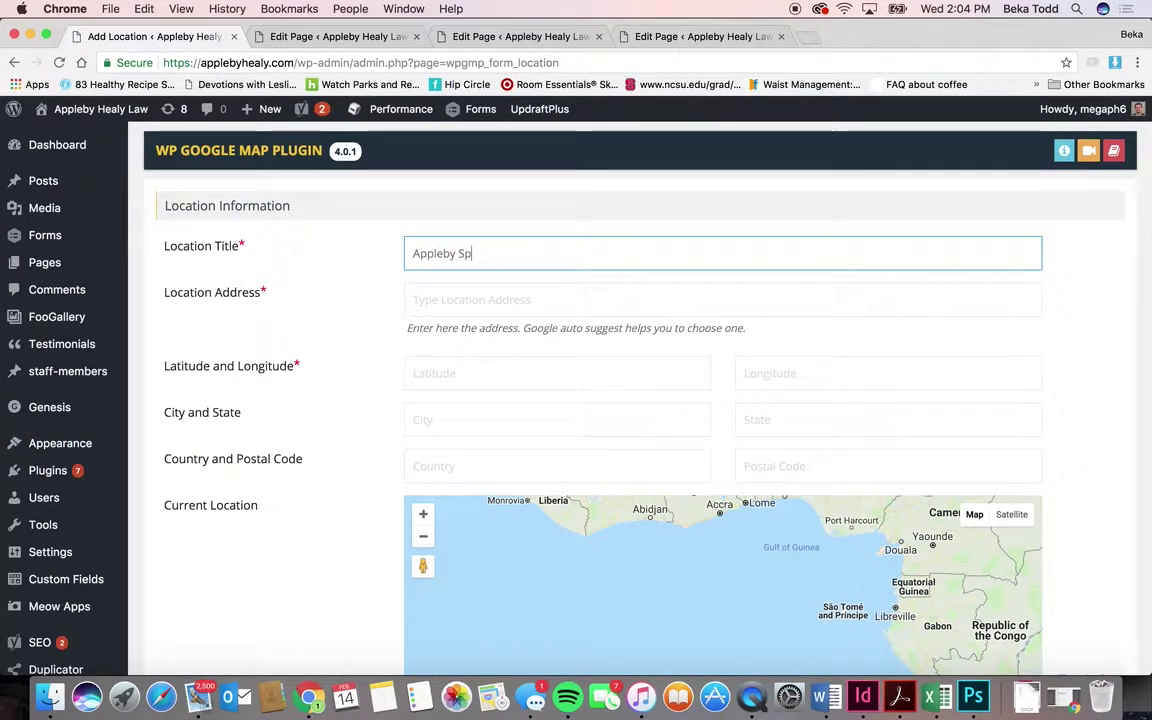
text(ringfield)
click(519, 309)
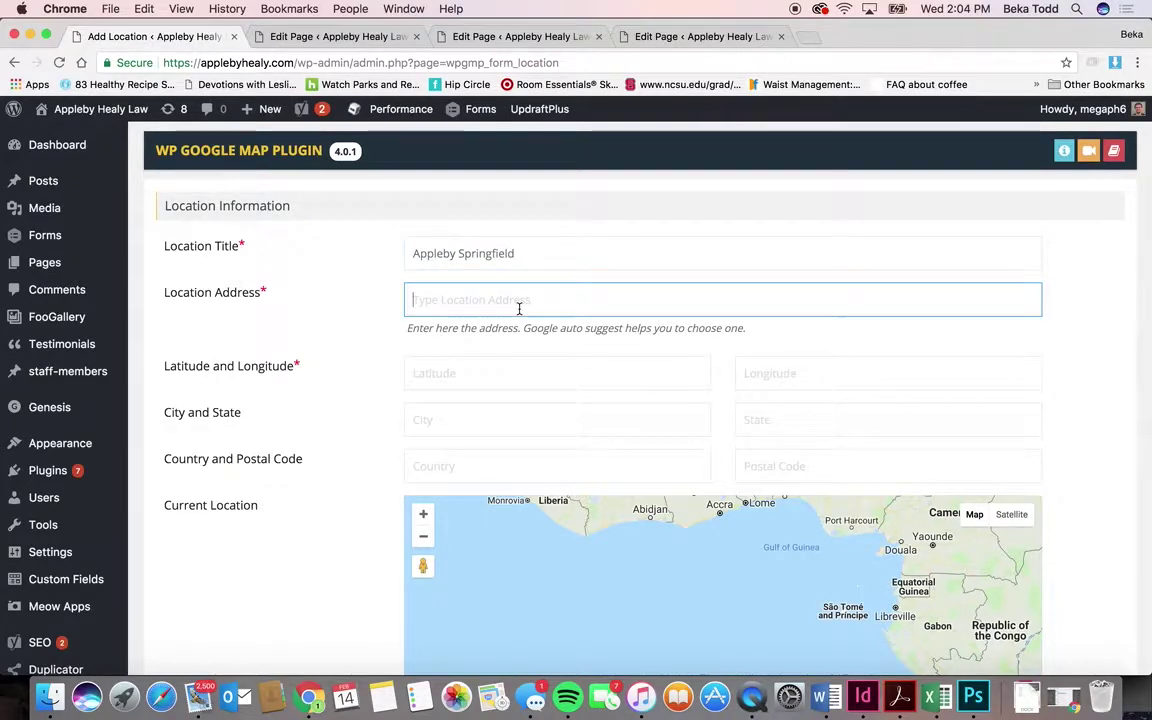
text(54)
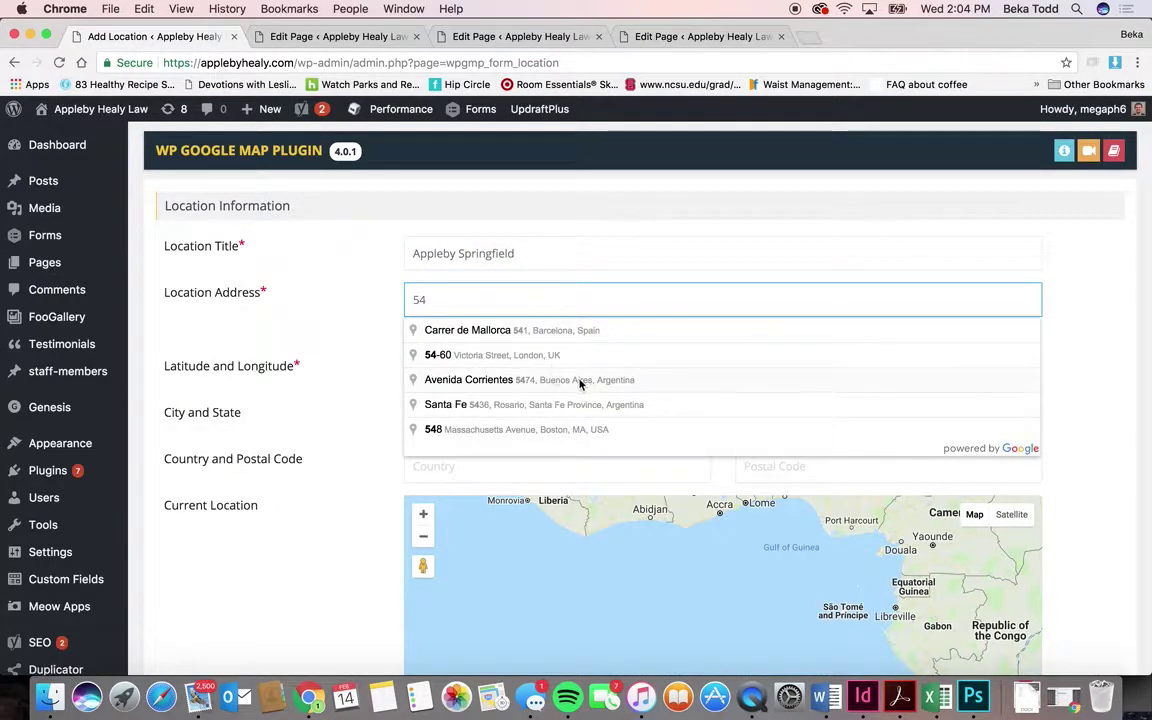
click(581, 384)
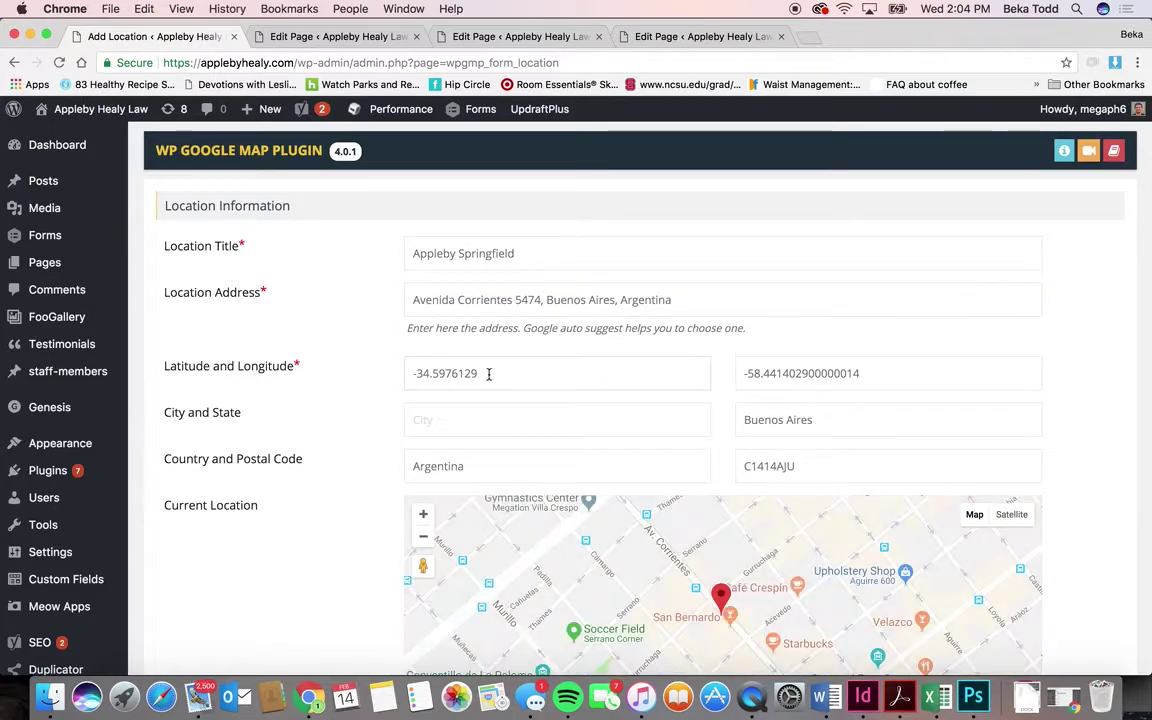
scroll(345, 445, down, 10)
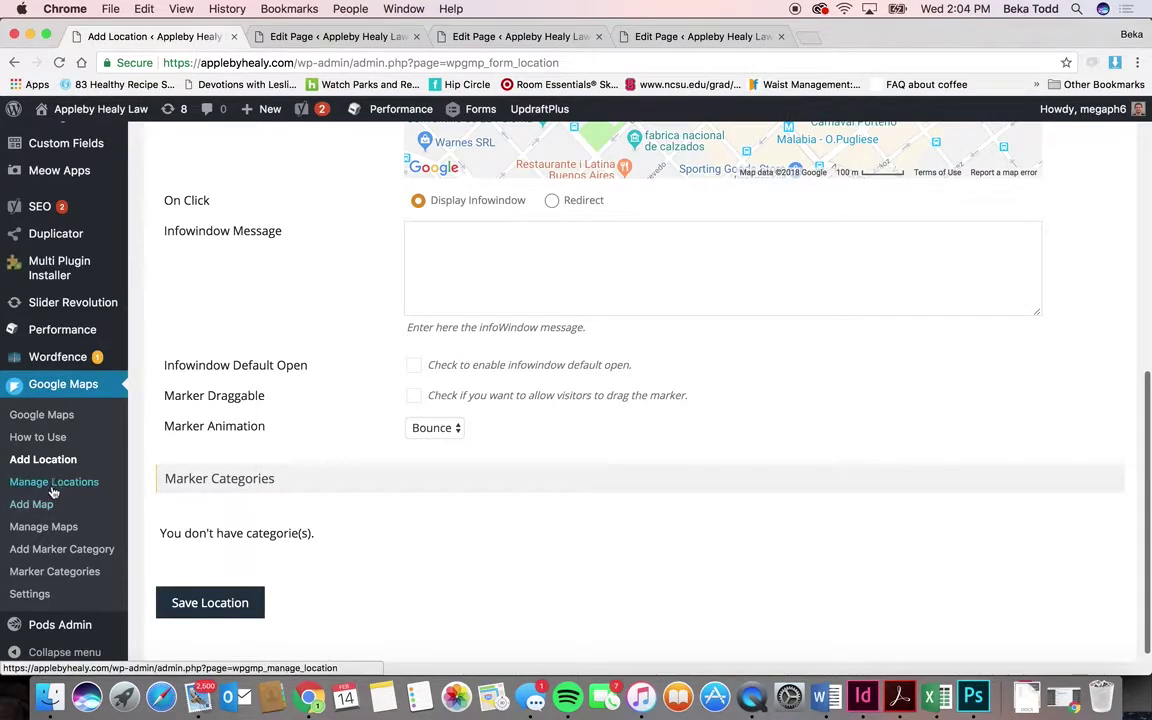
- Open the Appleby map with shortcode id=1 for editing and review its chosen location, control settings and map center
click(43, 527)
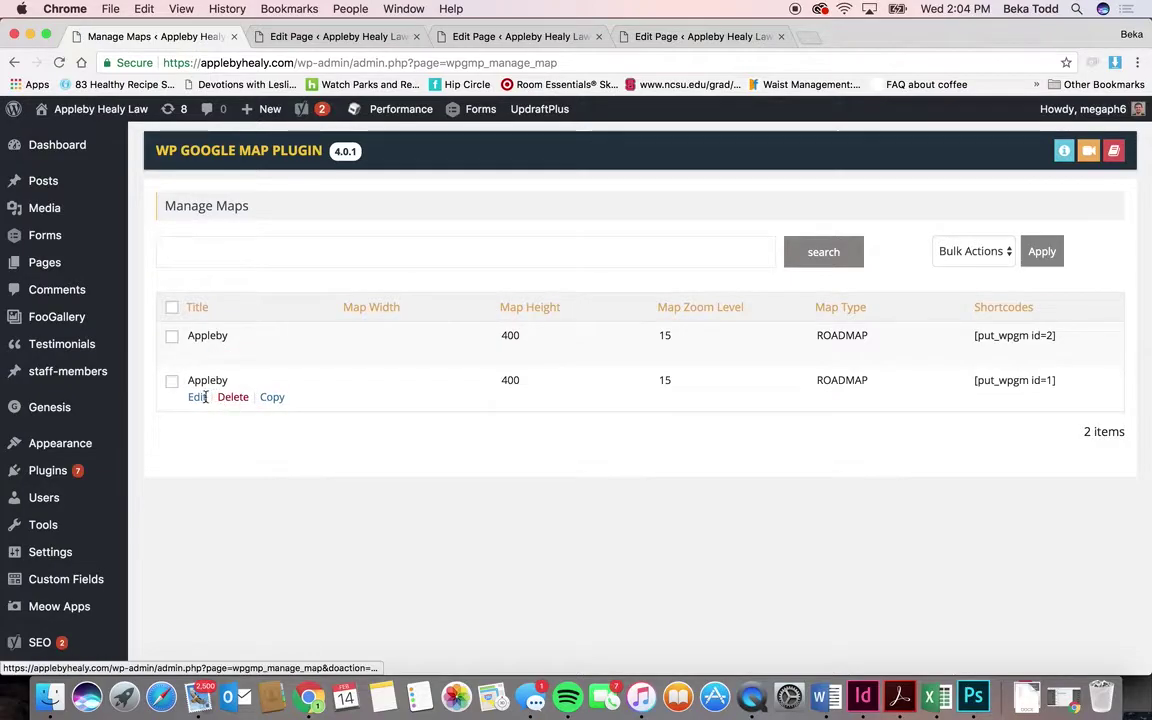
click(203, 397)
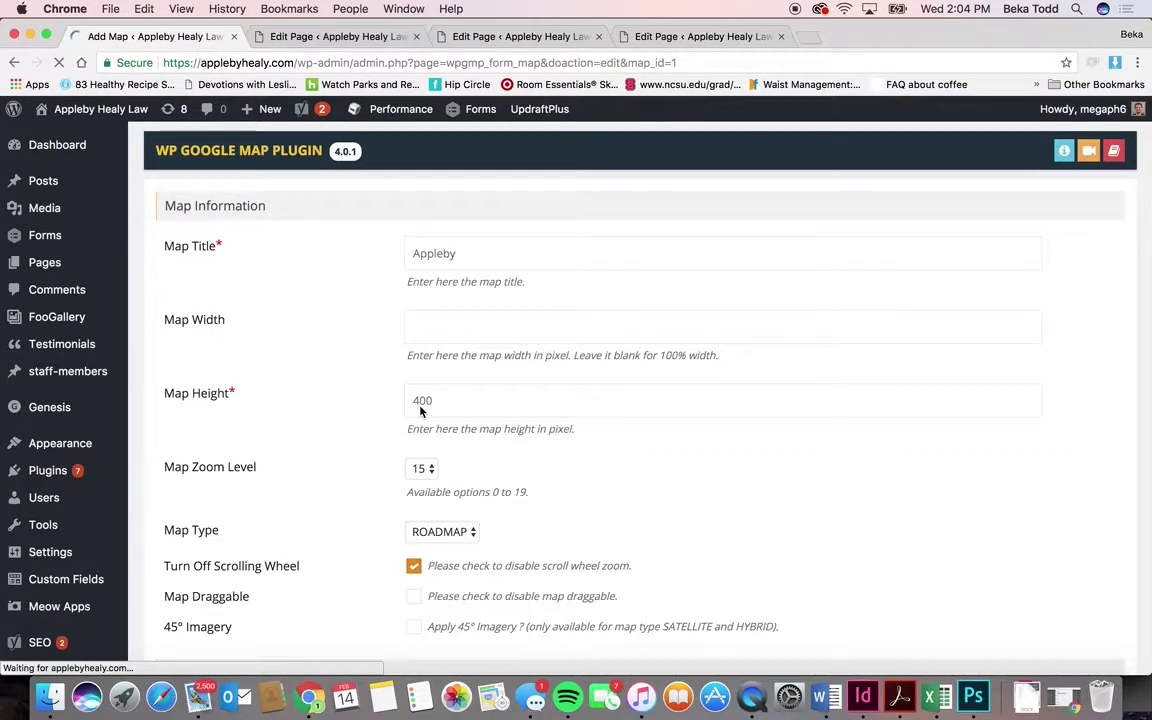
scroll(420, 410, down, 15)
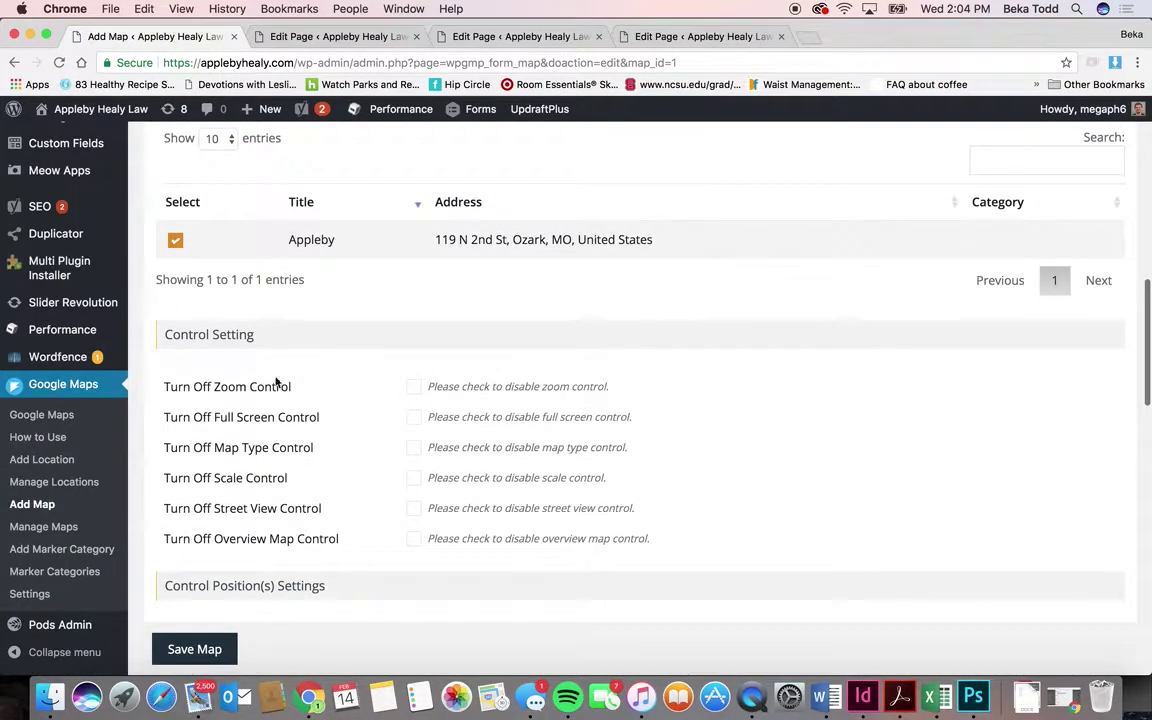
scroll(339, 468, down, 3)
scroll(347, 449, up, 5)
scroll(347, 449, up, 5)
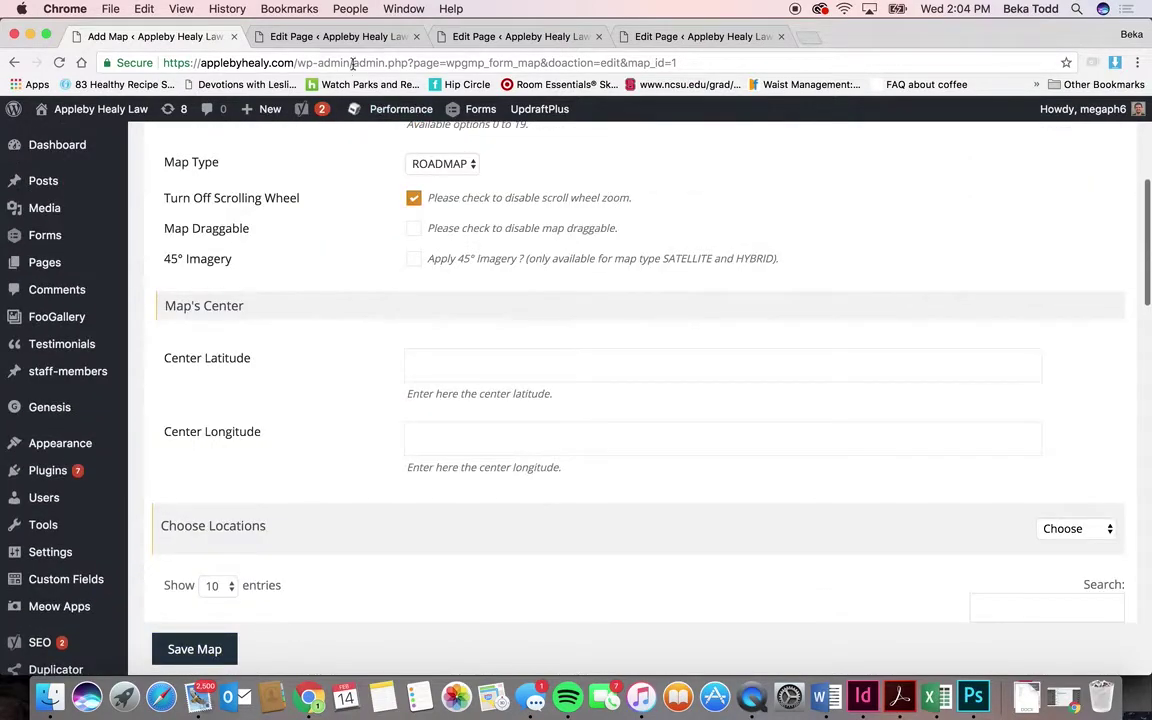
- View the live Contact page from its page editor and examine the embedded map above the office locations
click(330, 36)
scroll(394, 178, up, 20)
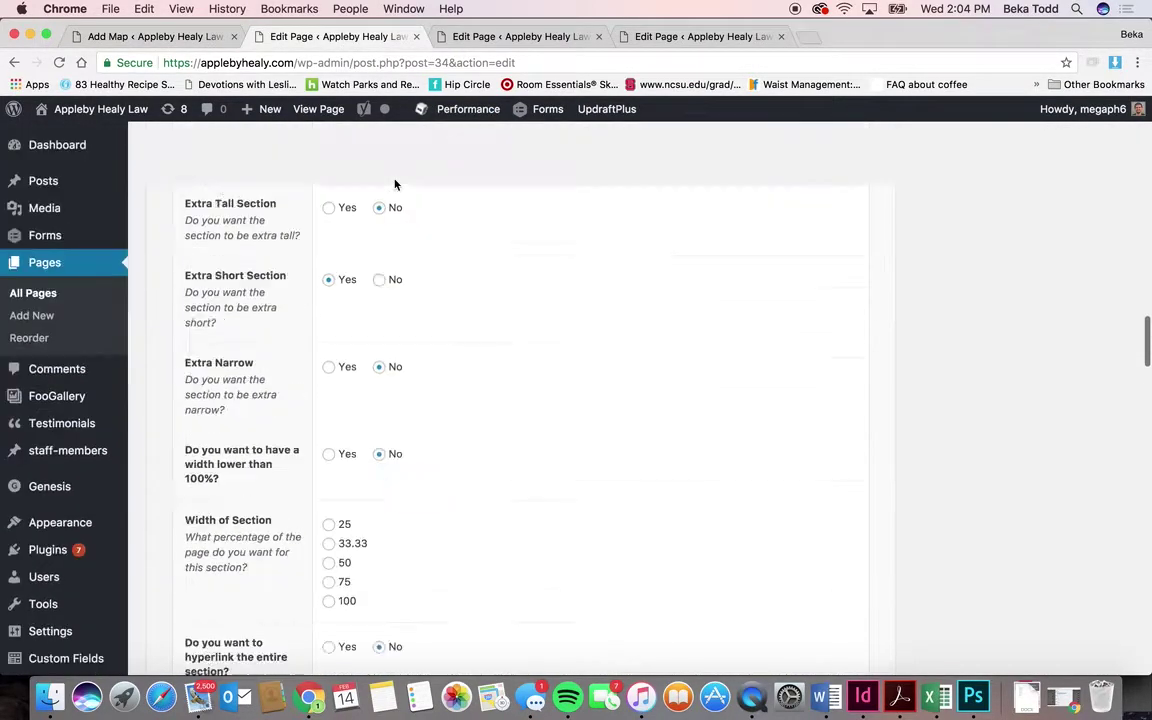
click(326, 304)
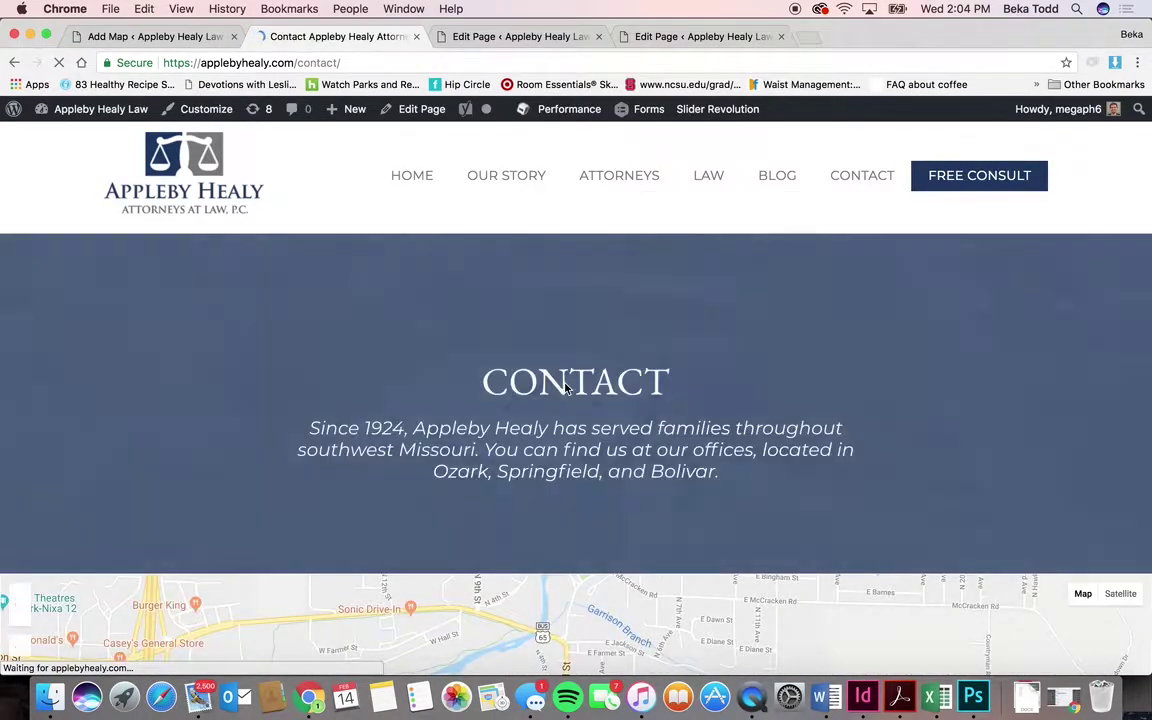
scroll(565, 380, down, 3)
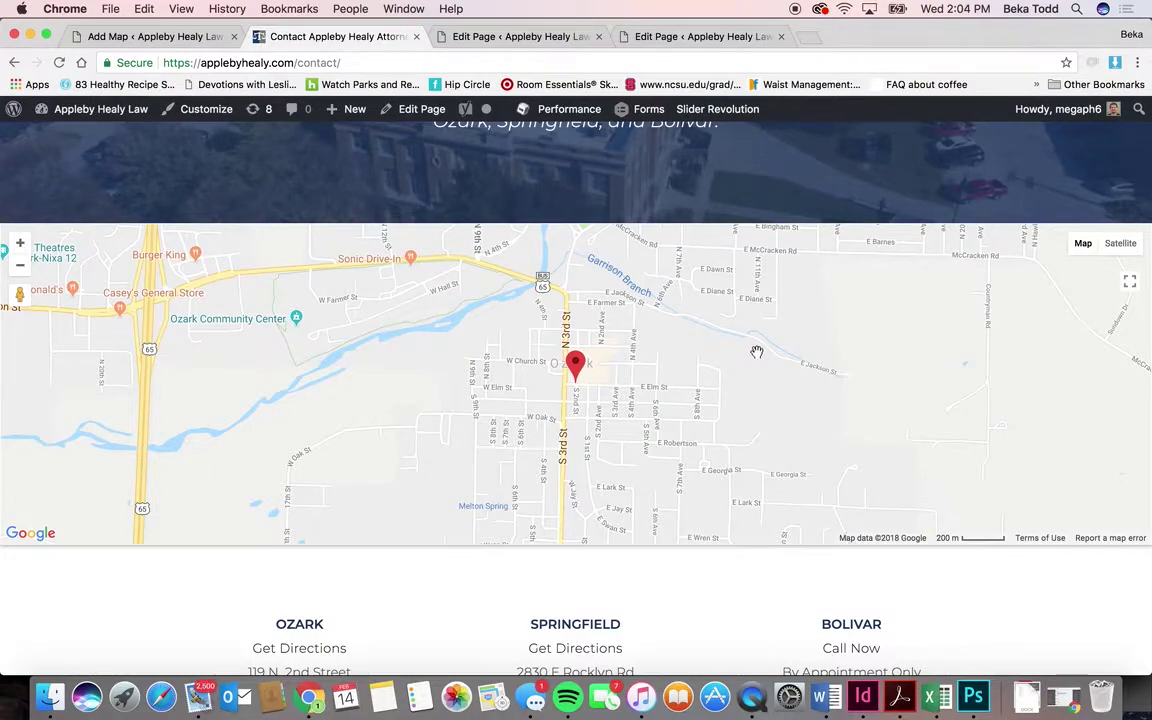
scroll(757, 352, up, 5)
- Return to the Appleby map's edit form and look over its control position, infowindow and marker image settings
click(190, 37)
mouse_move(69, 455)
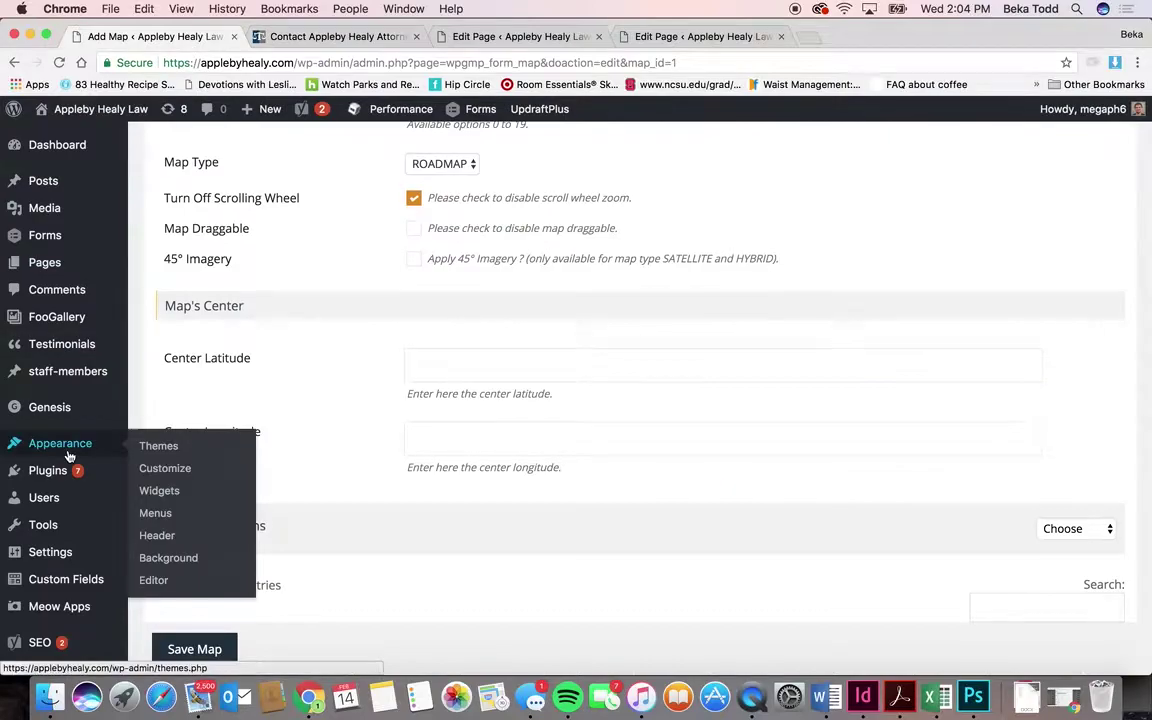
scroll(69, 455, down, 10)
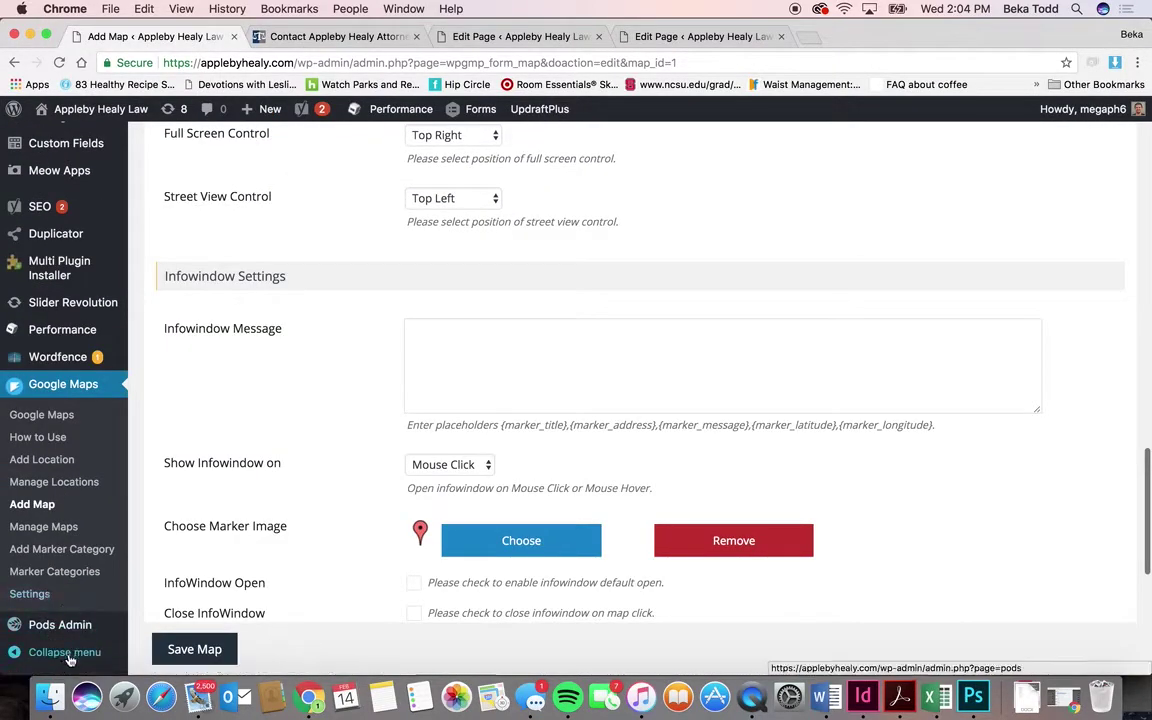
scroll(30, 610, up, 10)
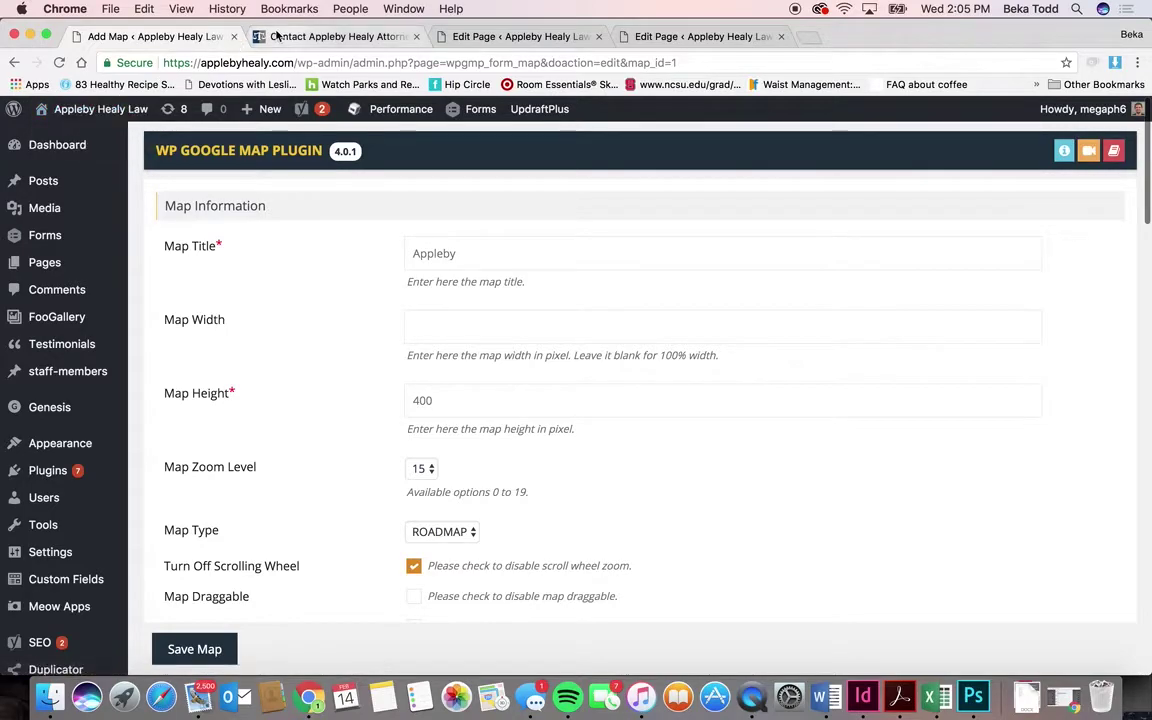
- Go back to the live Contact page and open the website's home page from it
click(335, 36)
click(182, 168)
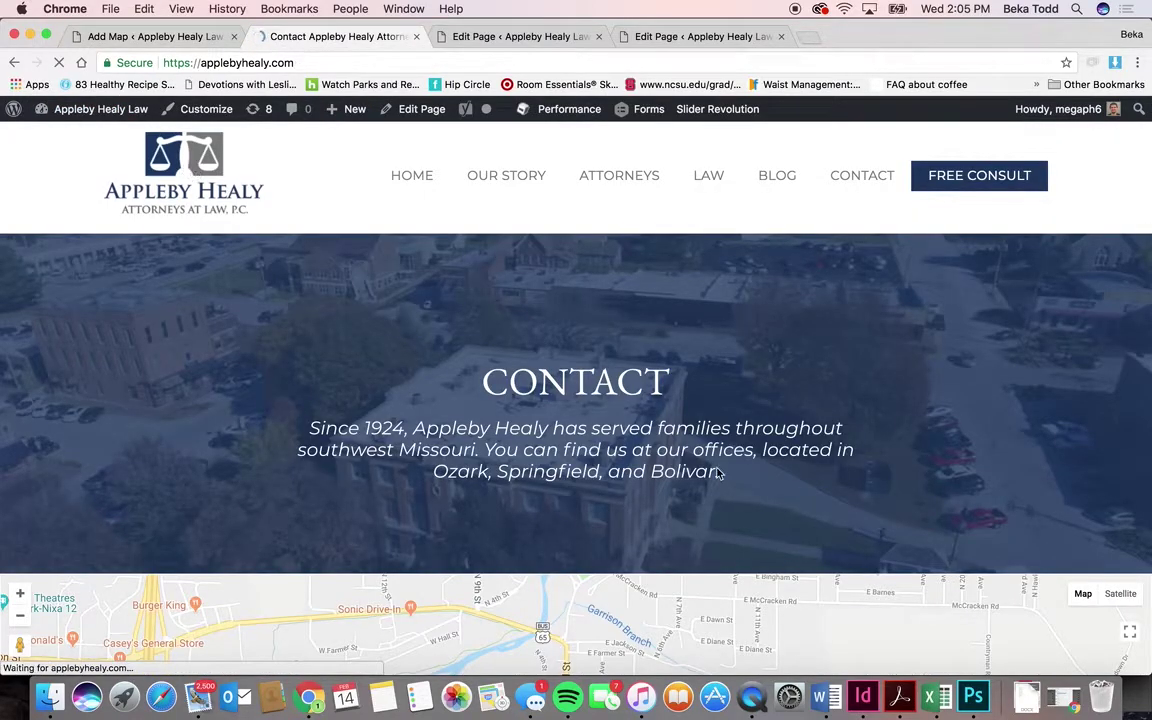
right_click(747, 700)
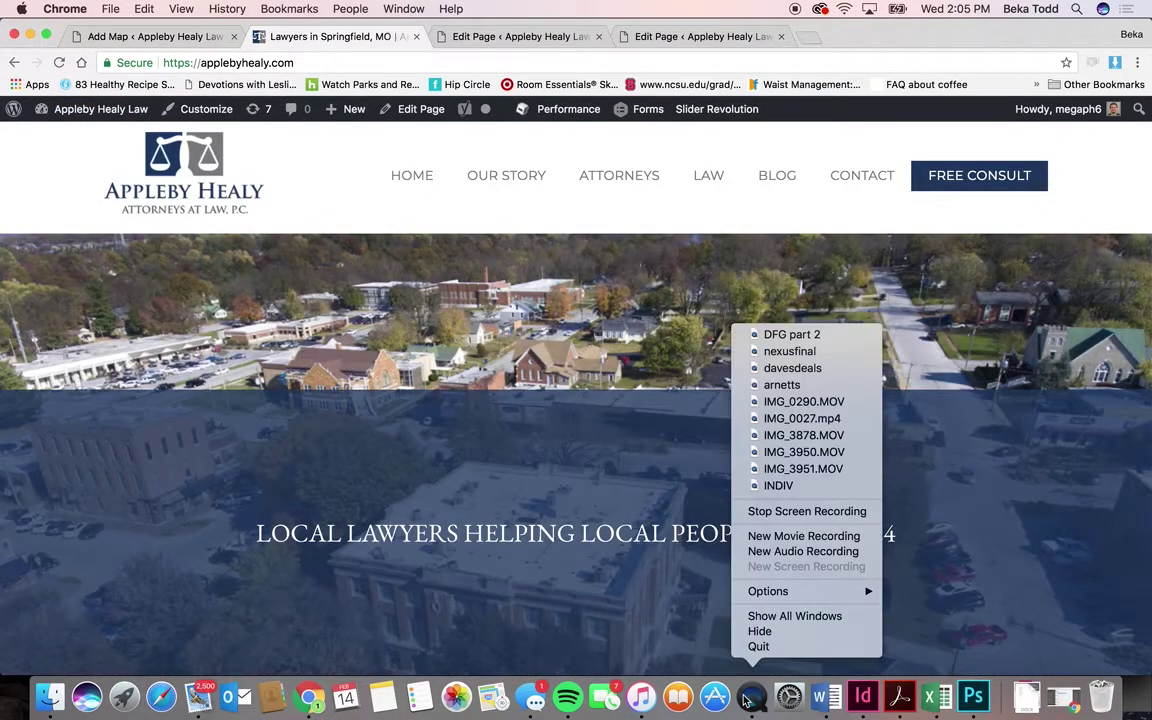